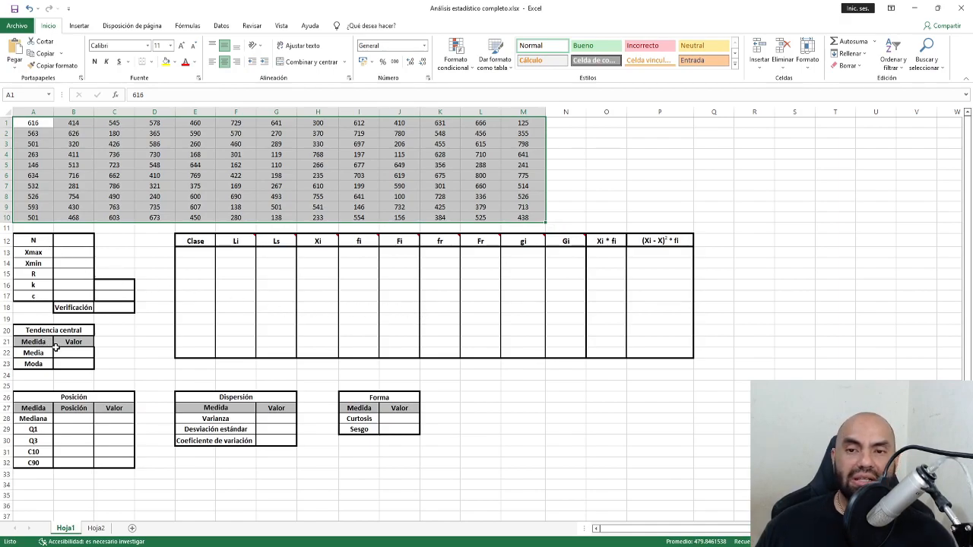
# Highlight the Tendencia central, Posición, Dispersión, Forma, frequency and N–c summary tables for review.
pyautogui.moveTo(55, 330); pyautogui.dragTo(59, 365)
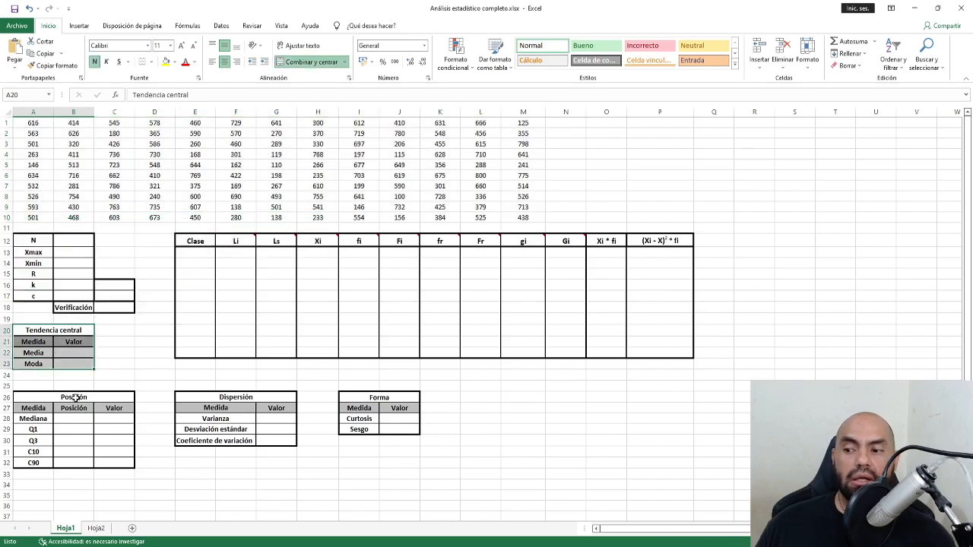
pyautogui.moveTo(75, 399); pyautogui.dragTo(81, 467)
pyautogui.moveTo(260, 399); pyautogui.dragTo(260, 441)
pyautogui.moveTo(388, 396); pyautogui.dragTo(388, 433)
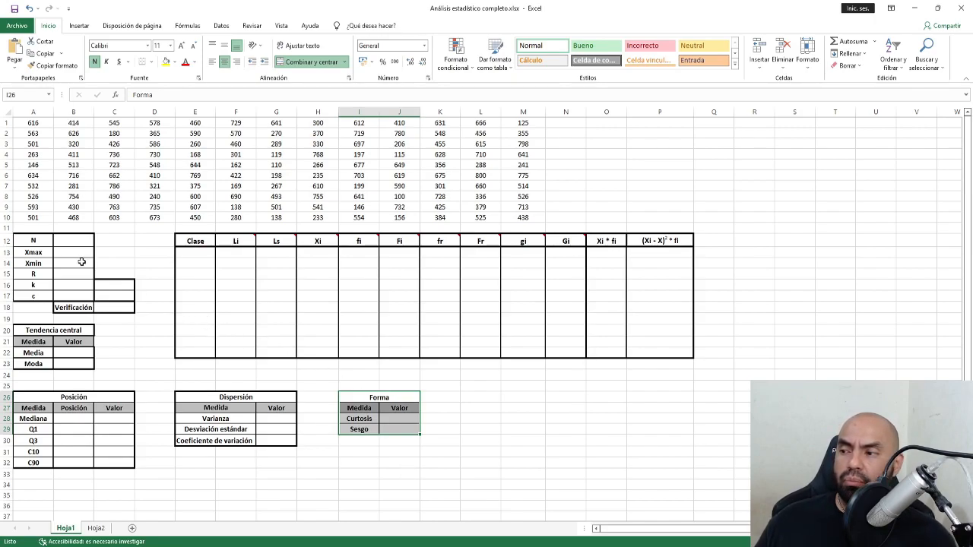
pyautogui.moveTo(188, 243); pyautogui.dragTo(646, 347)
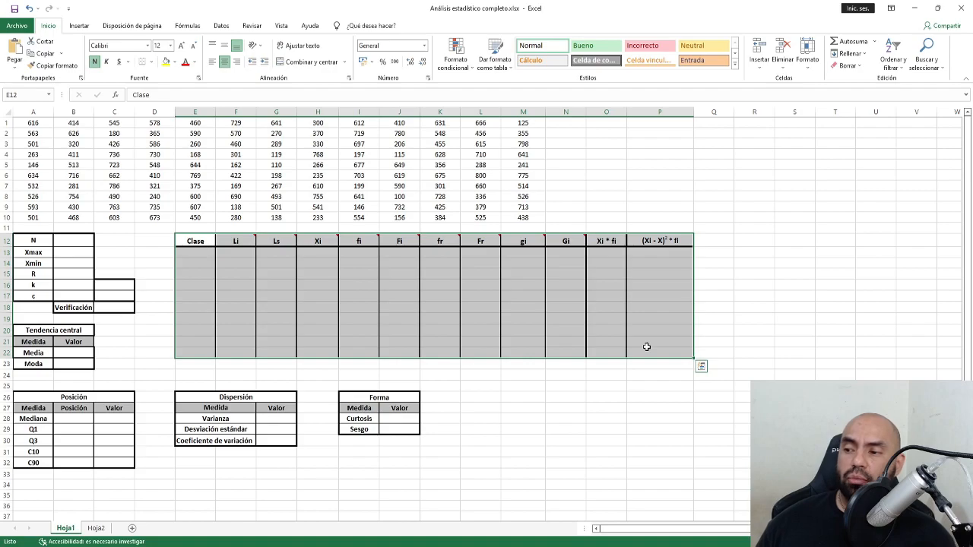
pyautogui.moveTo(34, 245); pyautogui.dragTo(111, 311)
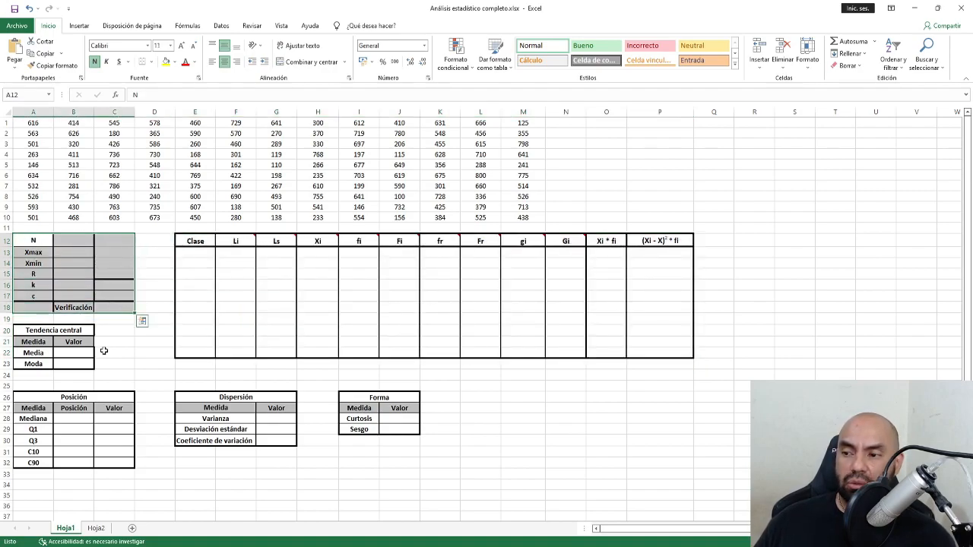
# Step through the summary labels N, Xmax, Xmin, R, k and c.
pyautogui.click(41, 241)
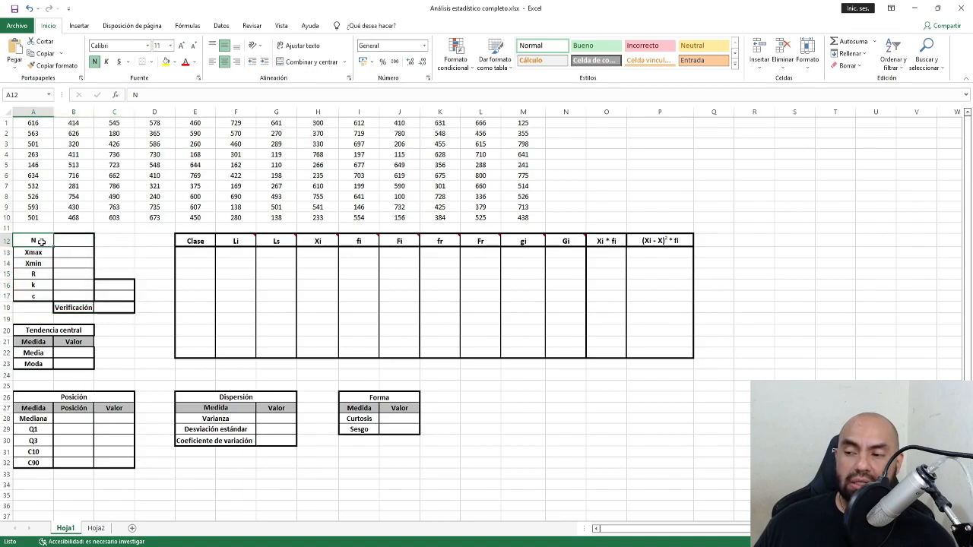
pyautogui.press('Down')
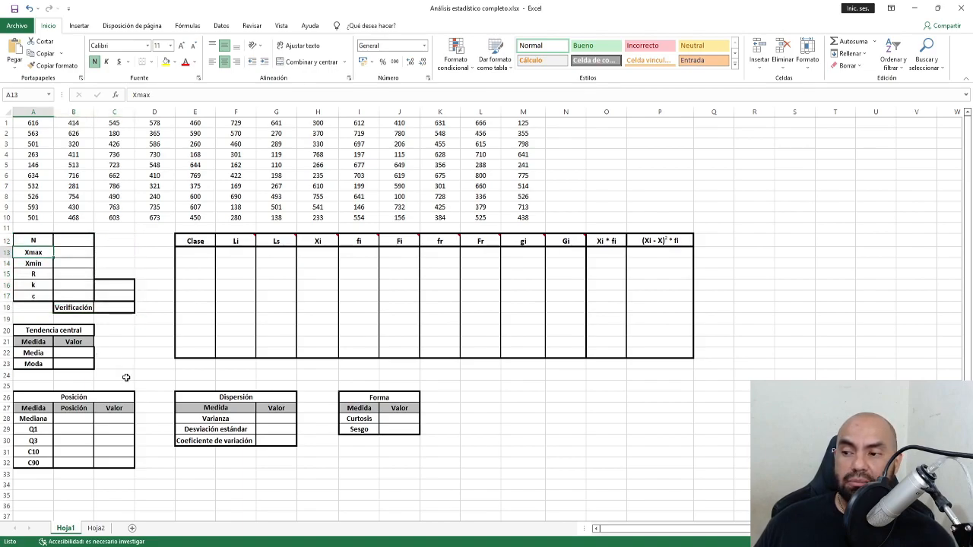
pyautogui.press('Down')
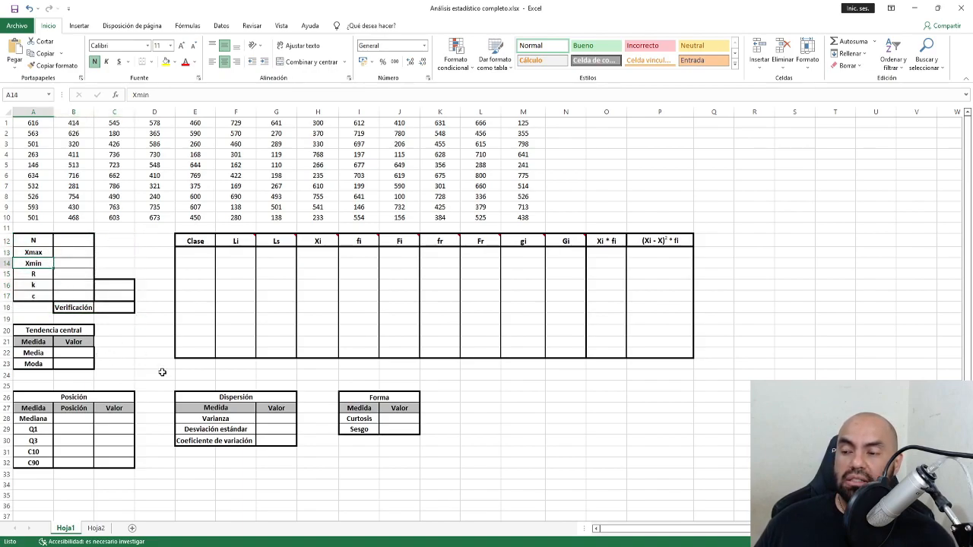
pyautogui.click(33, 276)
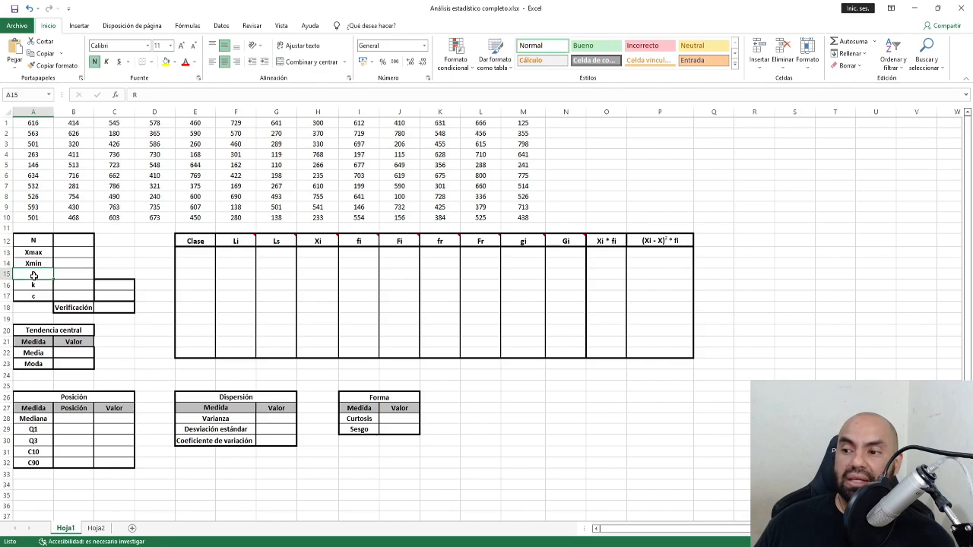
pyautogui.click(35, 287)
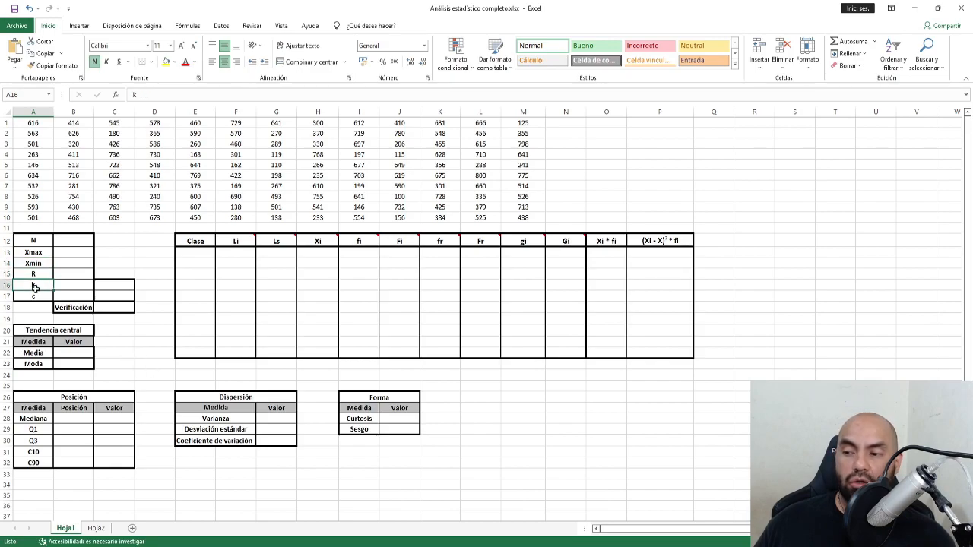
pyautogui.click(35, 295)
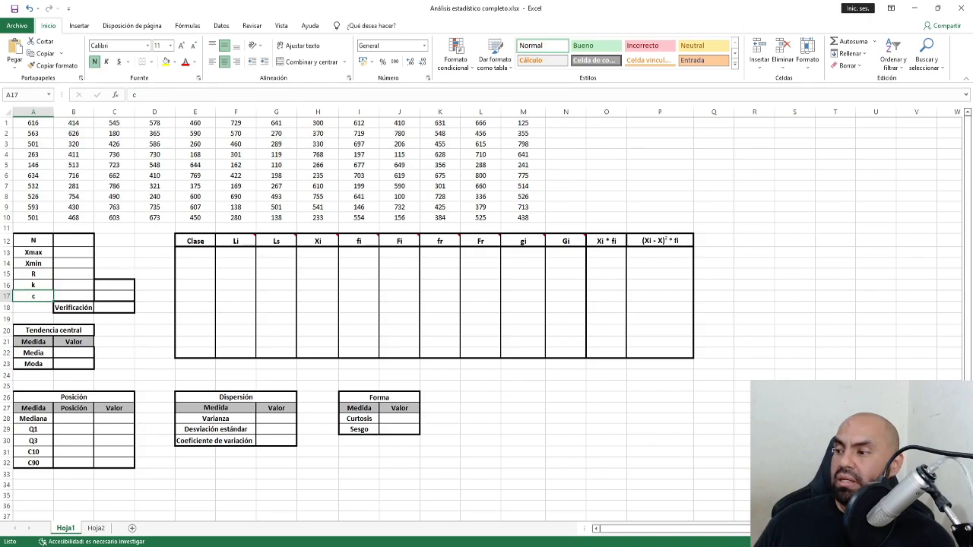
# Paste the formulas image from another window and move it down over the frequency table.
pyautogui.hotkey('alt', 'Tab')
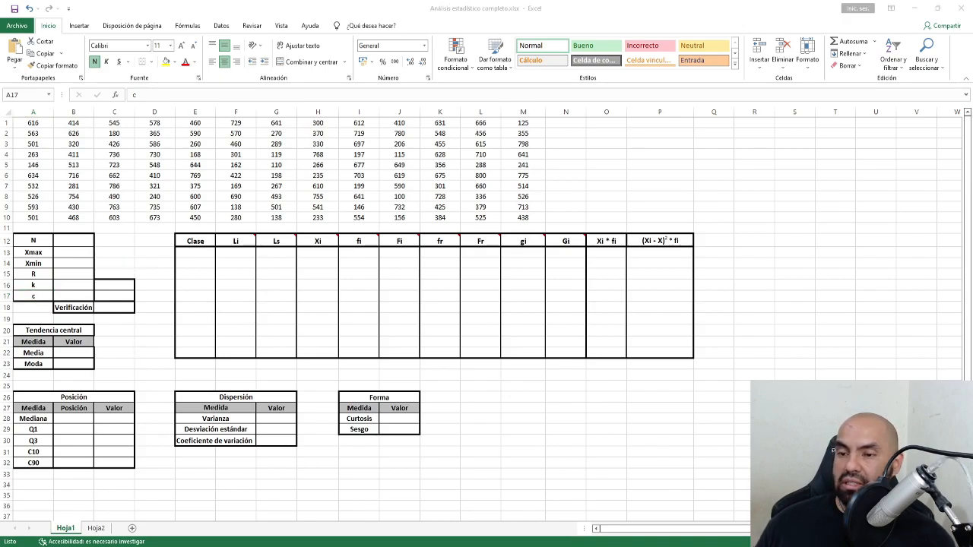
pyautogui.click(600, 161)
pyautogui.hotkey('ctrl', 'v')
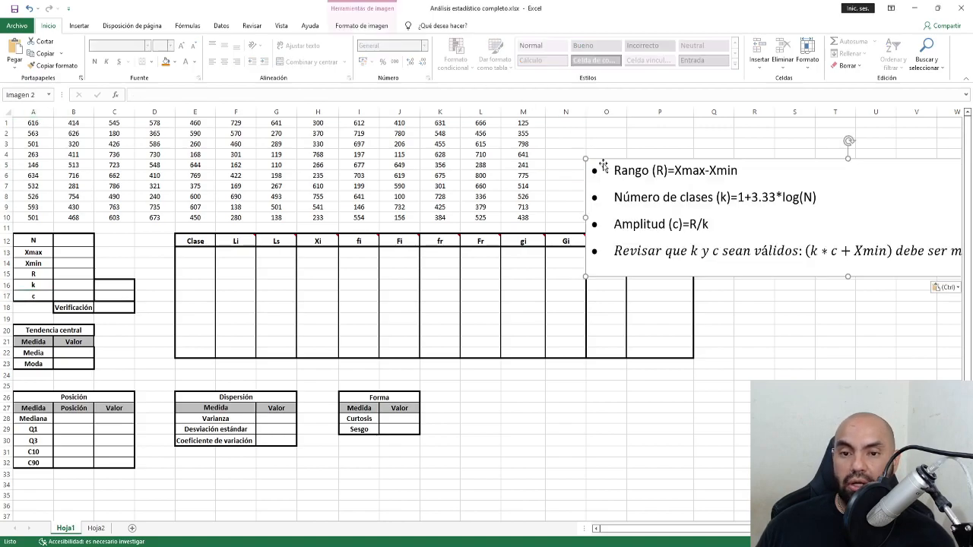
pyautogui.moveTo(825, 219); pyautogui.dragTo(433, 276)
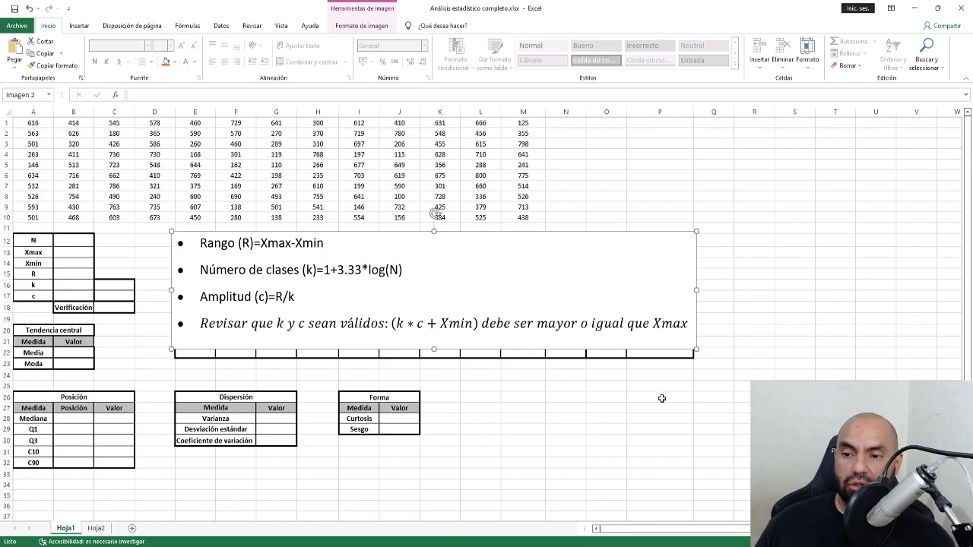
pyautogui.click(598, 400)
# Bring column A back into view and select the full data block A1:M10.
pyautogui.moveTo(36, 241); pyautogui.dragTo(126, 310)
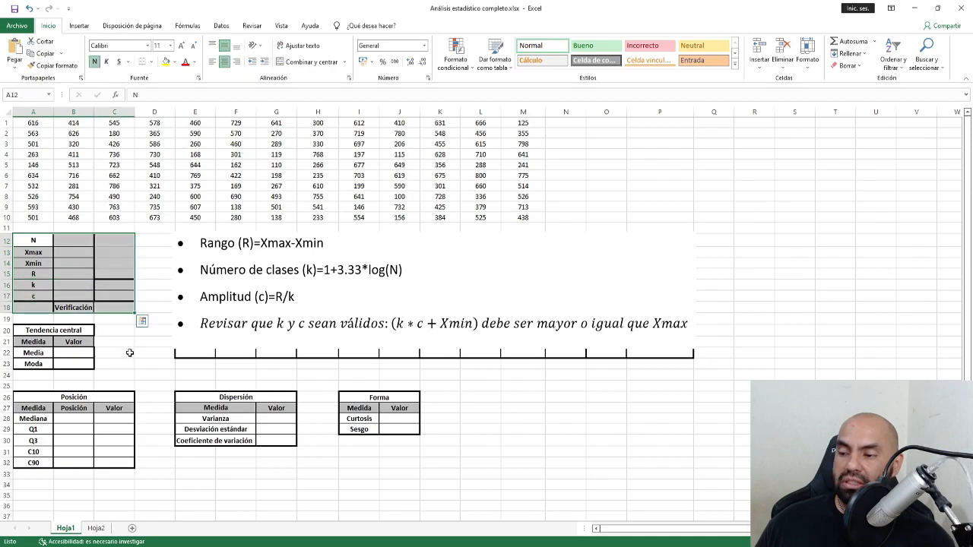
pyautogui.click(129, 354)
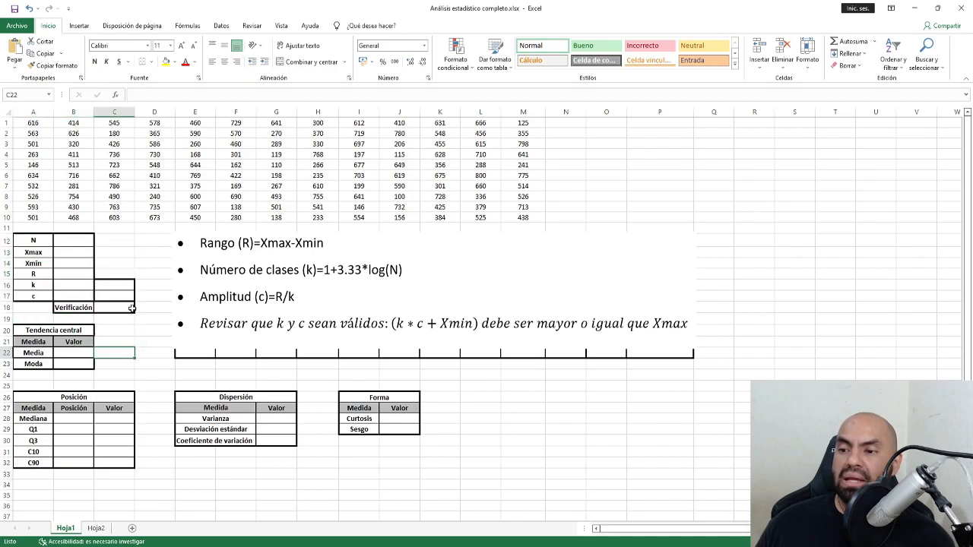
pyautogui.keyDown('ctrl'); pyautogui.scroll(3, 131, 308); pyautogui.keyUp('ctrl')
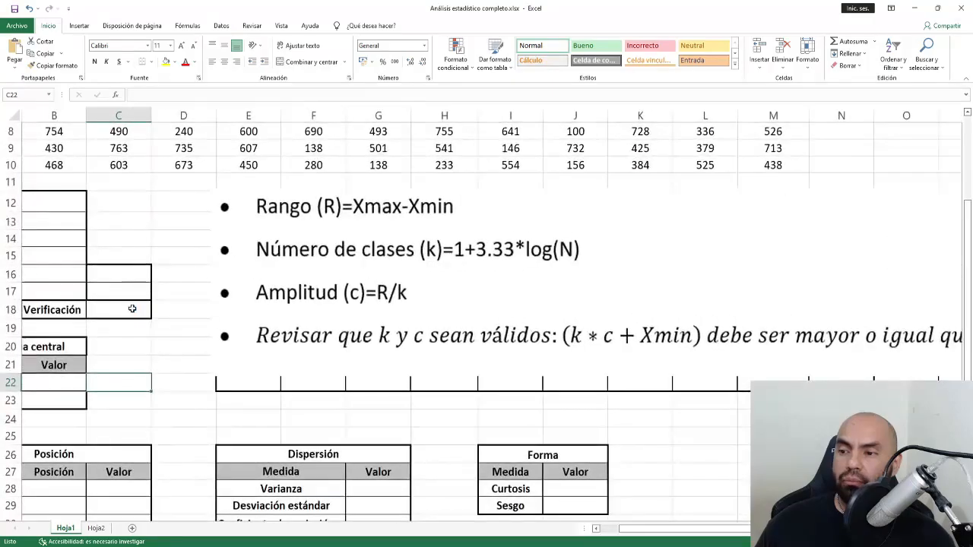
pyautogui.scroll(2, 131, 308)
pyautogui.click(608, 528)
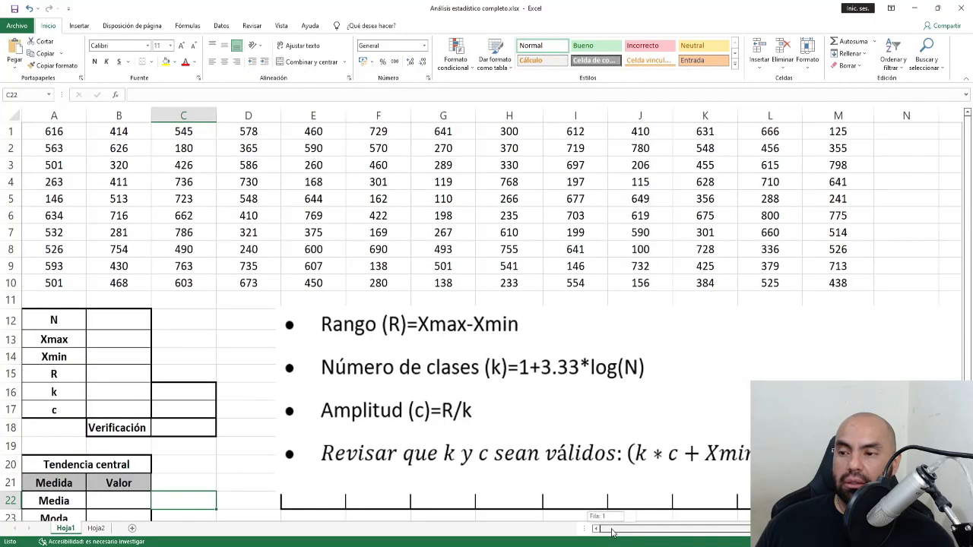
pyautogui.keyDown('ctrl'); pyautogui.scroll(2, 356, 411); pyautogui.keyUp('ctrl')
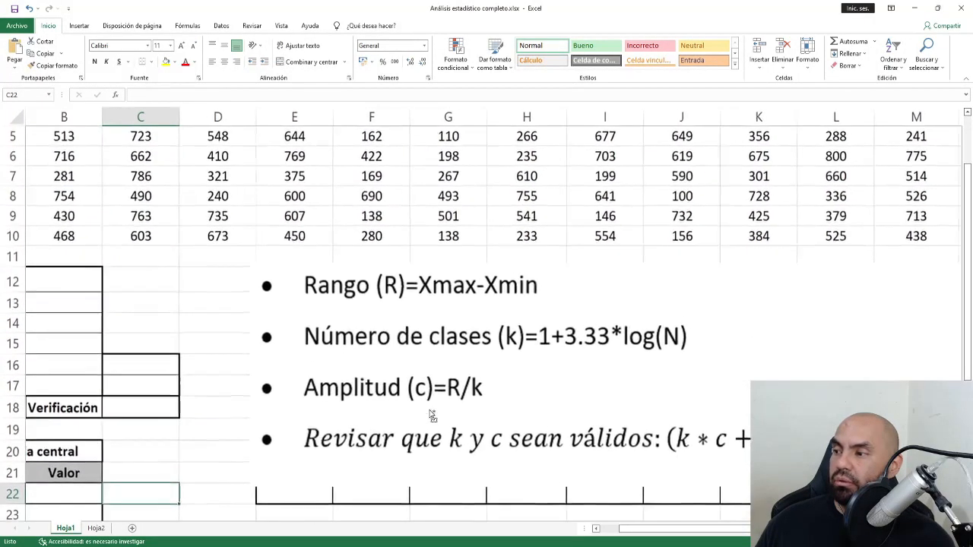
pyautogui.hscroll(-1, 619, 534)
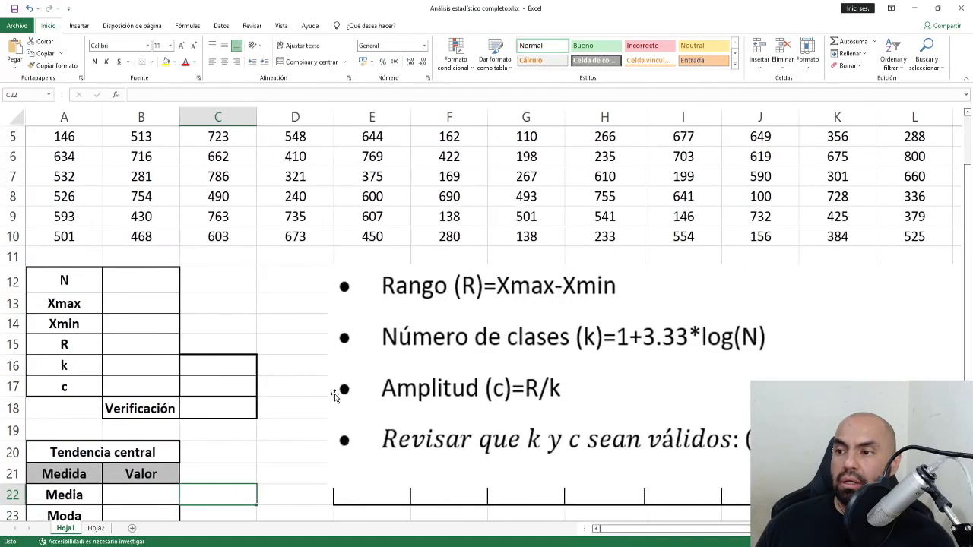
pyautogui.scroll(2, 334, 393)
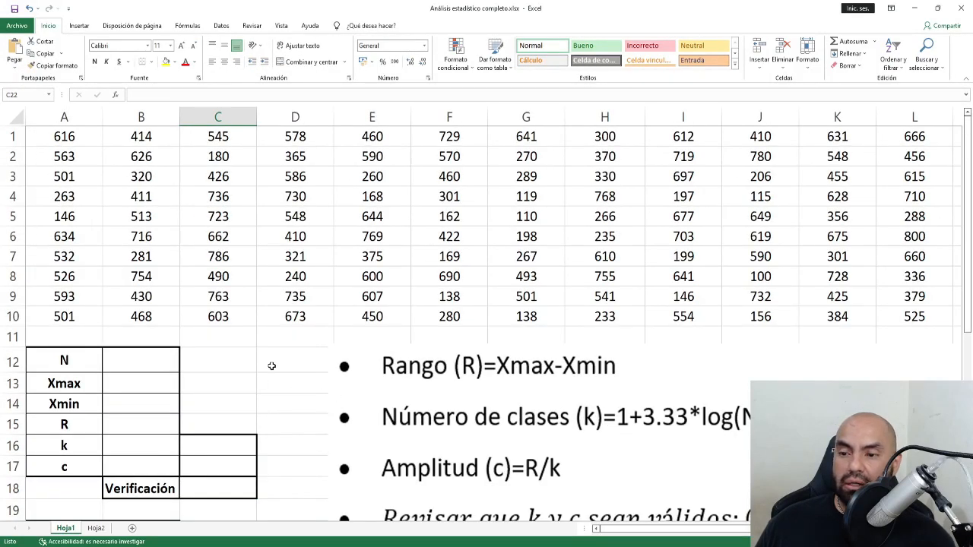
pyautogui.keyDown('ctrl'); pyautogui.scroll(-1, 267, 364); pyautogui.keyUp('ctrl')
pyautogui.keyDown('ctrl'); pyautogui.scroll(-1, 272, 366); pyautogui.keyUp('ctrl')
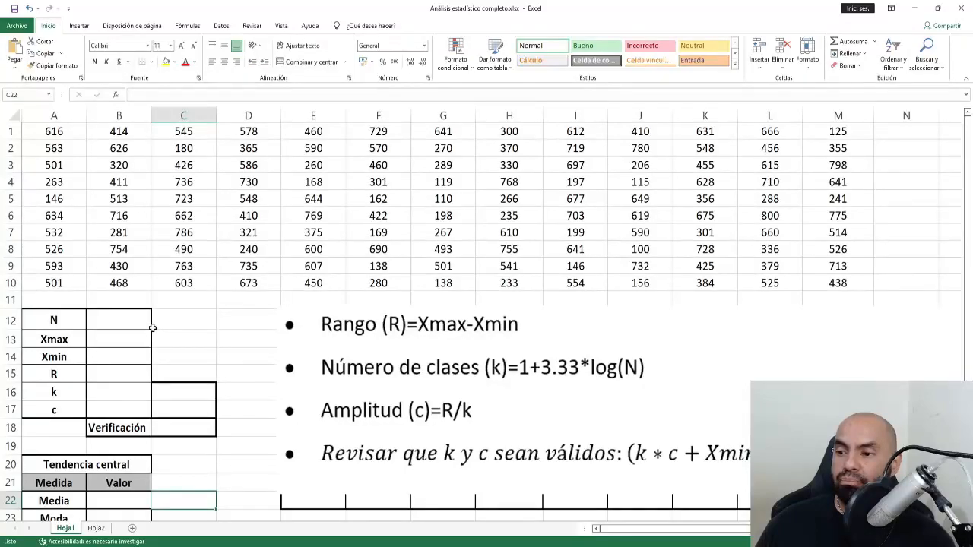
pyautogui.click(101, 320)
pyautogui.moveTo(52, 133); pyautogui.dragTo(813, 275)
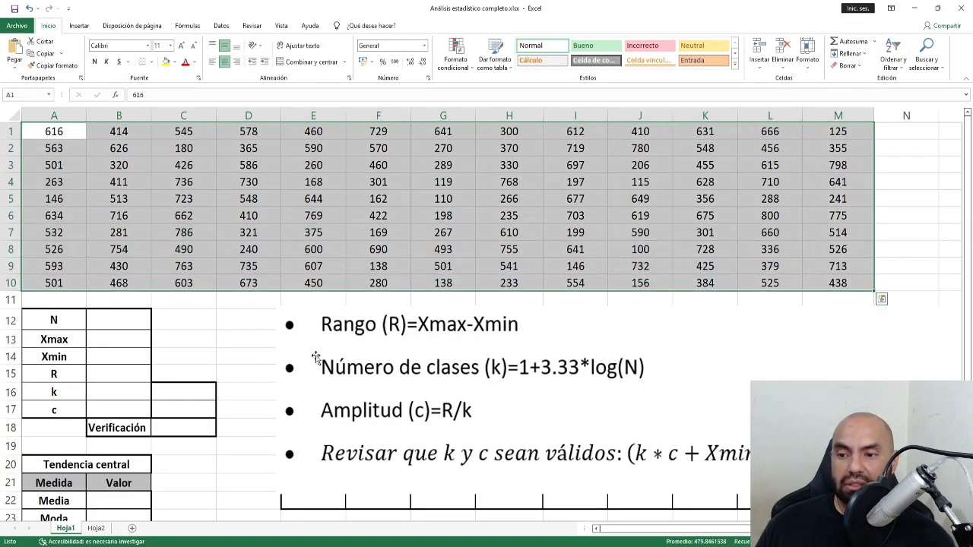
pyautogui.click(184, 338)
pyautogui.moveTo(59, 134); pyautogui.dragTo(804, 278)
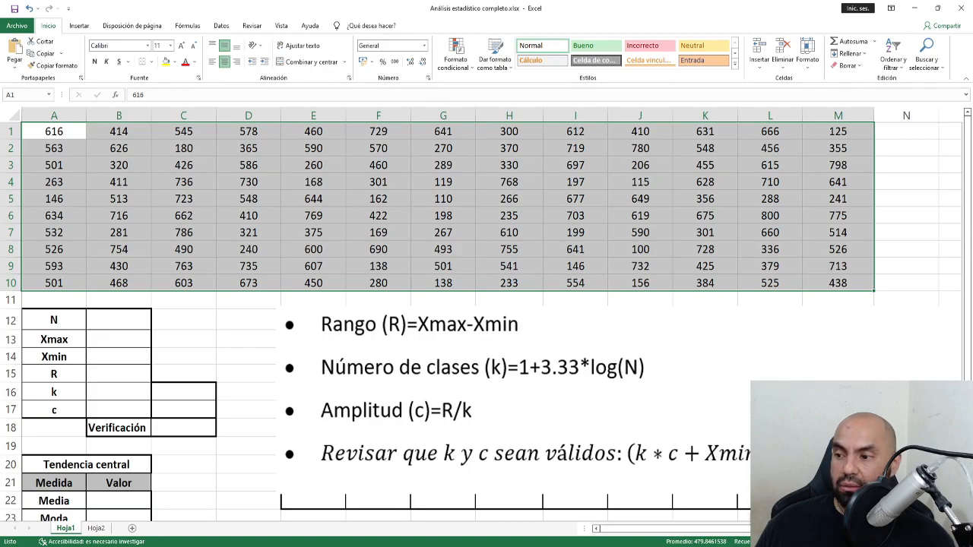
# Start the count formula =CONTAR( in the N cell B12.
pyautogui.click(114, 320)
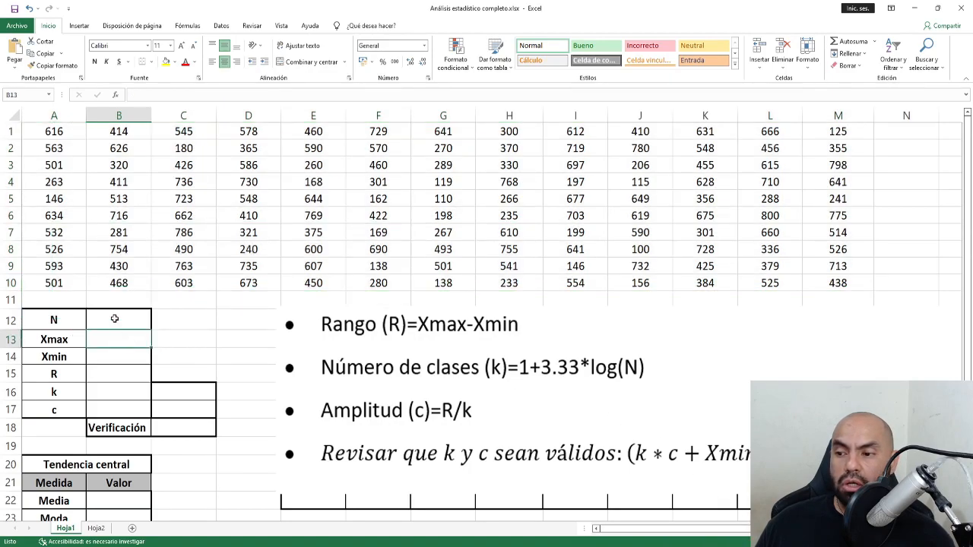
pyautogui.write('=')
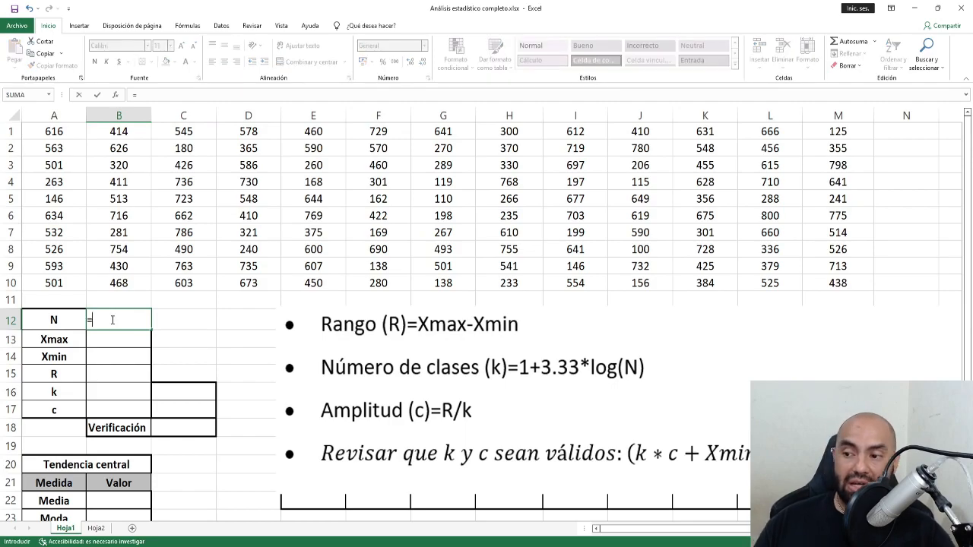
pyautogui.write('cn')
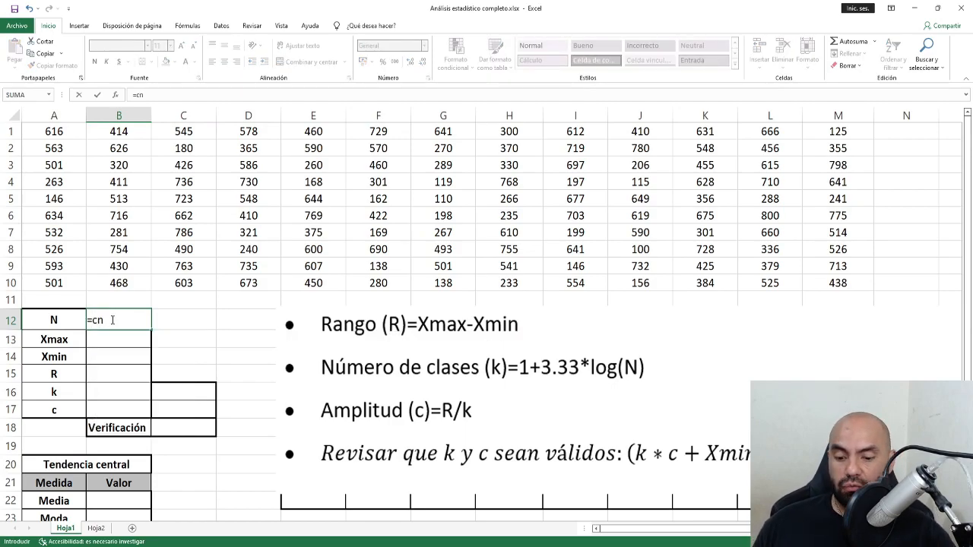
pyautogui.press('BackSpace')
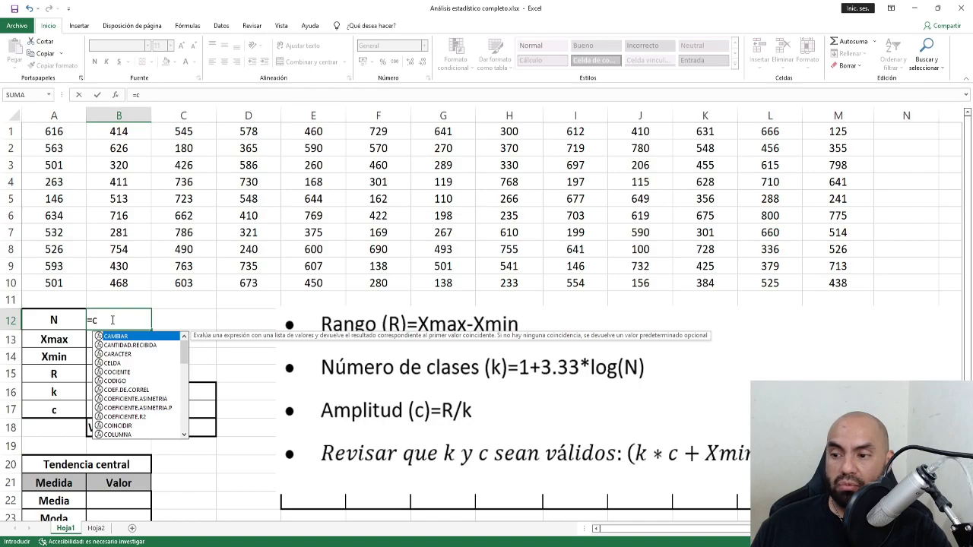
pyautogui.write('on')
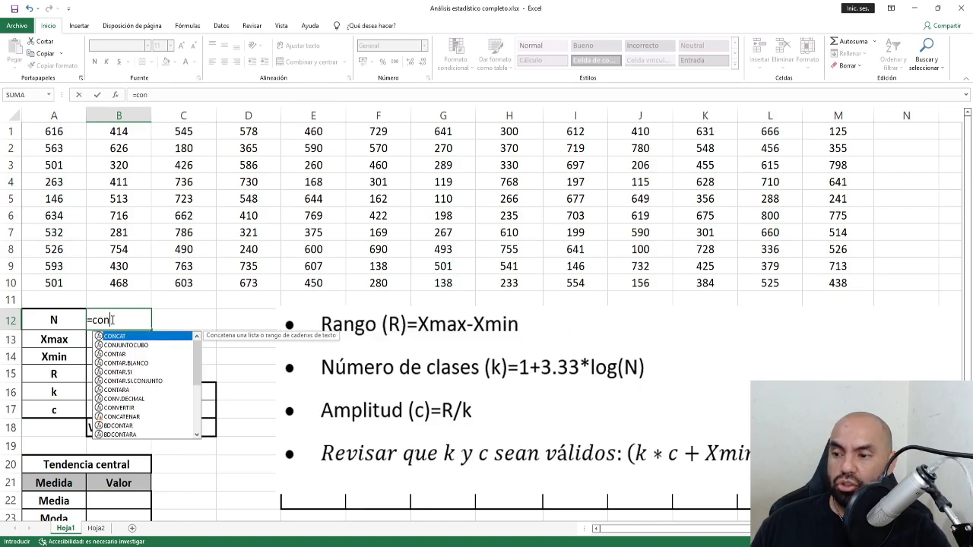
pyautogui.press('Down')
pyautogui.press('Down')
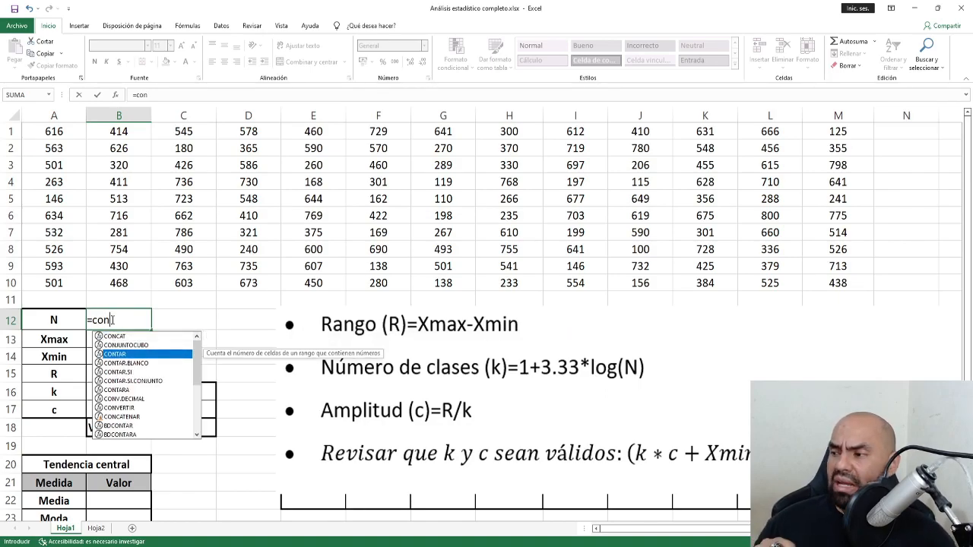
pyautogui.press('Down')
pyautogui.press('Down')
pyautogui.press('Up')
pyautogui.press('Up')
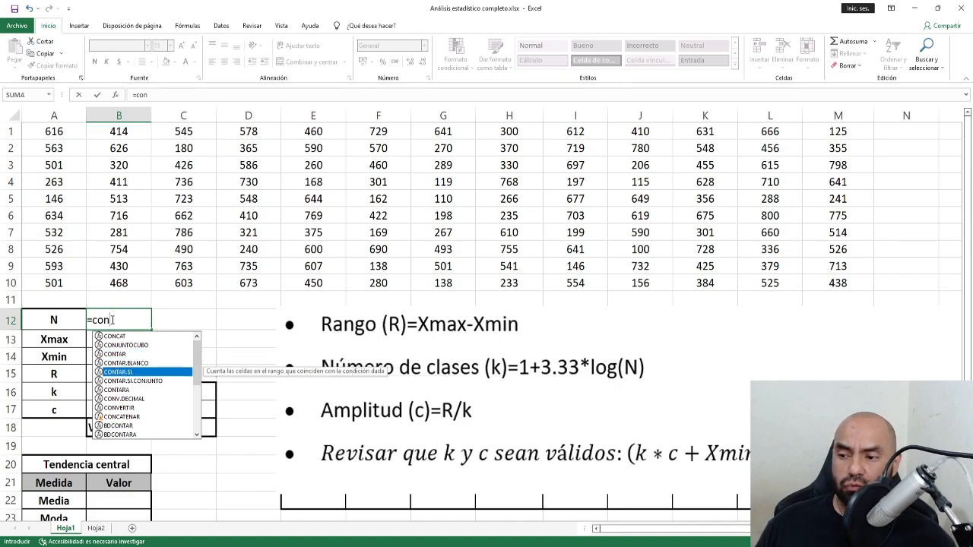
pyautogui.press('Down')
pyautogui.press('Down')
pyautogui.press('Up')
pyautogui.press('Up')
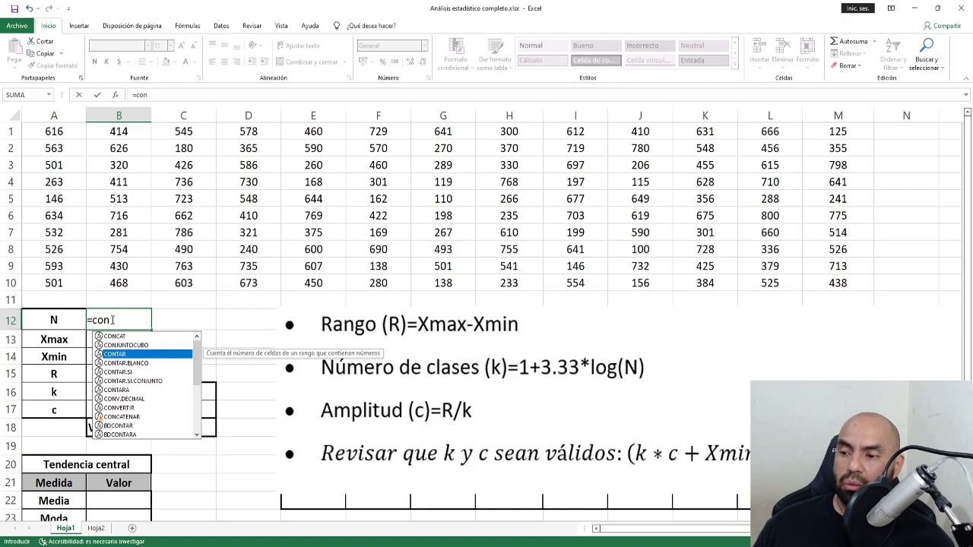
pyautogui.press('Tab')
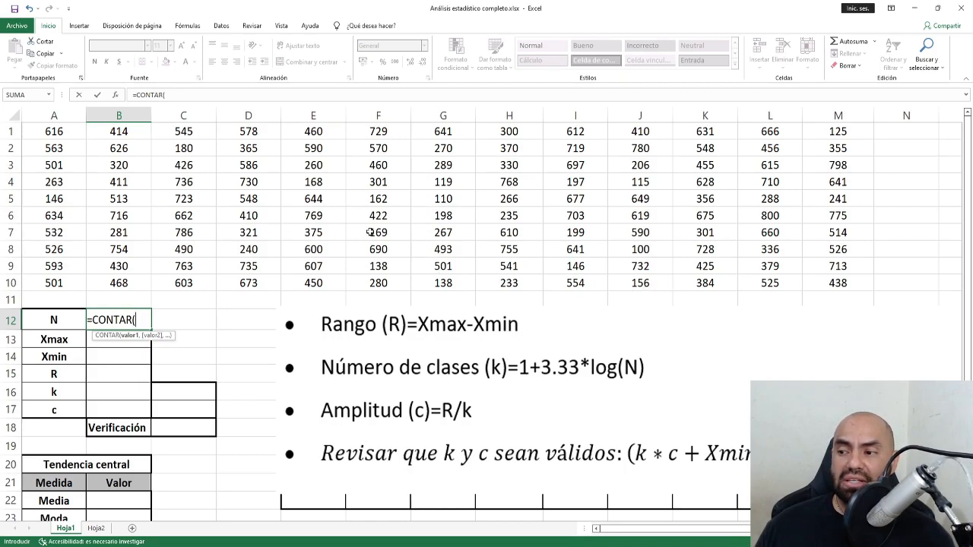
# Set the count range to A1:M10 and confirm the formula, giving N = 130.
pyautogui.moveTo(61, 132); pyautogui.dragTo(839, 280)
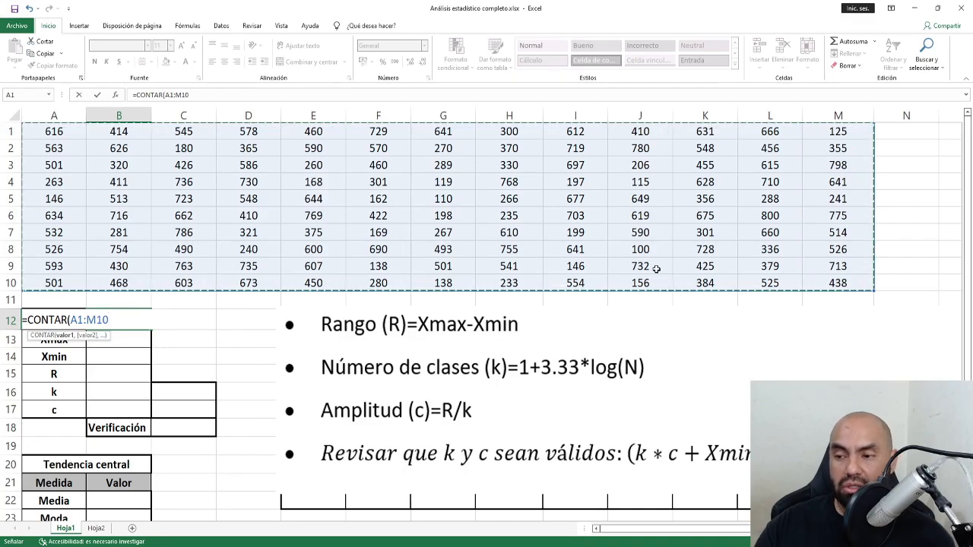
pyautogui.press('BackSpace')
pyautogui.press('BackSpace')
pyautogui.press('BackSpace')
pyautogui.press('BackSpace')
pyautogui.press('BackSpace')
pyautogui.press('BackSpace')
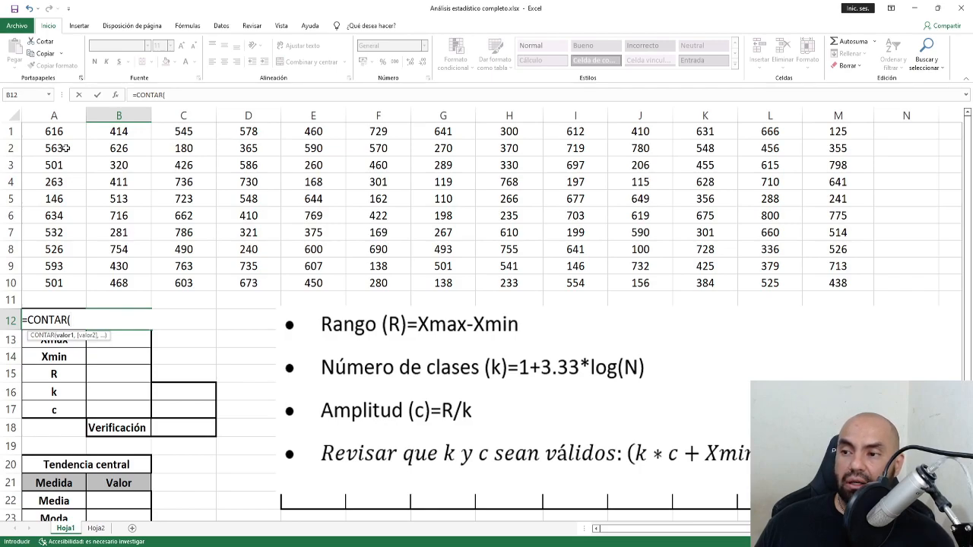
pyautogui.click(60, 134)
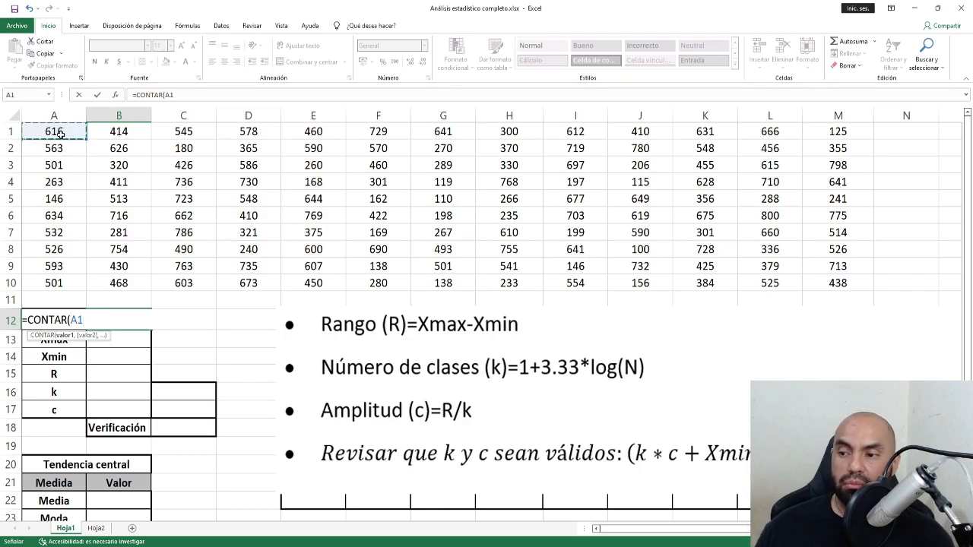
pyautogui.press('F8')
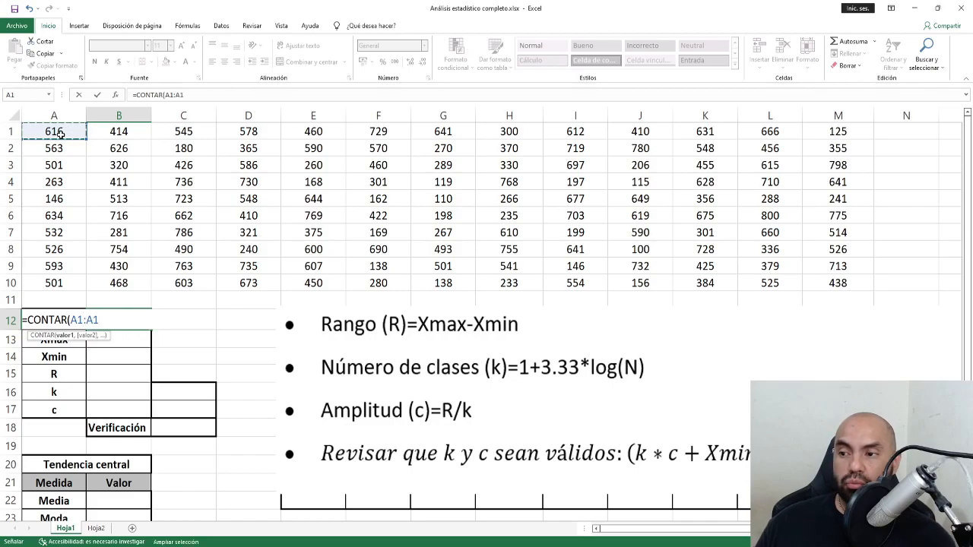
pyautogui.click(829, 284)
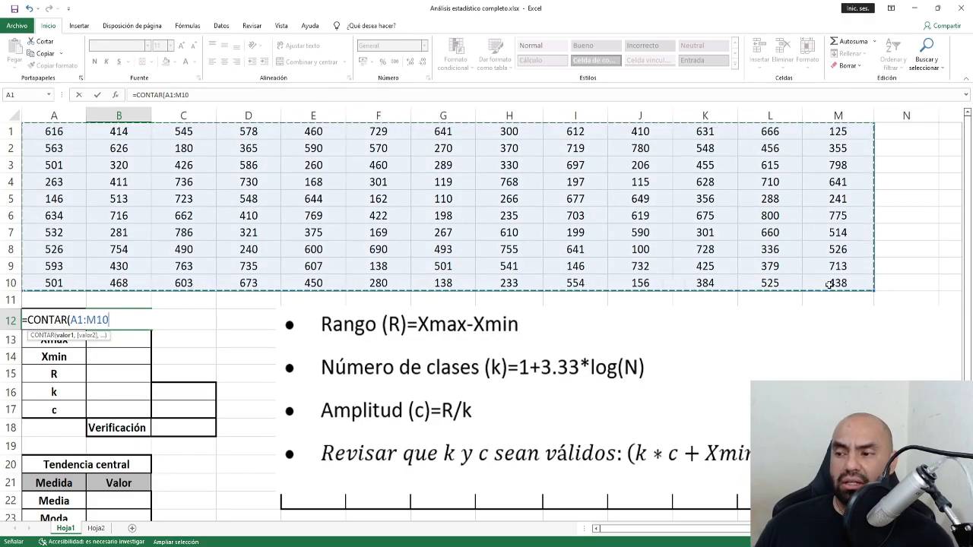
pyautogui.write(')')
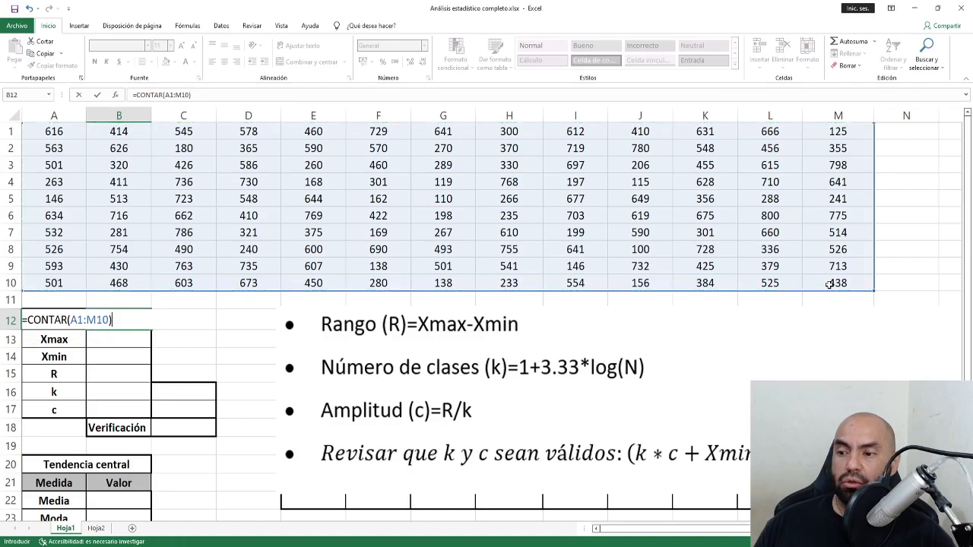
pyautogui.press('Return')
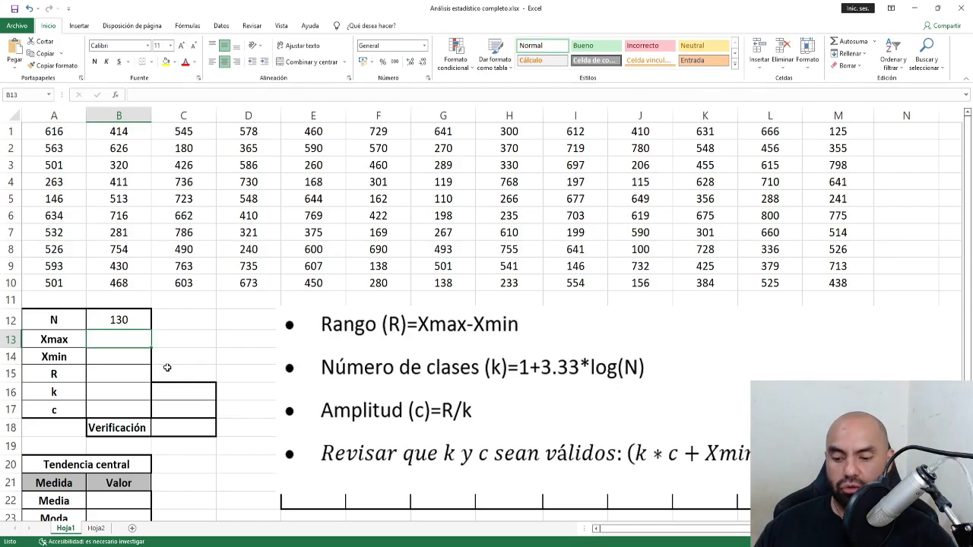
# Enter =MAX(A1:M10) in B13, giving Xmax = 800.
pyautogui.write('=')
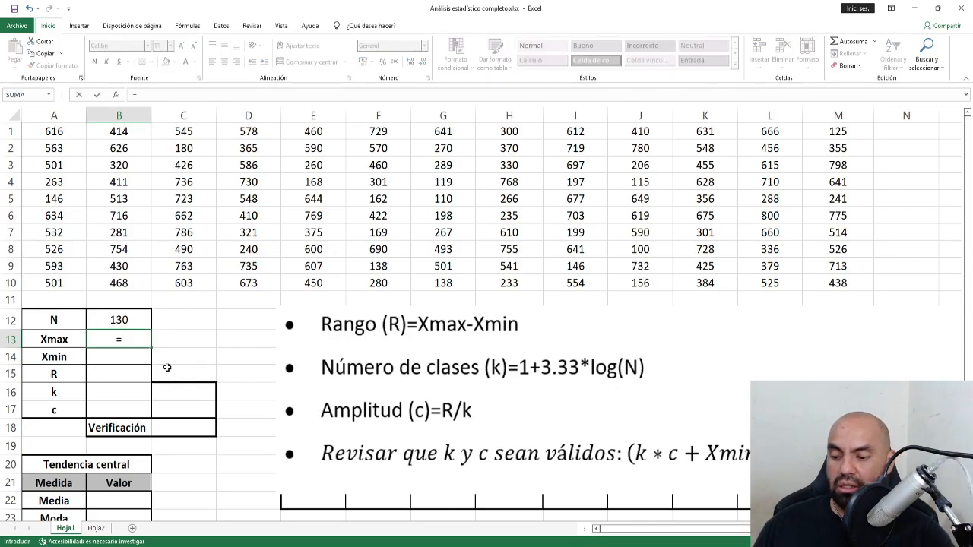
pyautogui.write('max')
pyautogui.press('Tab')
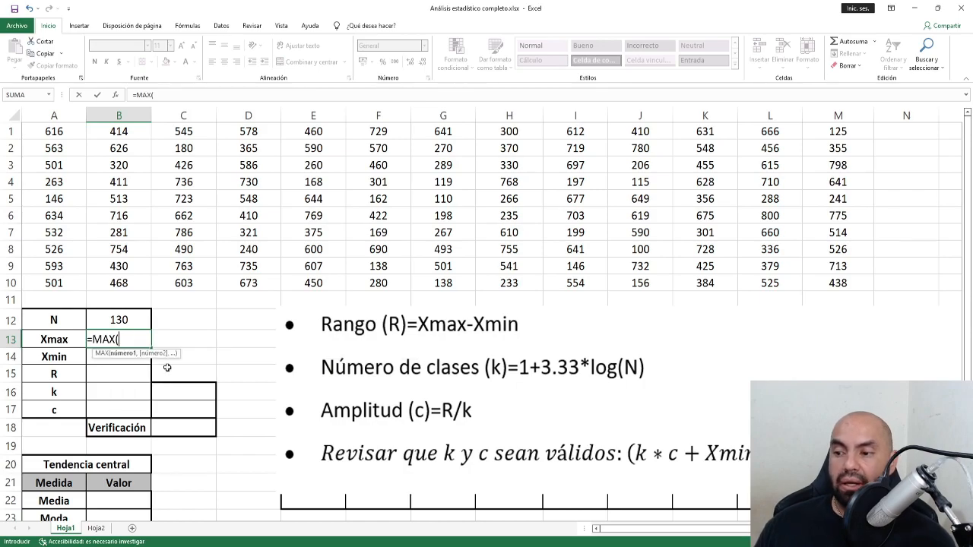
pyautogui.click(68, 135)
pyautogui.keyDown('shift'); pyautogui.click(836, 282); pyautogui.keyUp('shift')
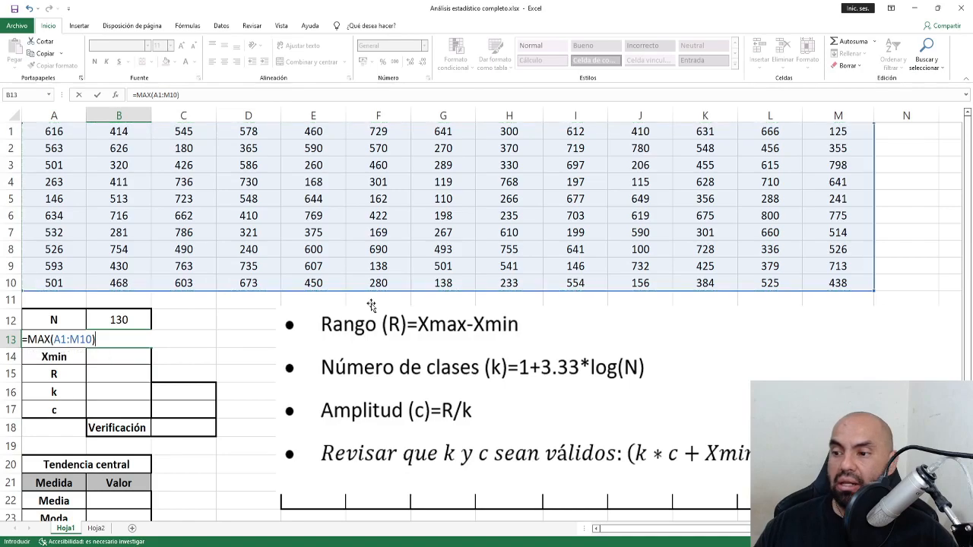
pyautogui.press('Return')
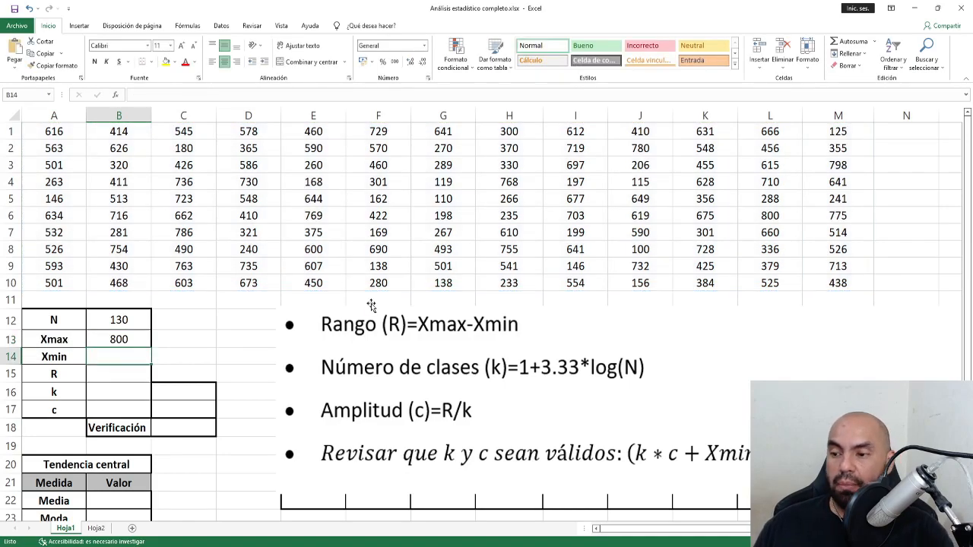
# Enter =MIN(A1:M10) in B14, giving Xmin = 100.
pyautogui.write('=min')
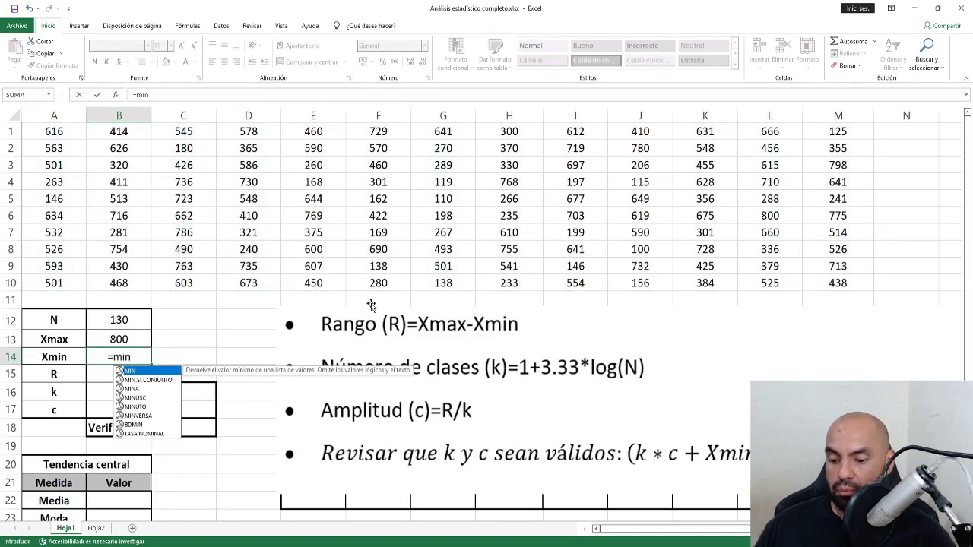
pyautogui.write('(')
pyautogui.click(66, 131)
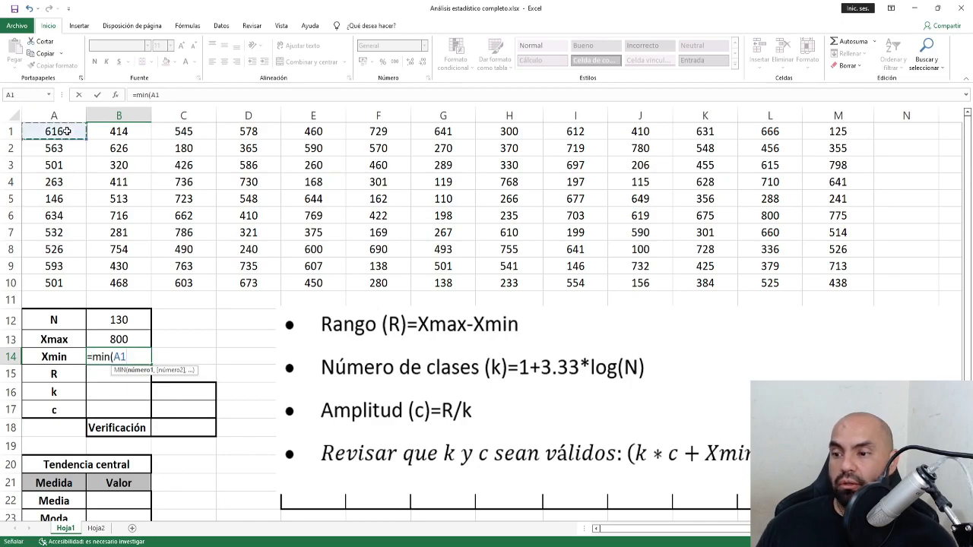
pyautogui.press('F8')
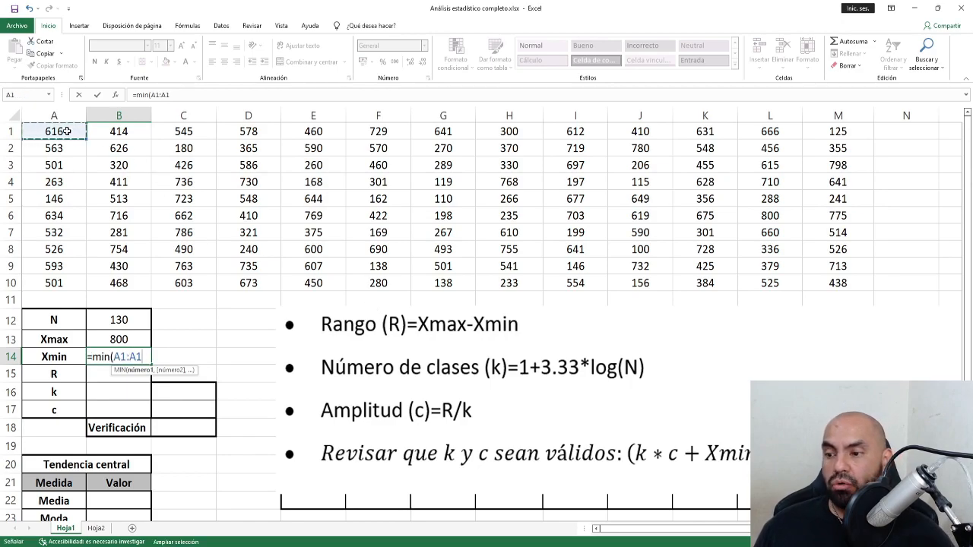
pyautogui.click(830, 279)
pyautogui.press('Return')
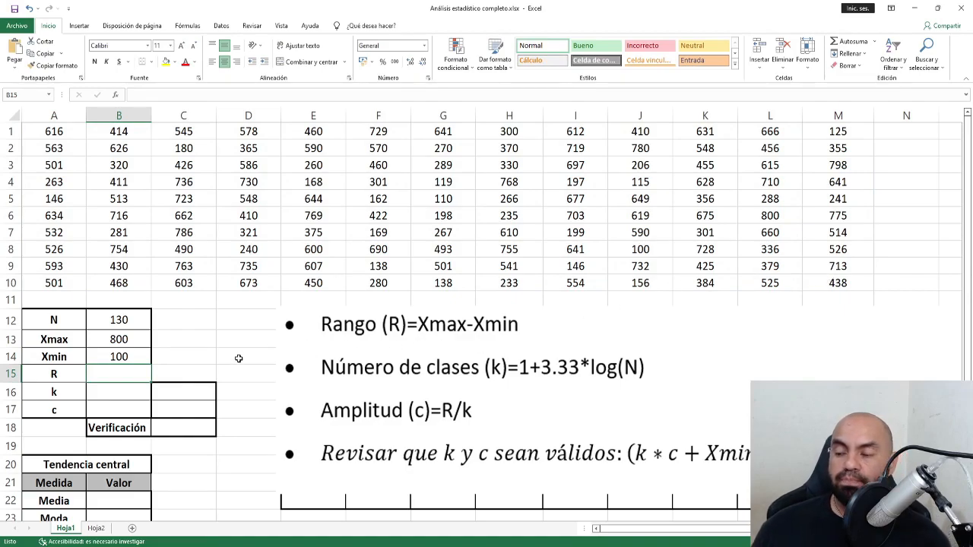
# Move the formula picture up over rows 1–11 and return to cell B15.
pyautogui.click(106, 390)
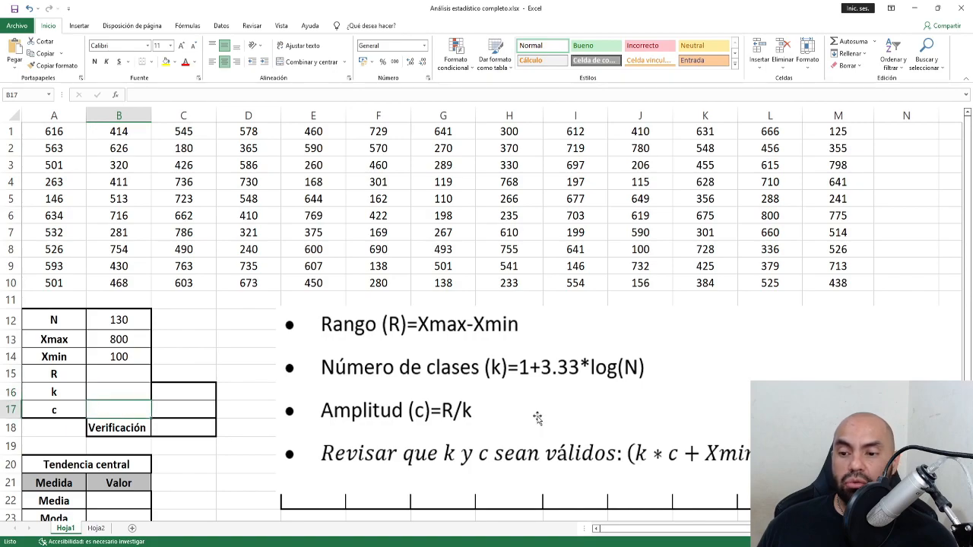
pyautogui.click(555, 356)
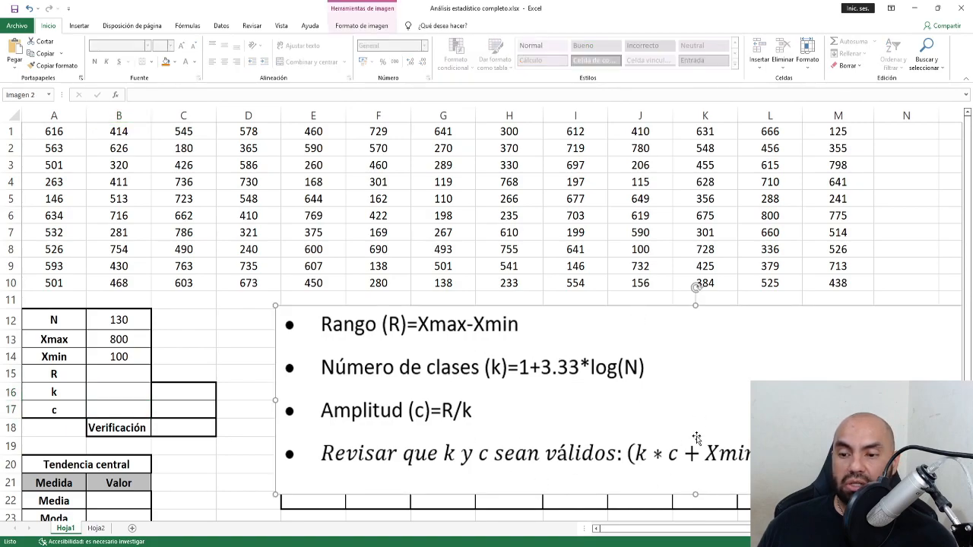
pyautogui.moveTo(696, 438); pyautogui.dragTo(448, 255)
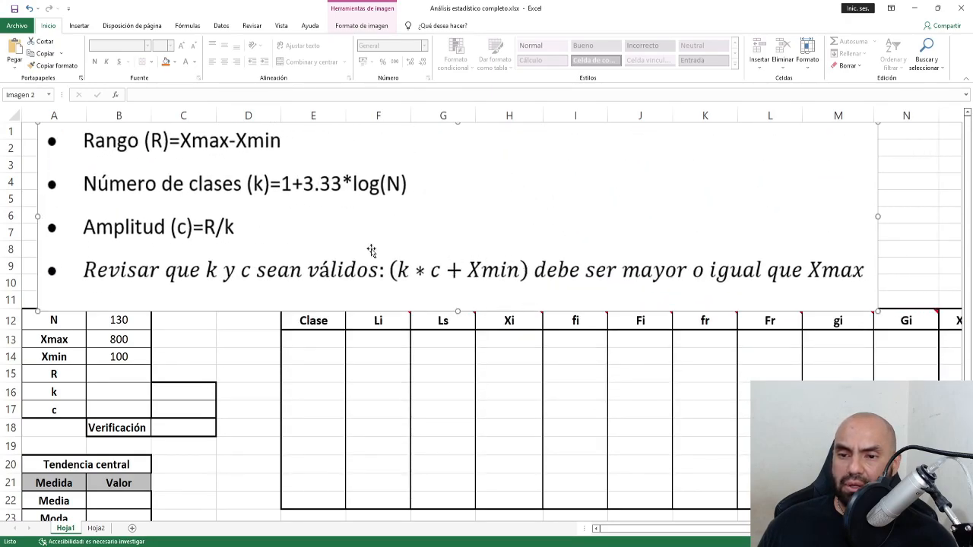
pyautogui.click(98, 374)
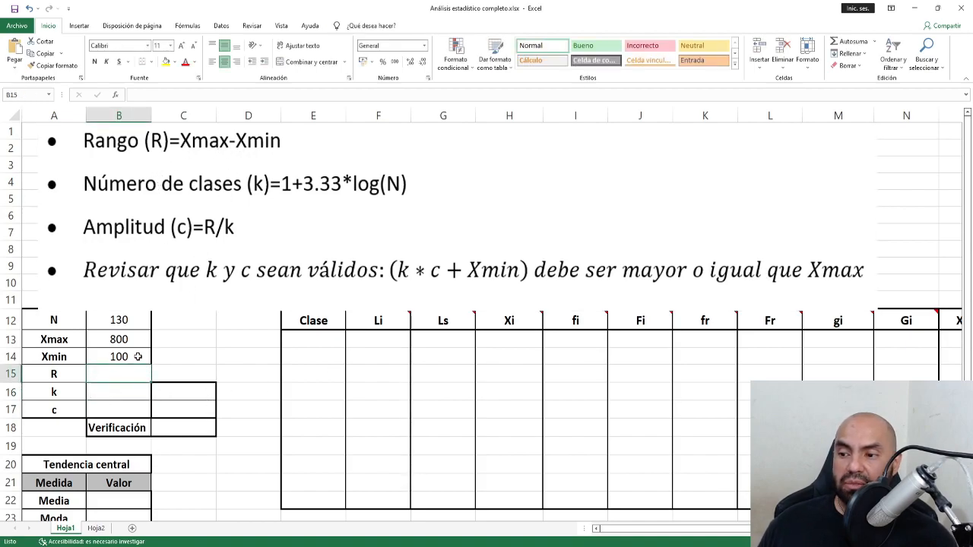
# Replace the hard-coded =800-100 in B15 with =B13-B14, giving R = 700.
pyautogui.write('=')
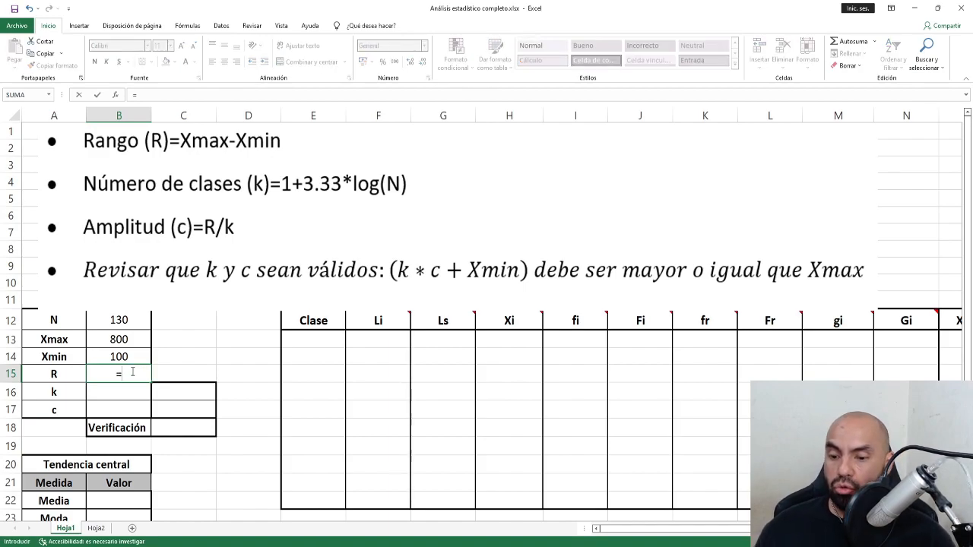
pyautogui.write('800')
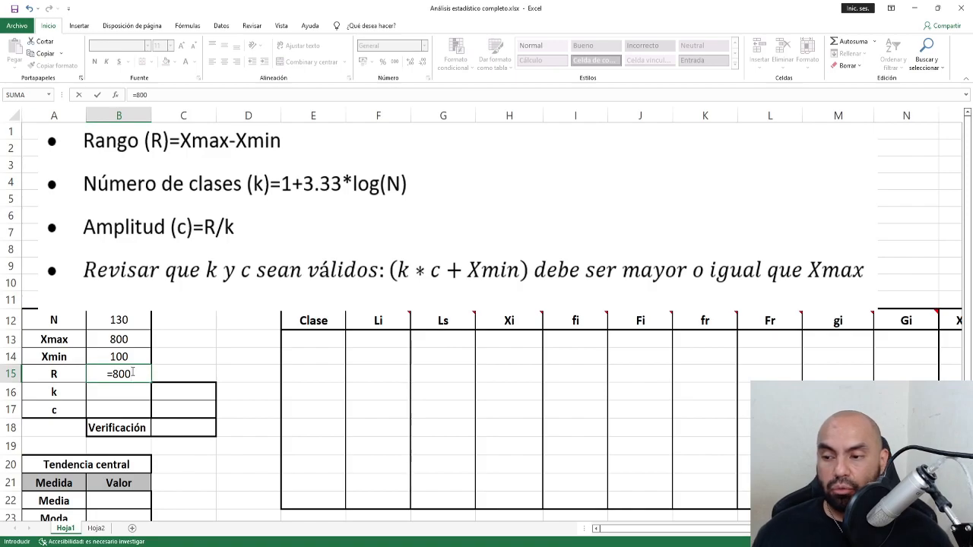
pyautogui.write('-100')
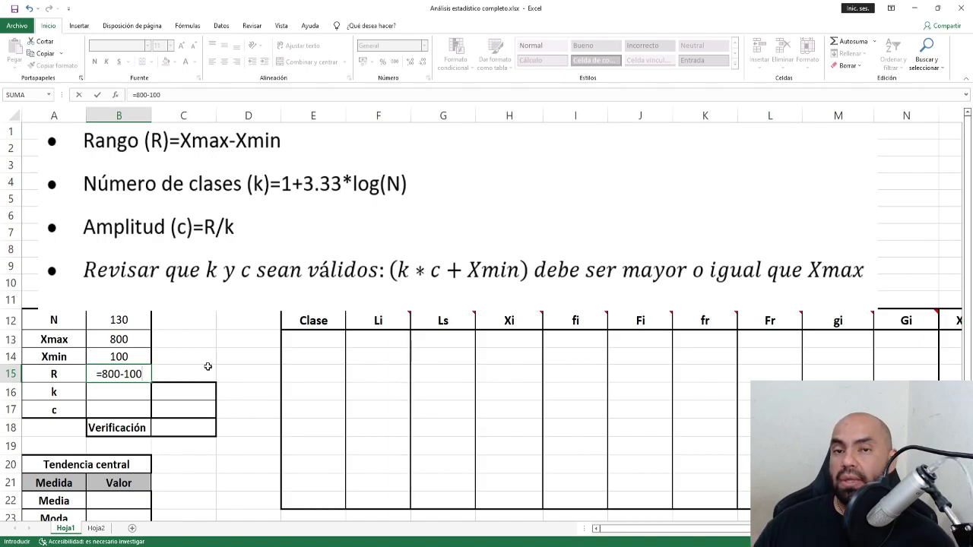
pyautogui.press('BackSpace')
pyautogui.press('BackSpace')
pyautogui.press('BackSpace')
pyautogui.press('BackSpace')
pyautogui.press('BackSpace')
pyautogui.press('BackSpace')
pyautogui.press('BackSpace')
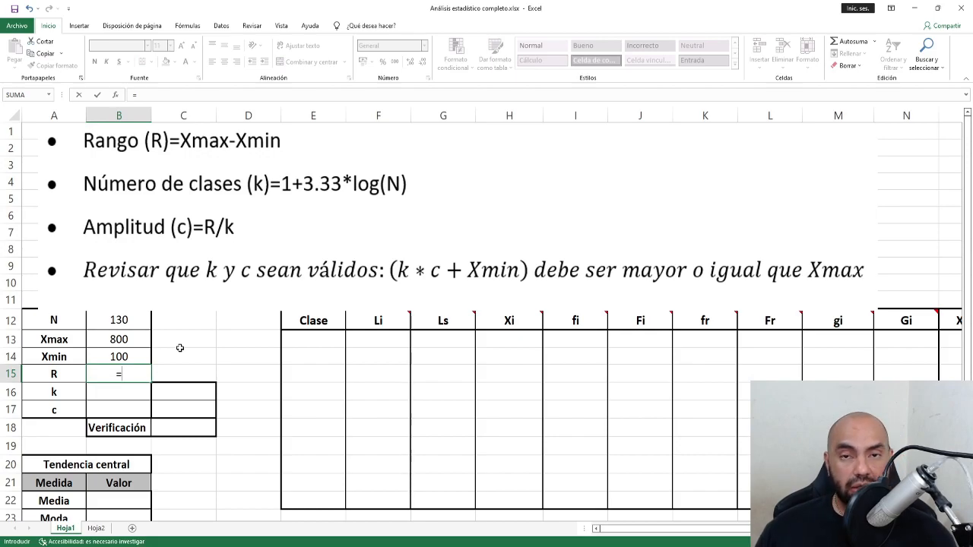
pyautogui.click(138, 345)
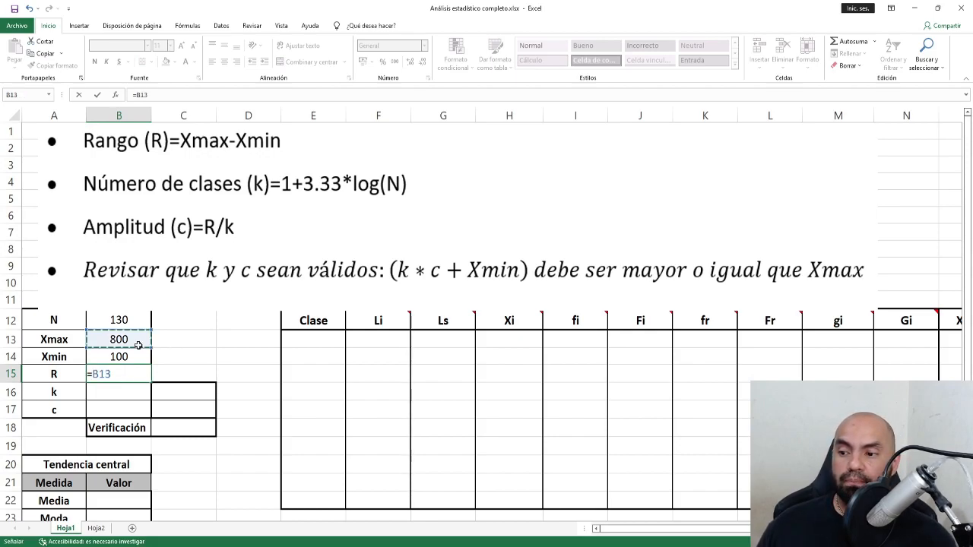
pyautogui.write('-')
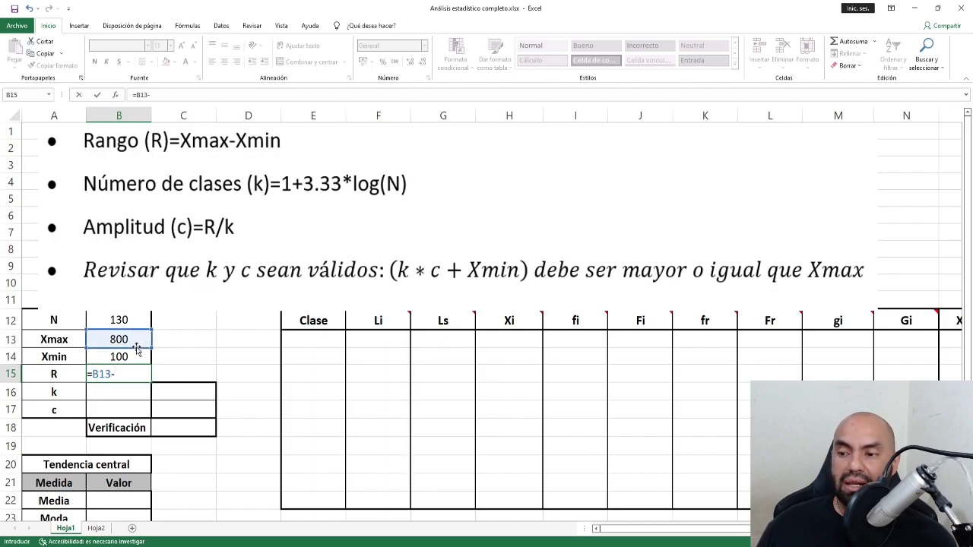
pyautogui.click(136, 355)
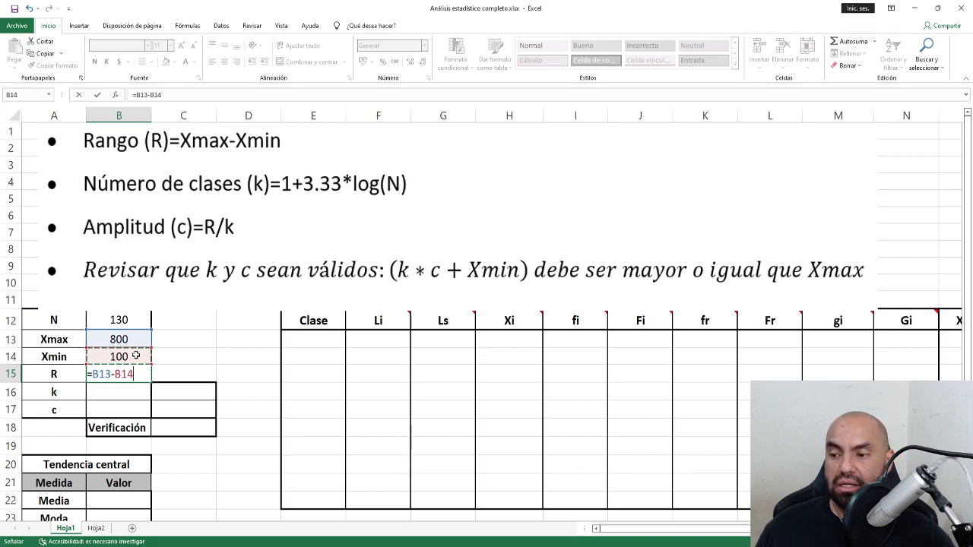
pyautogui.press('Return')
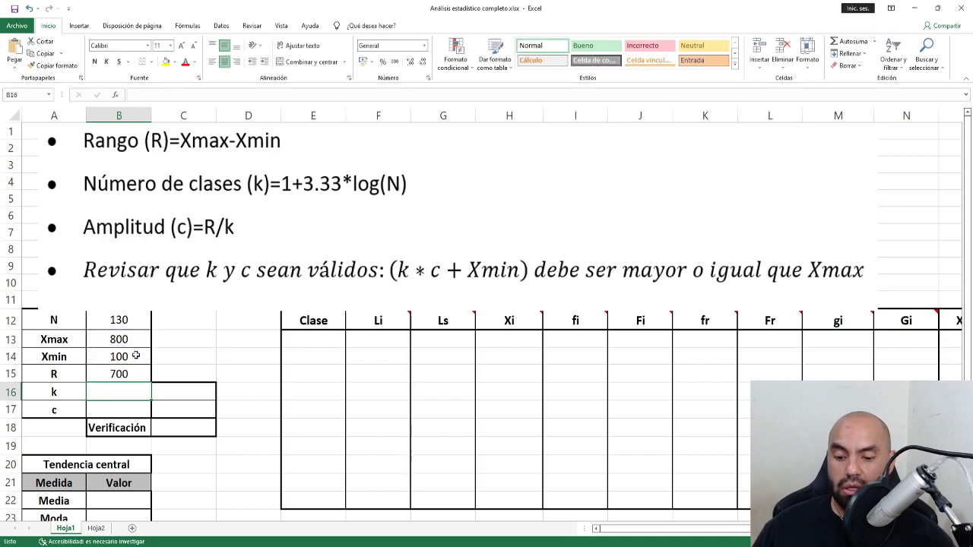
# Enter =1+3.33*LOG10(B12) in B16, giving k = 8.03943136.
pyautogui.write('=')
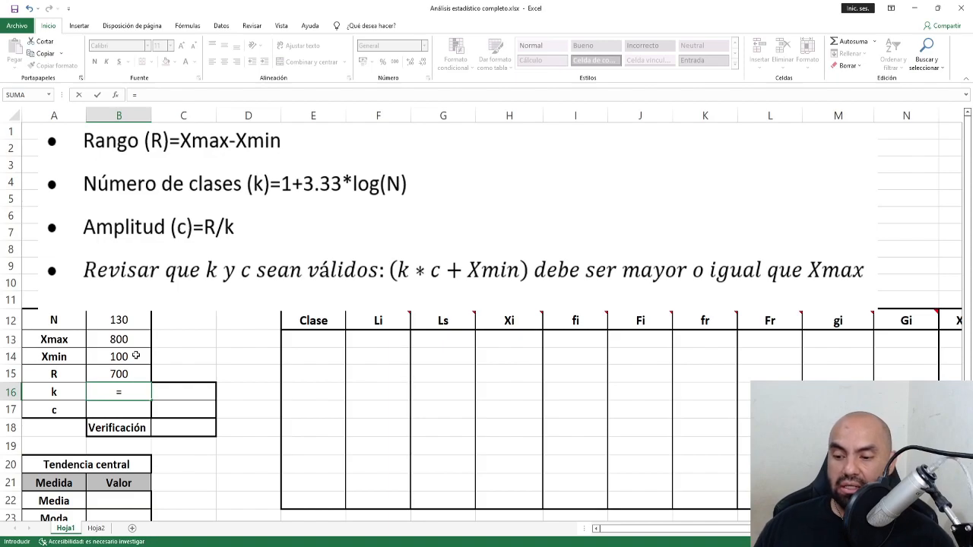
pyautogui.write('1+3.33')
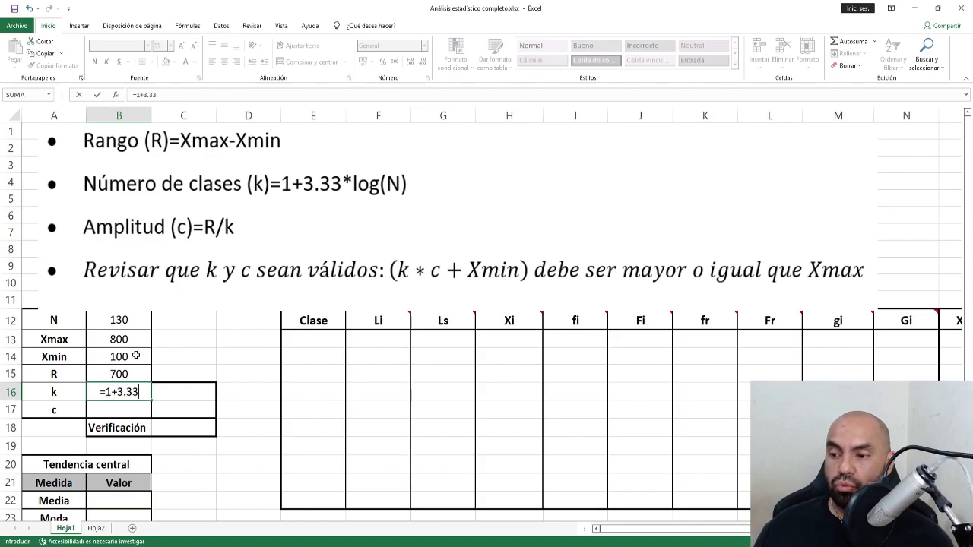
pyautogui.write('*lg')
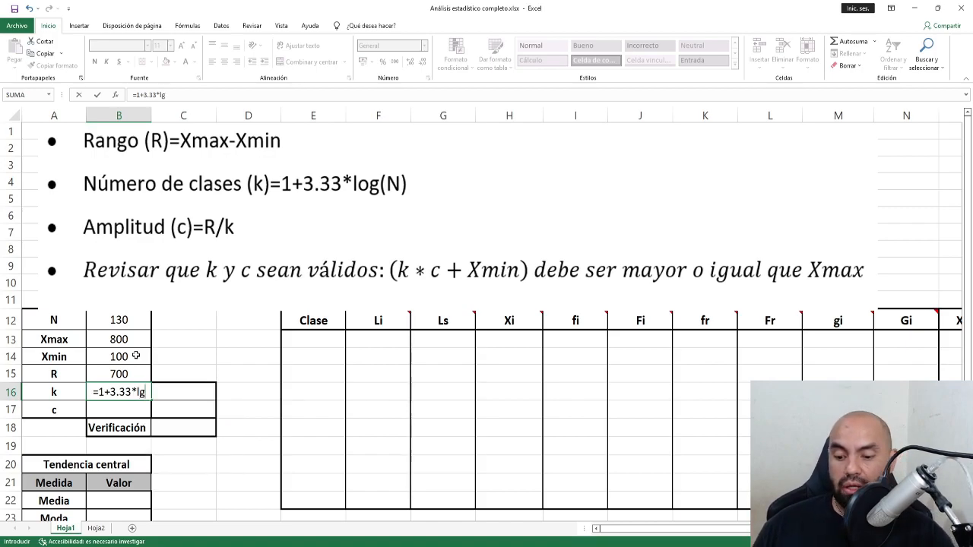
pyautogui.press('BackSpace')
pyautogui.write('o')
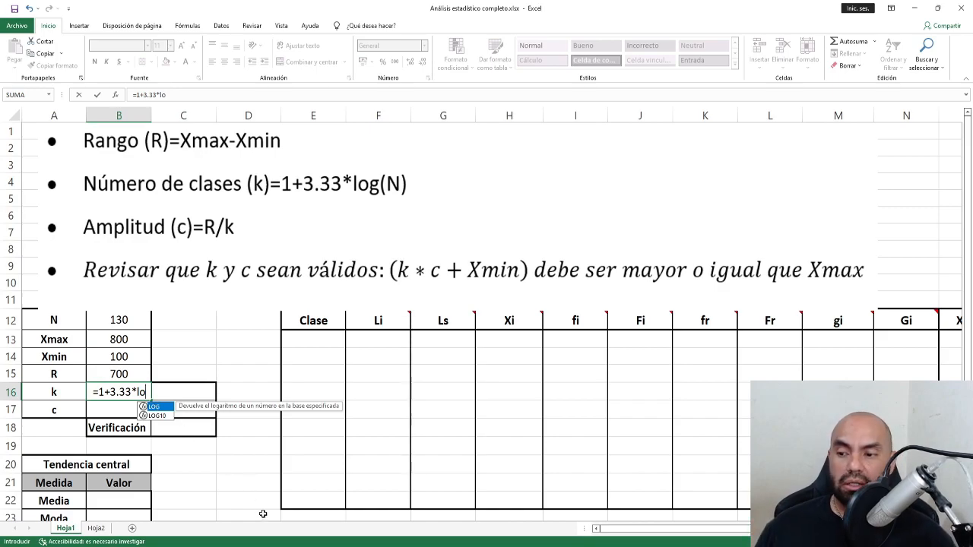
pyautogui.press('Down')
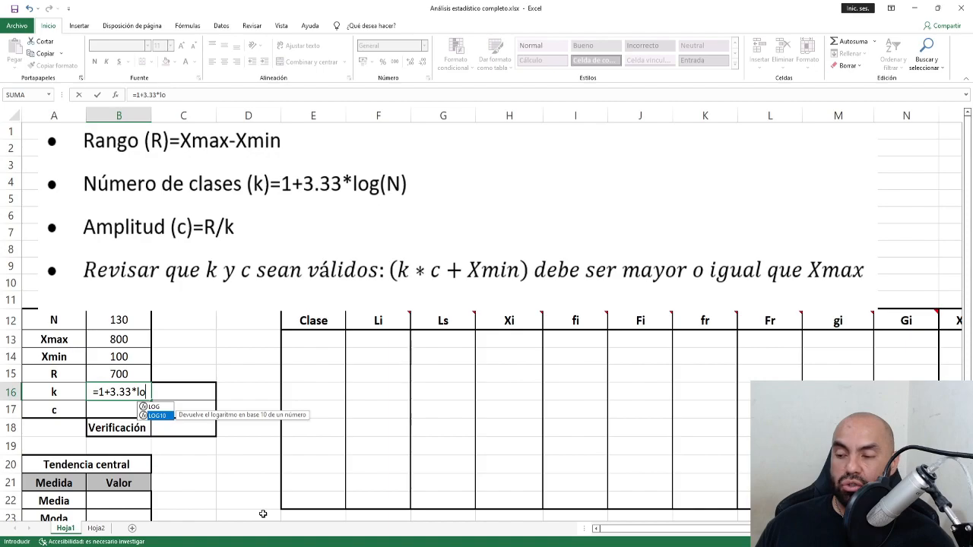
pyautogui.press('Tab')
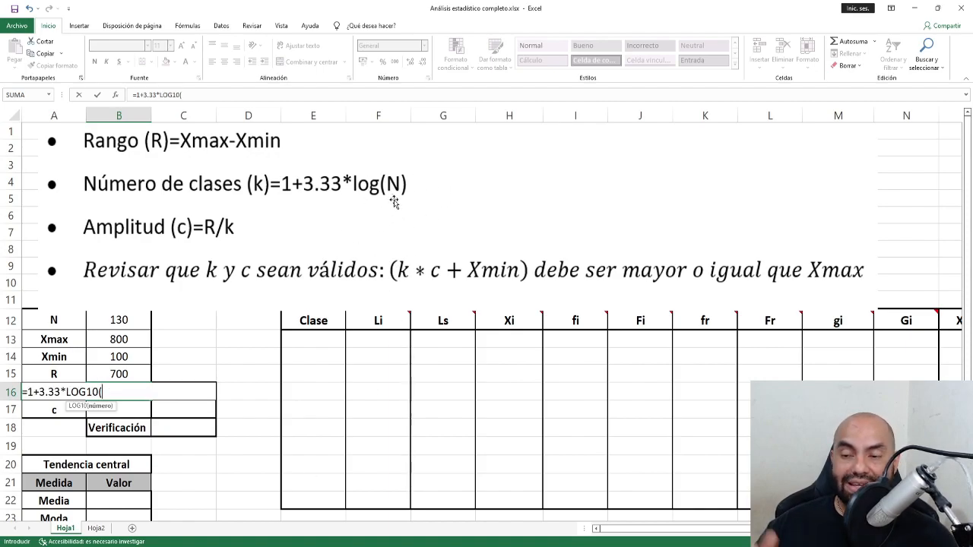
pyautogui.click(120, 320)
pyautogui.write(')')
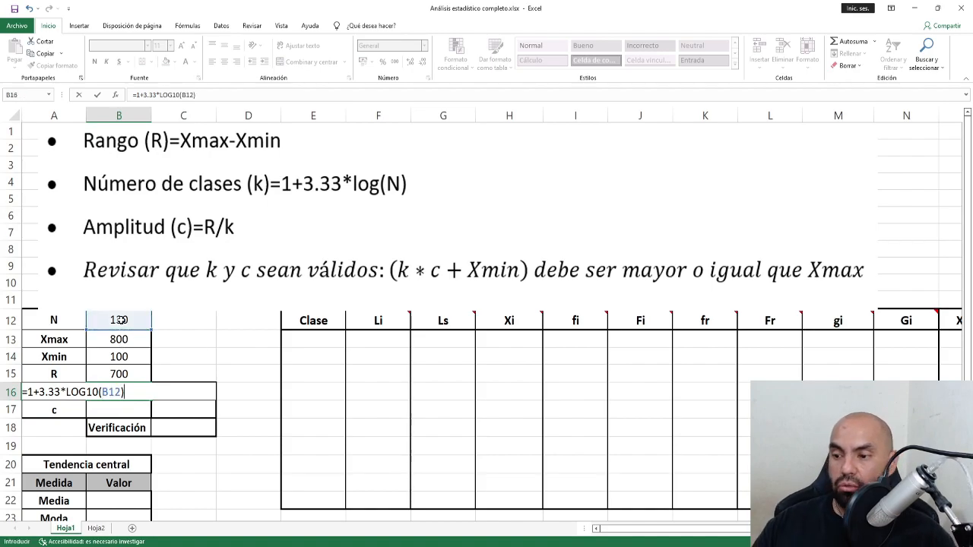
pyautogui.press('Return')
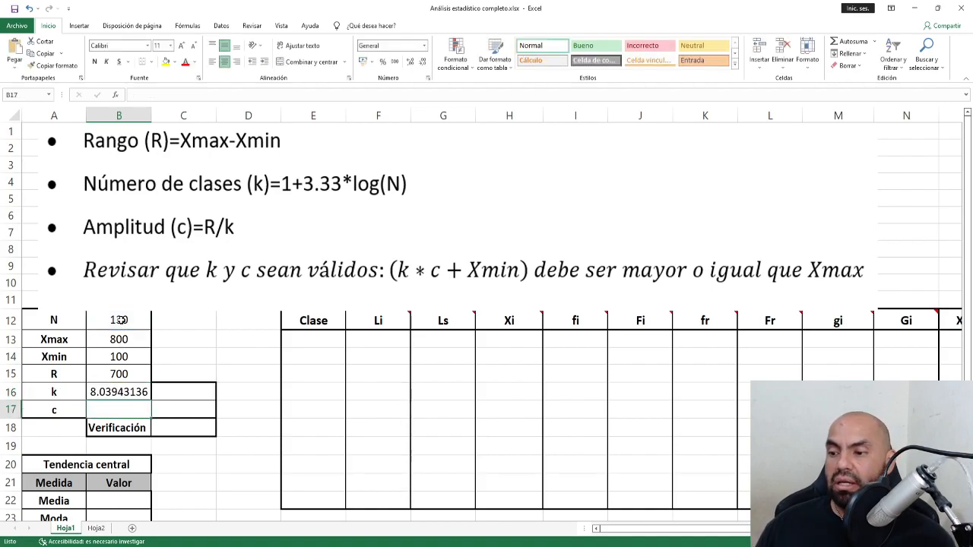
pyautogui.click(110, 395)
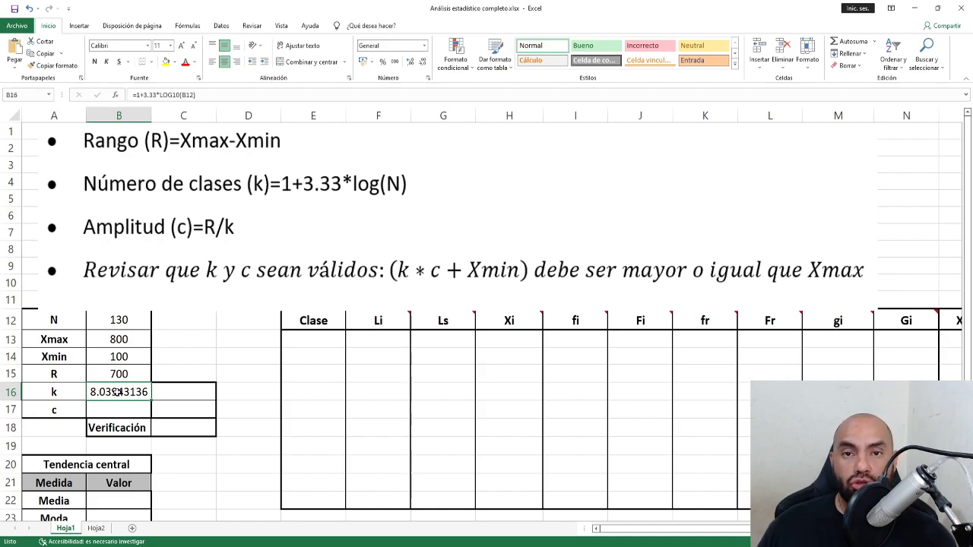
# Abandon the REDONDEAR attempt and enter 8 as the rounded class count in C16.
pyautogui.click(182, 392)
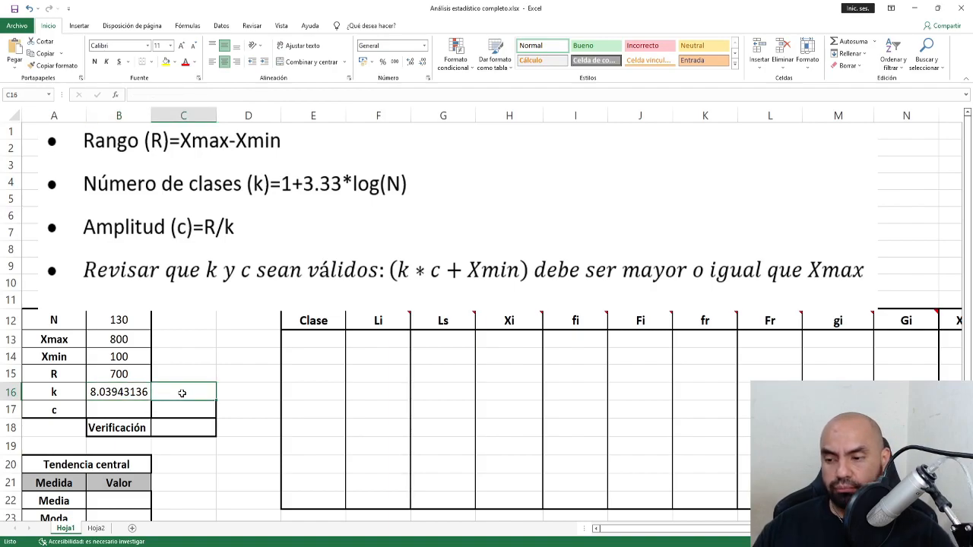
pyautogui.write('=red')
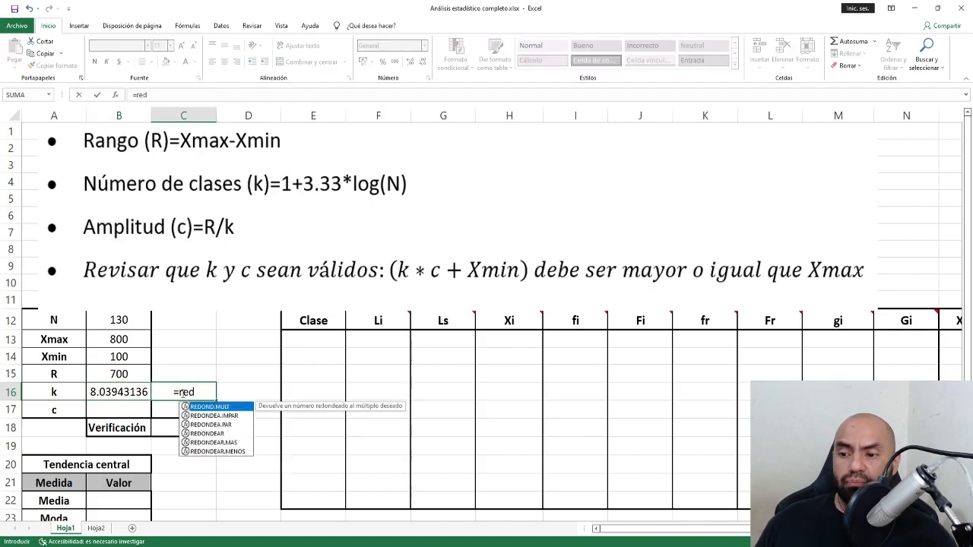
pyautogui.press('Down')
pyautogui.press('Down')
pyautogui.press('Down')
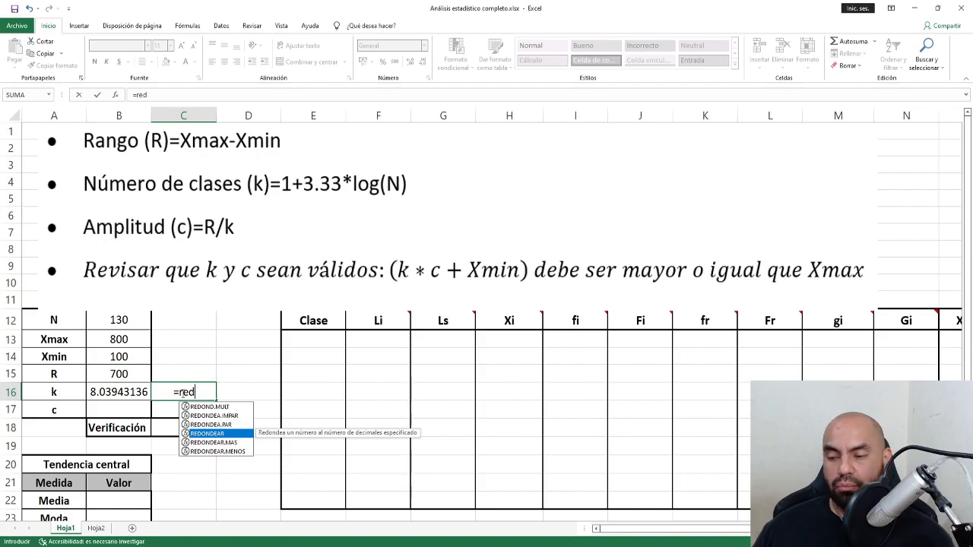
pyautogui.click(182, 393)
pyautogui.click(201, 393)
pyautogui.press('BackSpace')
pyautogui.press('BackSpace')
pyautogui.press('BackSpace')
pyautogui.press('BackSpace')
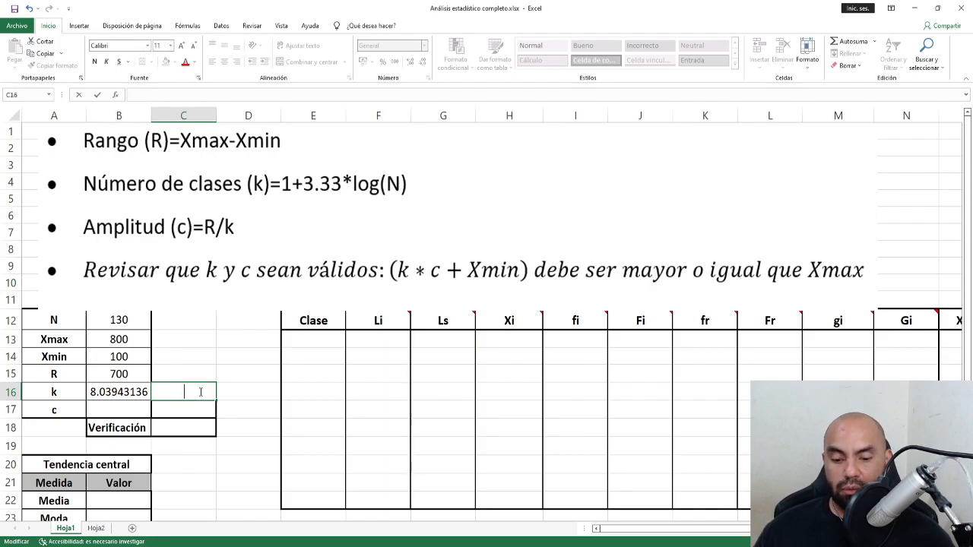
pyautogui.write('8')
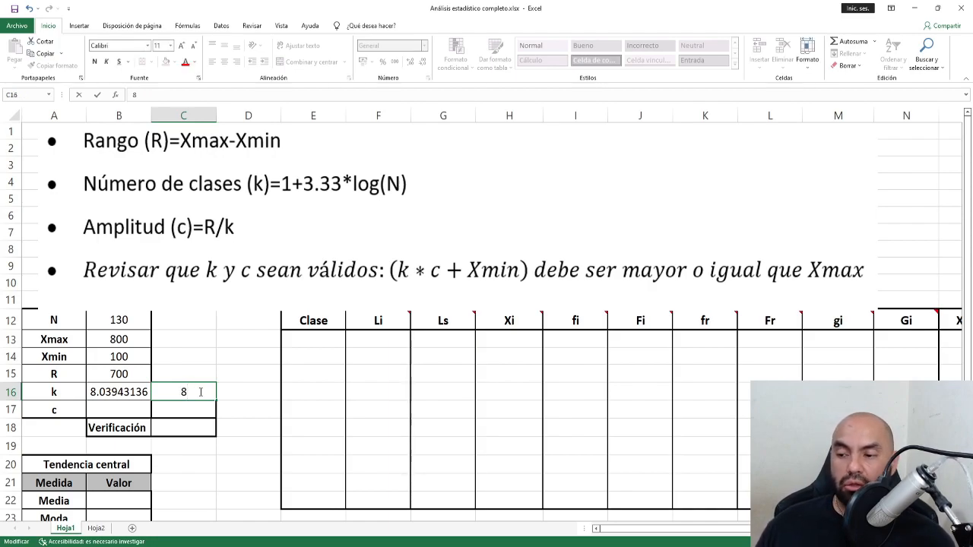
pyautogui.click(137, 409)
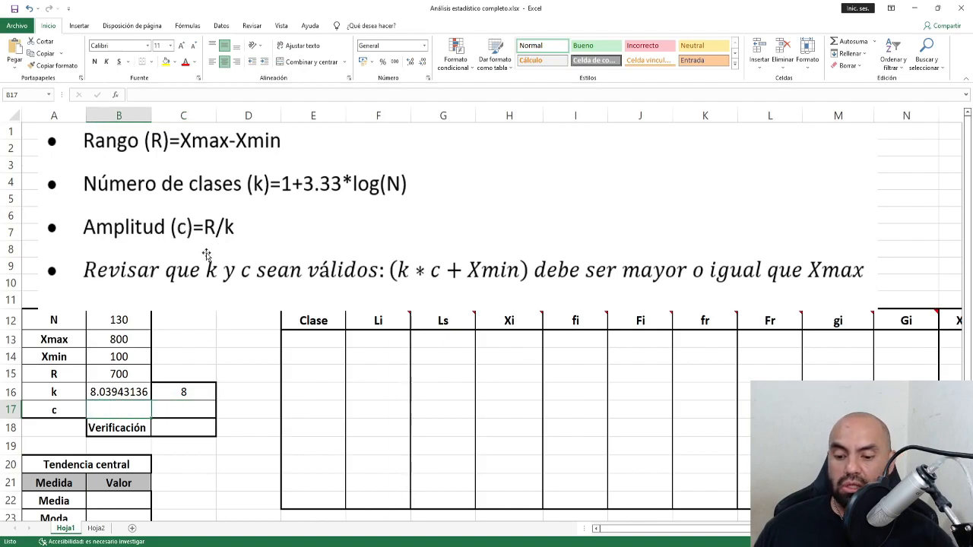
# Enter =B15/C16 in B17, giving class width c = 87.5.
pyautogui.write('=')
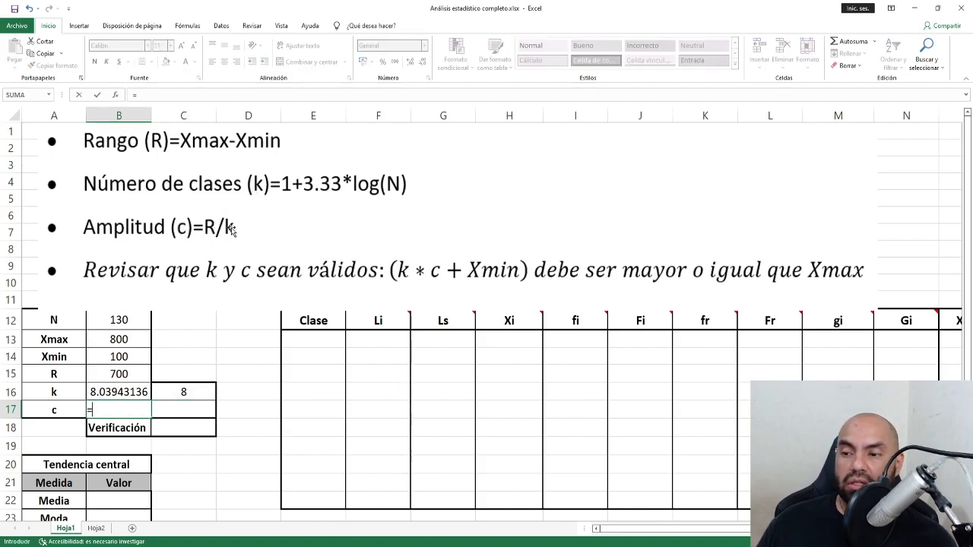
pyautogui.click(118, 374)
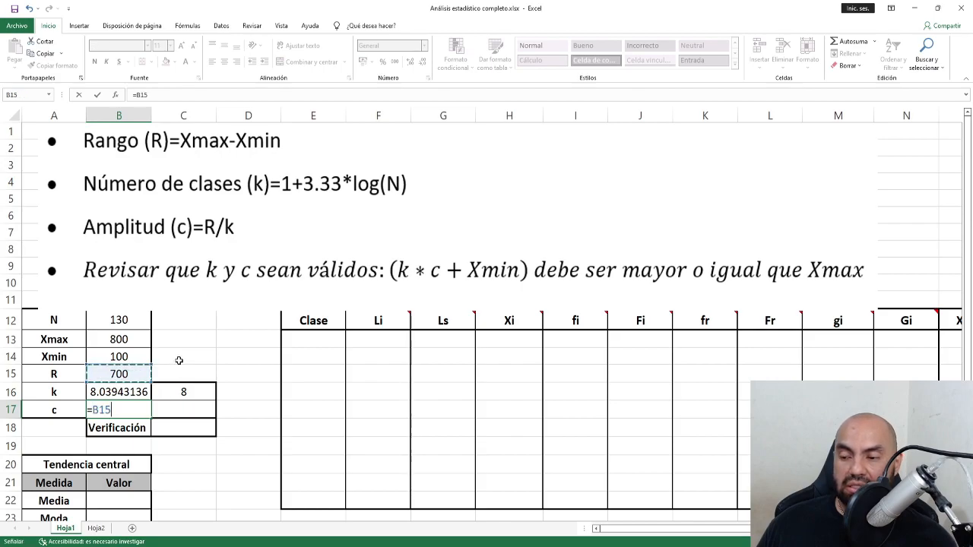
pyautogui.write('/')
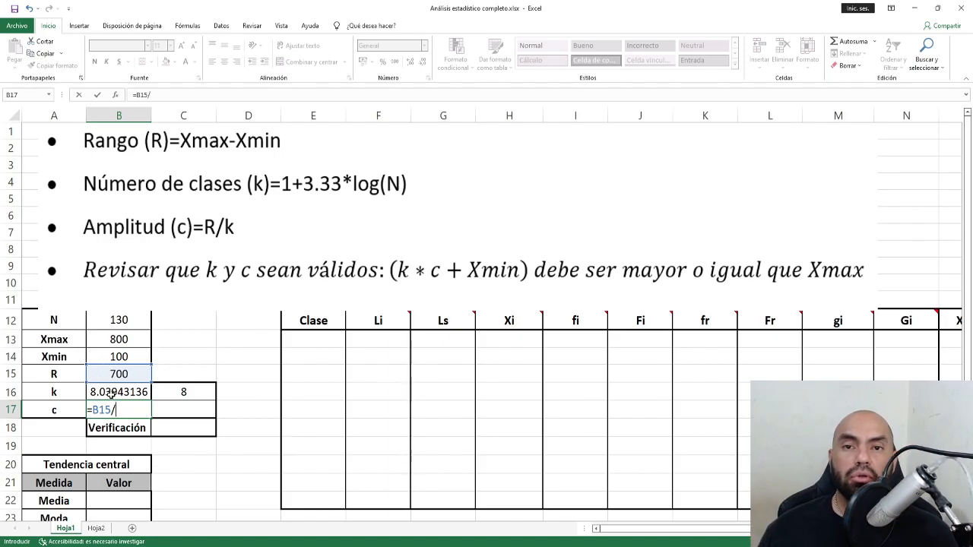
pyautogui.click(185, 392)
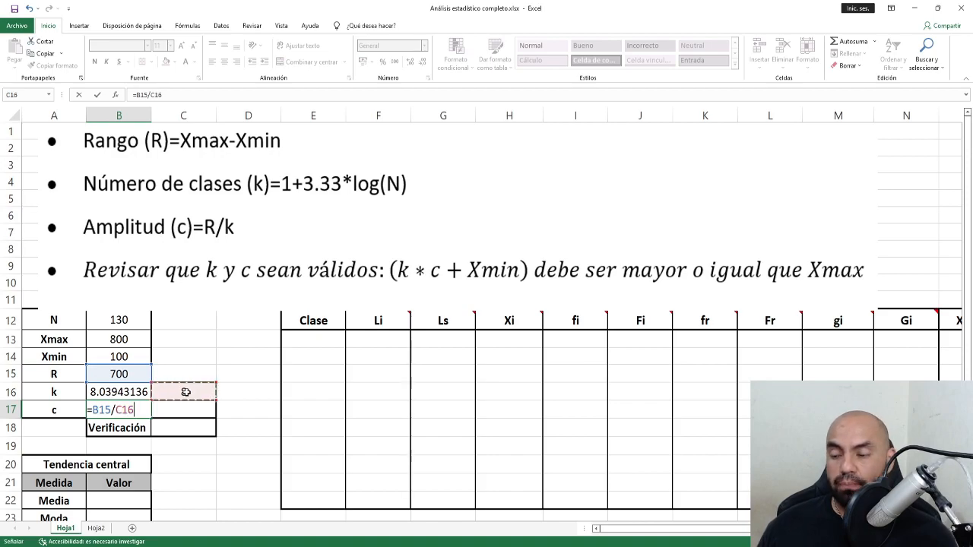
pyautogui.press('Tab')
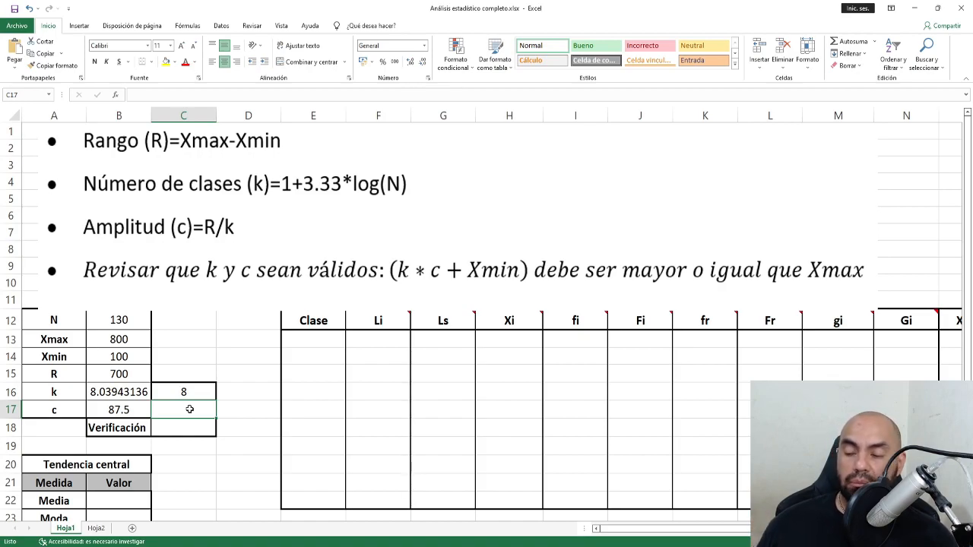
# Nudge the formula image left and type 87 into C17 as the adjusted class width.
pyautogui.moveTo(277, 224)
pyautogui.mouseDown()
pyautogui.moveTo(270, 397)
pyautogui.moveTo(261, 223)
pyautogui.mouseUp()
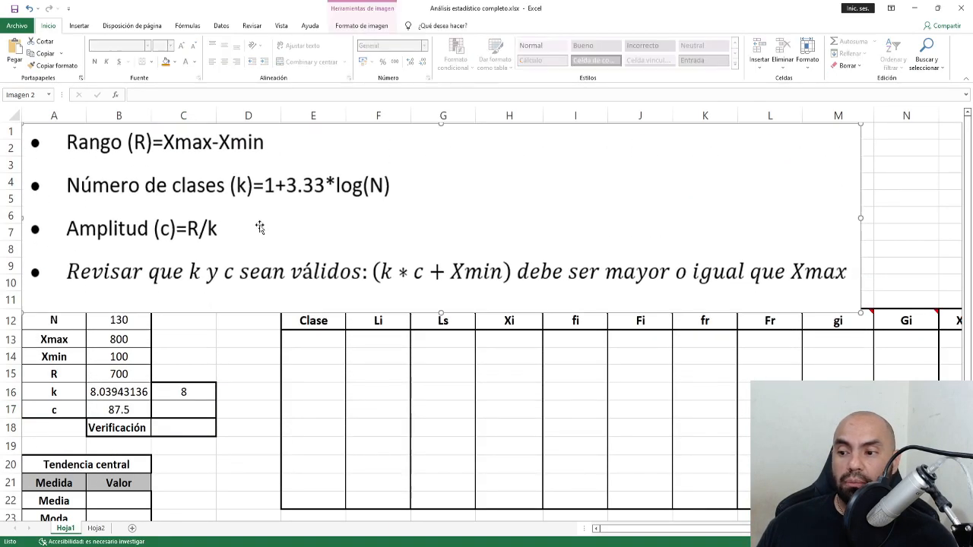
pyautogui.click(199, 411)
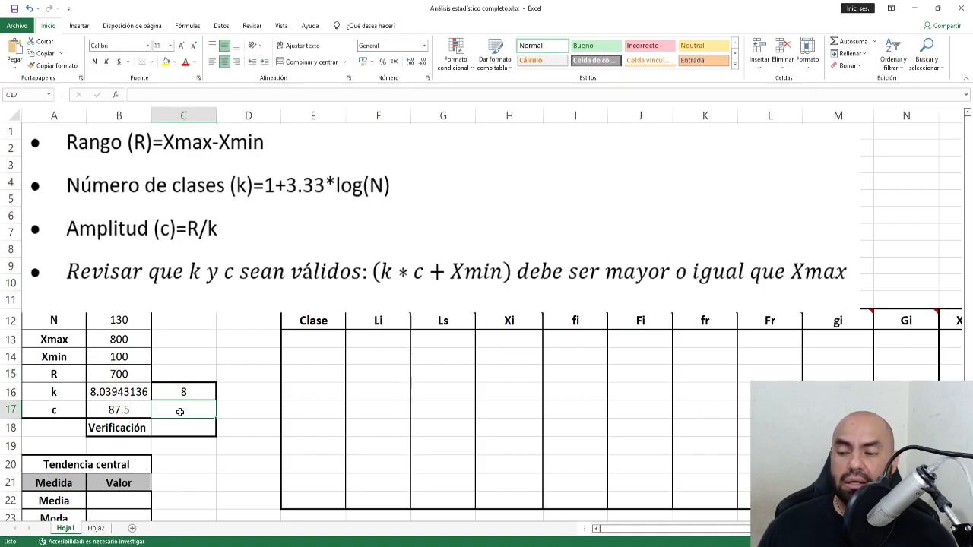
pyautogui.click(167, 433)
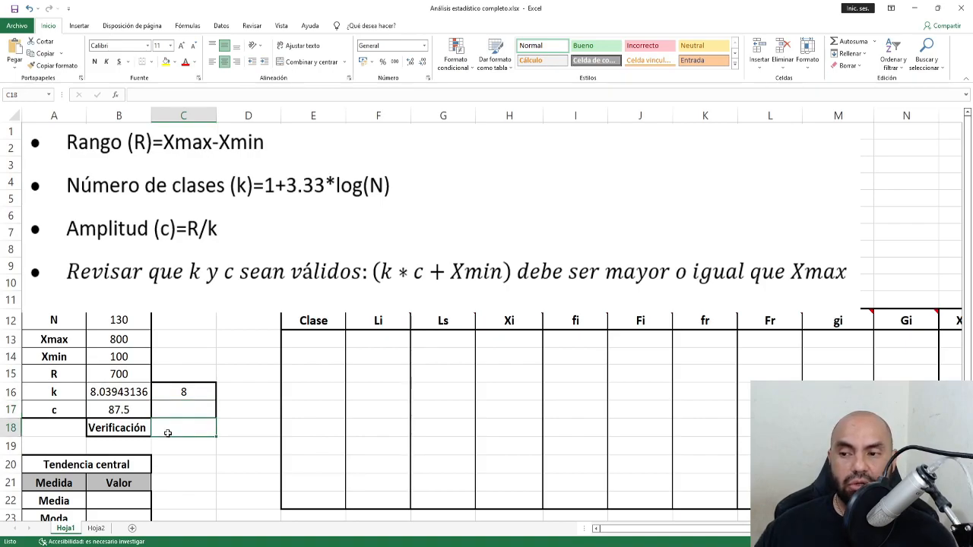
pyautogui.click(180, 413)
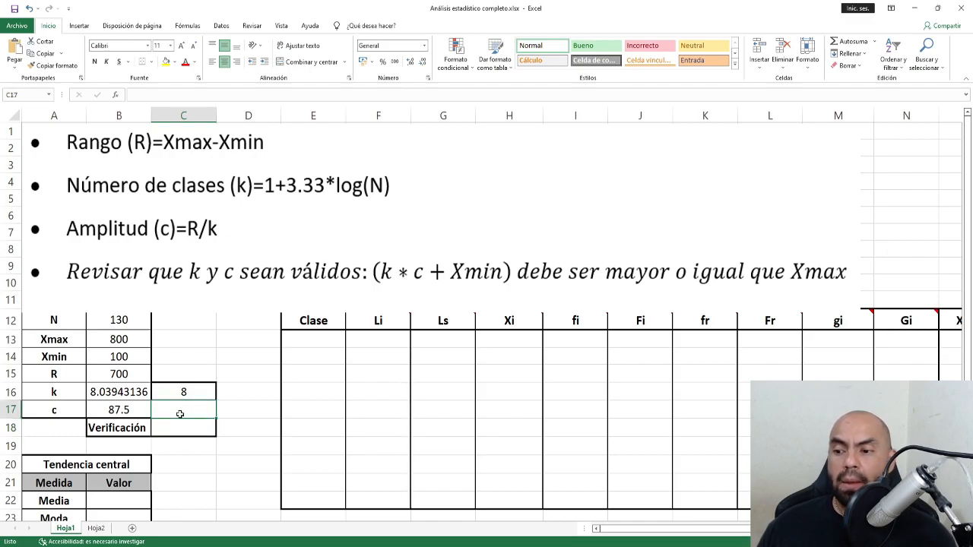
pyautogui.write('87')
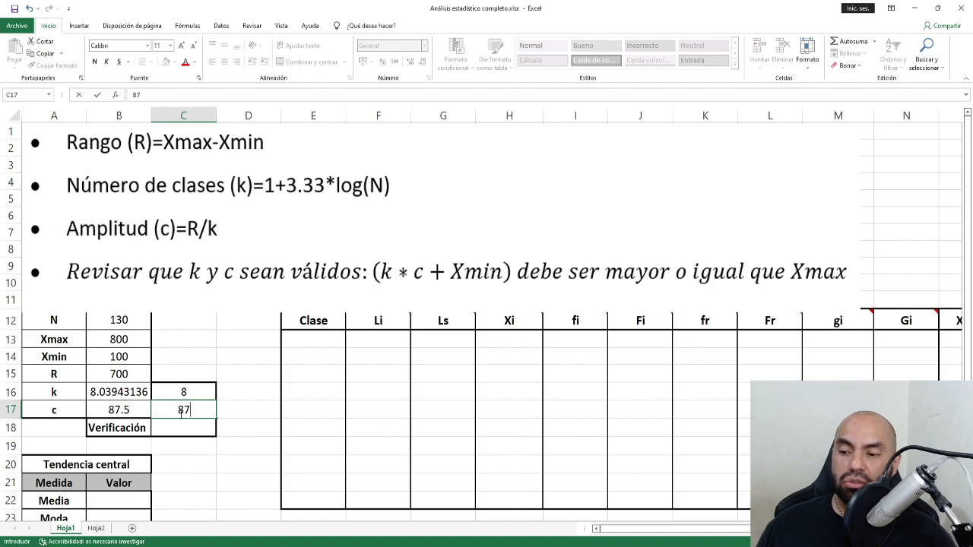
# Commit 87 in C17 and enter =C16*C17+B14 in C18, showing 796.
pyautogui.press('Return')
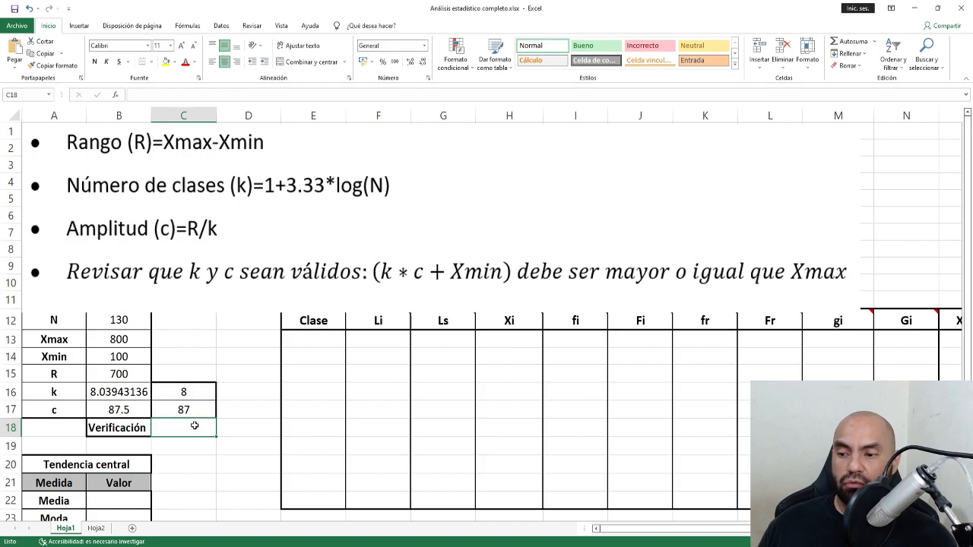
pyautogui.write('=')
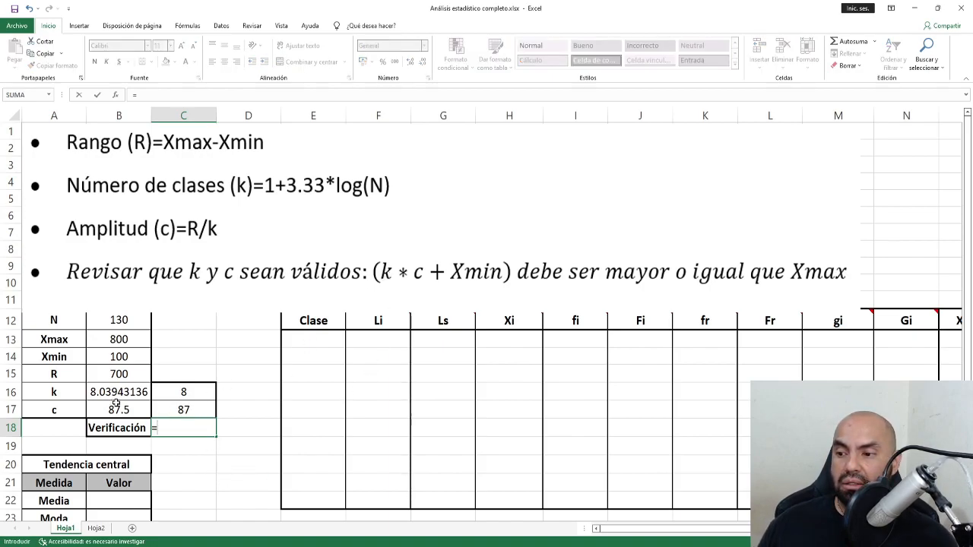
pyautogui.click(194, 393)
pyautogui.write('*')
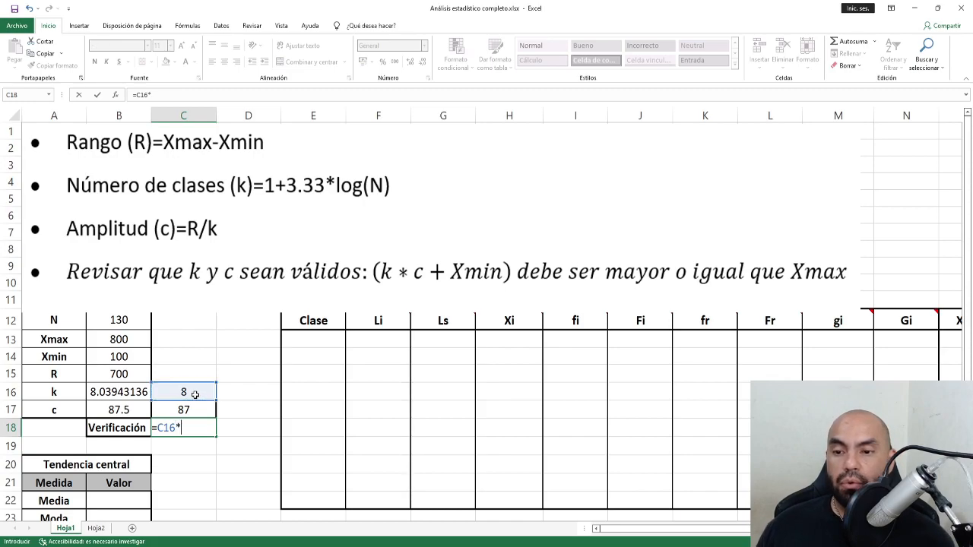
pyautogui.click(187, 410)
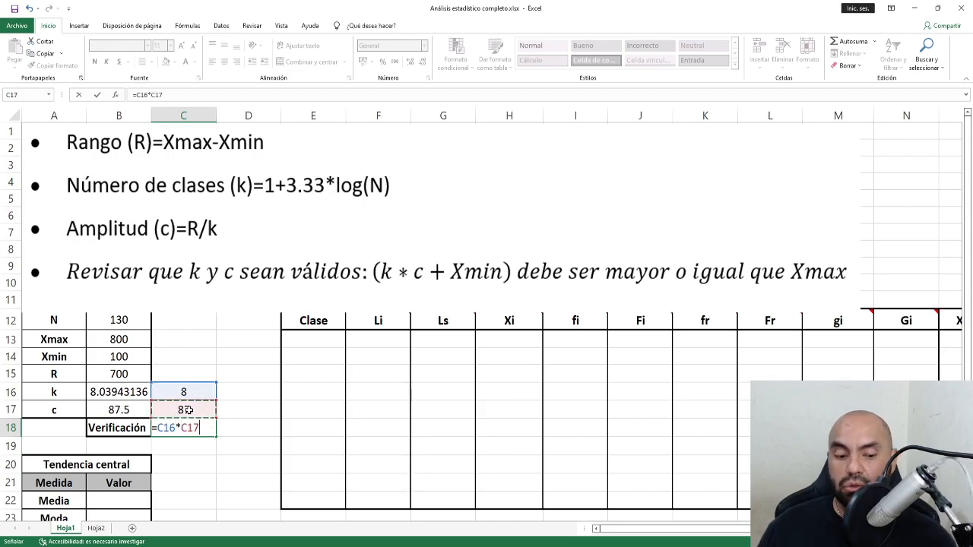
pyautogui.write('+')
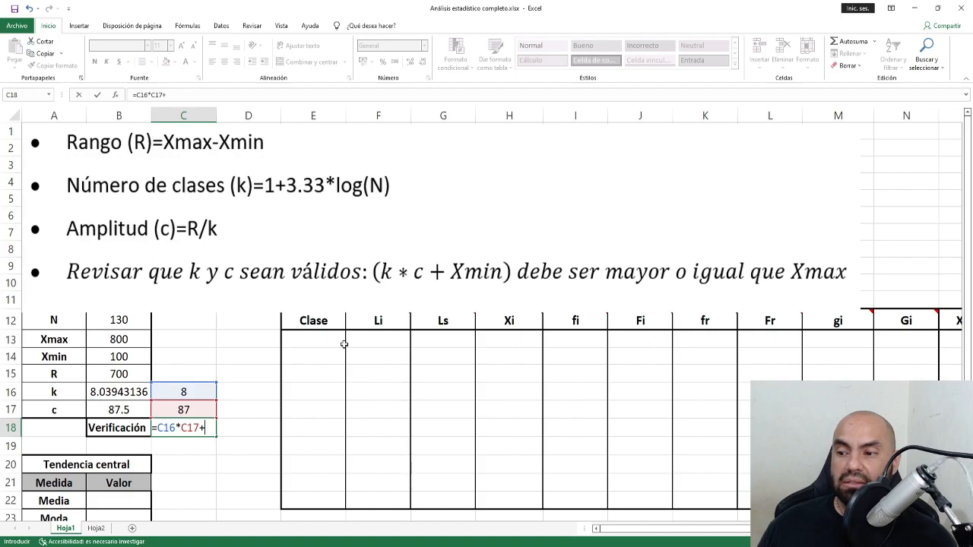
pyautogui.click(126, 360)
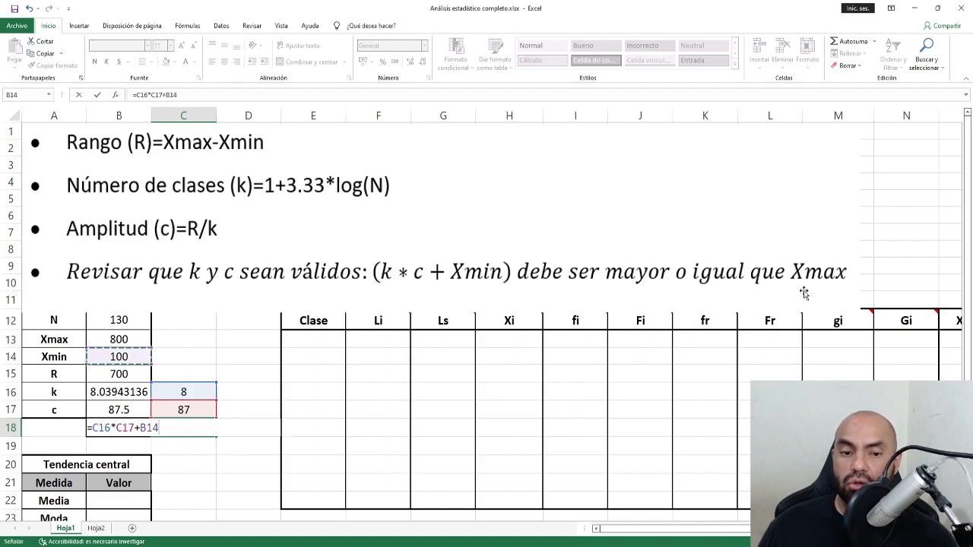
pyautogui.hotkey('ctrl', 'Return')
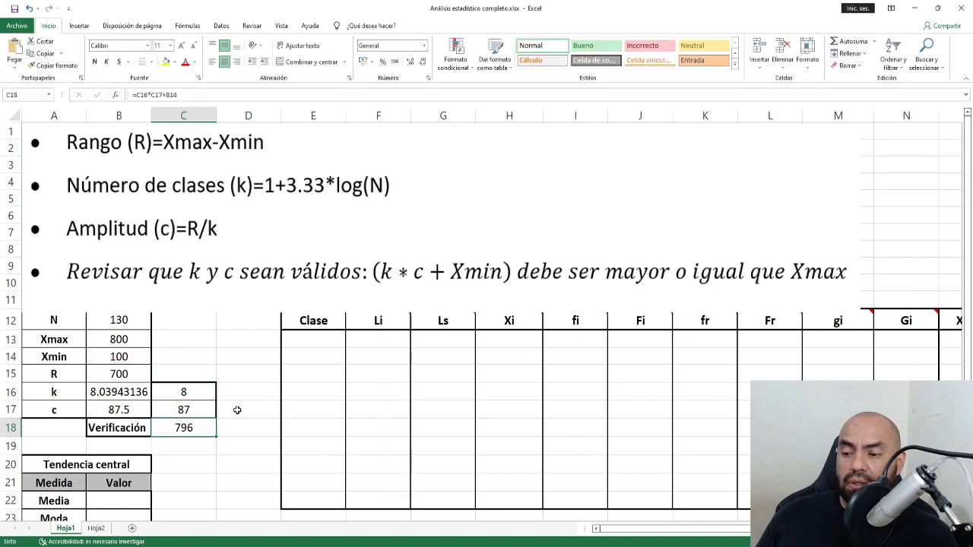
pyautogui.click(199, 410)
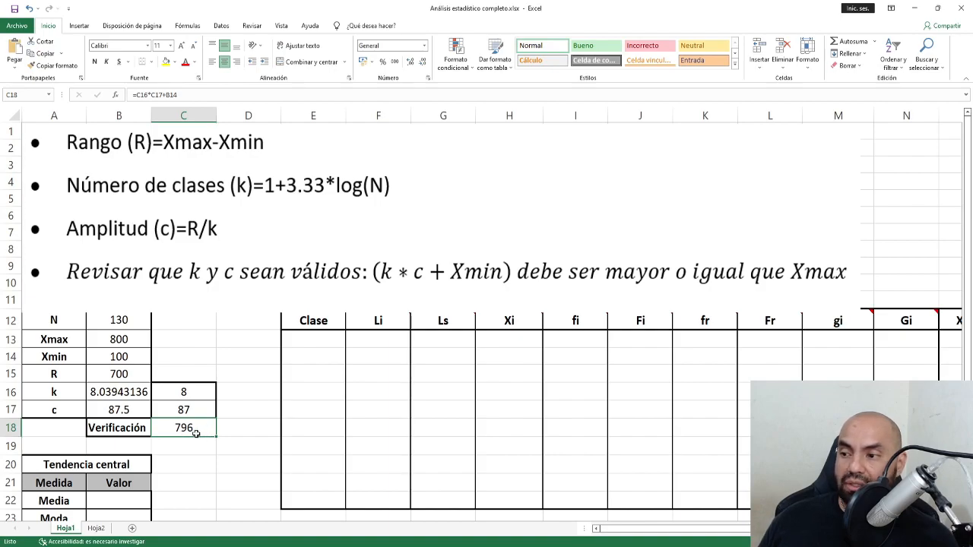
pyautogui.click(125, 338)
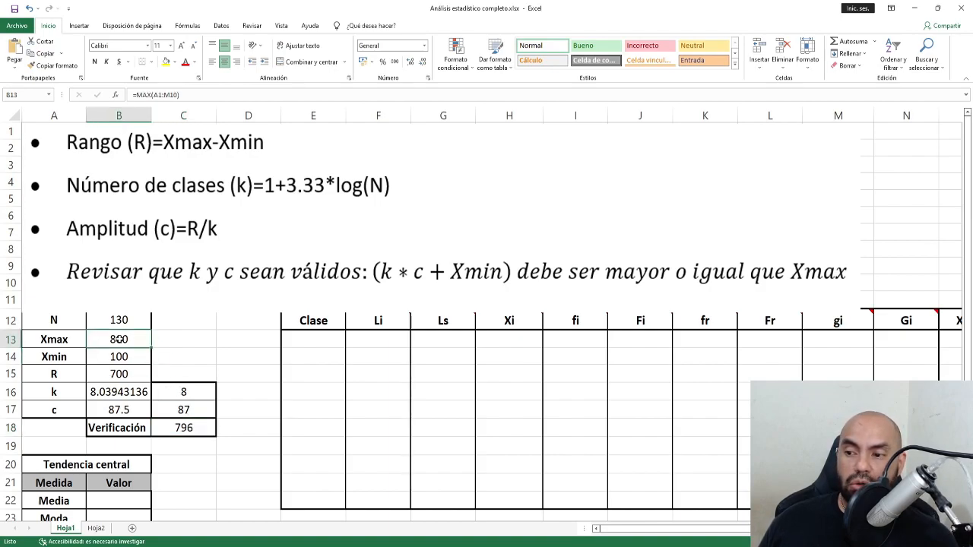
pyautogui.click(183, 410)
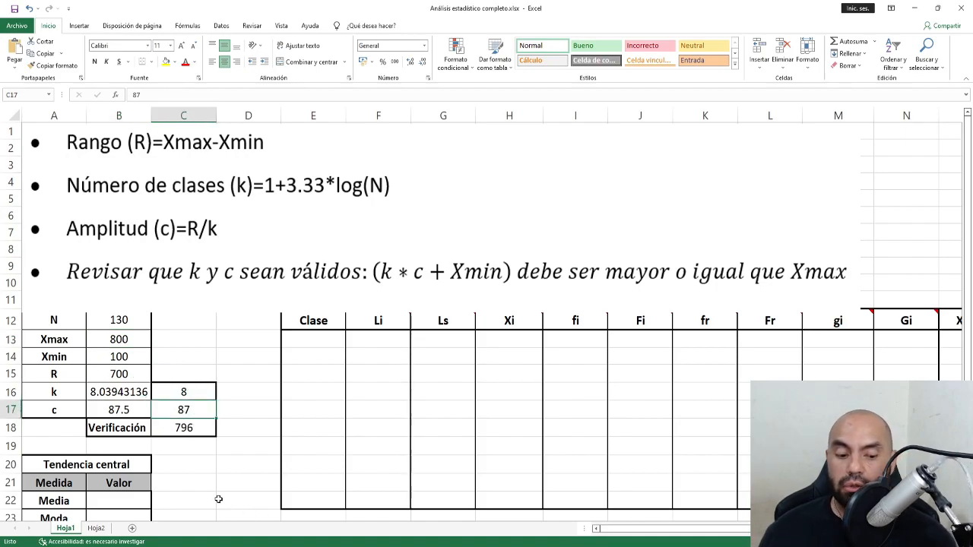
pyautogui.write('88')
pyautogui.press('Return')
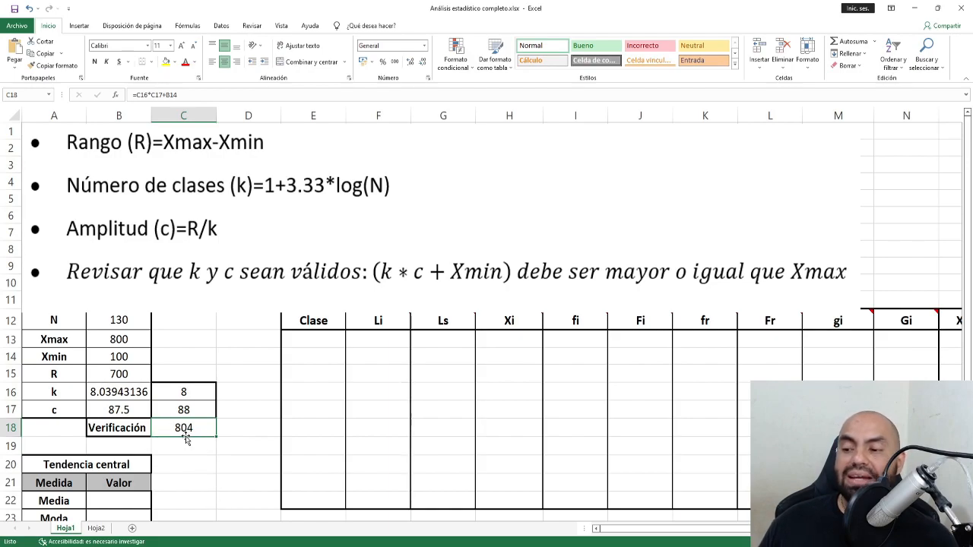
pyautogui.click(120, 341)
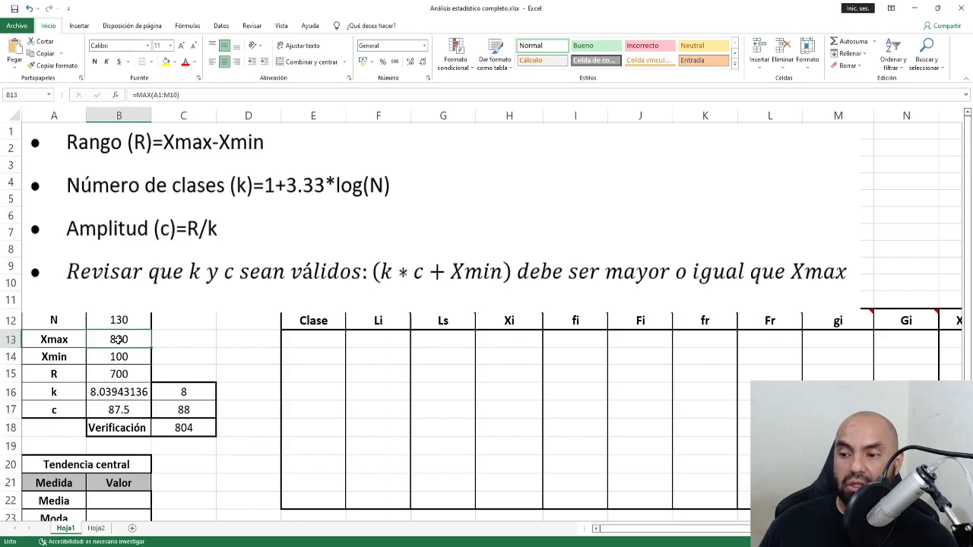
pyautogui.click(183, 409)
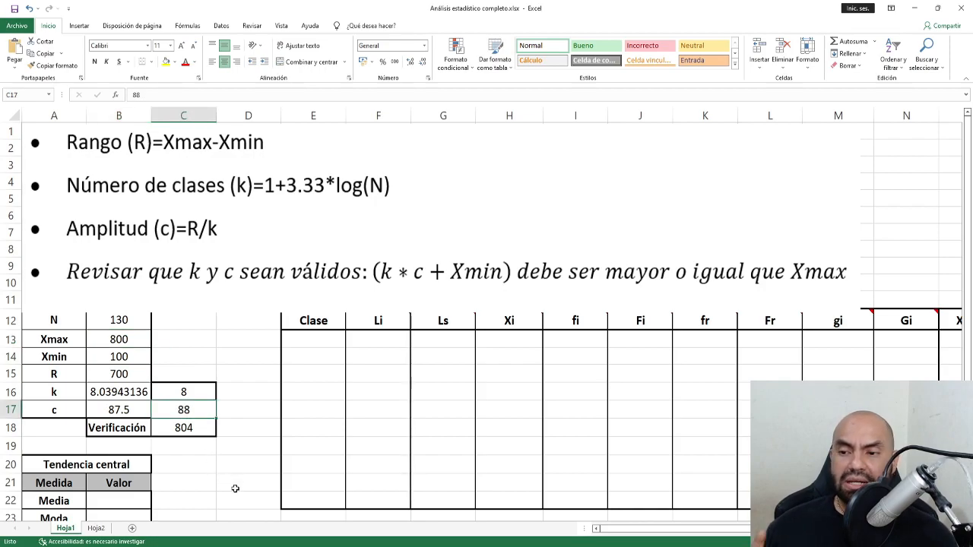
# Delete the formula notes image and check the number of classes k.
pyautogui.click(474, 194)
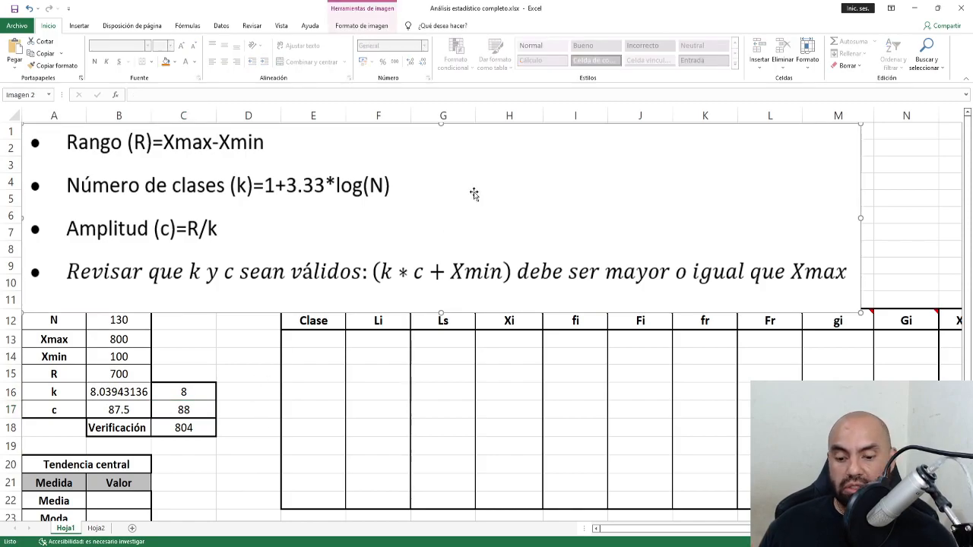
pyautogui.press('Delete')
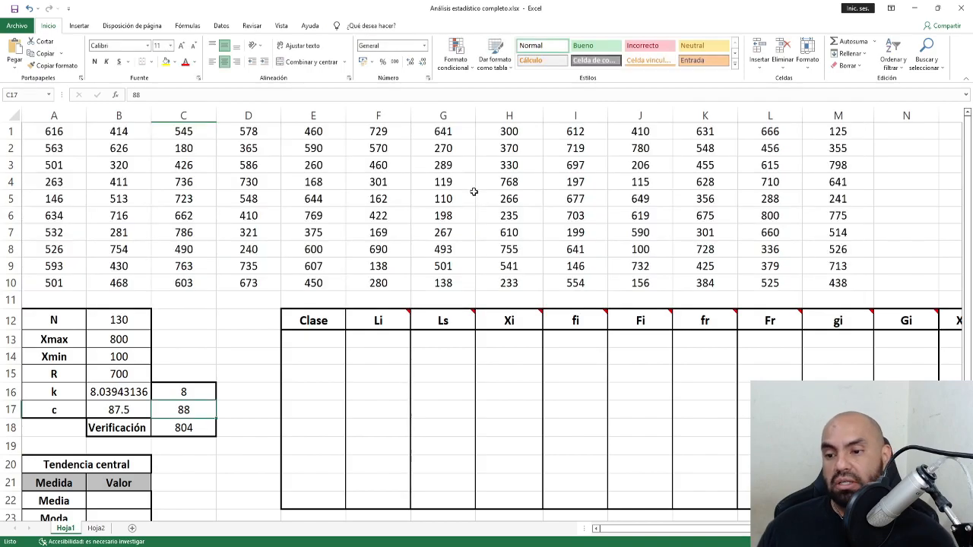
pyautogui.click(330, 349)
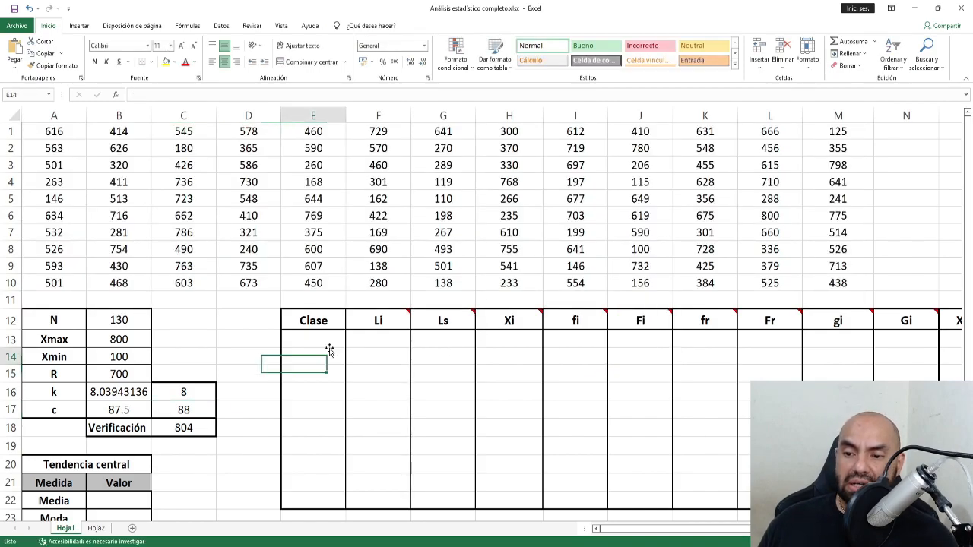
pyautogui.click(324, 339)
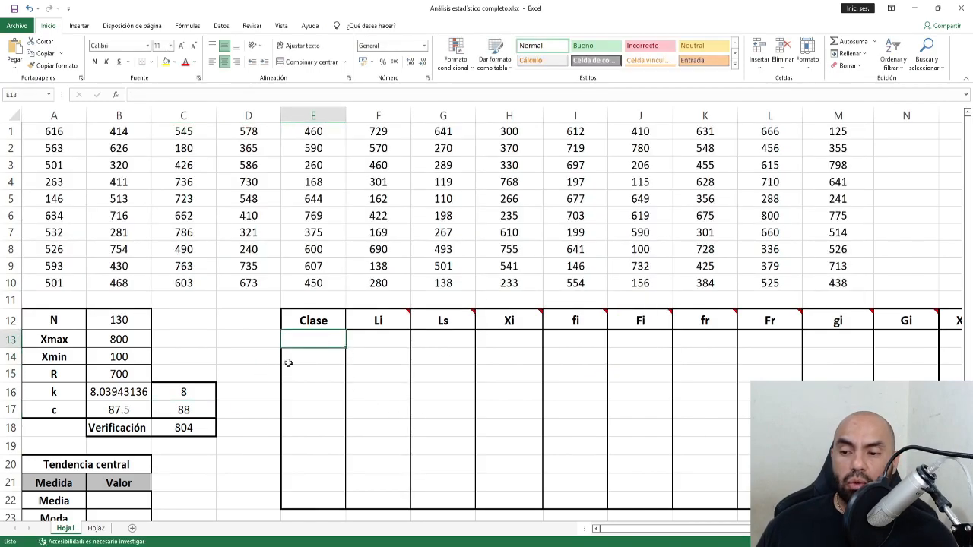
pyautogui.click(201, 392)
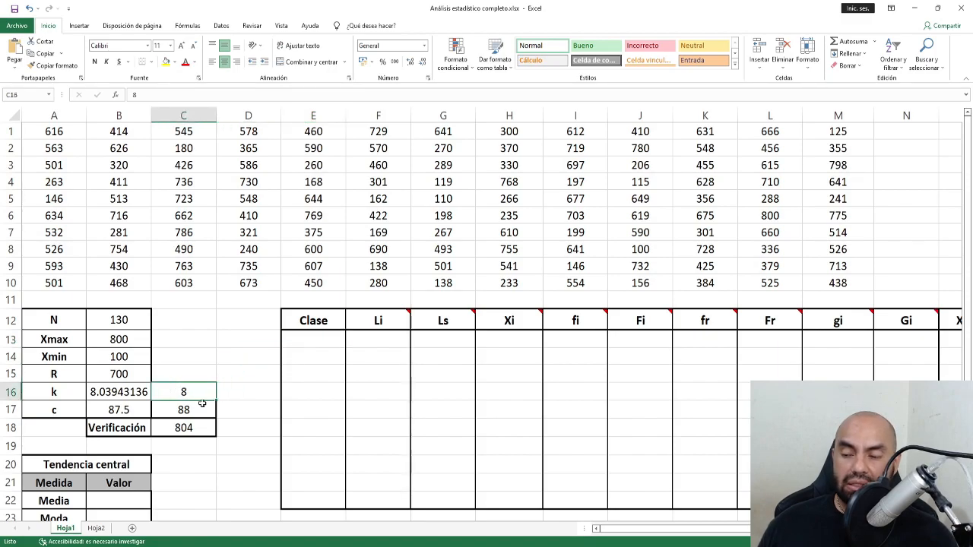
# Enter the label 'Clase 1' in cell E13 under the Clase header.
pyautogui.click(310, 343)
pyautogui.write('ClaseClase')
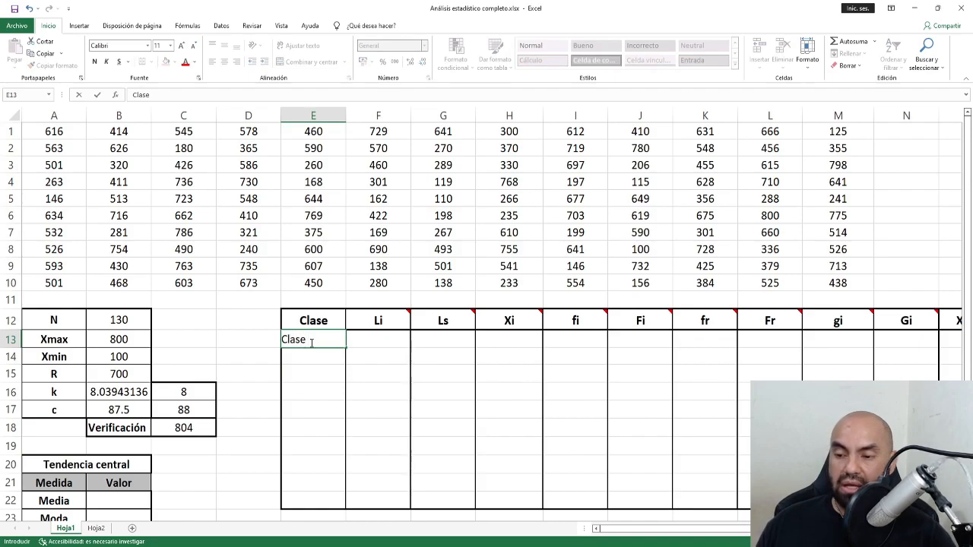
pyautogui.write(' 1')
pyautogui.hotkey('ctrl', 'Return')
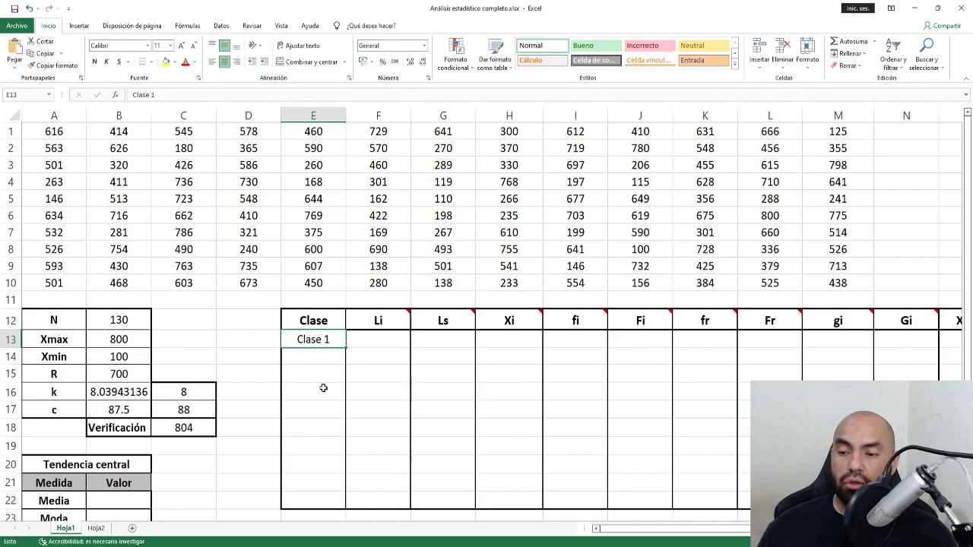
pyautogui.doubleClick(331, 342)
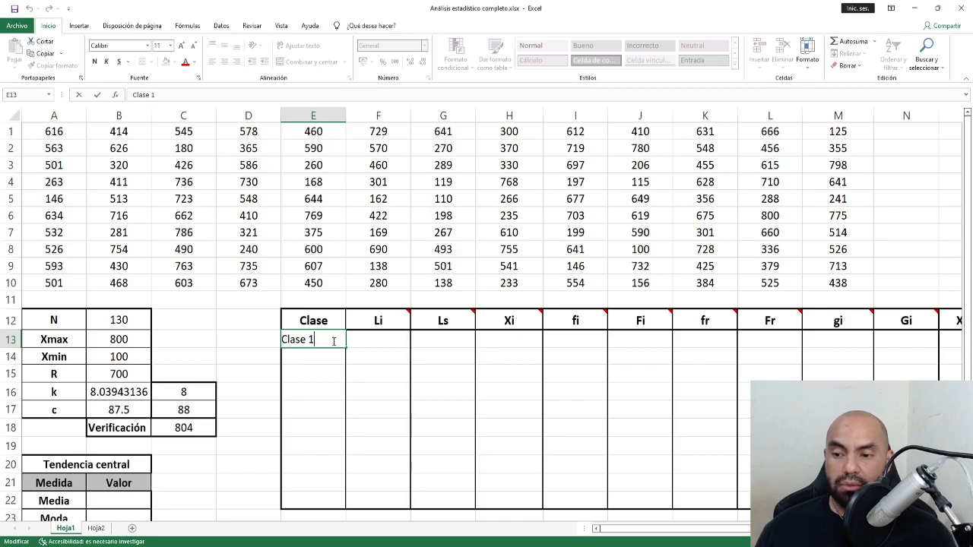
pyautogui.press('Return')
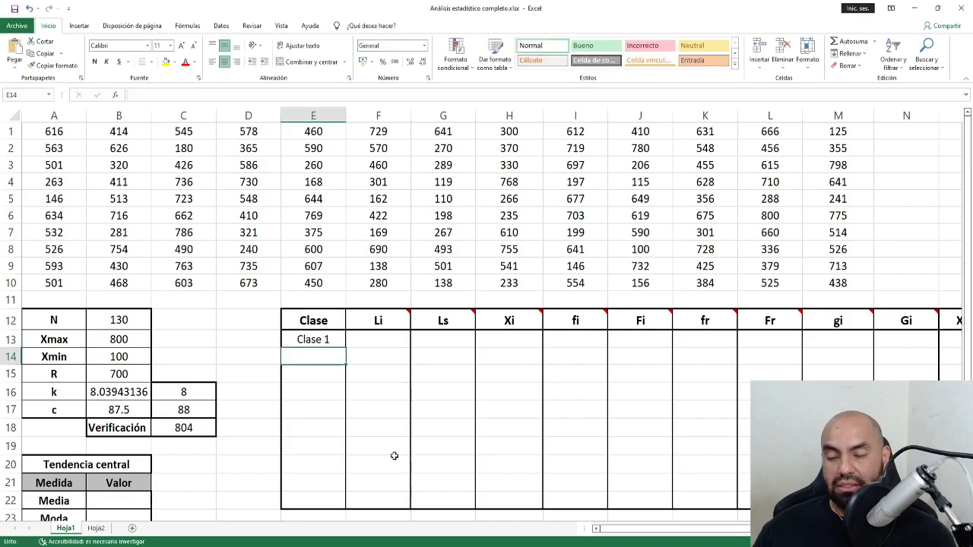
pyautogui.doubleClick(334, 341)
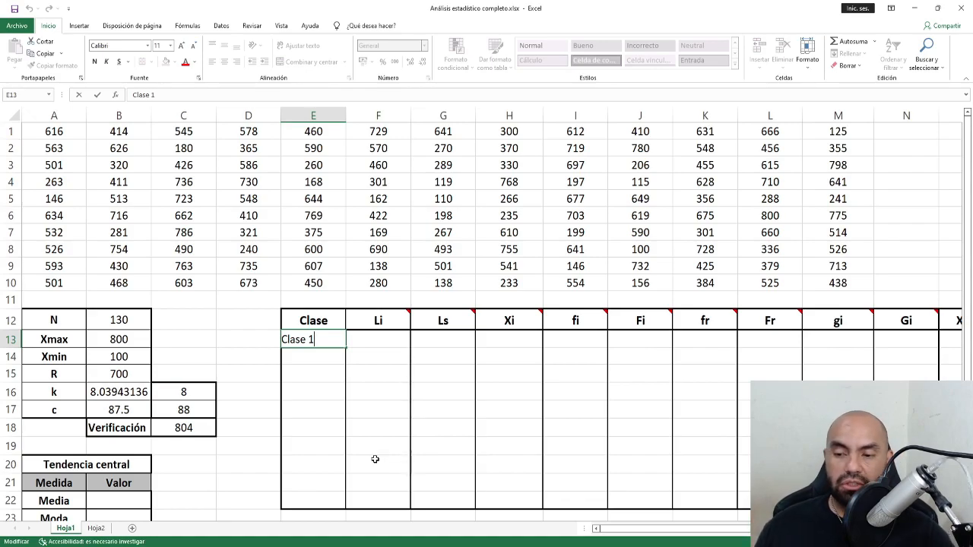
pyautogui.press('Escape')
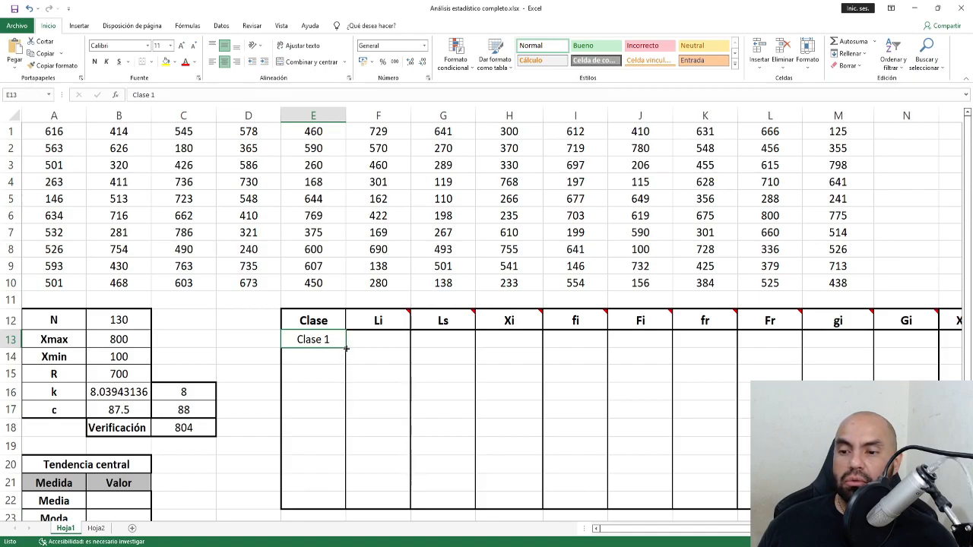
# Undo an accidental move, then fill E13:E20 with Clase 1 through Clase 8.
pyautogui.moveTo(346, 348)
pyautogui.mouseDown()
pyautogui.moveTo(345, 475)
pyautogui.moveTo(346, 349)
pyautogui.mouseUp()
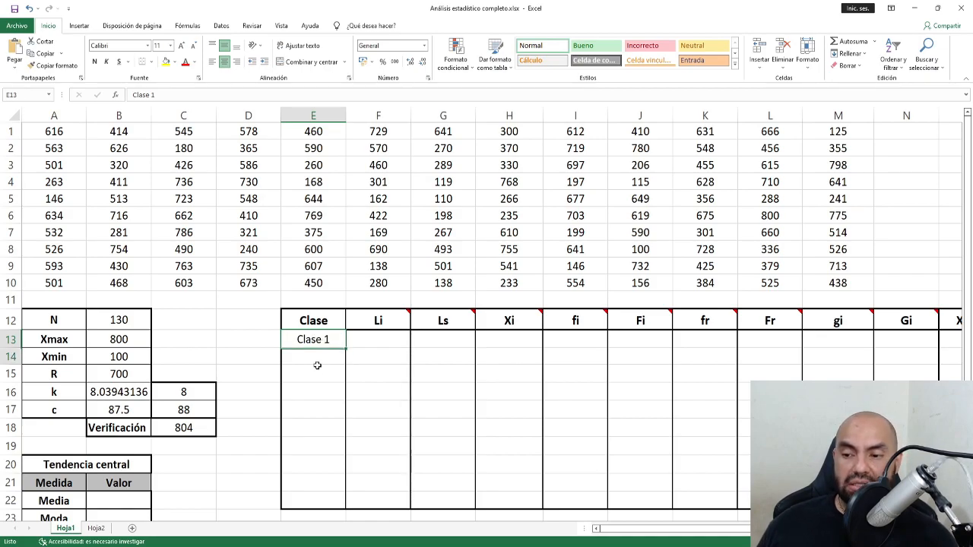
pyautogui.moveTo(319, 342); pyautogui.dragTo(306, 486)
pyautogui.click(325, 339)
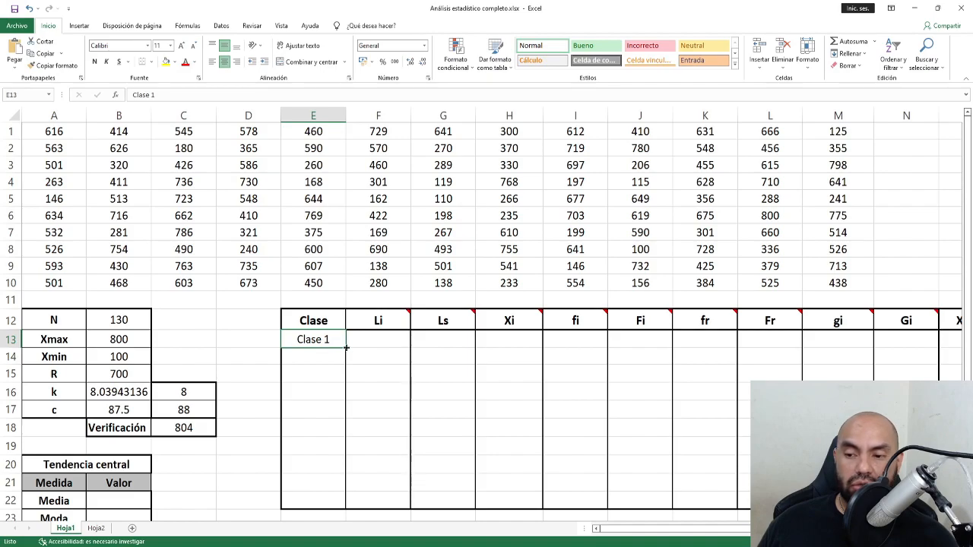
pyautogui.moveTo(345, 348); pyautogui.dragTo(385, 401)
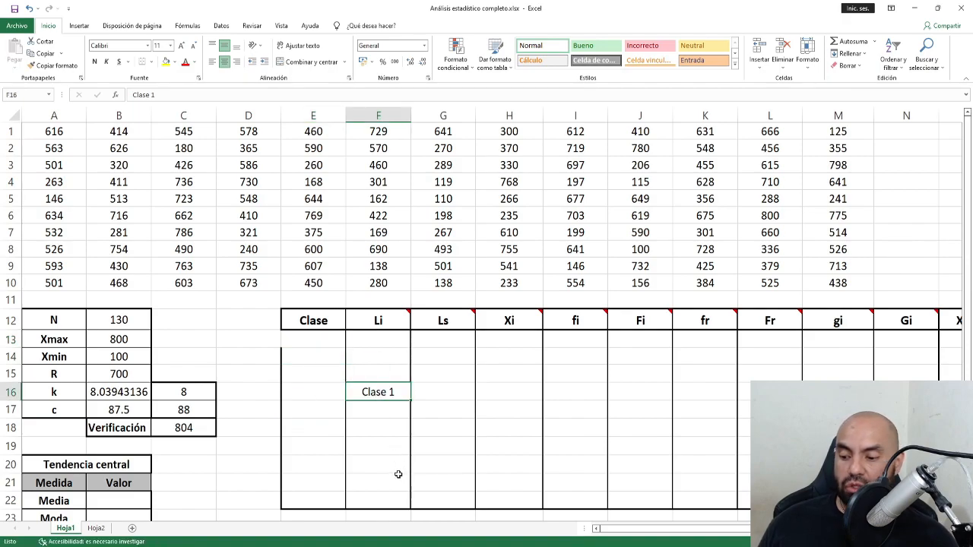
pyautogui.hotkey('ctrl', 'z')
pyautogui.moveTo(343, 348); pyautogui.dragTo(347, 474)
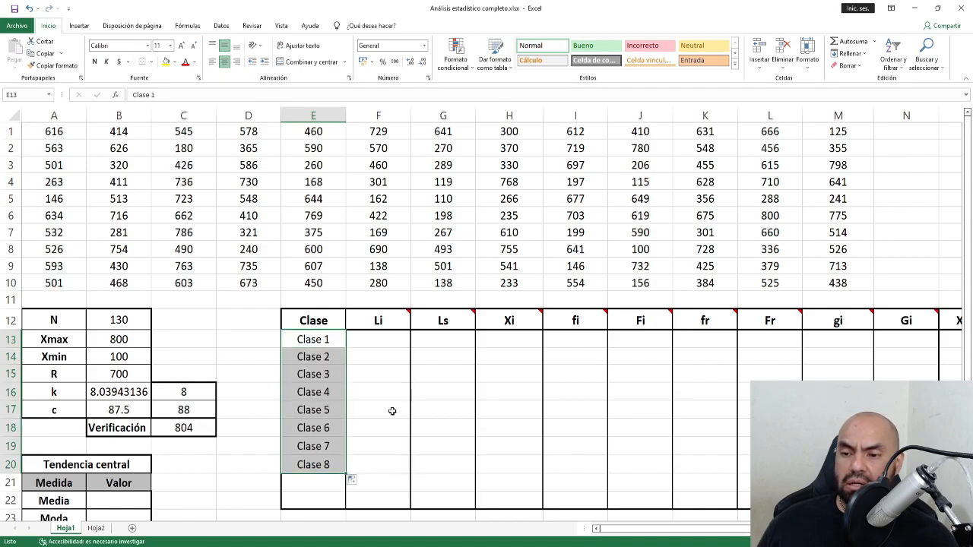
# Read the notes on the Li and Ls column headers.
pyautogui.click(378, 340)
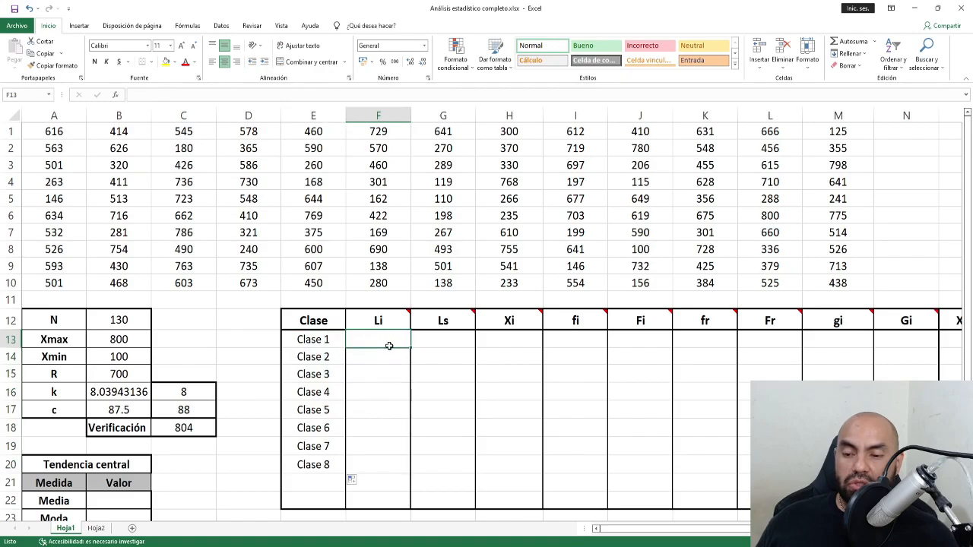
pyautogui.click(442, 344)
pyautogui.click(390, 343)
pyautogui.click(390, 319)
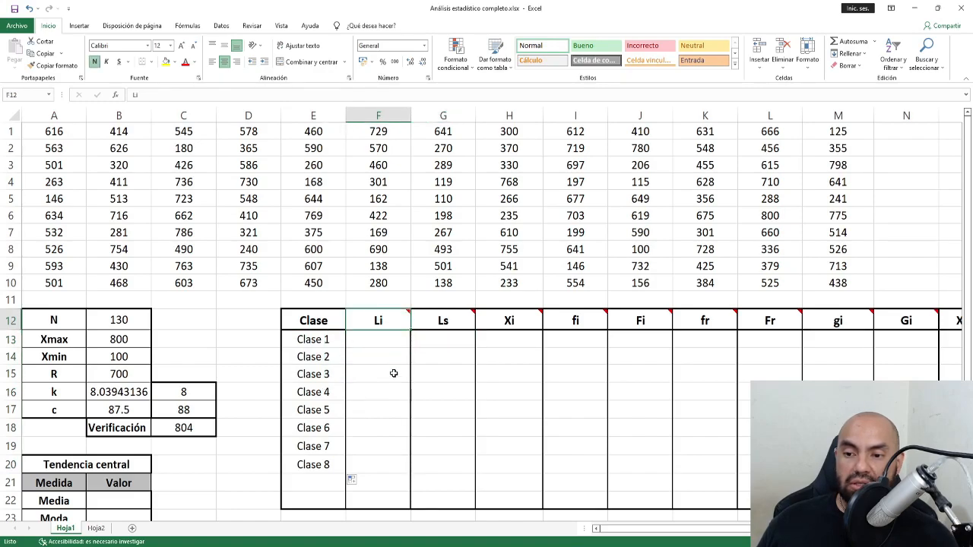
pyautogui.moveTo(409, 311)
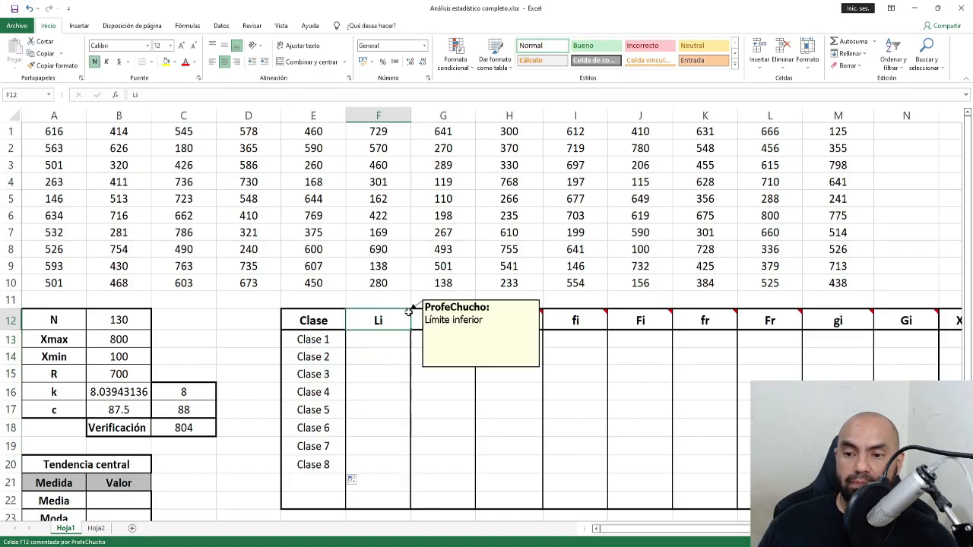
pyautogui.click(423, 322)
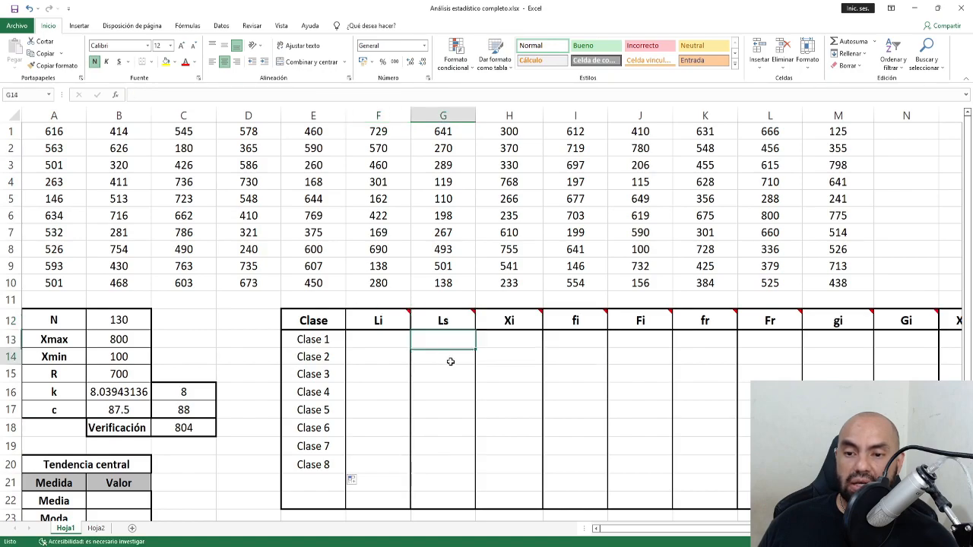
# Link F13 to Xmin with =B14, giving a first lower limit of 100.
pyautogui.click(382, 339)
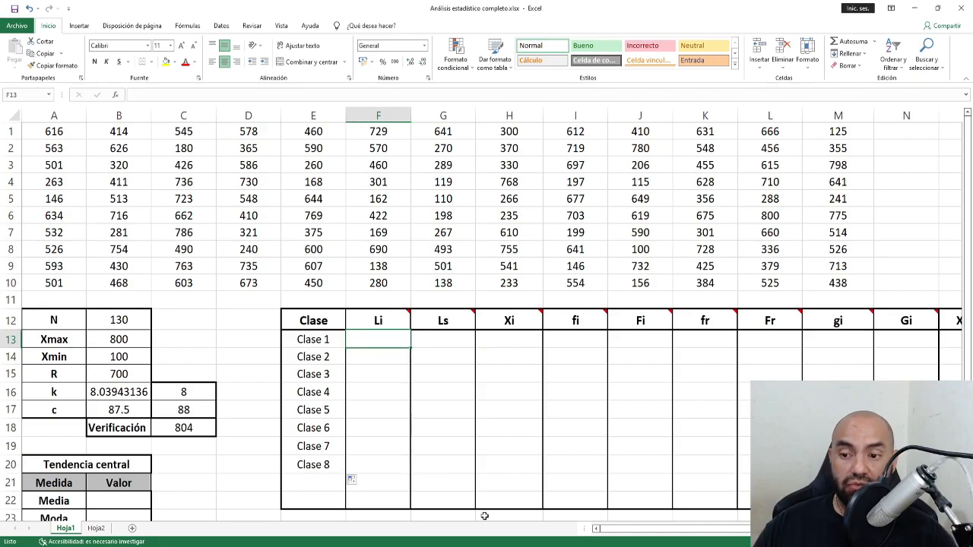
pyautogui.write('=')
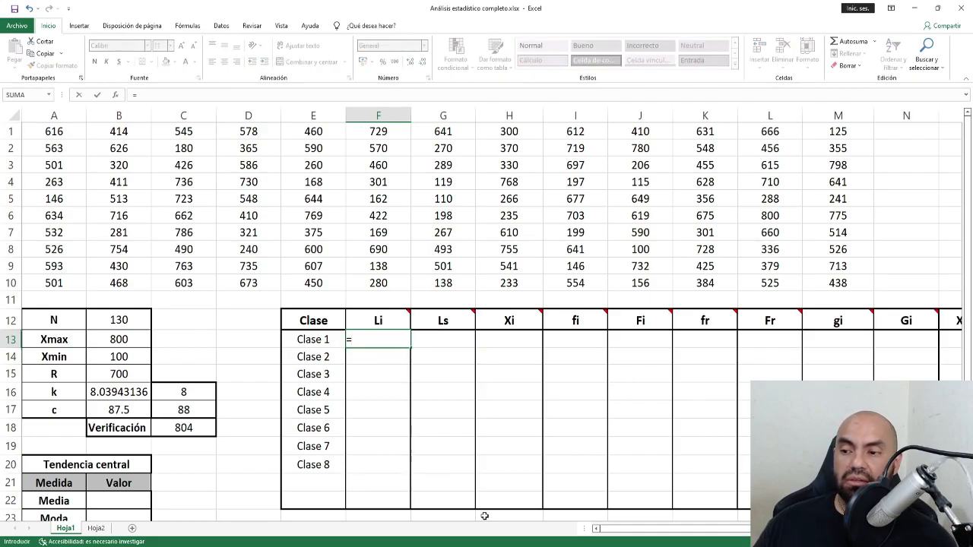
pyautogui.click(136, 361)
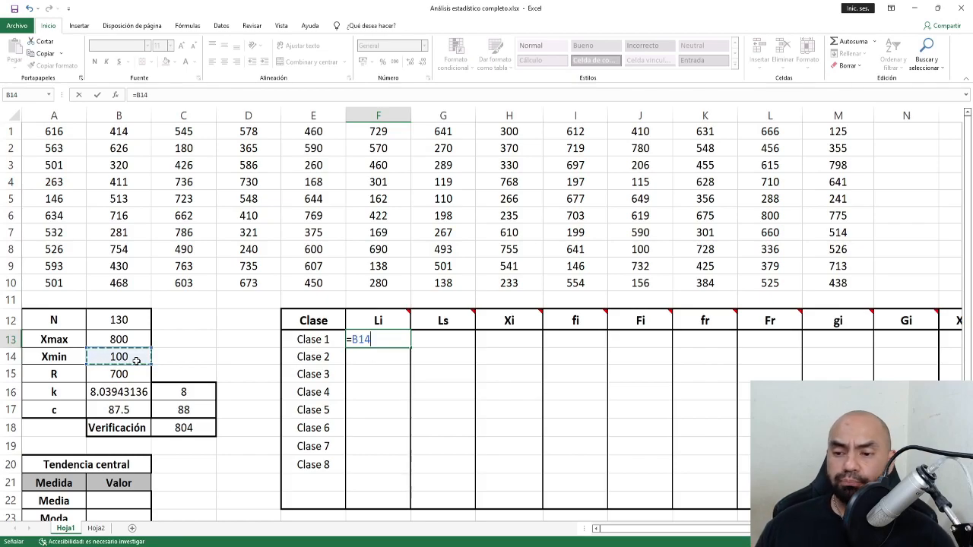
pyautogui.press('Tab')
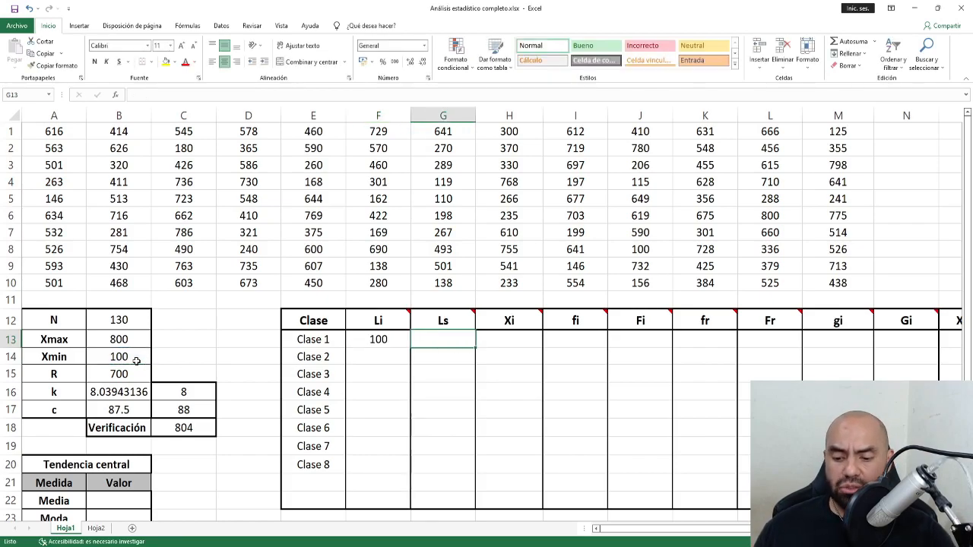
# Make G13 compute =F13+$C$17, giving the first upper limit 188.
pyautogui.write('=')
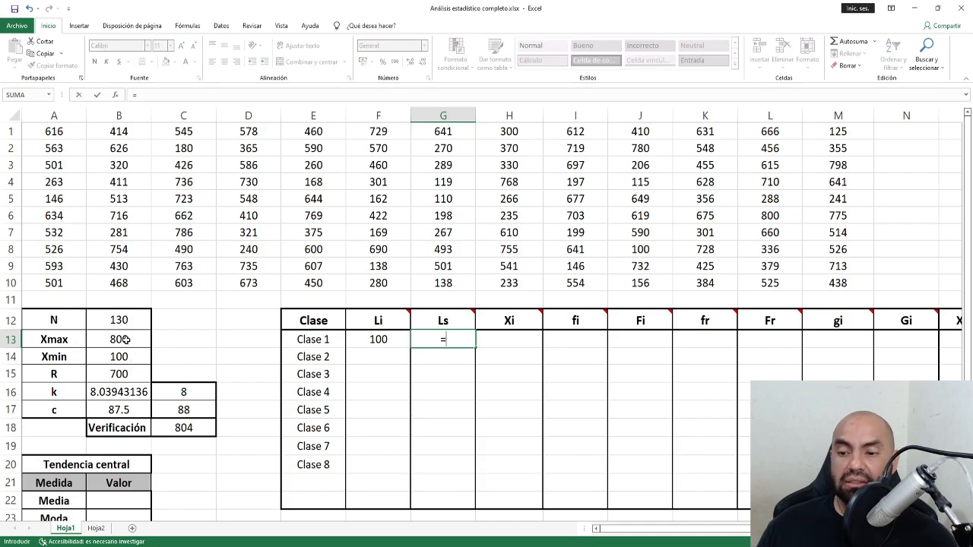
pyautogui.click(372, 342)
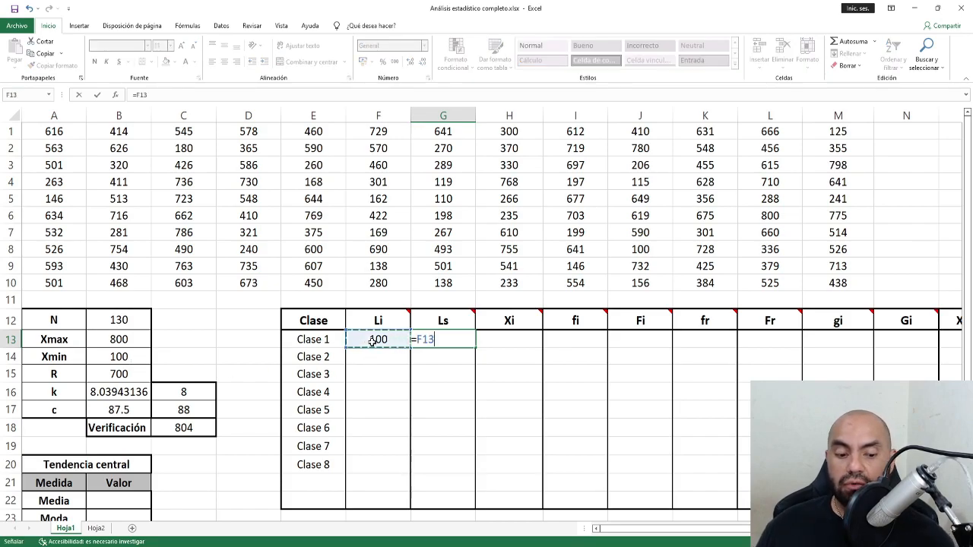
pyautogui.write('+')
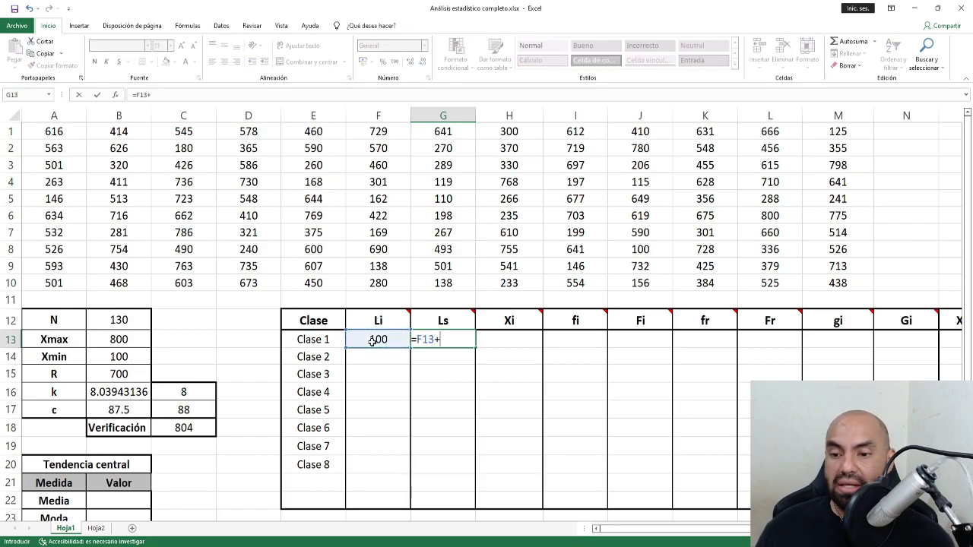
pyautogui.click(184, 410)
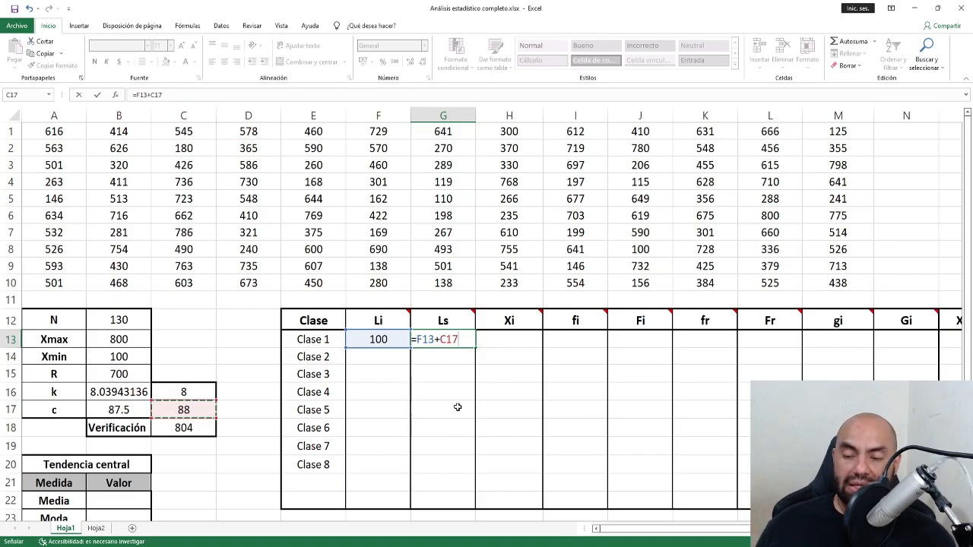
pyautogui.click(460, 339)
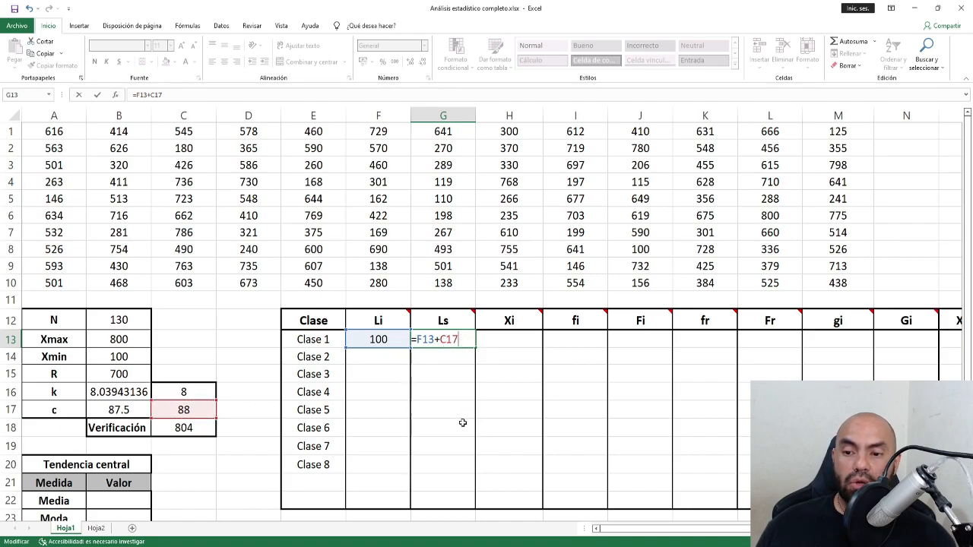
pyautogui.press('F4')
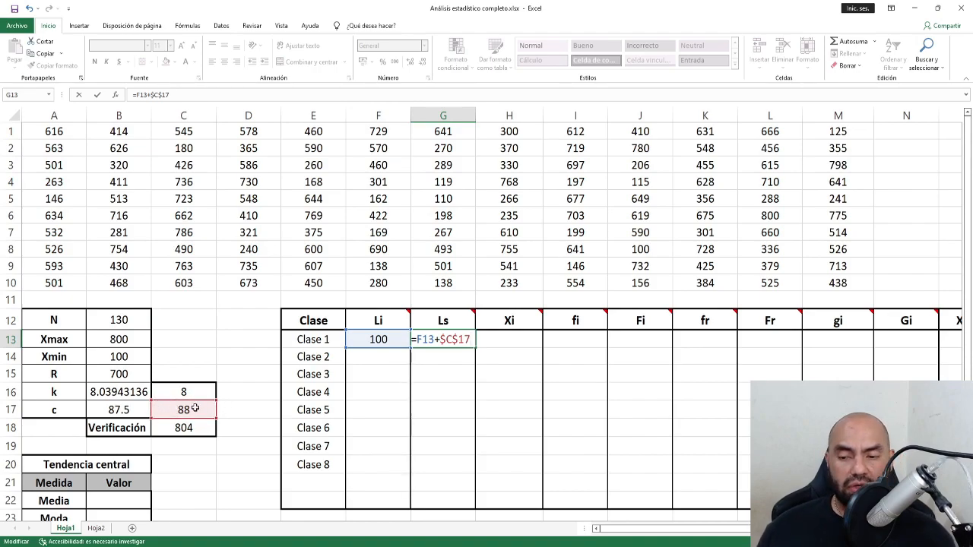
pyautogui.hotkey('ctrl', 'Return')
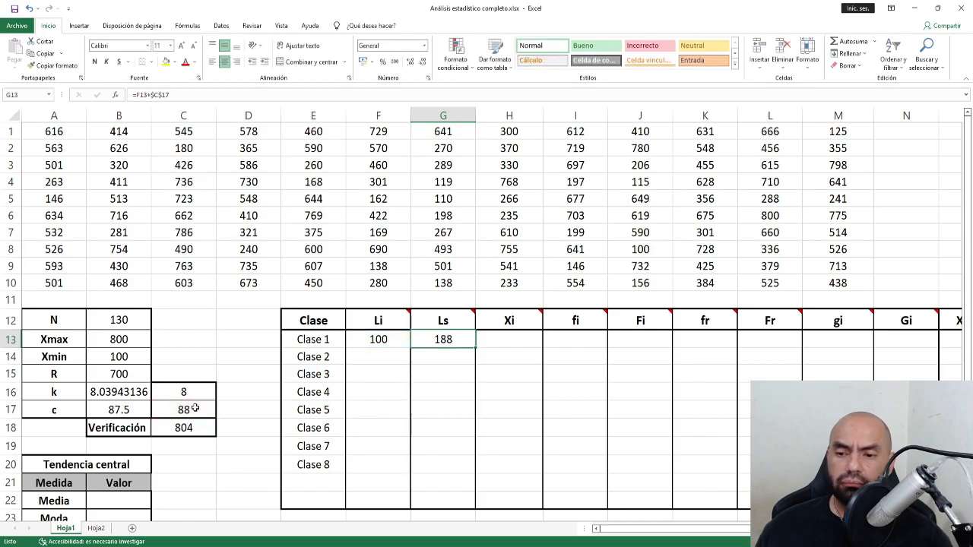
pyautogui.click(386, 357)
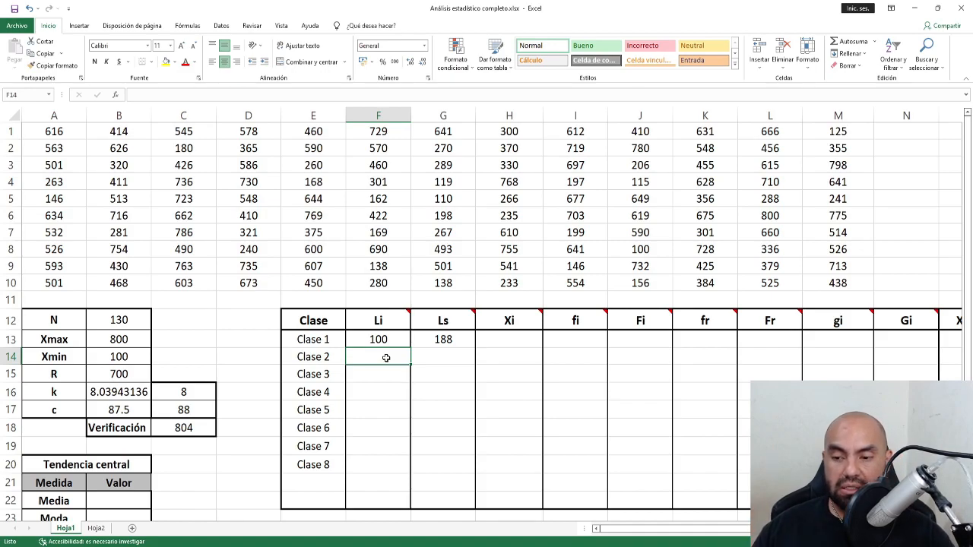
# Enter =G13 in F14 and fill the lower limits down to F20.
pyautogui.write('=')
pyautogui.press('Up')
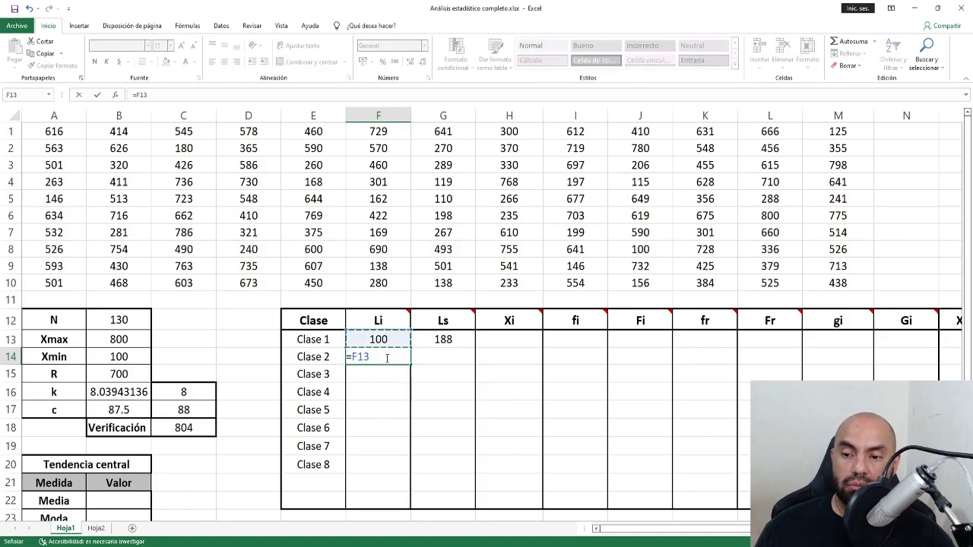
pyautogui.press('Right')
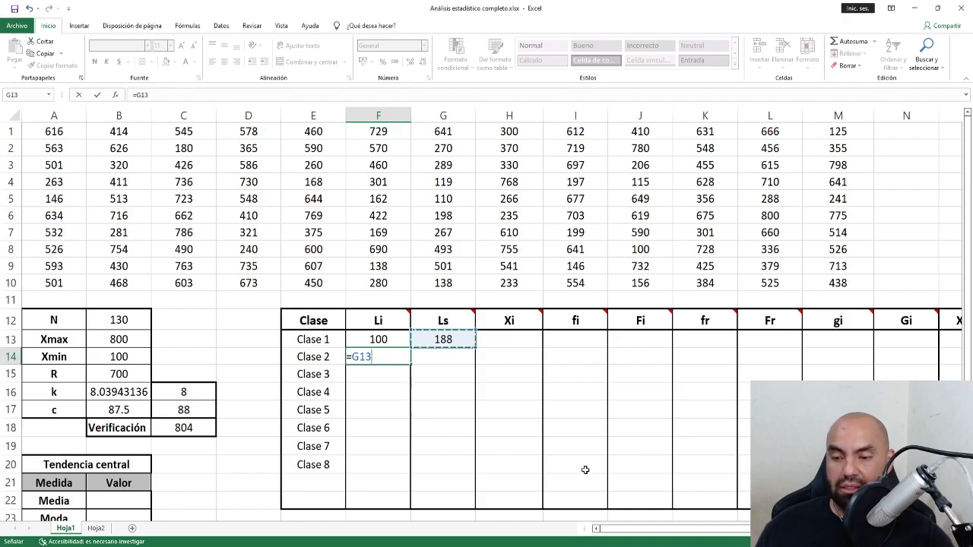
pyautogui.hotkey('ctrl', 'Return')
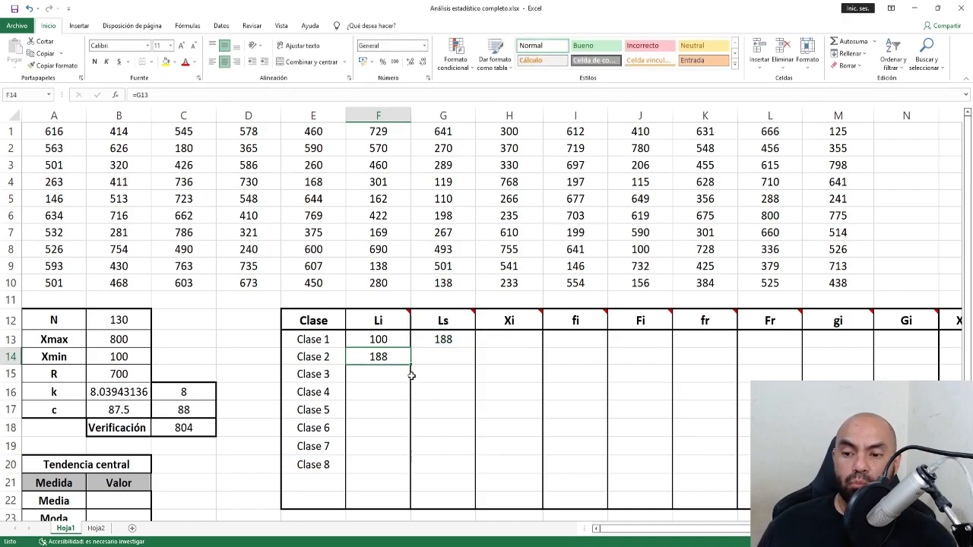
pyautogui.moveTo(323, 339); pyautogui.dragTo(323, 465)
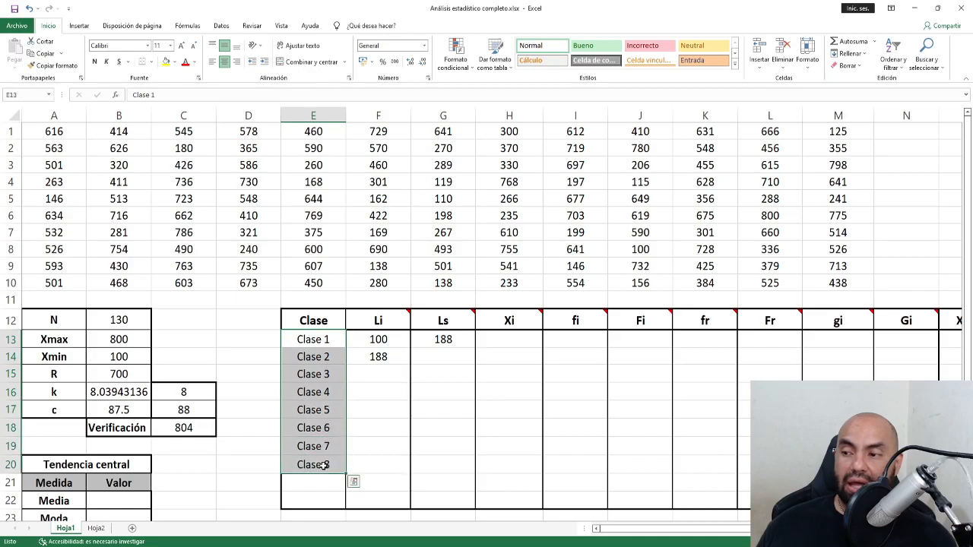
pyautogui.click(394, 358)
pyautogui.moveTo(406, 365)
pyautogui.mouseDown()
pyautogui.moveTo(406, 473)
pyautogui.moveTo(407, 368)
pyautogui.mouseUp()
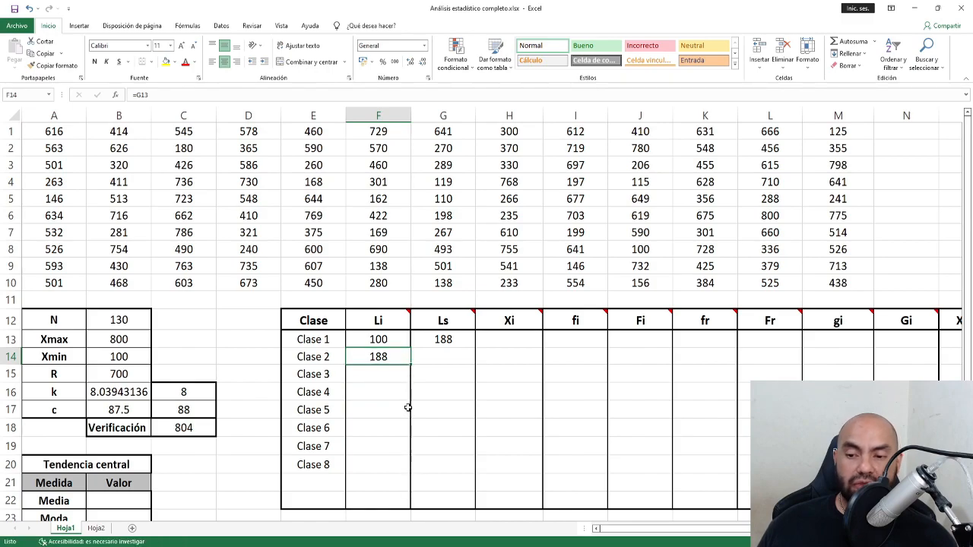
pyautogui.doubleClick(410, 365)
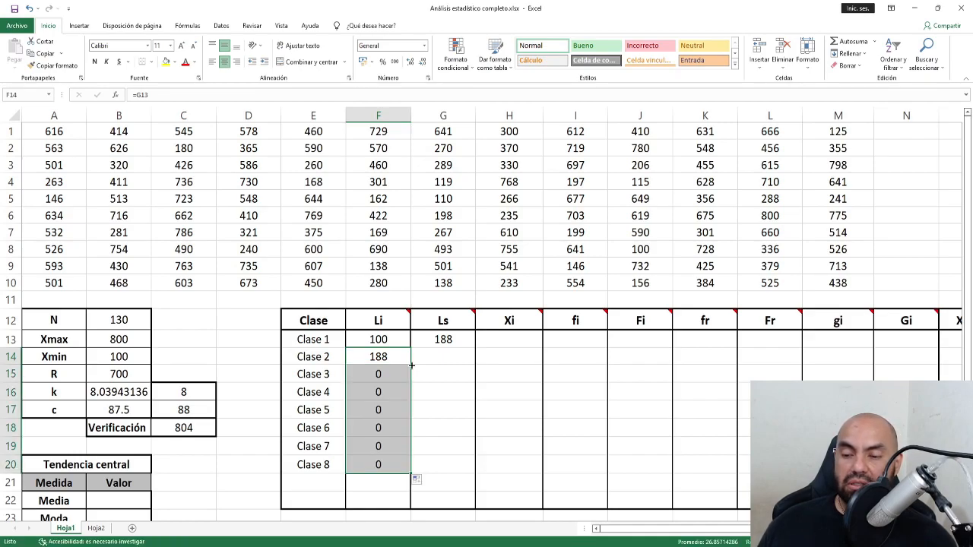
pyautogui.click(395, 374)
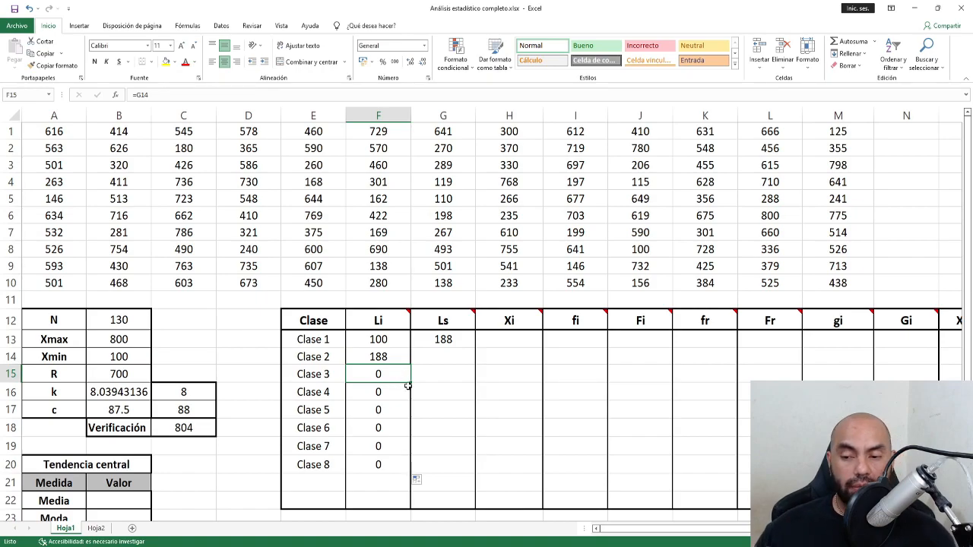
# Fill G13's =F13+$C$17 down to G20 and confirm the last limit matches 804.
pyautogui.click(452, 342)
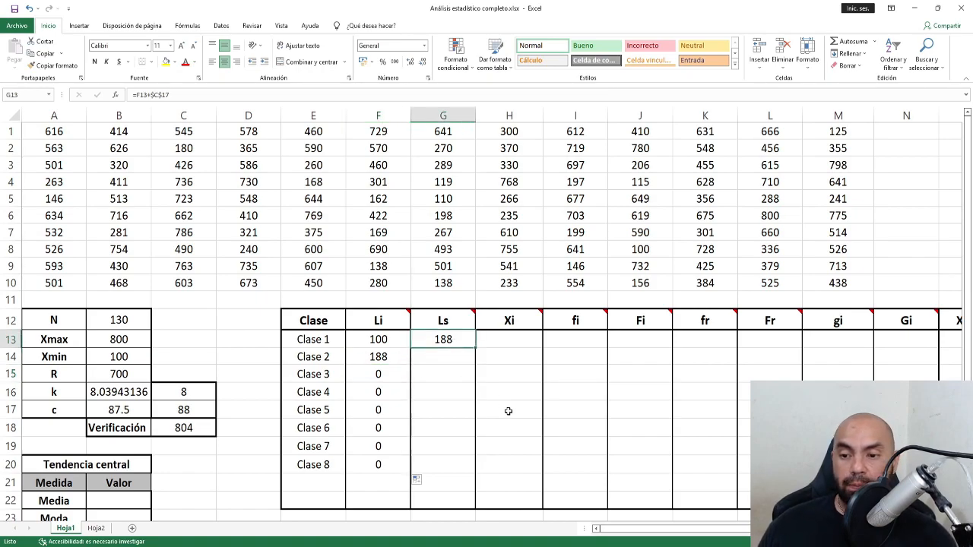
pyautogui.doubleClick(476, 348)
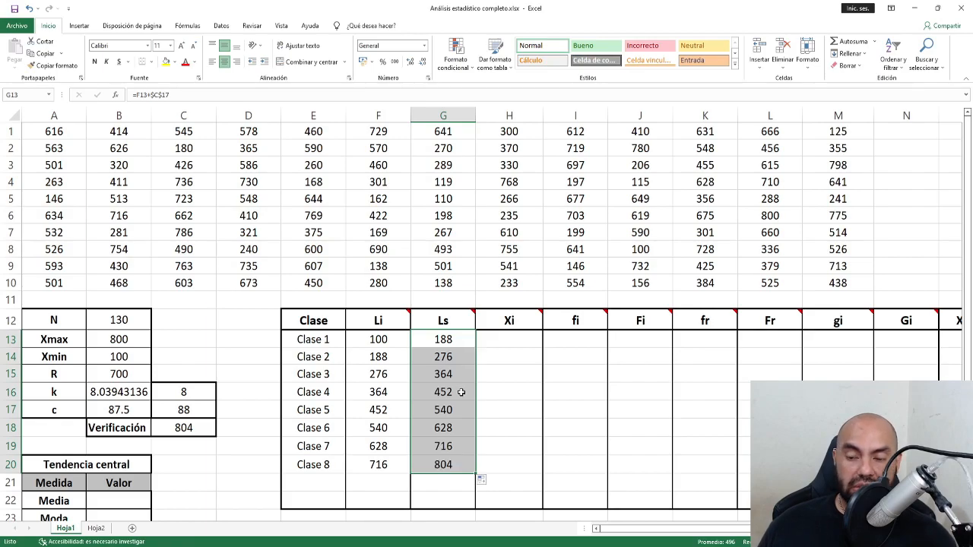
pyautogui.click(451, 466)
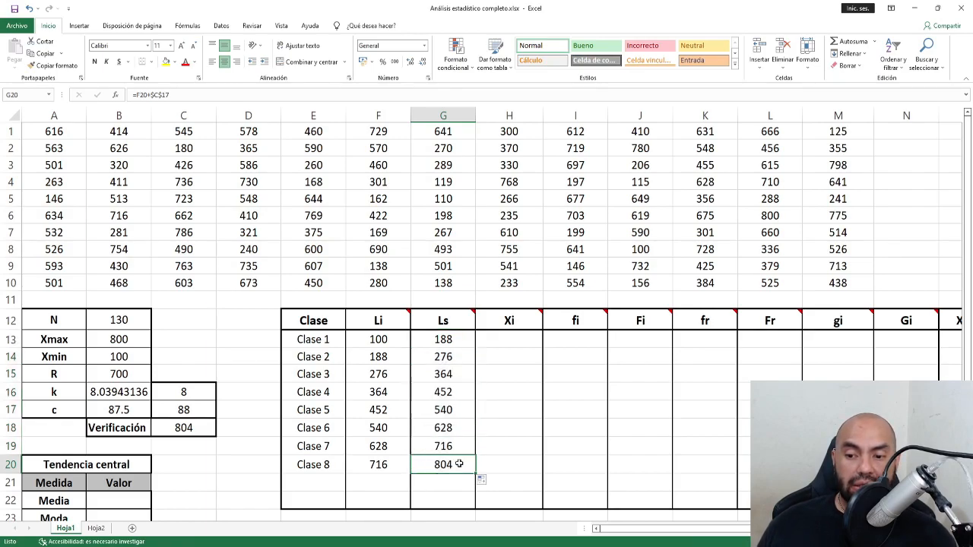
pyautogui.click(183, 428)
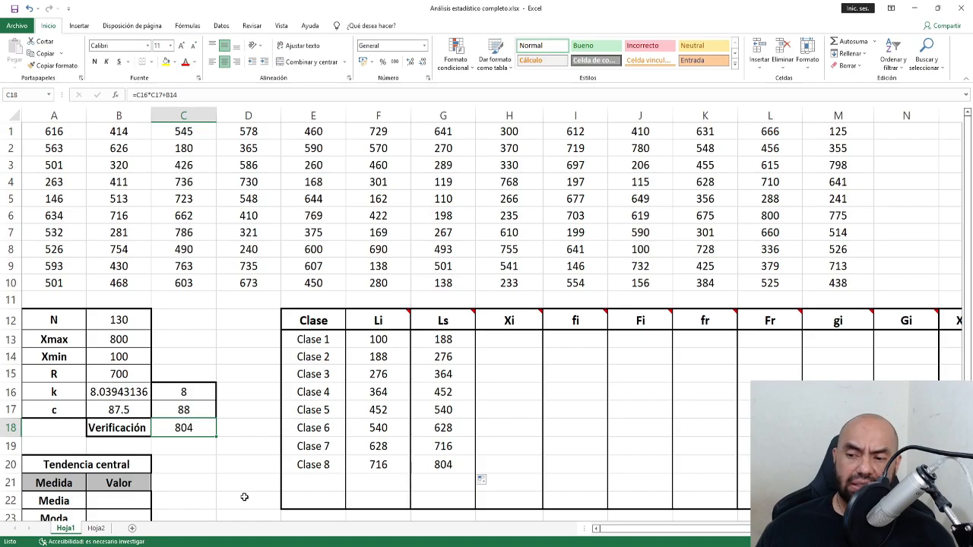
# Compute midpoints with =PROMEDIO(F13:G13) in H13, filled down to H20 (144 to 760).
pyautogui.click(507, 341)
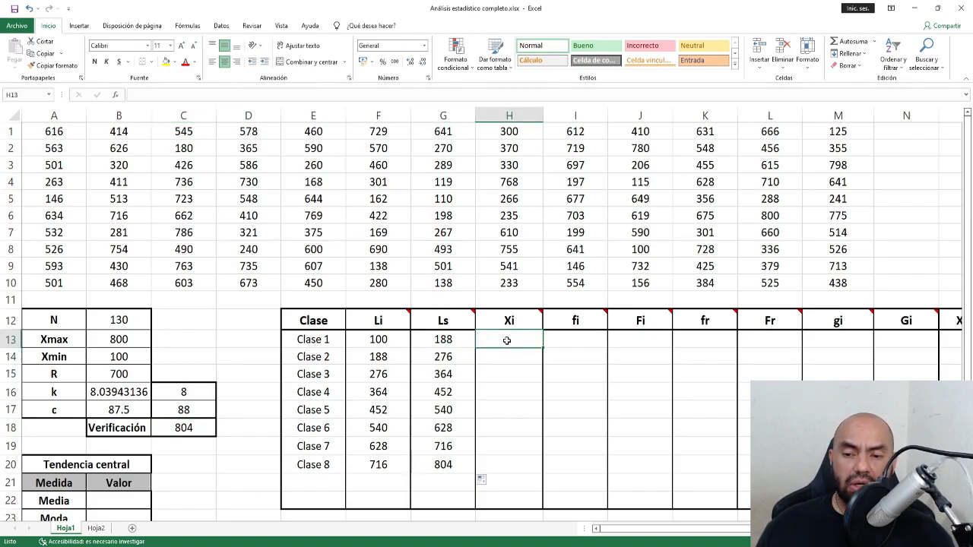
pyautogui.click(541, 313)
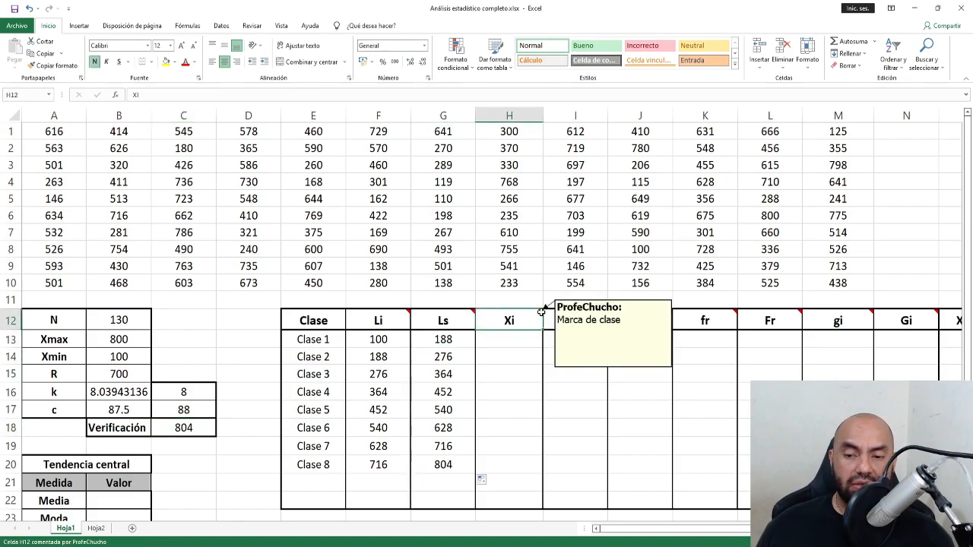
pyautogui.click(521, 341)
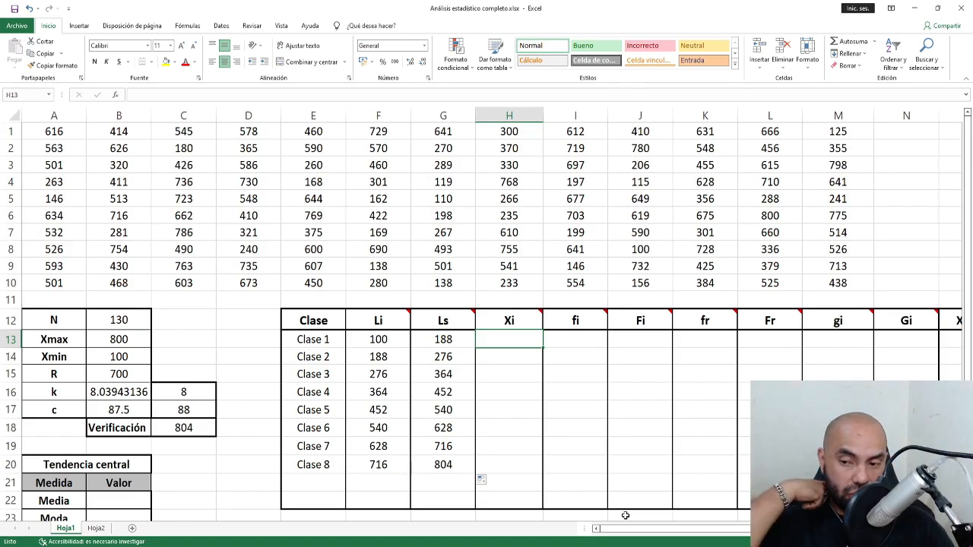
pyautogui.write('=')
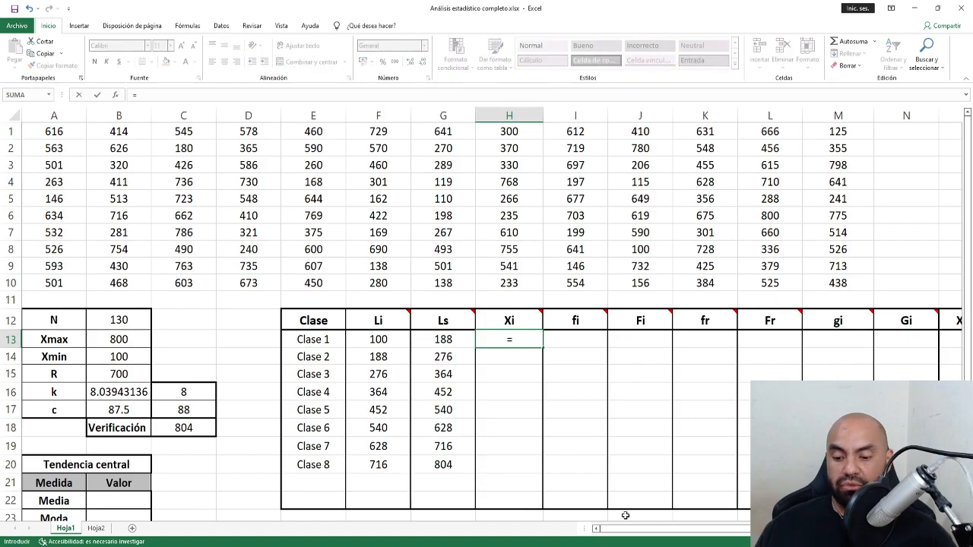
pyautogui.write('pr')
pyautogui.press('Down')
pyautogui.press('Down')
pyautogui.press('Down')
pyautogui.press('Down')
pyautogui.press('Down')
pyautogui.press('Down')
pyautogui.press('Down')
pyautogui.press('Tab')
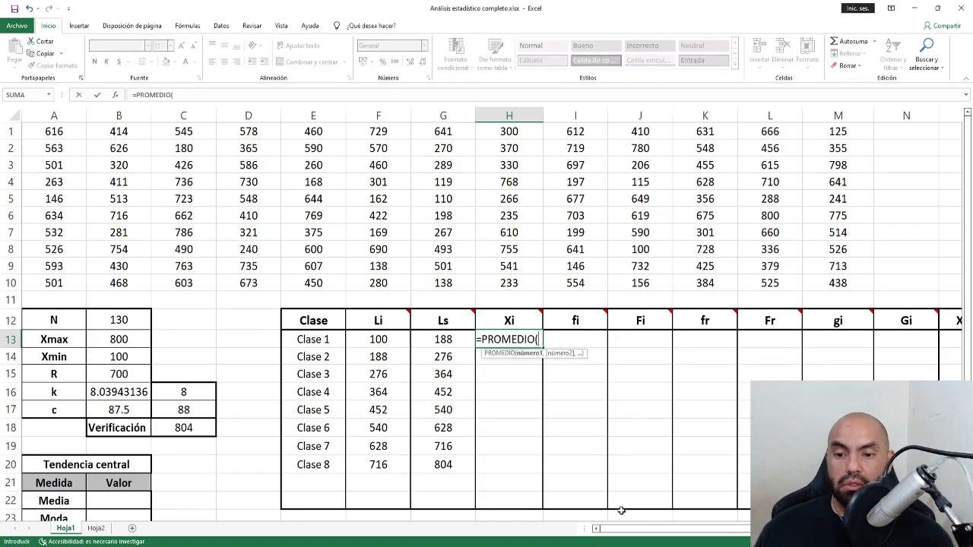
pyautogui.moveTo(380, 338); pyautogui.dragTo(419, 340)
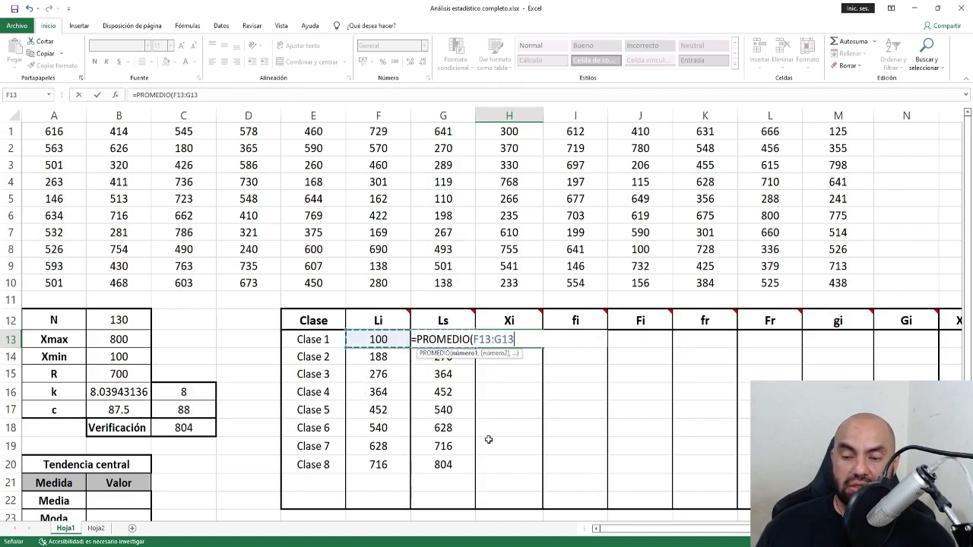
pyautogui.write(')')
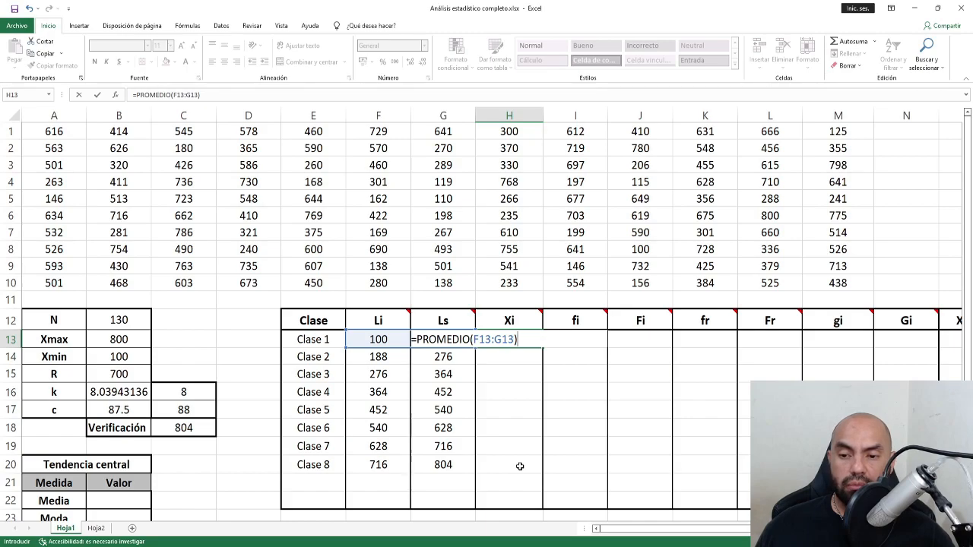
pyautogui.press('Return')
pyautogui.click(518, 339)
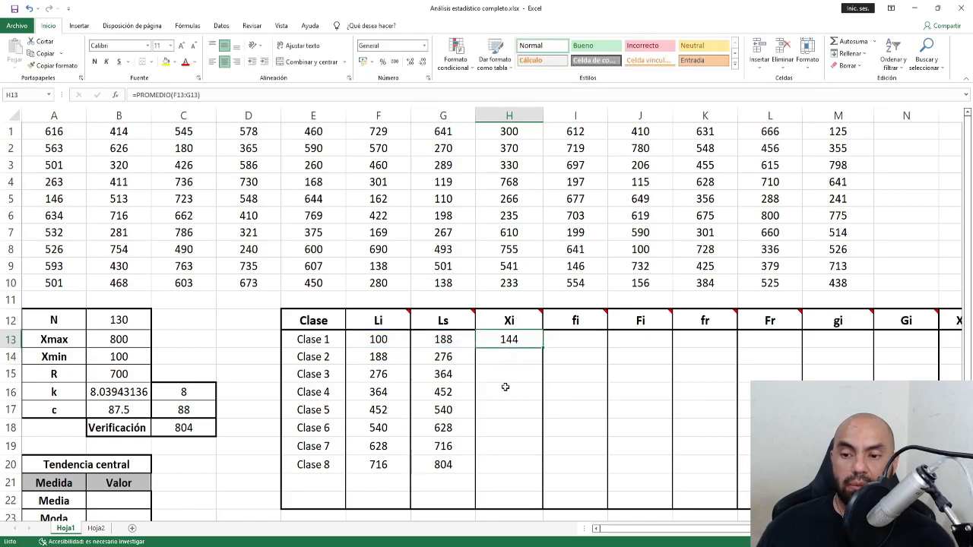
pyautogui.doubleClick(542, 348)
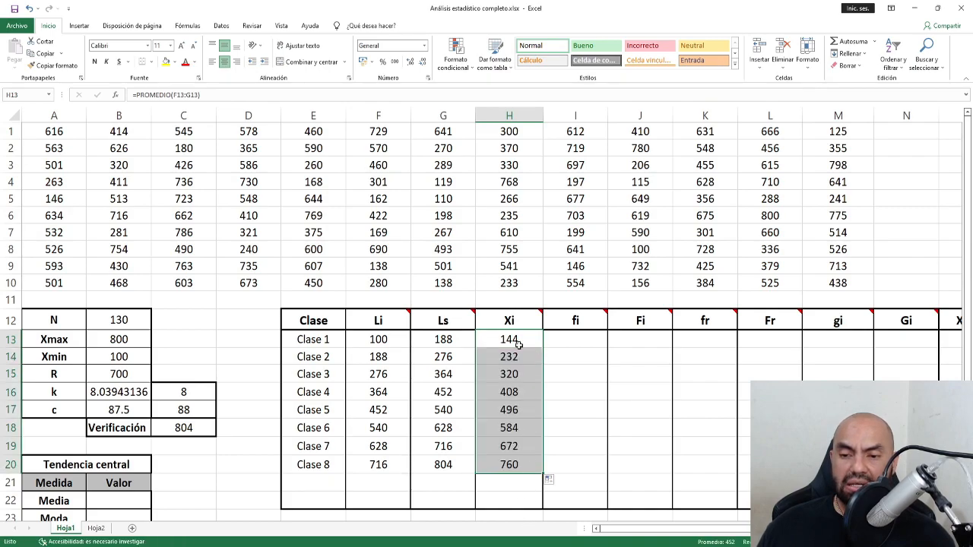
pyautogui.click(583, 338)
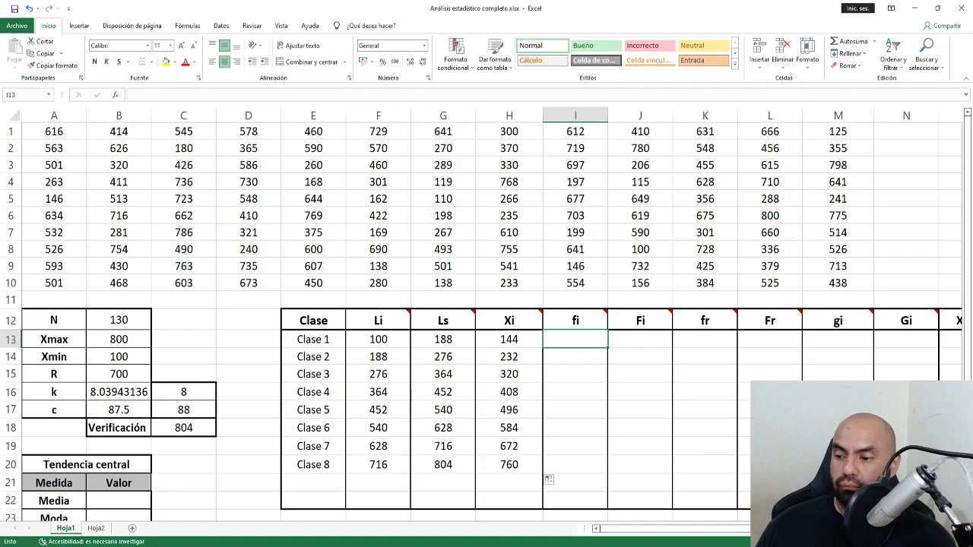
pyautogui.press('super')
pyautogui.write('tecl')
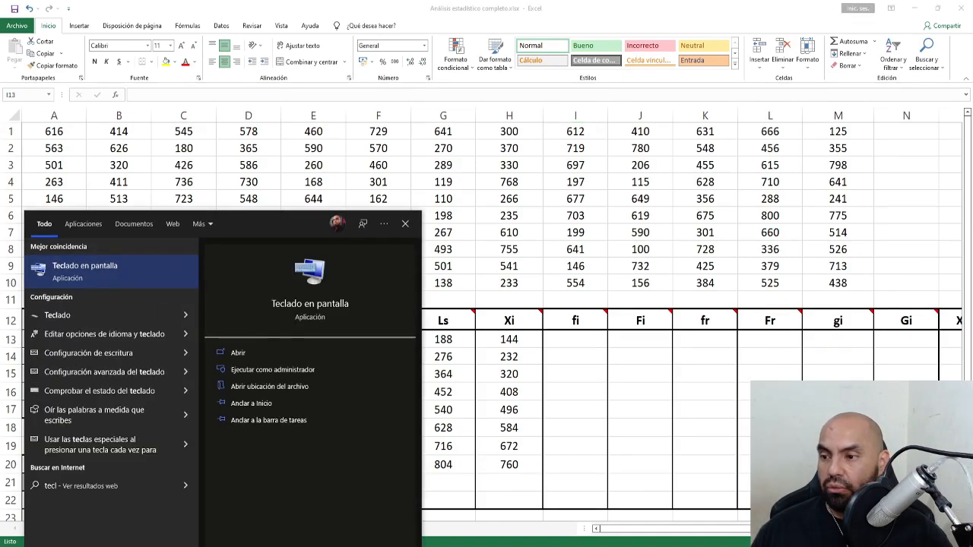
pyautogui.click(97, 278)
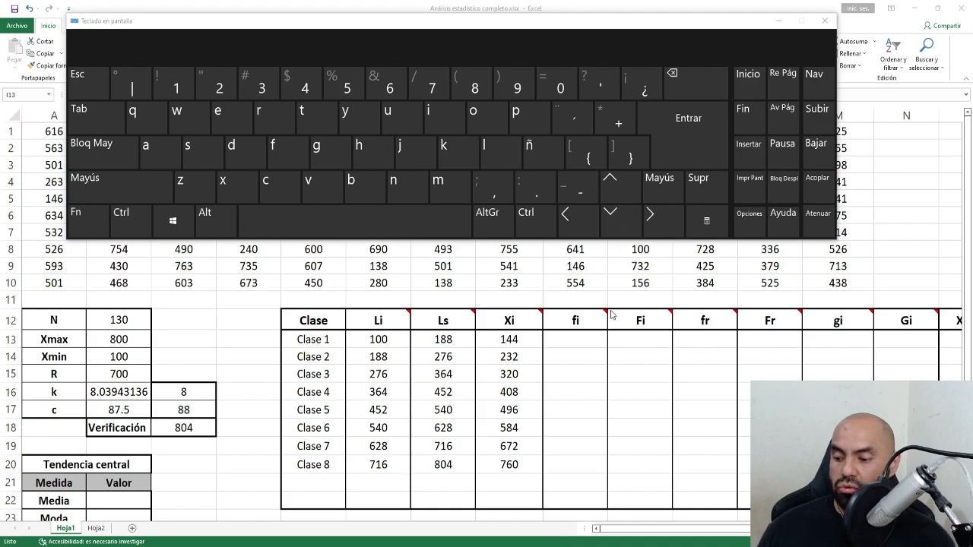
pyautogui.hotkey('ctrl', 'shift')
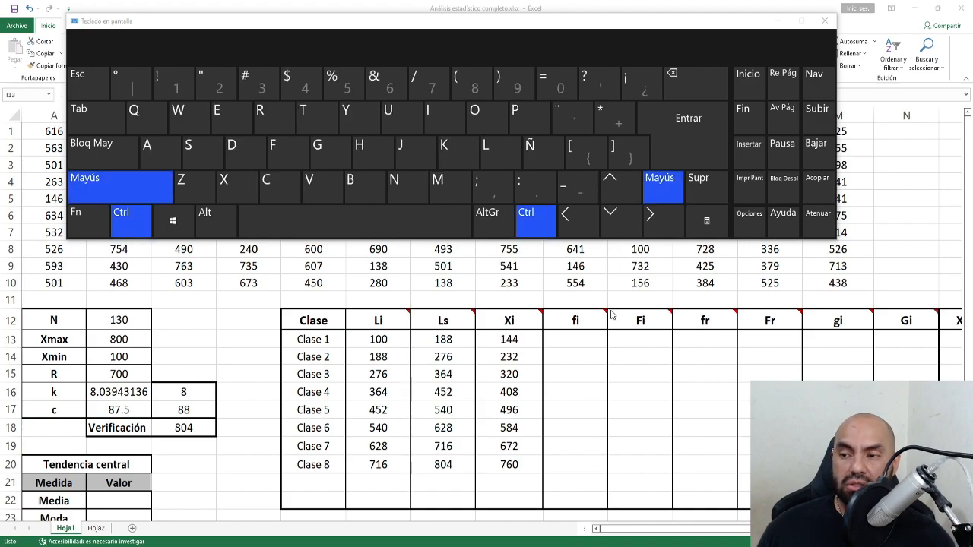
pyautogui.click(691, 146)
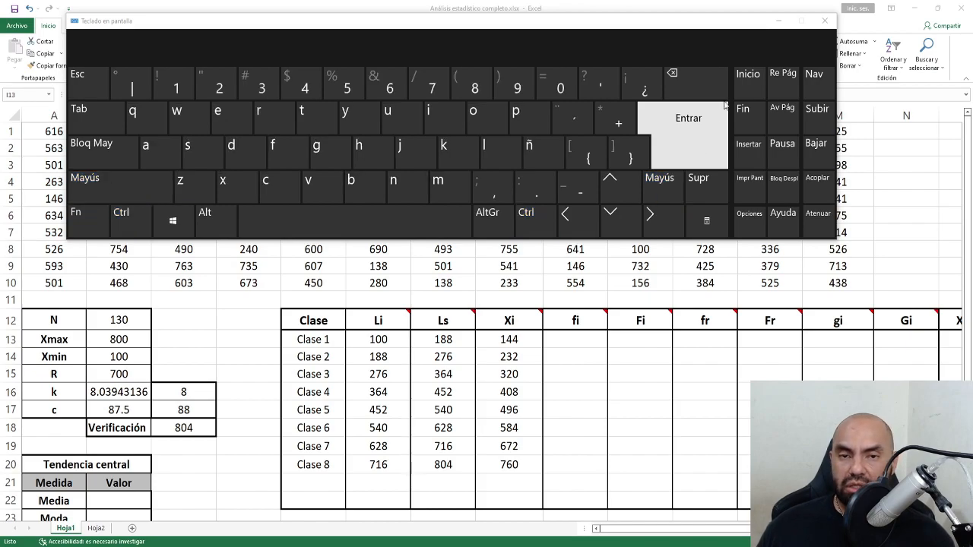
pyautogui.click(777, 20)
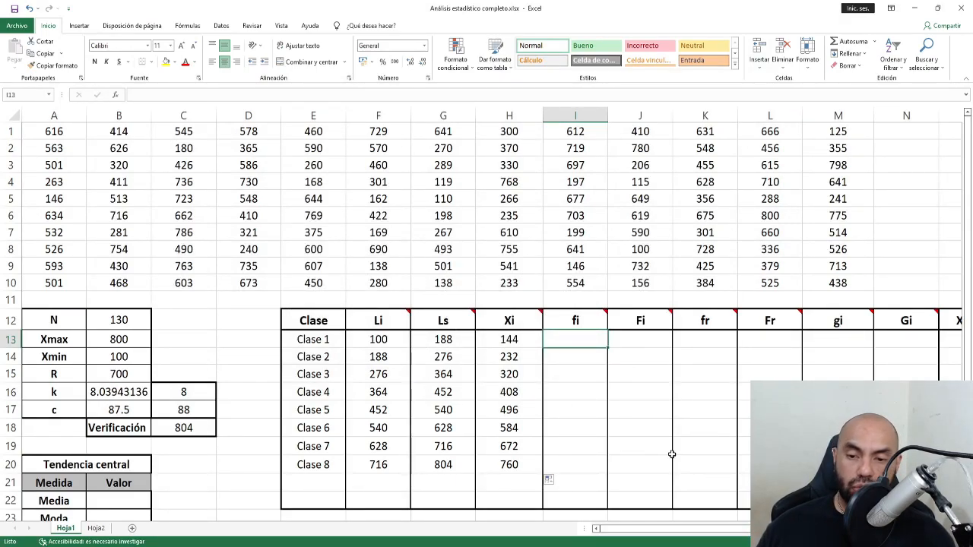
# Type =FRECUENCIA(A1:M10,G13:G20) across fi cells I13:I20 and bring up the on-screen keyboard.
pyautogui.moveTo(580, 337); pyautogui.dragTo(571, 462)
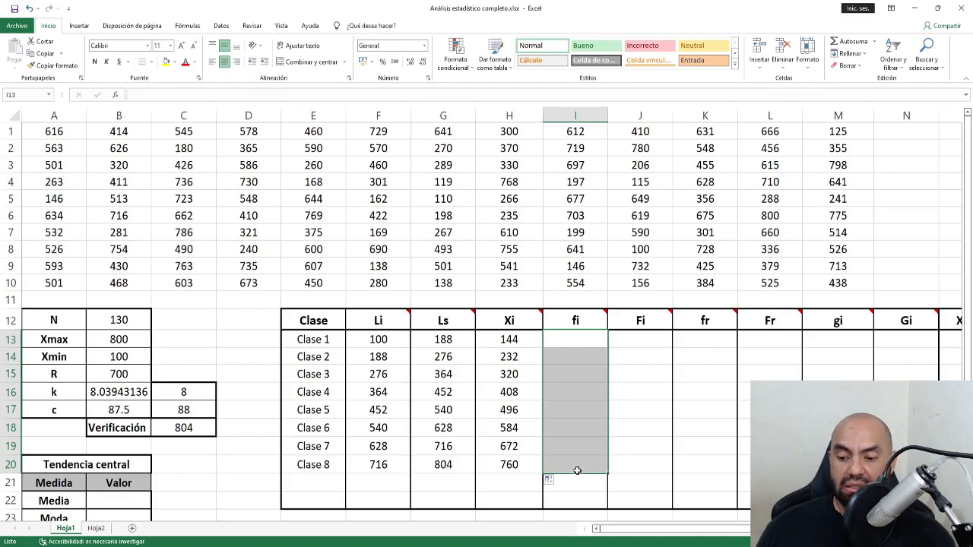
pyautogui.write('=')
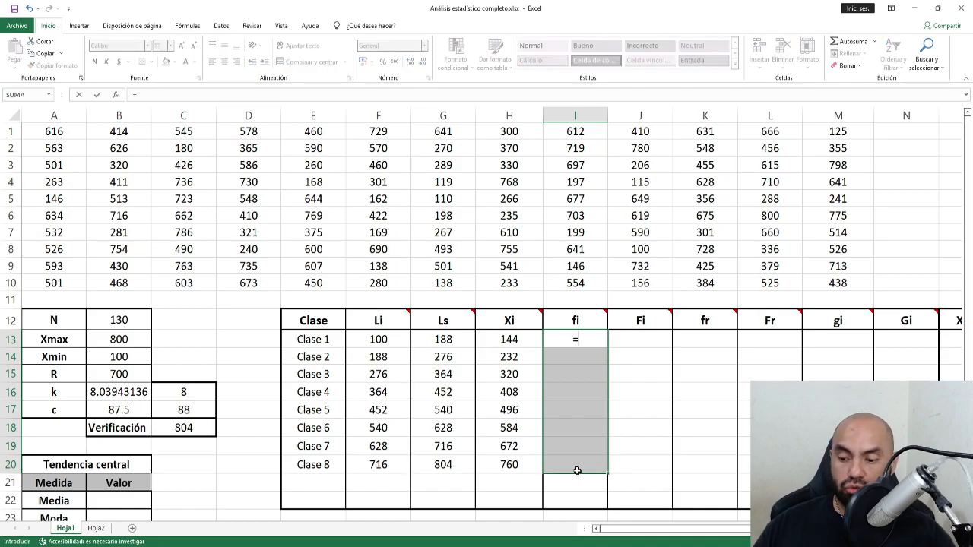
pyautogui.write('fre')
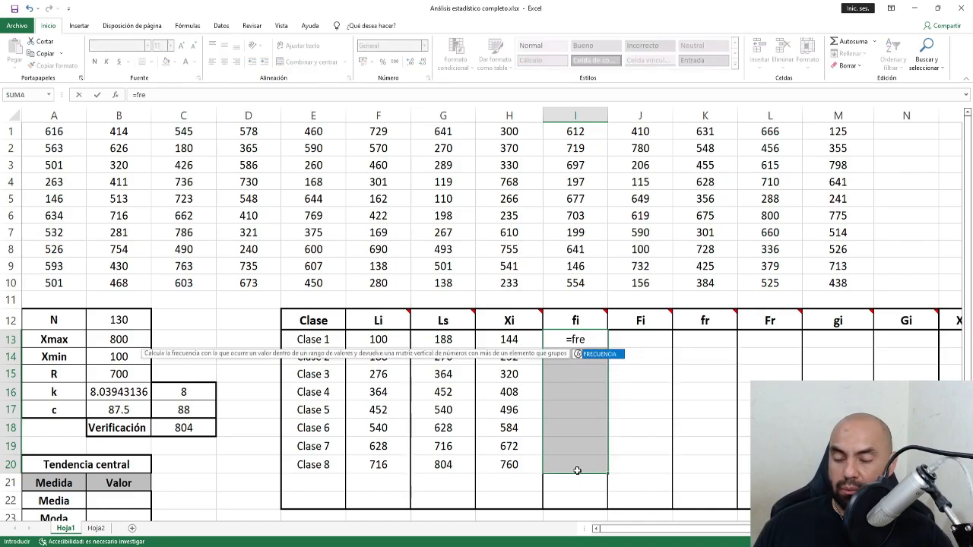
pyautogui.press('Tab')
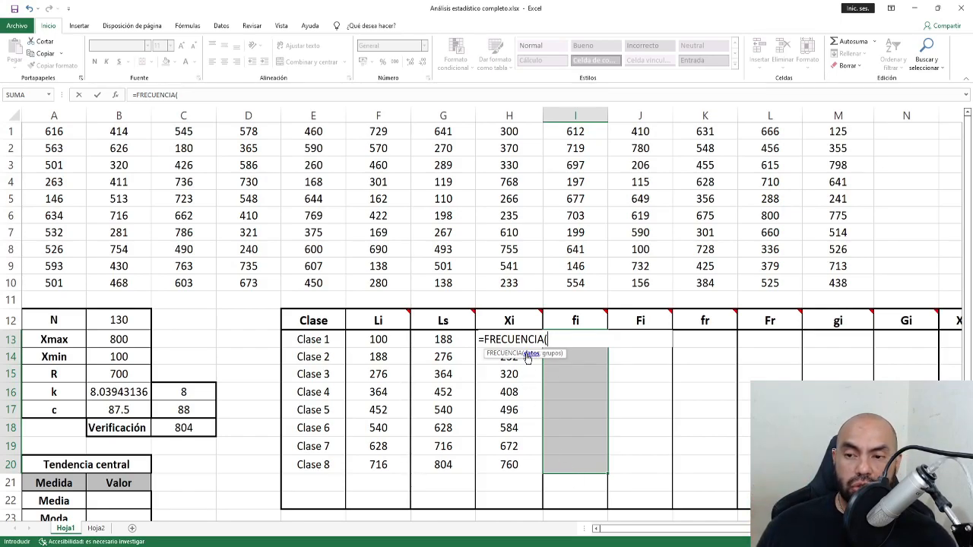
pyautogui.moveTo(51, 135); pyautogui.dragTo(862, 283)
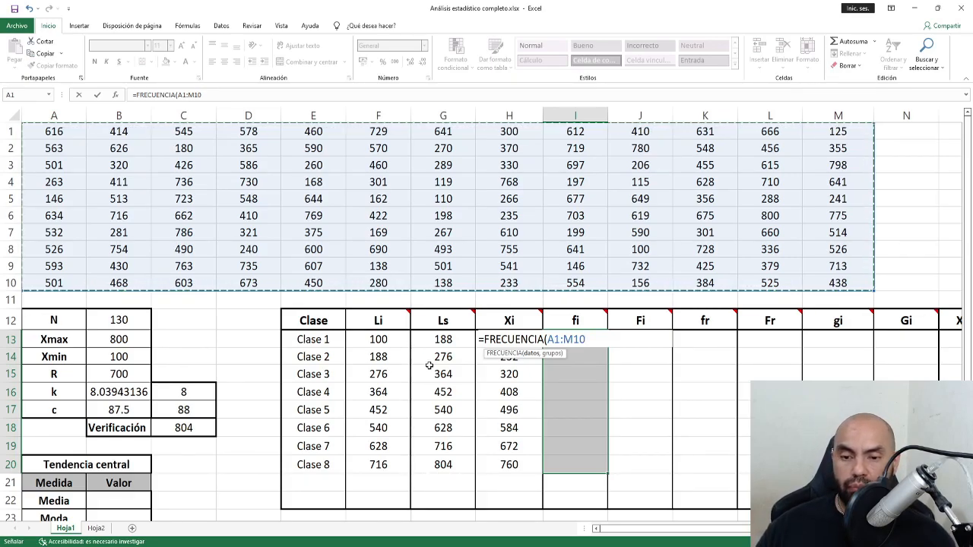
pyautogui.write(',')
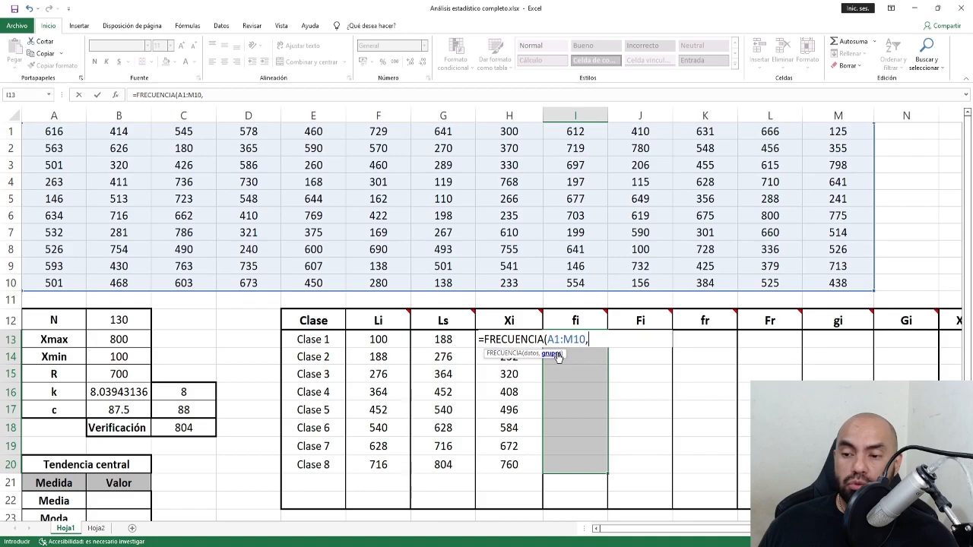
pyautogui.moveTo(441, 340); pyautogui.dragTo(437, 461)
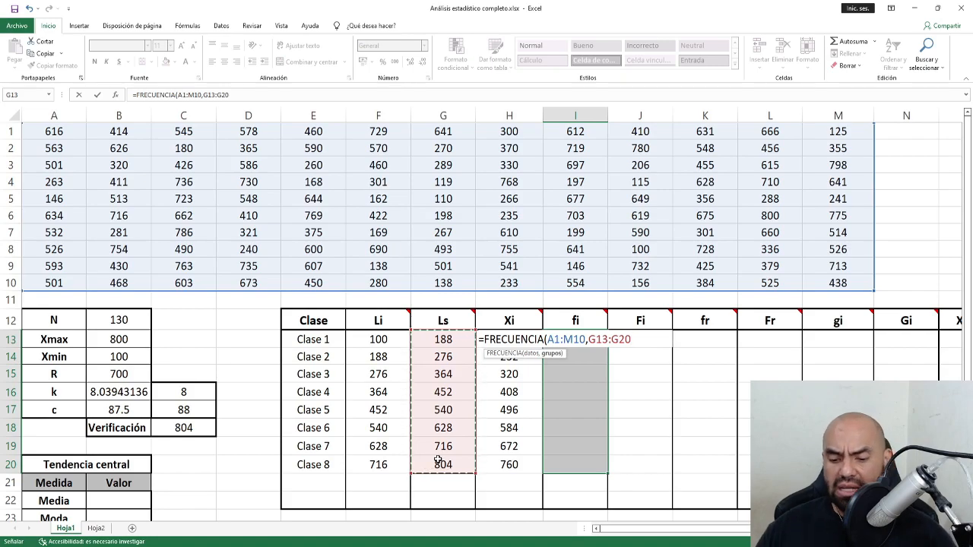
pyautogui.write(')')
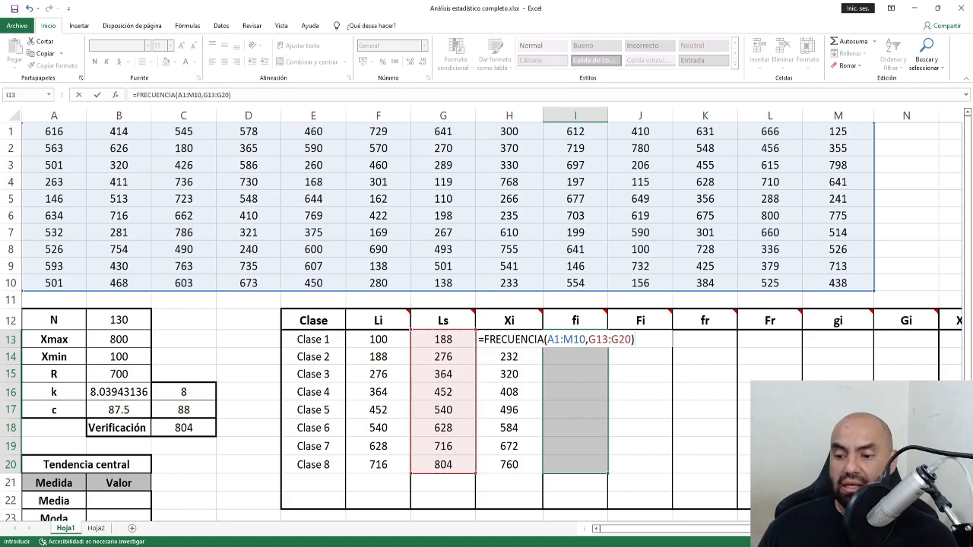
pyautogui.press('ctrl+super+o')
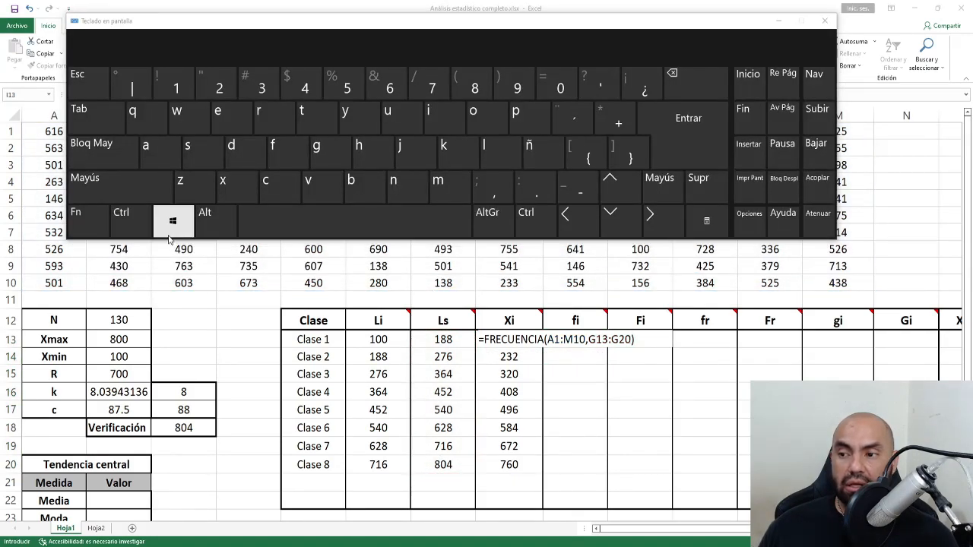
# Commit the FRECUENCIA array formula, giving fi 14, 13, 13, 15, 16, 22, 19, 18.
pyautogui.click(145, 226)
pyautogui.press('shift')
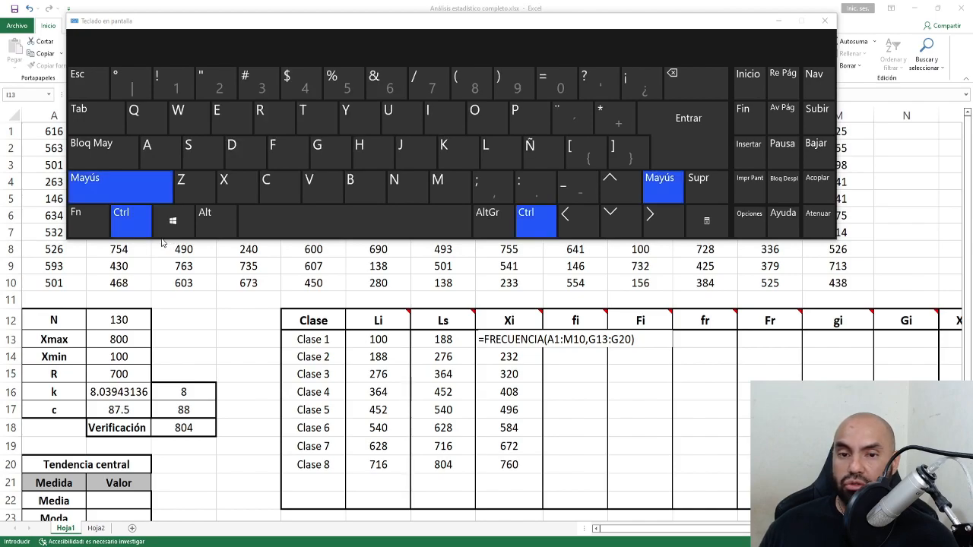
pyautogui.click(717, 134)
pyautogui.click(776, 21)
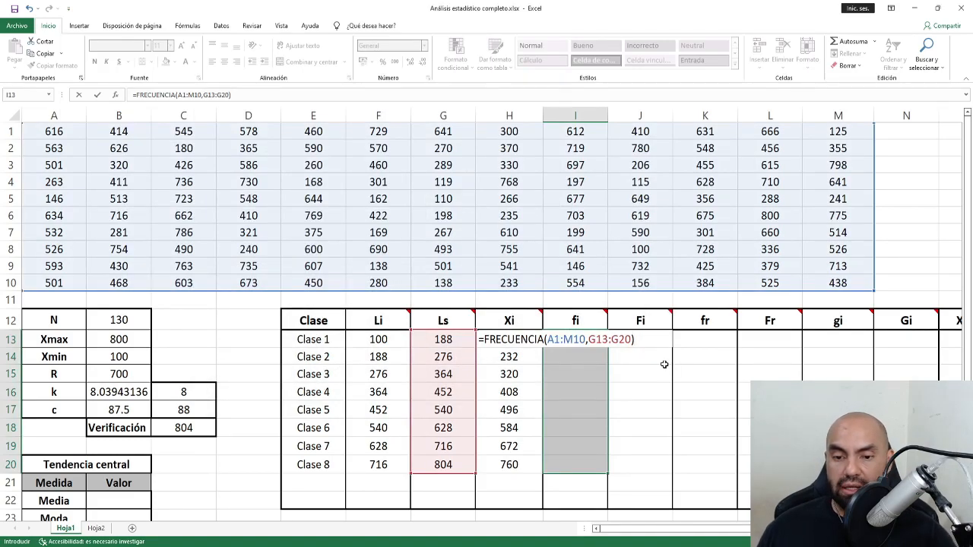
pyautogui.hotkey('ctrl', 'shift', 'Return')
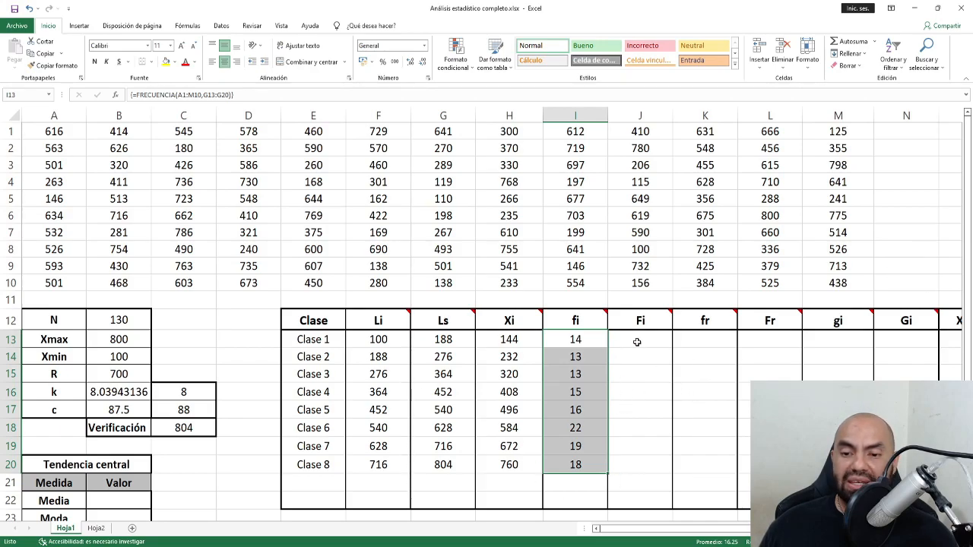
pyautogui.moveTo(590, 342); pyautogui.dragTo(590, 475)
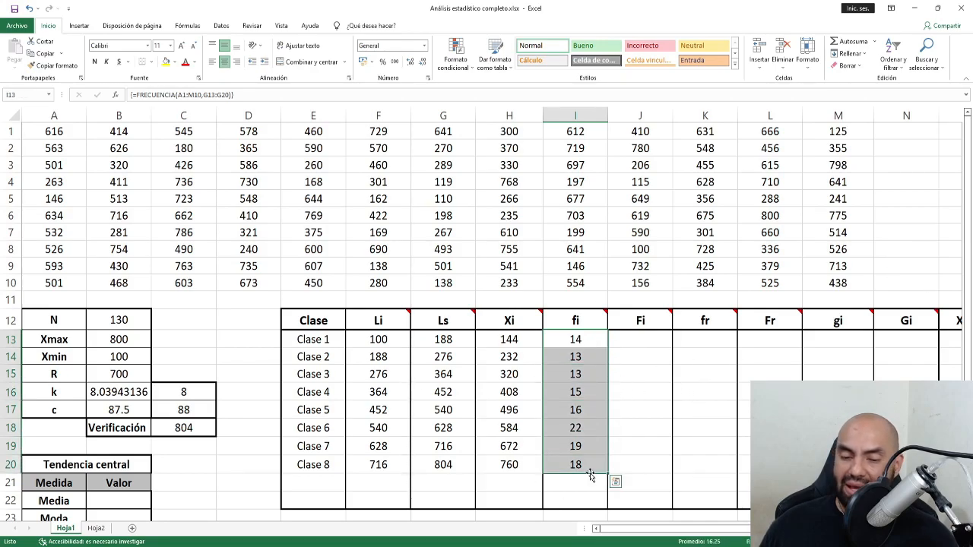
pyautogui.click(647, 338)
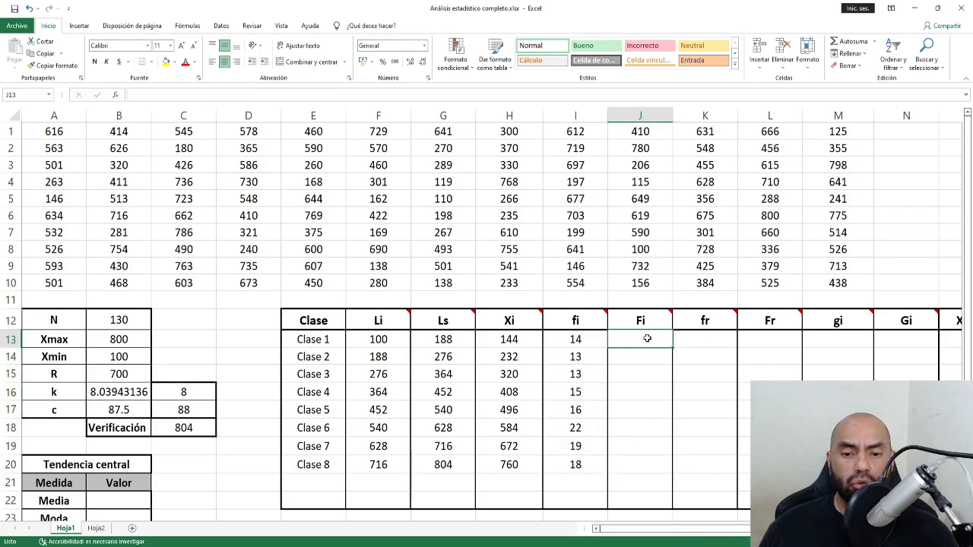
pyautogui.click(669, 312)
pyautogui.moveTo(669, 312)
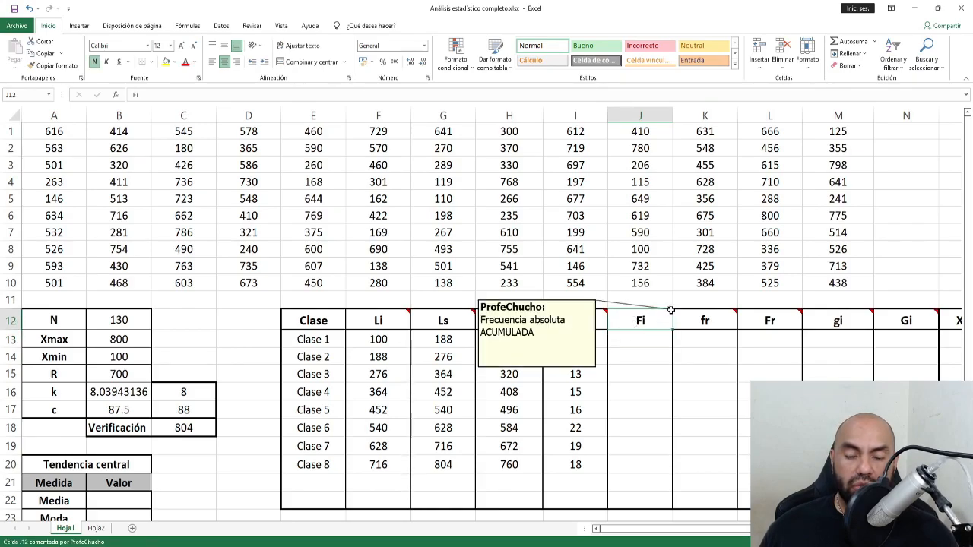
pyautogui.click(787, 317)
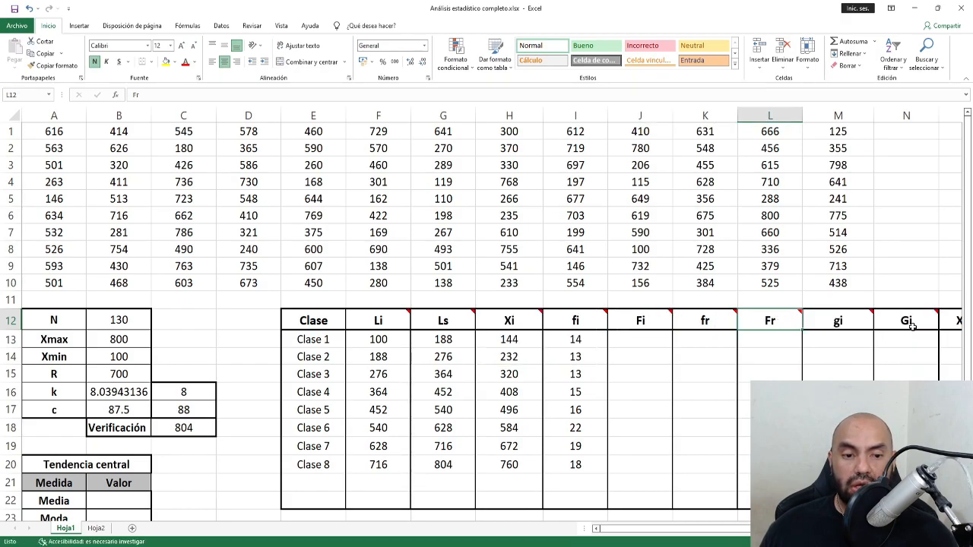
pyautogui.click(911, 325)
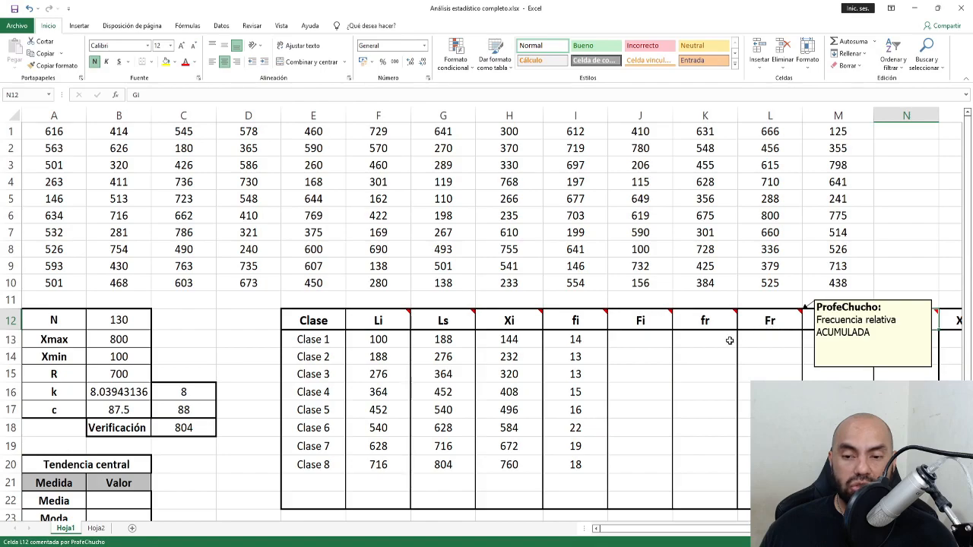
pyautogui.click(579, 322)
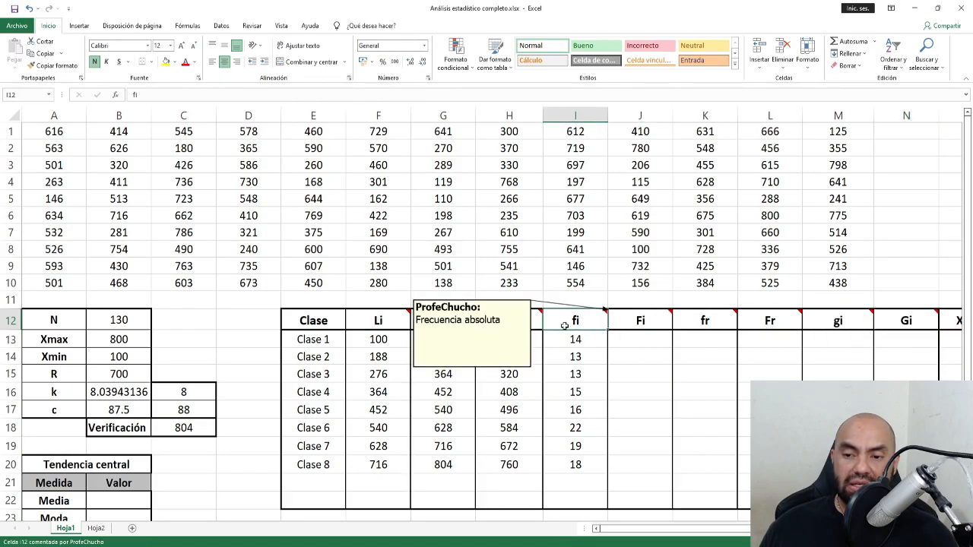
pyautogui.click(631, 320)
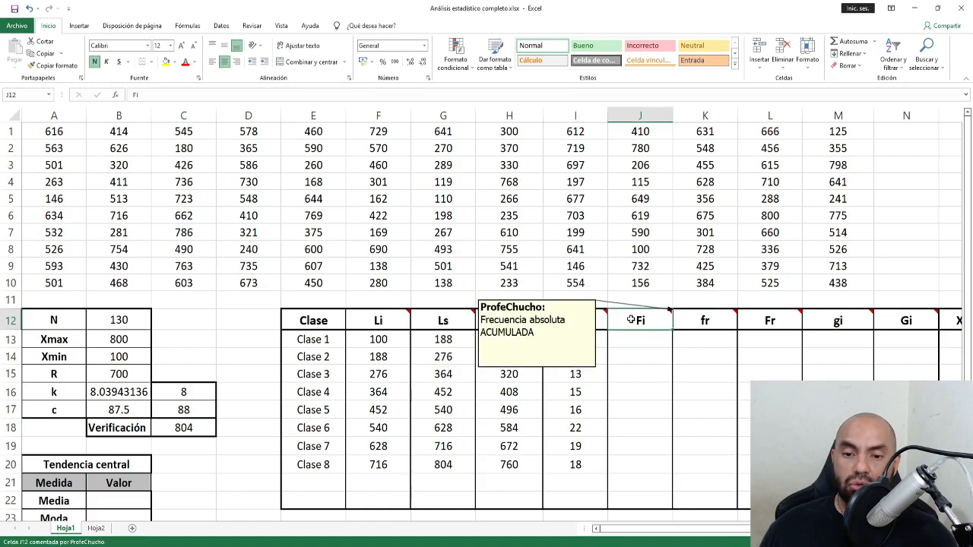
pyautogui.click(717, 320)
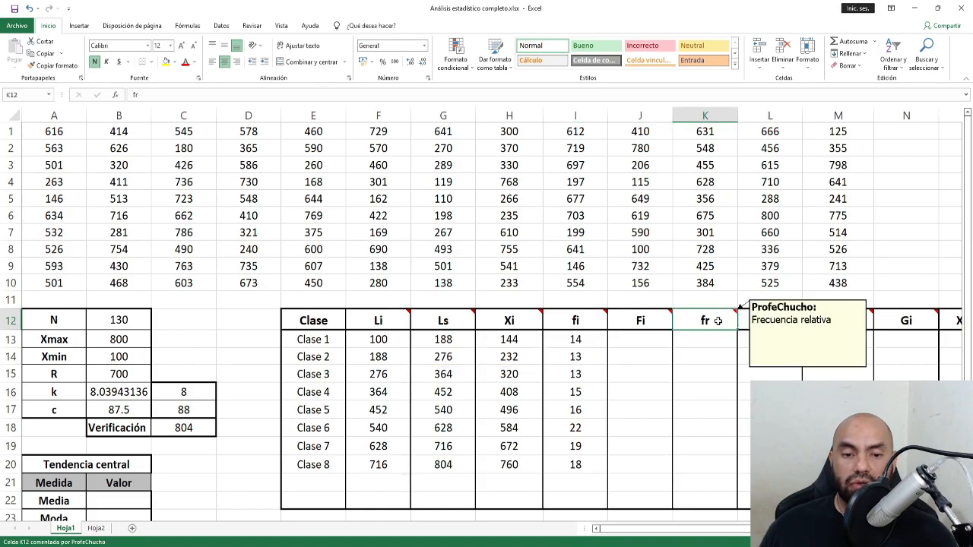
pyautogui.click(744, 319)
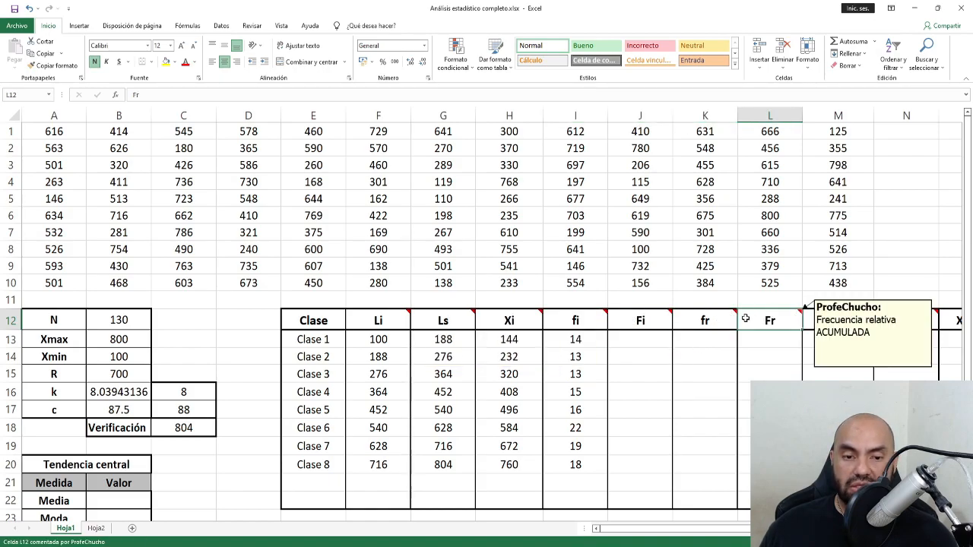
pyautogui.click(805, 320)
pyautogui.click(882, 325)
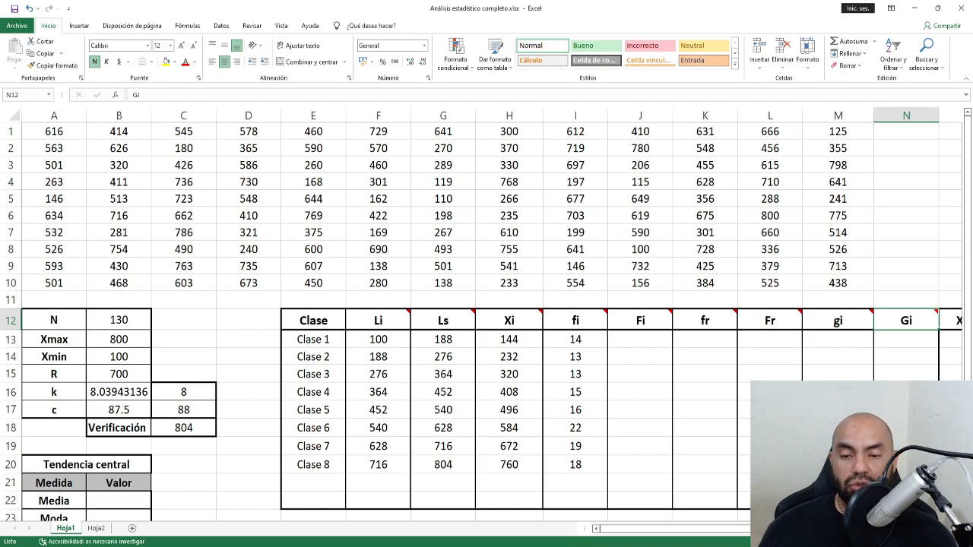
# Set J13 to =I13 so the first cumulative frequency is 14.
pyautogui.click(650, 341)
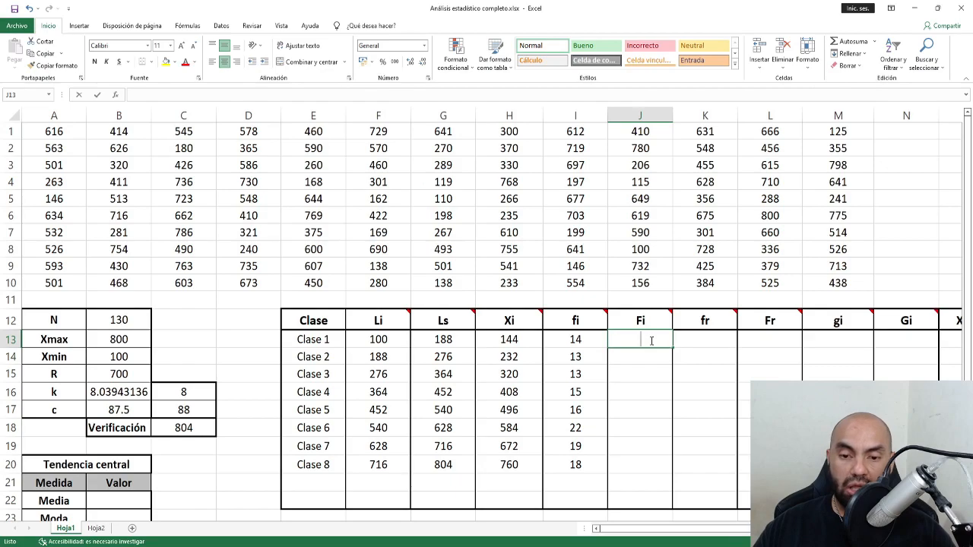
pyautogui.write('=')
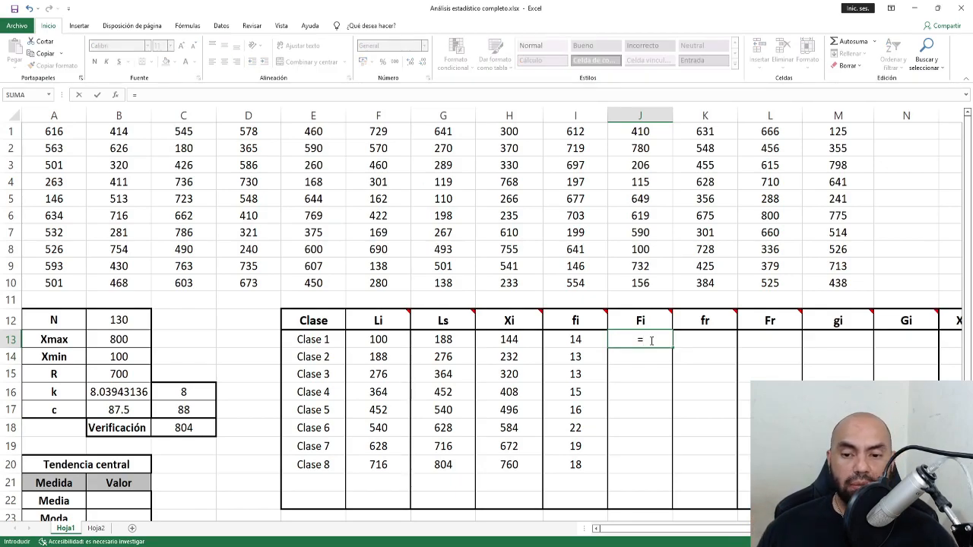
pyautogui.press('Left')
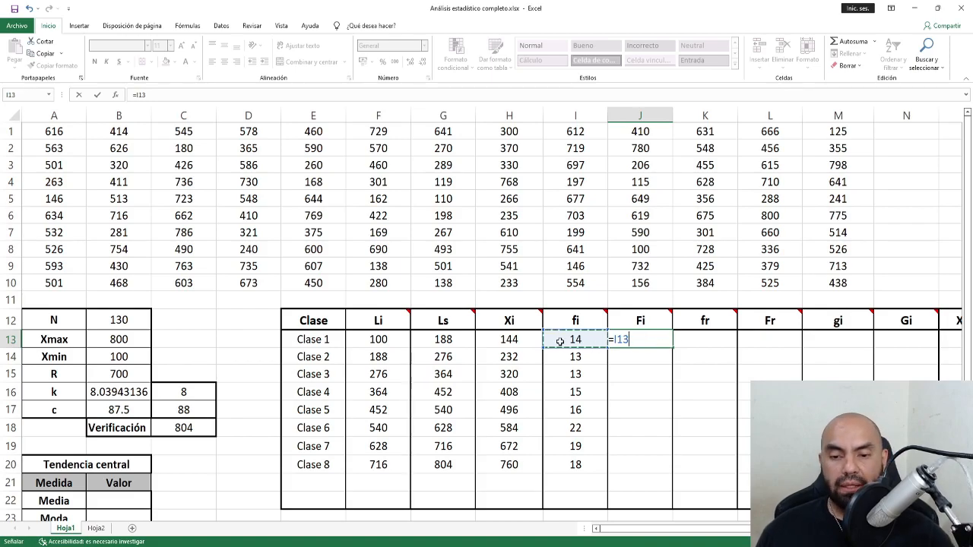
pyautogui.press('Return')
# Enter =I14+J13 in J14 and fill it down to J20, ending at 130.
pyautogui.write('=')
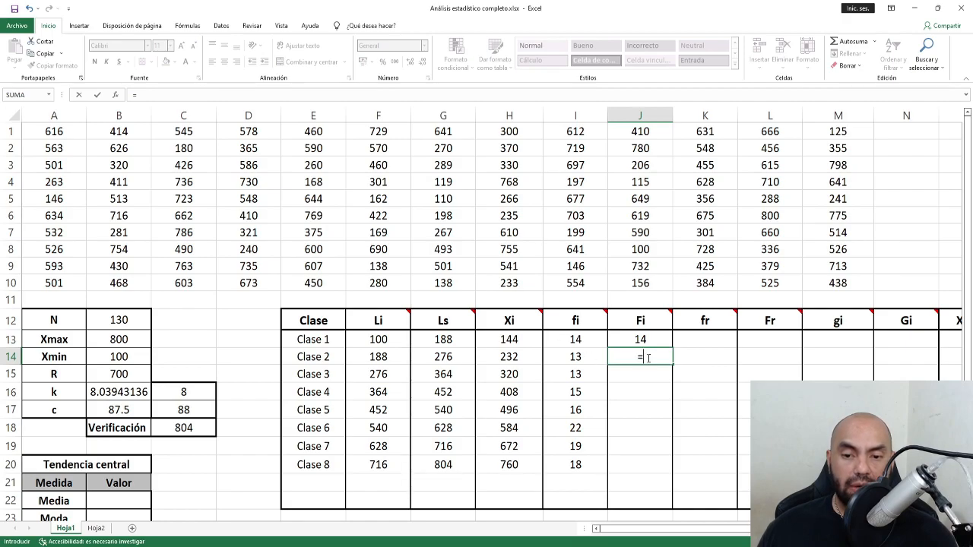
pyautogui.click(582, 358)
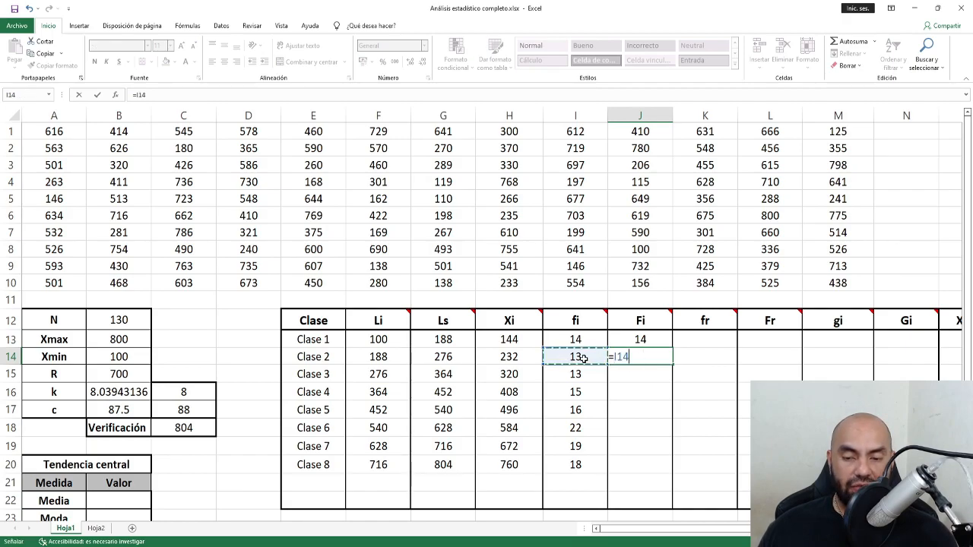
pyautogui.write('+')
pyautogui.click(646, 336)
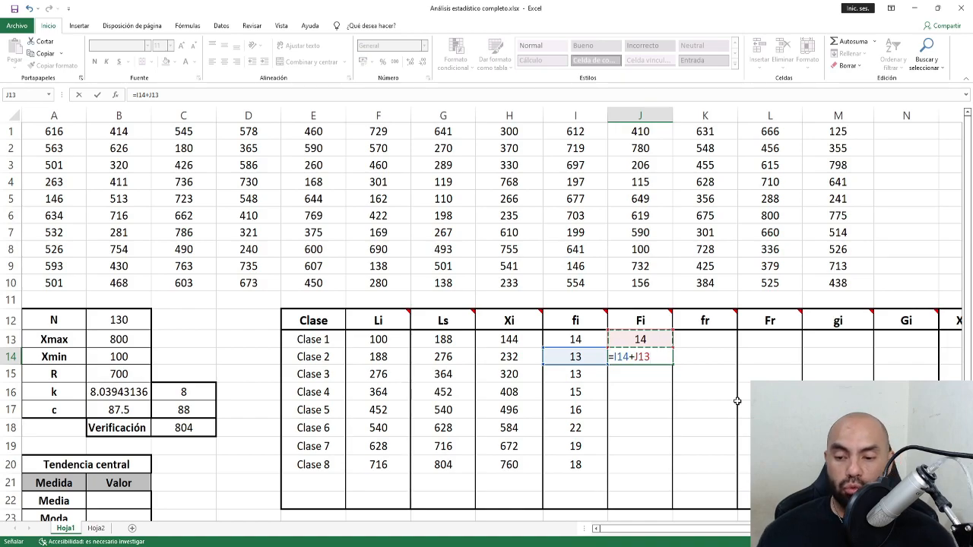
pyautogui.hotkey('ctrl', 'Return')
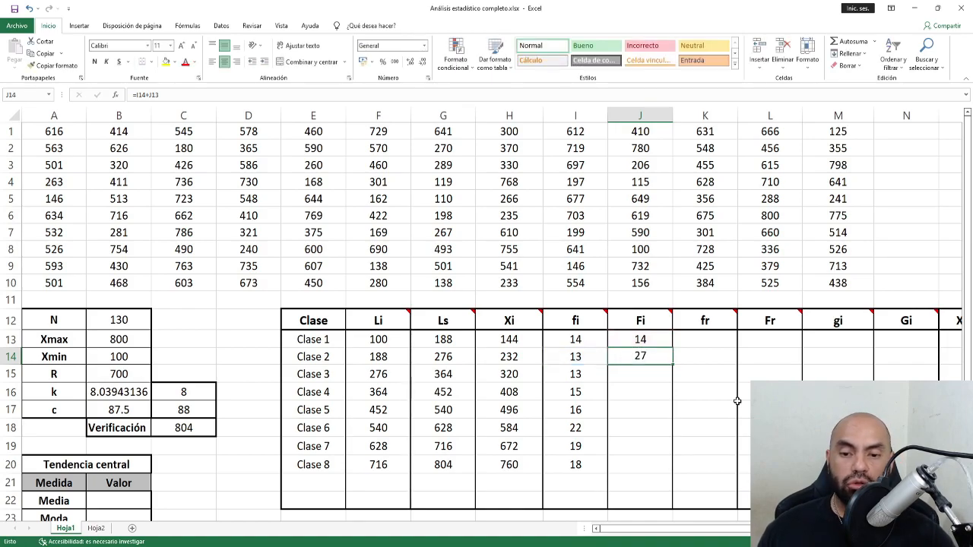
pyautogui.doubleClick(673, 366)
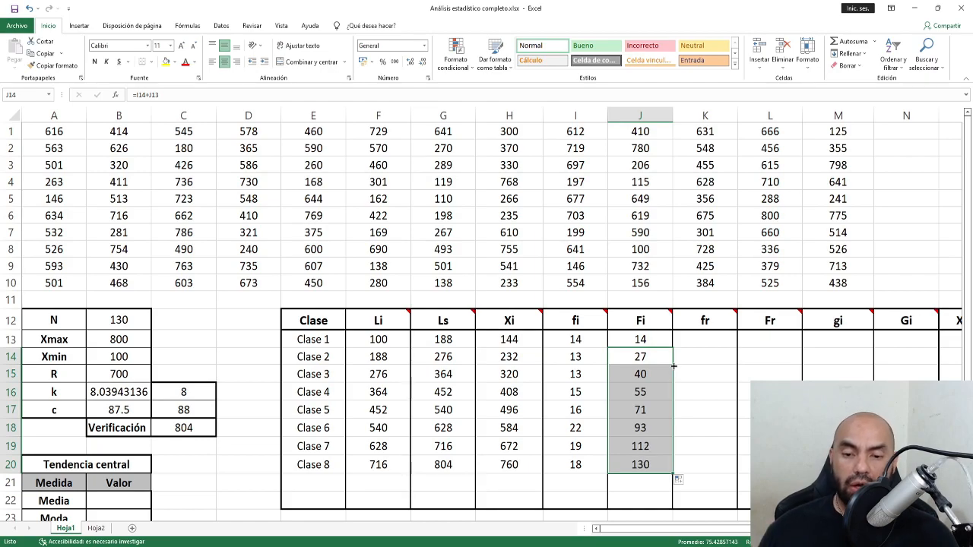
pyautogui.moveTo(640, 339); pyautogui.dragTo(647, 465)
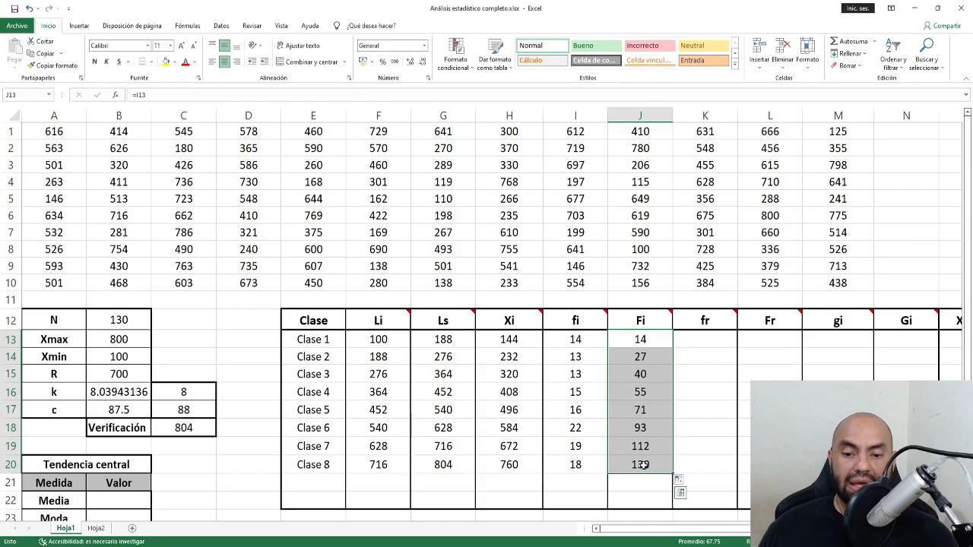
pyautogui.click(642, 465)
pyautogui.moveTo(321, 471); pyautogui.dragTo(623, 471)
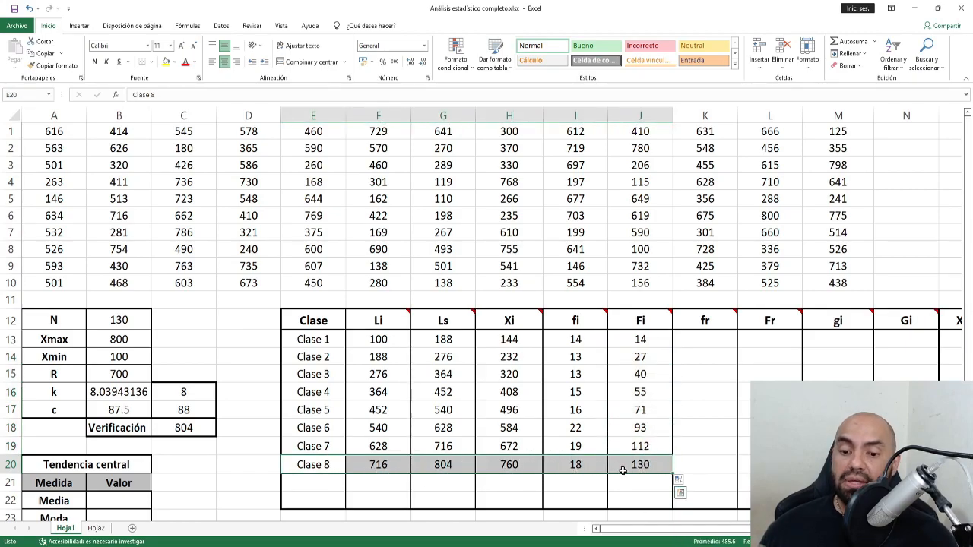
pyautogui.click(634, 467)
pyautogui.click(119, 325)
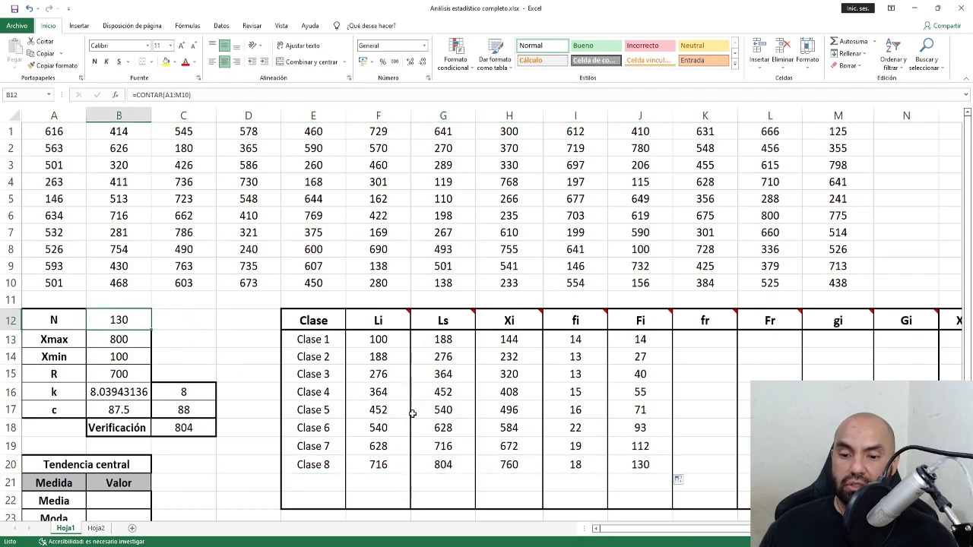
pyautogui.click(638, 466)
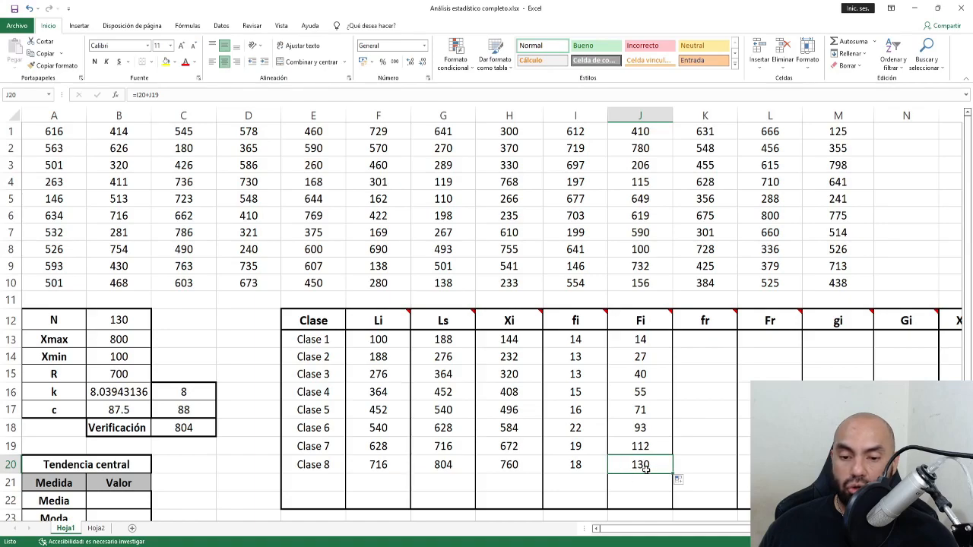
pyautogui.moveTo(576, 339); pyautogui.dragTo(582, 467)
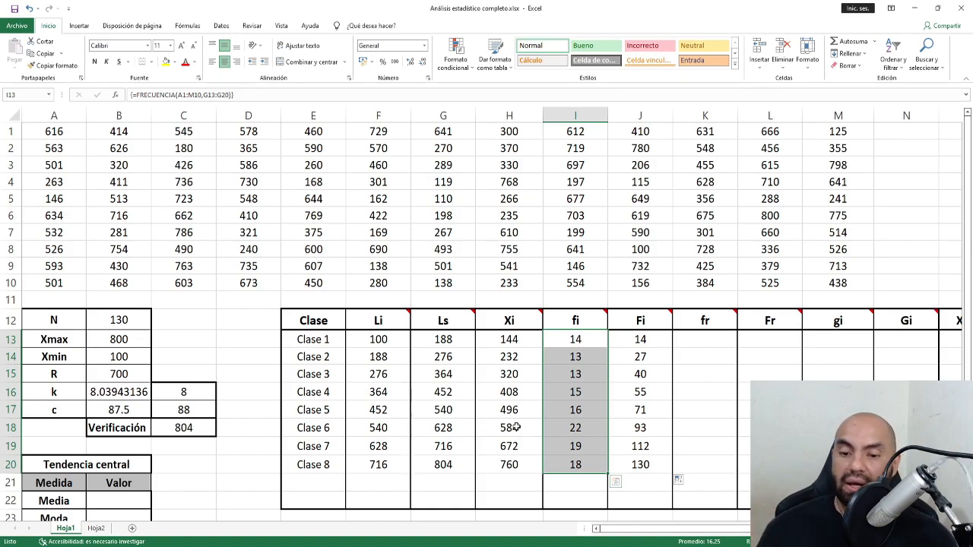
pyautogui.click(648, 466)
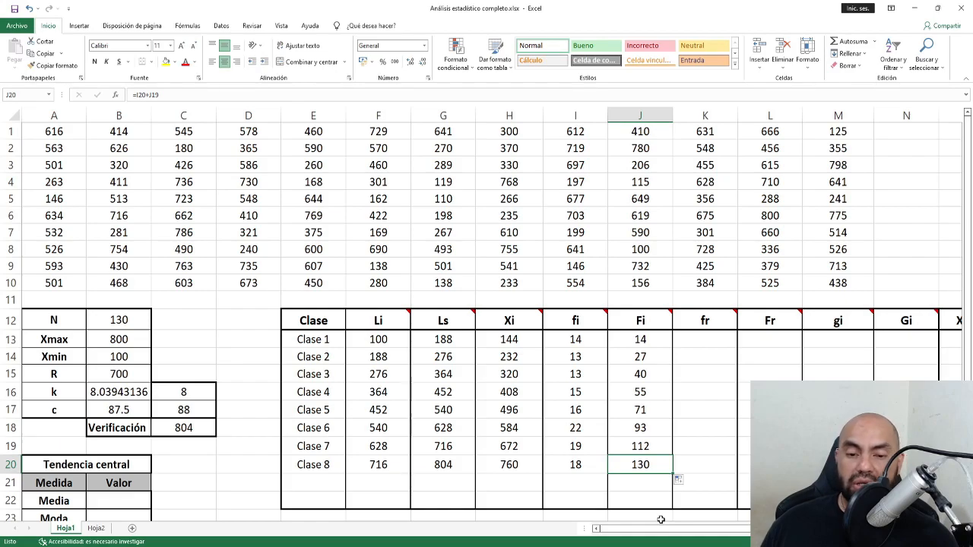
pyautogui.click(689, 344)
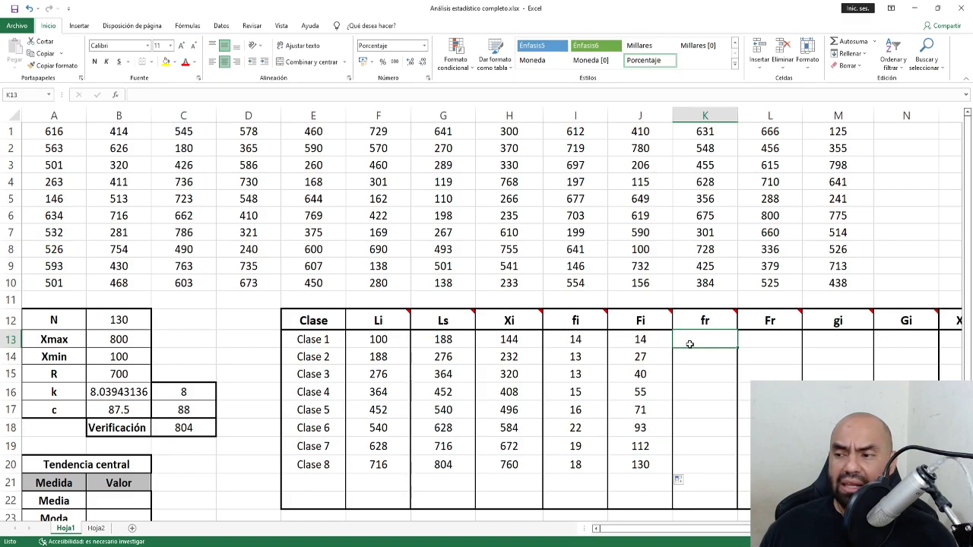
pyautogui.hotkey('alt', 'Tab')
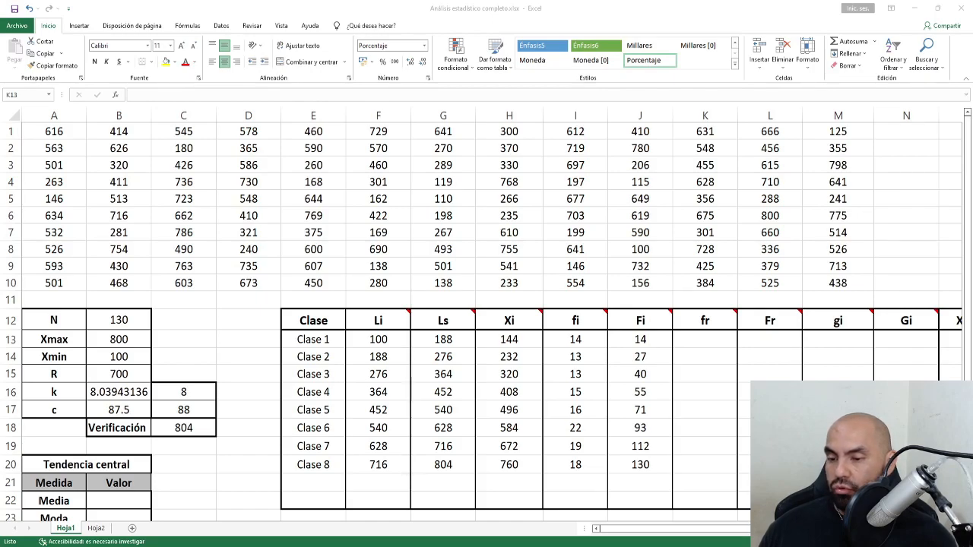
pyautogui.hotkey('alt', 'Tab')
pyautogui.click(230, 194)
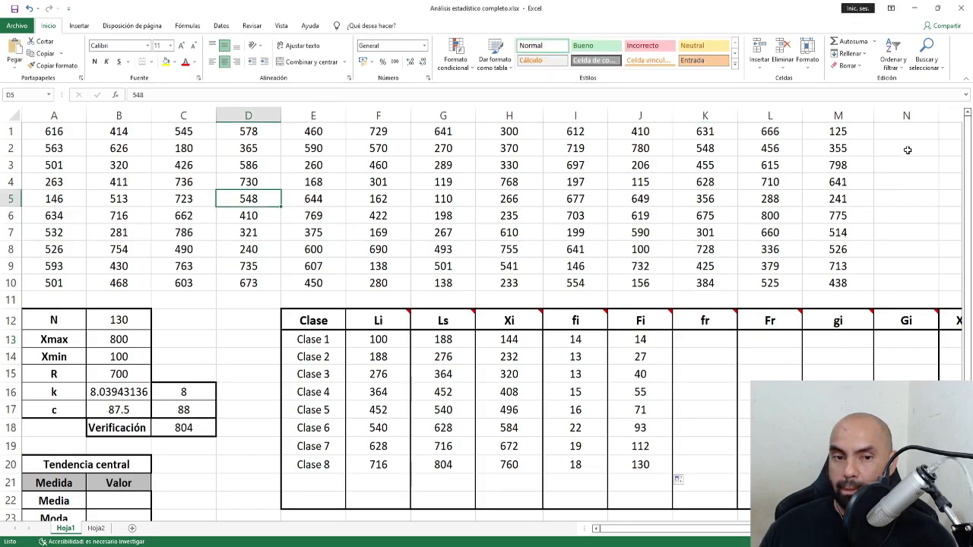
pyautogui.click(866, 168)
# Paste the fr = fi/N and gi=fr*360 formula image and place it above the table.
pyautogui.hotkey('ctrl', 'v')
pyautogui.moveTo(871, 169); pyautogui.dragTo(241, 178)
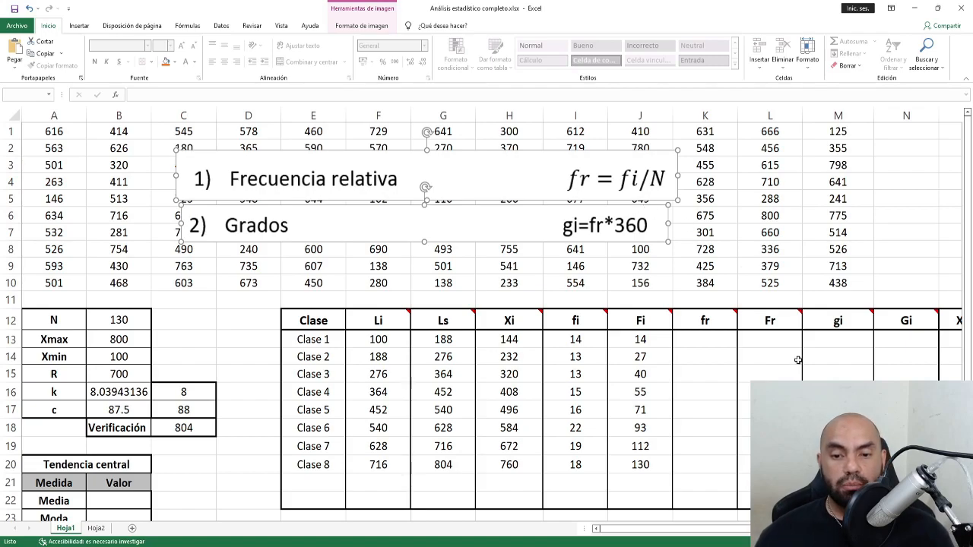
pyautogui.click(722, 345)
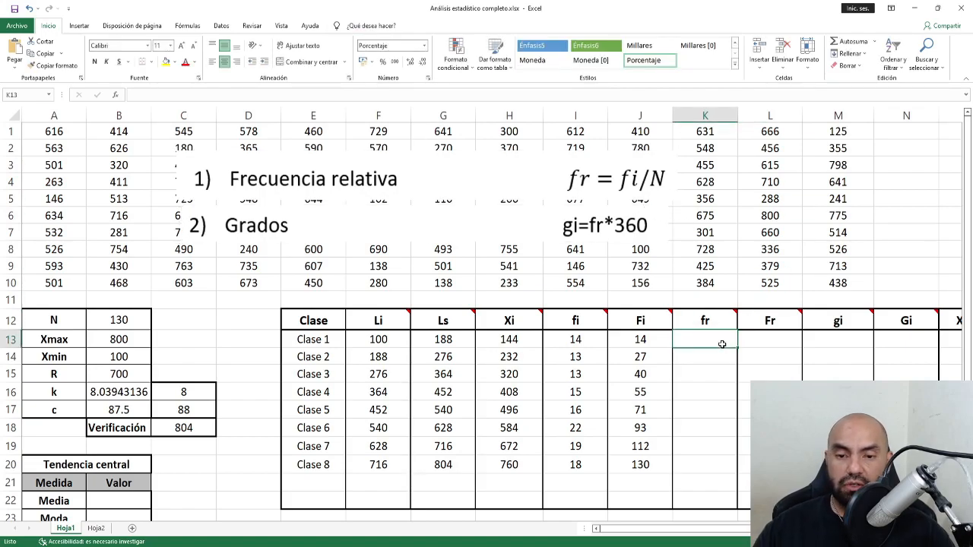
# Enter =I13/$B$12 in K13 so the first fr cell shows 10.77%, then fill it down.
pyautogui.write('=')
pyautogui.click(580, 339)
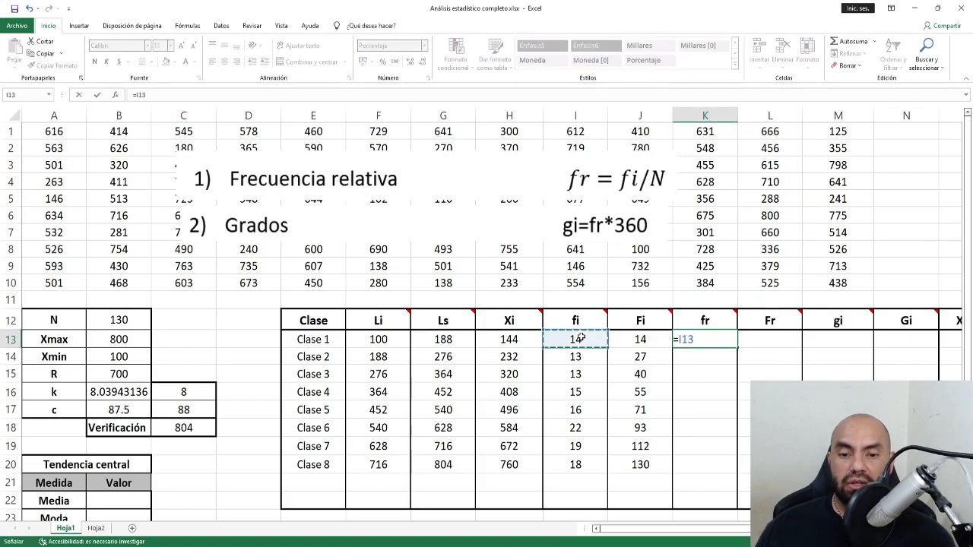
pyautogui.write('/')
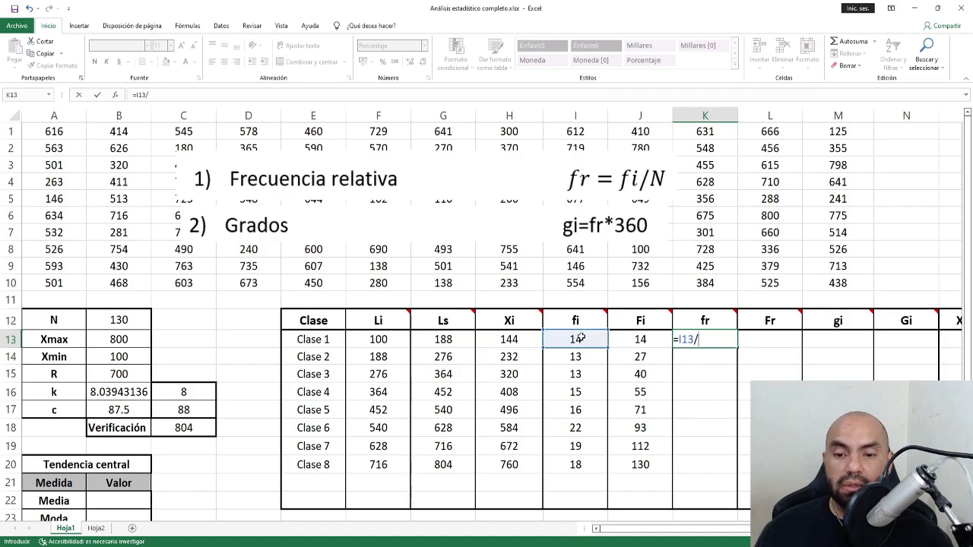
pyautogui.click(106, 320)
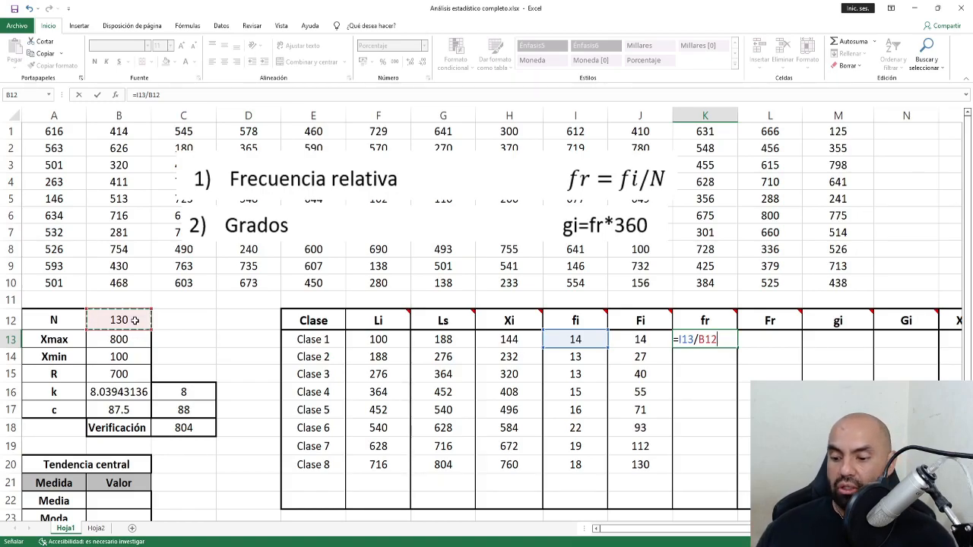
pyautogui.press('F4')
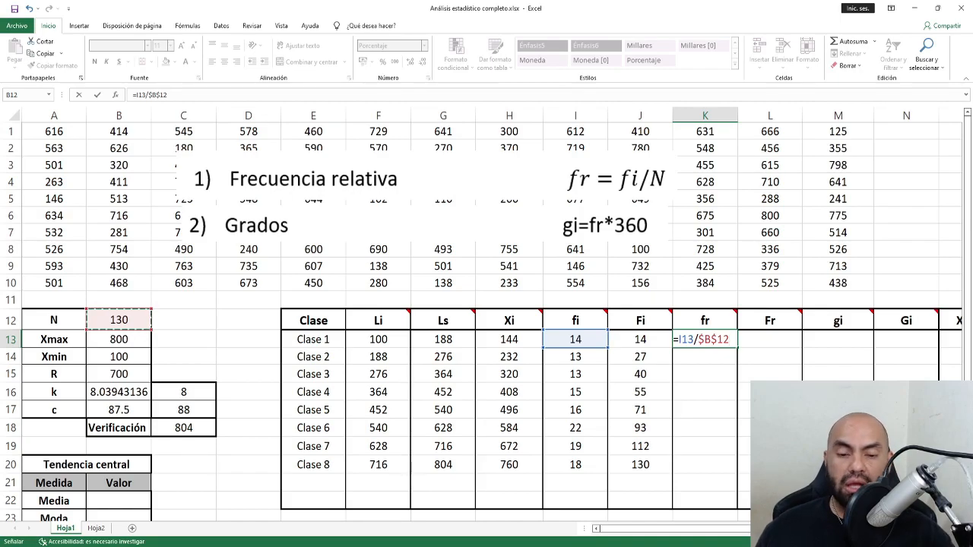
pyautogui.hotkey('ctrl', 'Return')
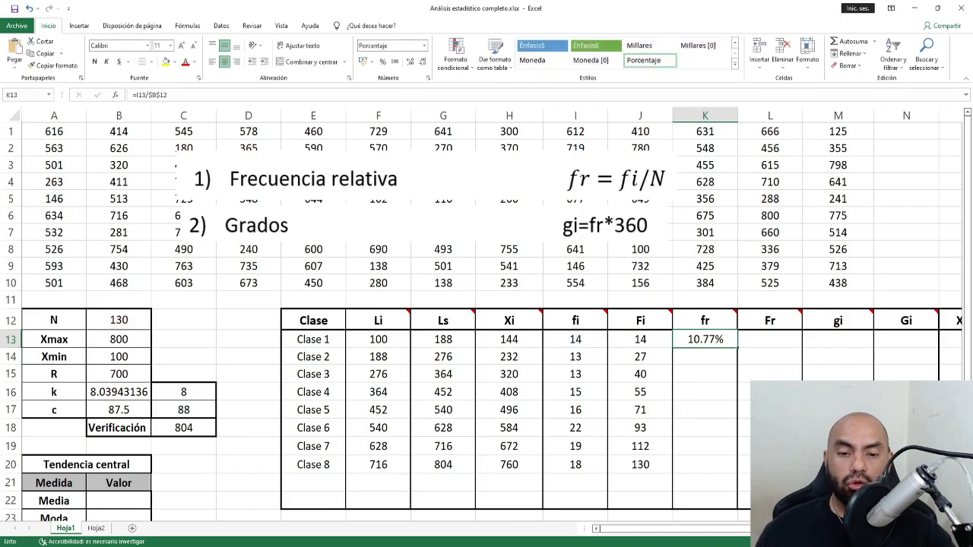
pyautogui.doubleClick(736, 348)
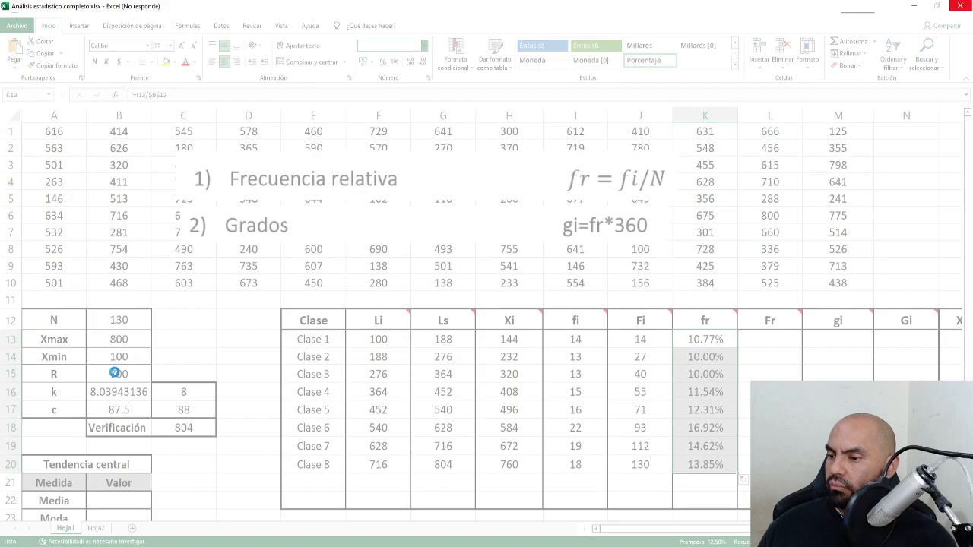
# Show the fr values K13:K20 in General format, as decimals from 0.10769231 to 0.13846154.
pyautogui.click(424, 47)
pyautogui.click(418, 64)
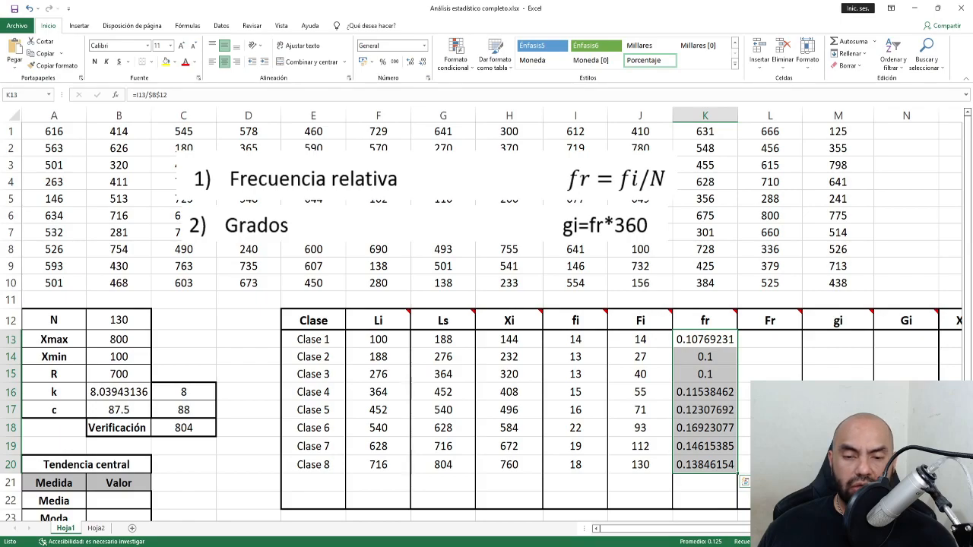
pyautogui.moveTo(707, 340); pyautogui.dragTo(707, 461)
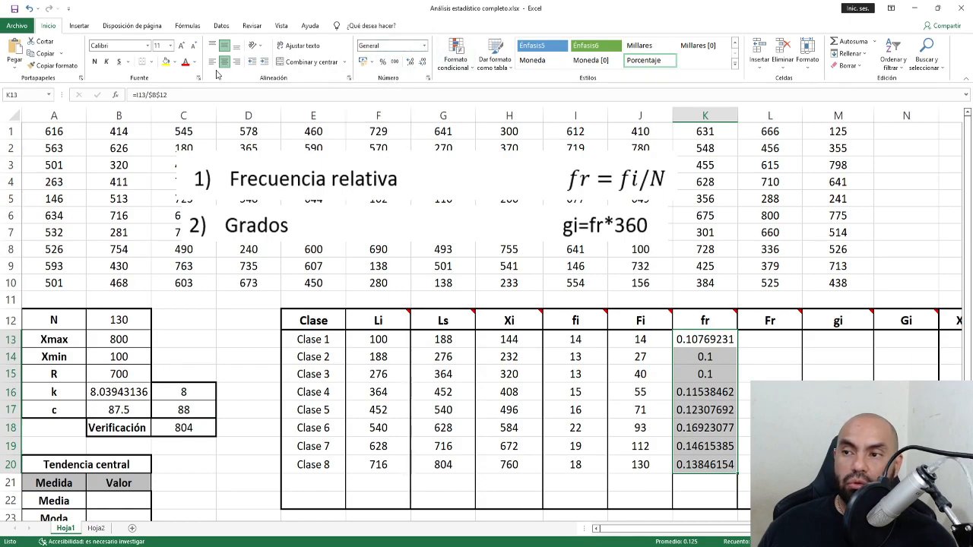
# Format the fr column as two-decimal percentages, 10.77% to 13.85%.
pyautogui.click(383, 64)
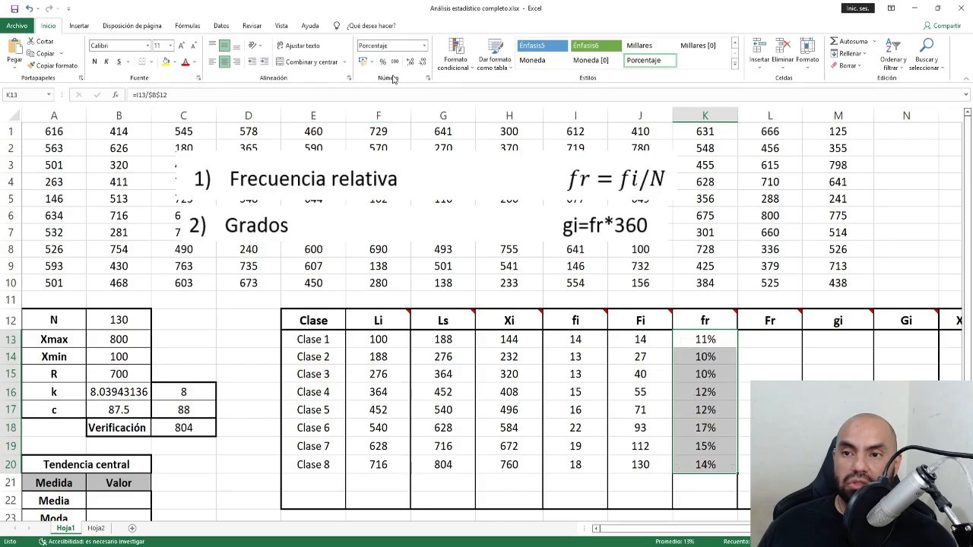
pyautogui.click(410, 63)
pyautogui.click(410, 64)
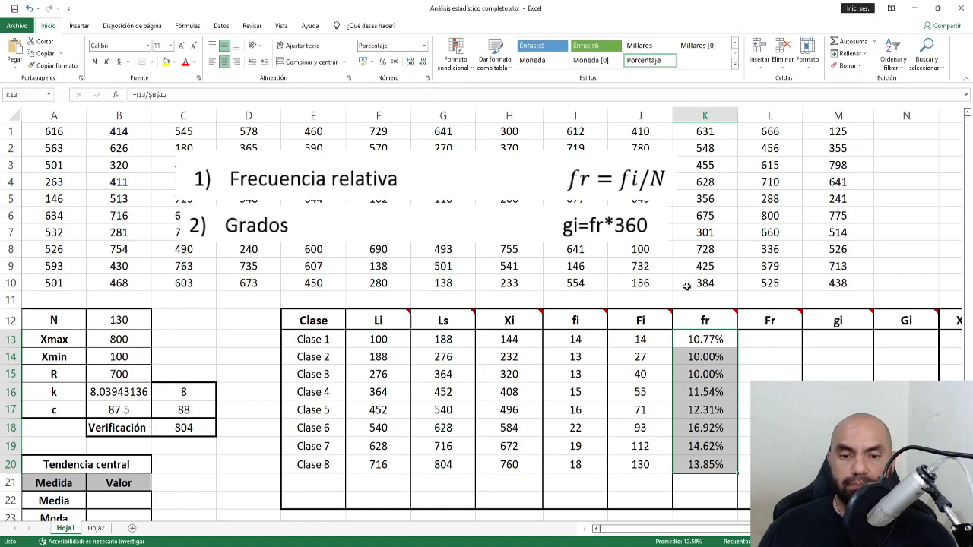
pyautogui.click(766, 341)
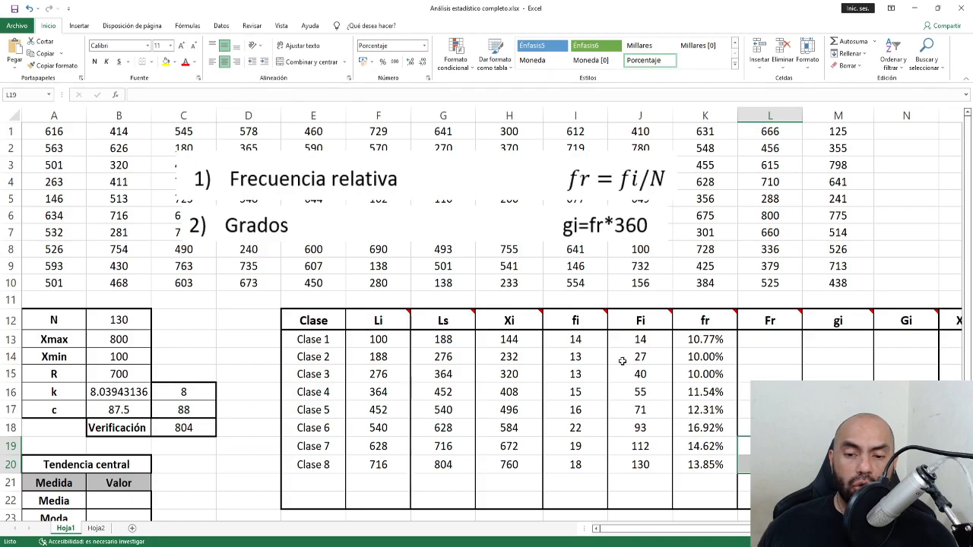
# Inspect the Fi formulas in J13:J20 and undo an accidental overwrite, keeping Fi at 14 to 130.
pyautogui.click(642, 341)
pyautogui.moveTo(642, 341); pyautogui.dragTo(641, 465)
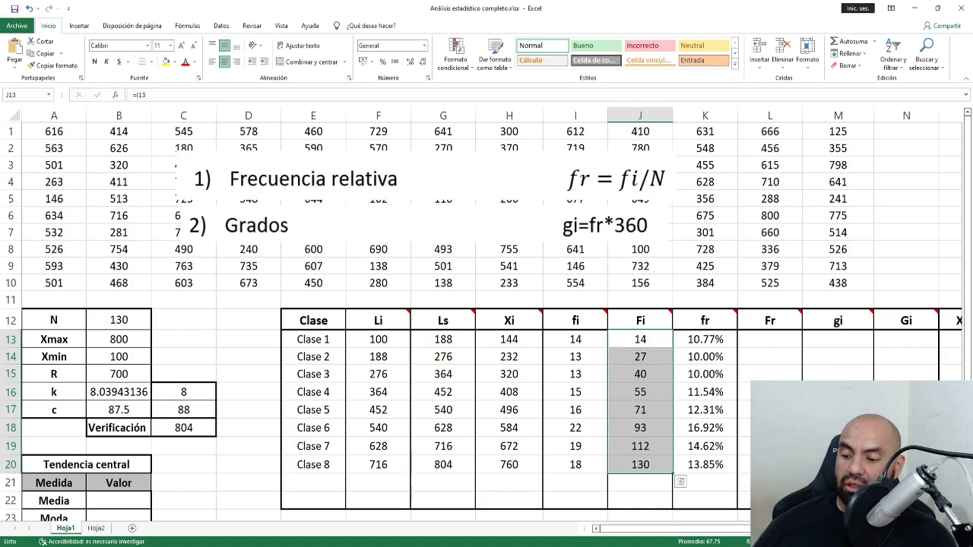
pyautogui.click(651, 410)
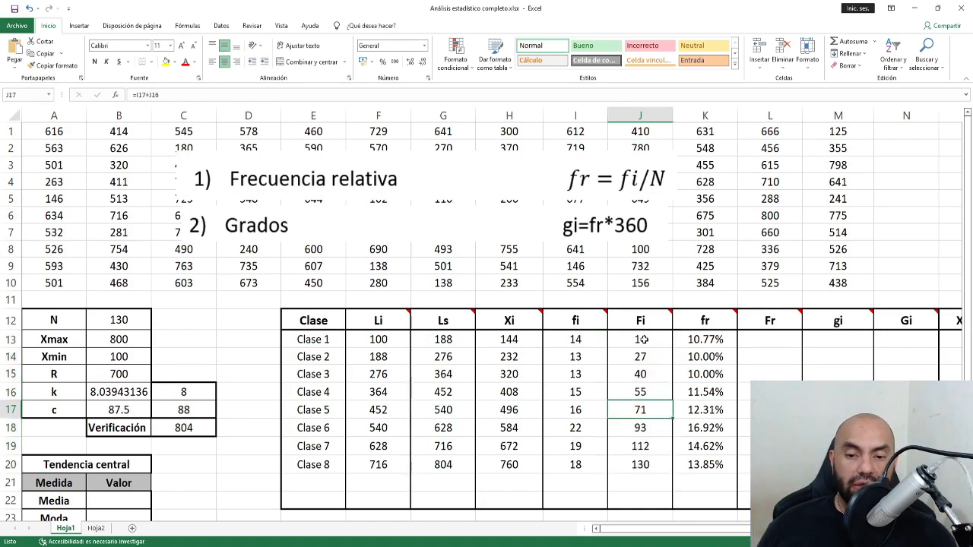
pyautogui.click(643, 340)
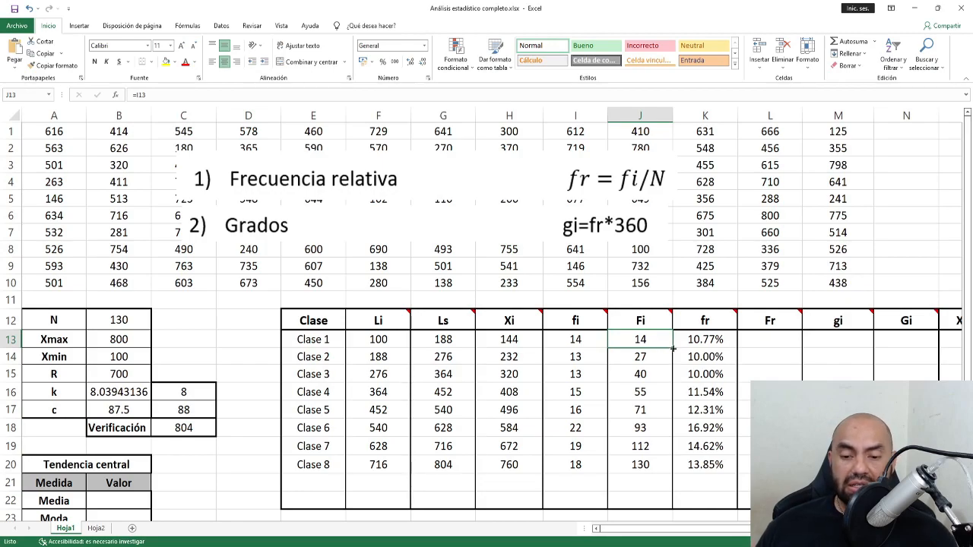
pyautogui.moveTo(672, 348); pyautogui.dragTo(659, 474)
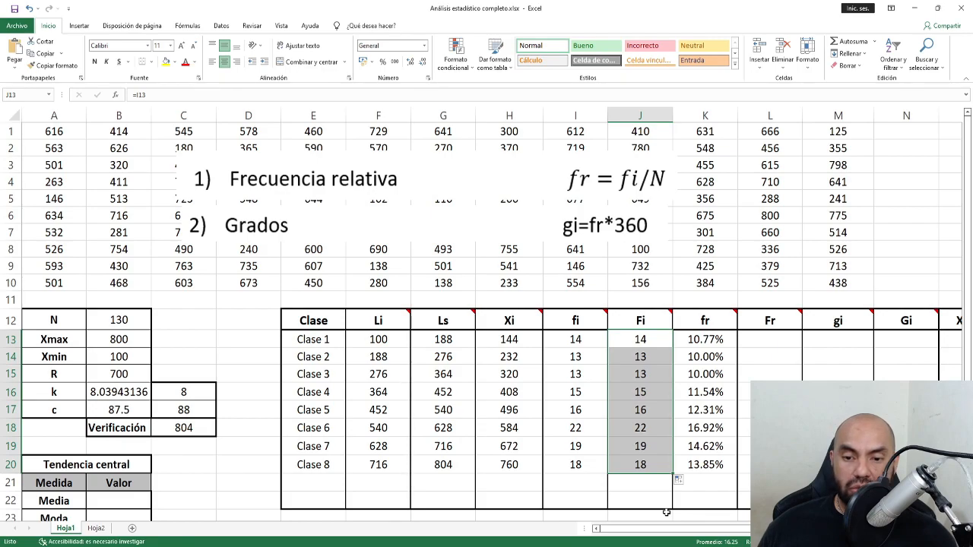
pyautogui.moveTo(585, 346); pyautogui.dragTo(582, 465)
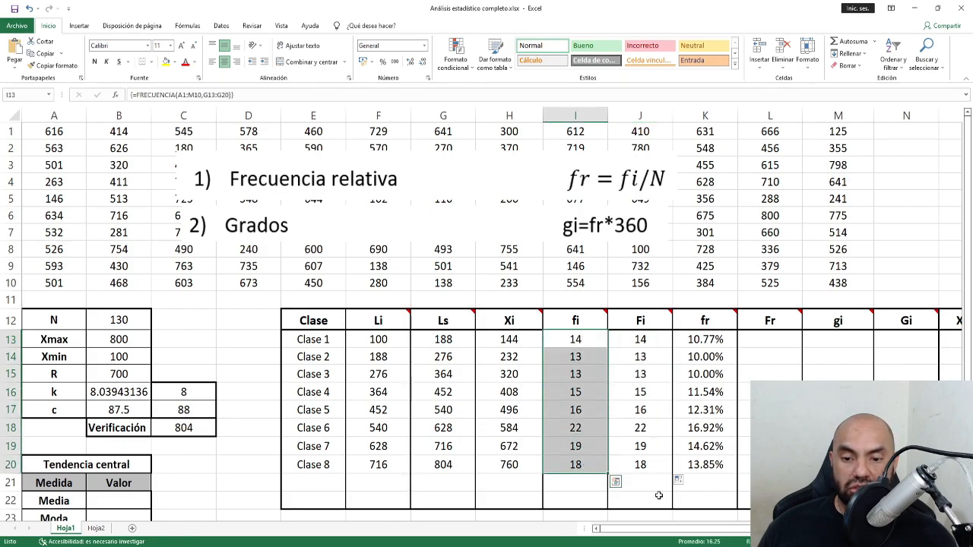
pyautogui.click(644, 463)
pyautogui.hotkey('ctrl', 'z')
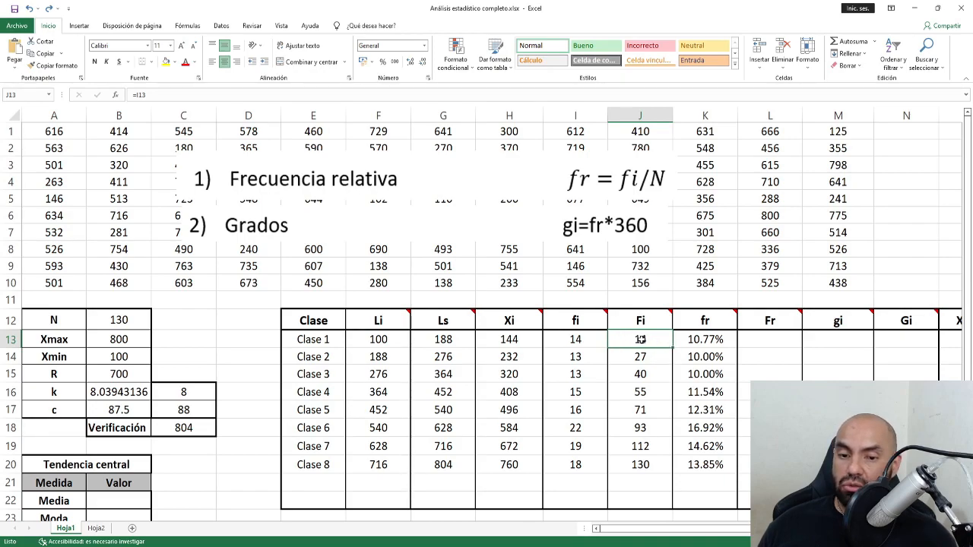
pyautogui.moveTo(641, 339); pyautogui.dragTo(642, 465)
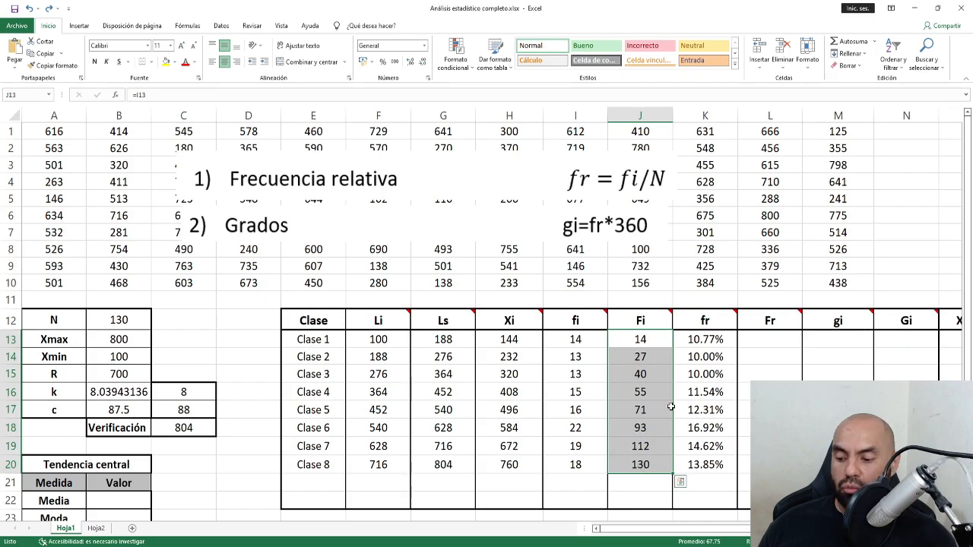
# Copy the cumulative Fi formulas J13:J20 into the Fr column starting at L13.
pyautogui.rightClick(643, 376)
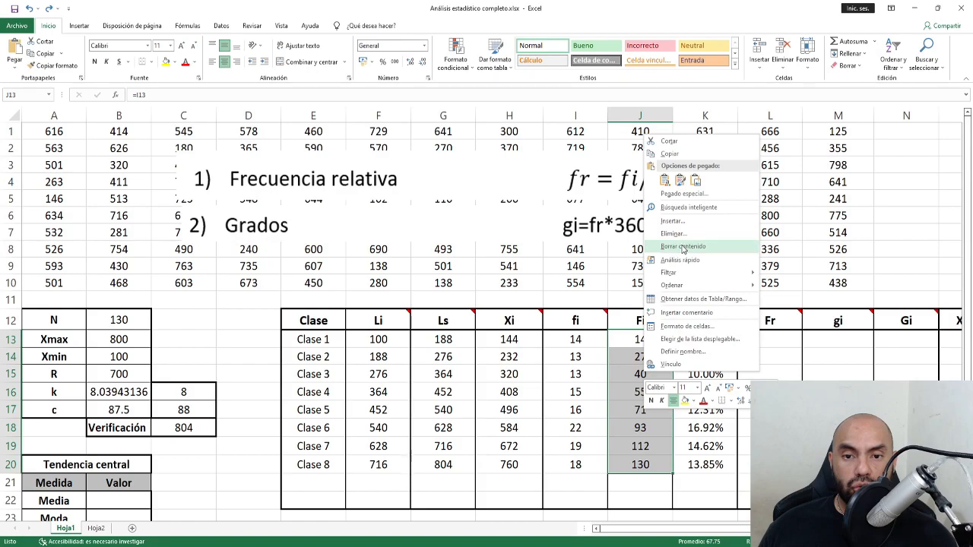
pyautogui.click(672, 154)
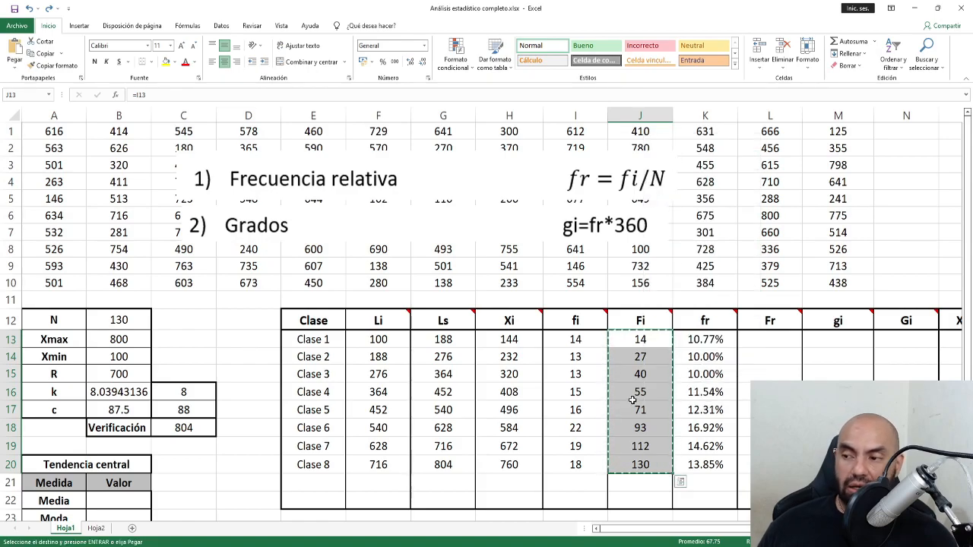
pyautogui.click(769, 342)
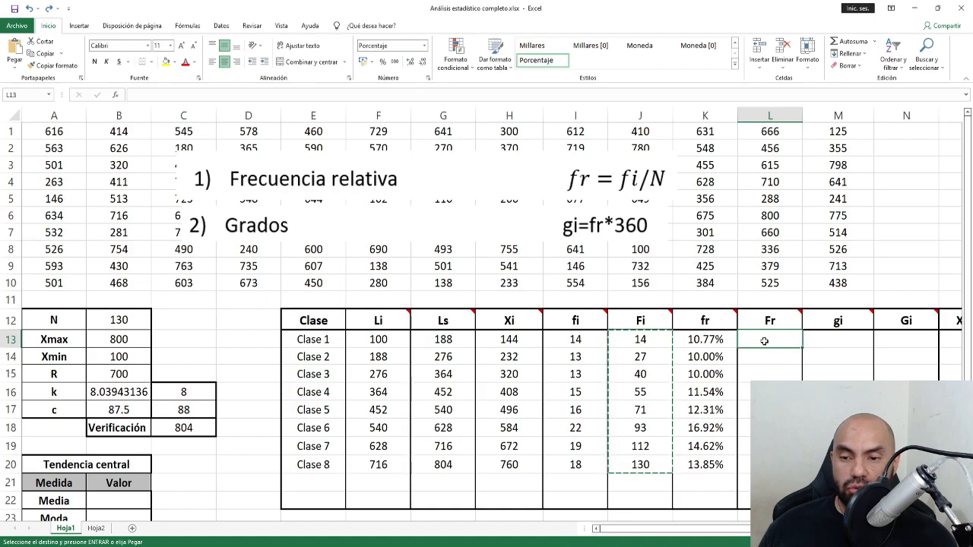
pyautogui.rightClick(763, 340)
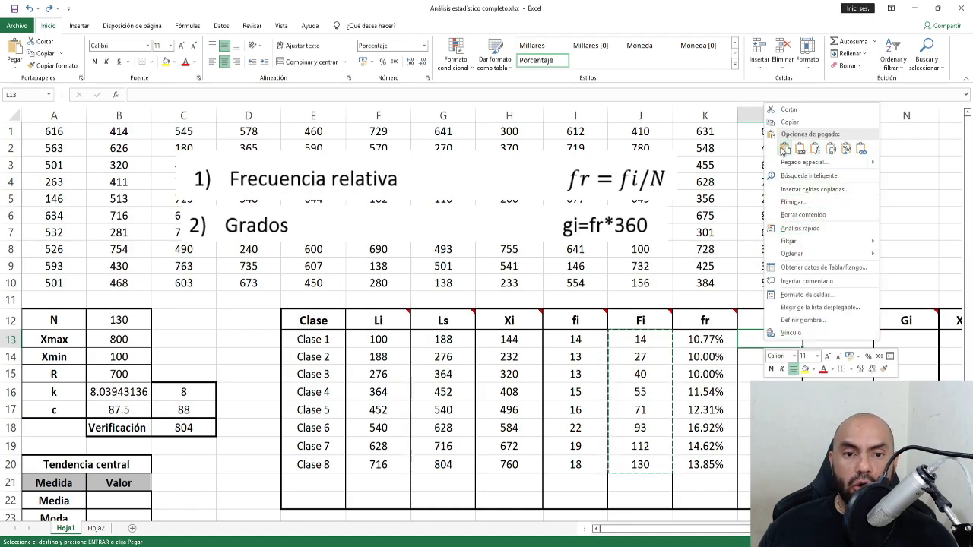
pyautogui.click(785, 148)
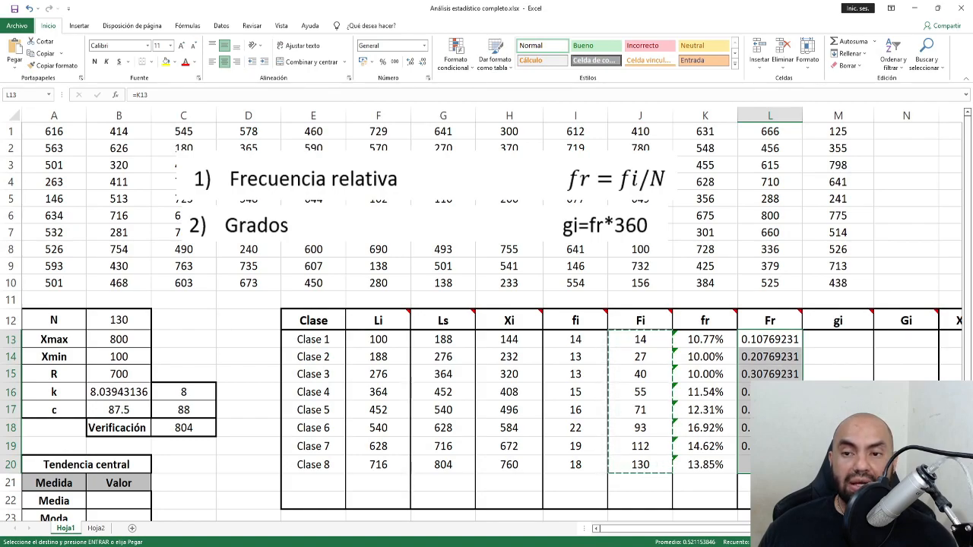
# Format Fr as two-decimal percentages, rising from 10.77% to 100.00%.
pyautogui.click(383, 62)
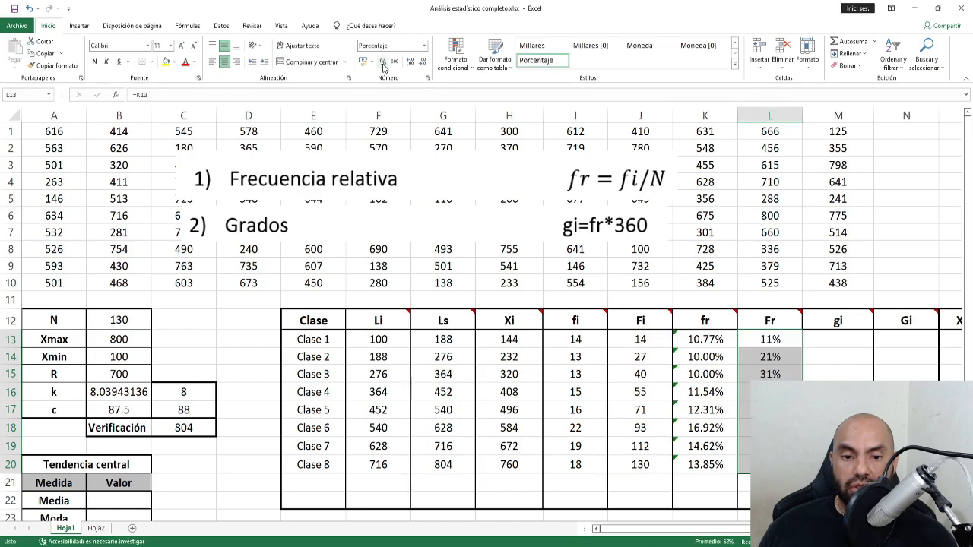
pyautogui.click(411, 61)
pyautogui.click(411, 62)
pyautogui.moveTo(722, 528); pyautogui.dragTo(788, 528)
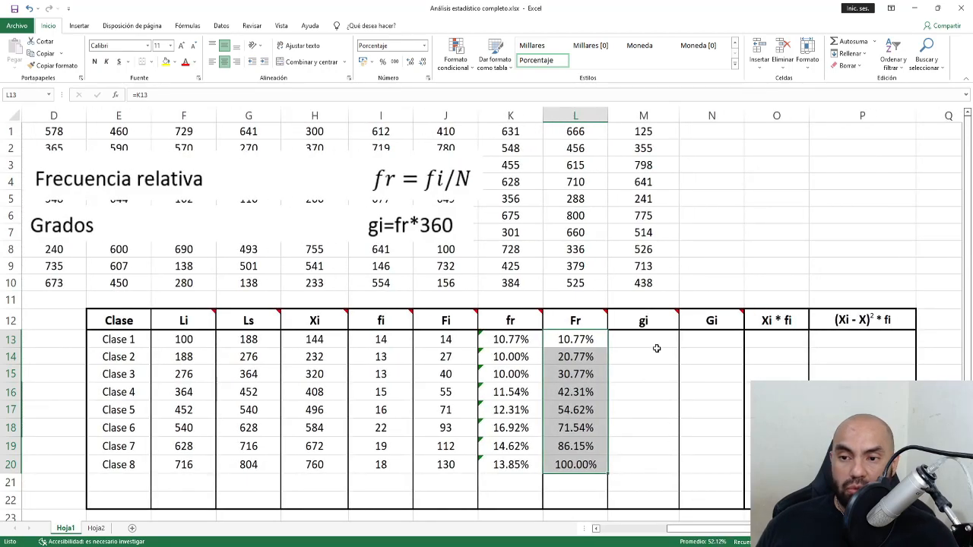
pyautogui.click(253, 190)
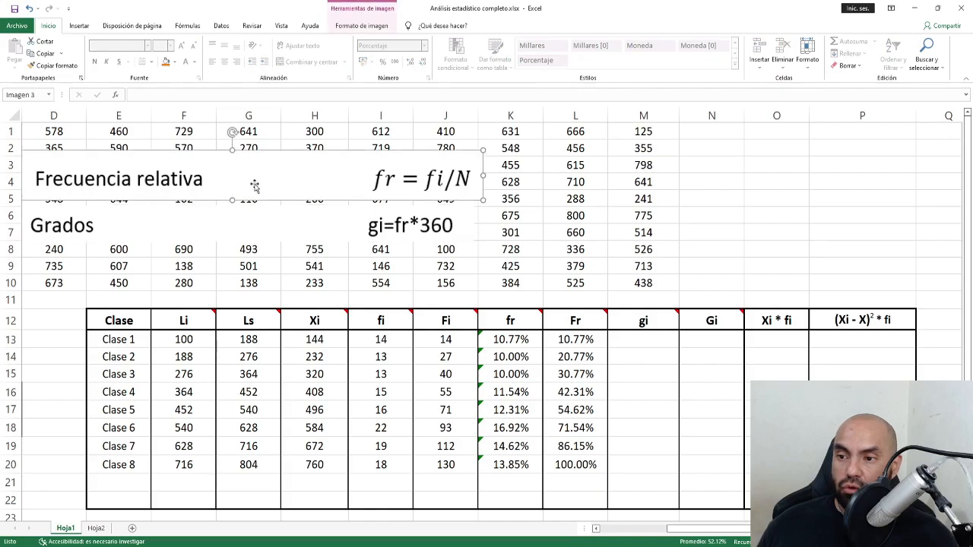
# Nudge the Grados gi=fr*360 picture right so its 2) numbering is visible.
pyautogui.click(253, 221)
pyautogui.moveTo(120, 226); pyautogui.dragTo(188, 226)
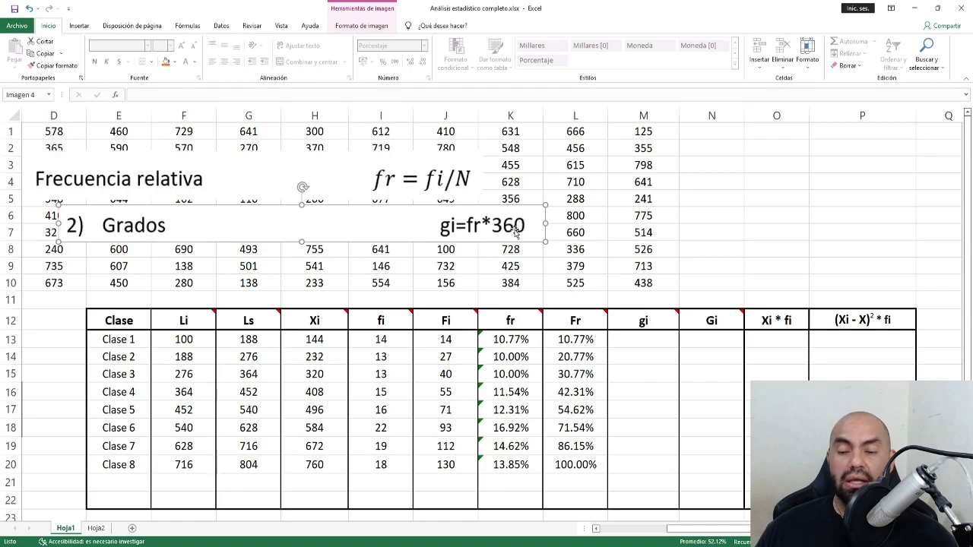
pyautogui.click(516, 340)
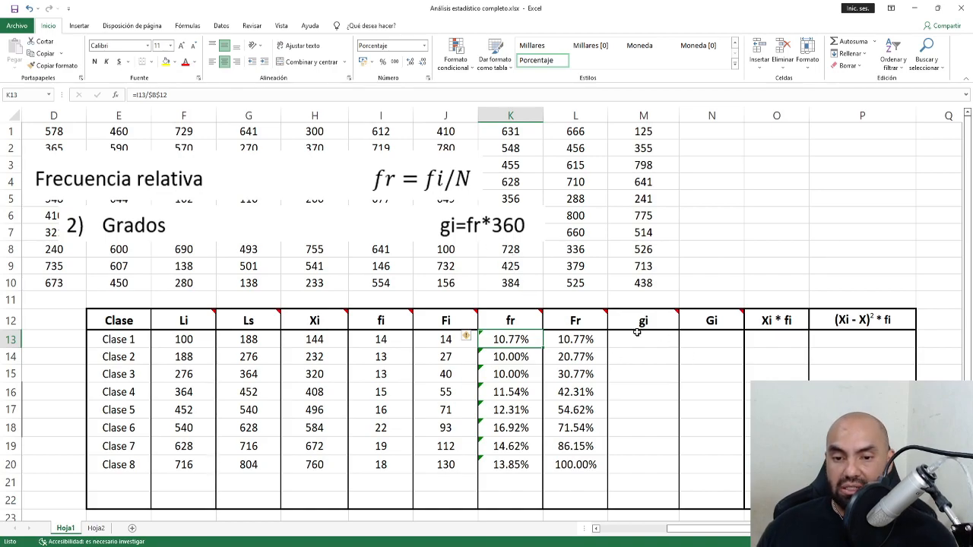
# Enter =K13*360 in M13 and fill it to Clase 8, giving 38.77 to 49.85 degrees.
pyautogui.click(636, 336)
pyautogui.write('=')
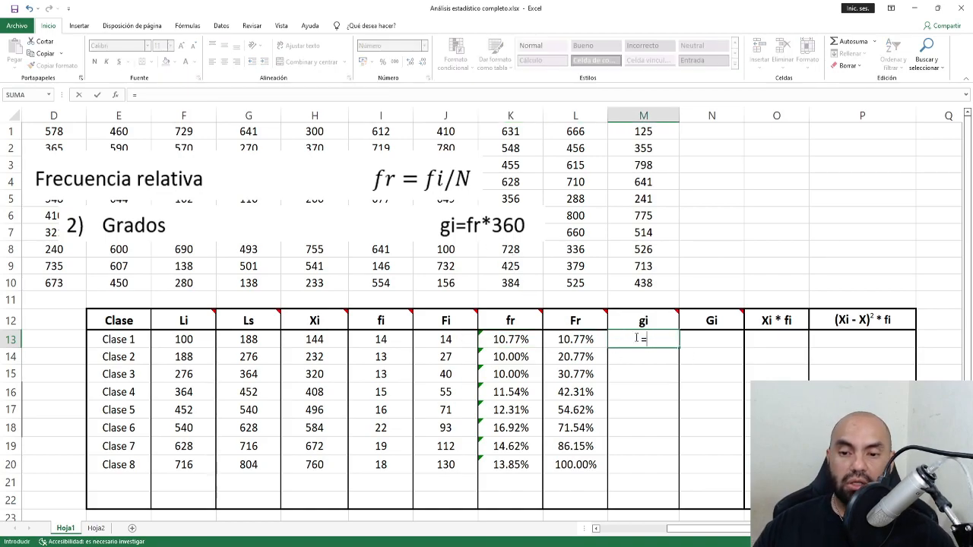
pyautogui.click(503, 340)
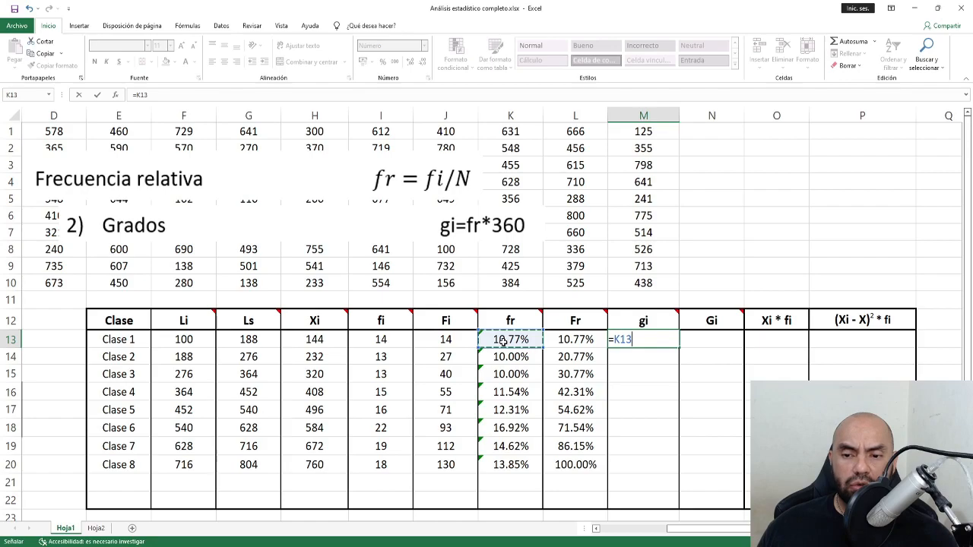
pyautogui.write('*360')
pyautogui.hotkey('ctrl', 'Return')
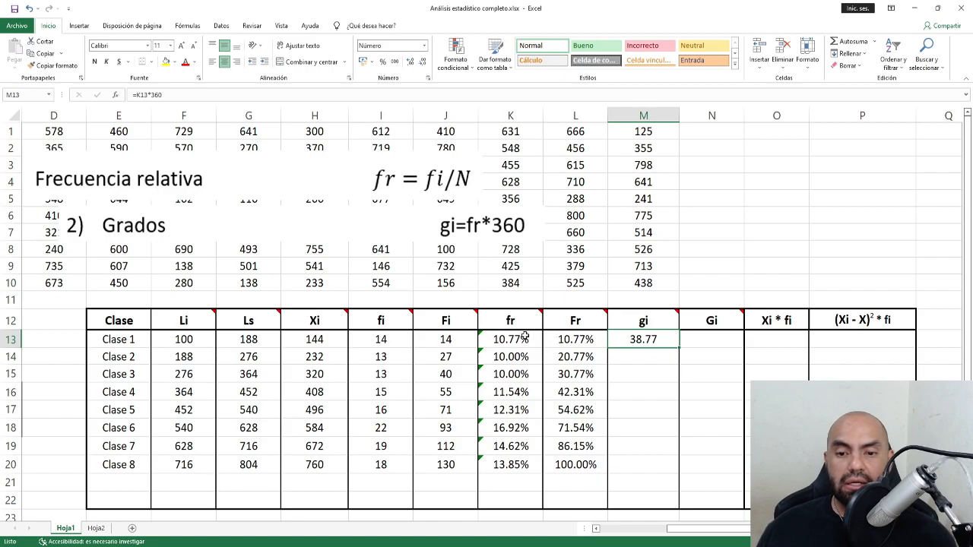
pyautogui.doubleClick(679, 346)
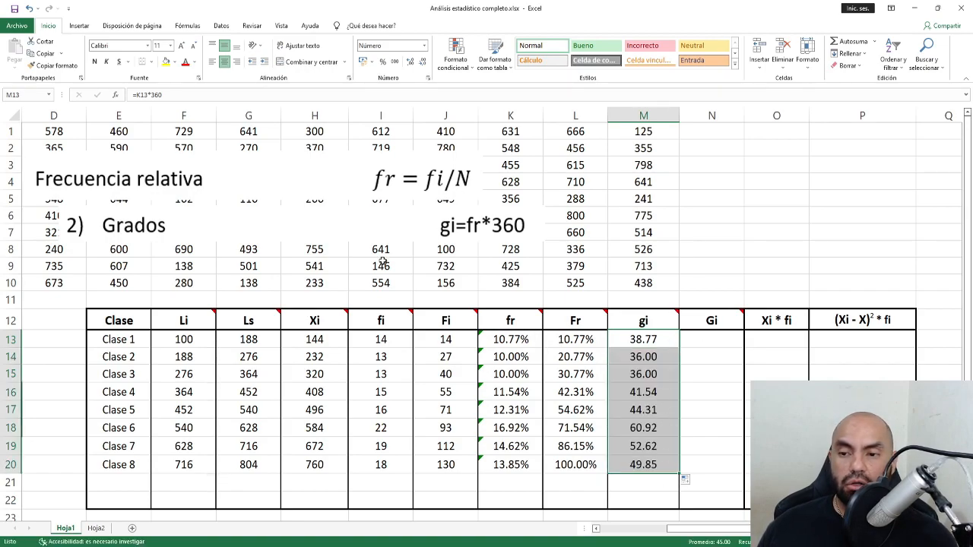
# Delete the Frecuencia relativa and Grados formula pictures.
pyautogui.click(372, 228)
pyautogui.keyDown('ctrl'); pyautogui.click(350, 192); pyautogui.keyUp('ctrl')
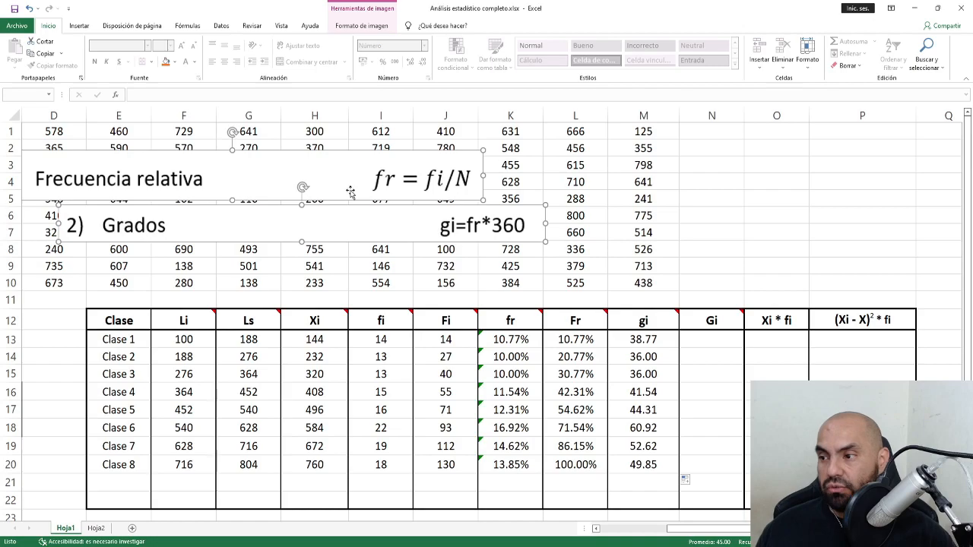
pyautogui.press('Delete')
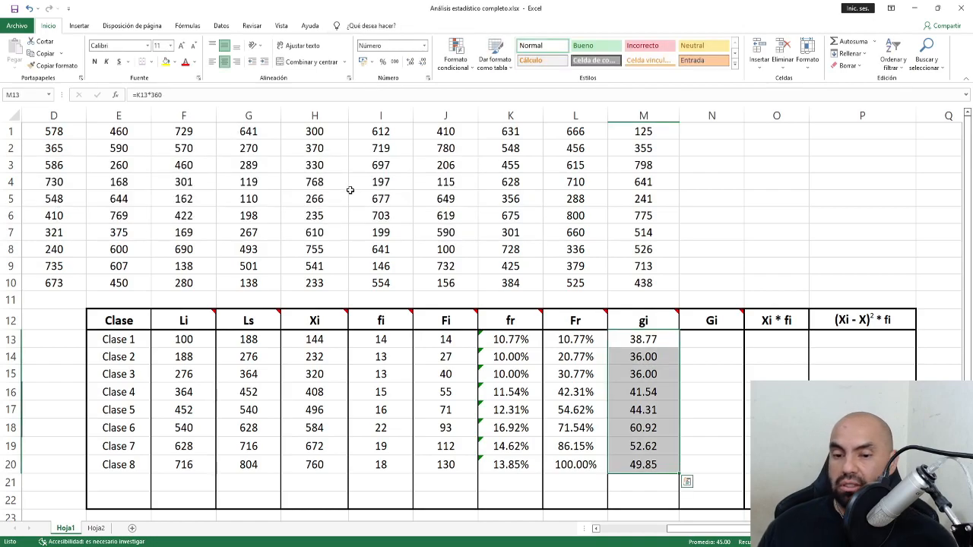
# Copy the cumulative Fi formulas into the Gi column starting at N13.
pyautogui.click(713, 342)
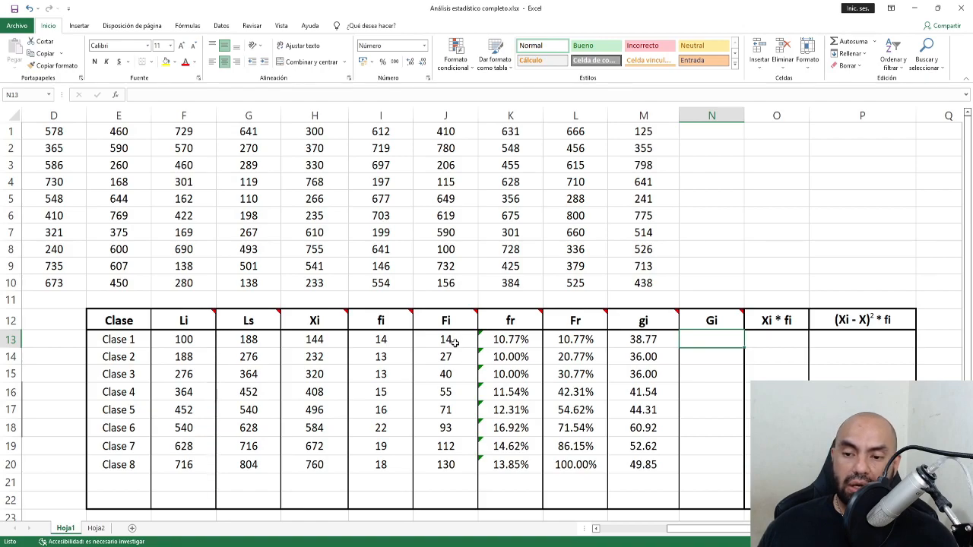
pyautogui.moveTo(575, 340); pyautogui.dragTo(588, 472)
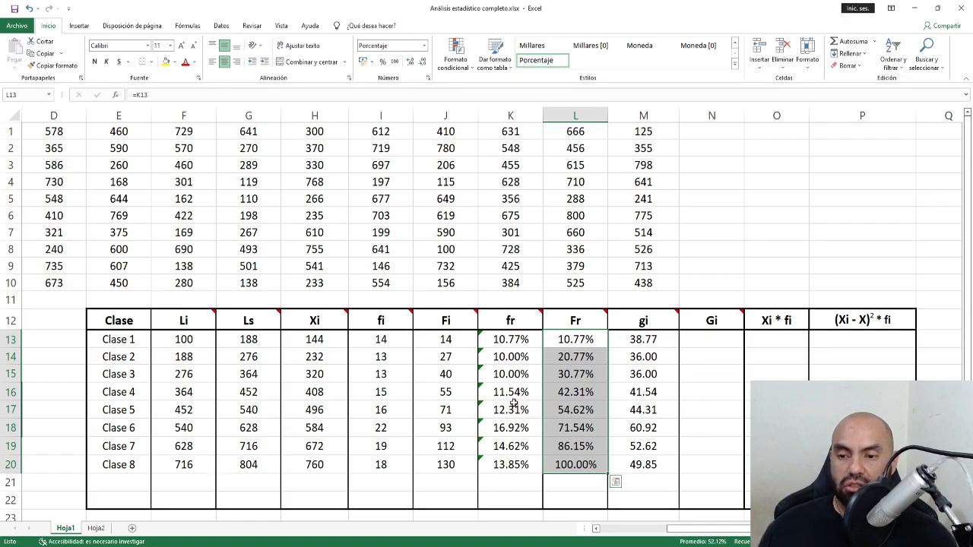
pyautogui.moveTo(427, 340); pyautogui.dragTo(430, 462)
pyautogui.hotkey('ctrl', 'c')
pyautogui.rightClick(464, 392)
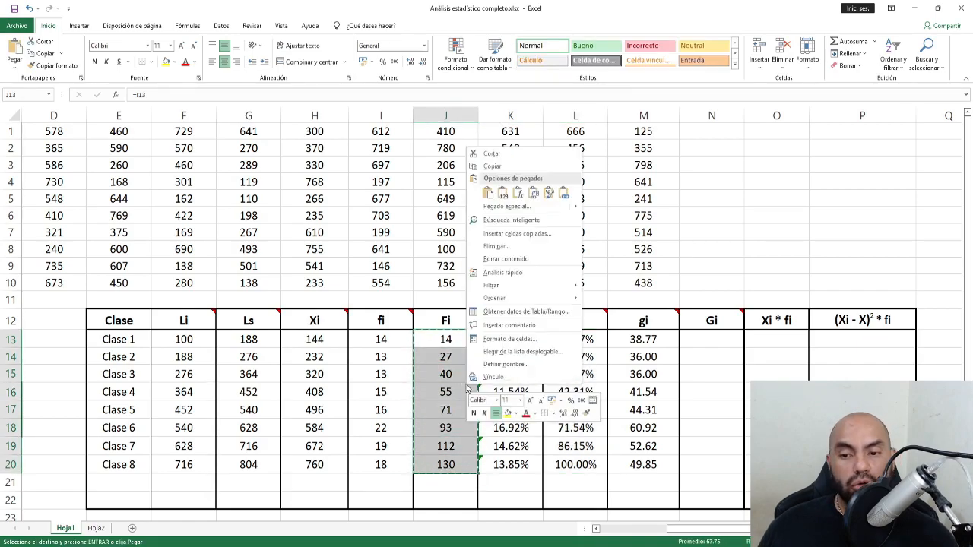
pyautogui.click(499, 164)
pyautogui.click(709, 339)
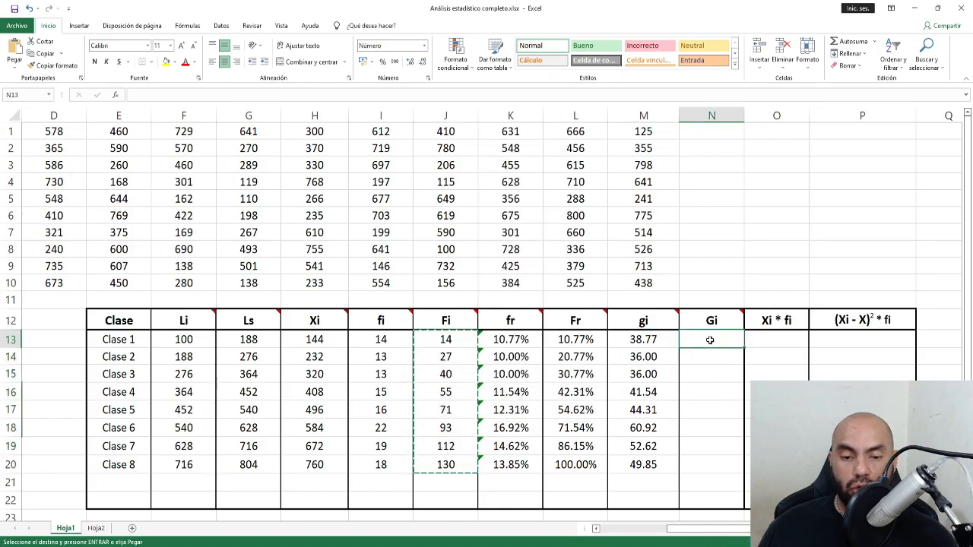
pyautogui.rightClick(703, 342)
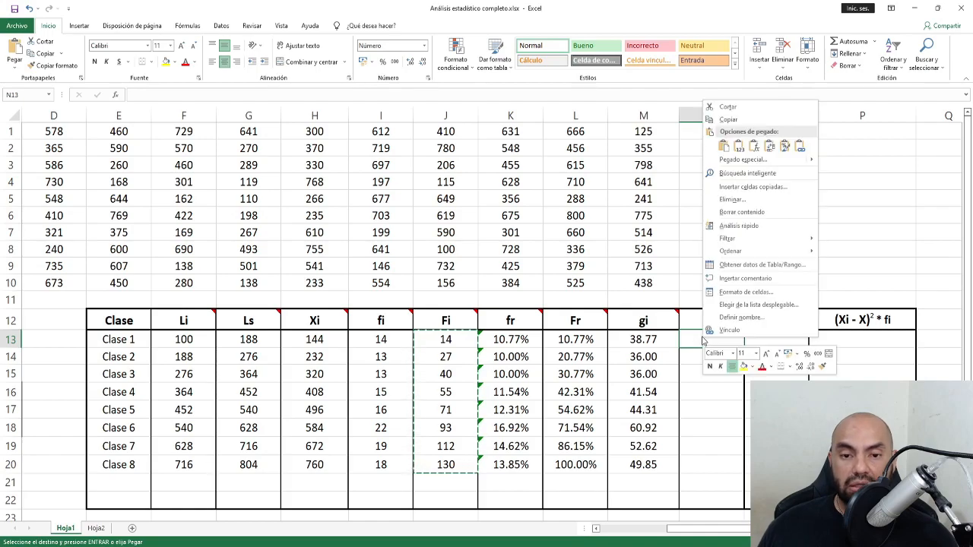
pyautogui.click(694, 342)
pyautogui.hotkey('ctrl', 'v')
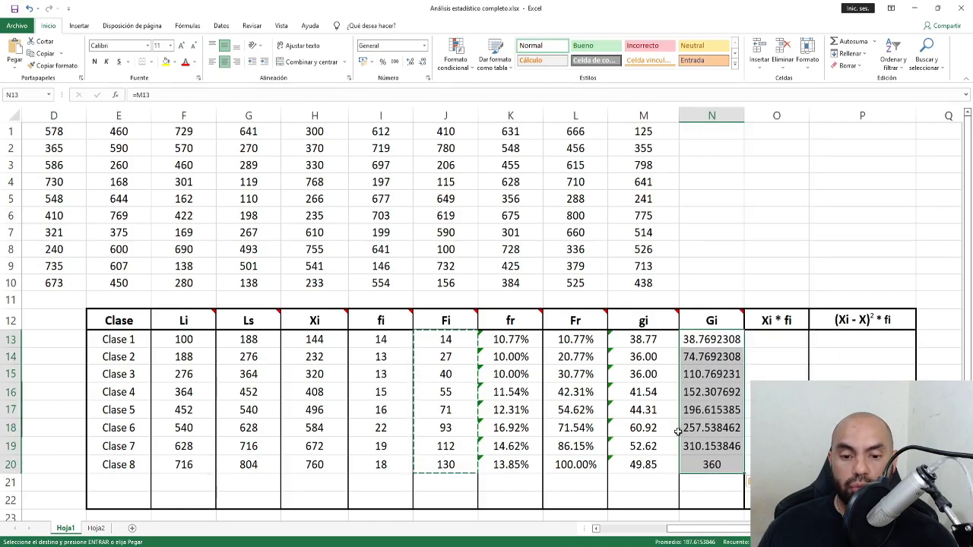
# Format Gi as numbers with two decimals, 38.77 up to 360.00.
pyautogui.click(410, 61)
pyautogui.click(421, 62)
pyautogui.click(420, 63)
pyautogui.click(420, 62)
pyautogui.click(420, 62)
pyautogui.click(420, 63)
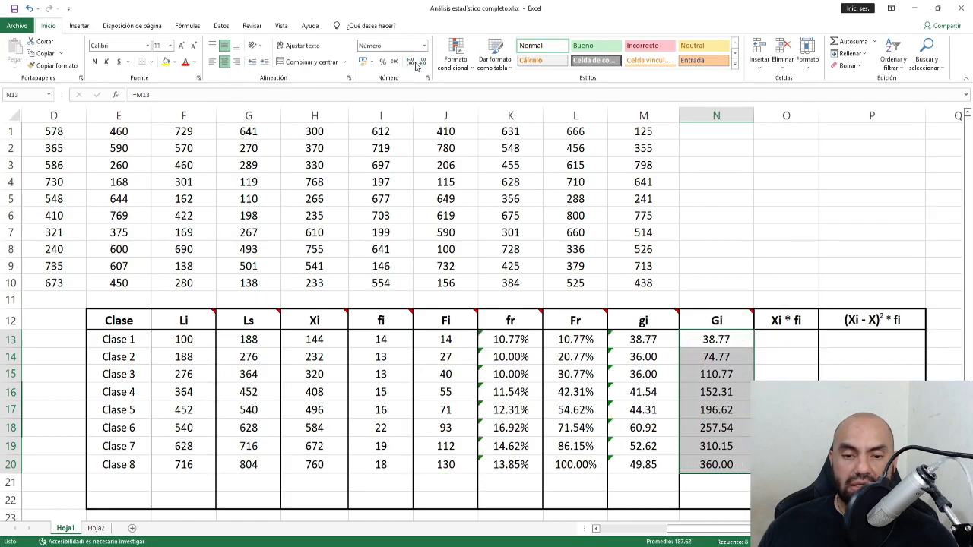
pyautogui.click(741, 347)
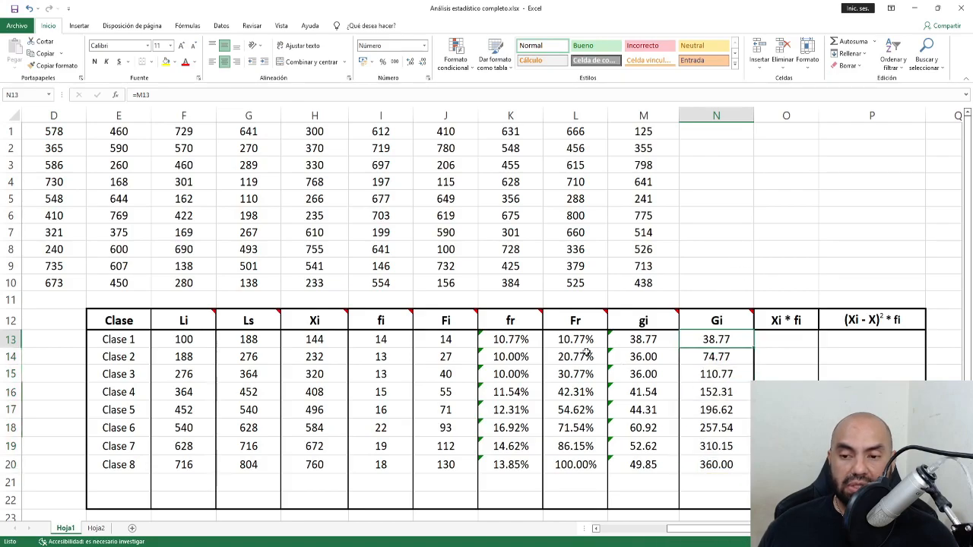
# Check the Clase 8 cumulative Fi formula.
pyautogui.moveTo(439, 323); pyautogui.dragTo(439, 467)
pyautogui.click(439, 468)
pyautogui.click(440, 468)
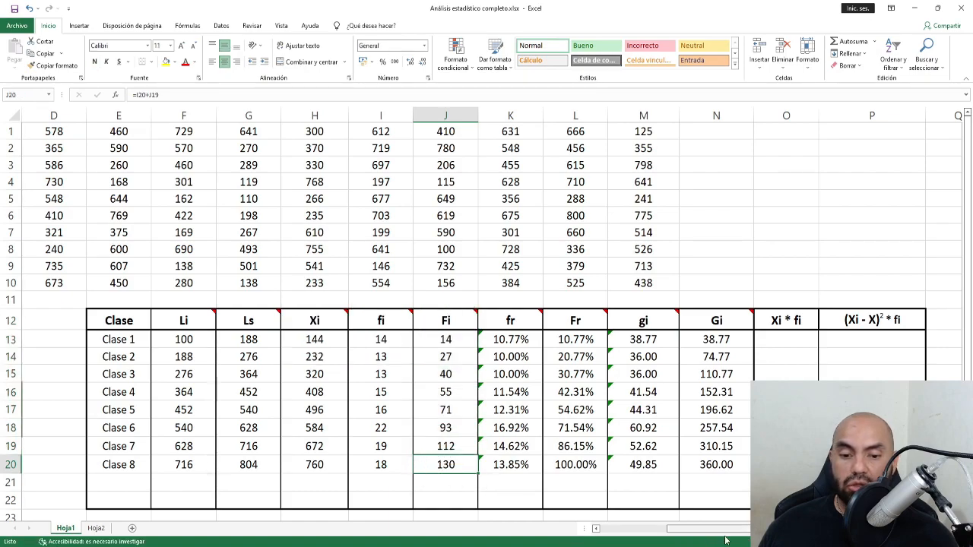
pyautogui.click(957, 528)
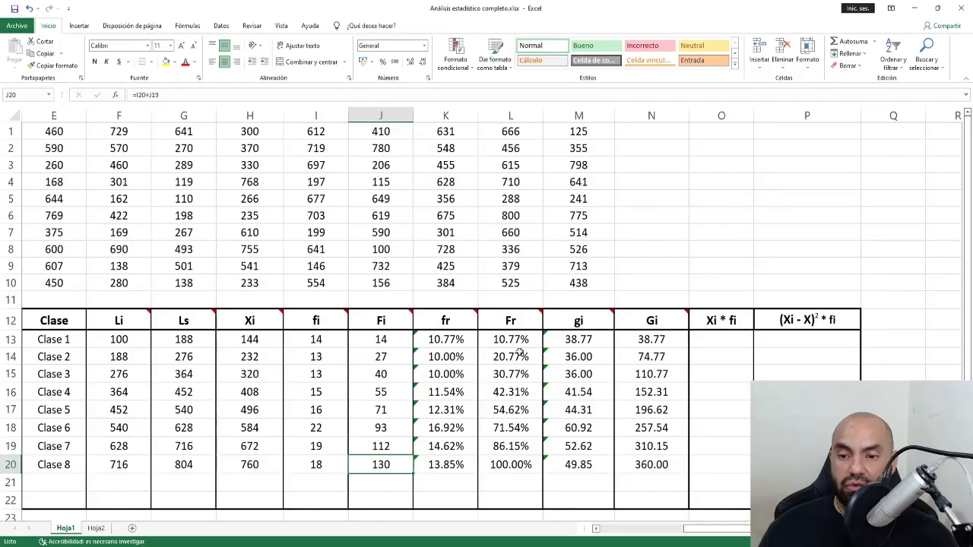
pyautogui.click(515, 466)
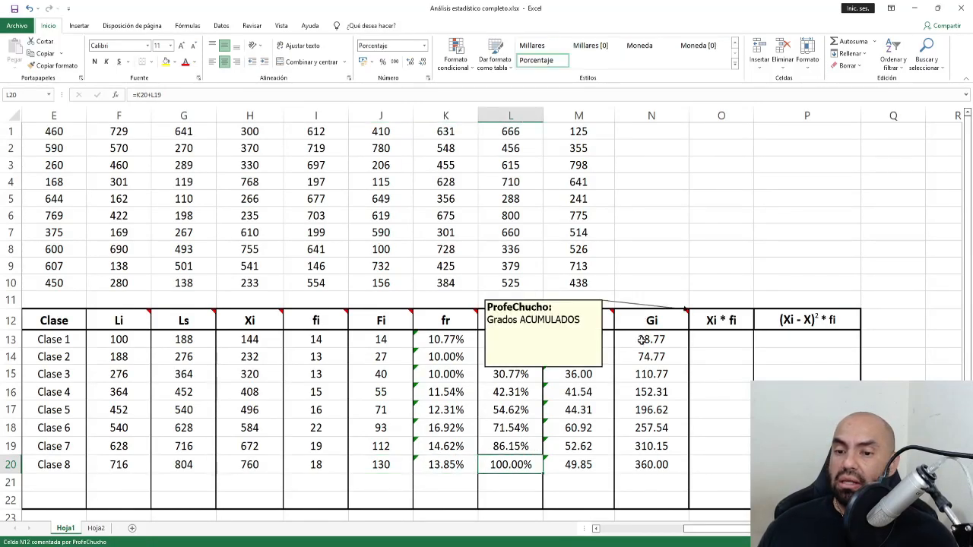
pyautogui.click(655, 465)
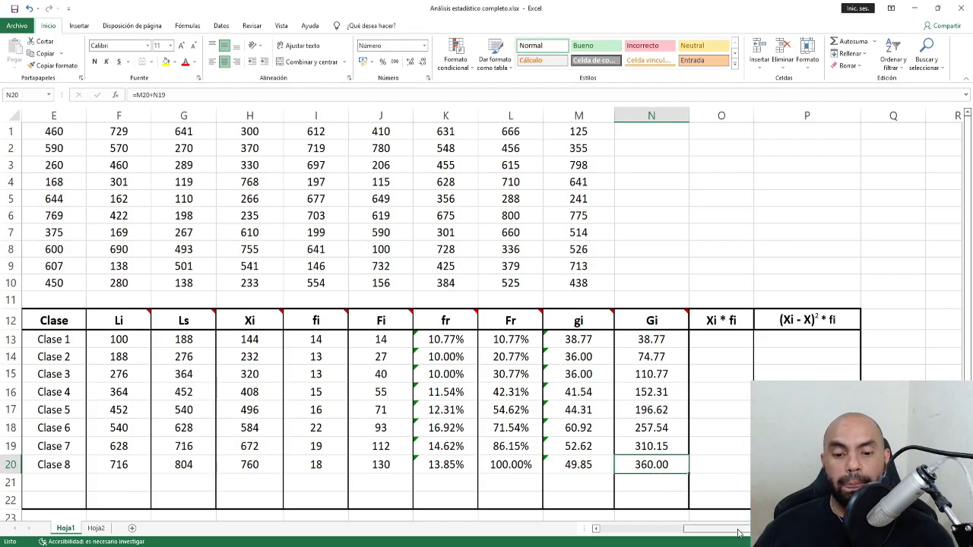
pyautogui.moveTo(740, 532); pyautogui.dragTo(620, 529)
pyautogui.moveTo(698, 530); pyautogui.dragTo(741, 530)
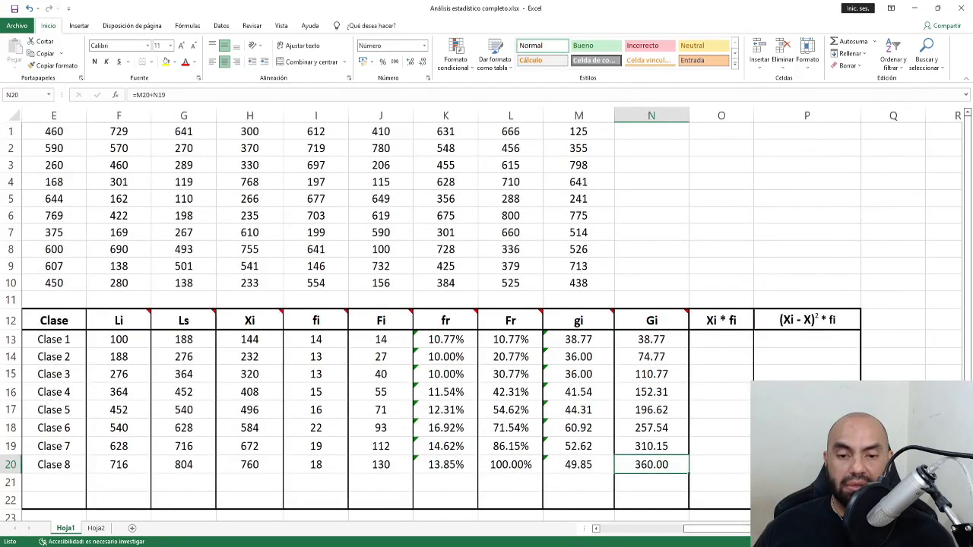
pyautogui.moveTo(725, 324); pyautogui.dragTo(722, 465)
pyautogui.moveTo(806, 324); pyautogui.dragTo(805, 465)
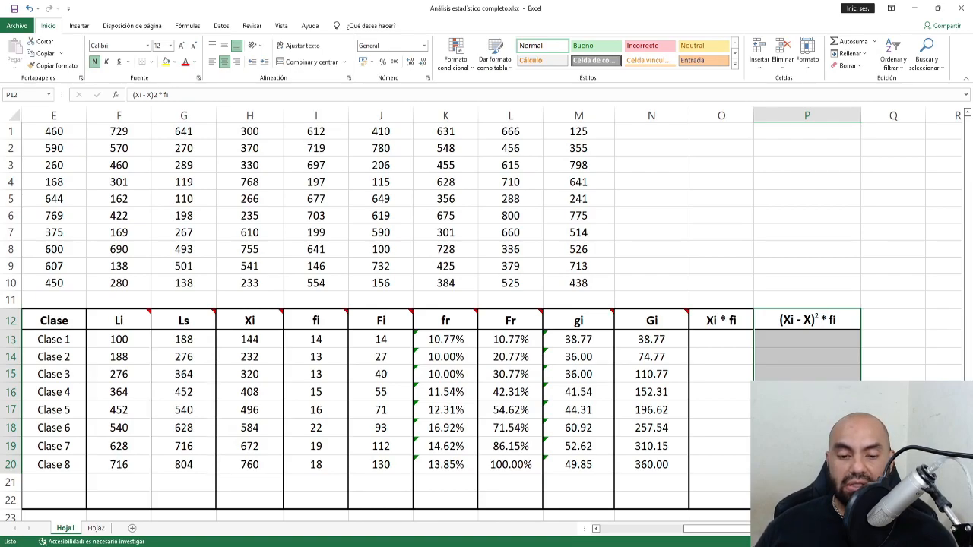
pyautogui.scroll(-1, 560, 366)
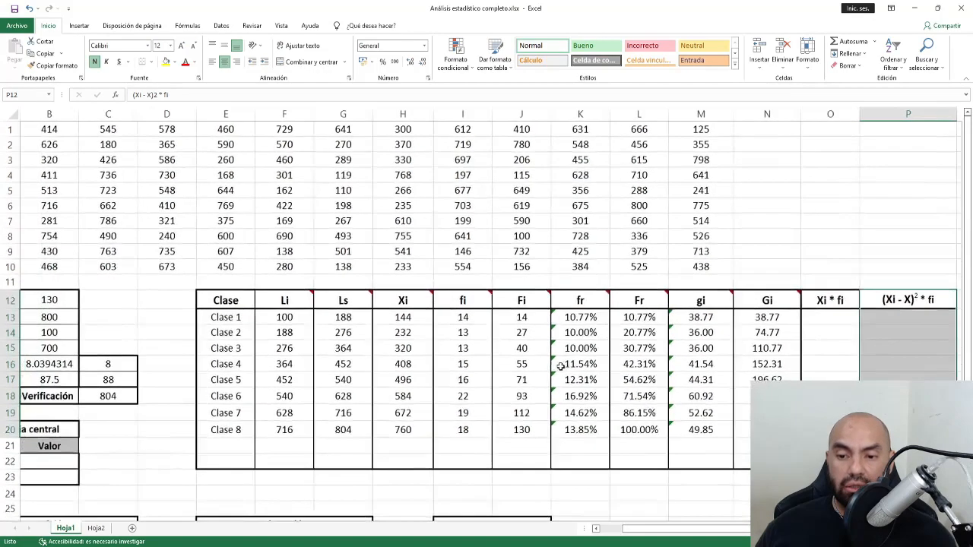
pyautogui.scroll(-1, 560, 366)
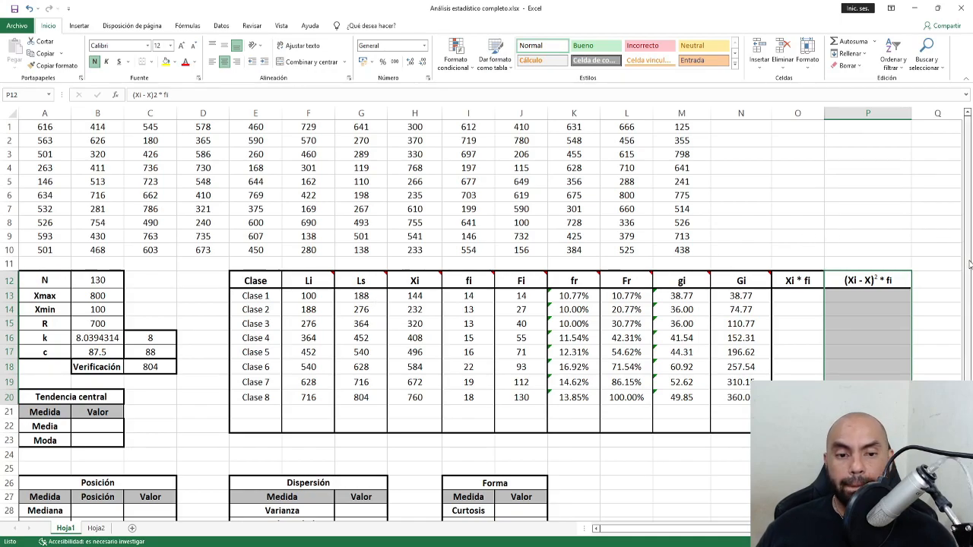
pyautogui.scroll(-2, 132, 421)
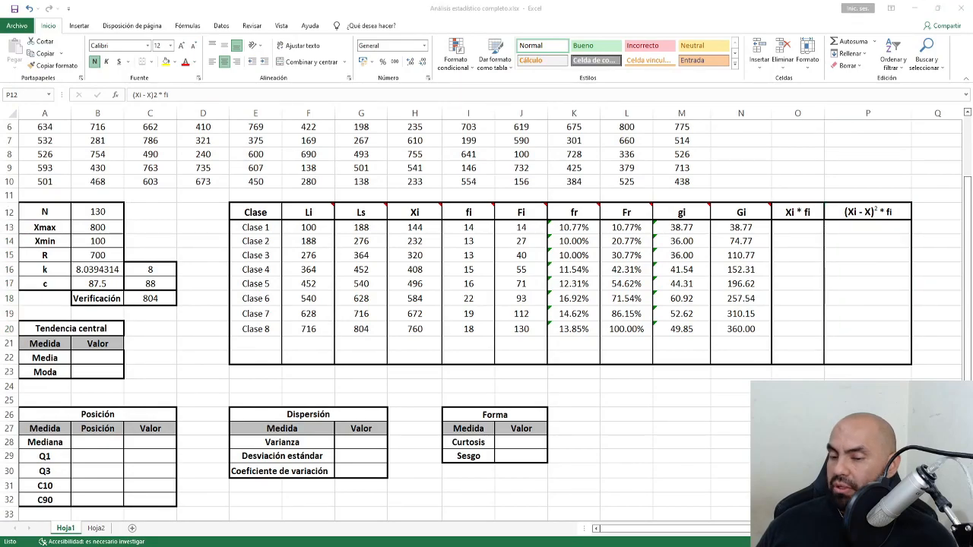
pyautogui.click(161, 224)
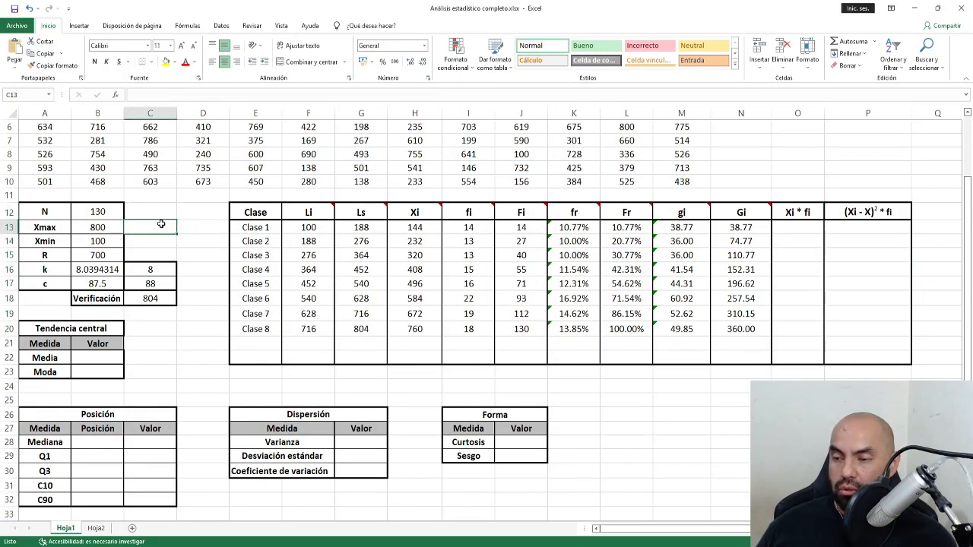
# Paste the '3) Media (X̄)' X = ∑(Xi*fi)/N picture just above the frequency table.
pyautogui.hotkey('ctrl', 'v')
pyautogui.moveTo(349, 232); pyautogui.dragTo(256, 173)
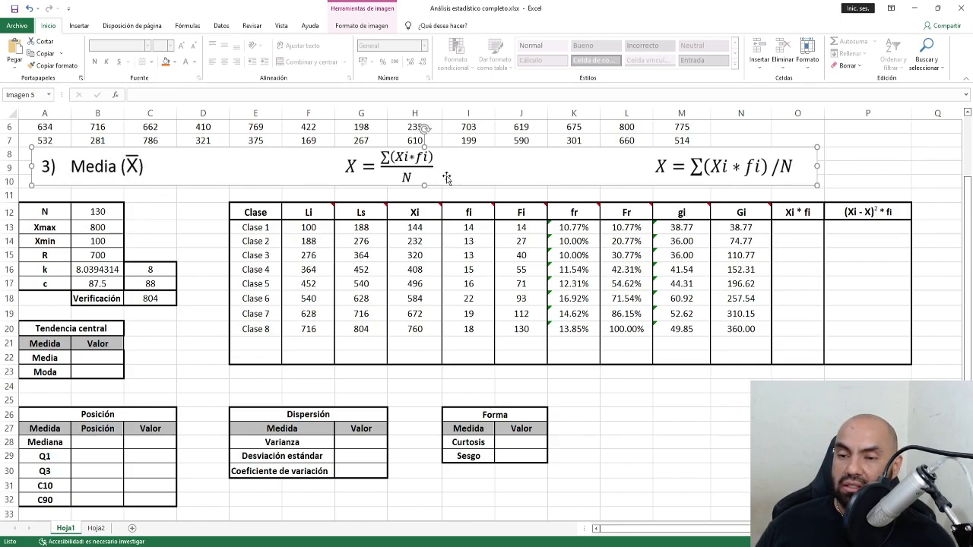
pyautogui.click(430, 213)
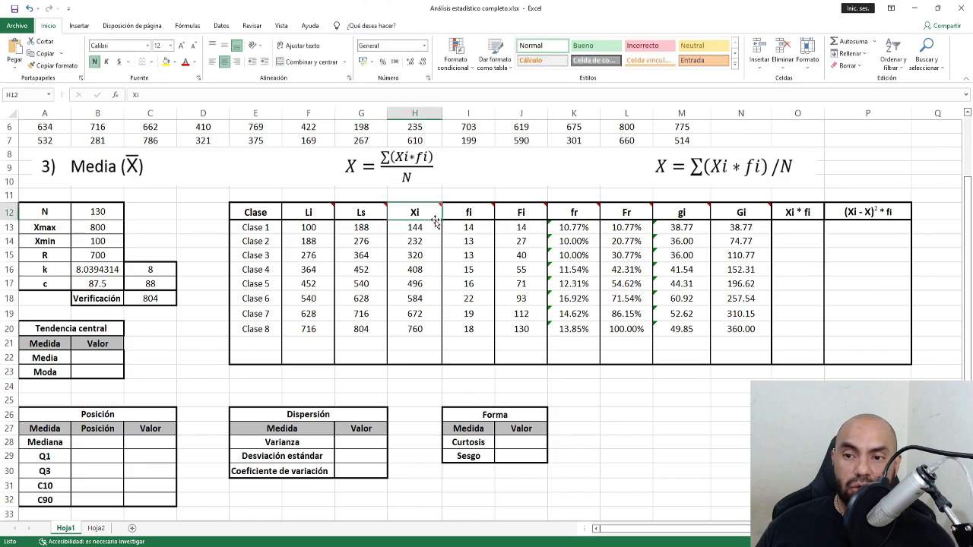
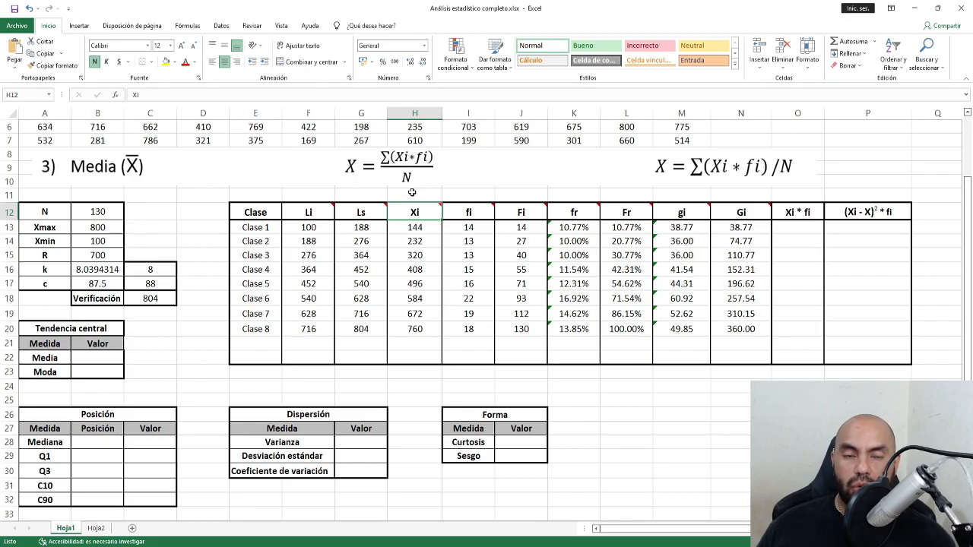
# Point out the Media measure, the mean formula picture, and the Xi and fi columns.
pyautogui.click(140, 333)
pyautogui.click(48, 361)
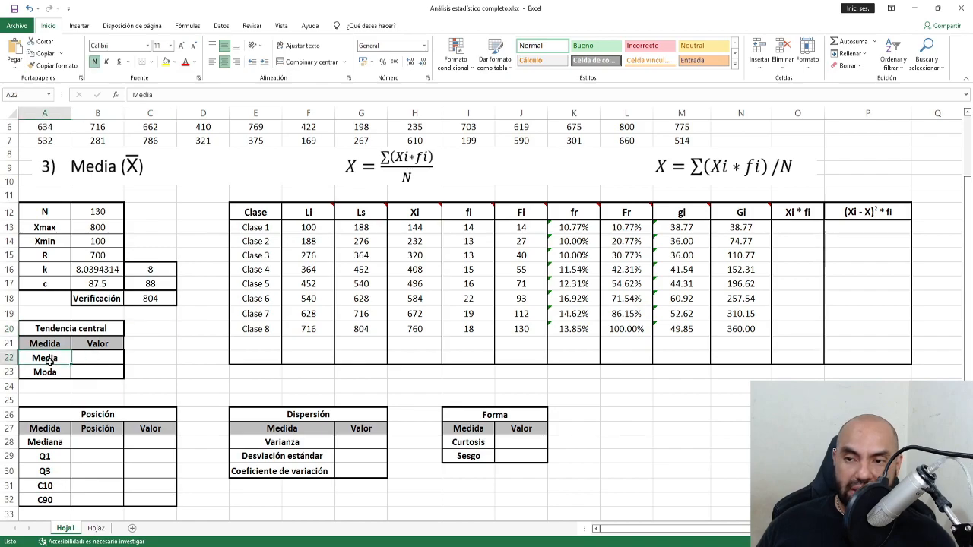
pyautogui.click(348, 170)
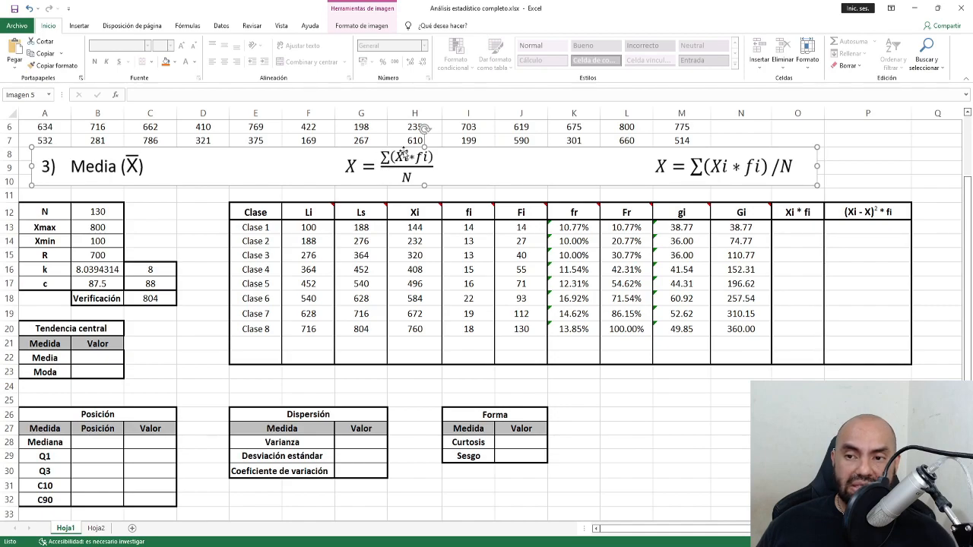
pyautogui.click(428, 217)
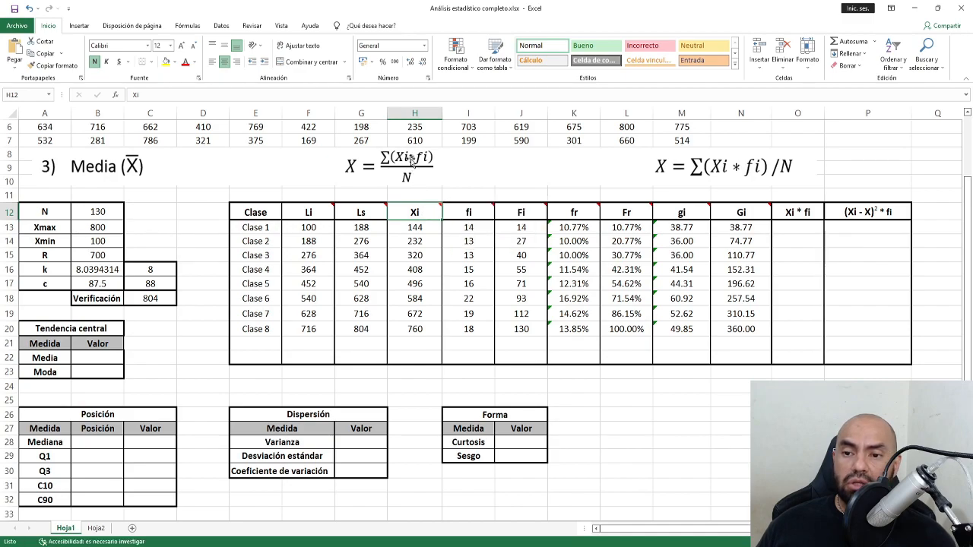
pyautogui.click(473, 213)
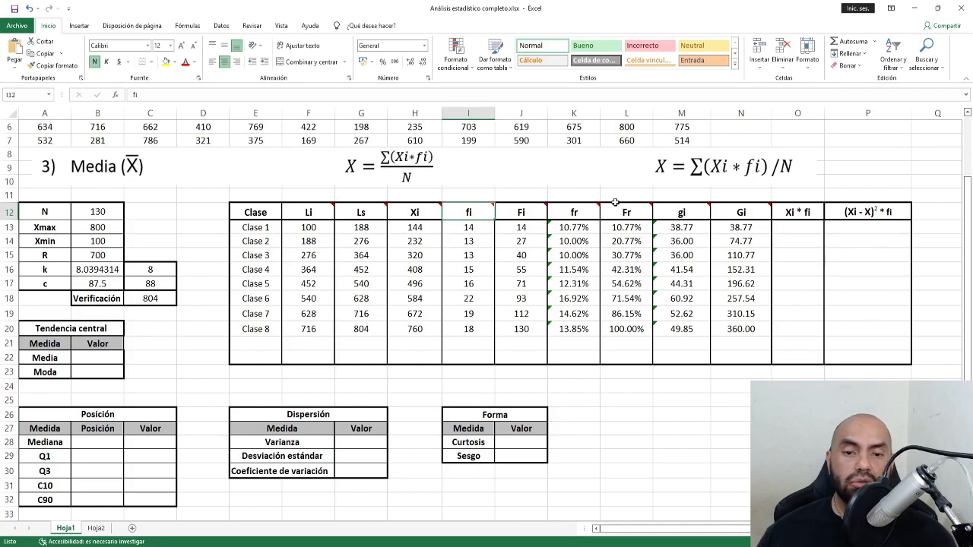
# Enter =H13*I13 in O13 and fill it down to O20, giving products 2016 through 13680.
pyautogui.click(796, 228)
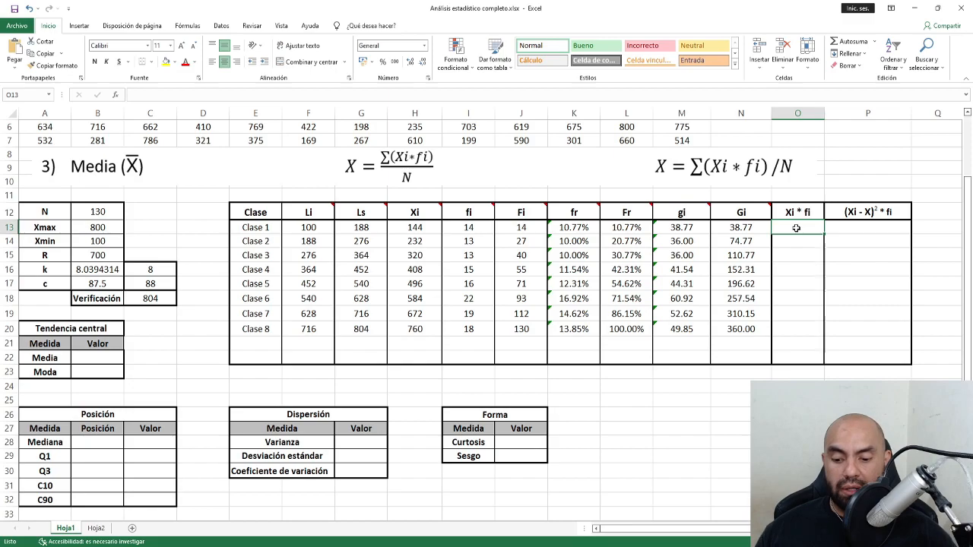
pyautogui.write('=')
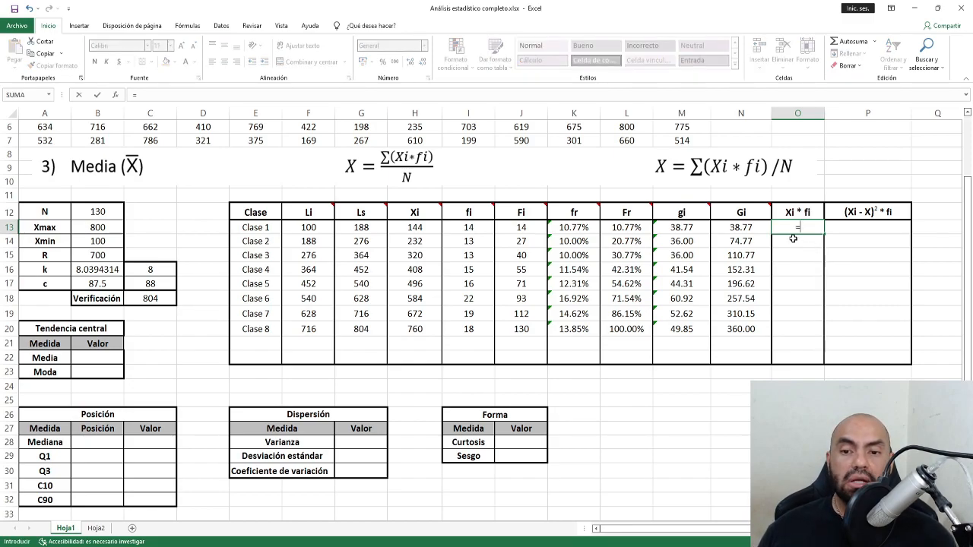
pyautogui.click(423, 227)
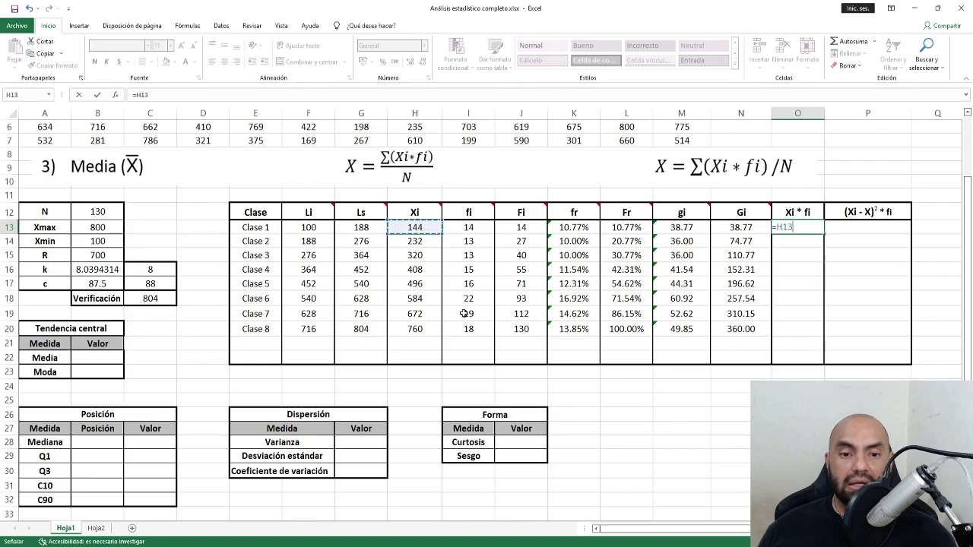
pyautogui.write('*')
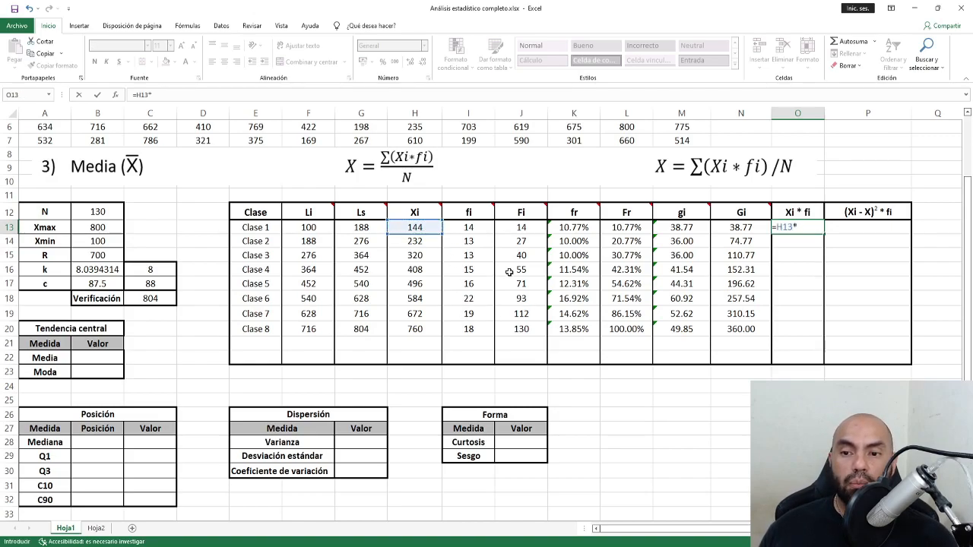
pyautogui.click(467, 227)
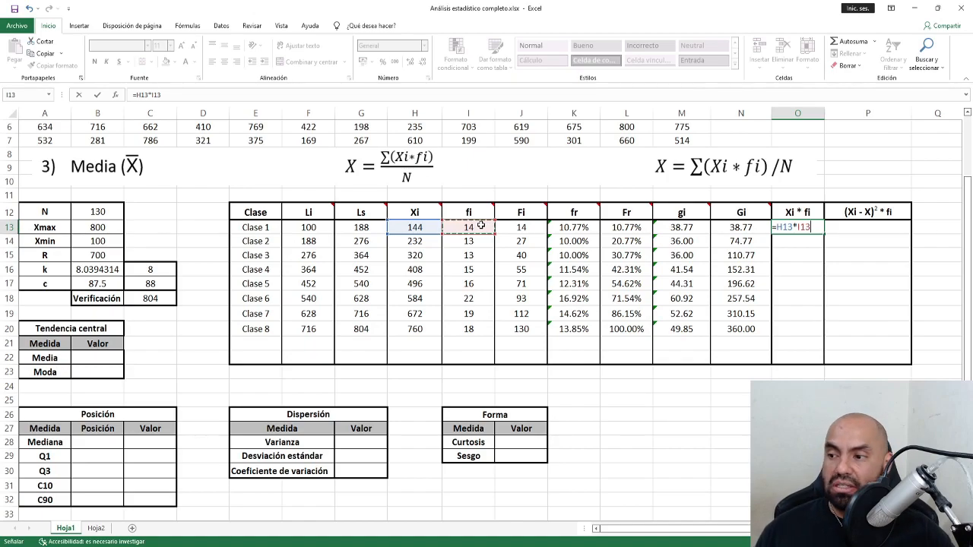
pyautogui.hotkey('ctrl', 'Return')
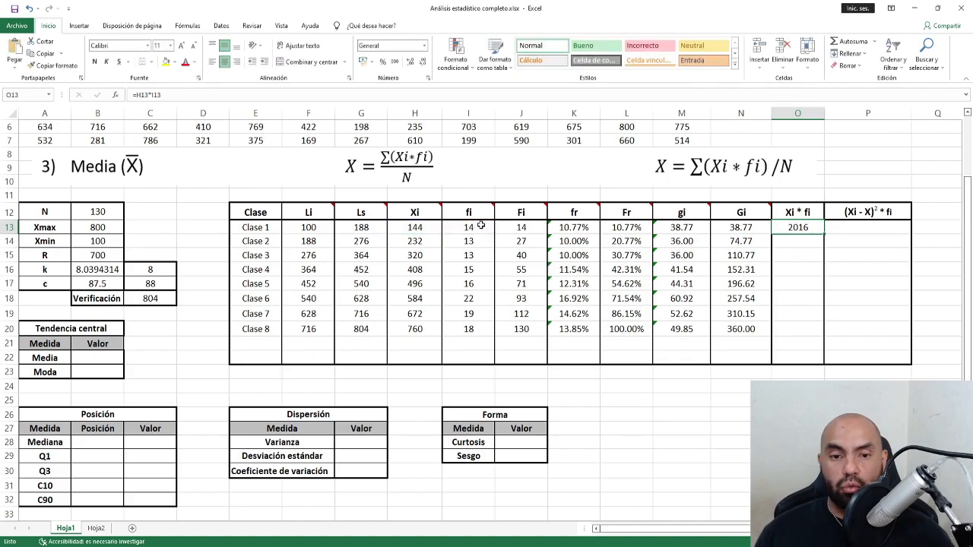
pyautogui.doubleClick(824, 234)
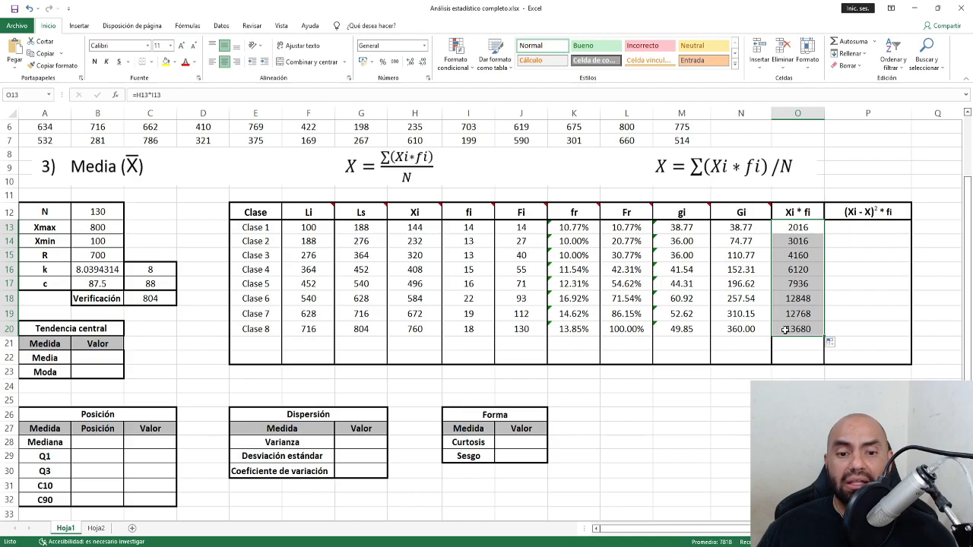
pyautogui.click(786, 344)
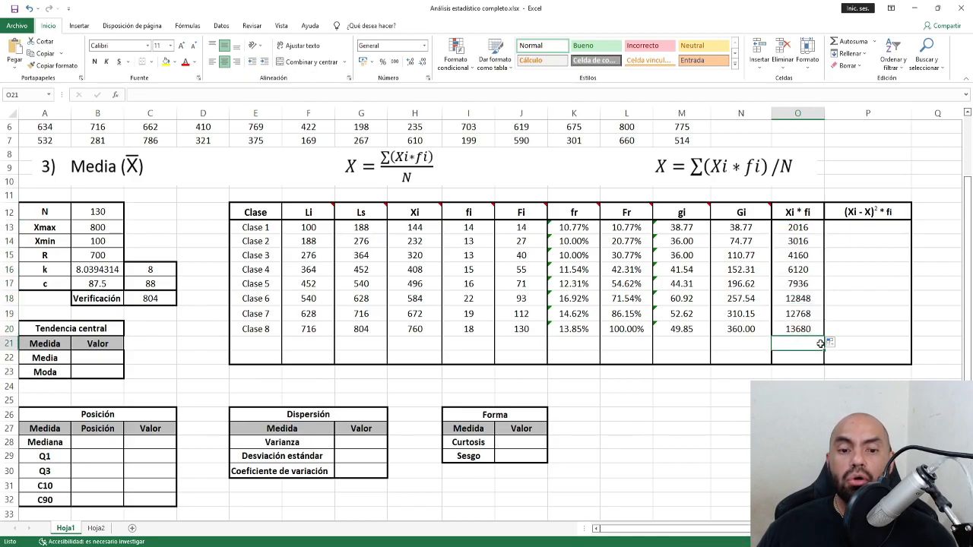
pyautogui.press('Down')
pyautogui.press('Down')
pyautogui.press('Down')
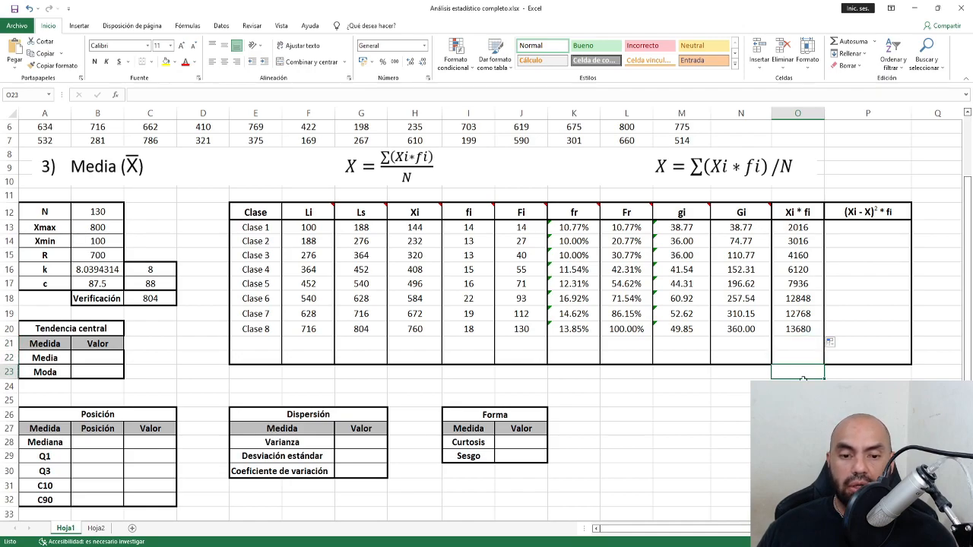
pyautogui.click(793, 344)
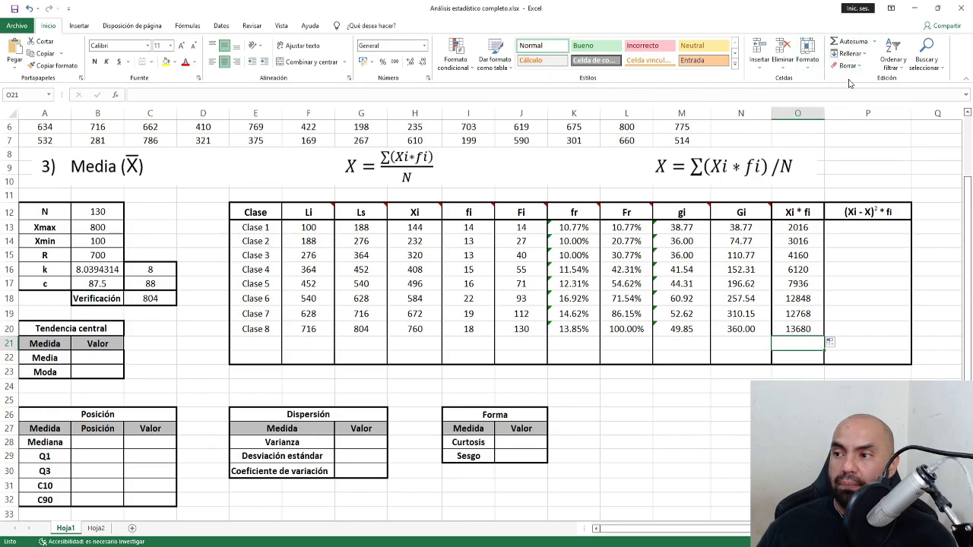
# Total the Xi * fi column with Autosuma in O21 to get 62544.
pyautogui.click(849, 41)
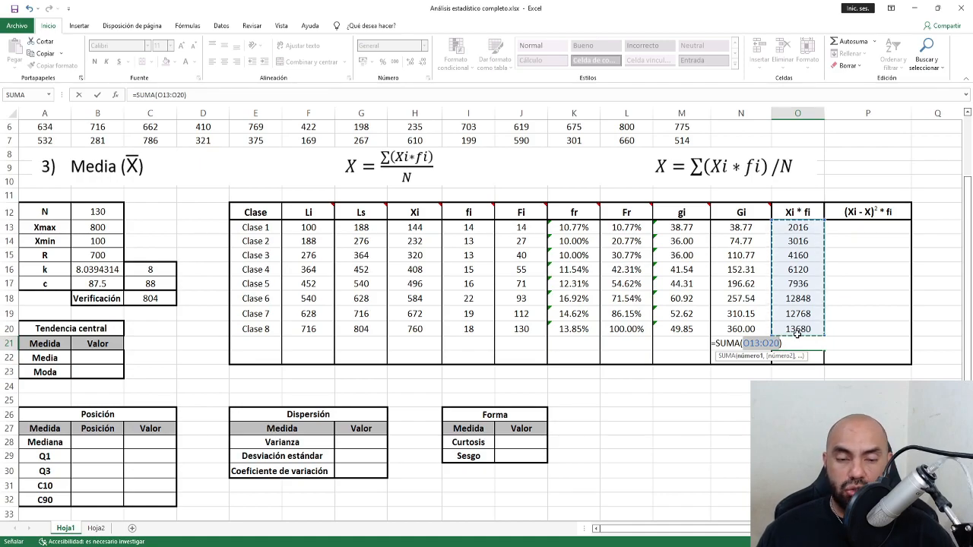
pyautogui.hotkey('ctrl', 'Return')
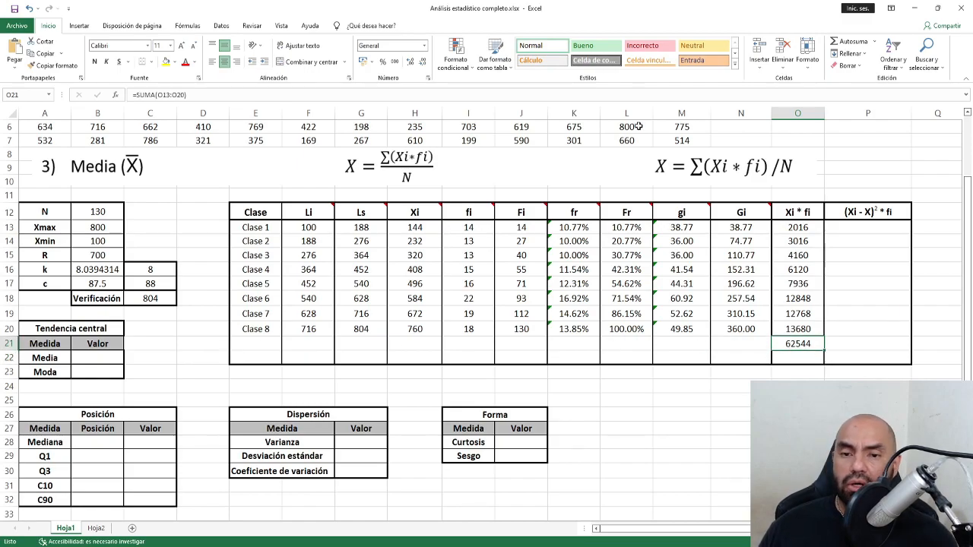
pyautogui.click(108, 361)
# Move the mean formula picture slightly down and return to the Media cell.
pyautogui.keyDown('ctrl'); pyautogui.scroll(3, 109, 362); pyautogui.keyUp('ctrl')
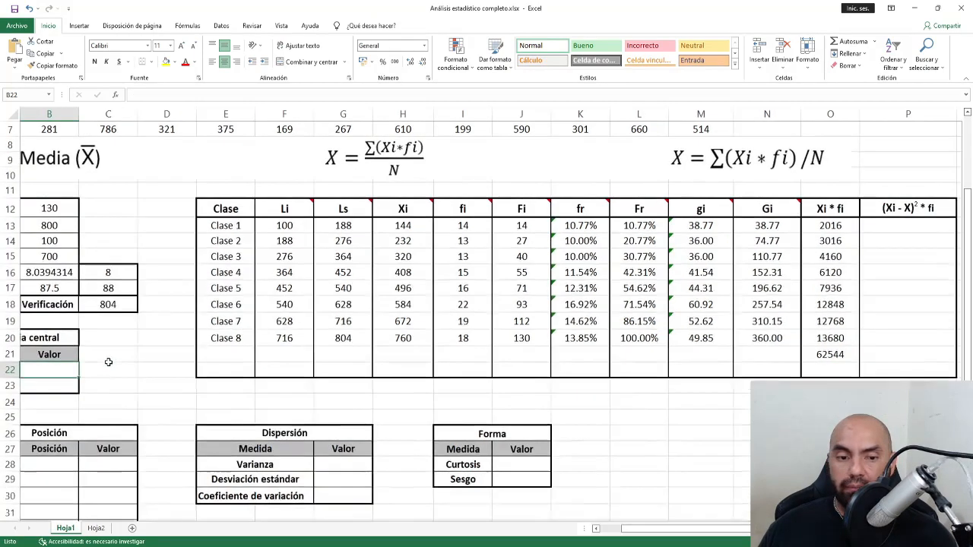
pyautogui.moveTo(637, 528); pyautogui.dragTo(599, 529)
pyautogui.keyDown('ctrl'); pyautogui.scroll(-1, 561, 397); pyautogui.keyUp('ctrl')
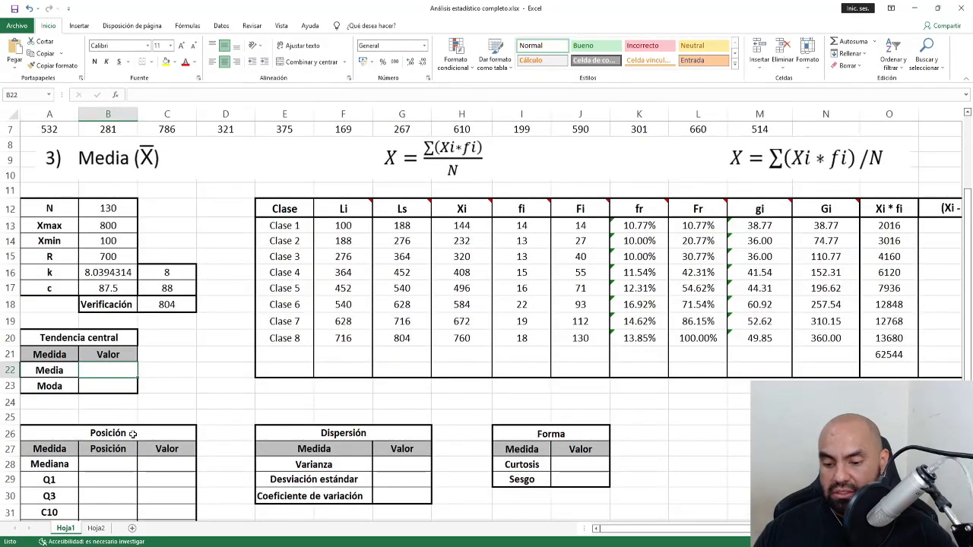
pyautogui.write('=')
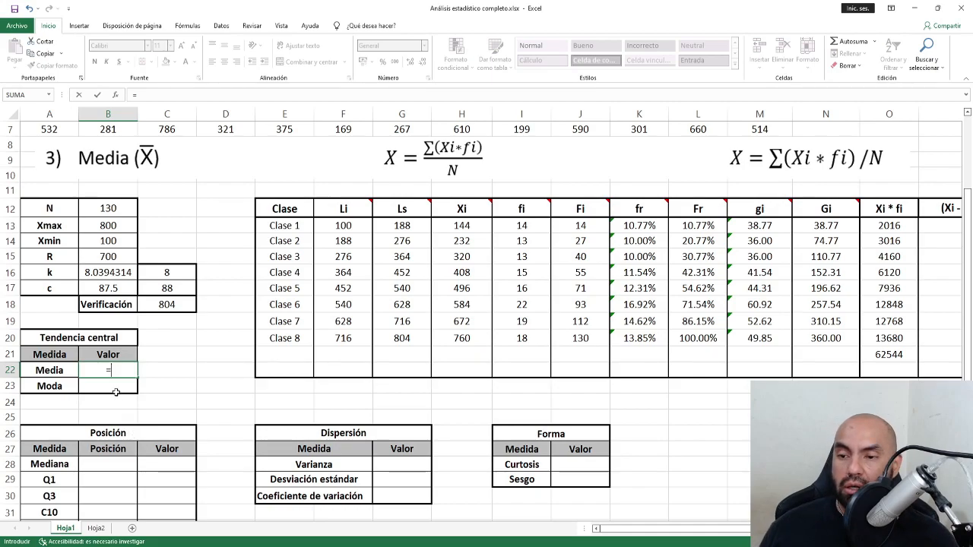
pyautogui.moveTo(465, 168); pyautogui.dragTo(465, 203)
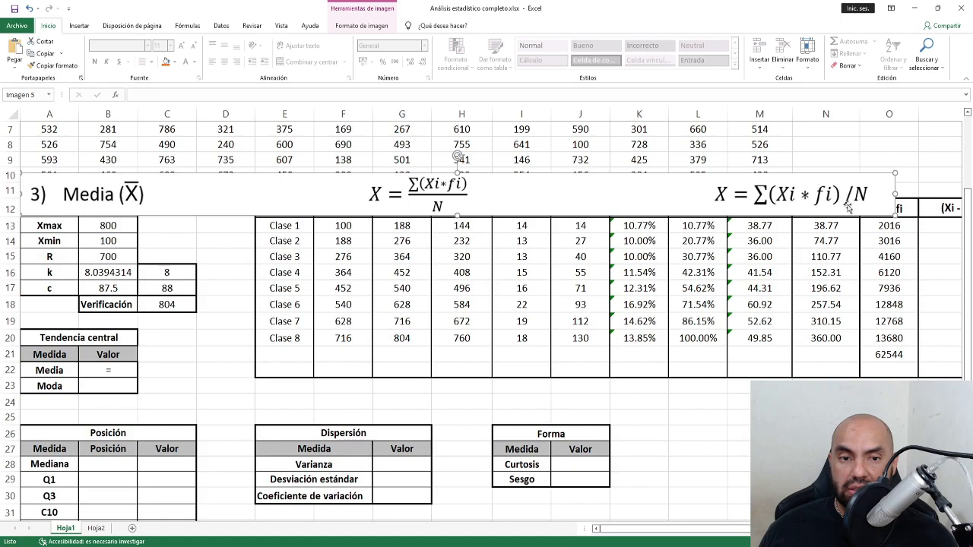
pyautogui.click(128, 369)
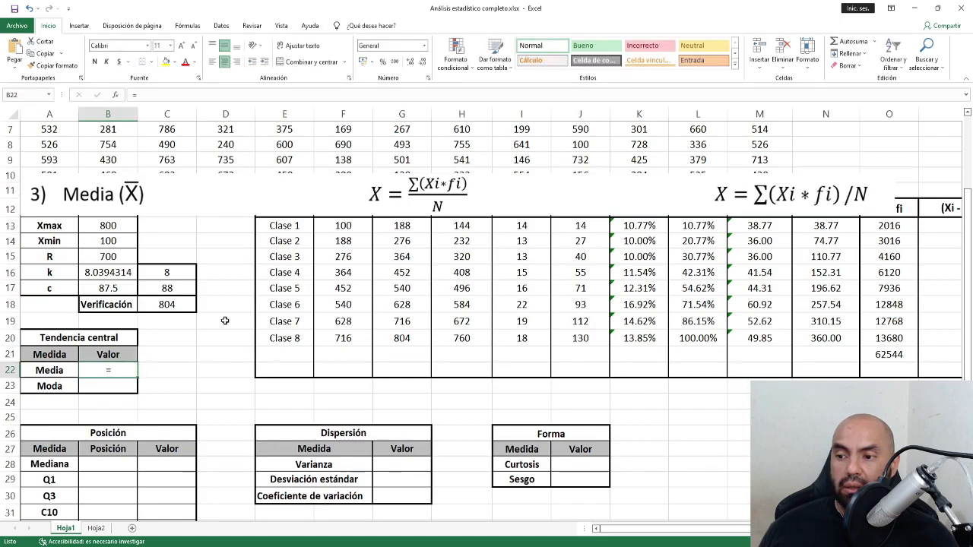
# Abandon an incomplete =O21/ Media formula after its warnings and move the picture back up.
pyautogui.doubleClick(130, 368)
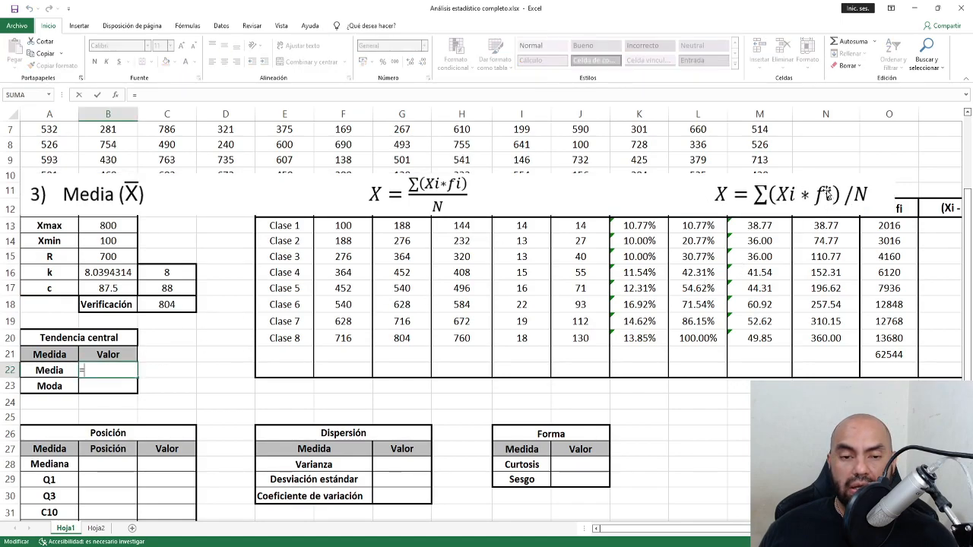
pyautogui.click(895, 355)
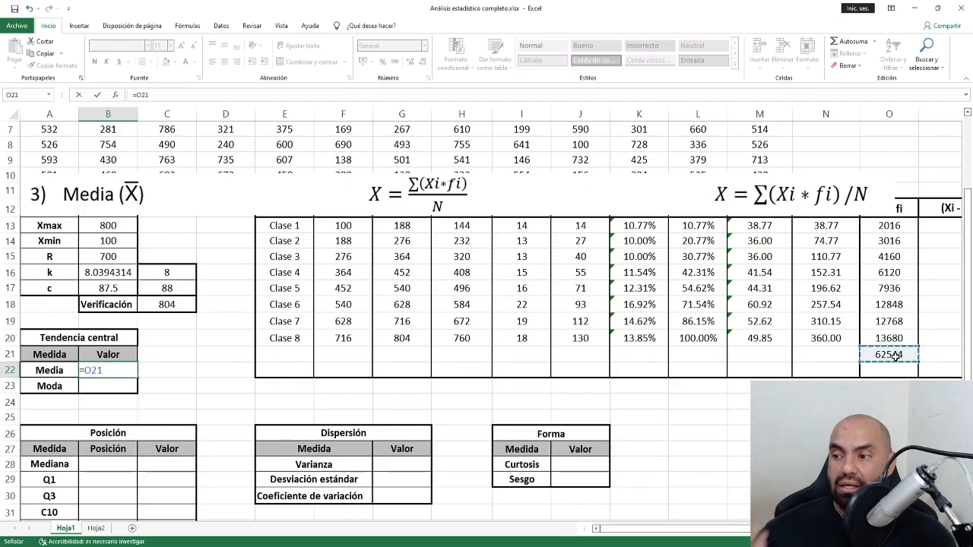
pyautogui.write('/')
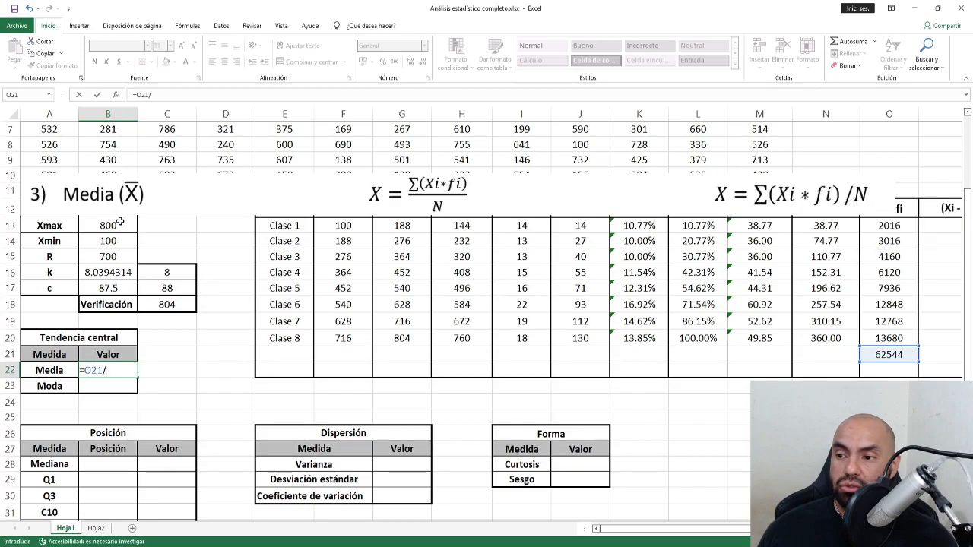
pyautogui.scroll(1, 143, 281)
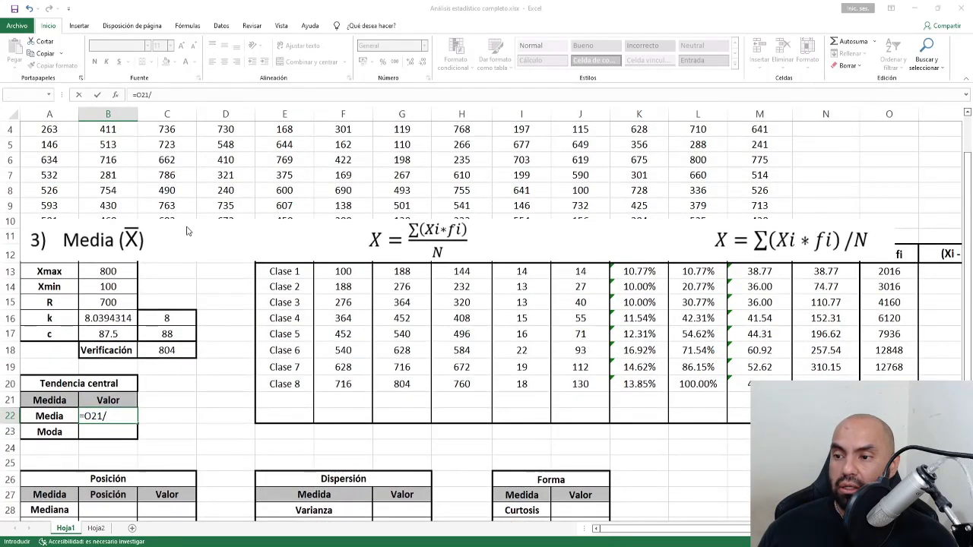
pyautogui.press('Return')
pyautogui.click(530, 323)
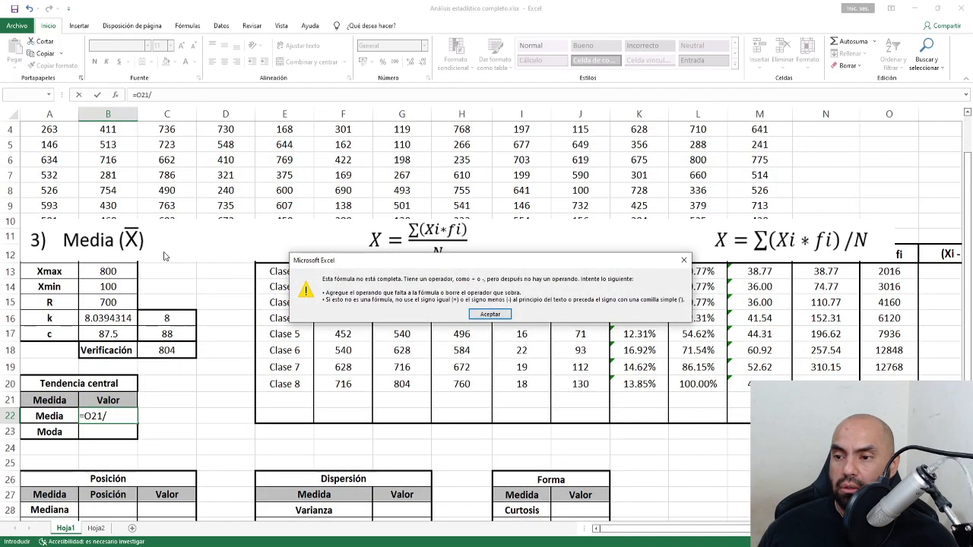
pyautogui.click(490, 313)
pyautogui.press('Return')
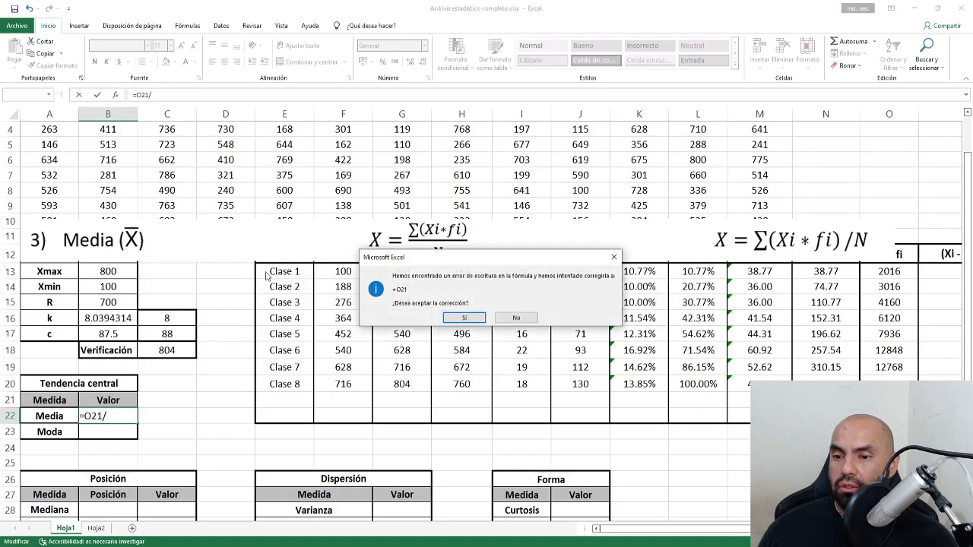
pyautogui.click(518, 319)
pyautogui.click(508, 316)
pyautogui.press('Escape')
pyautogui.moveTo(147, 252); pyautogui.dragTo(147, 203)
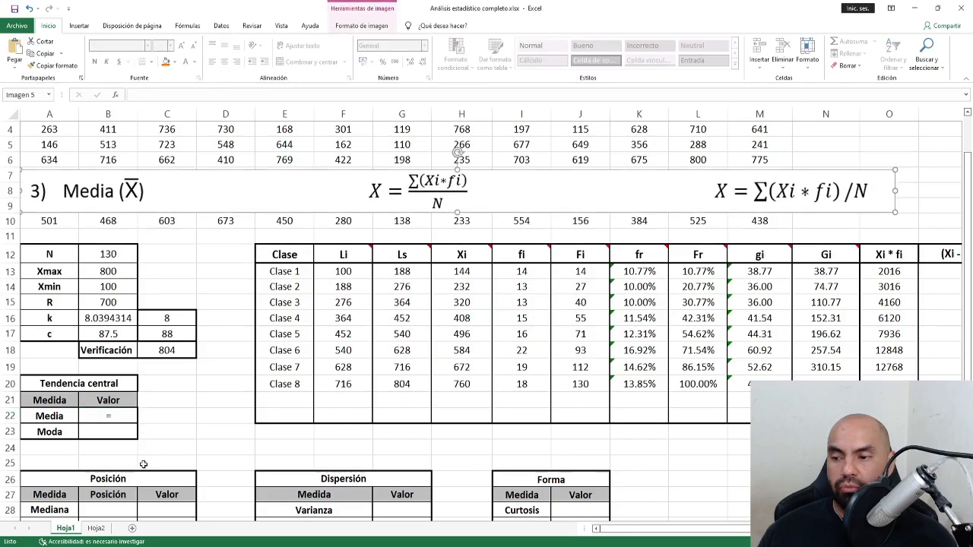
# Enter =O21/B12 in B22 to compute the mean.
pyautogui.doubleClick(122, 415)
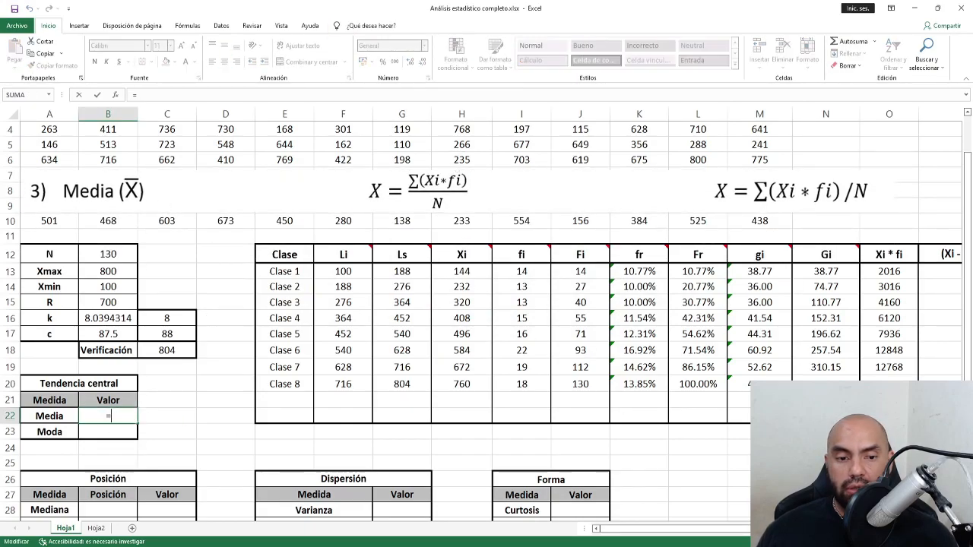
pyautogui.click(889, 399)
pyautogui.write('/')
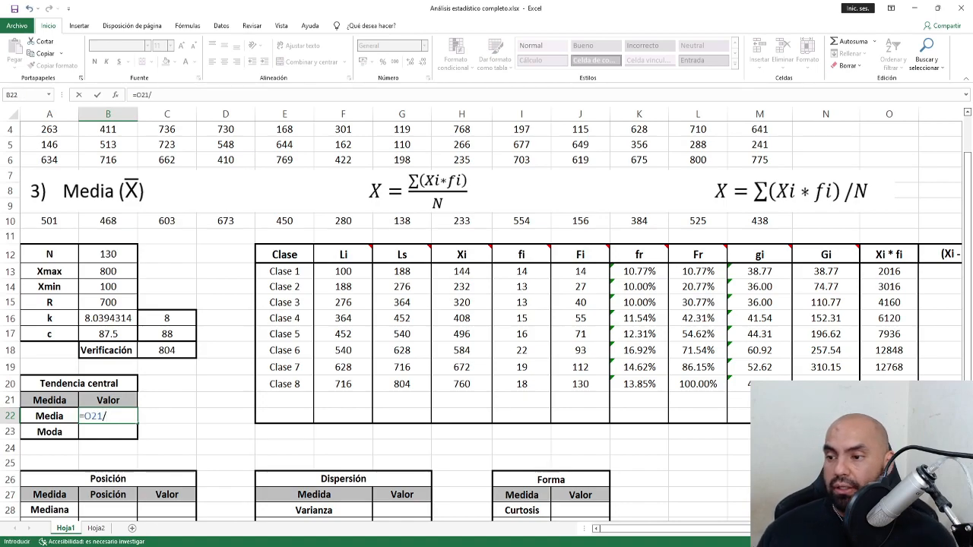
pyautogui.click(108, 256)
pyautogui.press('Return')
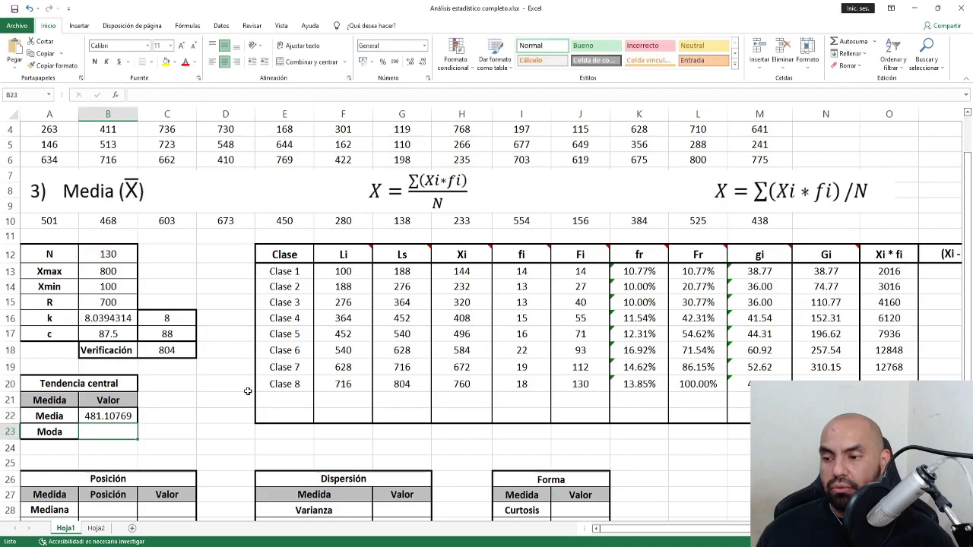
# Format the mean as a number with two decimals, showing 481.11.
pyautogui.click(115, 415)
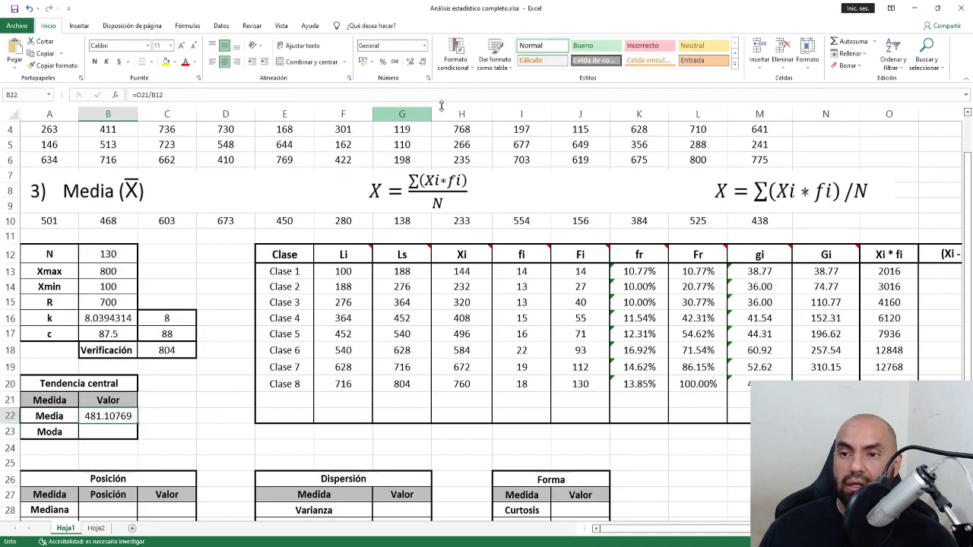
pyautogui.click(422, 62)
pyautogui.click(423, 63)
pyautogui.click(423, 63)
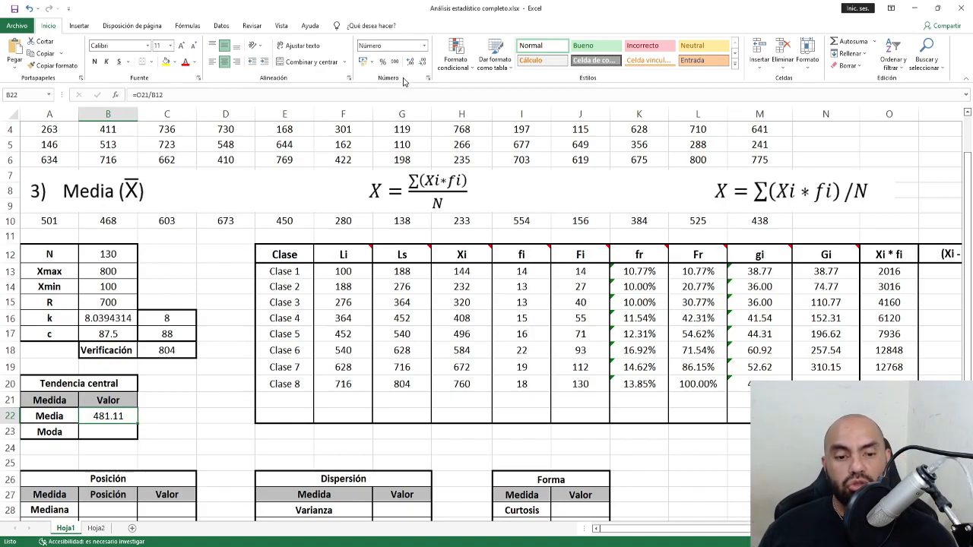
pyautogui.click(121, 434)
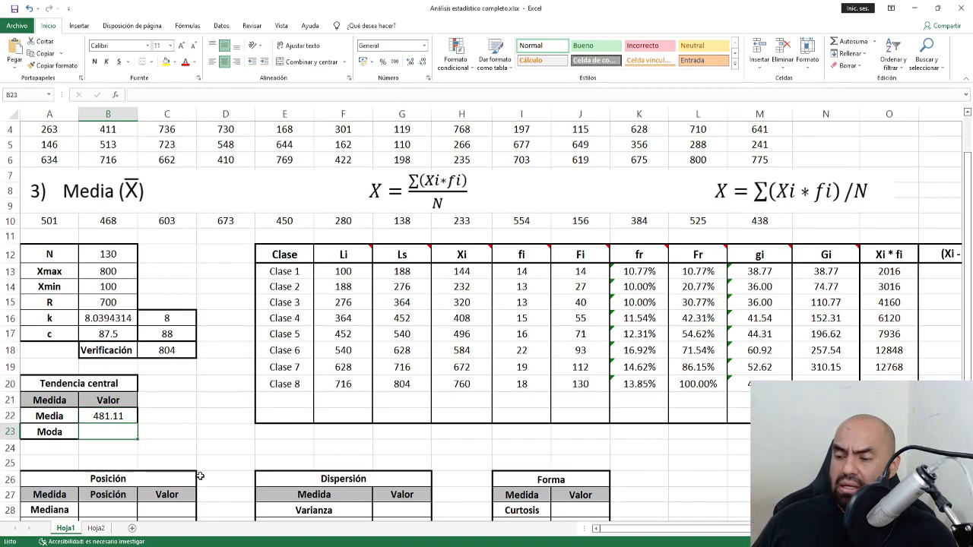
pyautogui.click(278, 204)
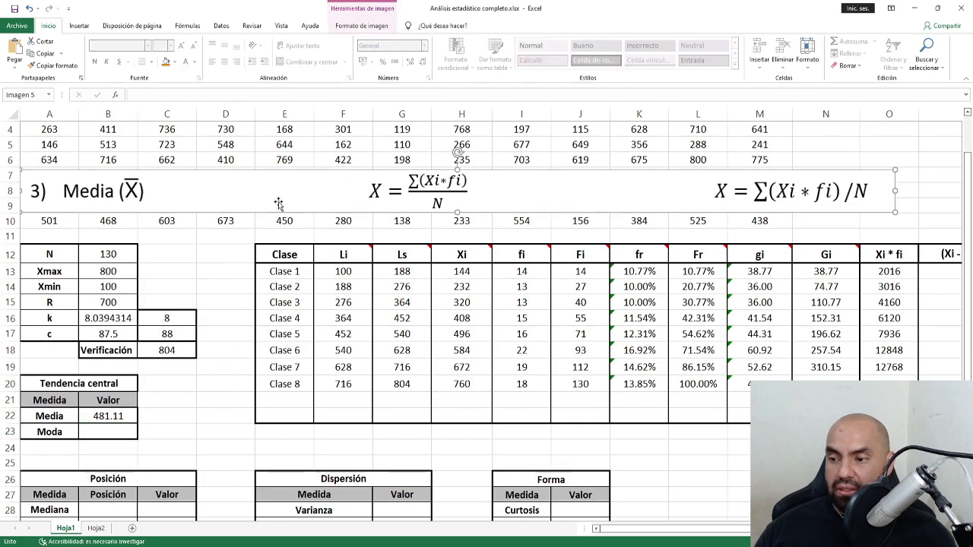
# Replace the Media formula picture with the 4) Moda picture pasted at A9.
pyautogui.press('Delete')
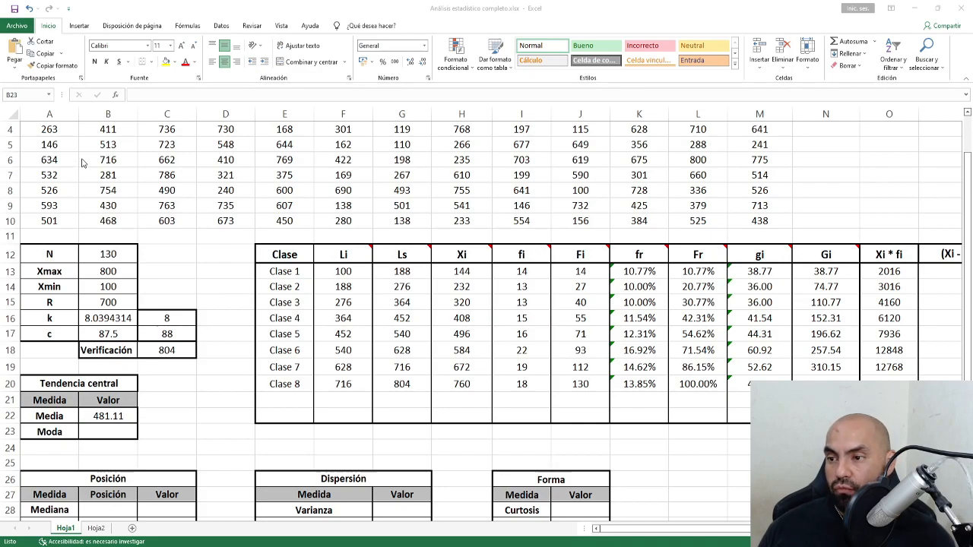
pyautogui.click(54, 202)
pyautogui.hotkey('ctrl', 'v')
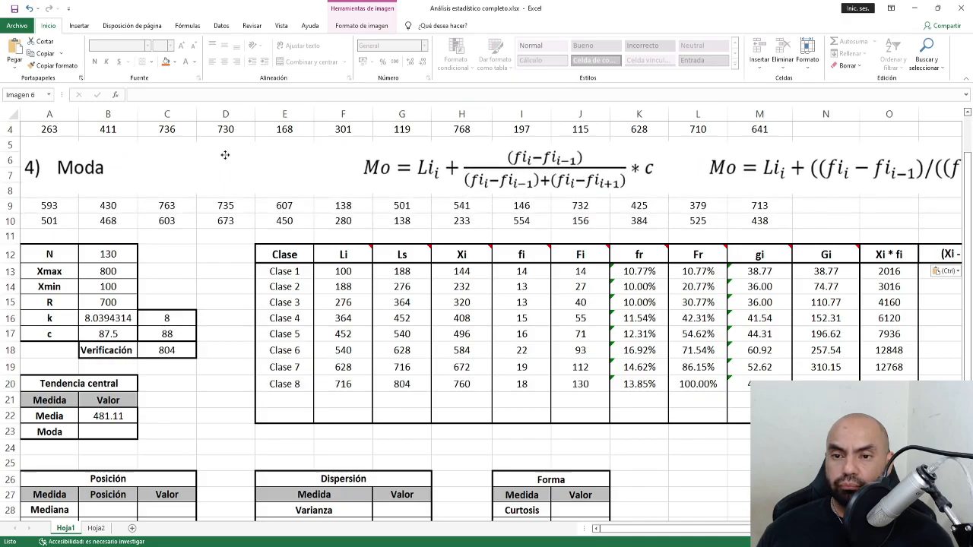
pyautogui.scroll(-3, 335, 317)
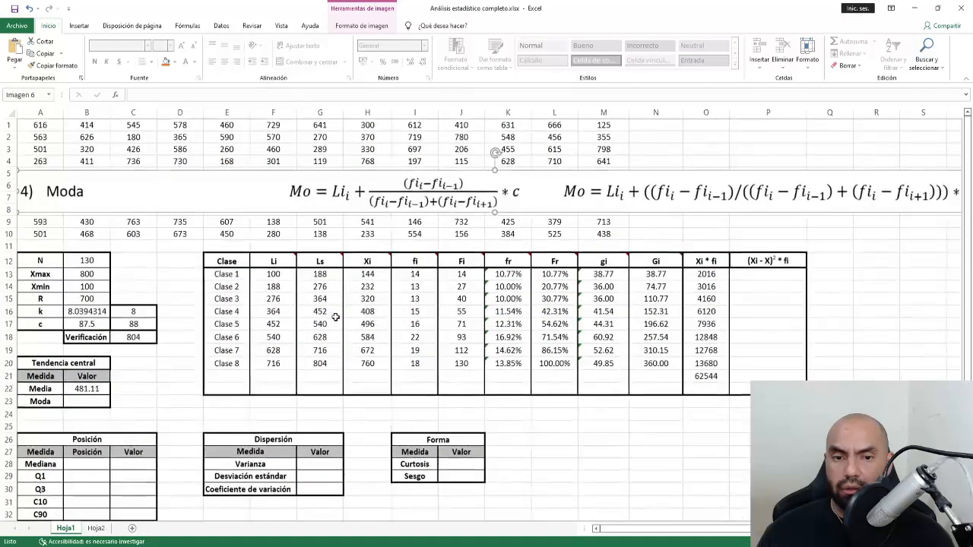
pyautogui.scroll(-2, 335, 317)
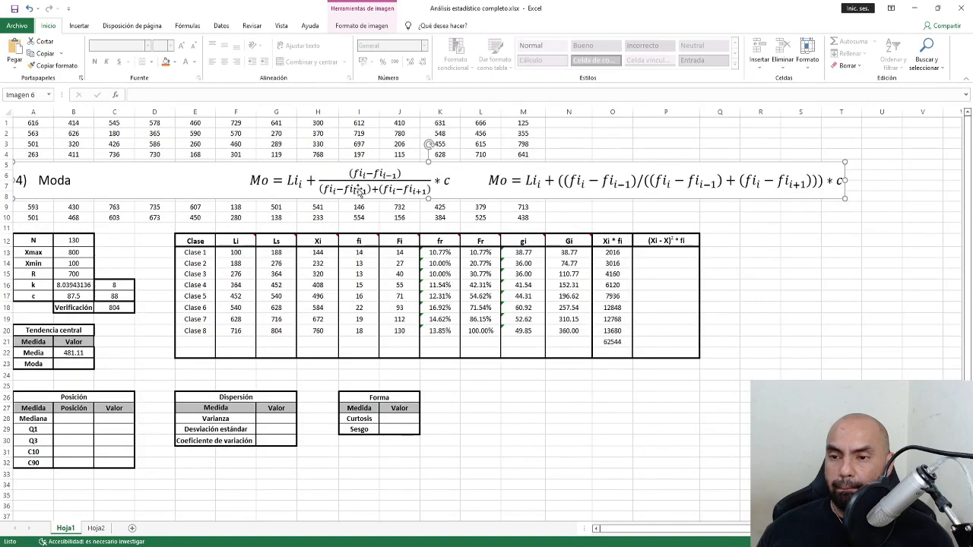
pyautogui.click(357, 26)
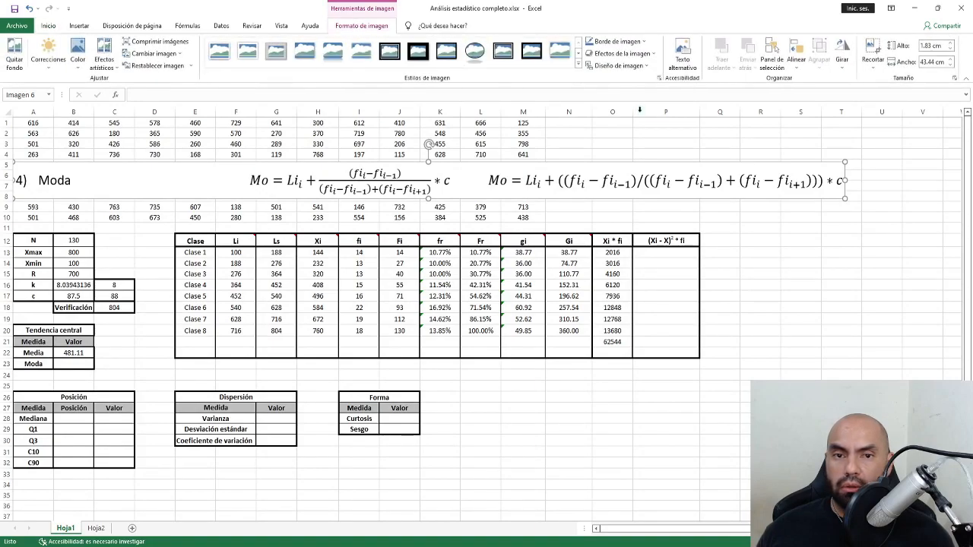
pyautogui.press('Escape')
pyautogui.click(423, 186)
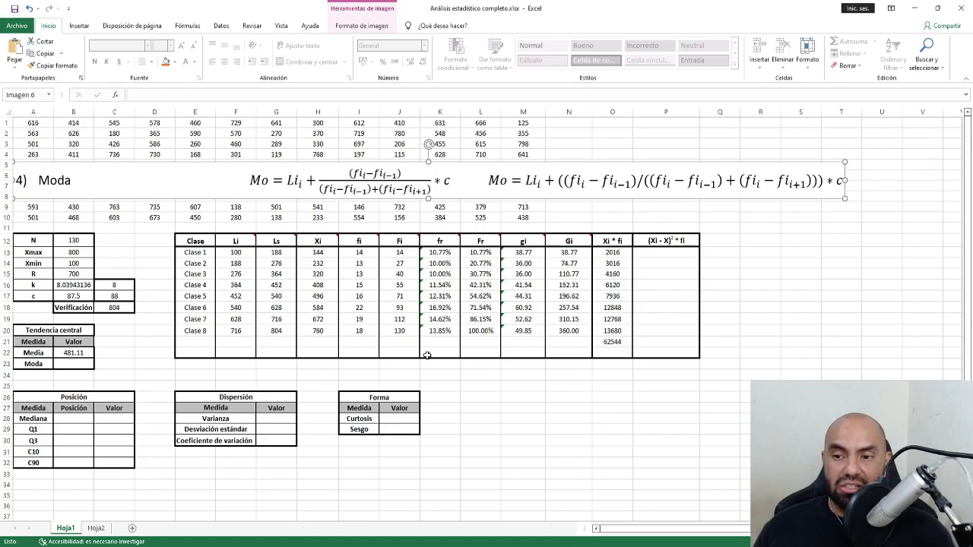
# Start typing the helper label 'i' in cell D15.
pyautogui.scroll(2, 427, 355)
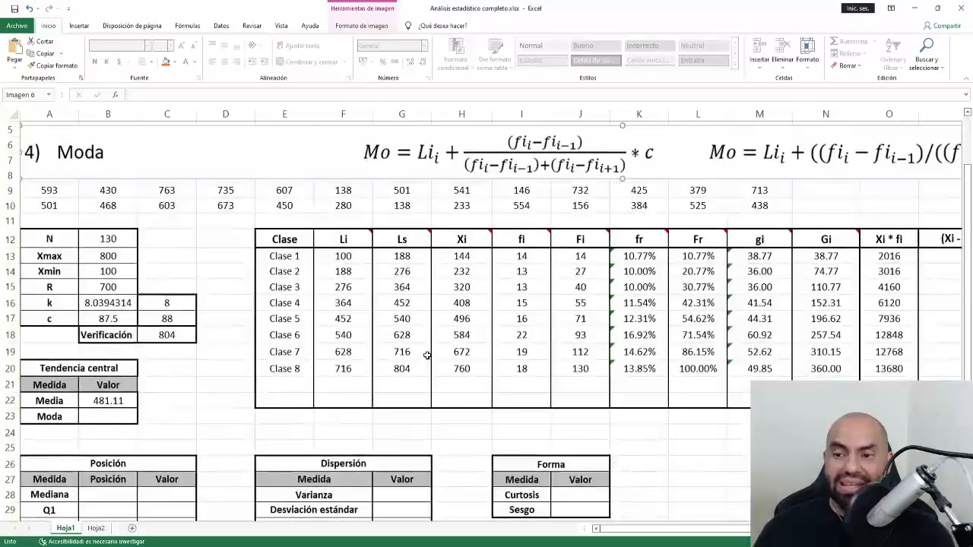
pyautogui.scroll(2, 427, 355)
pyautogui.scroll(1, 427, 355)
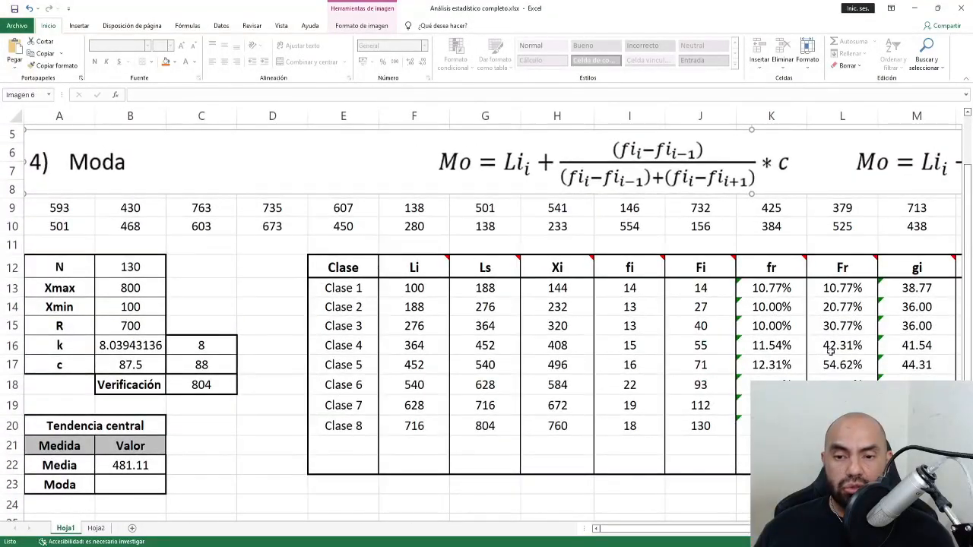
pyautogui.scroll(-2, 833, 343)
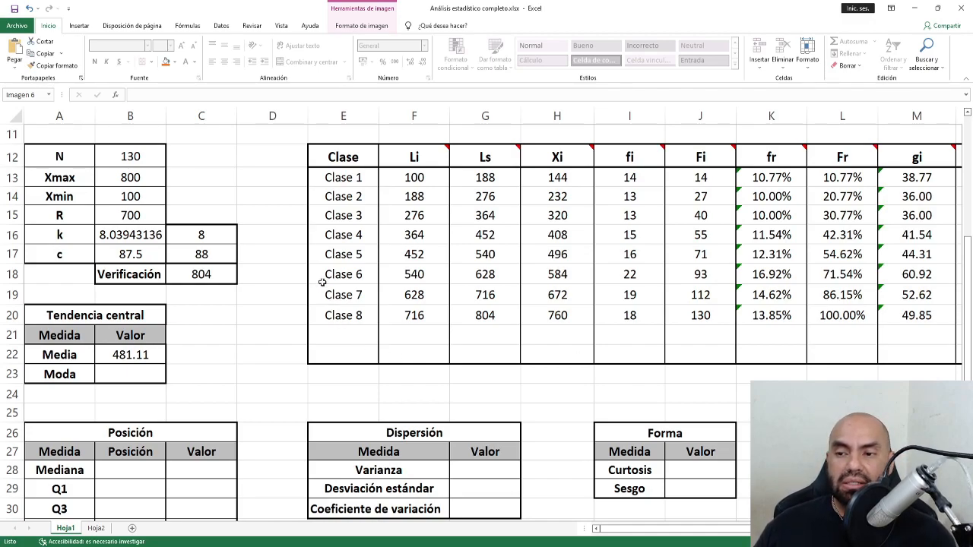
pyautogui.click(292, 219)
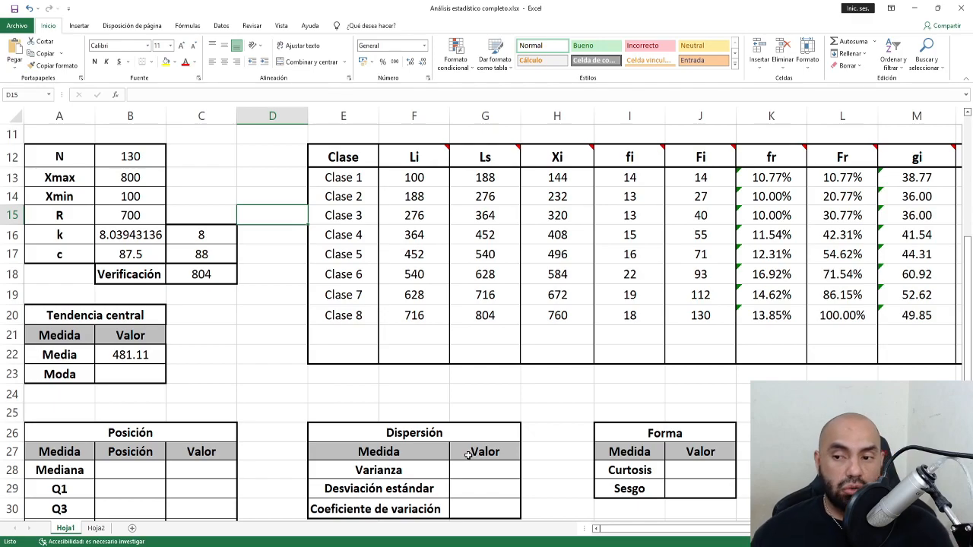
pyautogui.write('i')
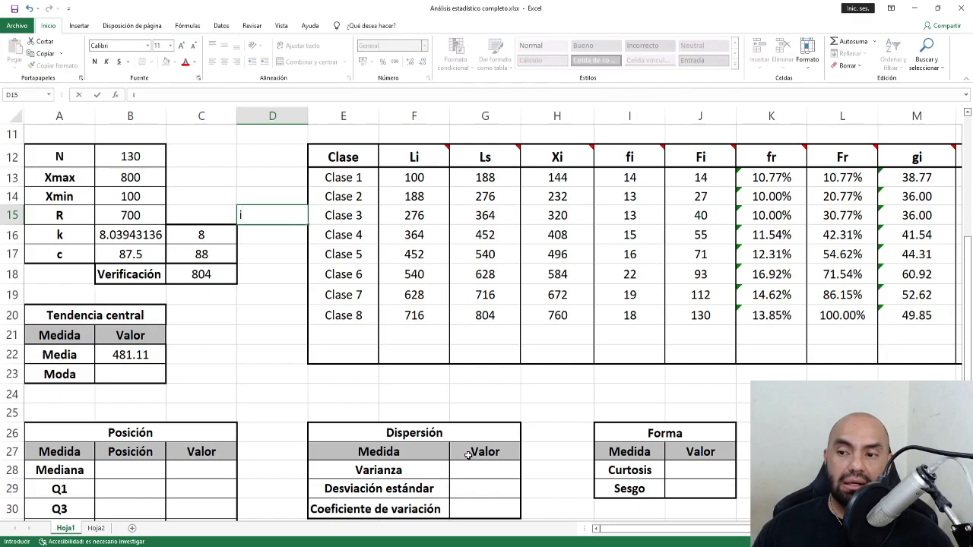
pyautogui.hotkey('ctrl', 'Return')
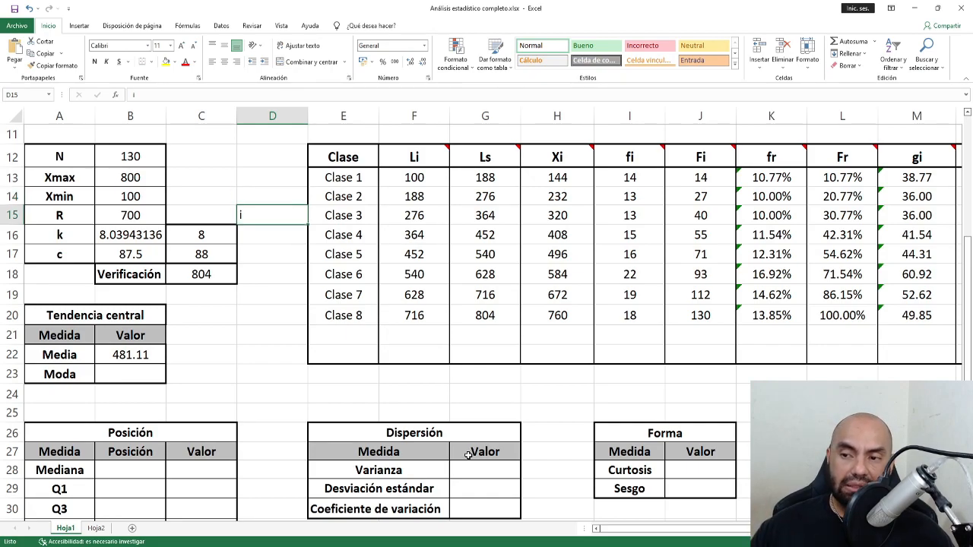
pyautogui.press('Up')
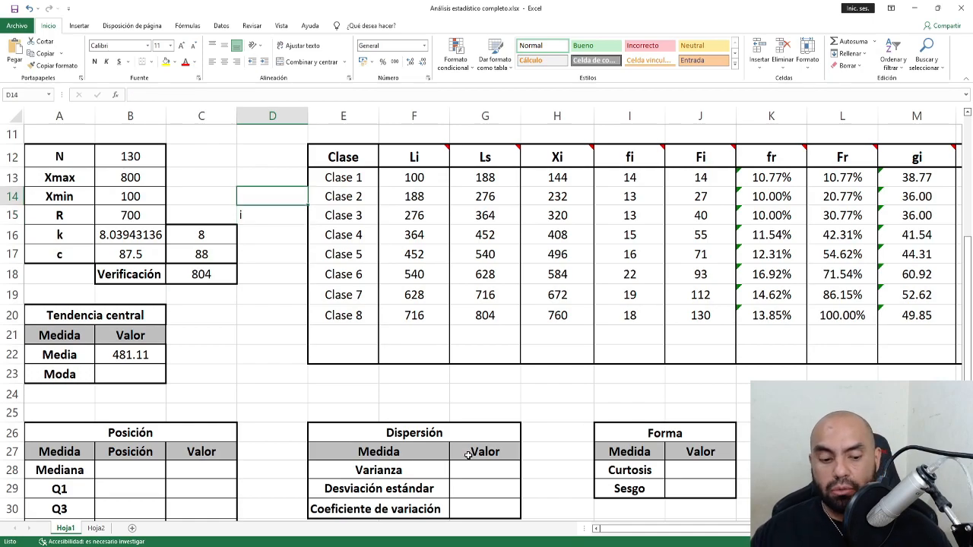
pyautogui.write('i-1')
pyautogui.press('Return')
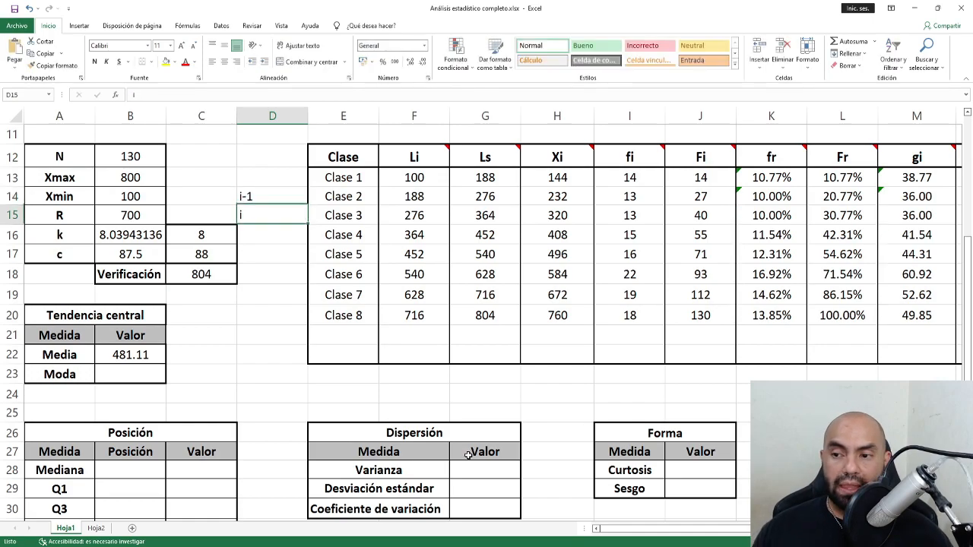
pyautogui.press('Return')
pyautogui.write('i')
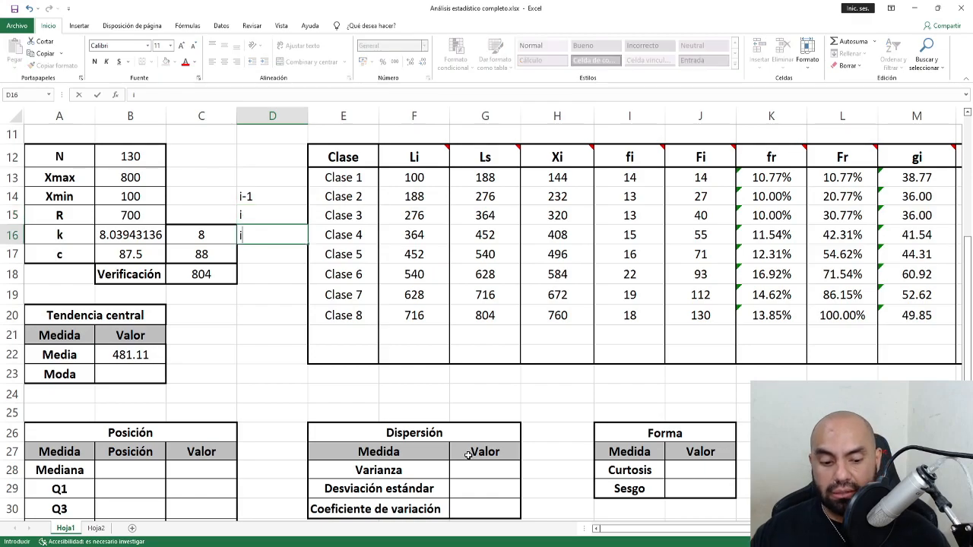
pyautogui.write('+1')
pyautogui.press('Return')
pyautogui.press('Up')
pyautogui.press('Up')
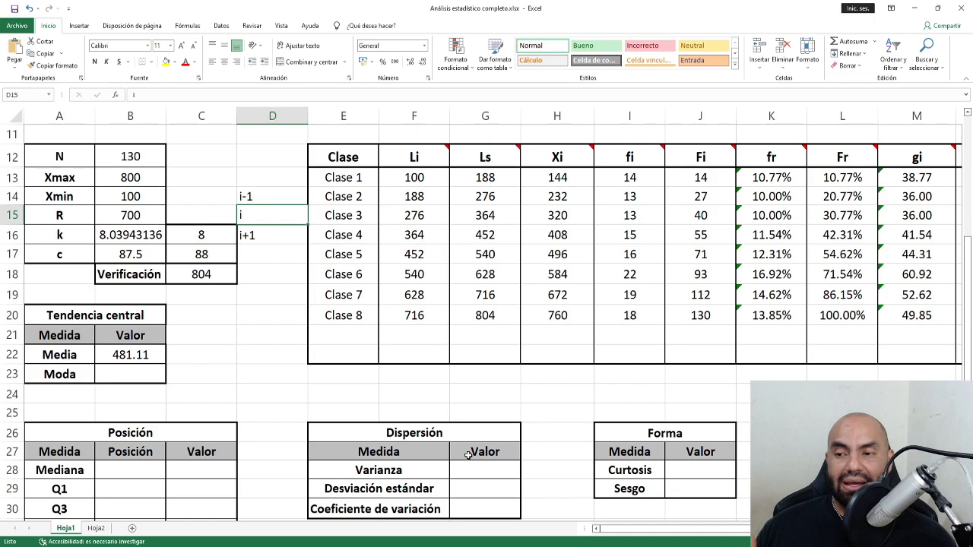
pyautogui.press('Down')
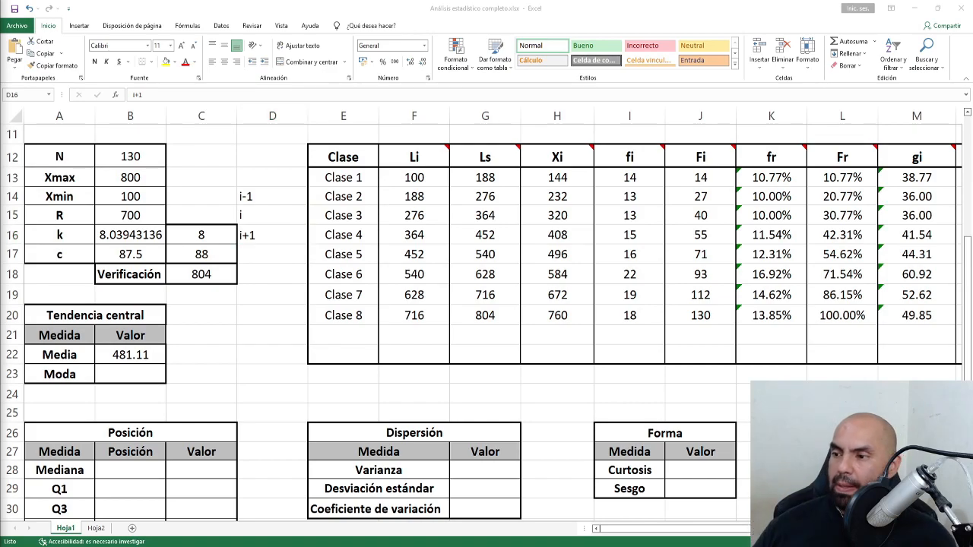
pyautogui.moveTo(272, 196); pyautogui.dragTo(255, 235)
pyautogui.click(274, 223)
pyautogui.press('Delete')
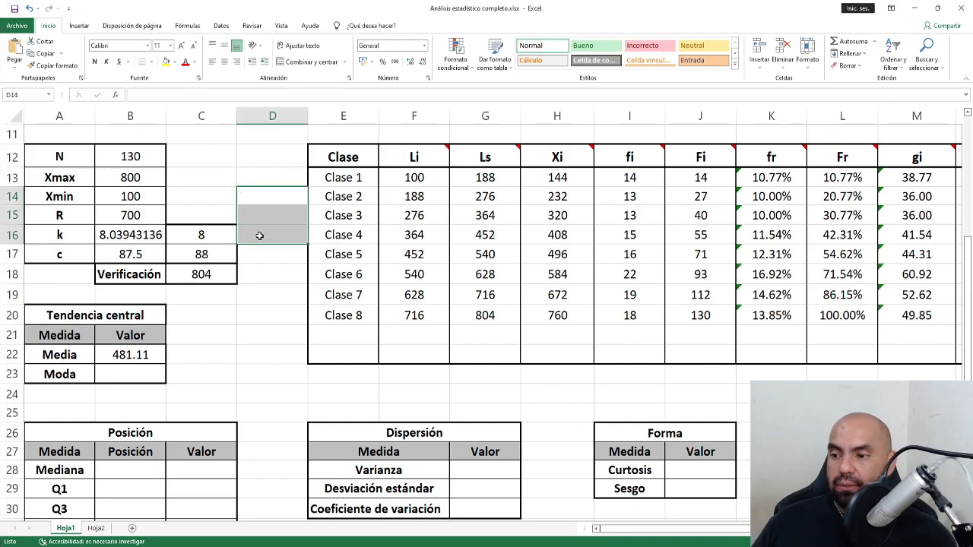
pyautogui.click(118, 375)
pyautogui.scroll(4, 119, 375)
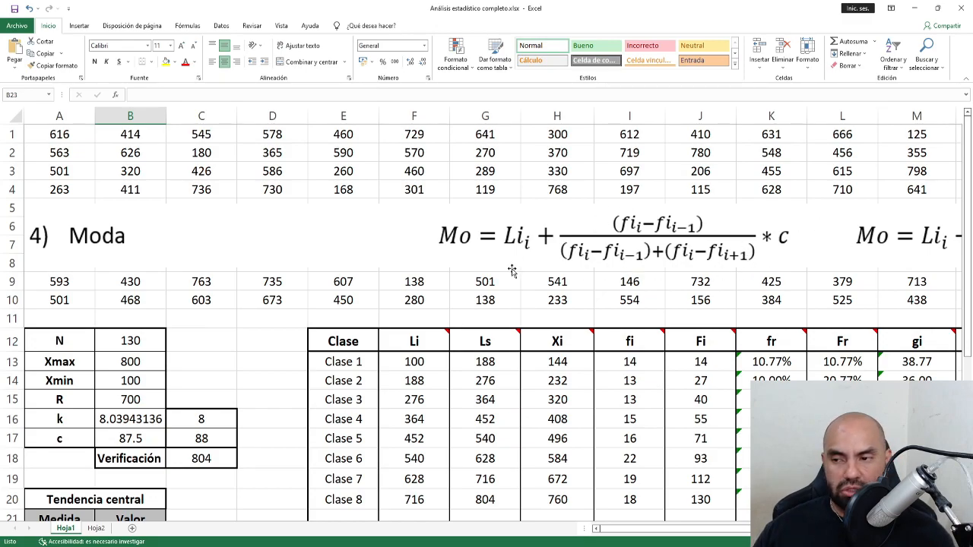
# Crop the 4) Moda title off the picture and move it to the sheet's left edge.
pyautogui.click(359, 250)
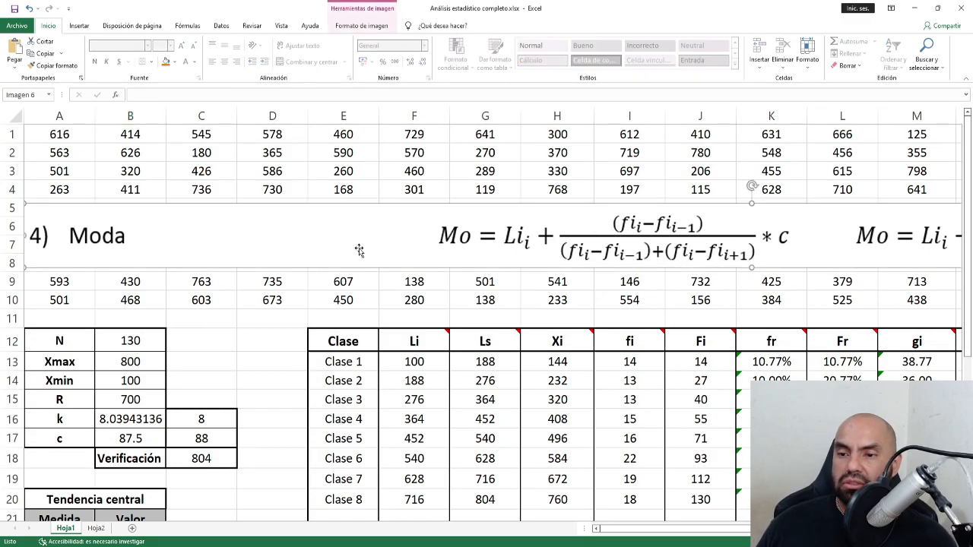
pyautogui.click(362, 25)
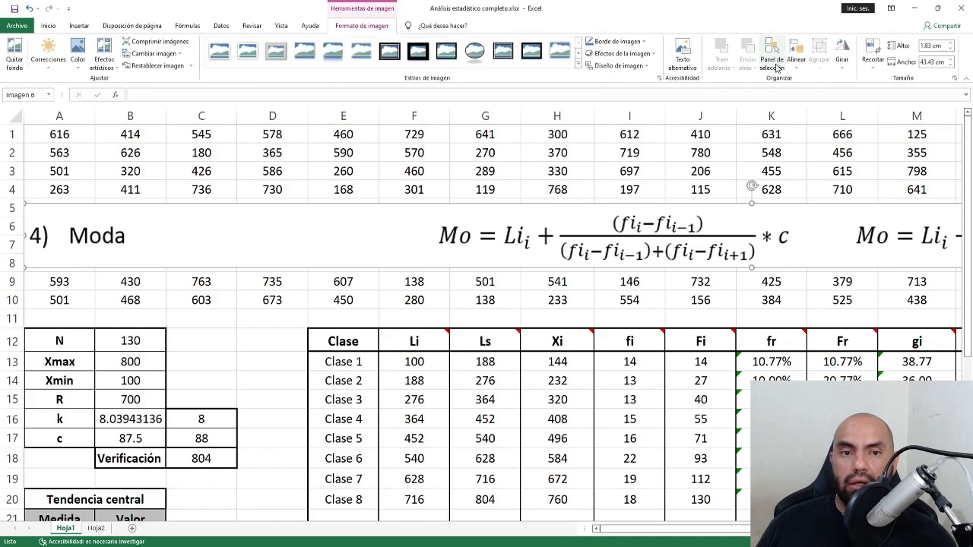
pyautogui.click(873, 50)
pyautogui.moveTo(26, 235); pyautogui.dragTo(437, 255)
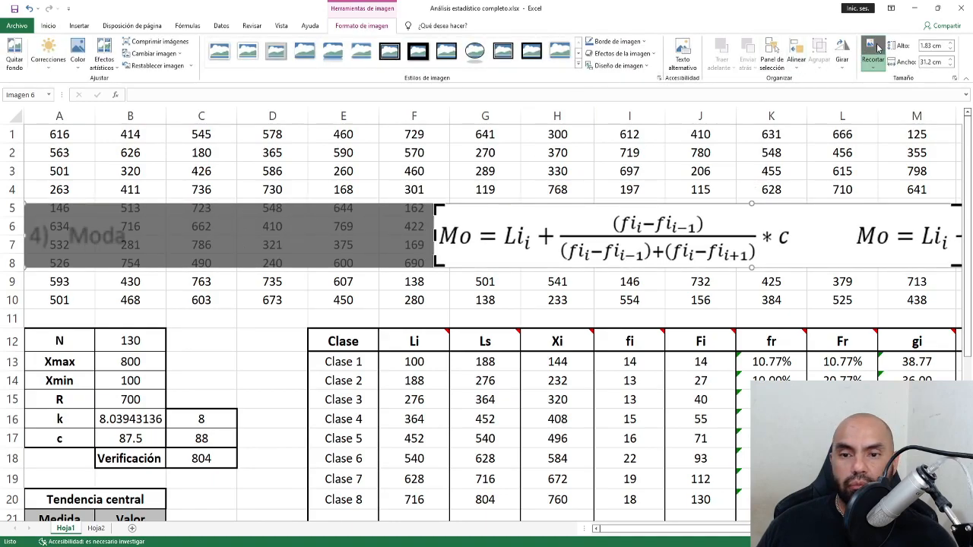
pyautogui.click(872, 49)
pyautogui.moveTo(605, 221); pyautogui.dragTo(120, 204)
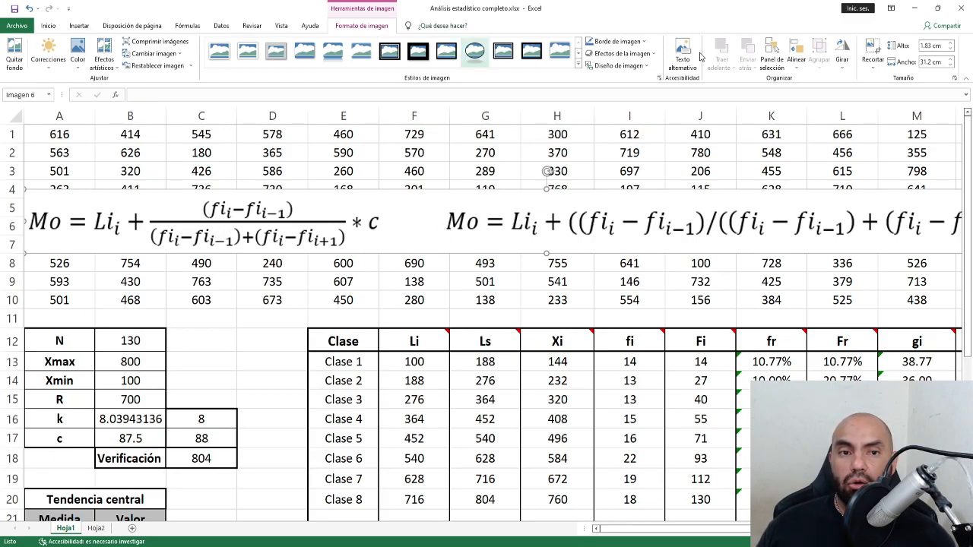
# Crop again to keep only the single-line Mo formula, placed over columns A–J.
pyautogui.click(872, 54)
pyautogui.moveTo(24, 220); pyautogui.dragTo(447, 220)
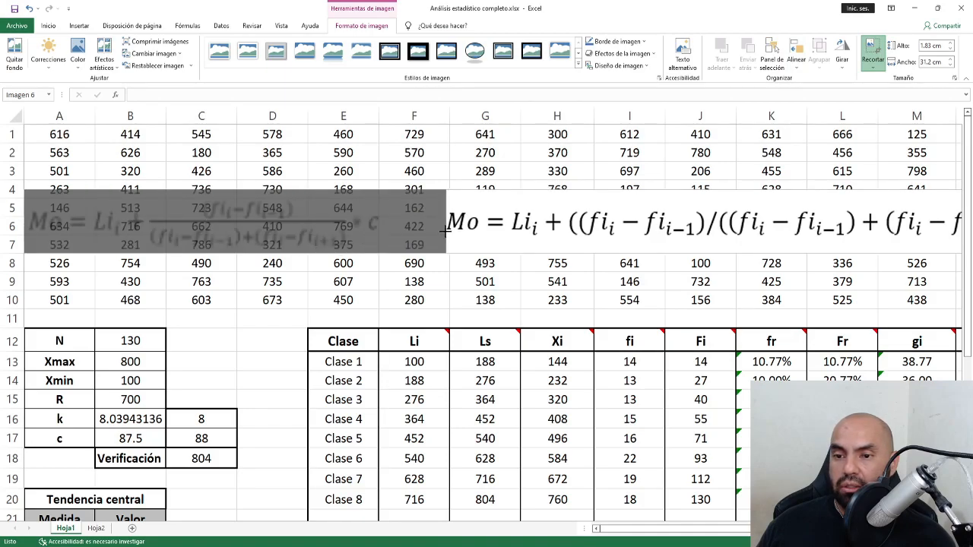
pyautogui.click(873, 53)
pyautogui.moveTo(695, 216); pyautogui.dragTo(289, 285)
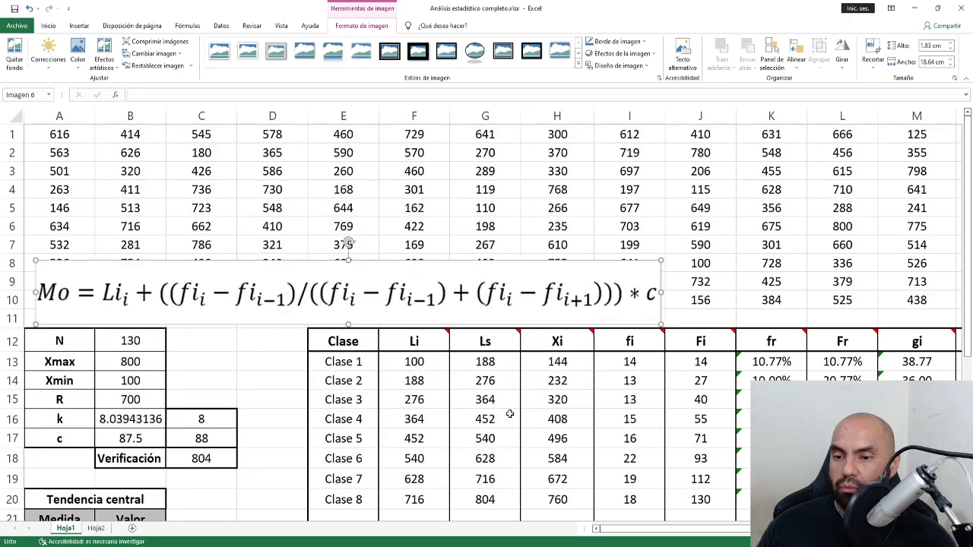
pyautogui.scroll(-4, 459, 346)
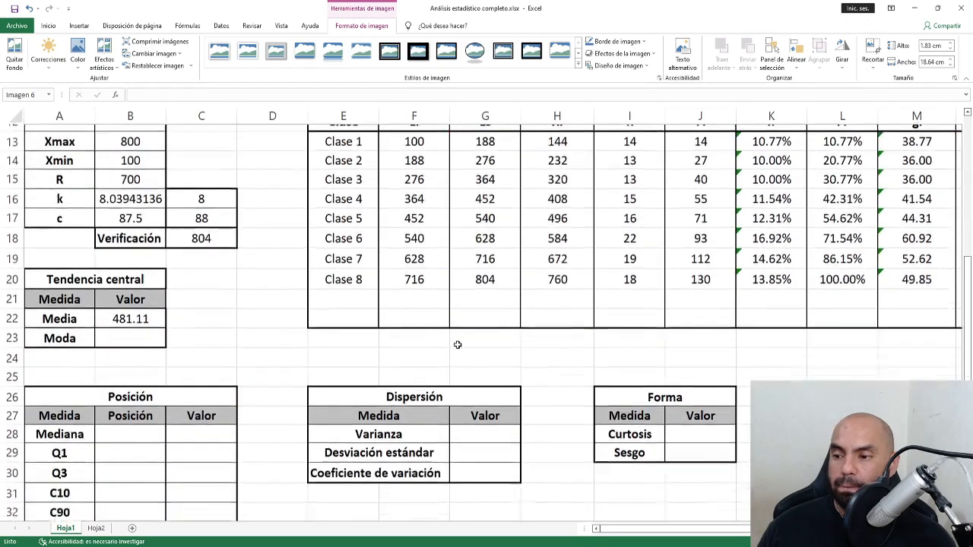
# Fill the Moda label cell A23 with yellow.
pyautogui.scroll(1, 457, 343)
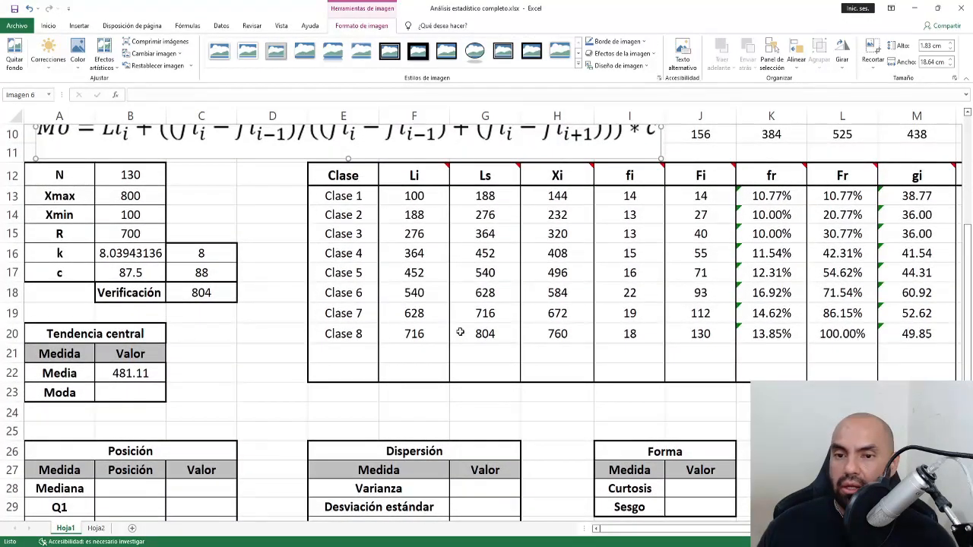
pyautogui.scroll(1, 460, 332)
pyautogui.click(154, 453)
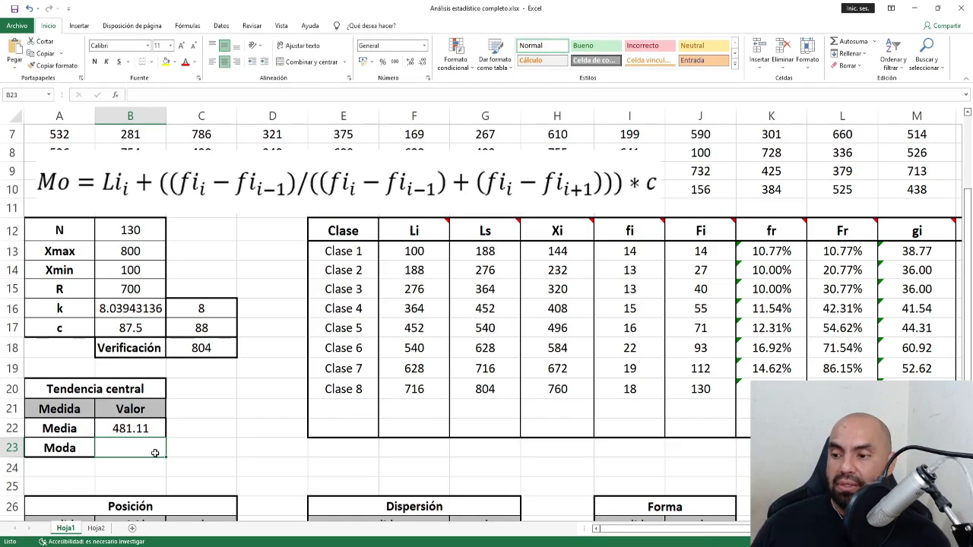
pyautogui.click(67, 450)
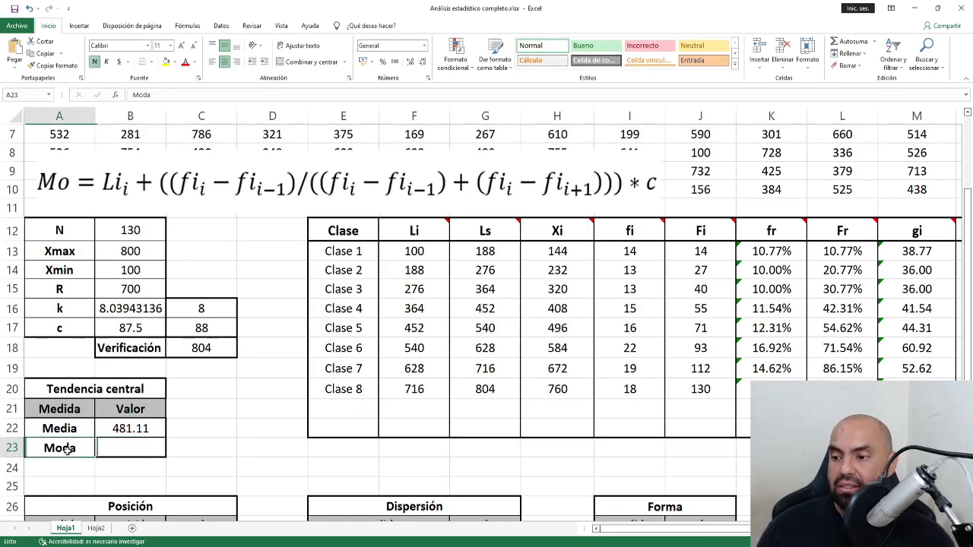
pyautogui.click(167, 64)
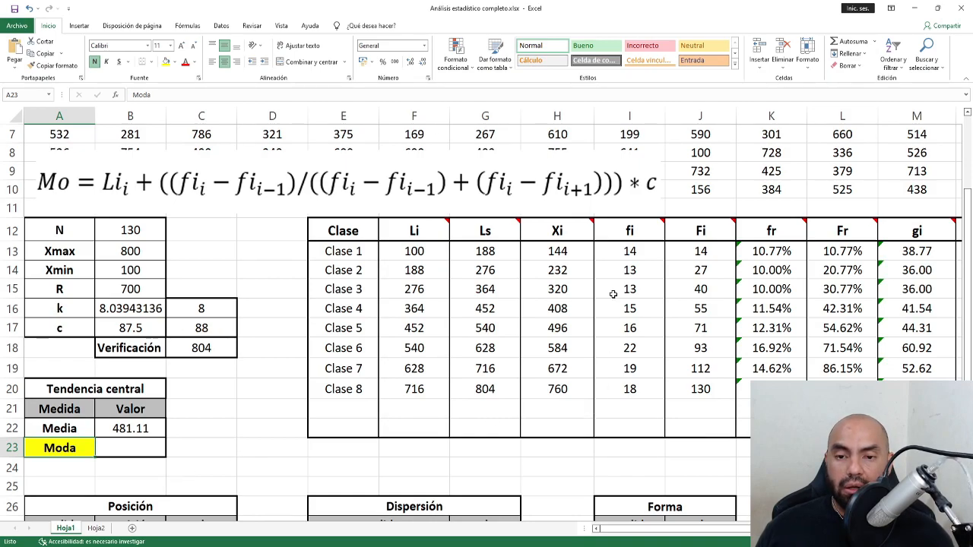
# Find the largest frequency, 22, and fill the whole Clase 6 row yellow.
pyautogui.moveTo(631, 233); pyautogui.dragTo(630, 388)
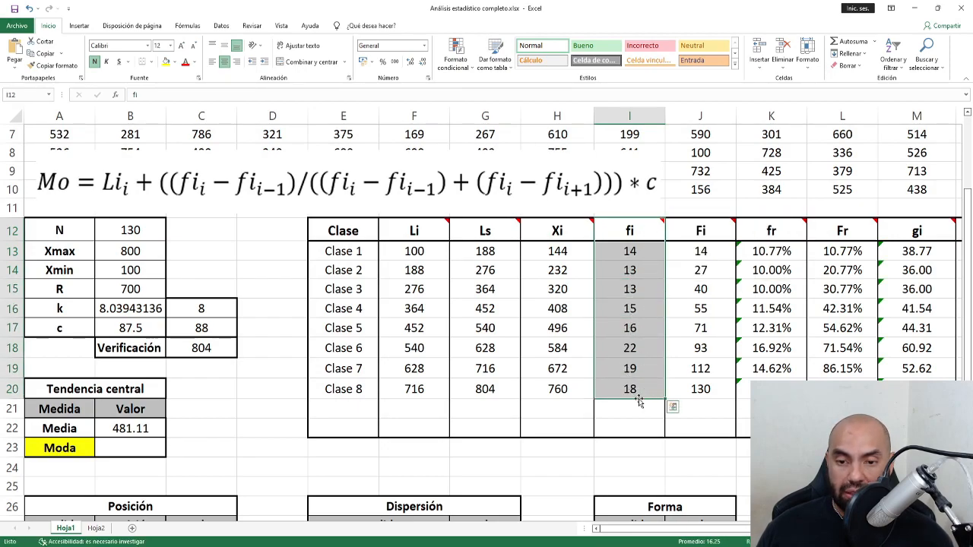
pyautogui.click(636, 348)
pyautogui.click(355, 348)
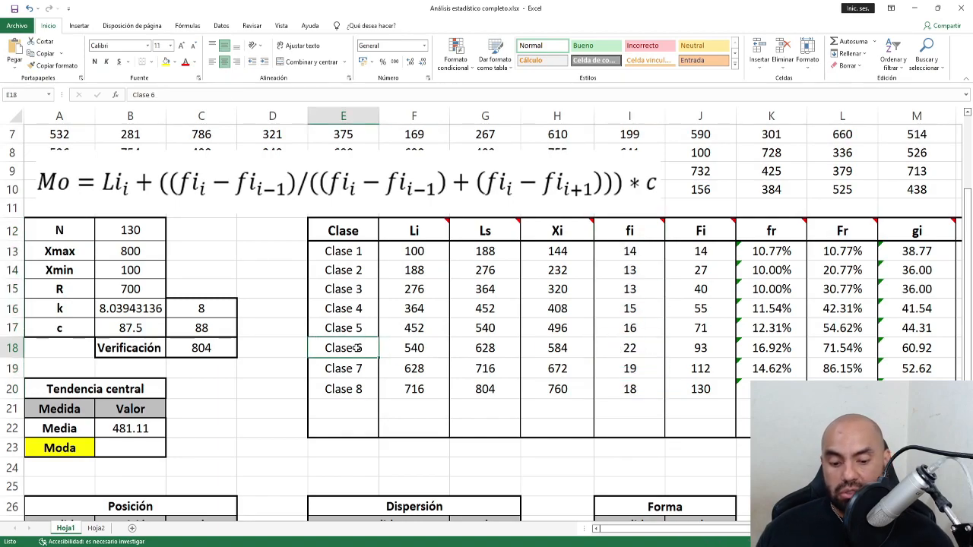
pyautogui.hotkey('ctrl', 'shift', 'Right')
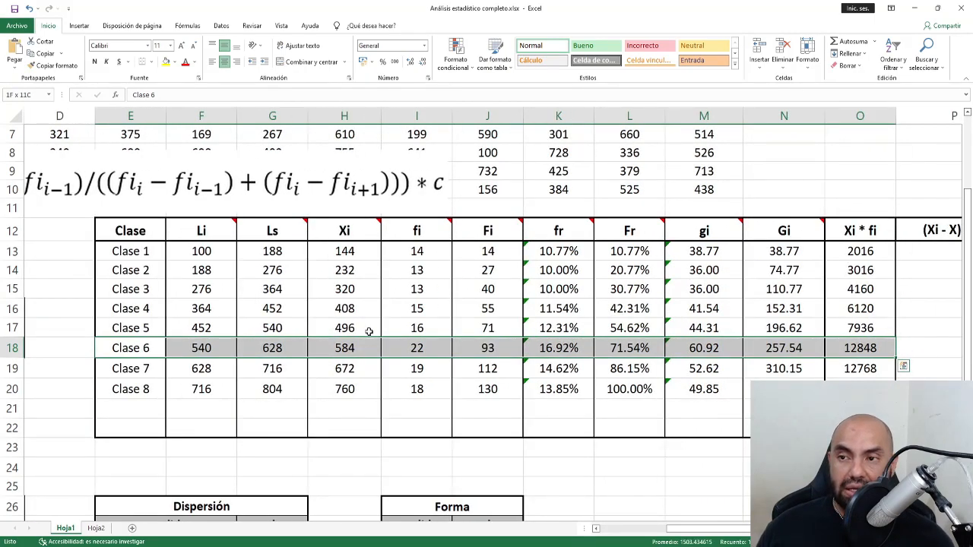
pyautogui.click(166, 62)
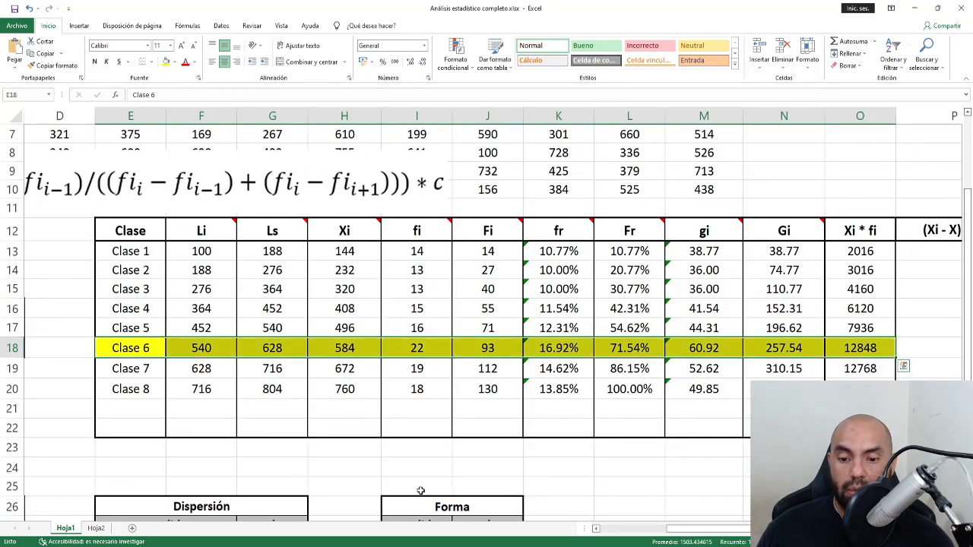
pyautogui.click(631, 529)
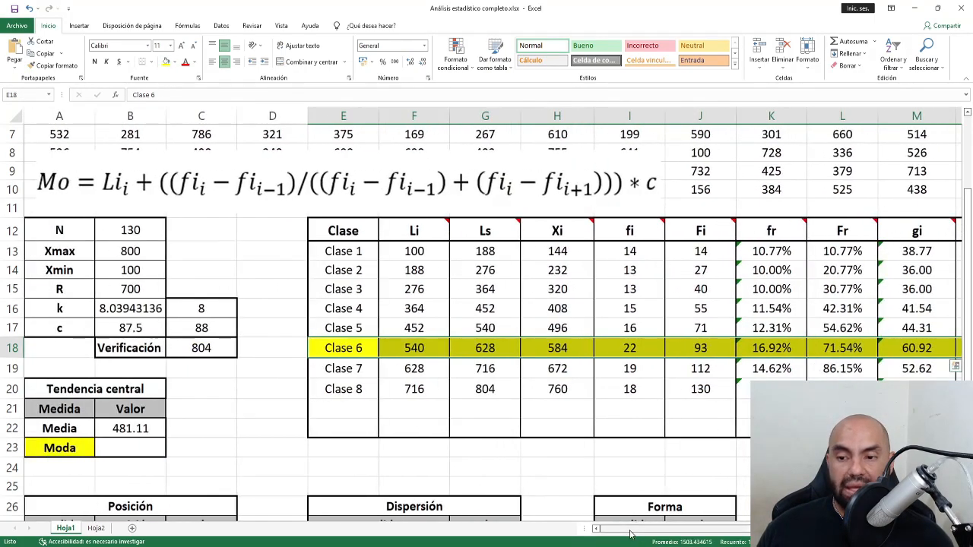
pyautogui.click(336, 350)
pyautogui.click(290, 348)
# Label cells D17:D19 as i-1, i and i+1 beside the Clase 5–7 rows.
pyautogui.write('i')
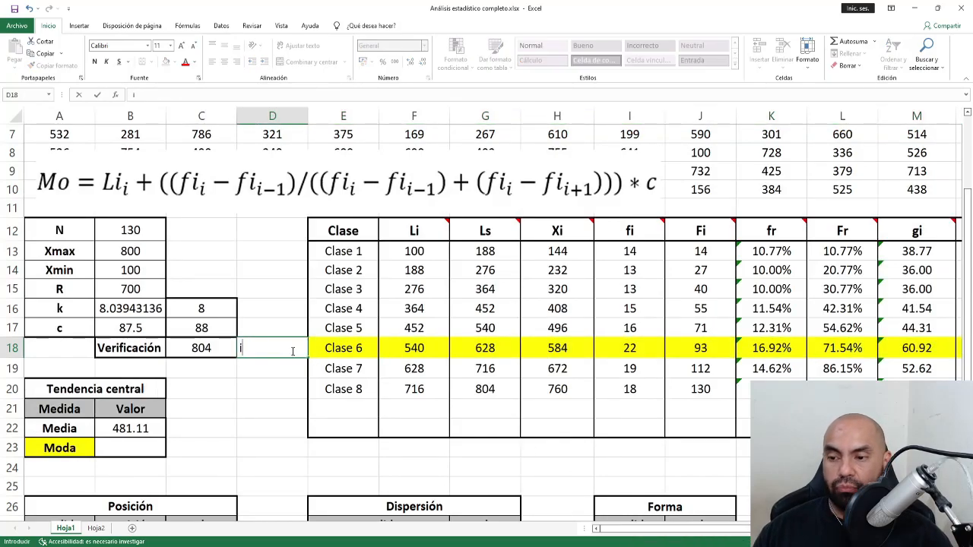
pyautogui.press('Up')
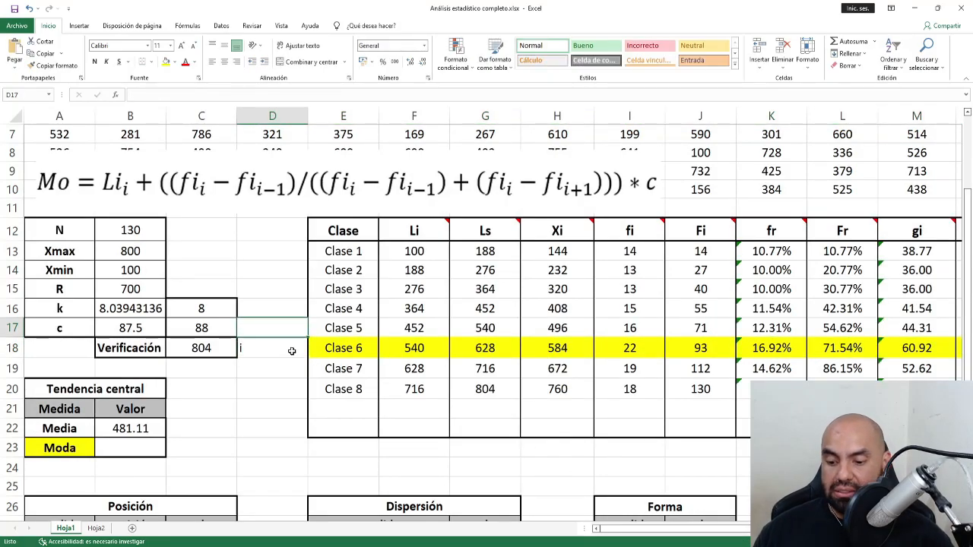
pyautogui.write('i')
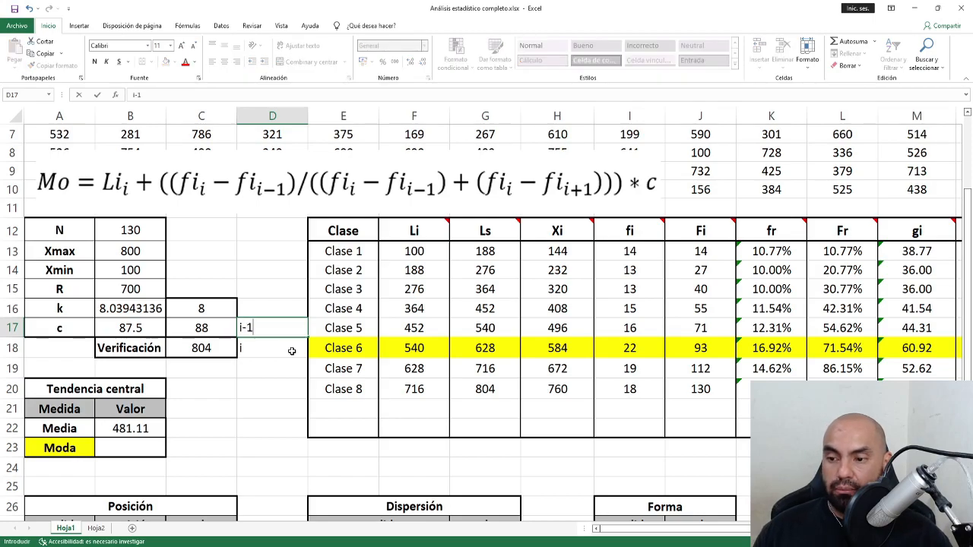
pyautogui.write('-1')
pyautogui.press('Return')
pyautogui.press('Return')
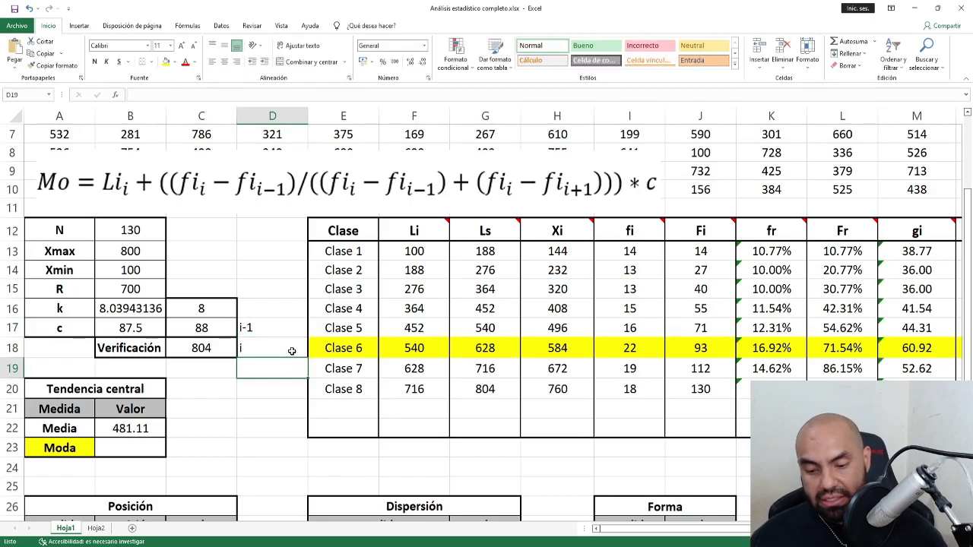
pyautogui.write('i+1')
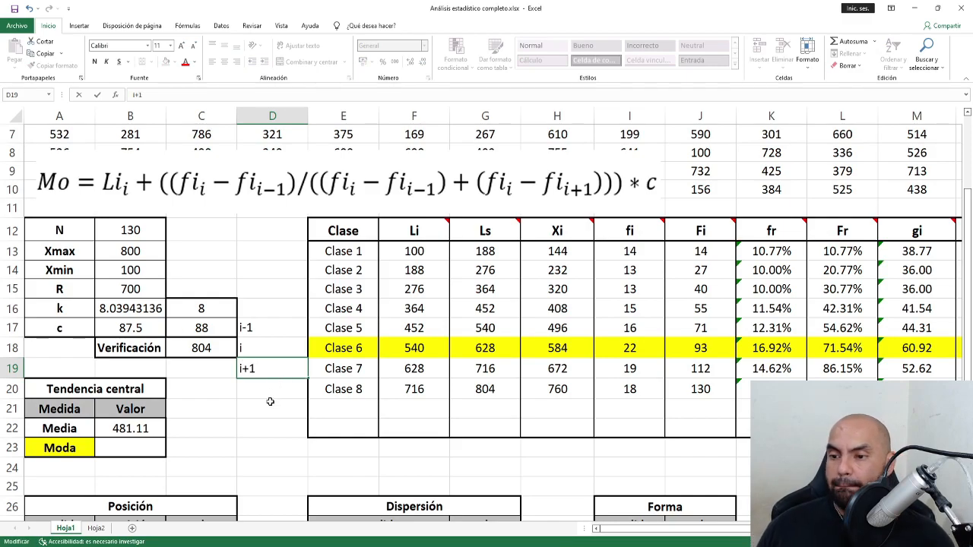
pyautogui.click(270, 401)
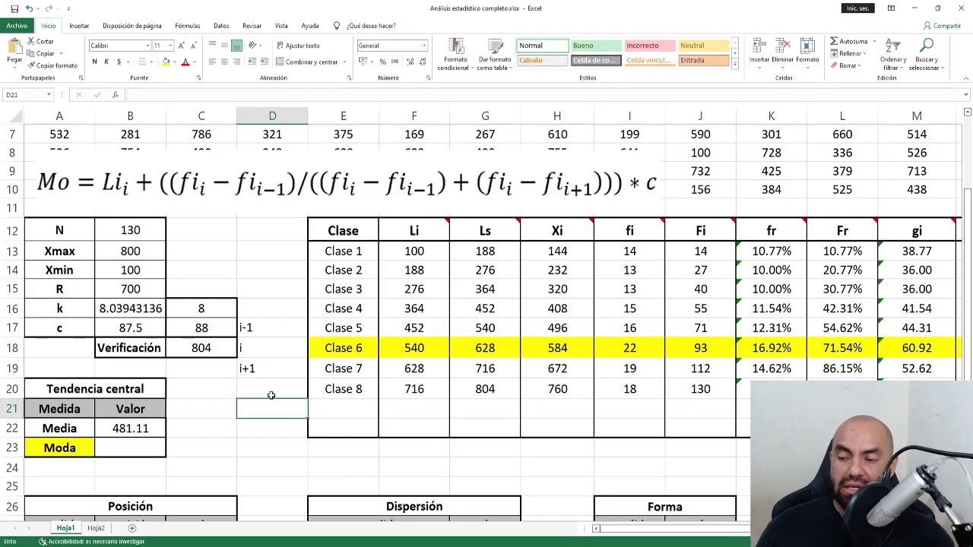
# Move the Mo formula picture below the Moda row and select B23.
pyautogui.scroll(-1, 272, 396)
pyautogui.moveTo(250, 133); pyautogui.dragTo(238, 439)
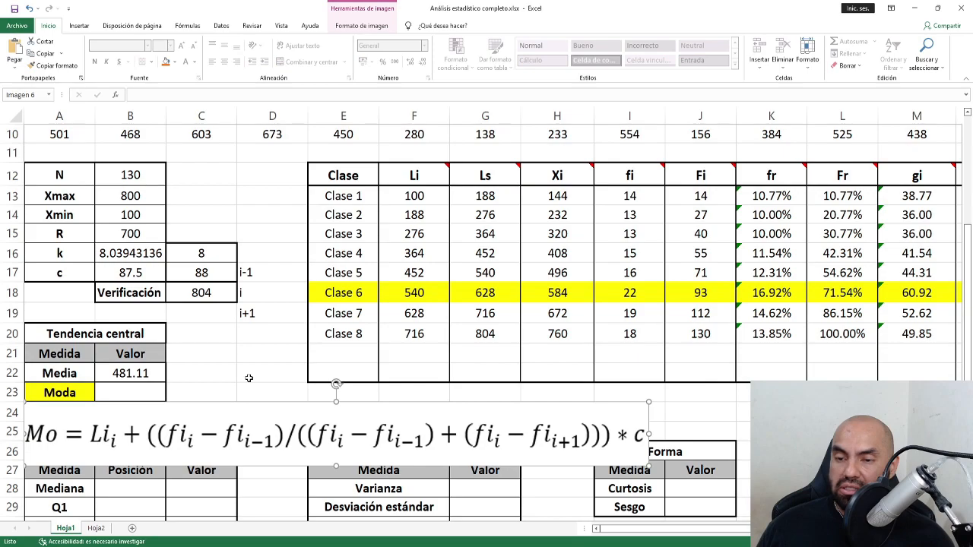
pyautogui.scroll(-1, 248, 377)
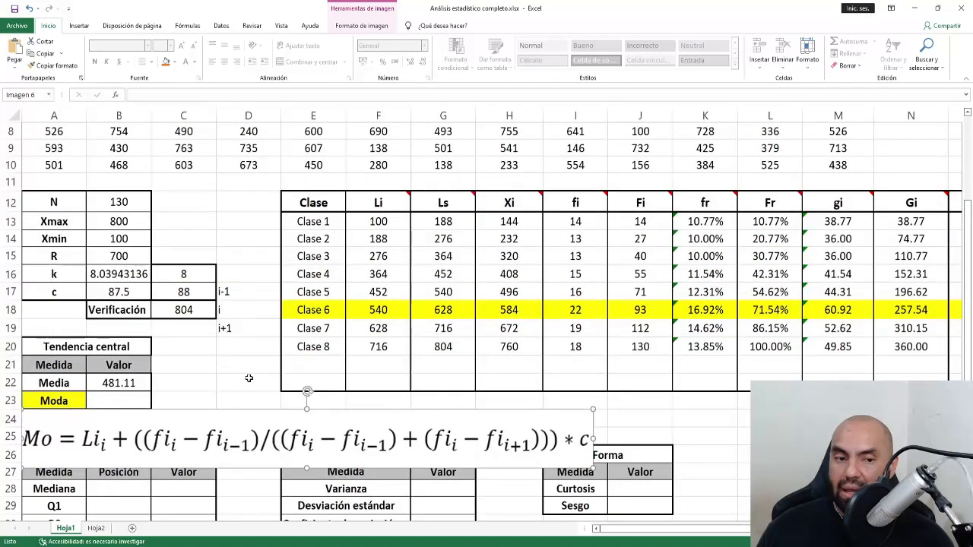
pyautogui.scroll(3, 249, 377)
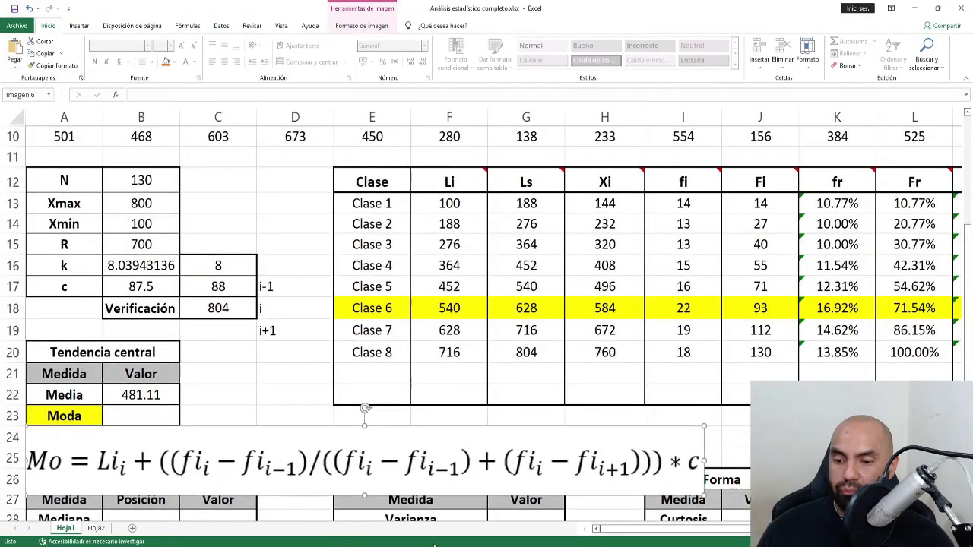
pyautogui.click(159, 416)
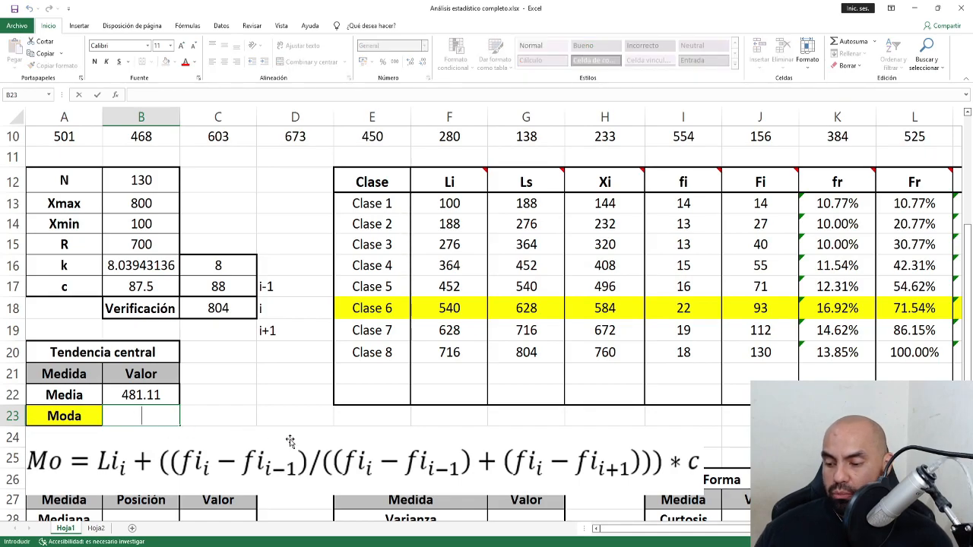
# Start the Moda formula in B23 as =F18+(I18-I17, dismissing a correction prompt.
pyautogui.press('Escape')
pyautogui.write('=')
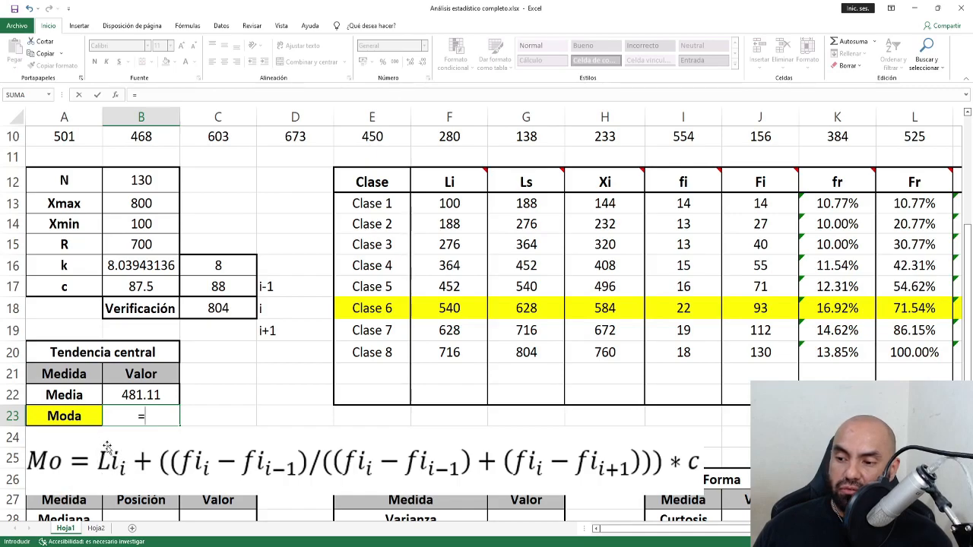
pyautogui.click(437, 311)
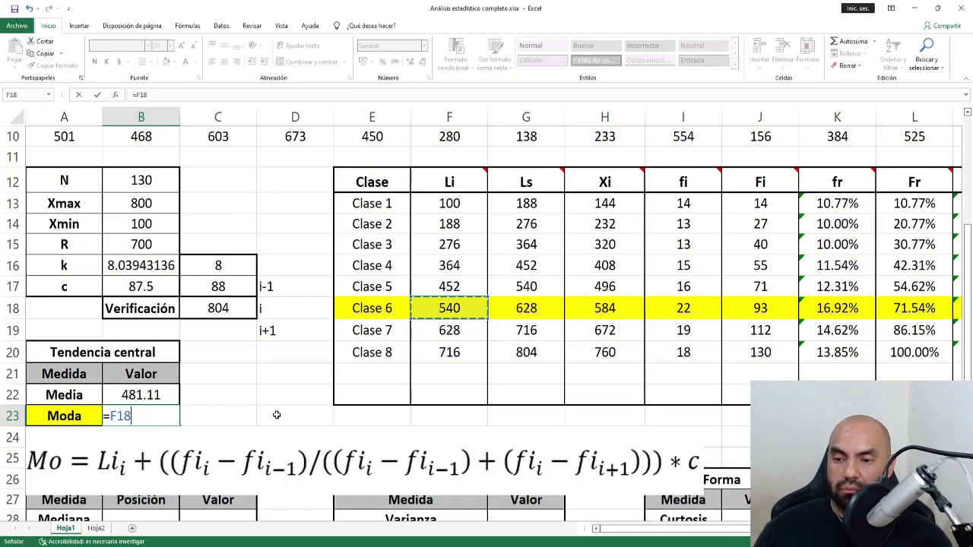
pyautogui.write('+((')
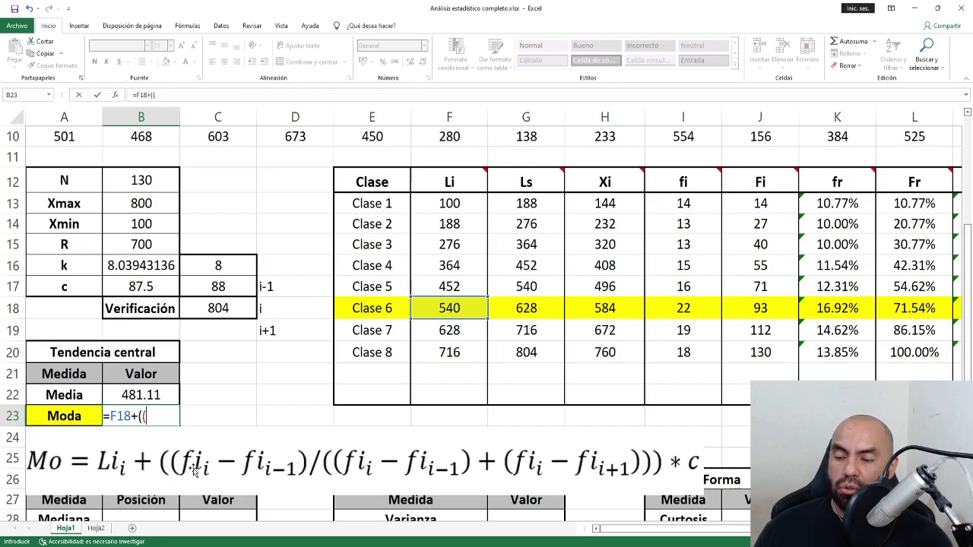
pyautogui.click(666, 310)
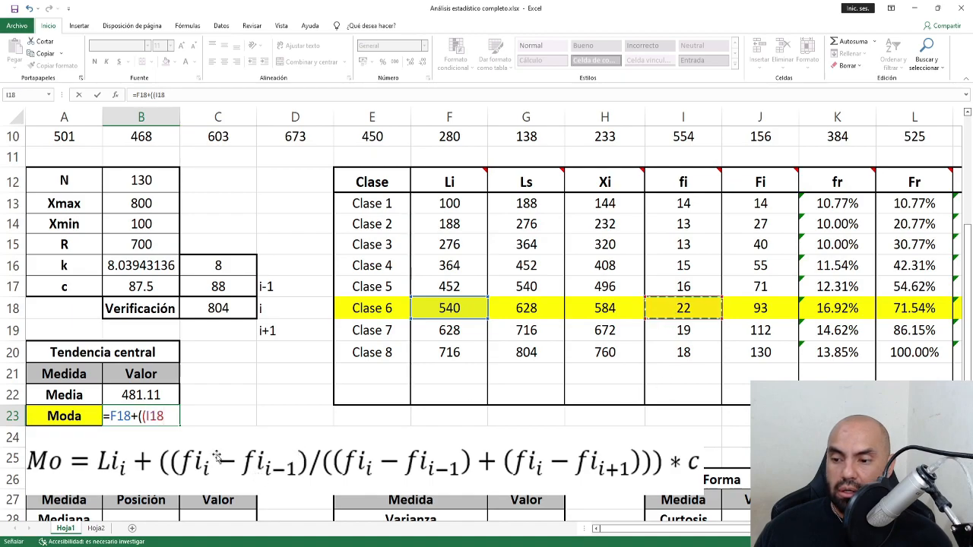
pyautogui.write('-')
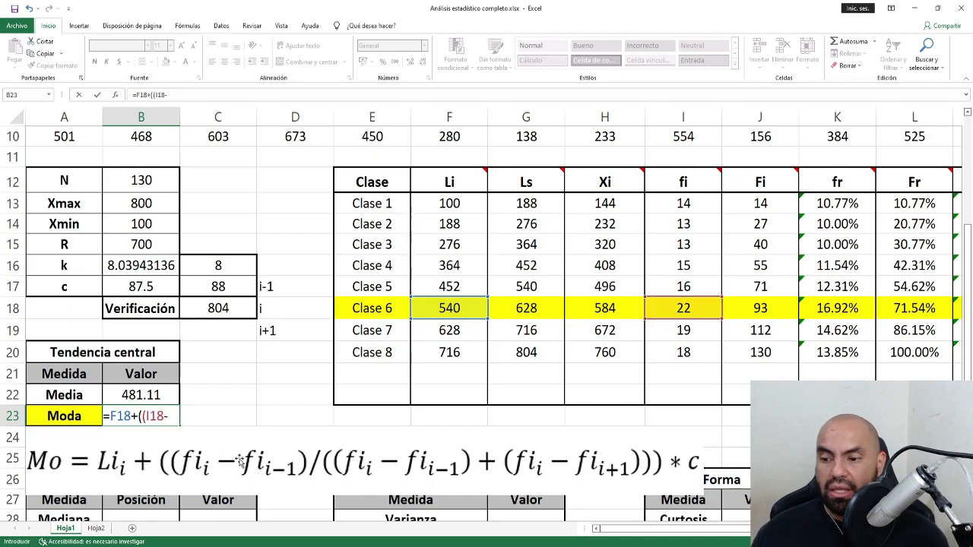
pyautogui.click(687, 288)
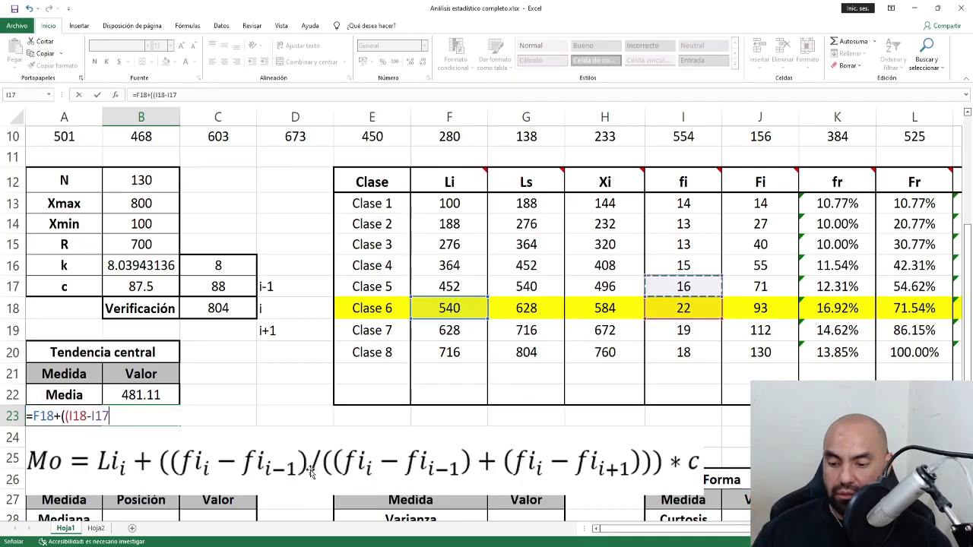
pyautogui.write(')')
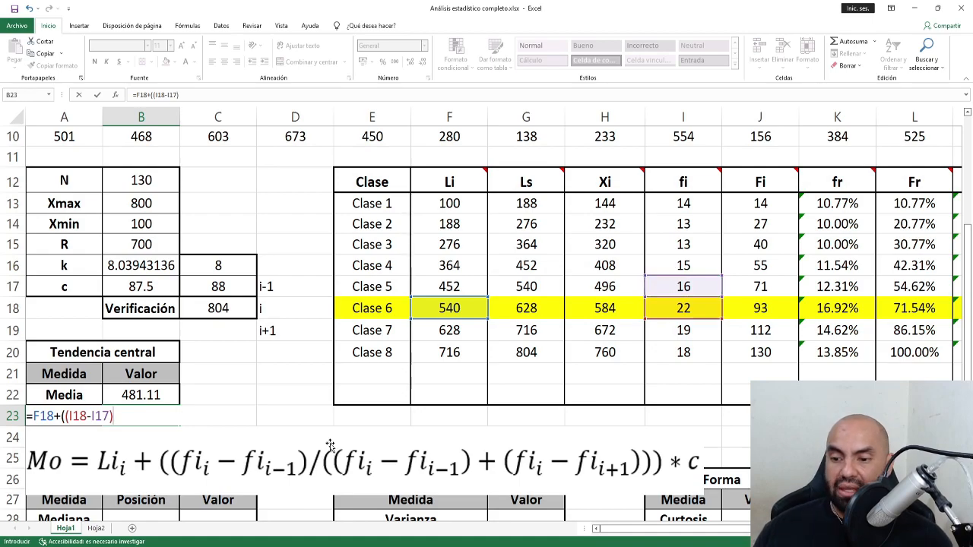
pyautogui.press('Return')
pyautogui.click(513, 316)
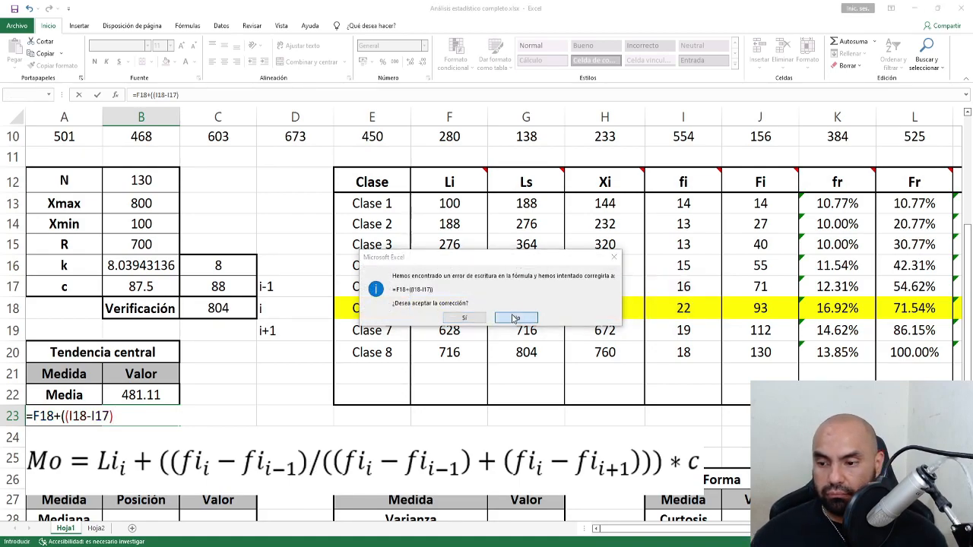
pyautogui.click(491, 308)
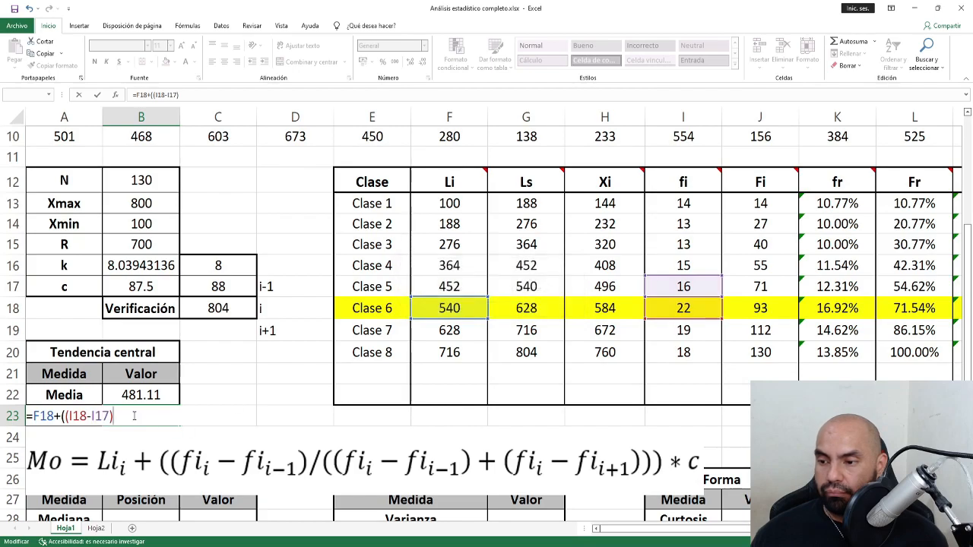
# Finish it as /((I18-I17)+(I18-I19)))*C17, giving 598.666667, then clear the i-1/i/i+1 labels.
pyautogui.write('/((')
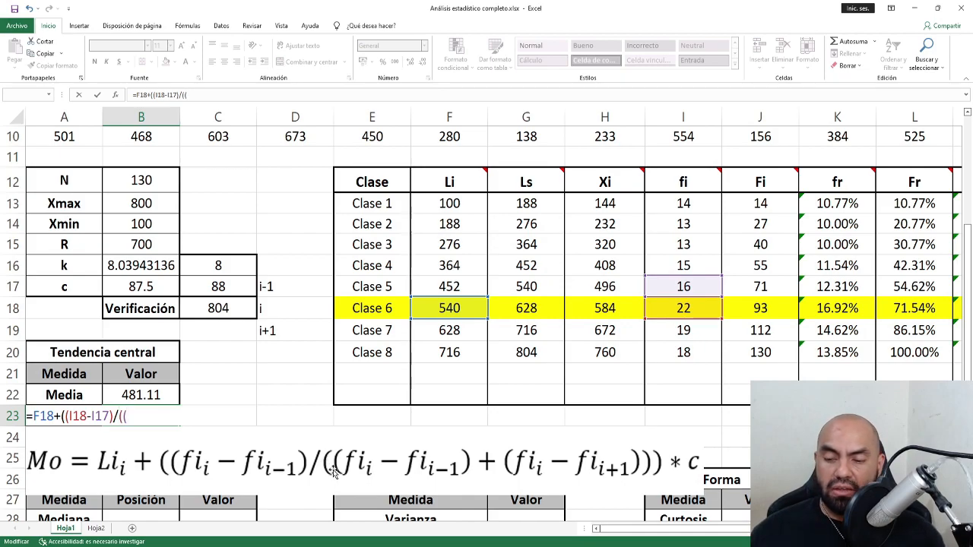
pyautogui.click(698, 308)
pyautogui.write('-')
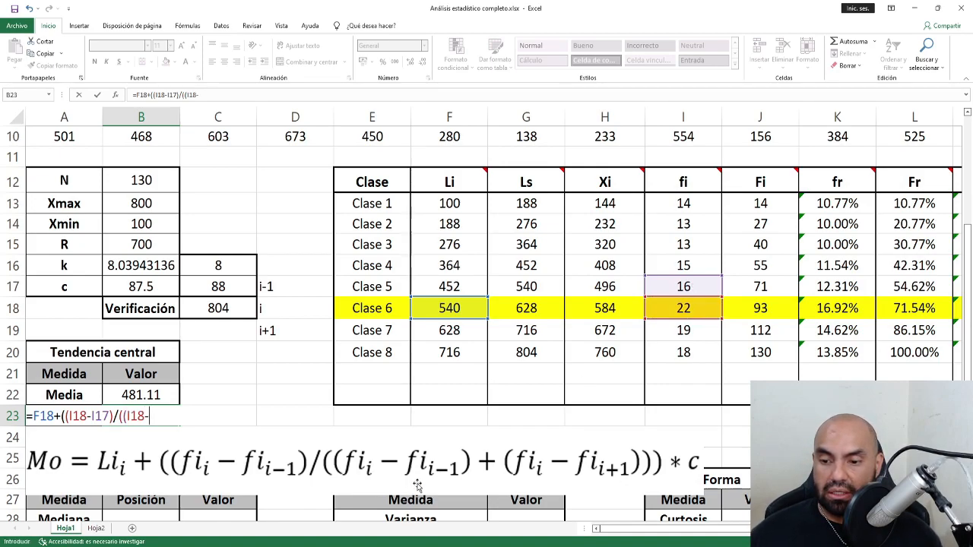
pyautogui.click(683, 286)
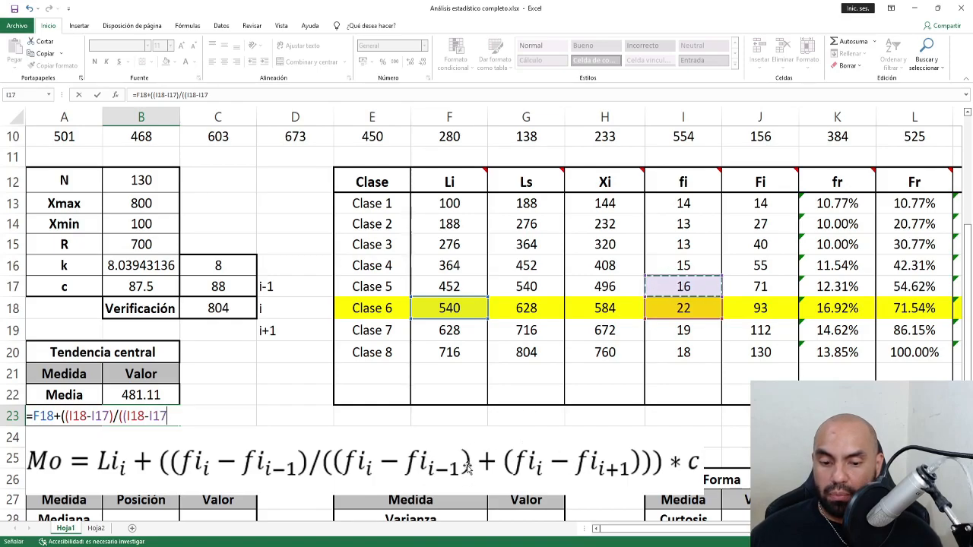
pyautogui.write(')+(')
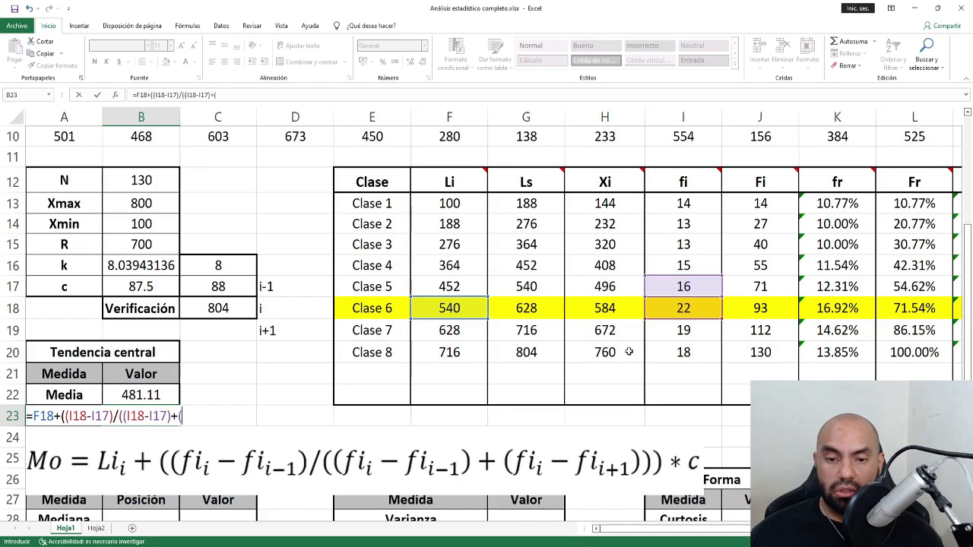
pyautogui.click(686, 309)
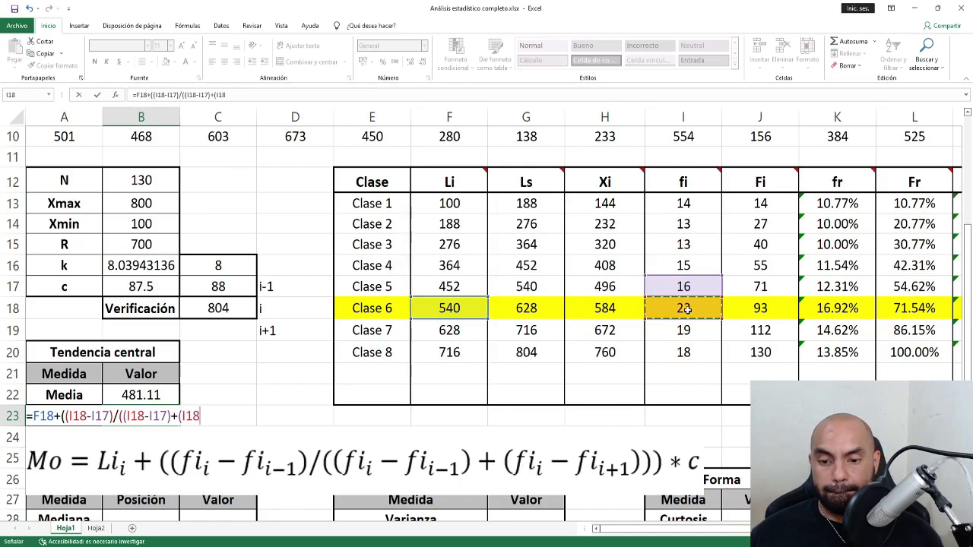
pyautogui.write('-')
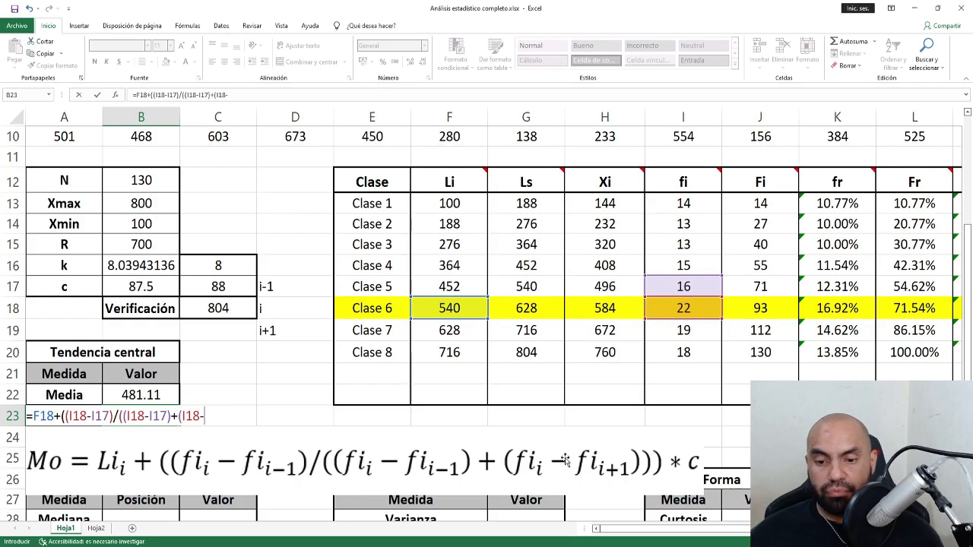
pyautogui.click(674, 335)
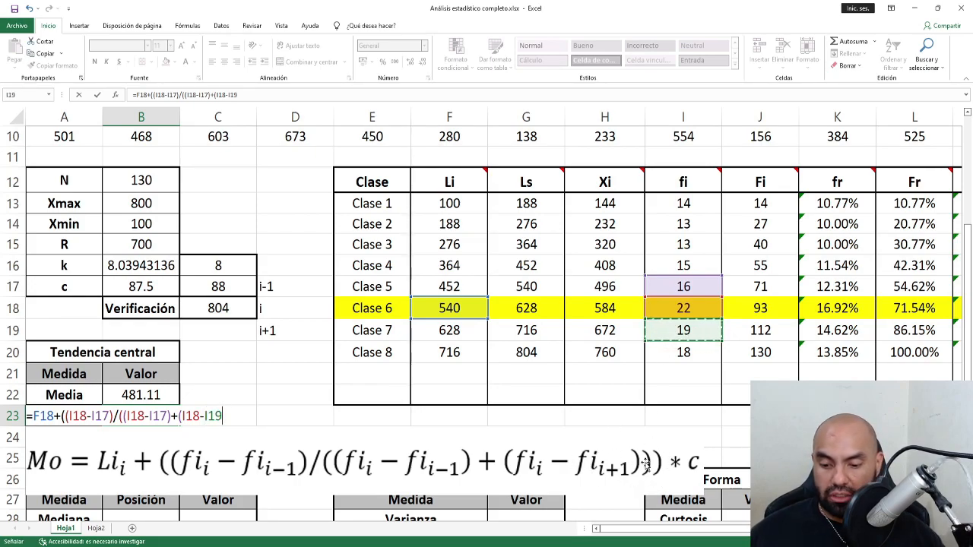
pyautogui.write(')))*')
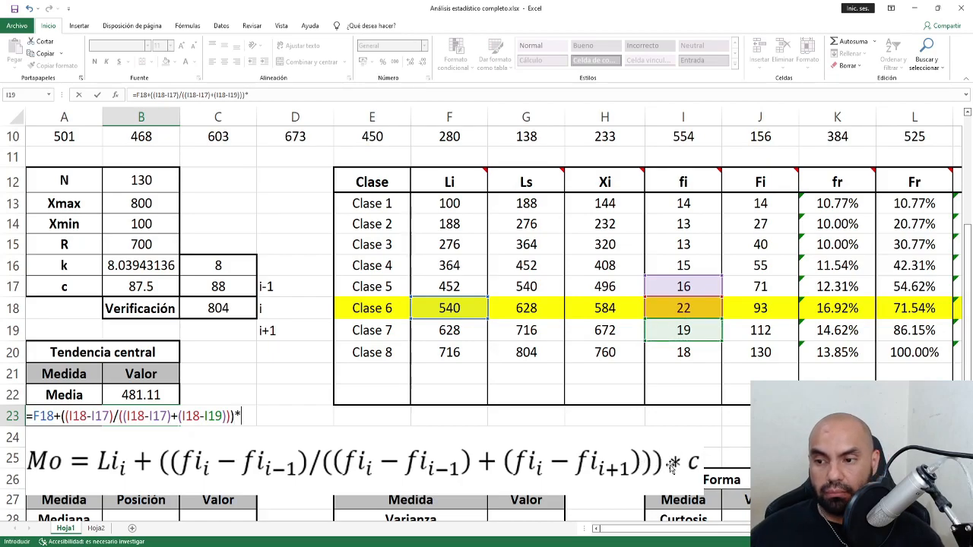
pyautogui.click(226, 288)
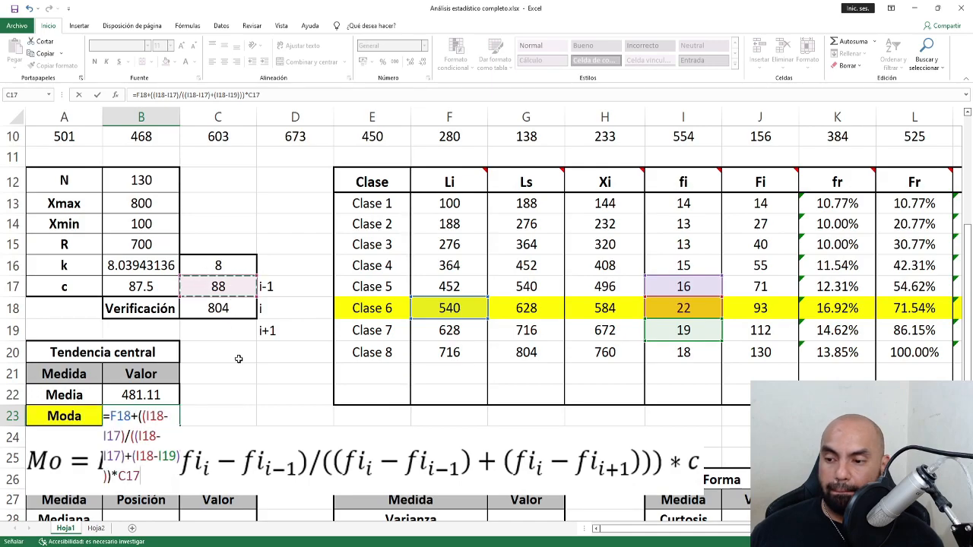
pyautogui.press('Return')
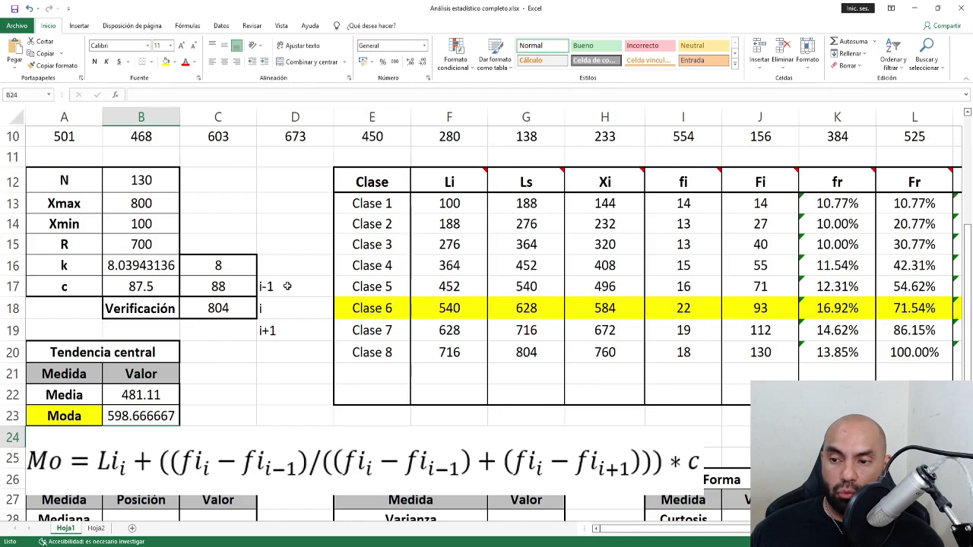
pyautogui.moveTo(287, 286); pyautogui.dragTo(287, 324)
pyautogui.press('Delete')
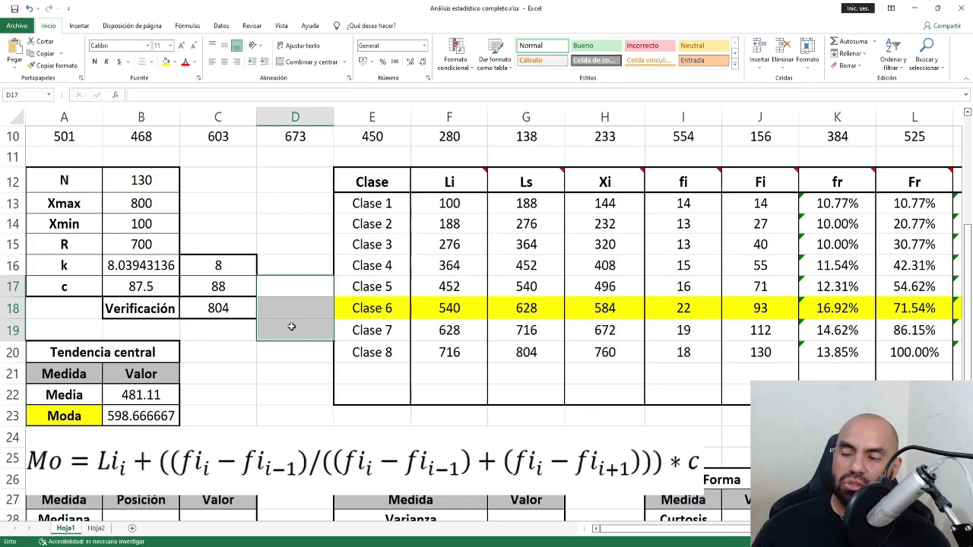
# Check the B23, F18 and G18 formulas, then delete the Mo formula picture.
pyautogui.click(150, 418)
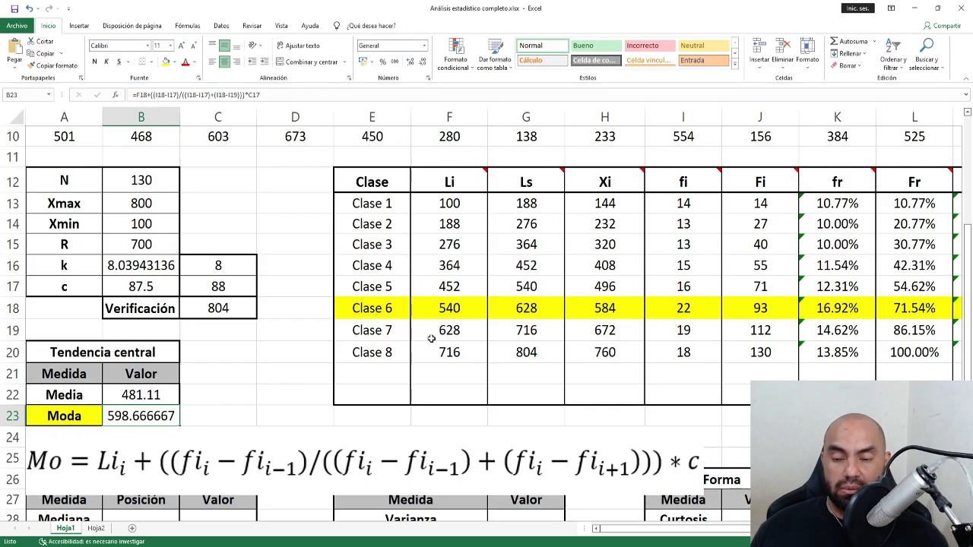
pyautogui.click(457, 309)
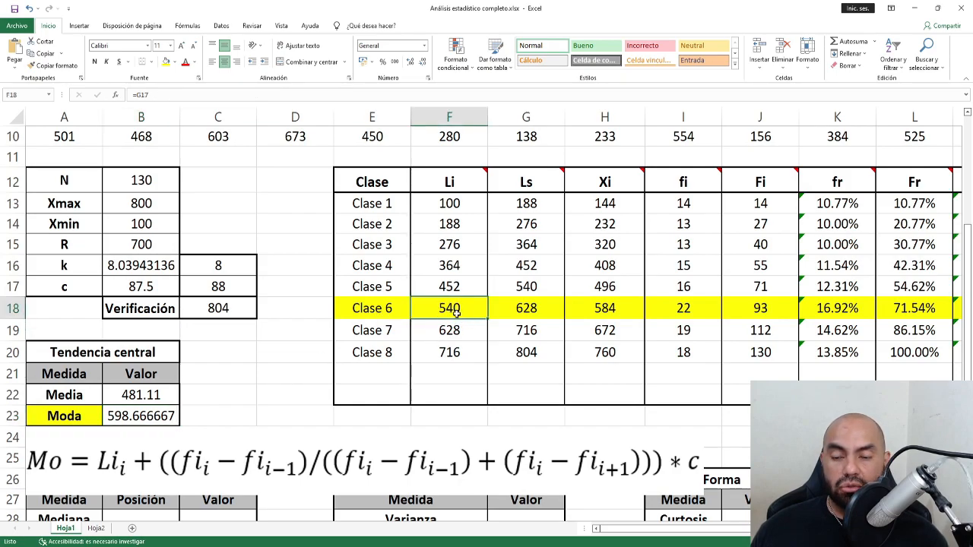
pyautogui.click(535, 308)
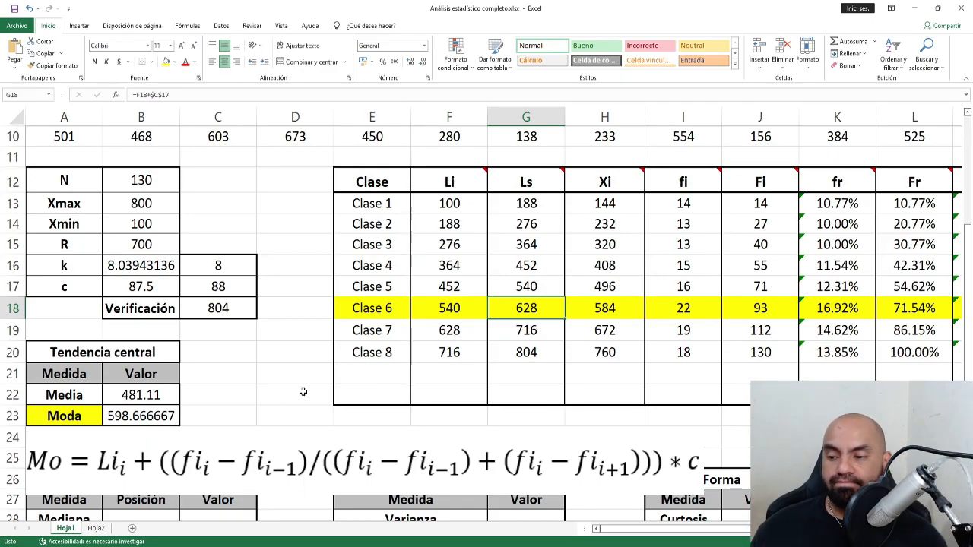
pyautogui.scroll(-3, 300, 390)
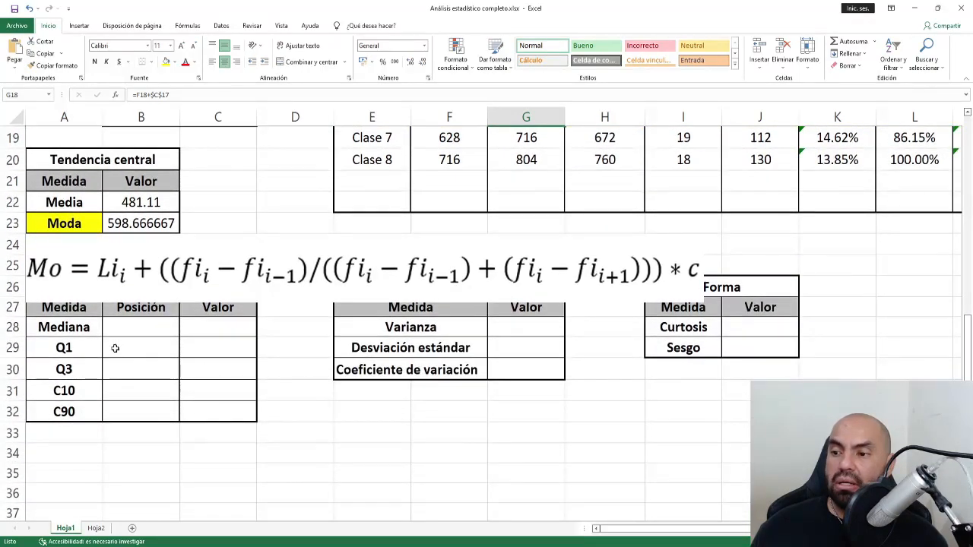
pyautogui.click(125, 297)
pyautogui.press('Delete')
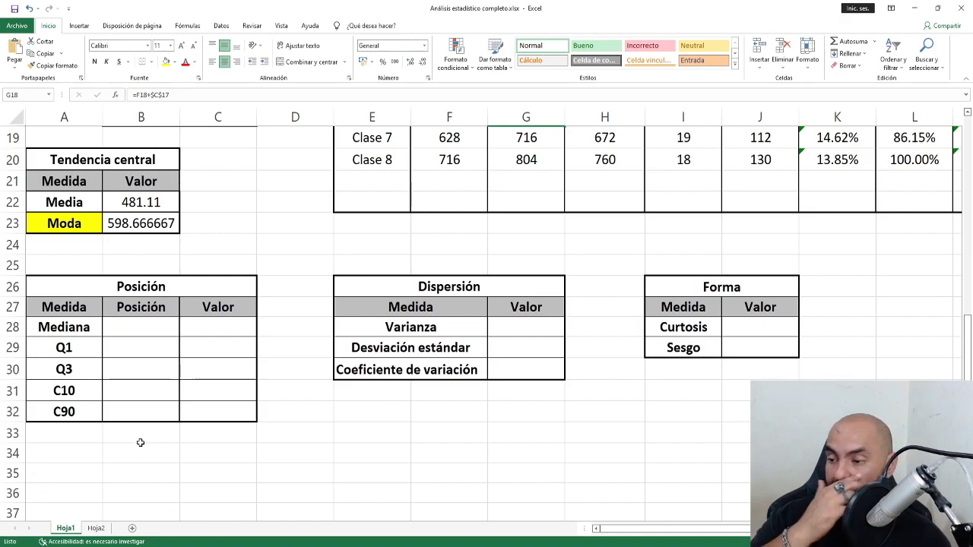
pyautogui.click(76, 332)
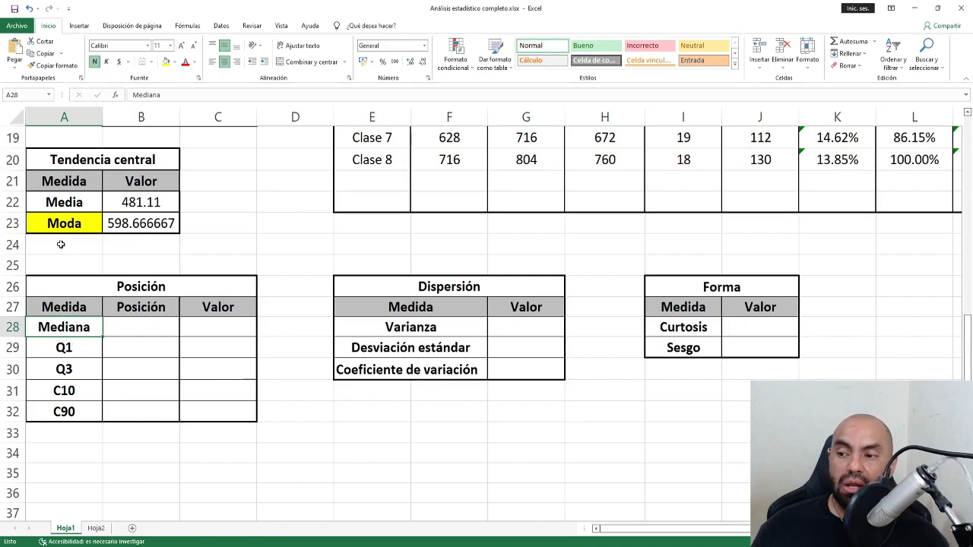
pyautogui.moveTo(65, 245); pyautogui.dragTo(116, 245)
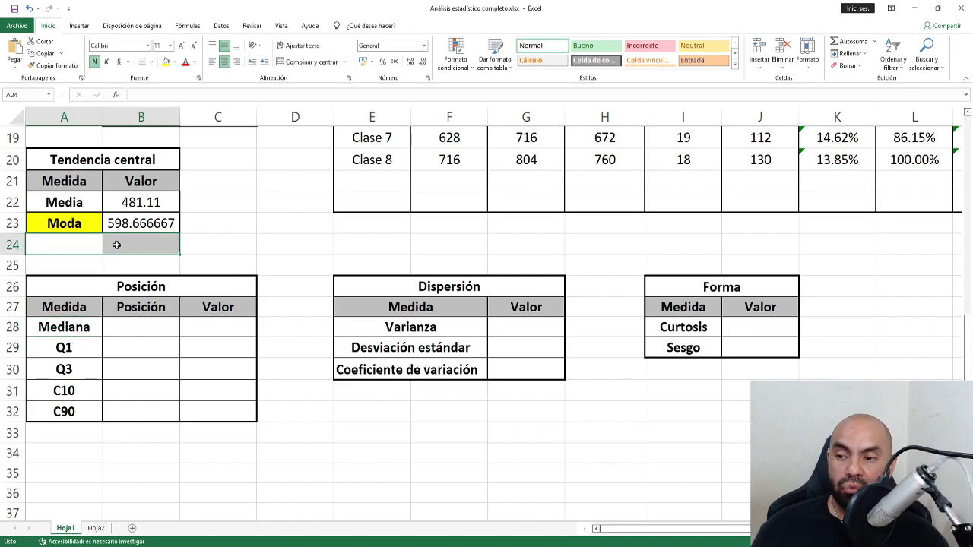
pyautogui.moveTo(85, 329); pyautogui.dragTo(184, 325)
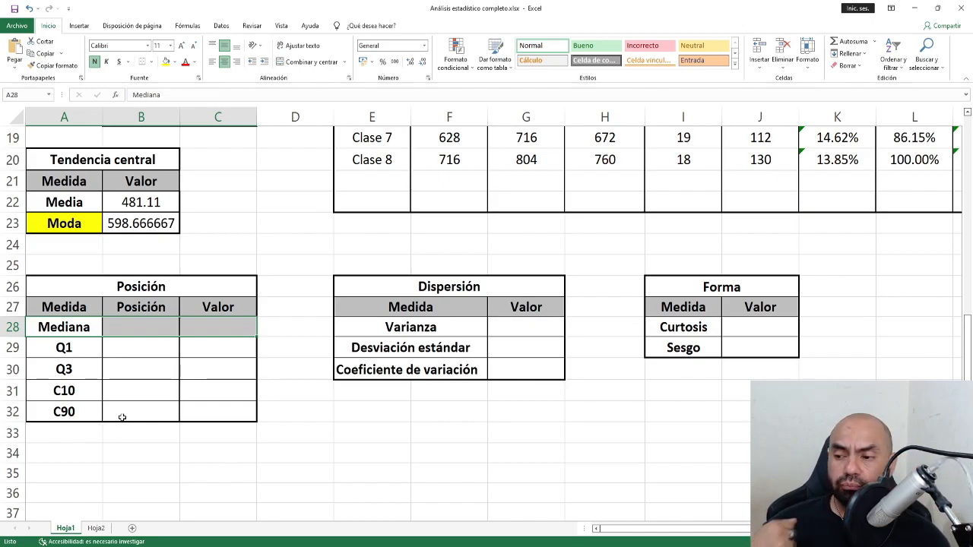
pyautogui.click(140, 329)
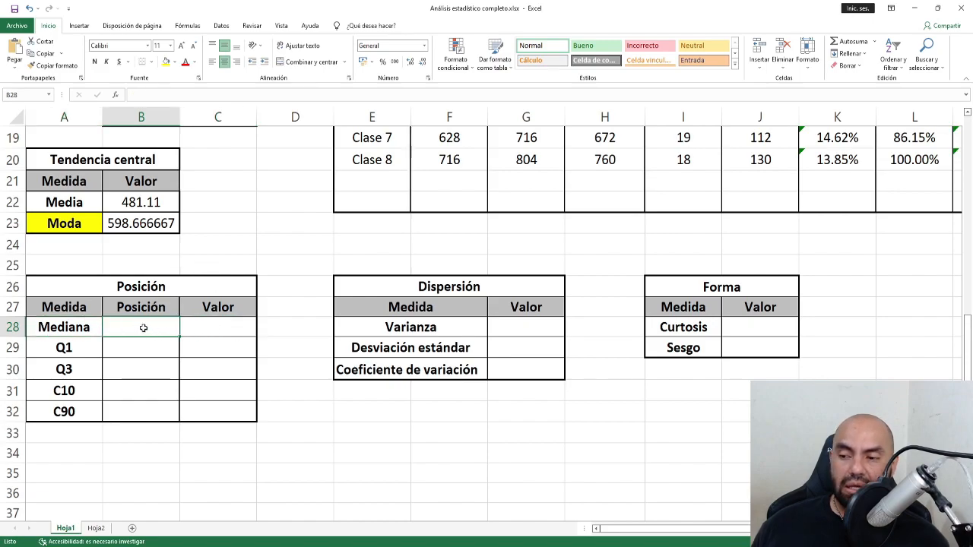
pyautogui.click(186, 329)
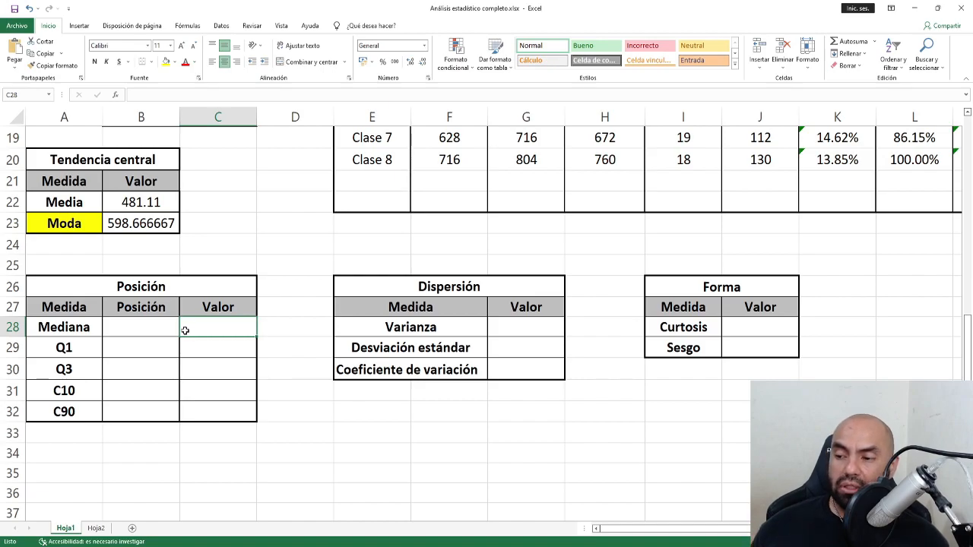
pyautogui.moveTo(76, 335); pyautogui.dragTo(199, 329)
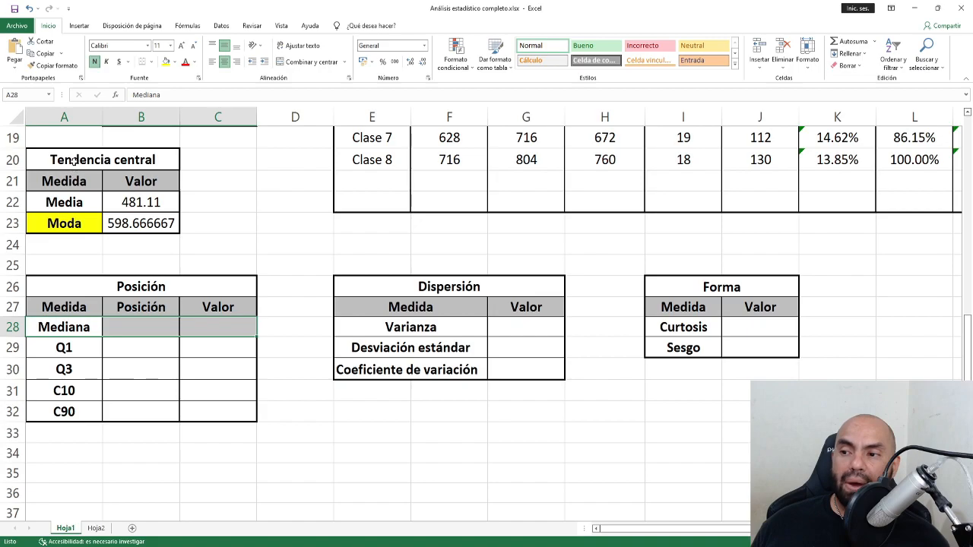
pyautogui.moveTo(72, 159); pyautogui.dragTo(139, 225)
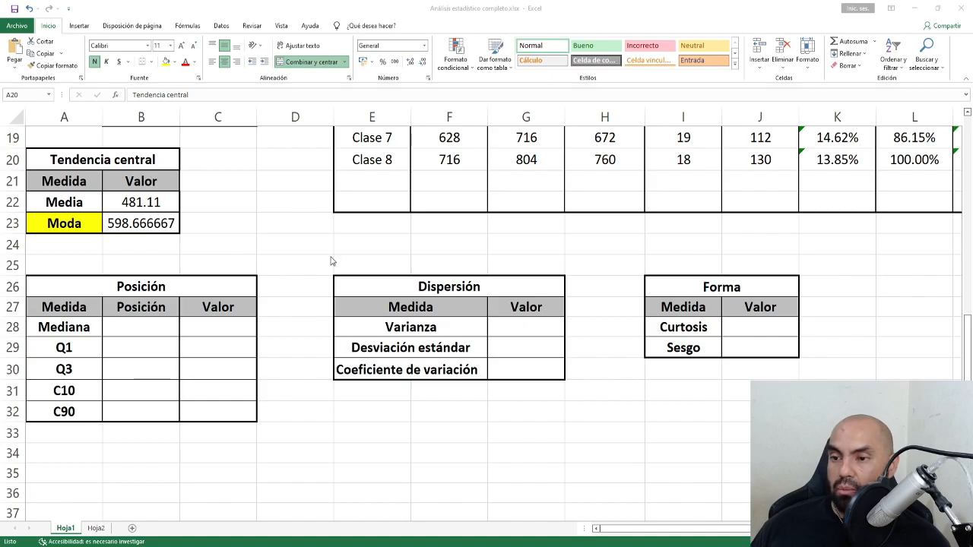
# Remove a Moda formula picture that was pasted by mistake.
pyautogui.click(297, 222)
pyautogui.hotkey('ctrl', 'v')
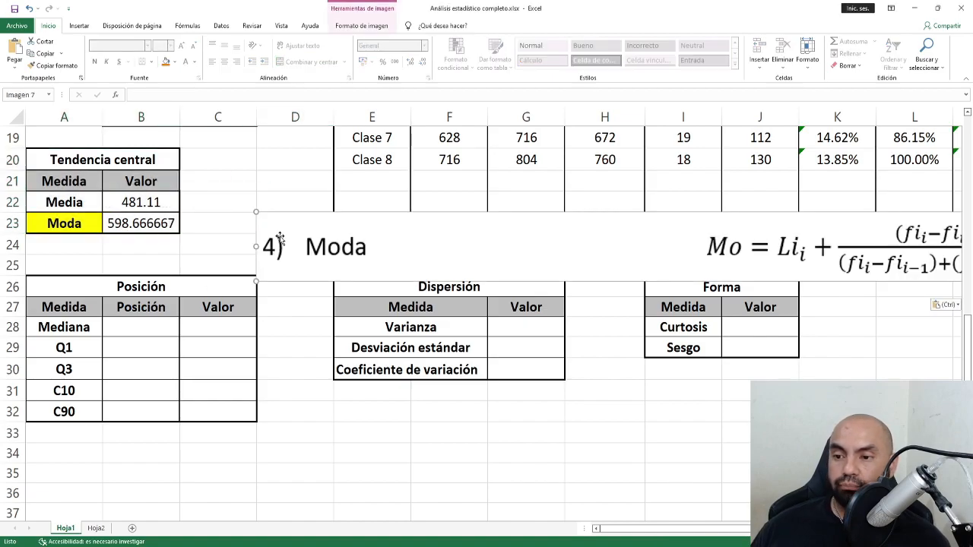
pyautogui.moveTo(508, 266); pyautogui.dragTo(236, 235)
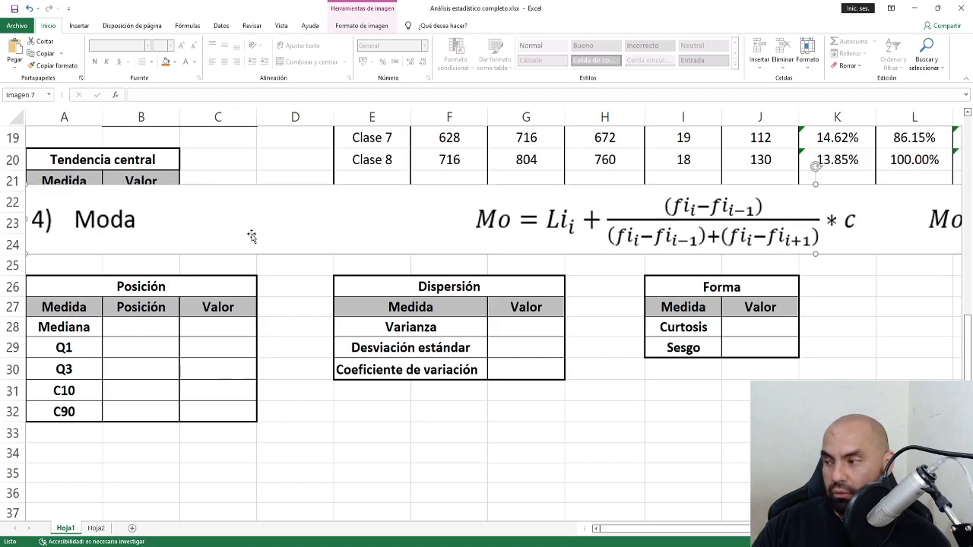
pyautogui.press('Delete')
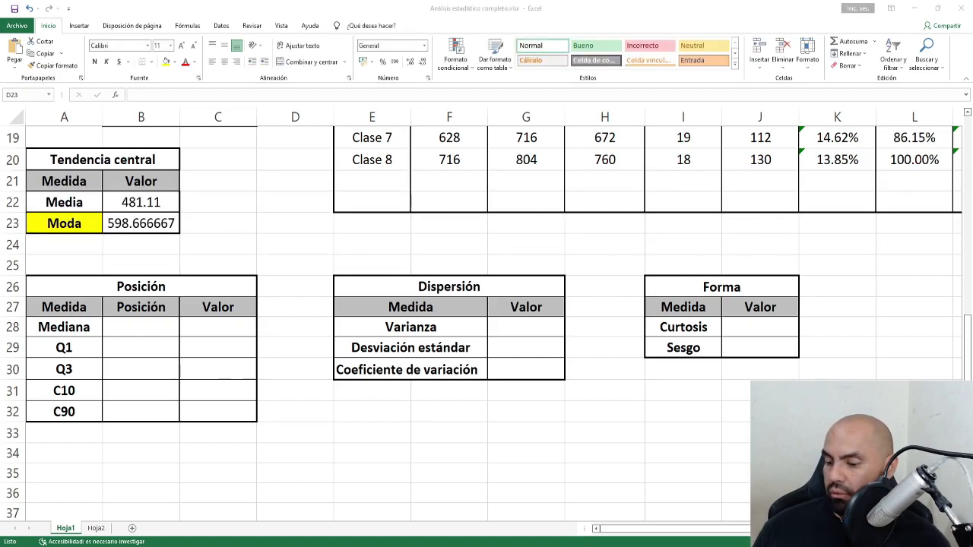
pyautogui.click(134, 244)
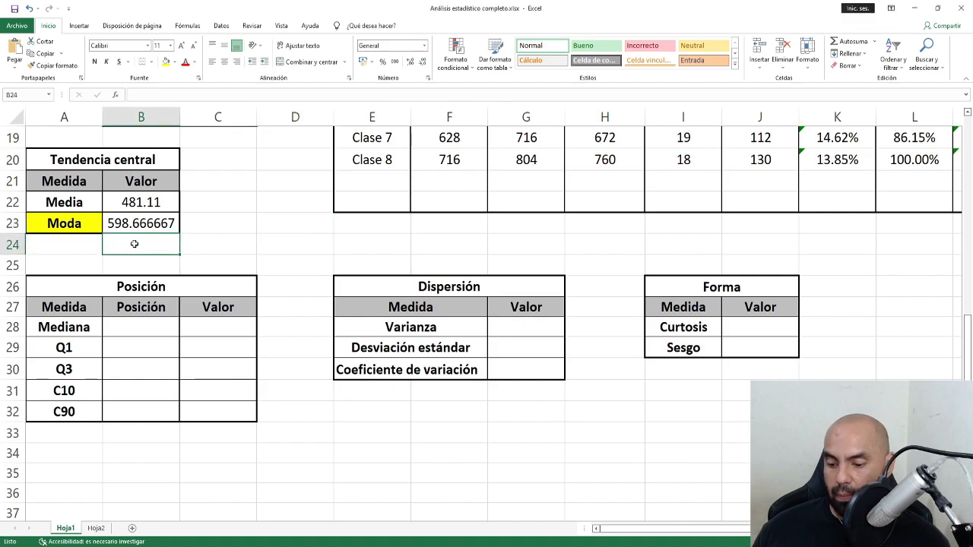
pyautogui.hotkey('ctrl', 'b')
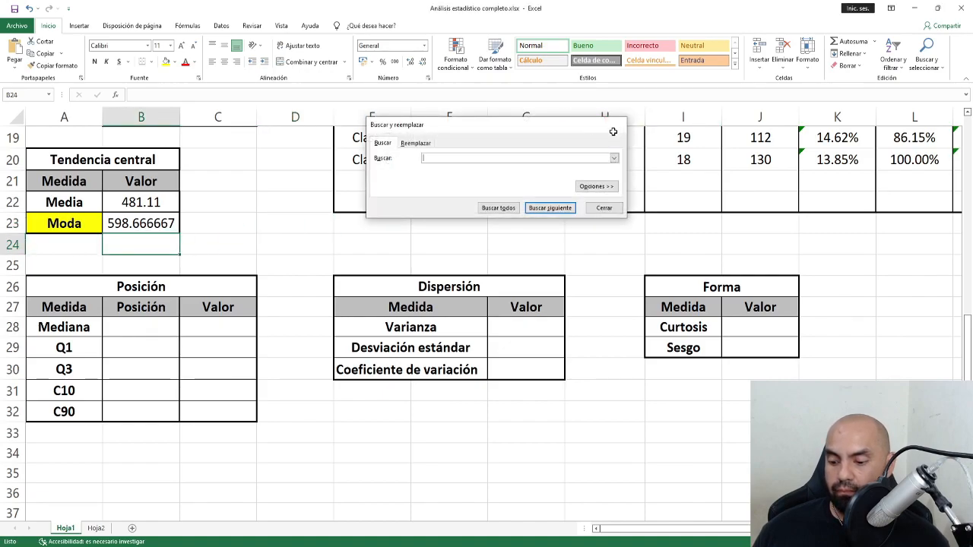
pyautogui.press('Escape')
# Paste the '5) Mediana: P=N/2' formula picture and position it just above the Posición table.
pyautogui.hotkey('ctrl', 'v')
pyautogui.moveTo(385, 261); pyautogui.dragTo(265, 210)
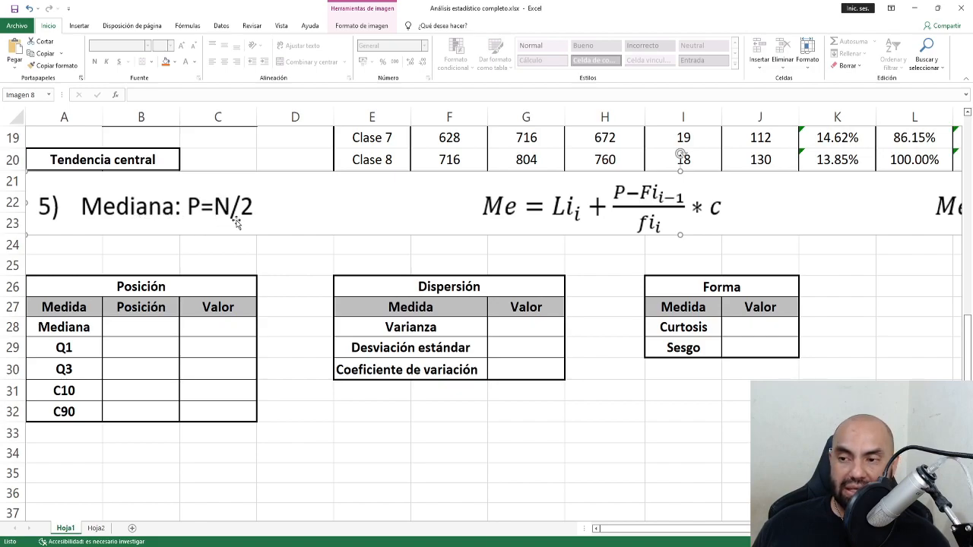
pyautogui.moveTo(235, 221); pyautogui.dragTo(234, 237)
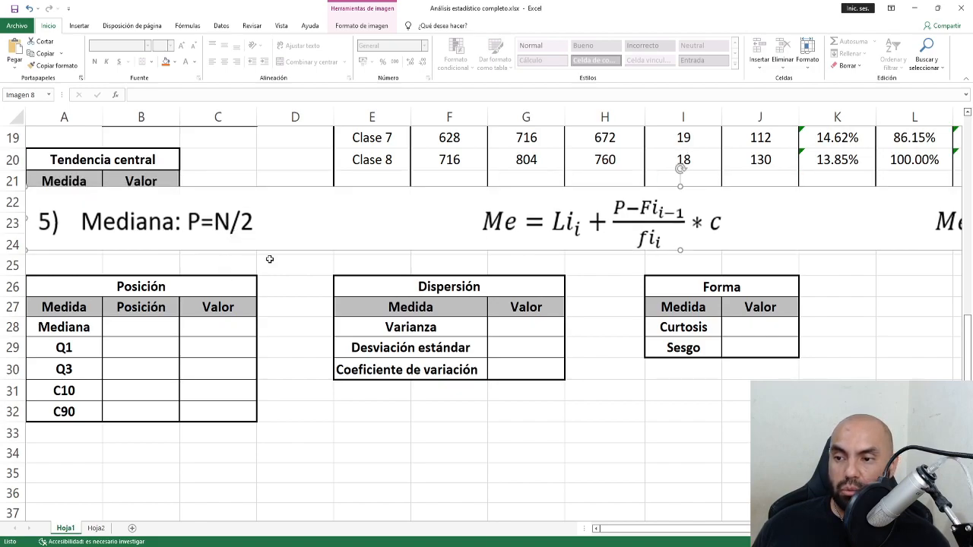
pyautogui.scroll(-1, 269, 259)
pyautogui.scroll(-1, 269, 261)
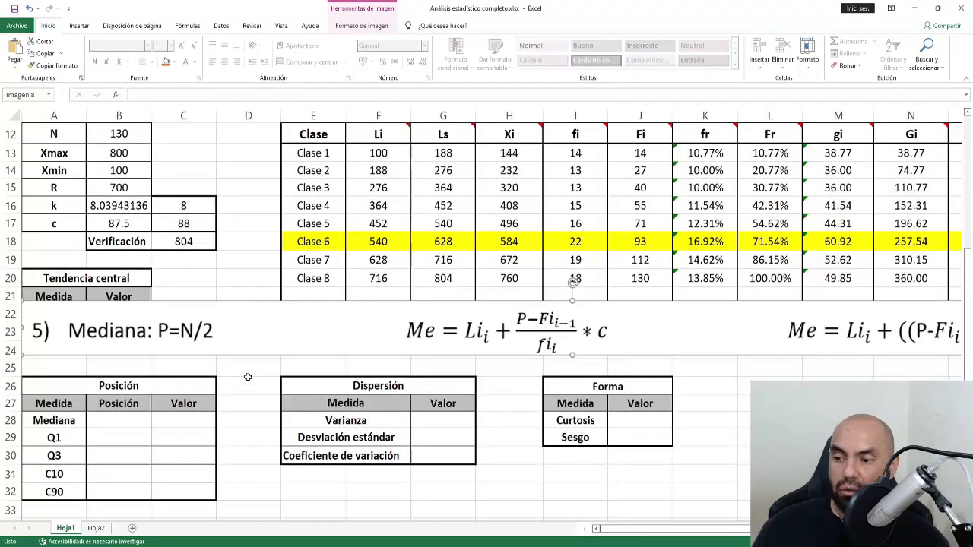
pyautogui.scroll(-1, 247, 380)
pyautogui.scroll(-2, 247, 451)
# Enter =B12/2 in B28 so the Mediana position shows 65.
pyautogui.click(136, 263)
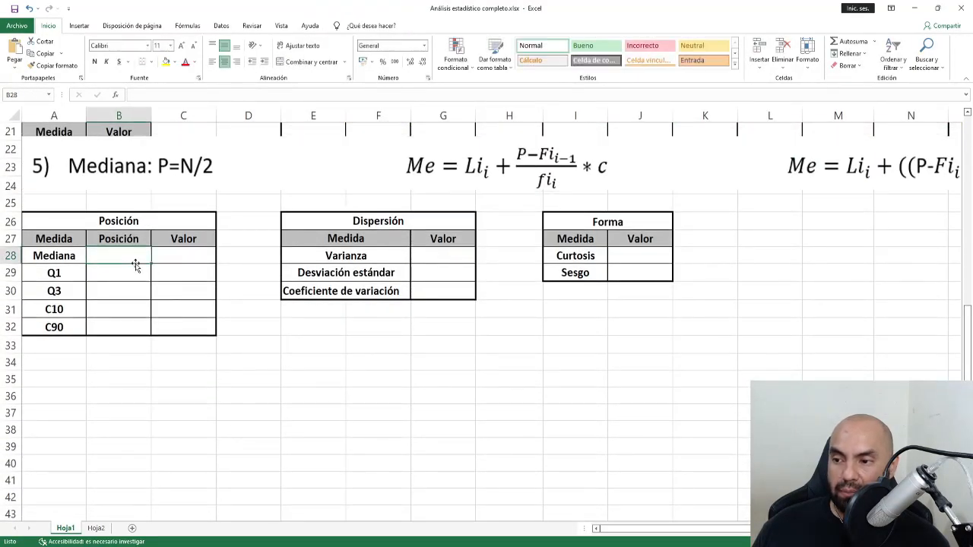
pyautogui.write('=')
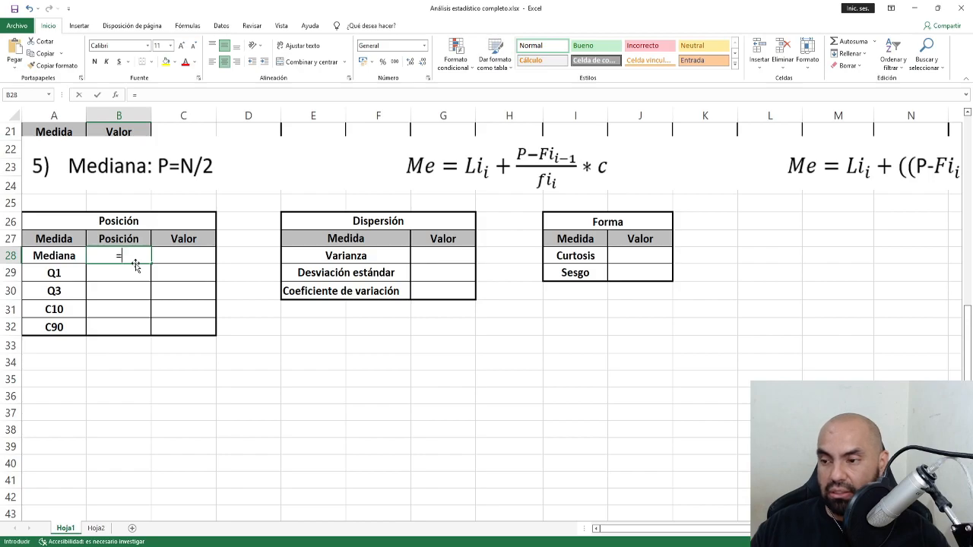
pyautogui.scroll(4, 166, 281)
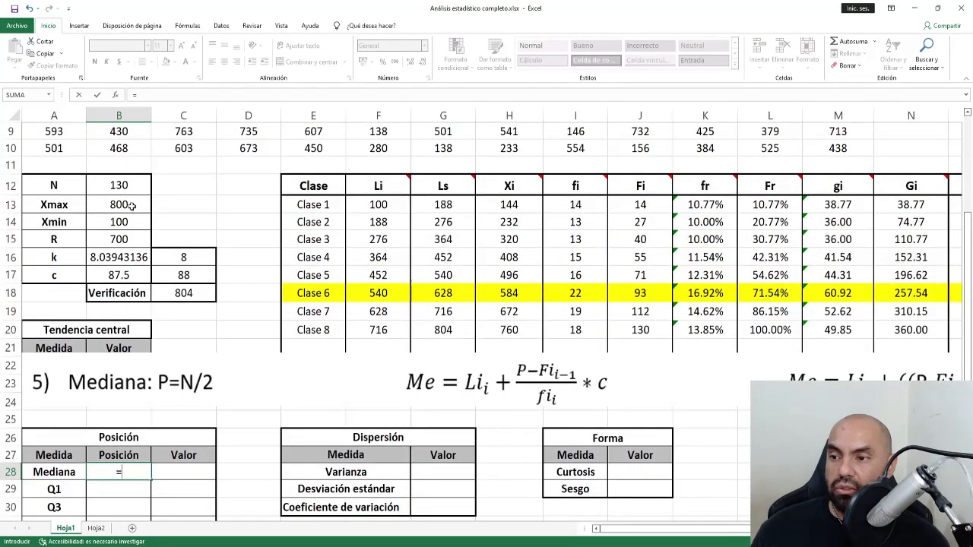
pyautogui.click(121, 187)
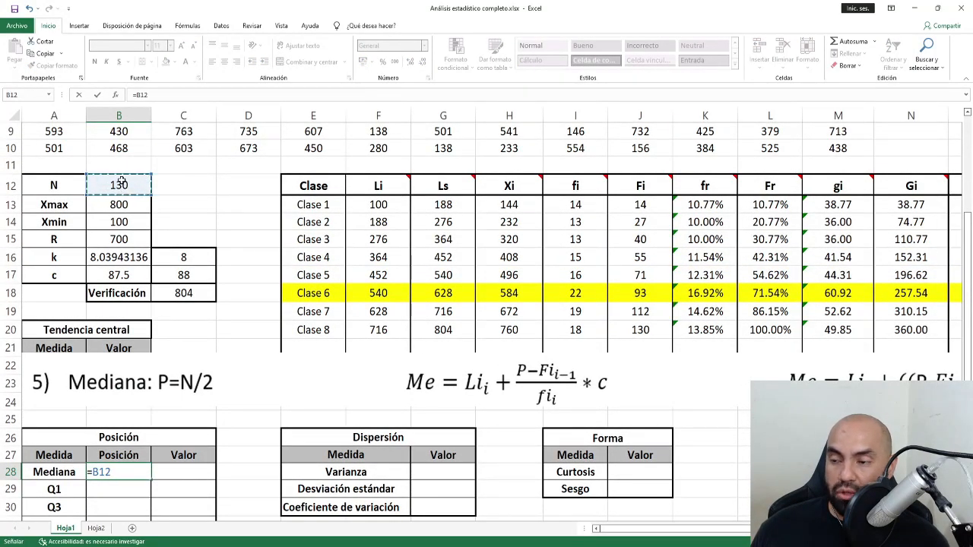
pyautogui.scroll(-3, 217, 363)
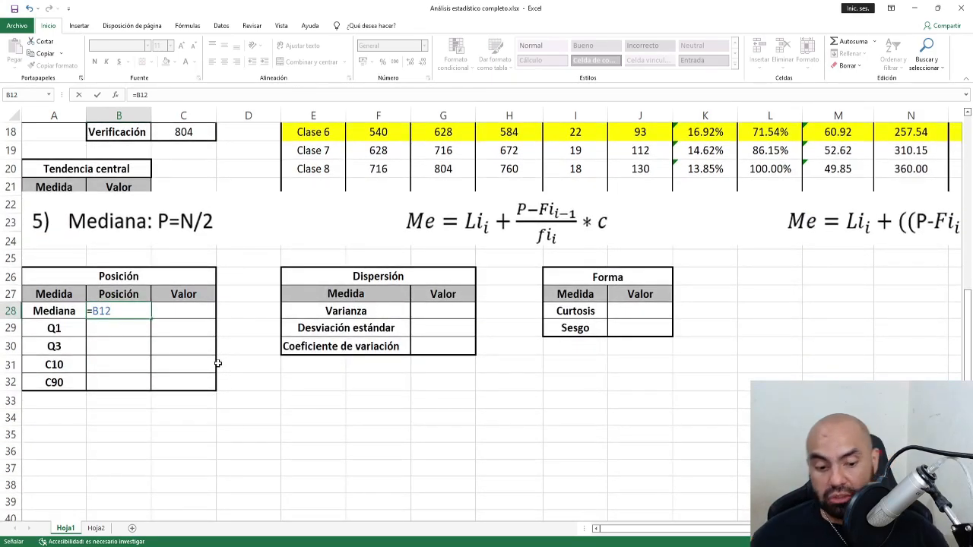
pyautogui.write('/2')
pyautogui.hotkey('ctrl', 'Return')
pyautogui.press('Return')
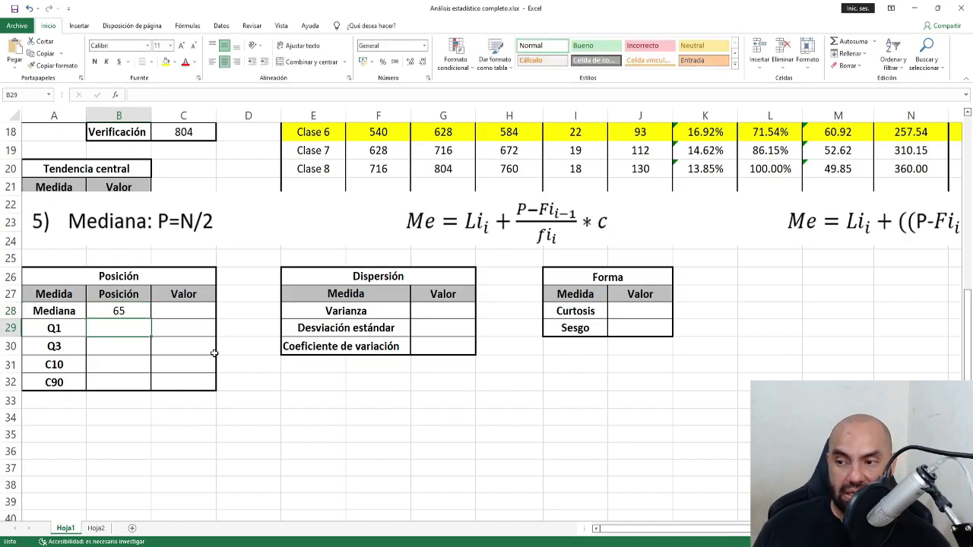
pyautogui.click(245, 239)
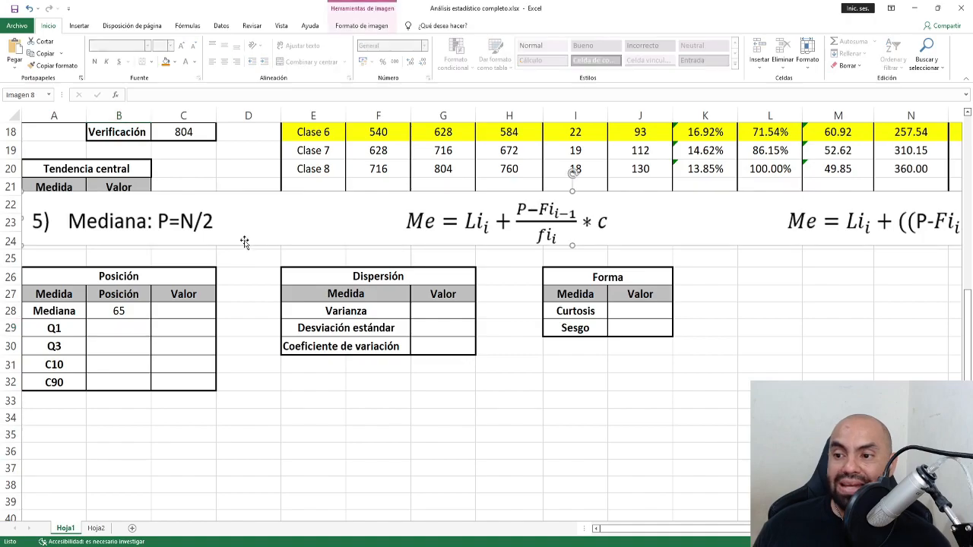
# Crop the Mediana title off the formula picture and move it toward column A.
pyautogui.click(371, 27)
pyautogui.click(873, 48)
pyautogui.moveTo(24, 221); pyautogui.dragTo(404, 220)
pyautogui.click(873, 48)
pyautogui.moveTo(693, 220); pyautogui.dragTo(267, 224)
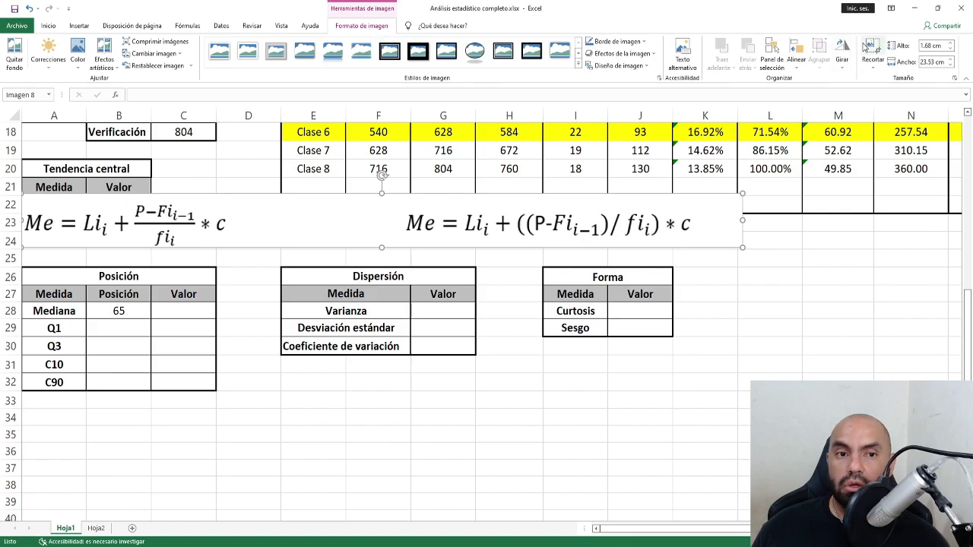
# Crop away the fraction version and place the Me formula at left in row 24.
pyautogui.click(871, 50)
pyautogui.moveTo(23, 221); pyautogui.dragTo(401, 221)
pyautogui.click(872, 50)
pyautogui.moveTo(617, 242); pyautogui.dragTo(235, 259)
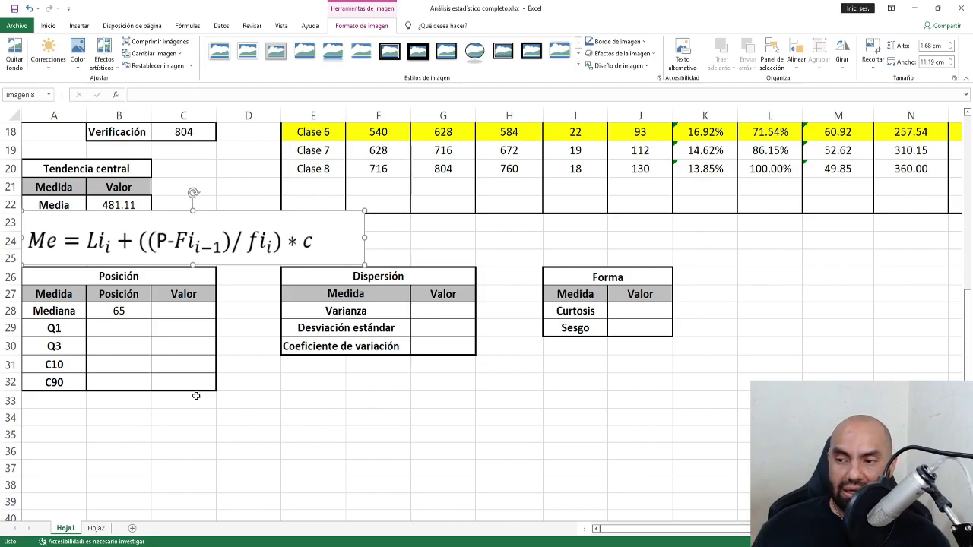
pyautogui.click(160, 350)
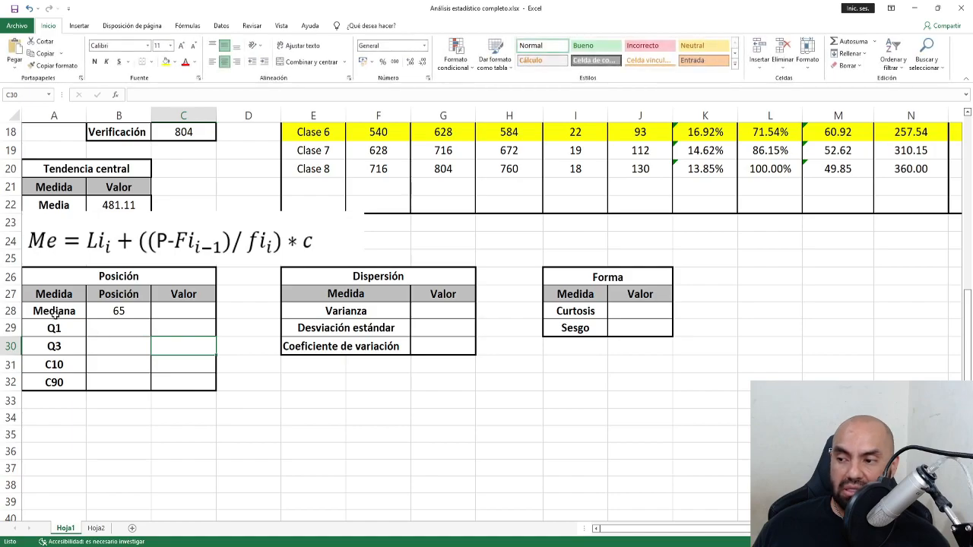
# Check B28's median position formula against the Fi cumulative frequencies, starting at 14.
pyautogui.click(112, 311)
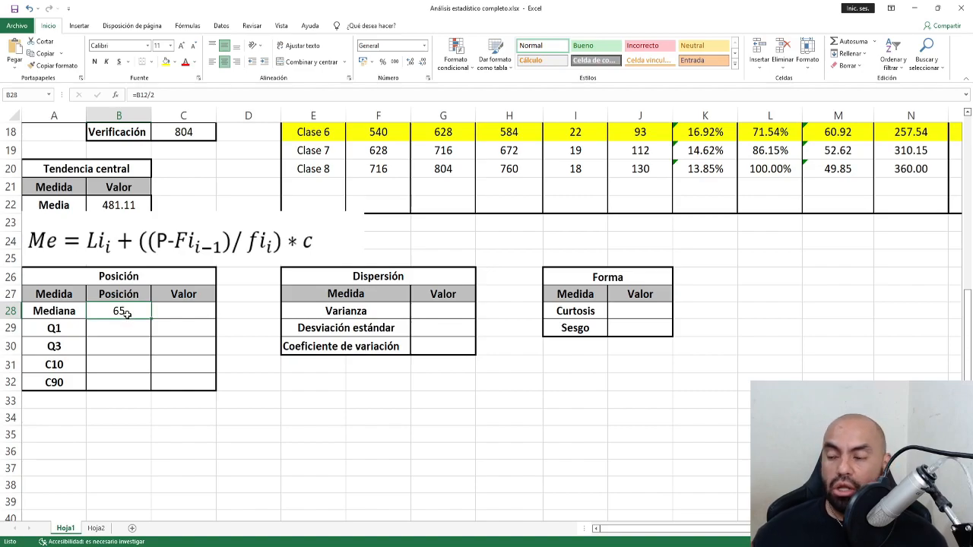
pyautogui.scroll(3, 697, 388)
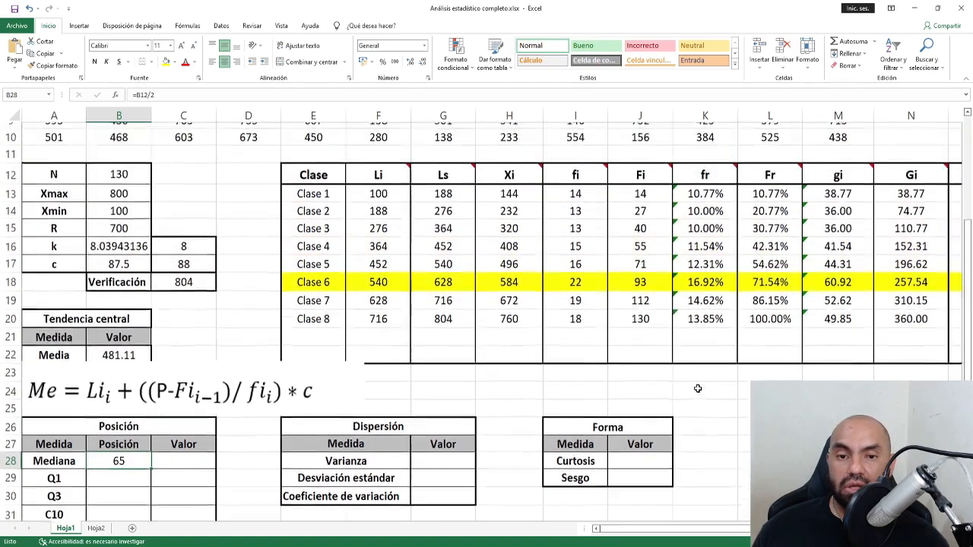
pyautogui.scroll(-1, 642, 135)
pyautogui.moveTo(642, 135); pyautogui.dragTo(645, 278)
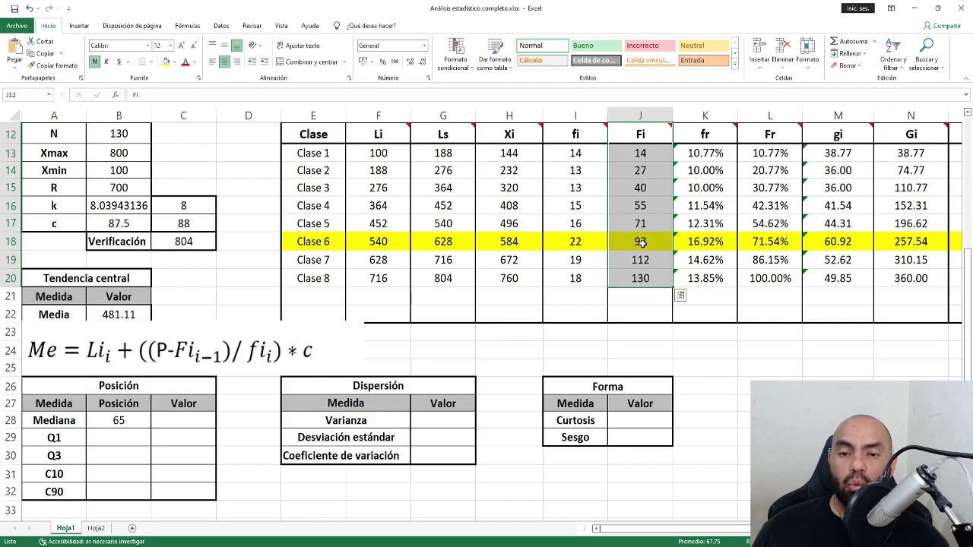
pyautogui.click(647, 152)
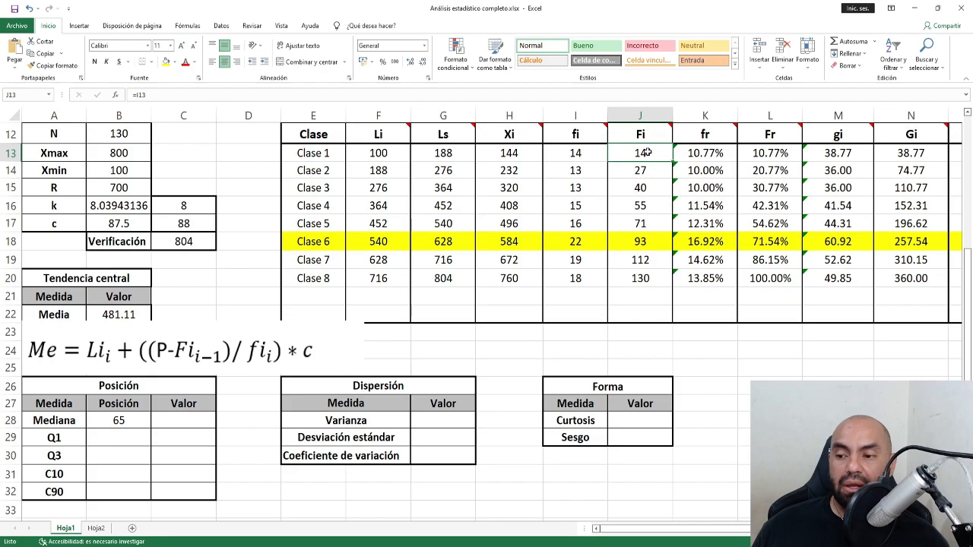
pyautogui.click(109, 424)
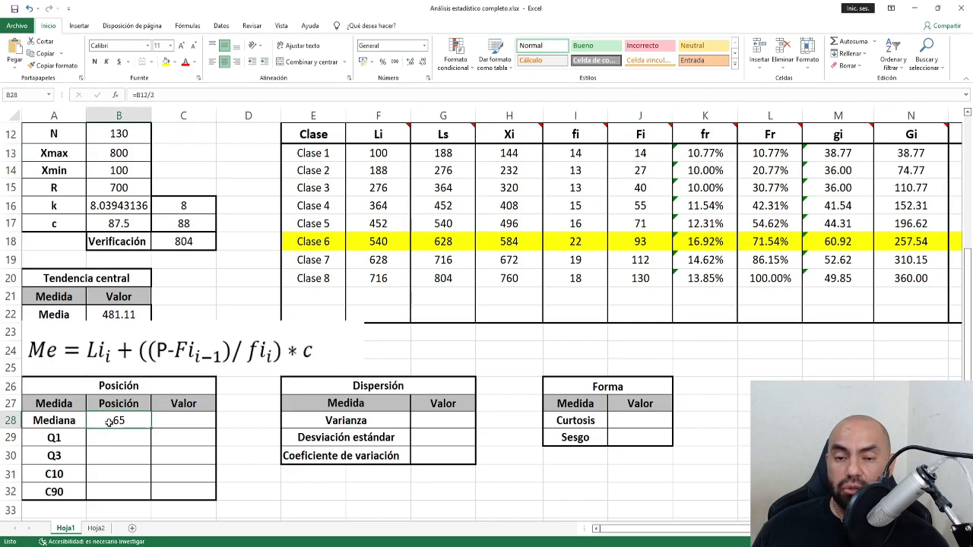
# Trace Fi down to Clase 5's 71, which contains position 65, then open Fill Color for A28.
pyautogui.moveTo(646, 153); pyautogui.dragTo(644, 275)
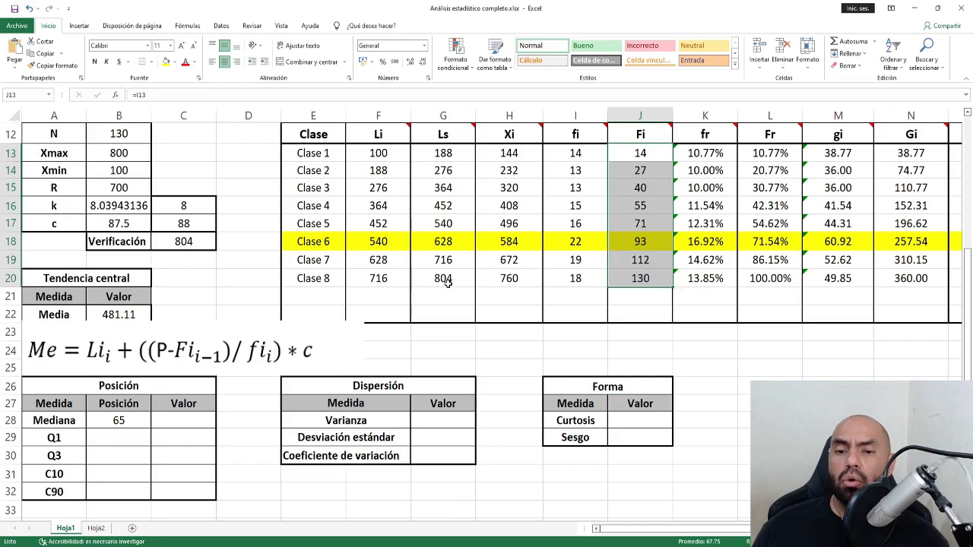
pyautogui.moveTo(630, 150); pyautogui.dragTo(628, 278)
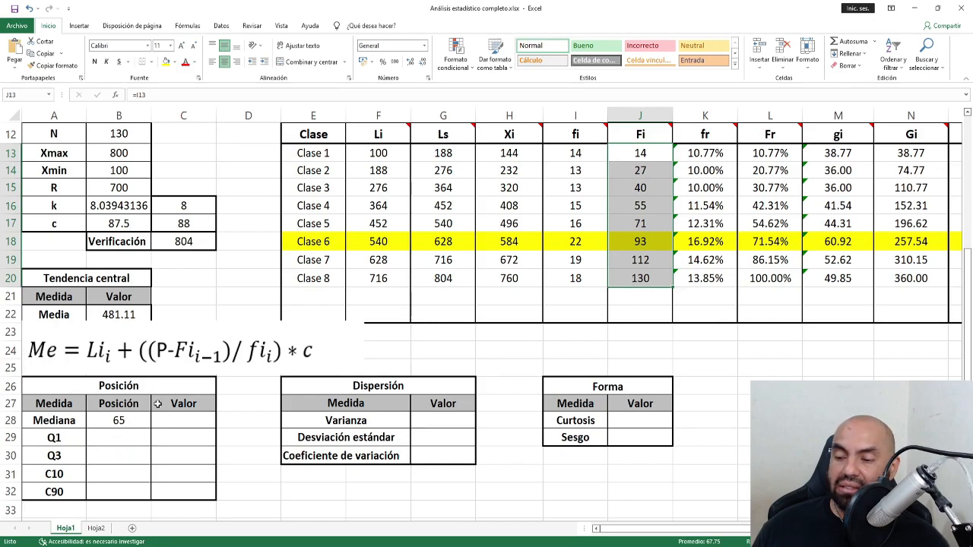
pyautogui.click(659, 152)
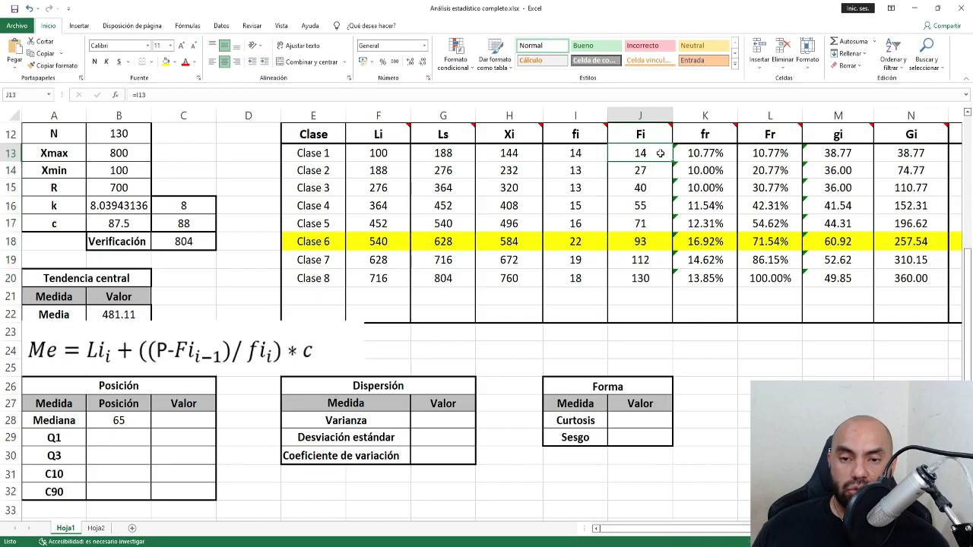
pyautogui.click(657, 172)
pyautogui.click(653, 187)
pyautogui.click(652, 207)
pyautogui.click(652, 226)
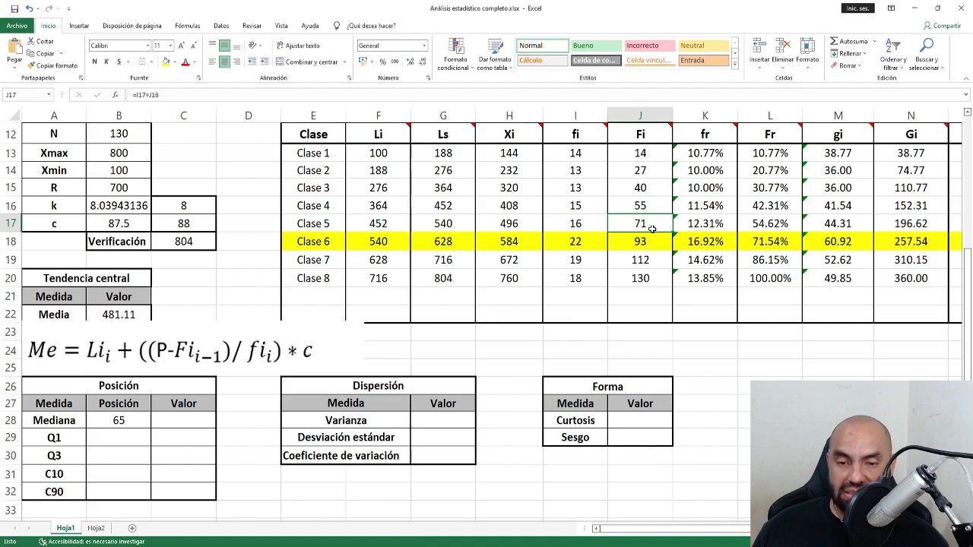
pyautogui.moveTo(648, 224); pyautogui.dragTo(655, 278)
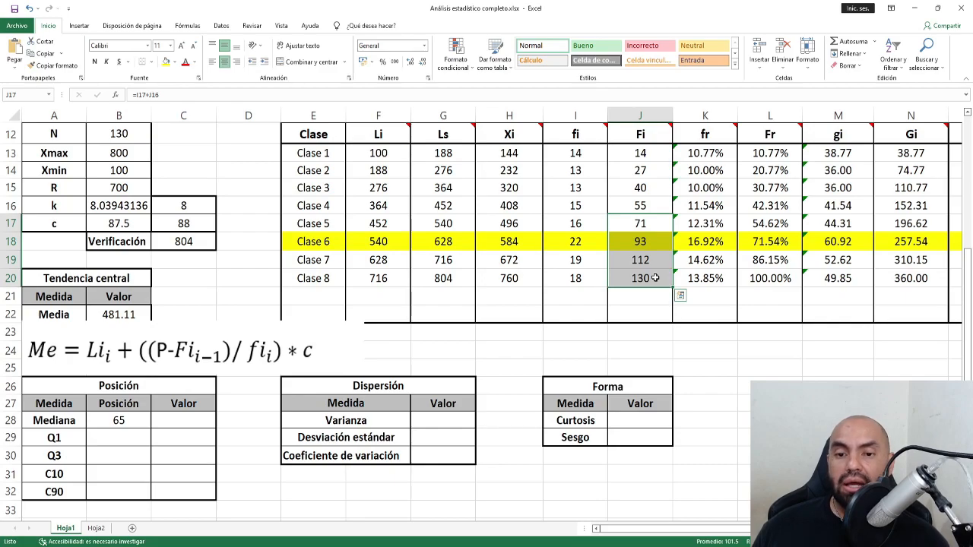
pyautogui.click(640, 225)
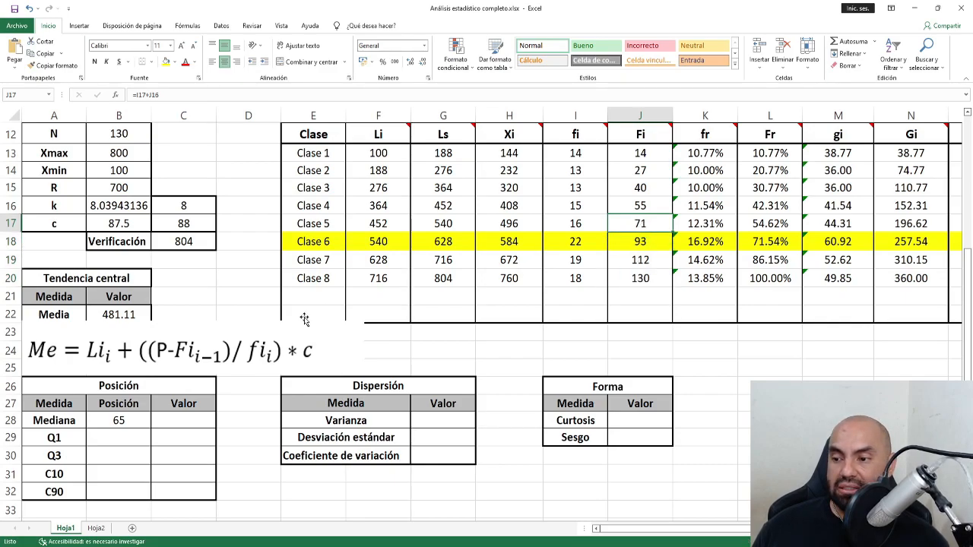
pyautogui.click(51, 423)
pyautogui.click(174, 61)
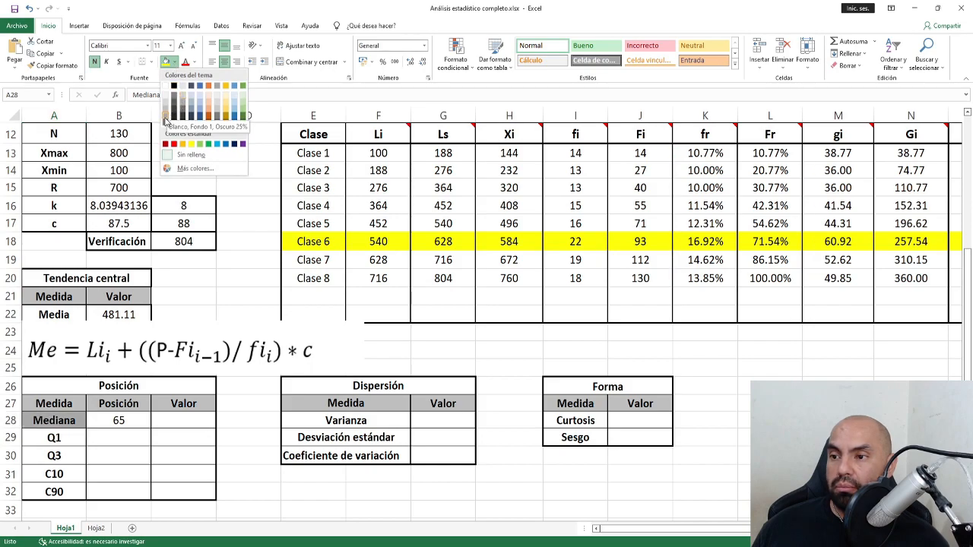
# Fill the Mediana label A28 and the Clase 5 row E17:N17 green.
pyautogui.click(204, 143)
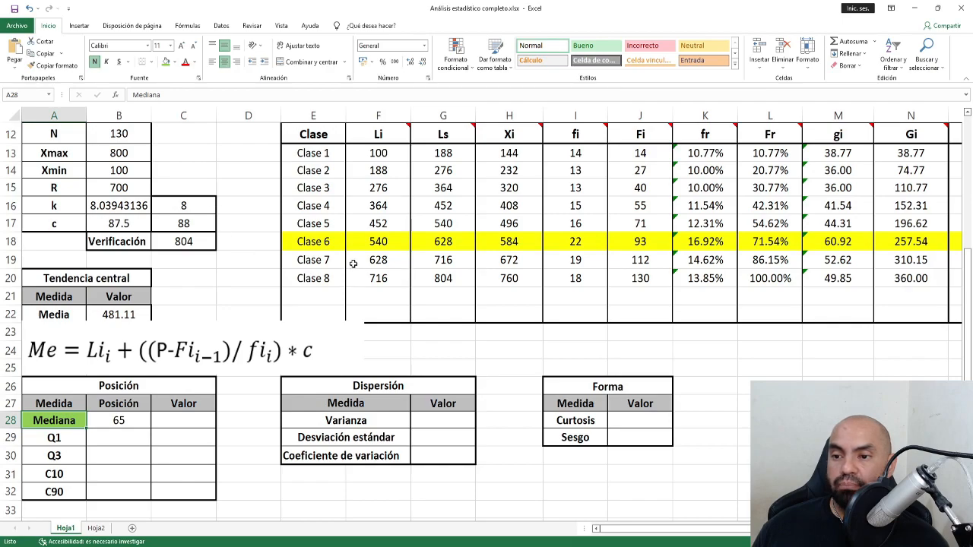
pyautogui.moveTo(319, 224); pyautogui.dragTo(953, 225)
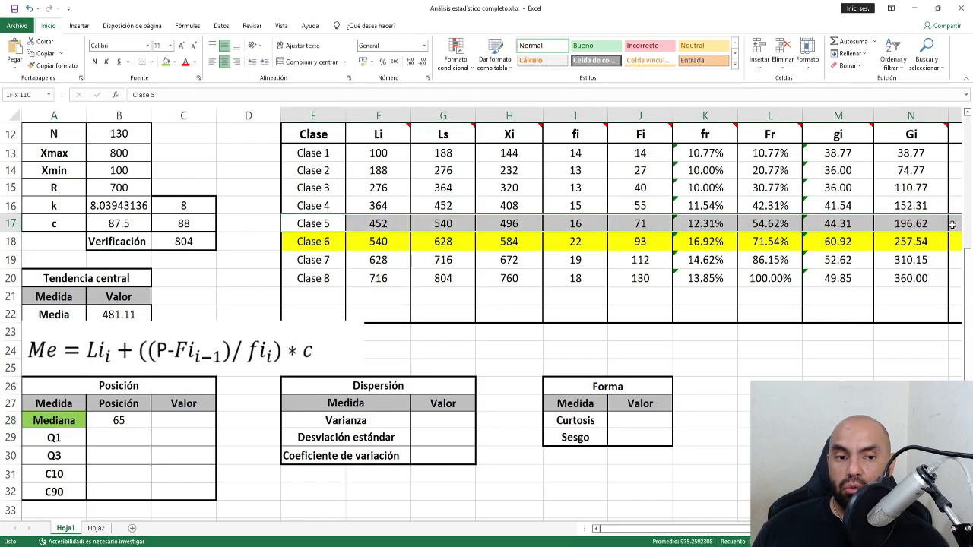
pyautogui.click(165, 61)
pyautogui.click(385, 252)
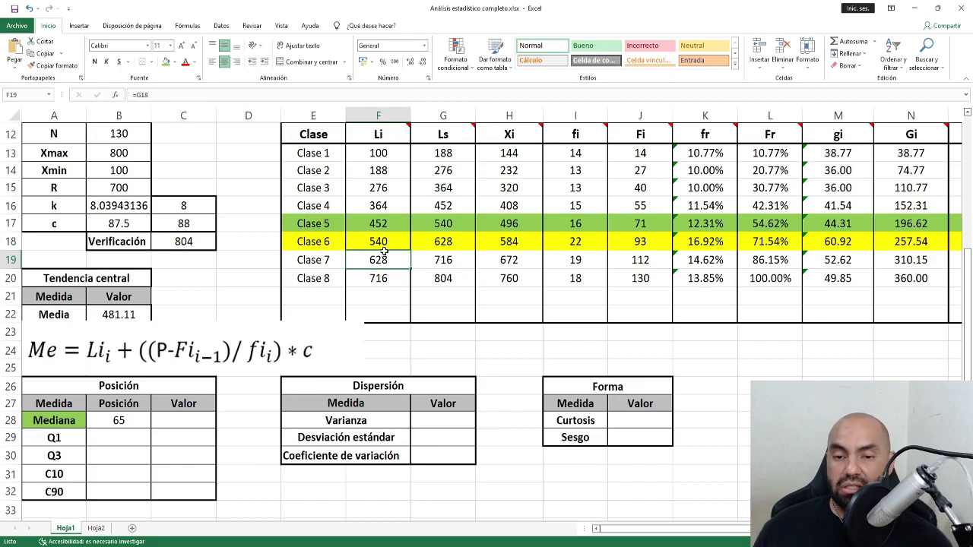
# Compare the Clase 5 and Clase 6 class limits and nudge the formula picture.
pyautogui.moveTo(308, 241); pyautogui.dragTo(475, 241)
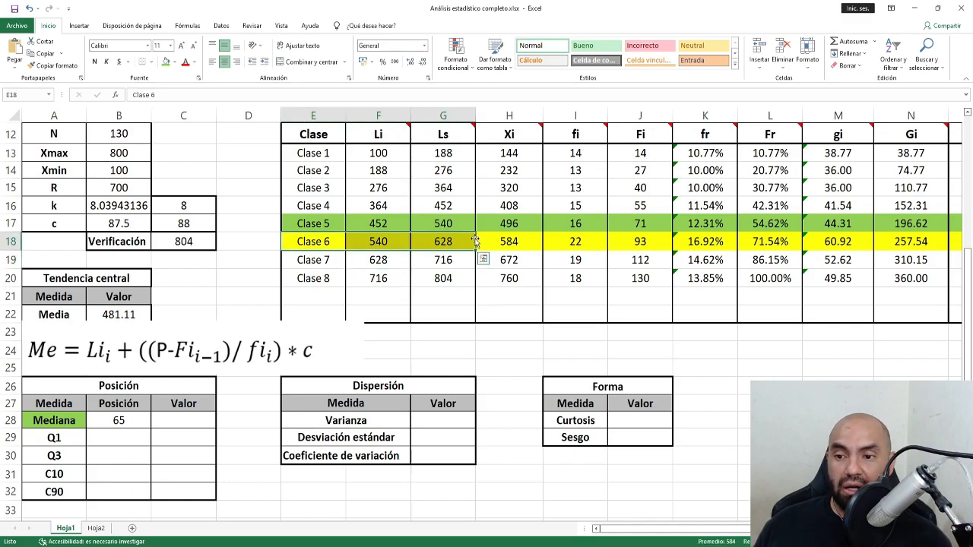
pyautogui.moveTo(311, 241); pyautogui.dragTo(508, 242)
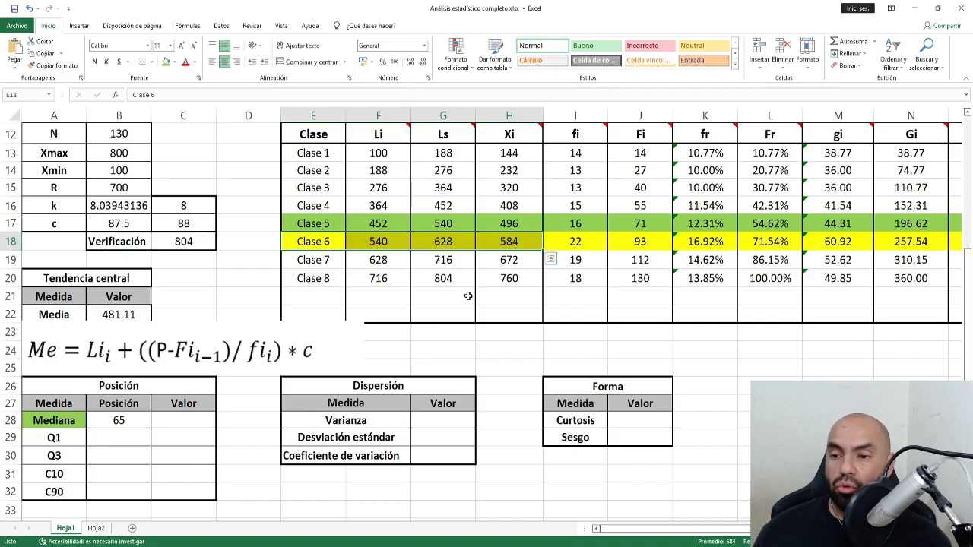
pyautogui.moveTo(332, 228); pyautogui.dragTo(328, 246)
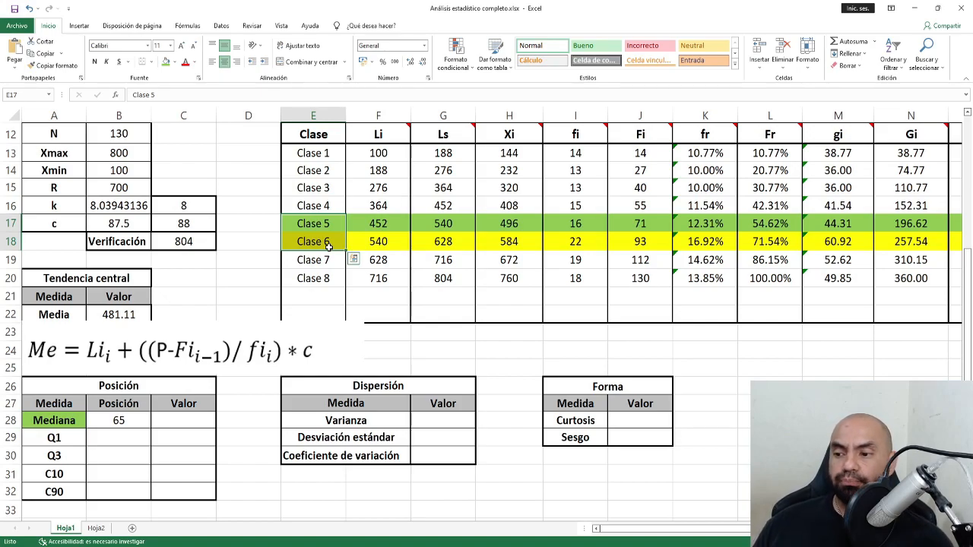
pyautogui.click(53, 425)
pyautogui.moveTo(85, 356)
pyautogui.mouseDown()
pyautogui.moveTo(121, 334)
pyautogui.moveTo(85, 355)
pyautogui.mouseUp()
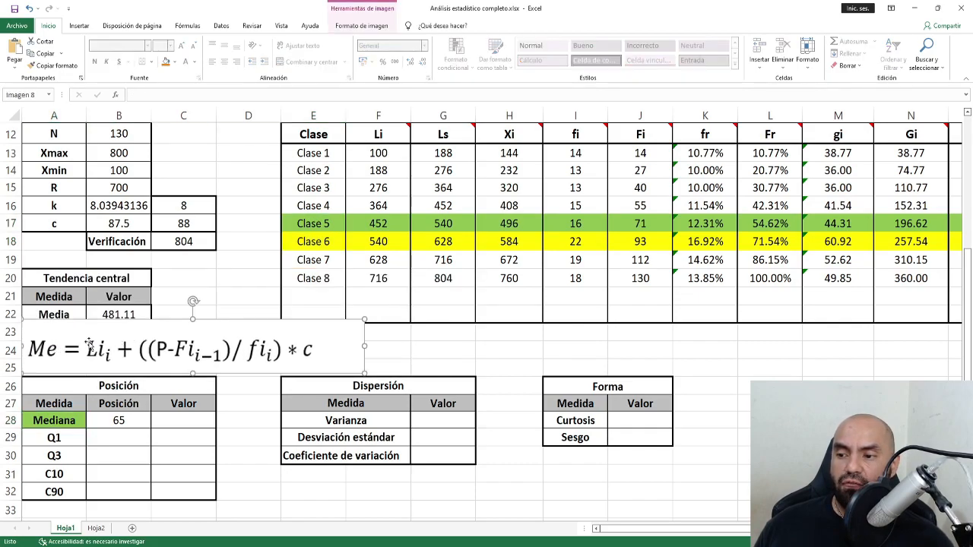
# Enter =F17+((B28-J16)/I17)*C17 in C28 to get a median of 507.
pyautogui.click(169, 423)
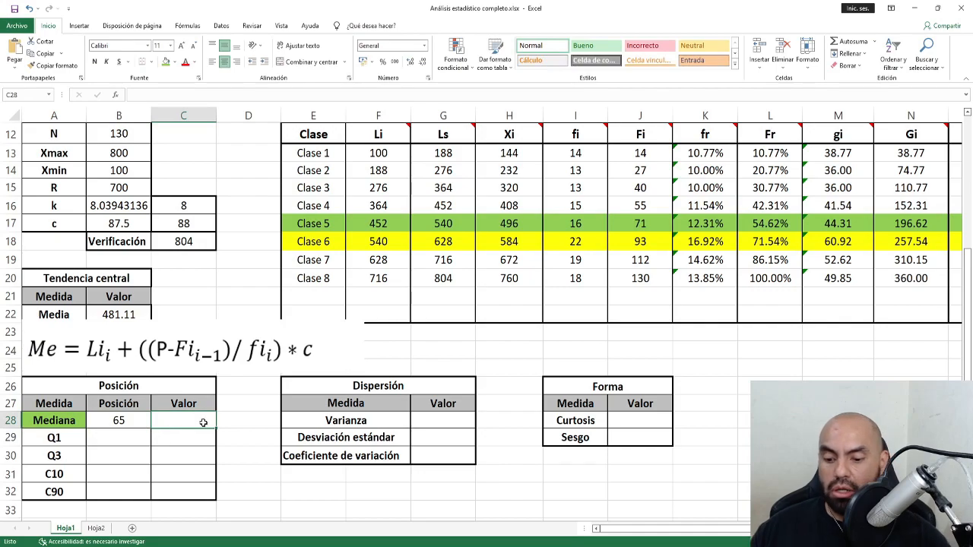
pyautogui.write('=')
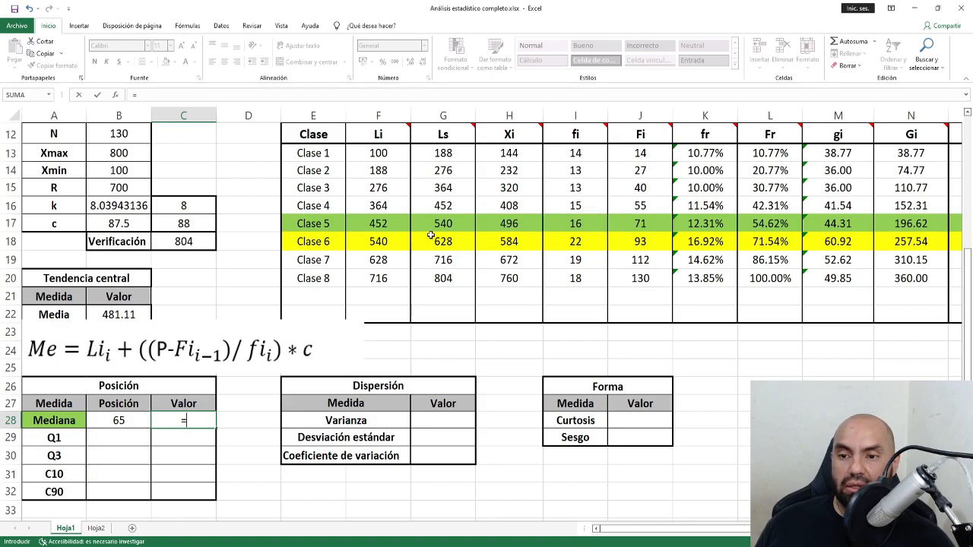
pyautogui.click(398, 222)
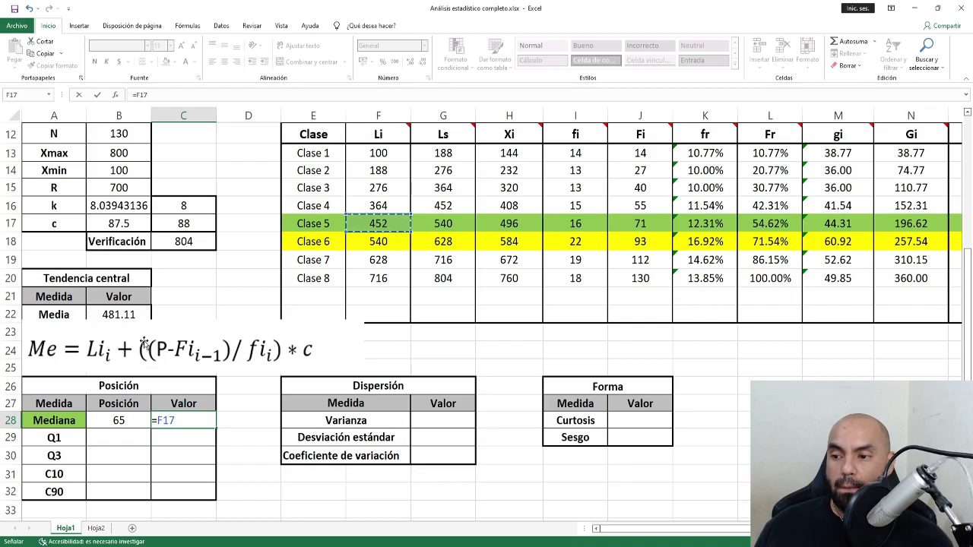
pyautogui.write('+')
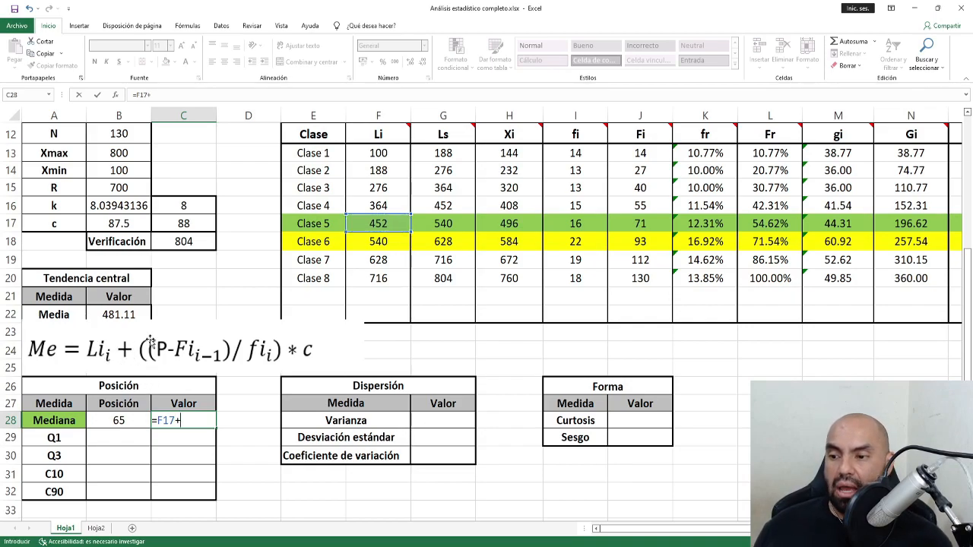
pyautogui.write('((')
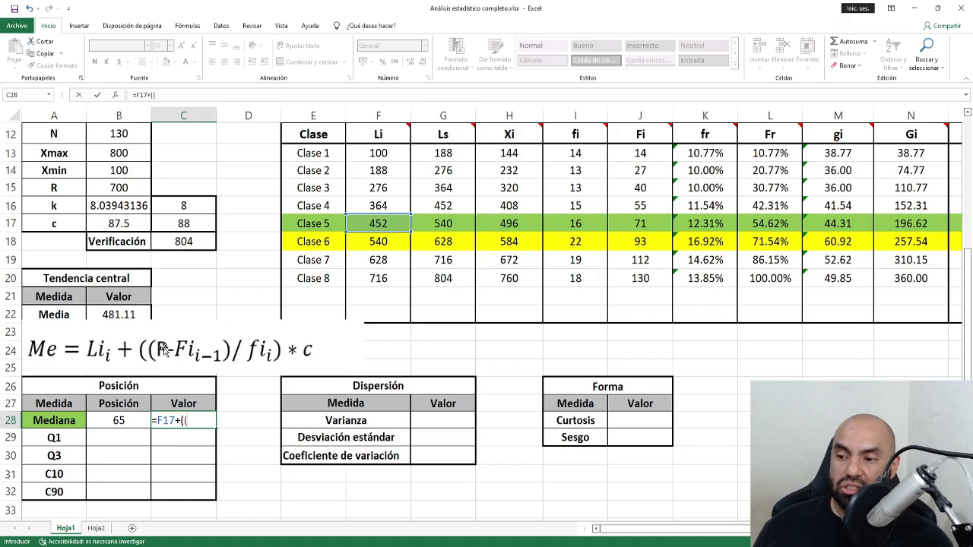
pyautogui.click(122, 421)
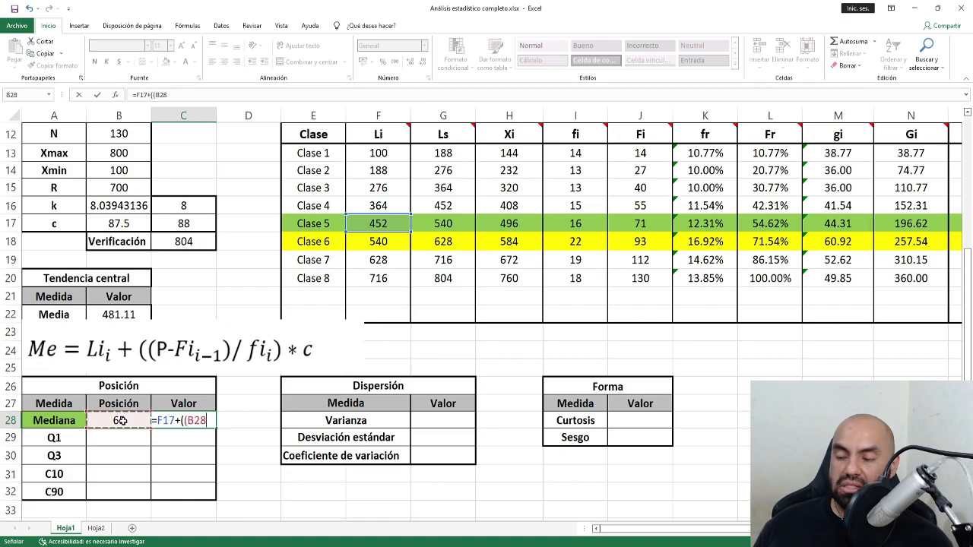
pyautogui.write('-')
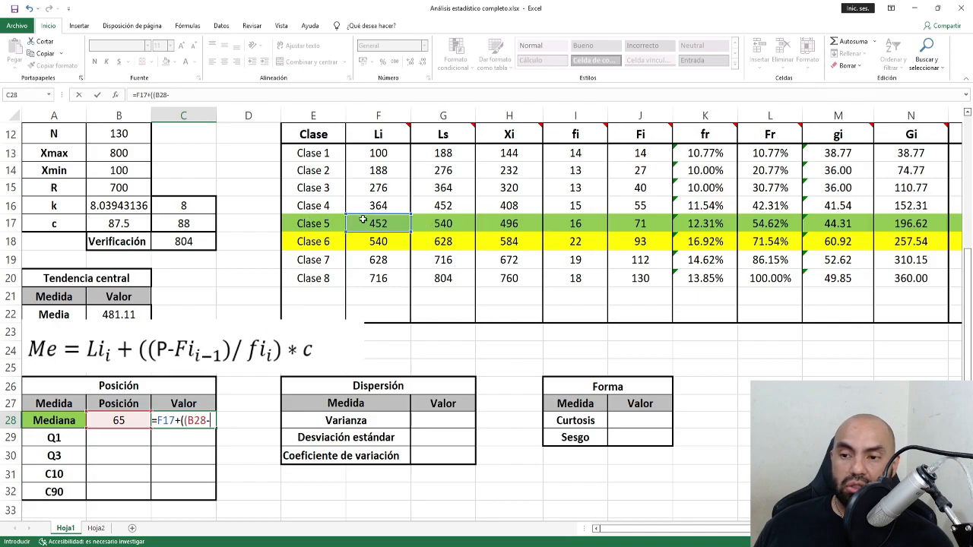
pyautogui.click(646, 205)
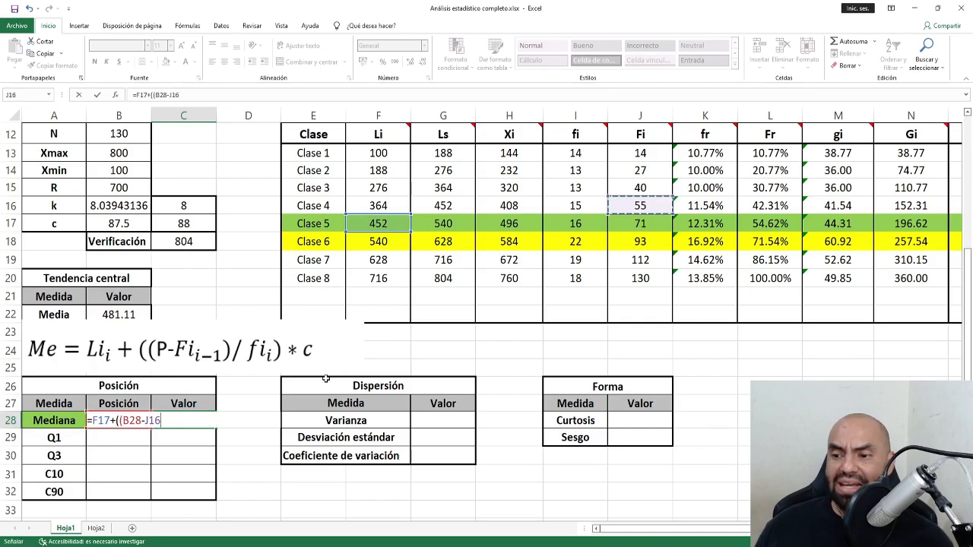
pyautogui.write(')')
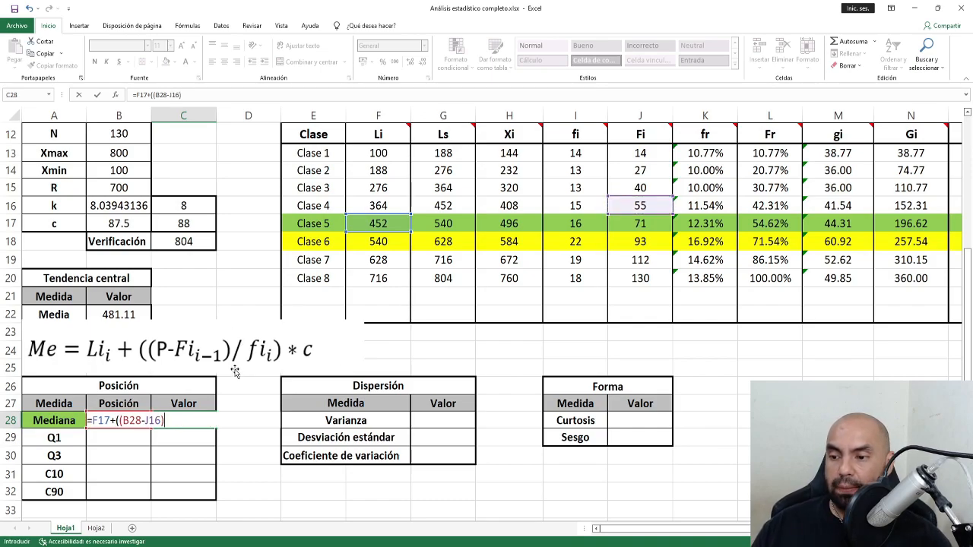
pyautogui.write('/')
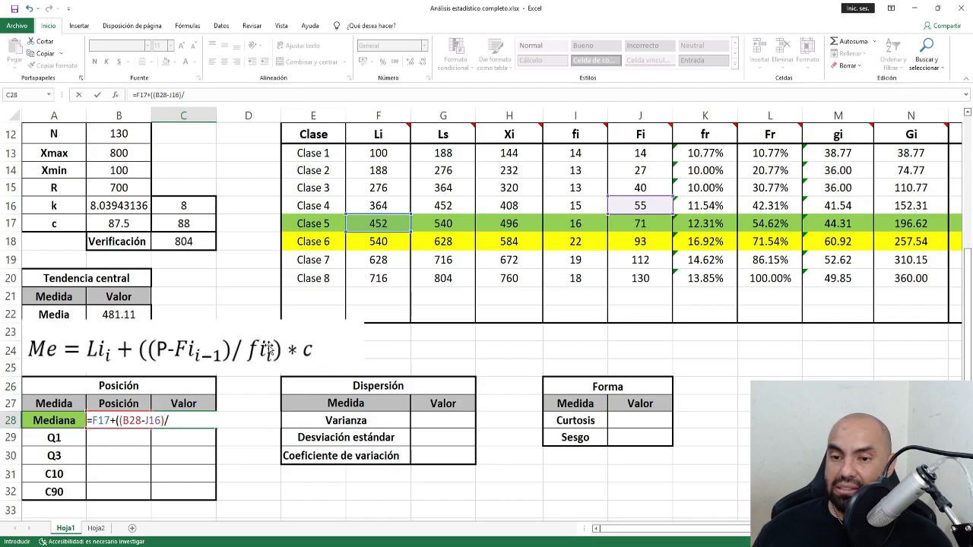
pyautogui.click(575, 226)
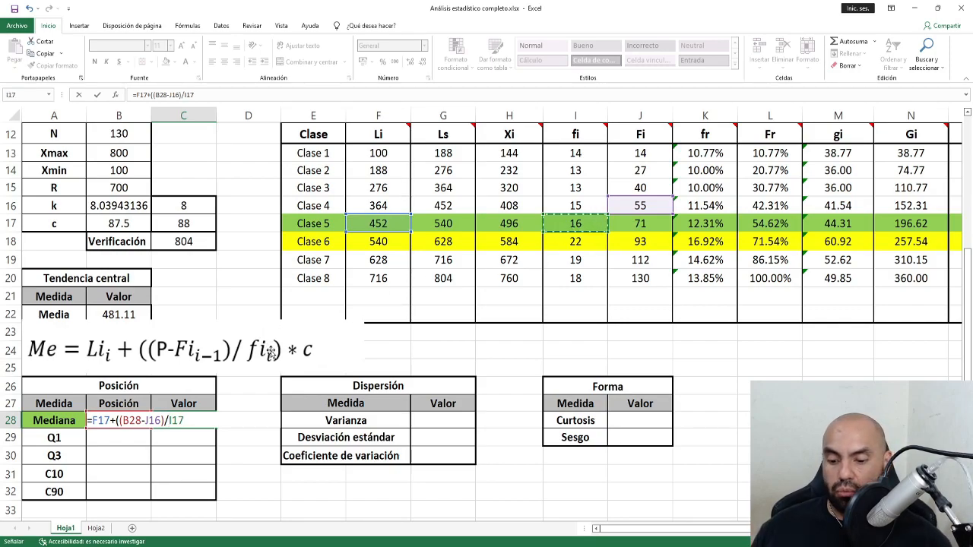
pyautogui.write(')')
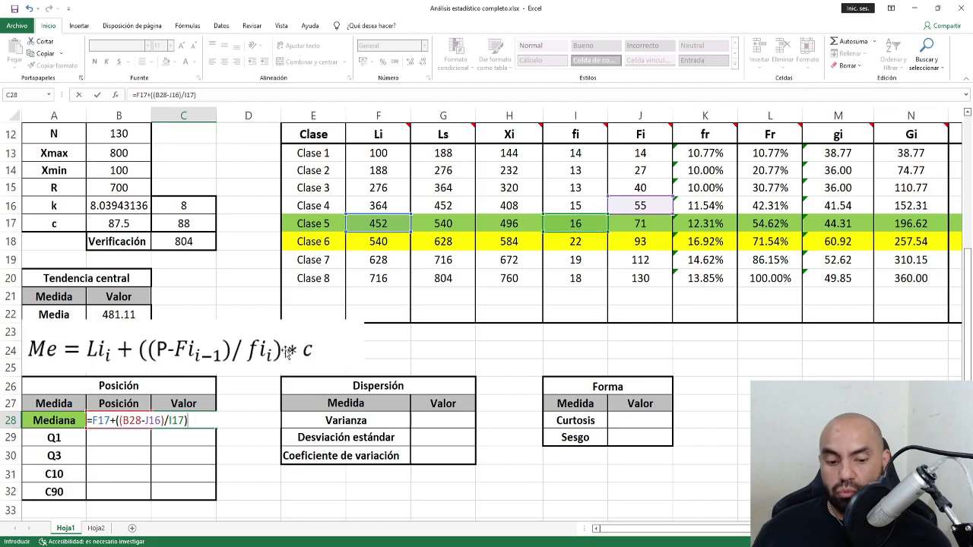
pyautogui.write('*')
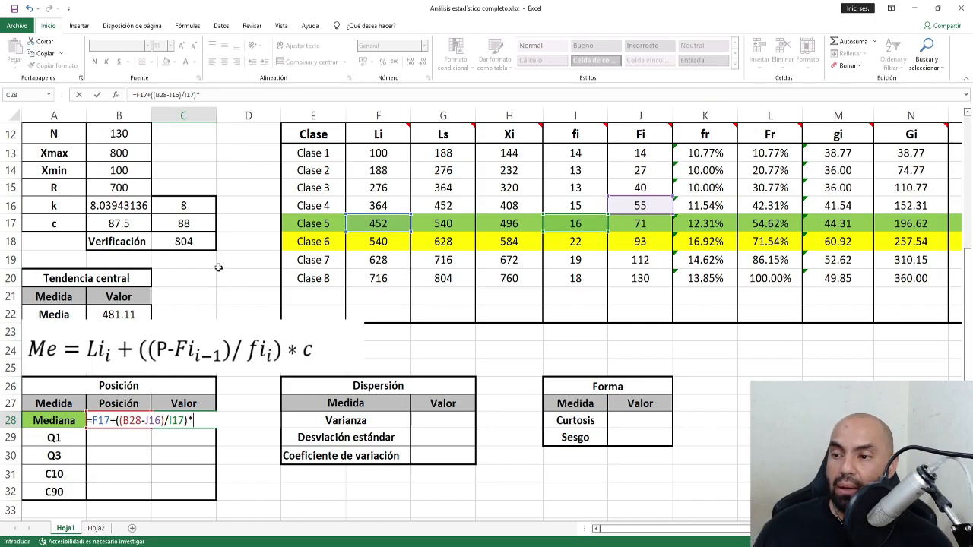
pyautogui.click(193, 223)
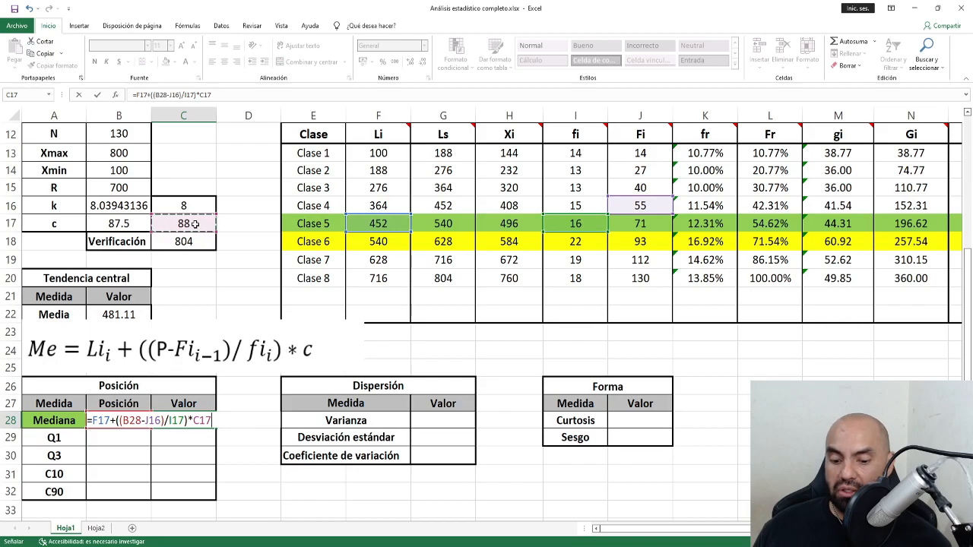
pyautogui.press('Return')
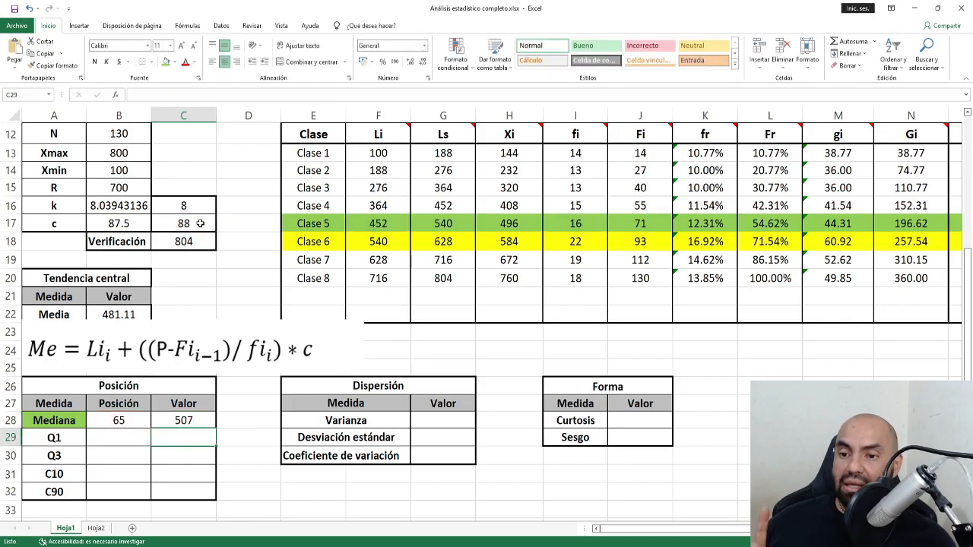
# Review the C28 Mediana formula and the empty Q1 to C90 position cells.
pyautogui.click(200, 420)
pyautogui.moveTo(384, 221); pyautogui.dragTo(441, 222)
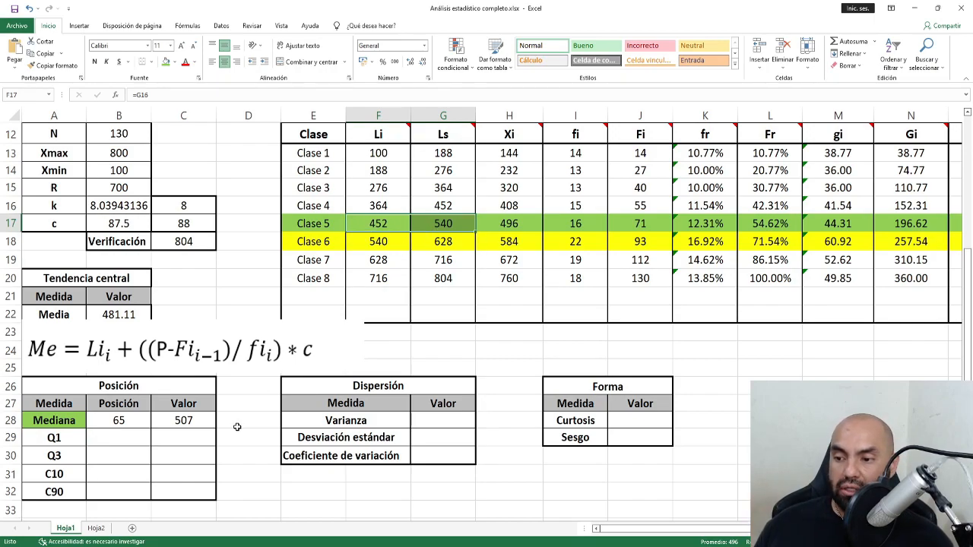
pyautogui.click(205, 422)
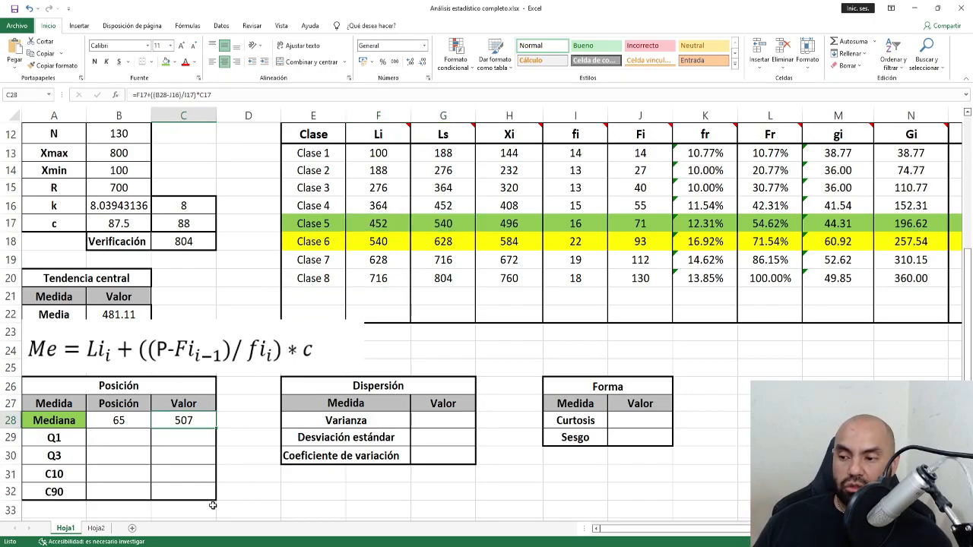
pyautogui.moveTo(113, 438); pyautogui.dragTo(176, 495)
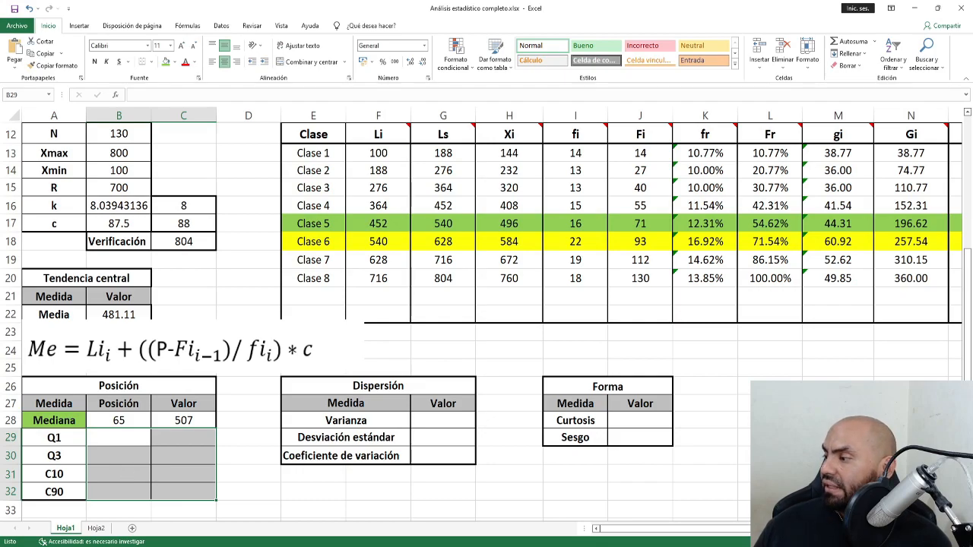
# Copy the Cuartil 1 formula picture from another window and paste it at C20.
pyautogui.hotkey('alt', 'Tab')
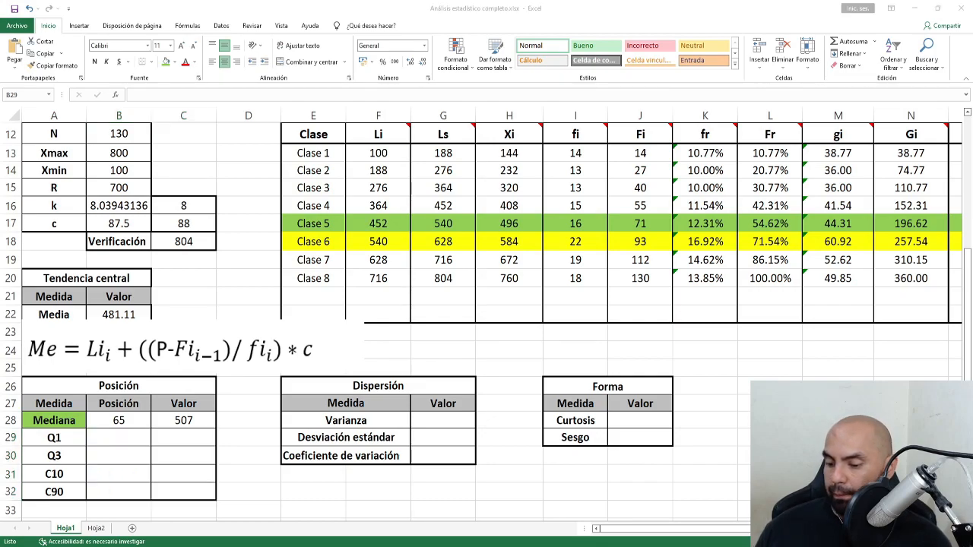
pyautogui.hotkey('alt', 'Tab')
pyautogui.click(192, 282)
pyautogui.hotkey('ctrl', 'v')
# Delete the old Me formula picture and move the Cuartil 1 picture down to rows 23–25.
pyautogui.click(190, 361)
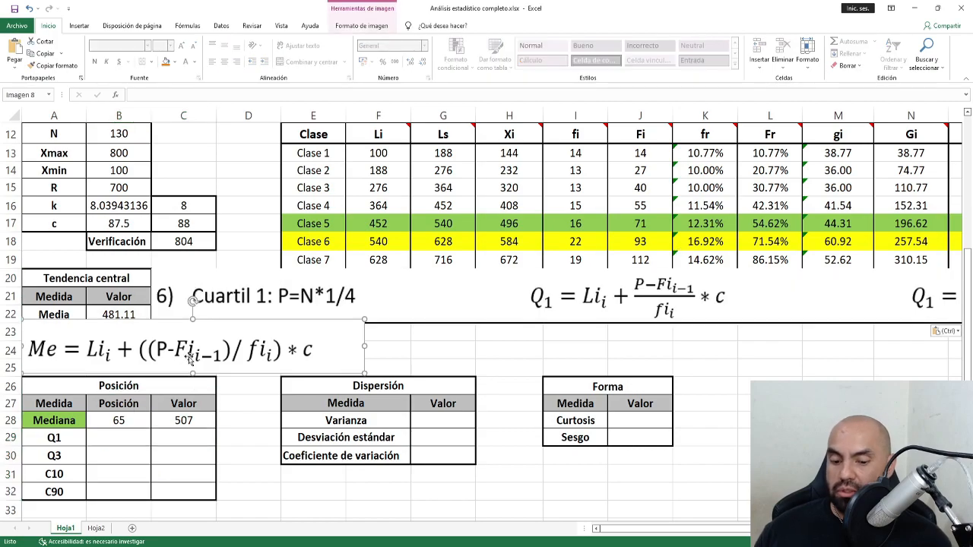
pyautogui.press('Delete')
pyautogui.moveTo(244, 312); pyautogui.dragTo(116, 365)
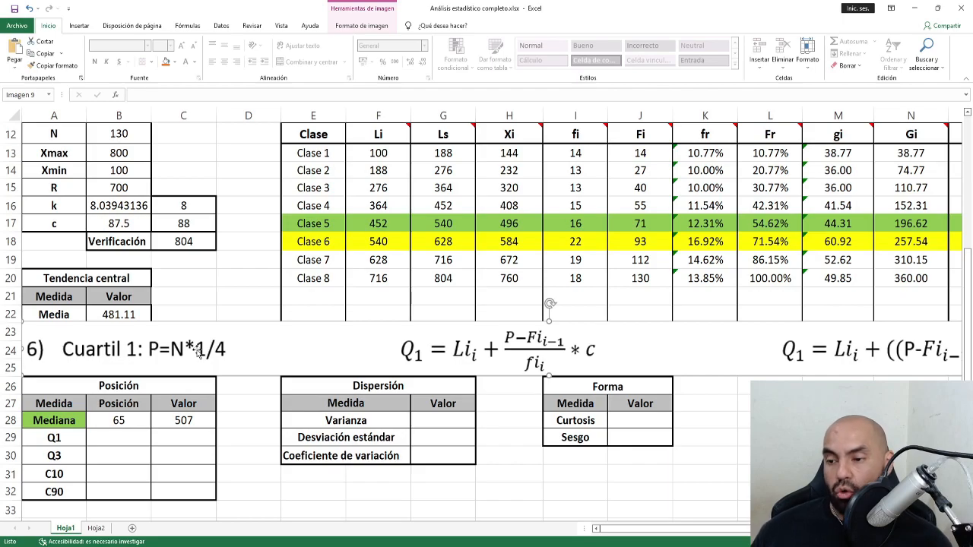
pyautogui.click(131, 440)
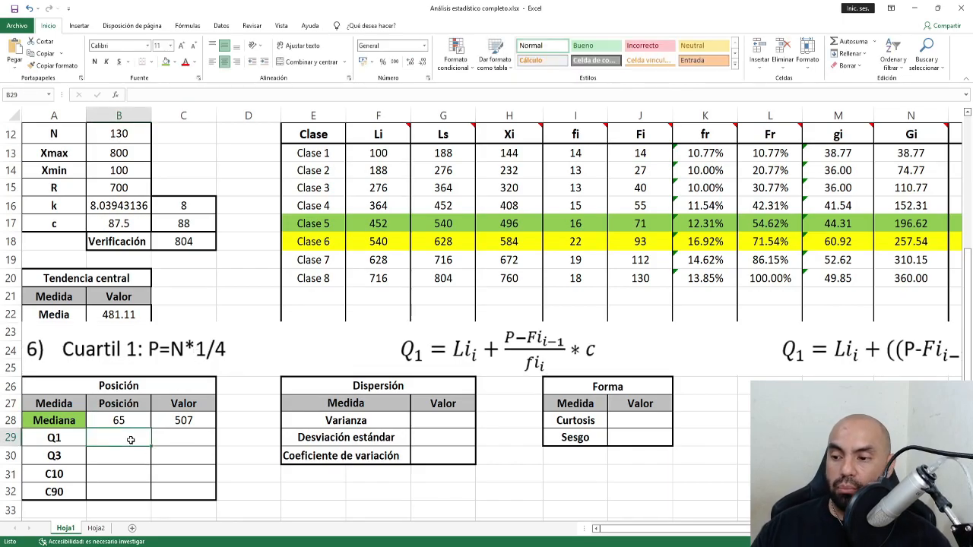
# Enter =B12*1/4 in B29 and =B12*3/4 in B30, giving Q1 32.5 and Q3 97.5.
pyautogui.write('=')
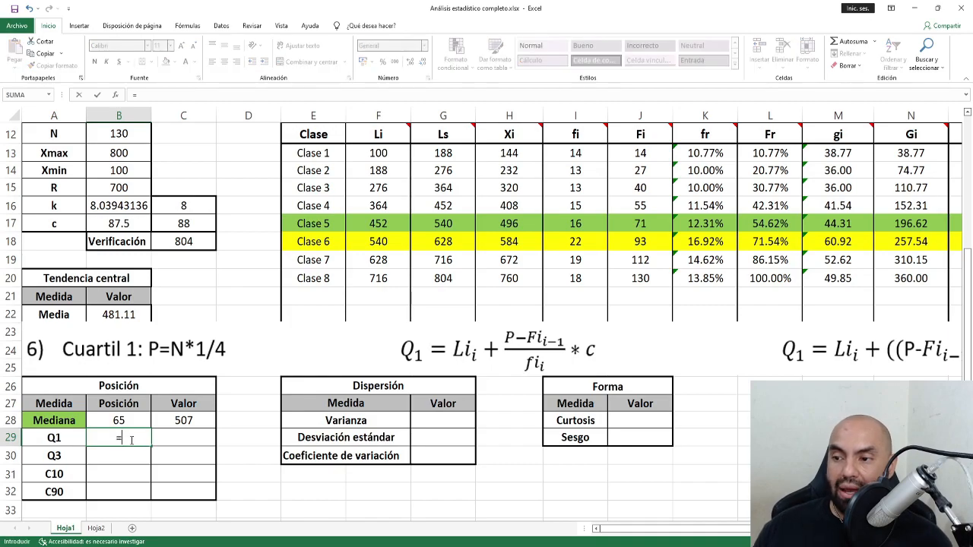
pyautogui.click(126, 134)
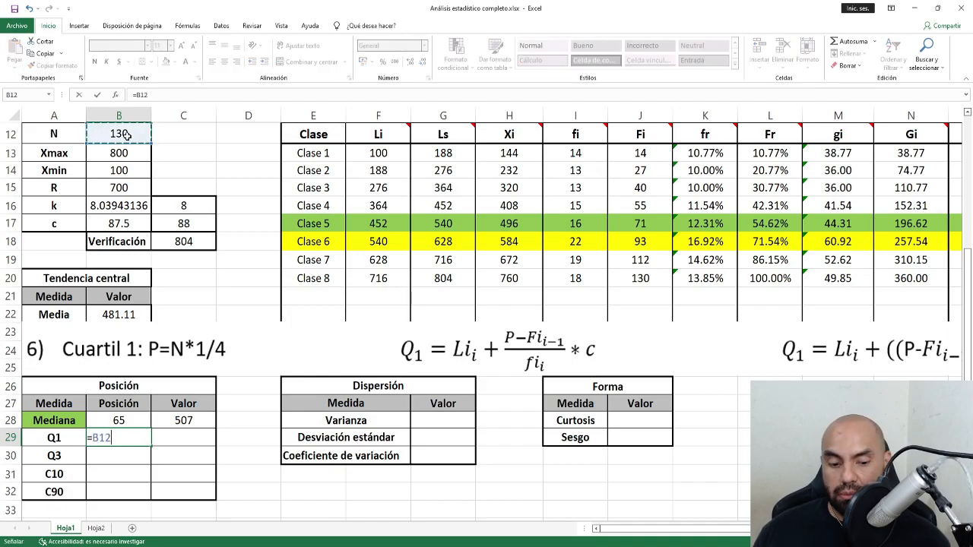
pyautogui.write('*1')
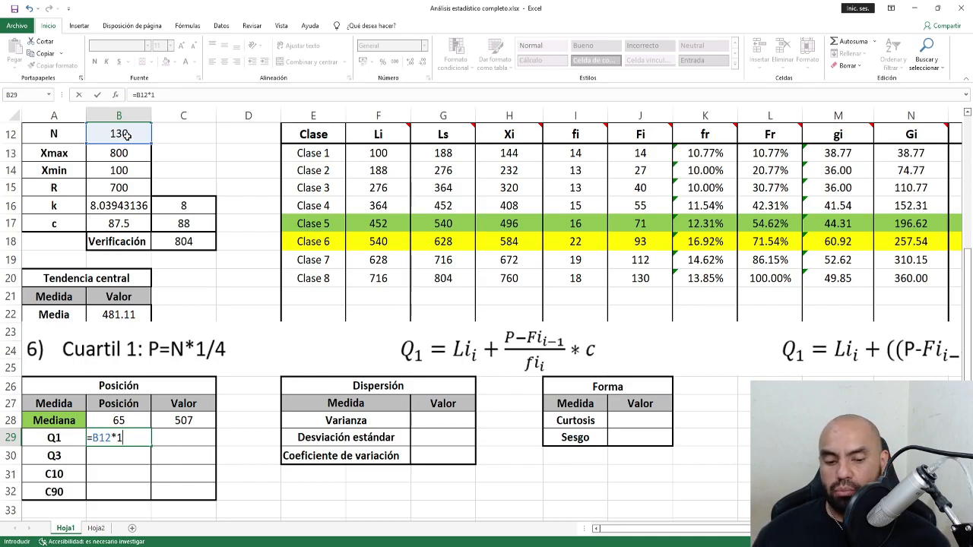
pyautogui.write('4')
pyautogui.press('Return')
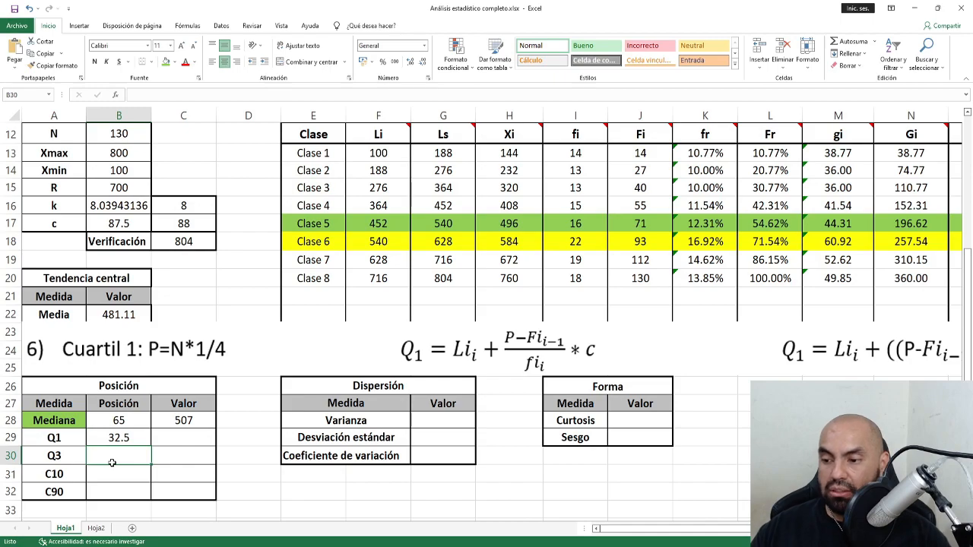
pyautogui.write('=')
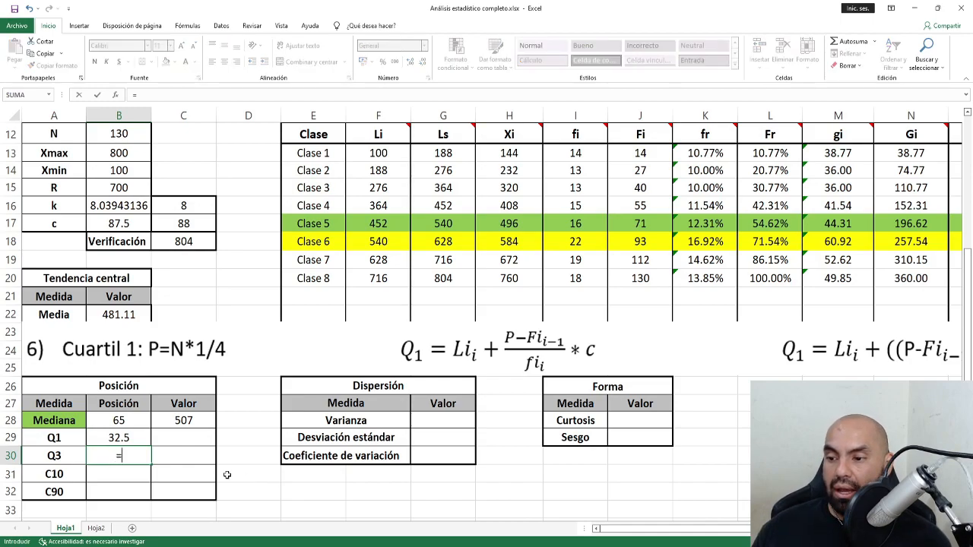
pyautogui.click(123, 134)
pyautogui.write('*')
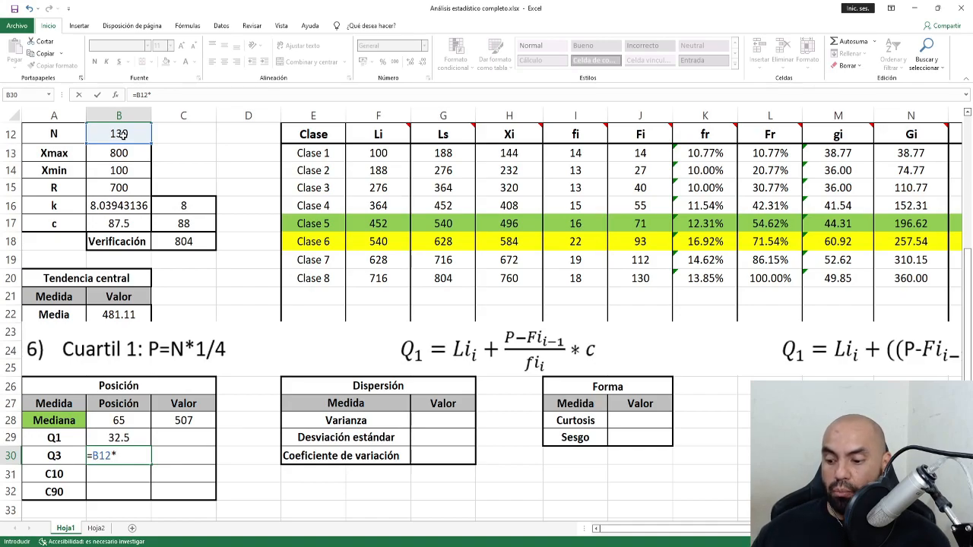
pyautogui.write('3/4')
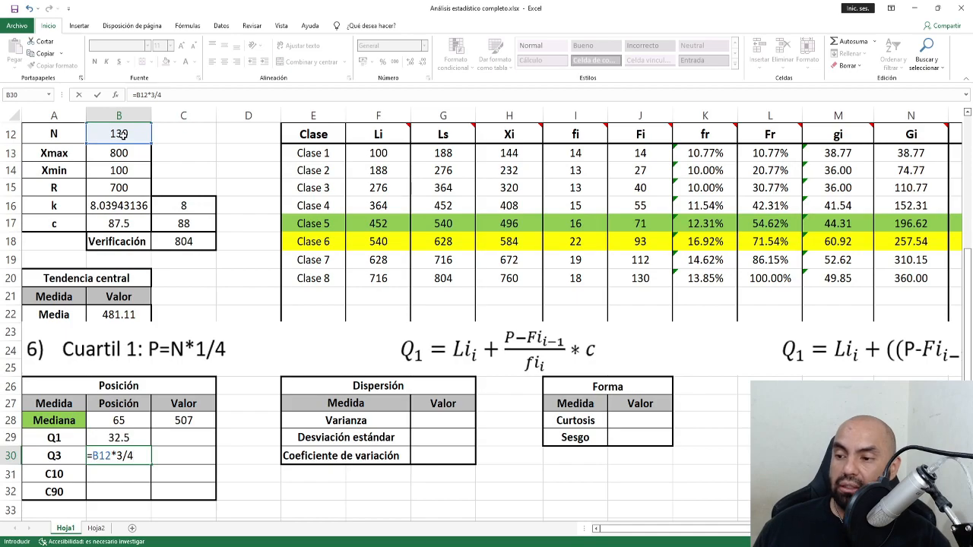
pyautogui.press('Return')
pyautogui.hotkey('alt', 'Tab')
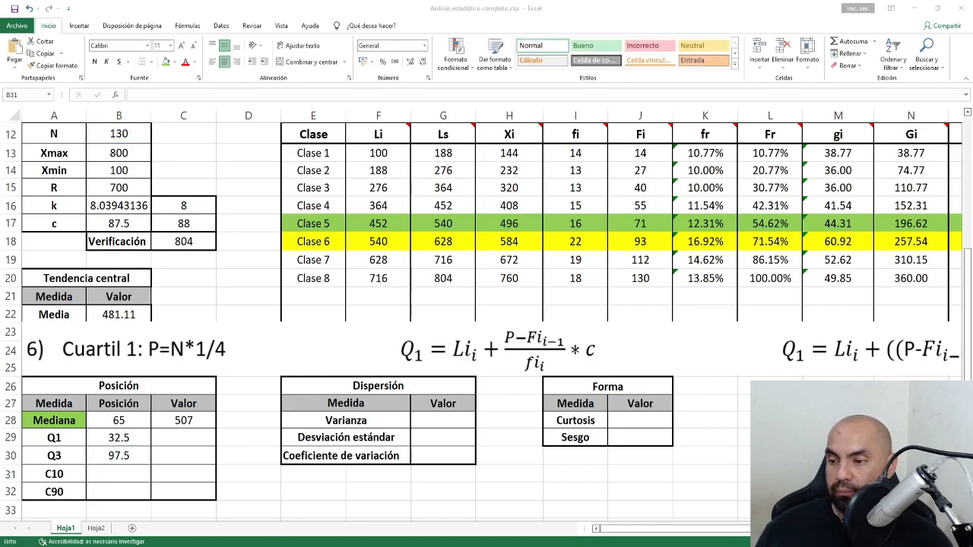
pyautogui.click(176, 278)
# Paste the Centil 10 formula picture over rows 22–25.
pyautogui.hotkey('ctrl', 'v')
pyautogui.moveTo(176, 293); pyautogui.dragTo(46, 341)
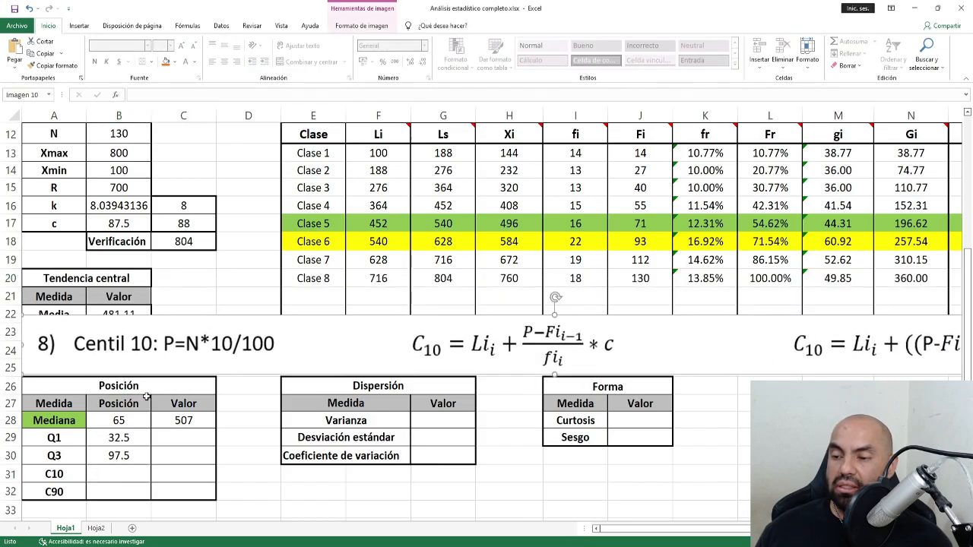
pyautogui.click(138, 476)
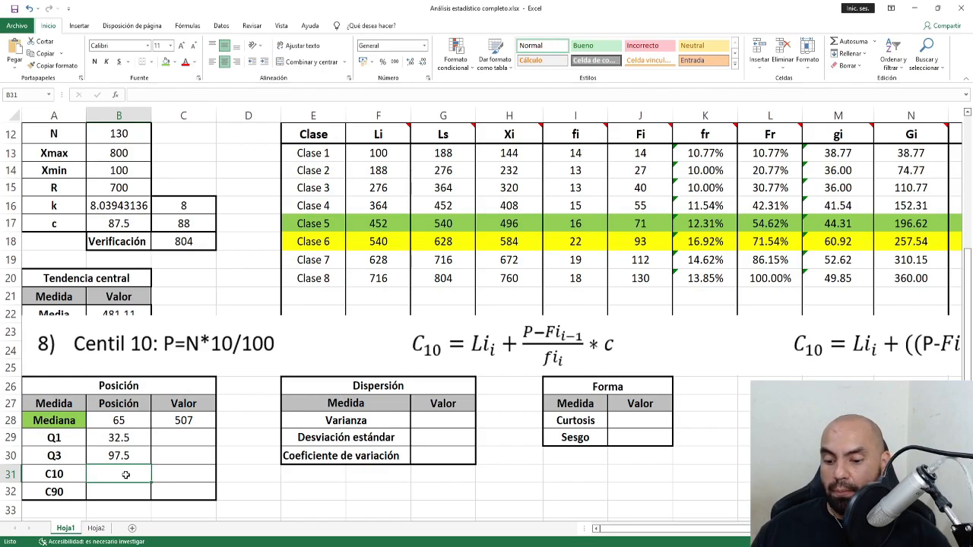
# Enter =B12*10/100 for C10 and =B12*90/100 in B32, giving 13 and 117.
pyautogui.write('=')
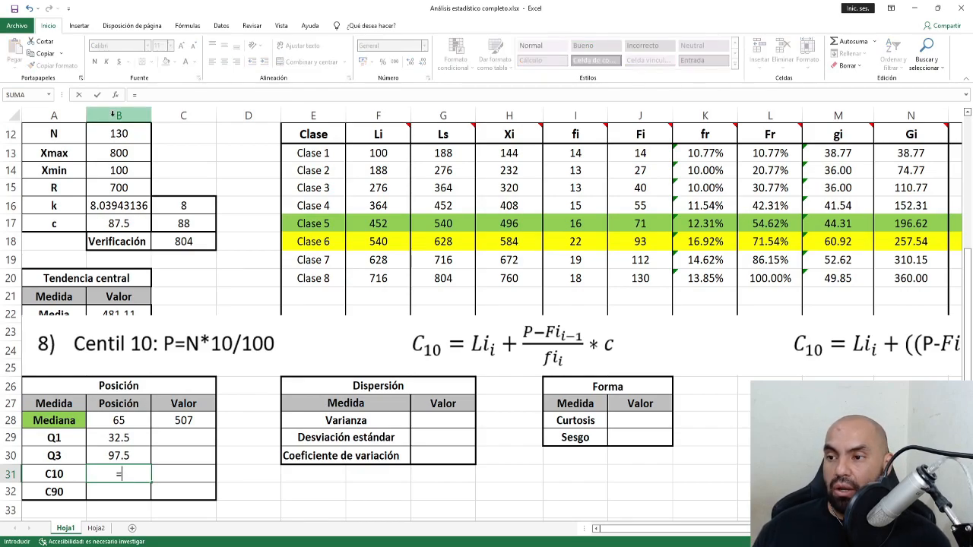
pyautogui.click(118, 133)
pyautogui.write('*')
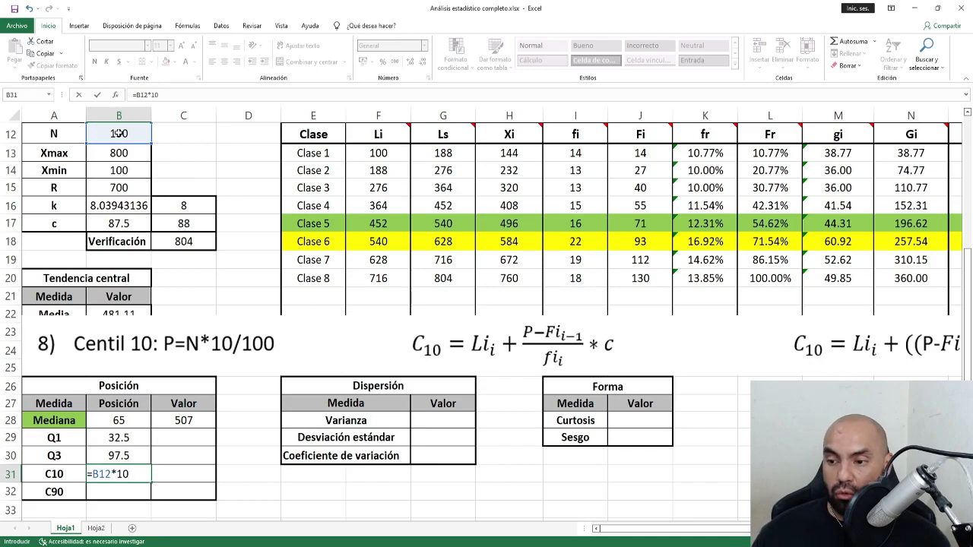
pyautogui.write('10/1')
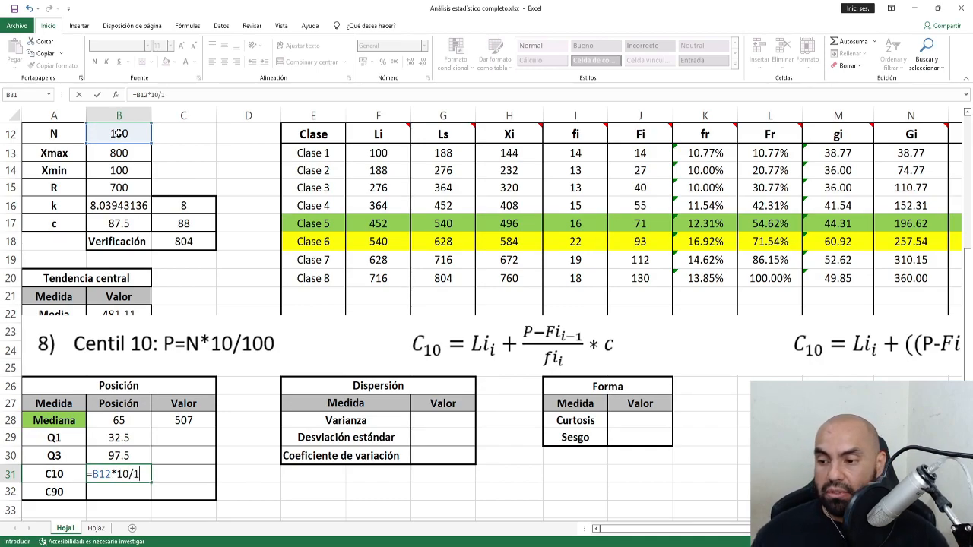
pyautogui.write('00')
pyautogui.press('Return')
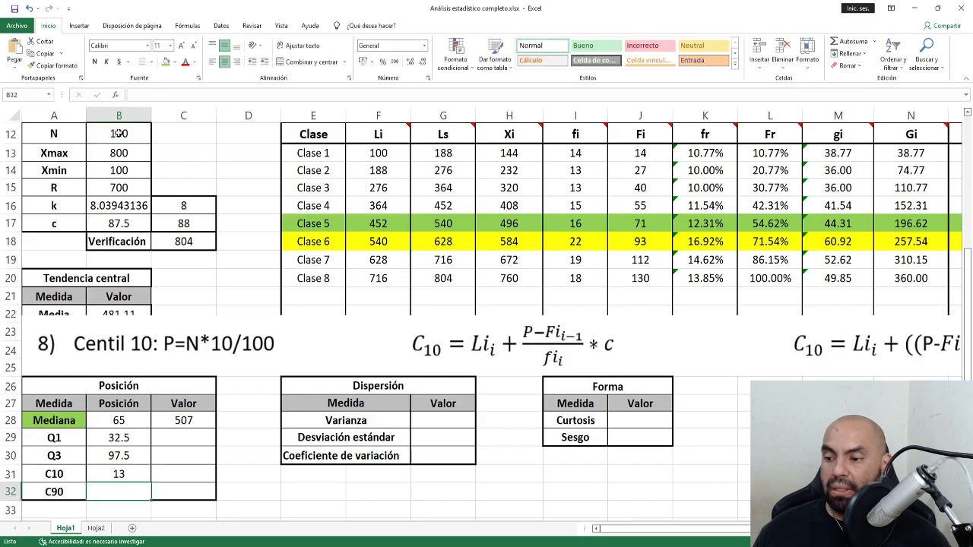
pyautogui.write('=')
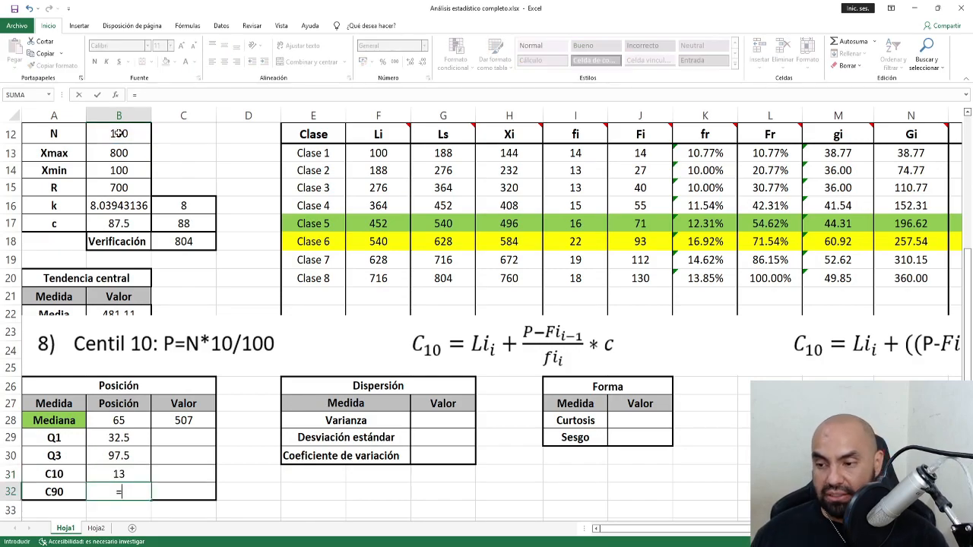
pyautogui.click(122, 133)
pyautogui.write('*')
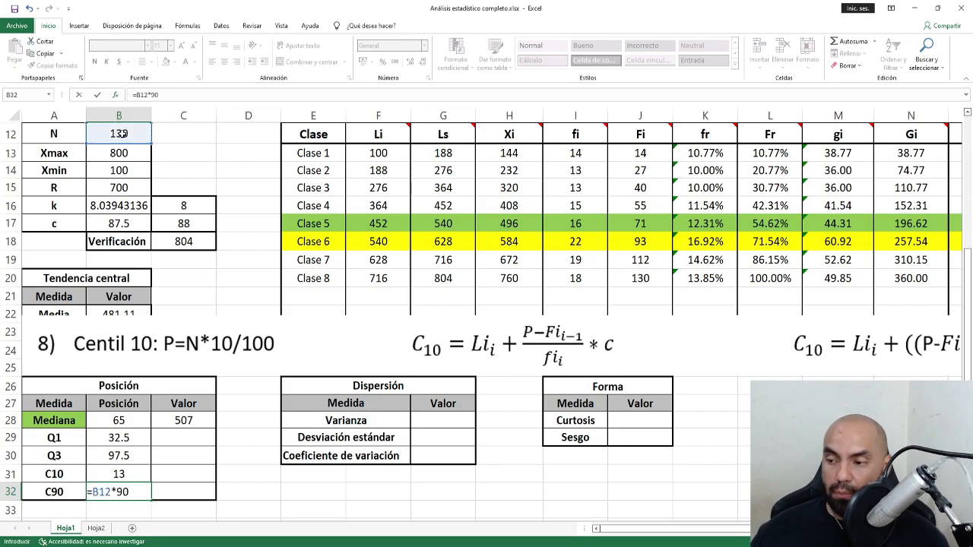
pyautogui.write('90/100')
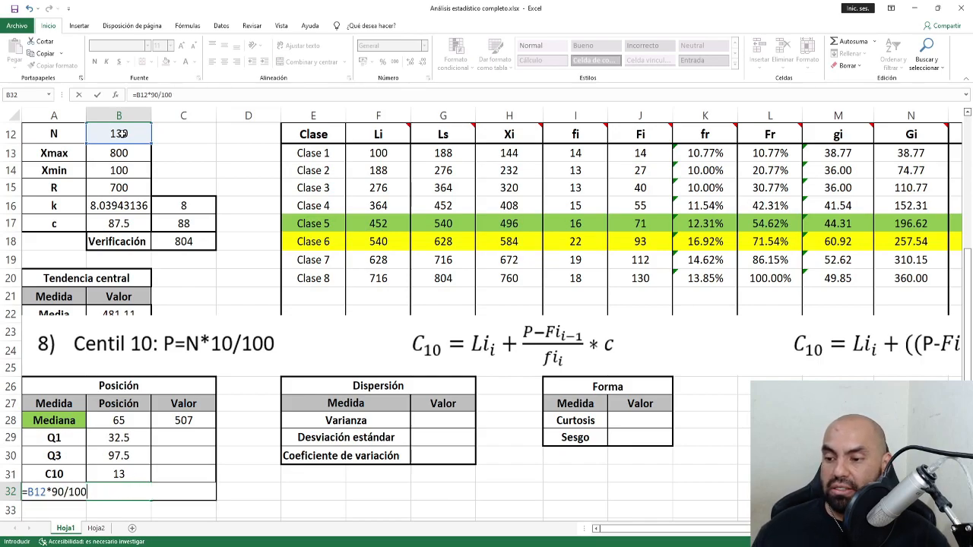
pyautogui.press('Return')
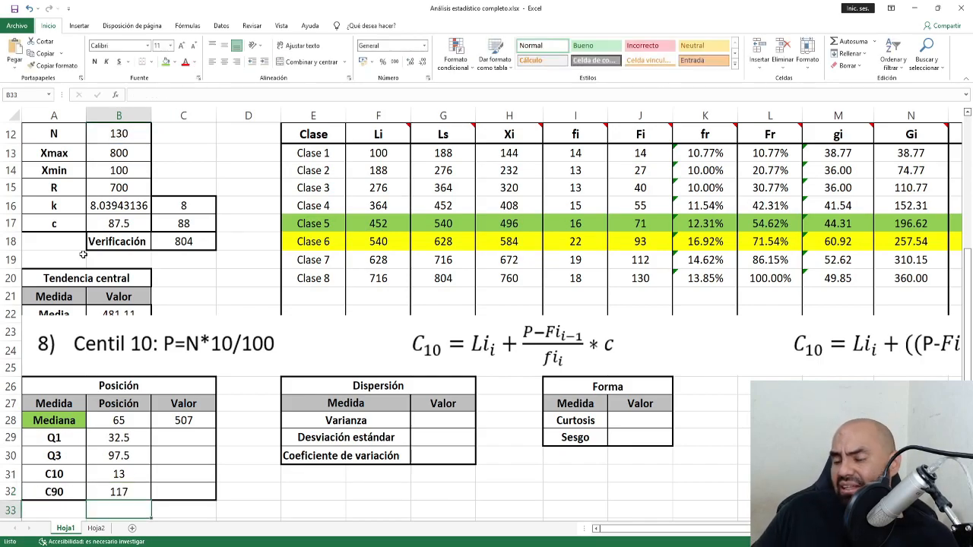
# Rearrange the Centil 10 and Cuartil 1 formula pictures, moving Cuartil 1 up.
pyautogui.click(281, 348)
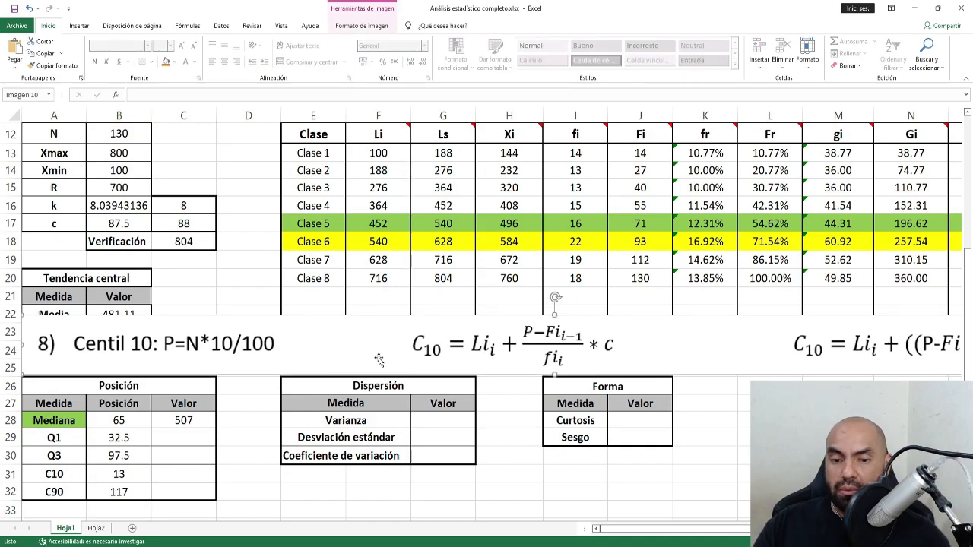
pyautogui.moveTo(653, 528); pyautogui.dragTo(711, 529)
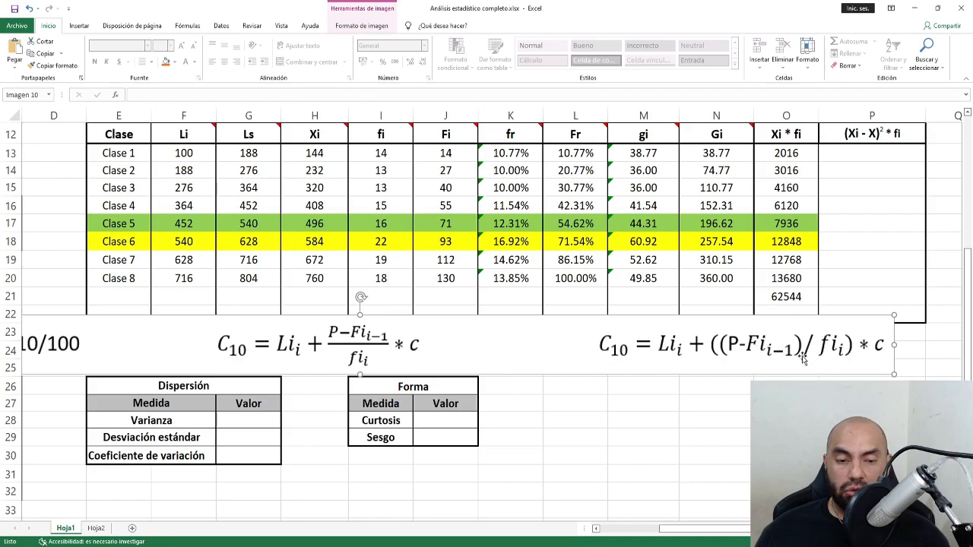
pyautogui.moveTo(577, 358); pyautogui.dragTo(581, 385)
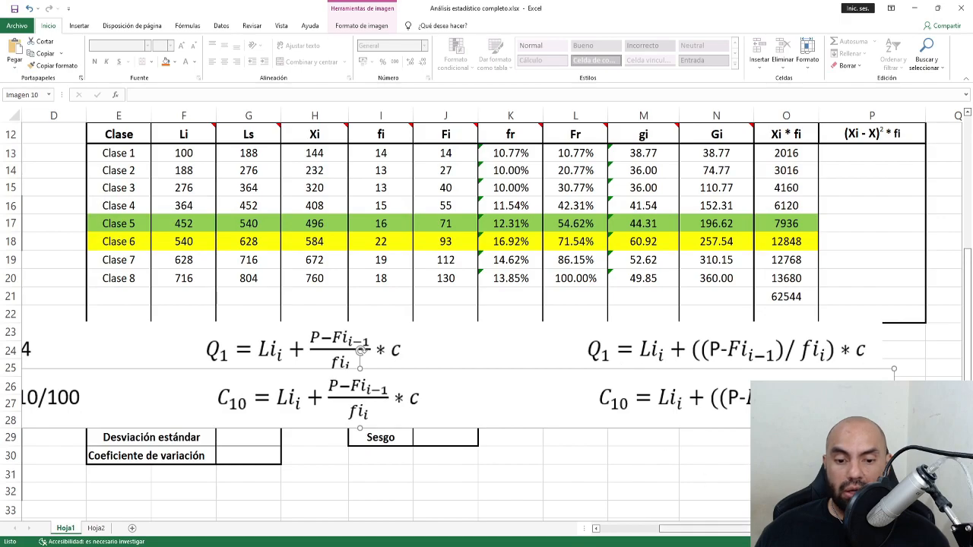
pyautogui.moveTo(715, 529); pyautogui.dragTo(654, 529)
pyautogui.moveTo(139, 346)
pyautogui.mouseDown()
pyautogui.moveTo(139, 372)
pyautogui.moveTo(136, 256)
pyautogui.moveTo(129, 346)
pyautogui.mouseUp()
pyautogui.moveTo(168, 397); pyautogui.dragTo(168, 392)
pyautogui.moveTo(655, 529); pyautogui.dragTo(749, 528)
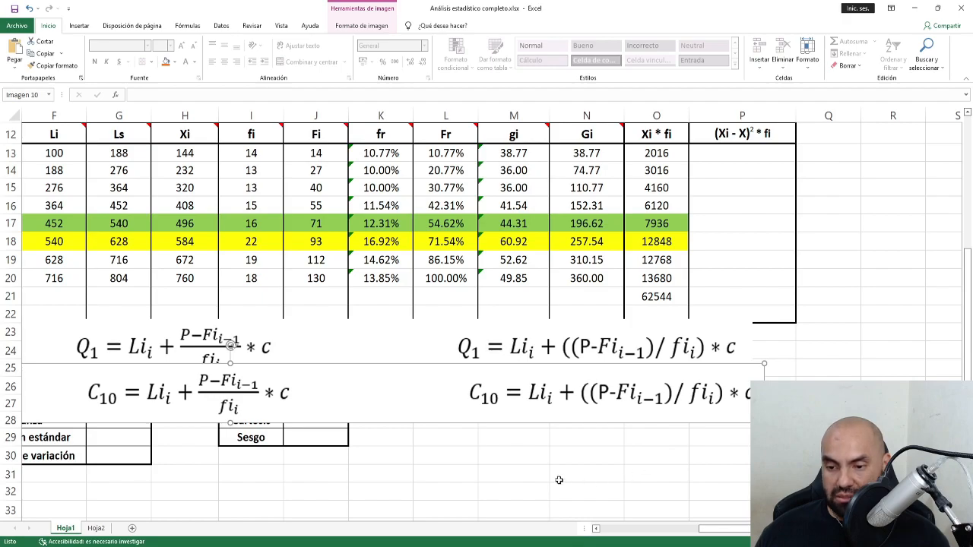
pyautogui.moveTo(738, 529); pyautogui.dragTo(573, 537)
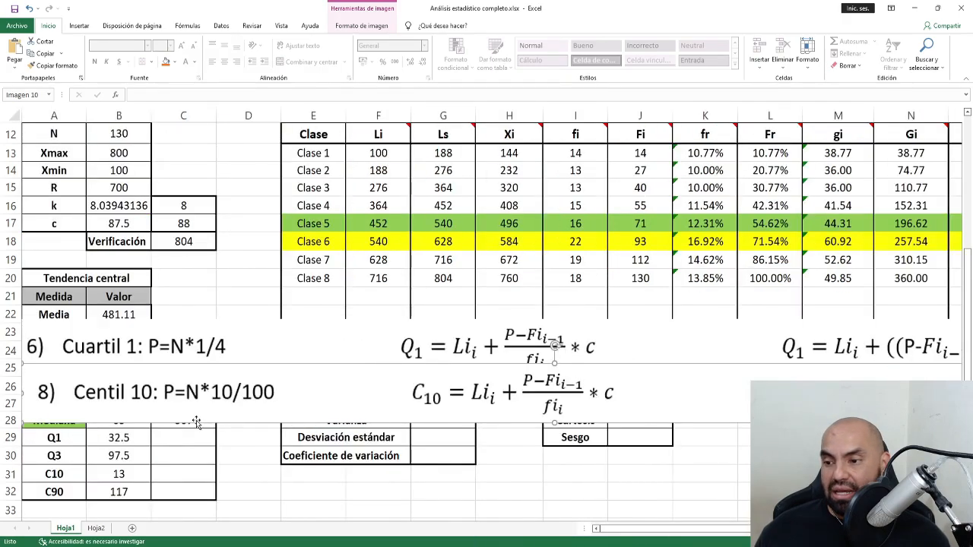
pyautogui.moveTo(180, 403); pyautogui.dragTo(177, 450)
pyautogui.moveTo(190, 345); pyautogui.dragTo(188, 321)
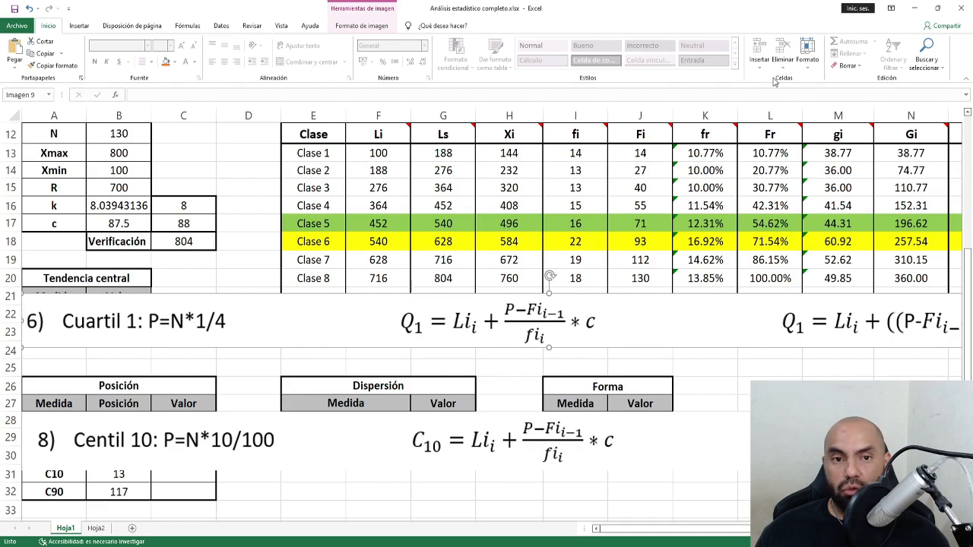
# Crop Cuartil 1 to the spreadsheet-style Q1 formula, place it over rows 22–25, and delete Centil 10.
pyautogui.click(363, 25)
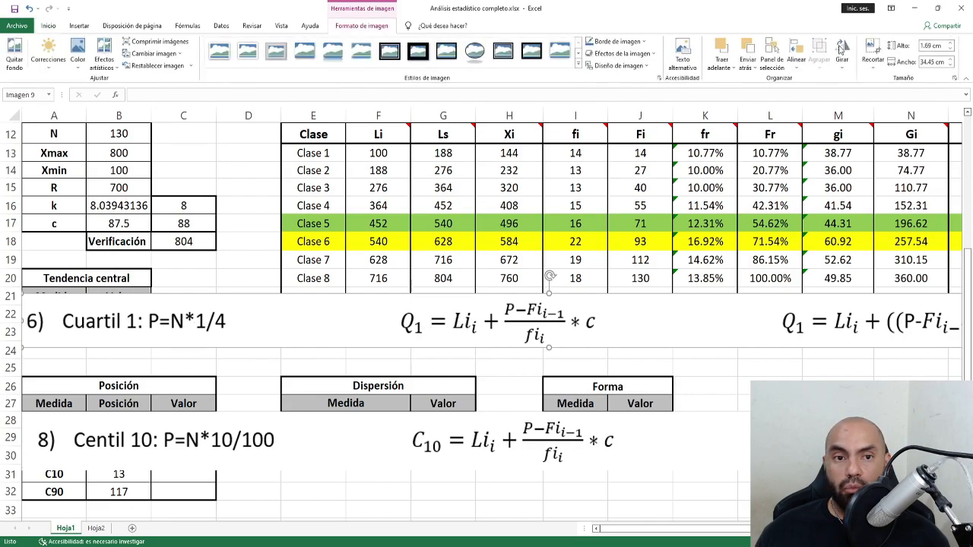
pyautogui.click(873, 45)
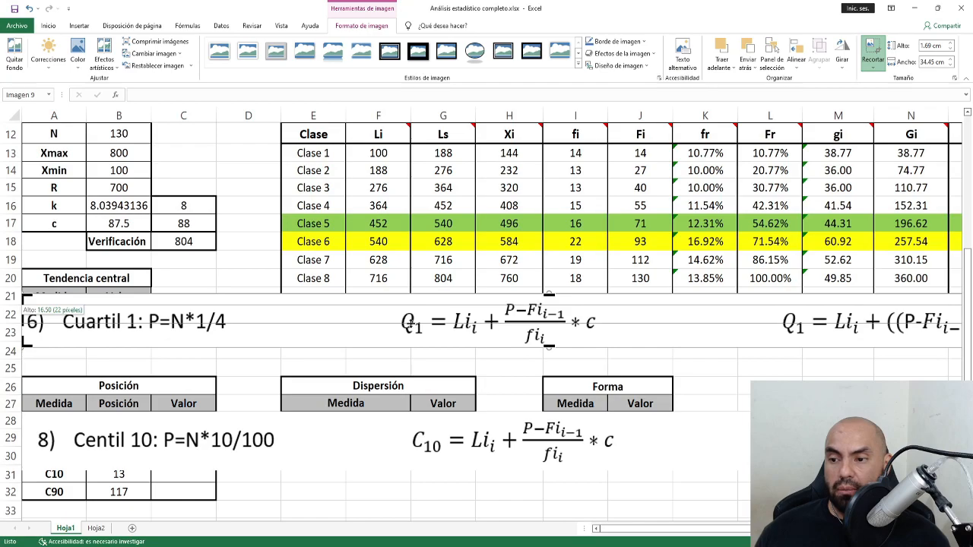
pyautogui.moveTo(25, 321); pyautogui.dragTo(783, 320)
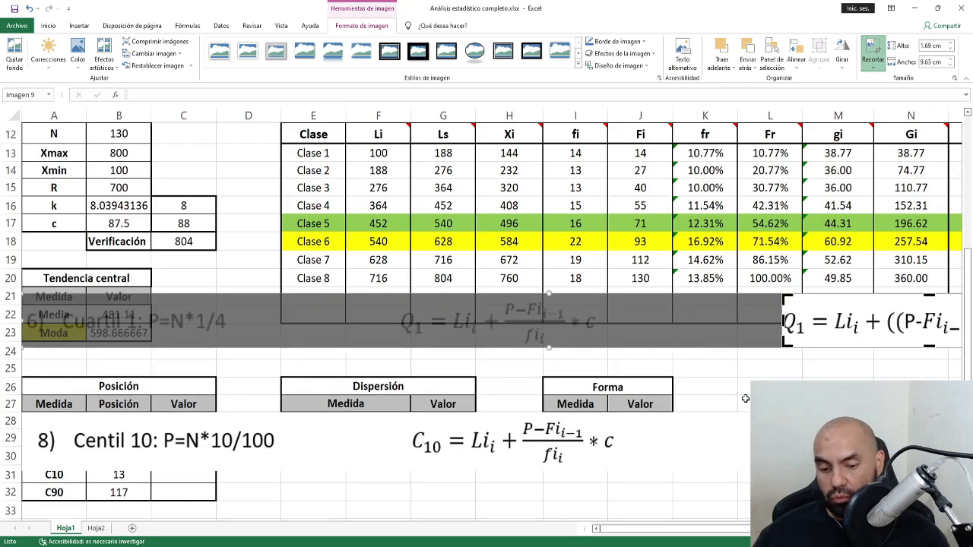
pyautogui.press('Escape')
pyautogui.moveTo(844, 323); pyautogui.dragTo(84, 349)
pyautogui.click(454, 461)
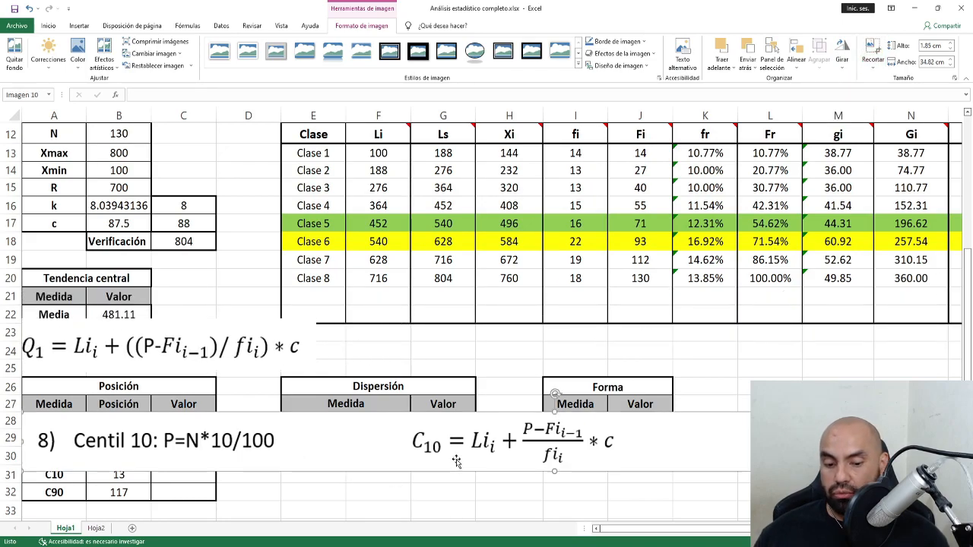
pyautogui.press('Delete')
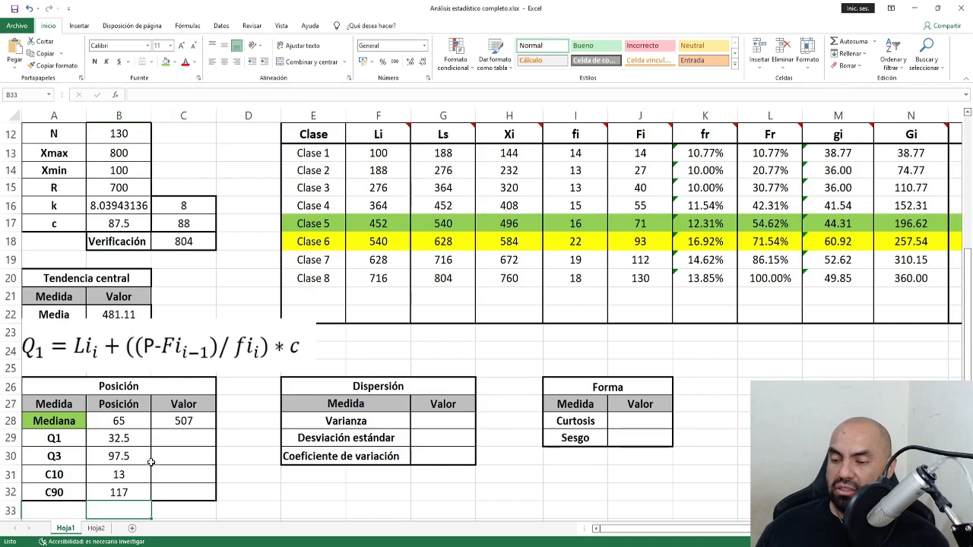
# Fill the Q1 label cell A29 with light orange.
pyautogui.moveTo(111, 445); pyautogui.dragTo(115, 492)
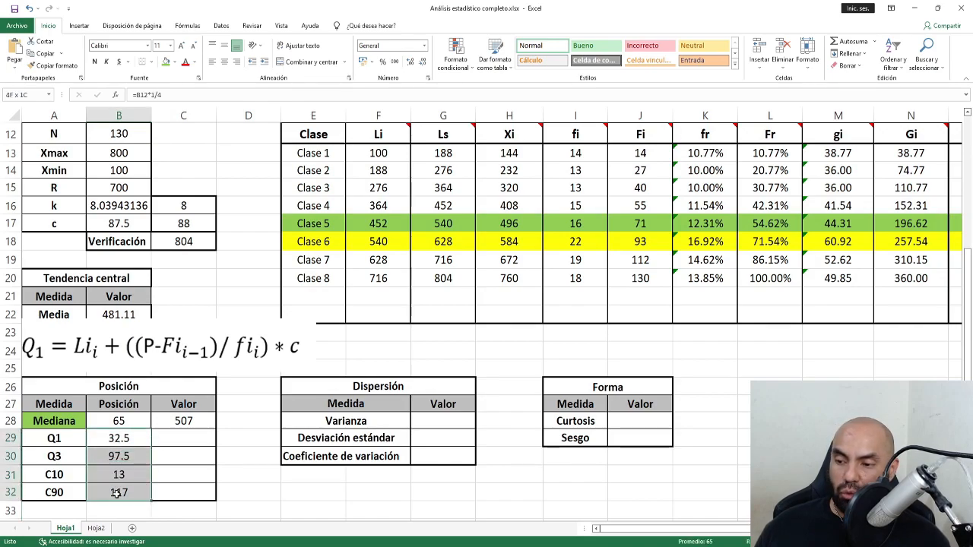
pyautogui.click(161, 440)
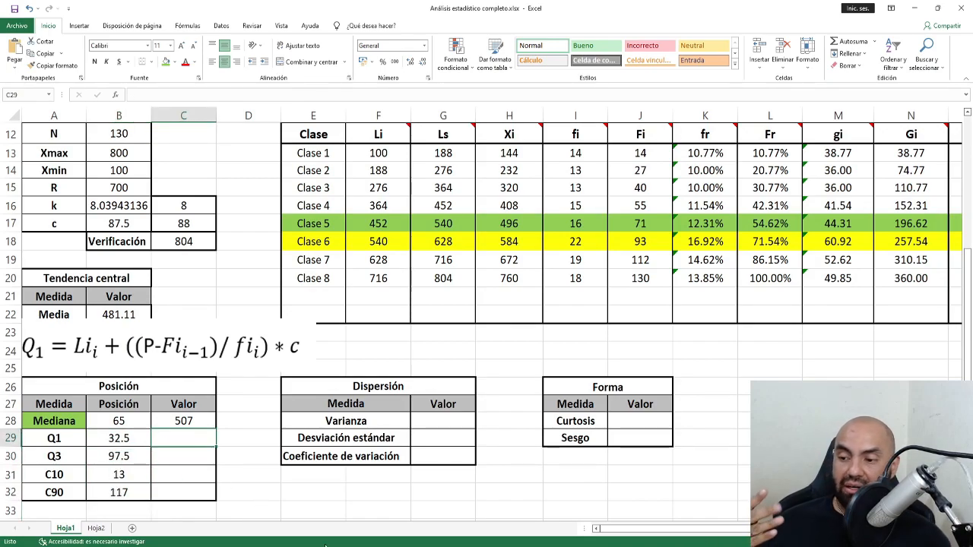
pyautogui.click(47, 439)
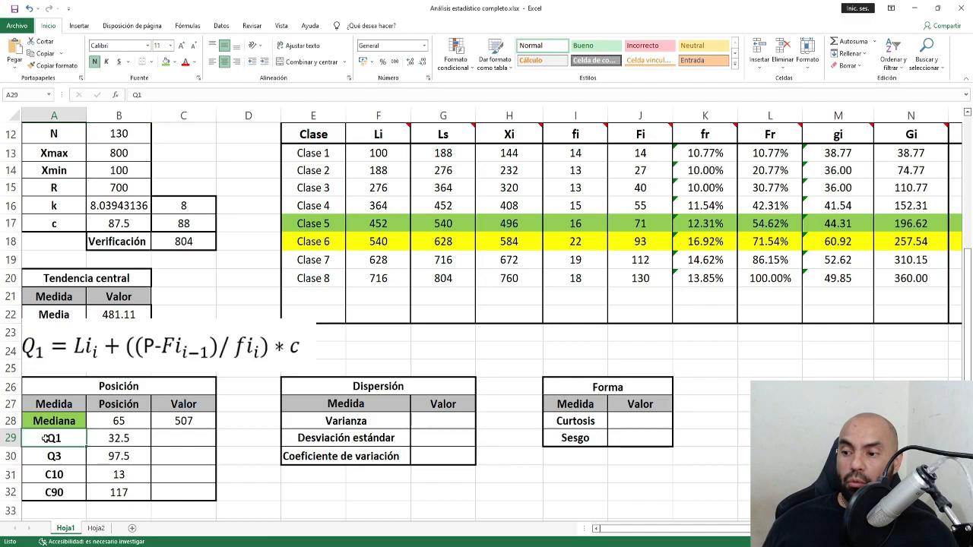
pyautogui.click(174, 62)
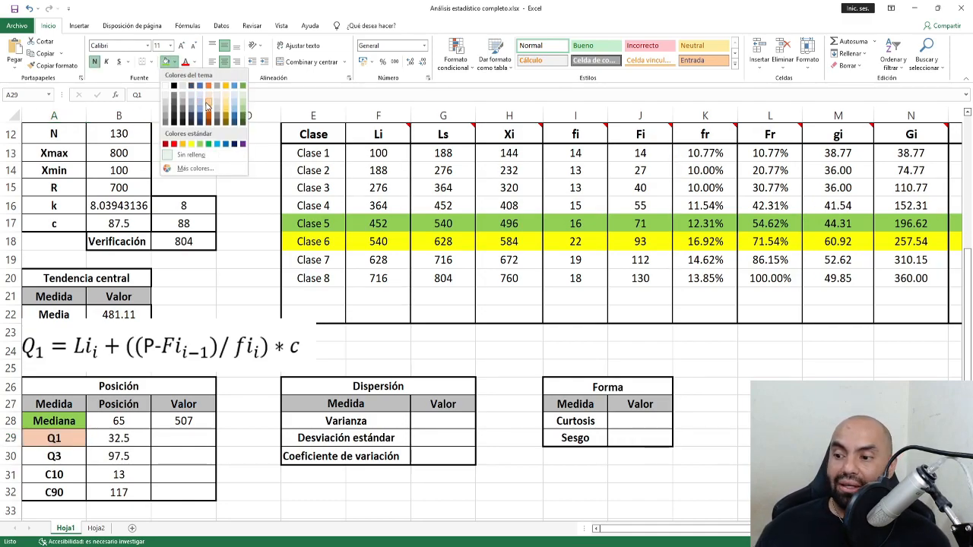
pyautogui.click(206, 102)
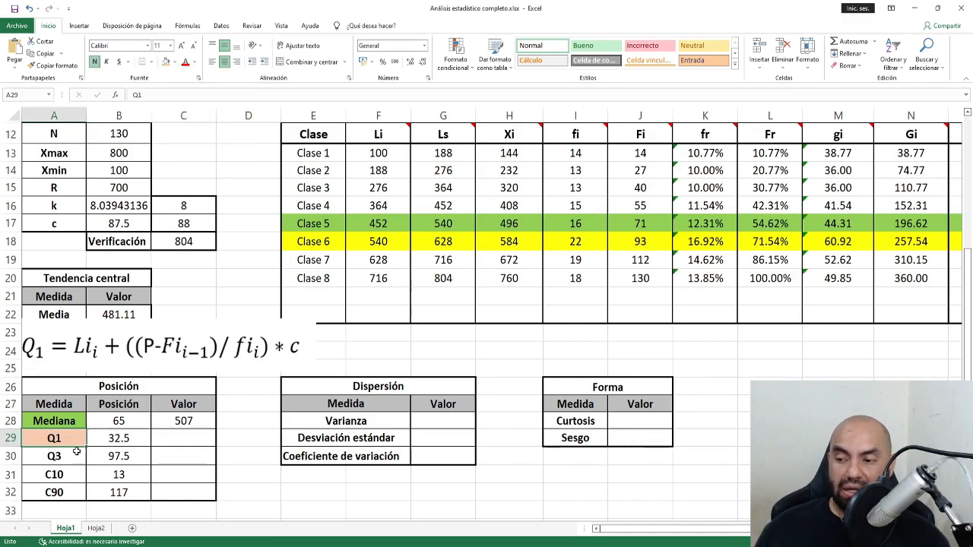
pyautogui.click(121, 439)
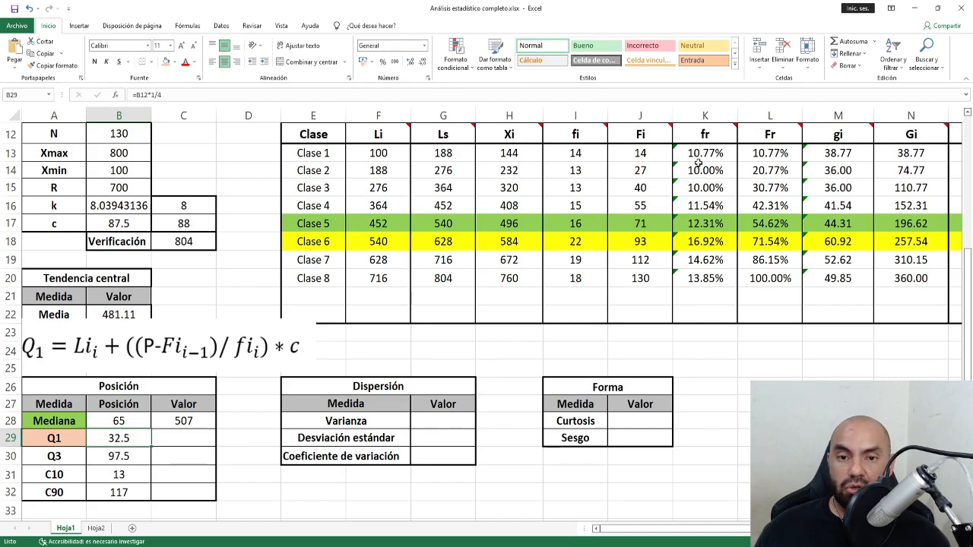
# Apply the same light orange fill to the Clase 3 row E15:N15.
pyautogui.moveTo(642, 135); pyautogui.dragTo(640, 278)
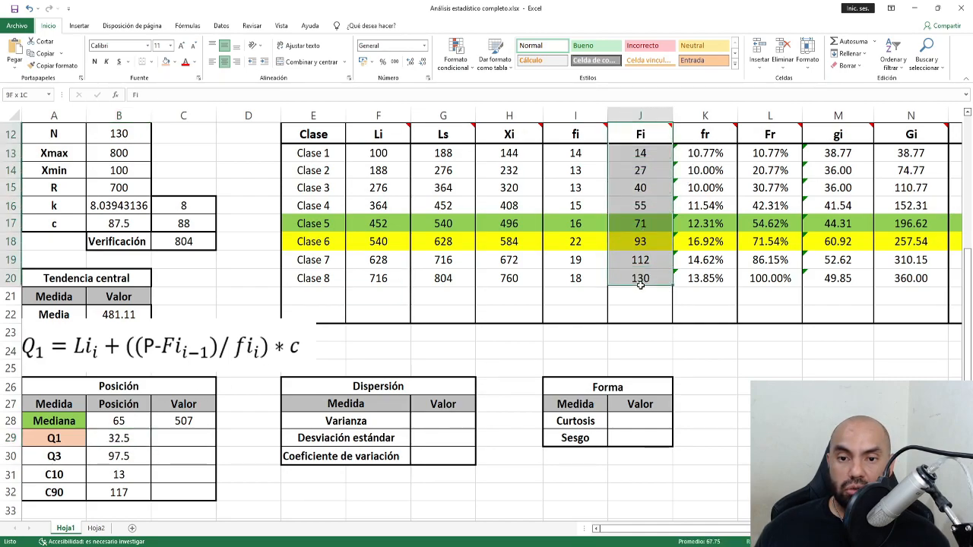
pyautogui.click(651, 188)
pyautogui.moveTo(320, 193); pyautogui.dragTo(901, 188)
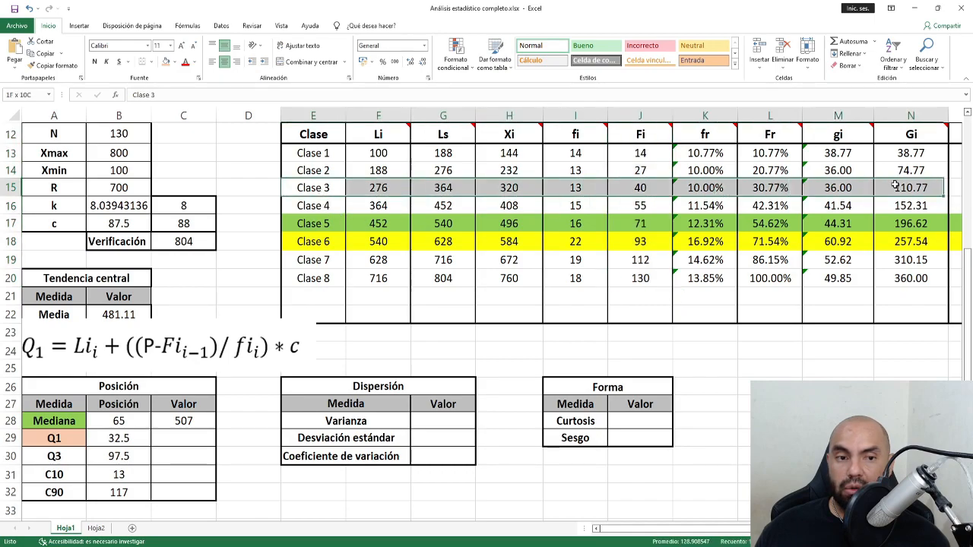
pyautogui.click(165, 61)
pyautogui.click(566, 190)
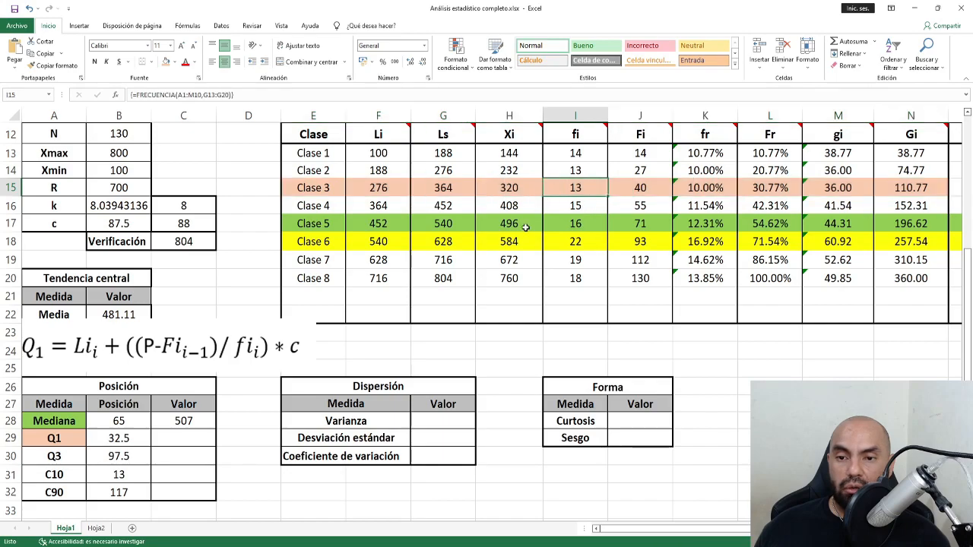
# Enter =F15+((B29-J14)/I15)*C17 in C29 so Q1 shows 313.230769.
pyautogui.click(186, 439)
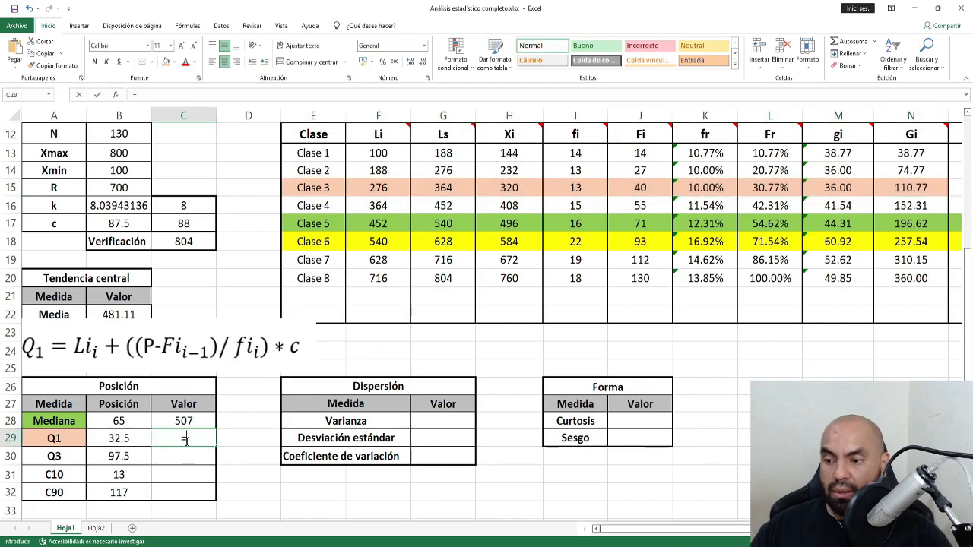
pyautogui.write('=')
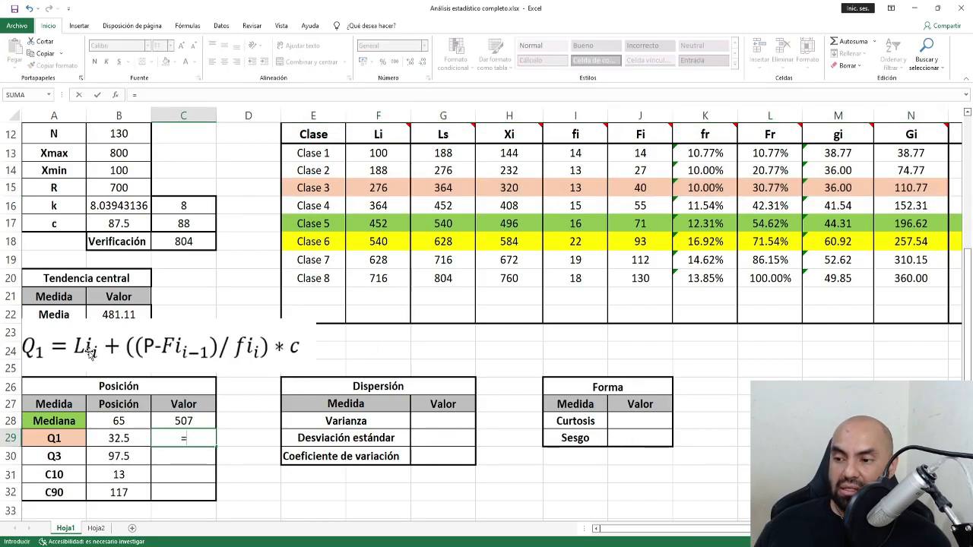
pyautogui.click(379, 189)
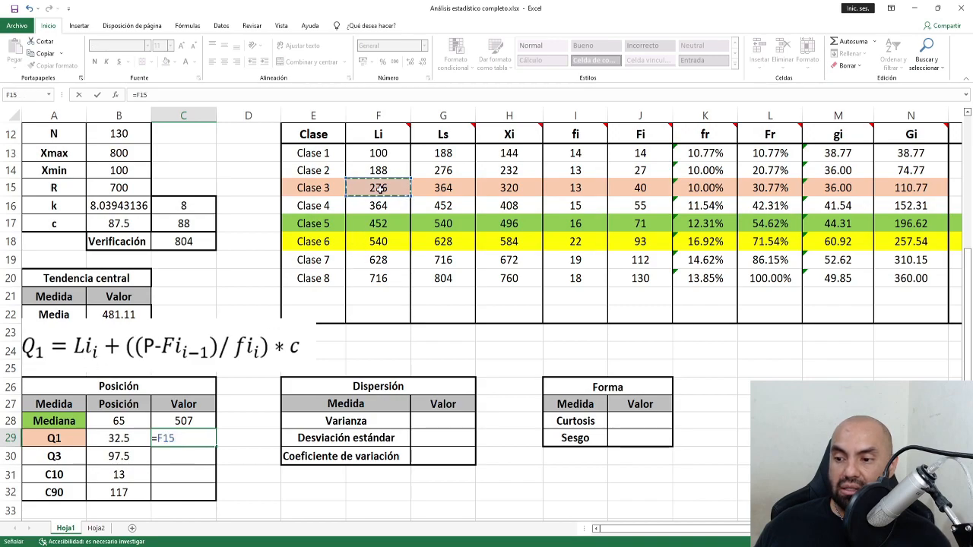
pyautogui.write('+((')
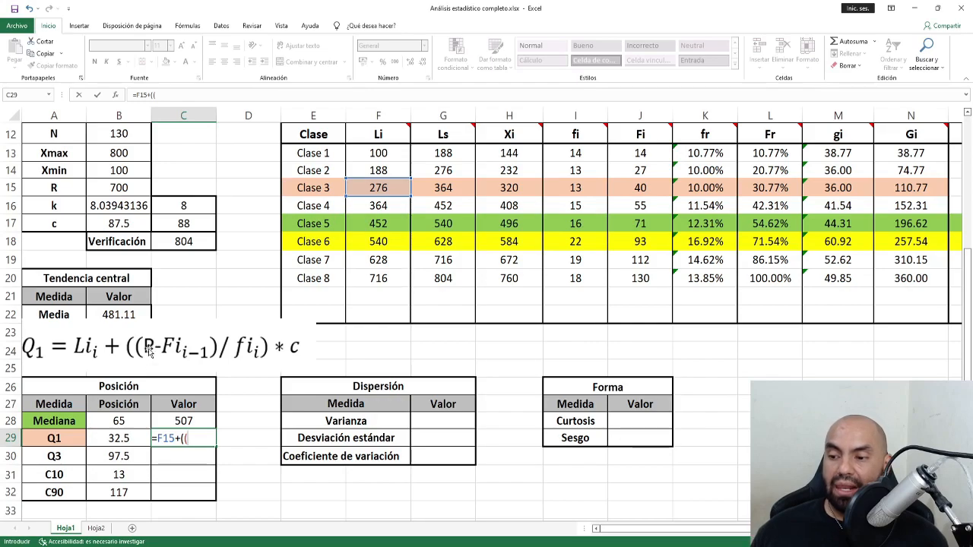
pyautogui.click(112, 438)
pyautogui.write('-')
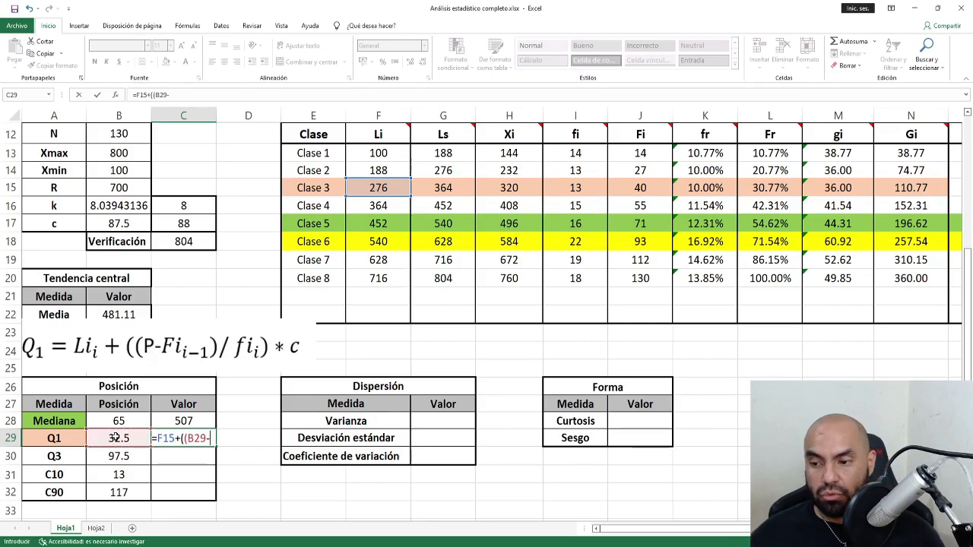
pyautogui.click(644, 168)
pyautogui.write(')/')
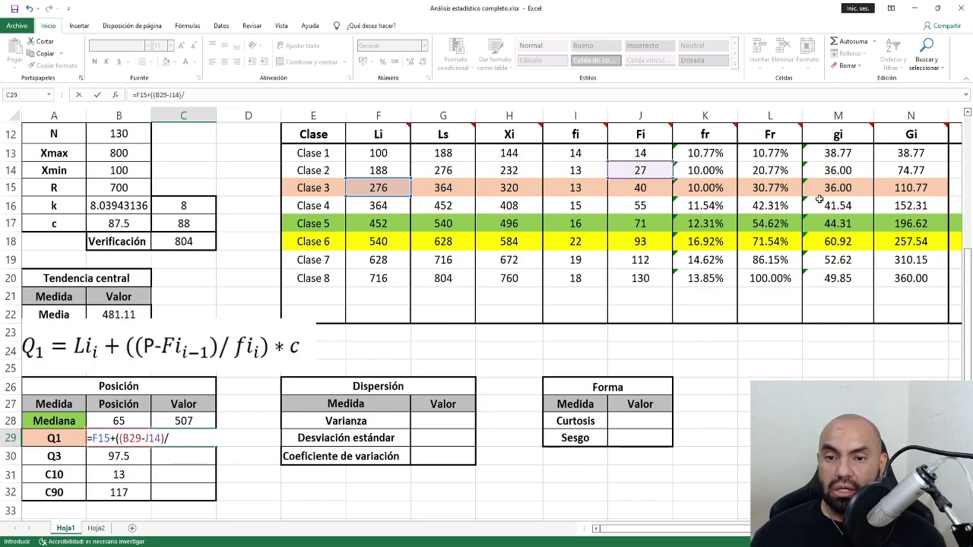
pyautogui.click(573, 190)
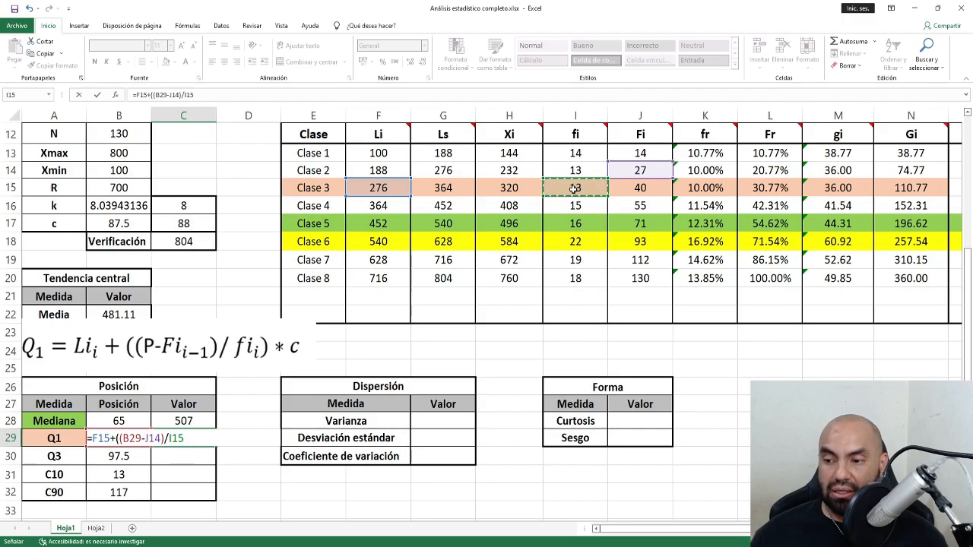
pyautogui.write(') ')
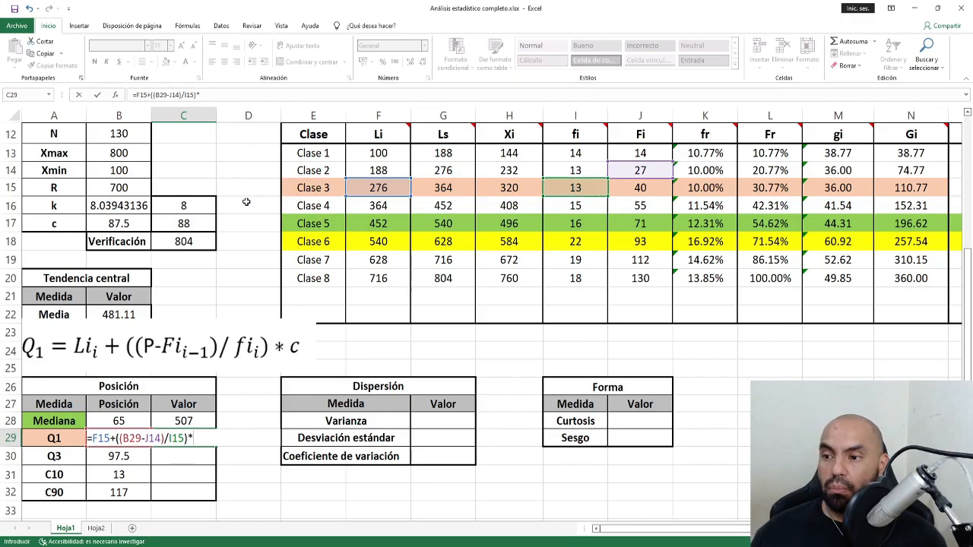
pyautogui.write('*')
pyautogui.click(194, 225)
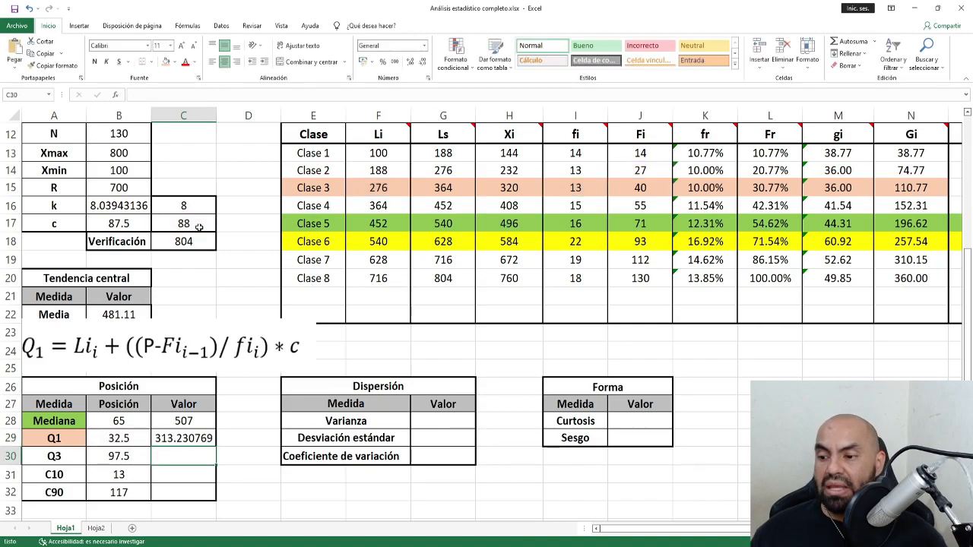
pyautogui.press('Return')
# Shade the Q3 label A30 and the Clase 7 row E19:N19 dark green.
pyautogui.moveTo(389, 195); pyautogui.dragTo(434, 194)
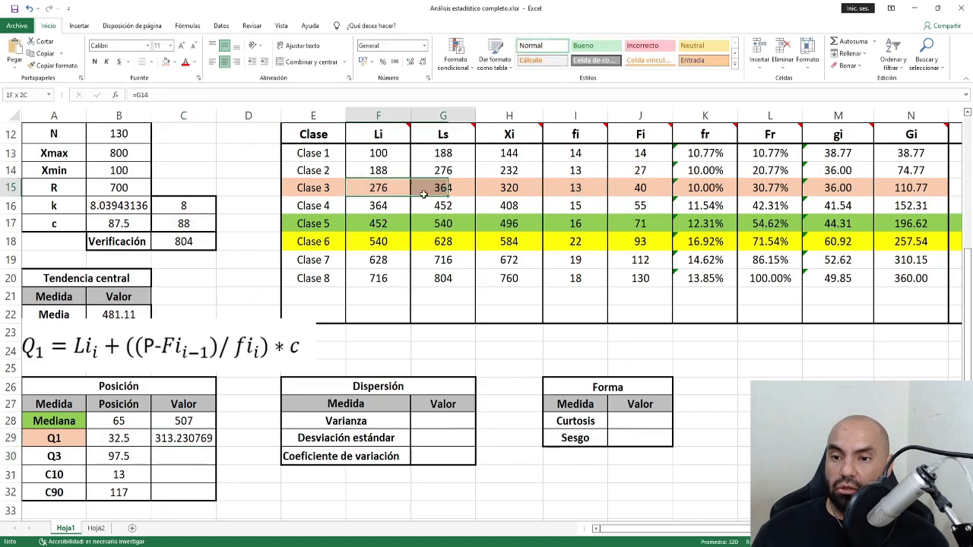
pyautogui.click(183, 456)
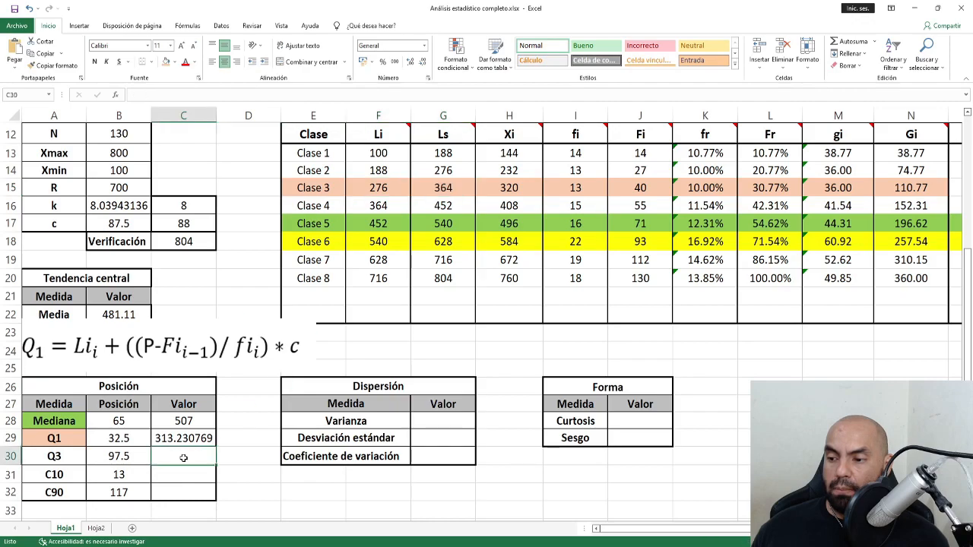
pyautogui.click(79, 460)
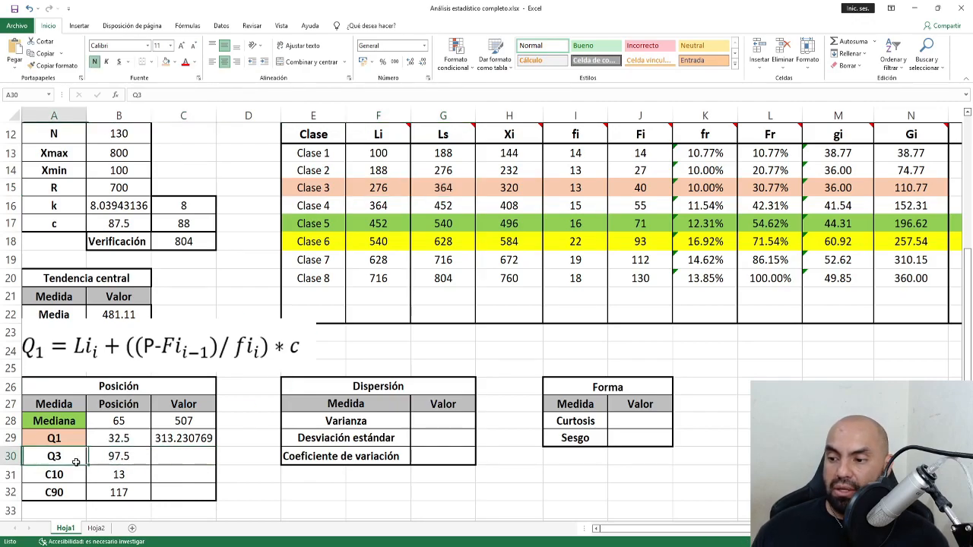
pyautogui.click(175, 62)
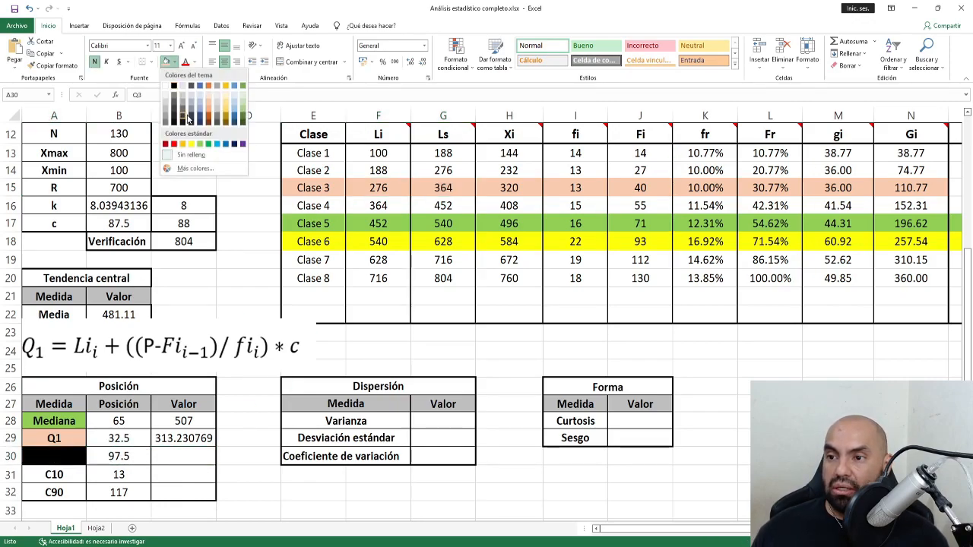
pyautogui.click(243, 125)
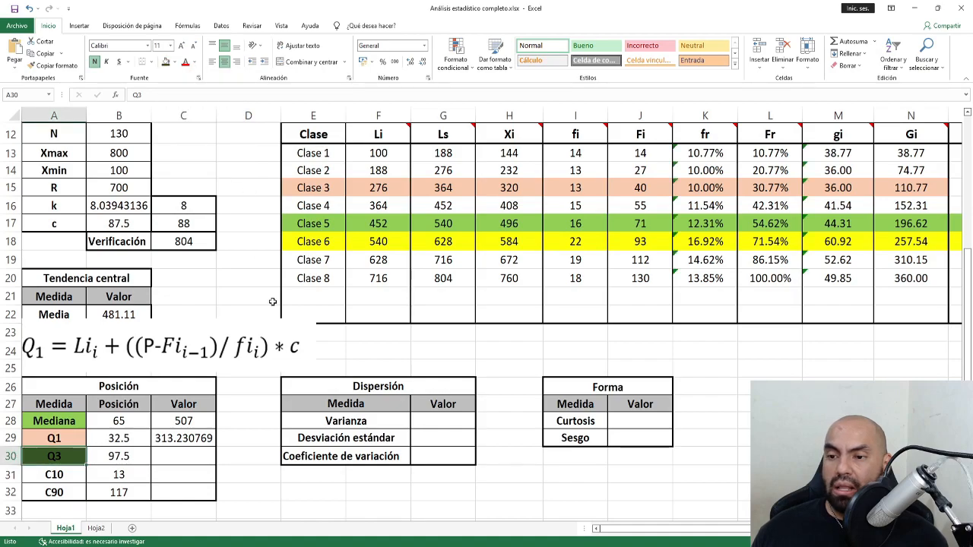
pyautogui.click(127, 455)
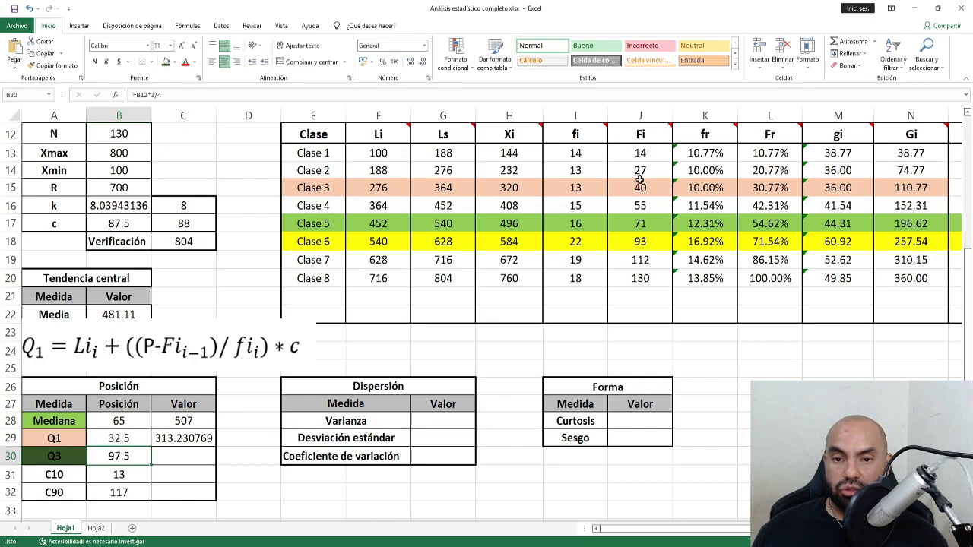
pyautogui.click(640, 260)
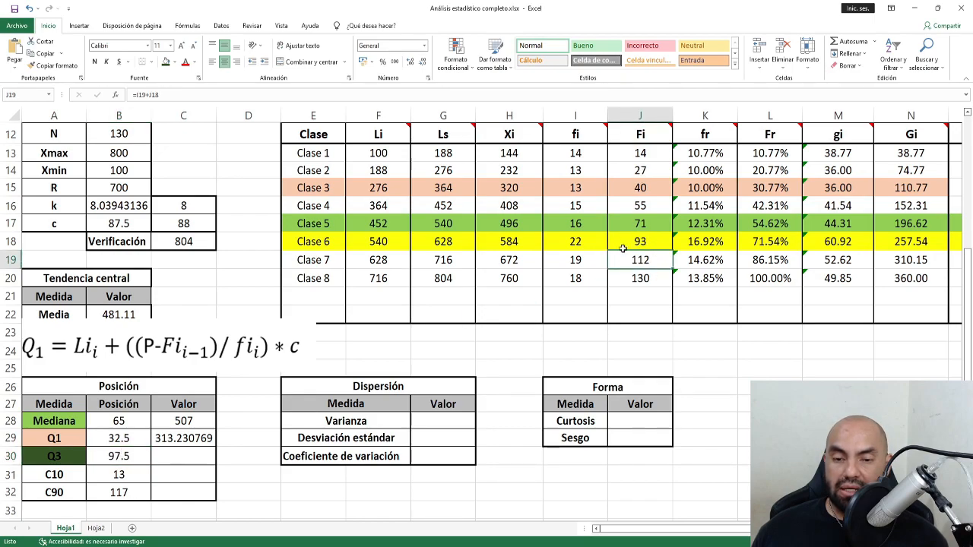
pyautogui.moveTo(325, 268); pyautogui.dragTo(954, 262)
pyautogui.click(166, 63)
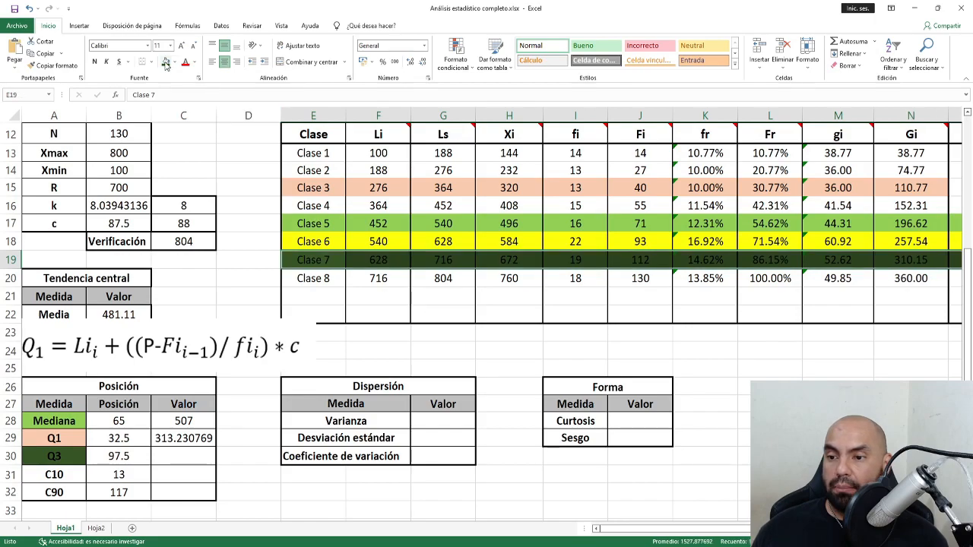
pyautogui.click(409, 297)
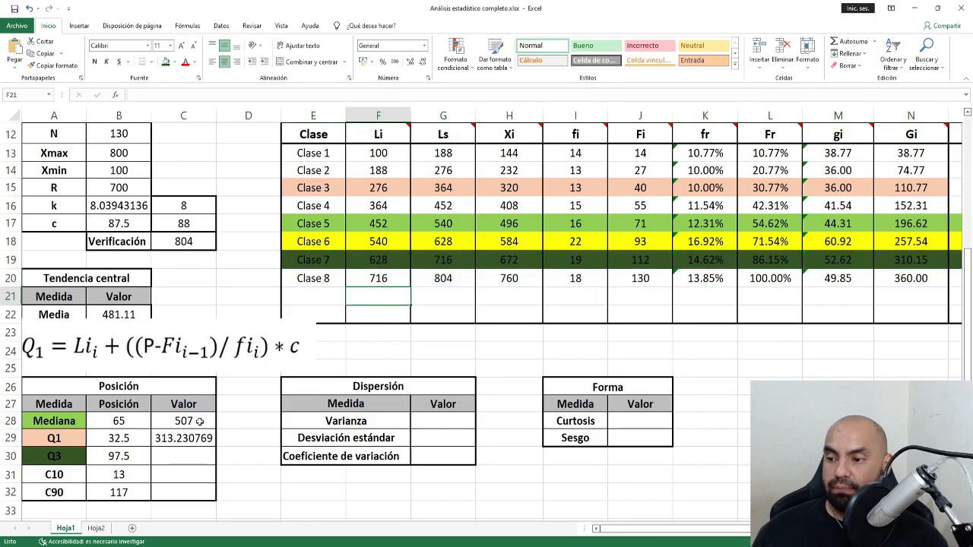
# Enter =F19+((B30-J18)/I19)*C17 in C30 so Q3 shows 648.842105.
pyautogui.click(184, 457)
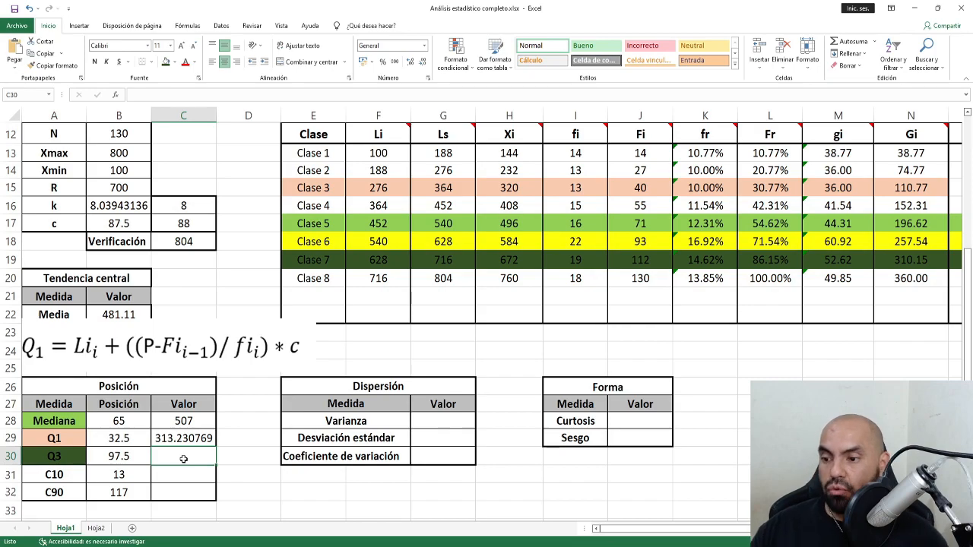
pyautogui.write('=')
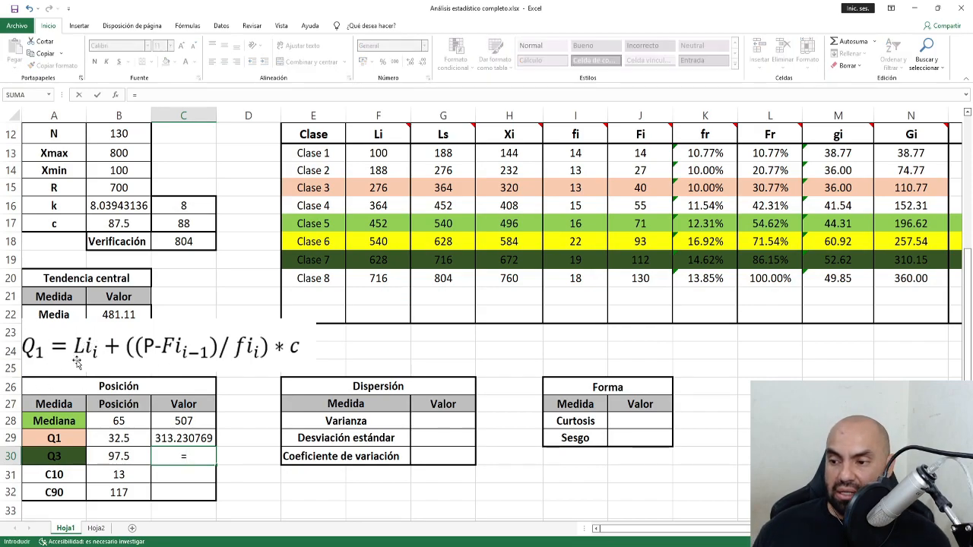
pyautogui.click(385, 261)
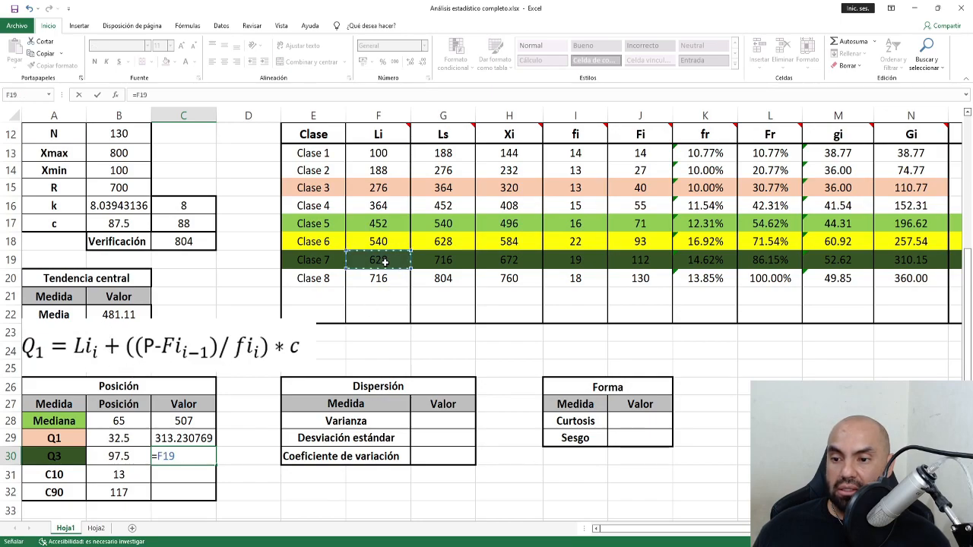
pyautogui.write('+')
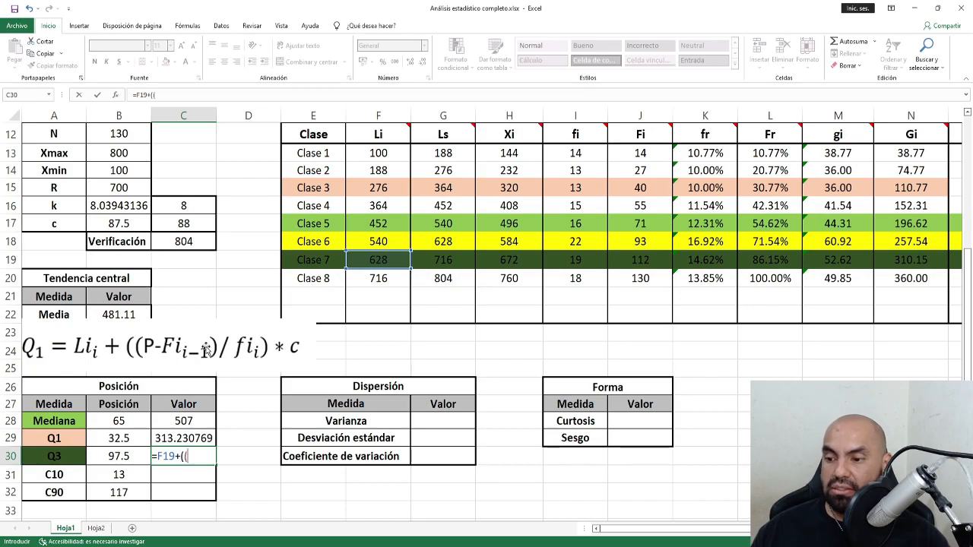
pyautogui.write('((')
pyautogui.click(119, 457)
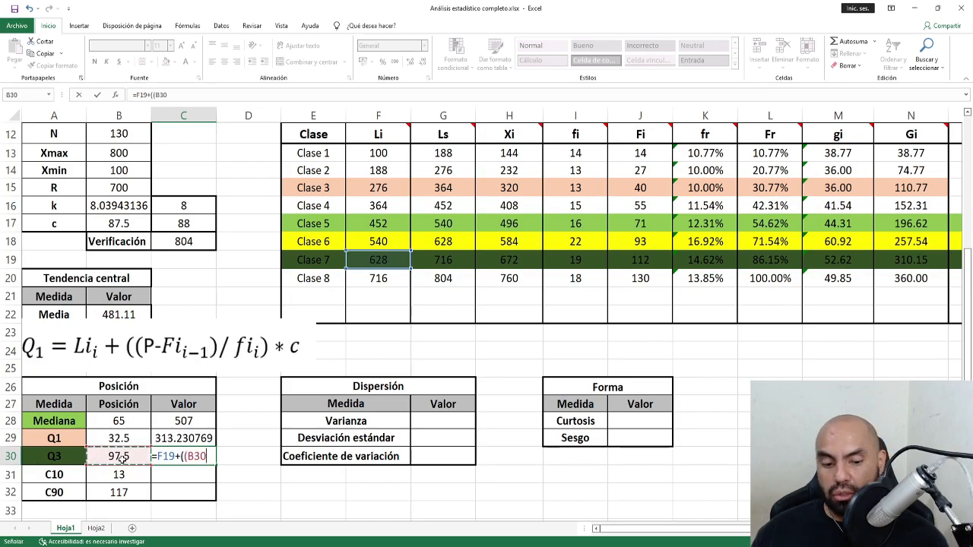
pyautogui.write('-')
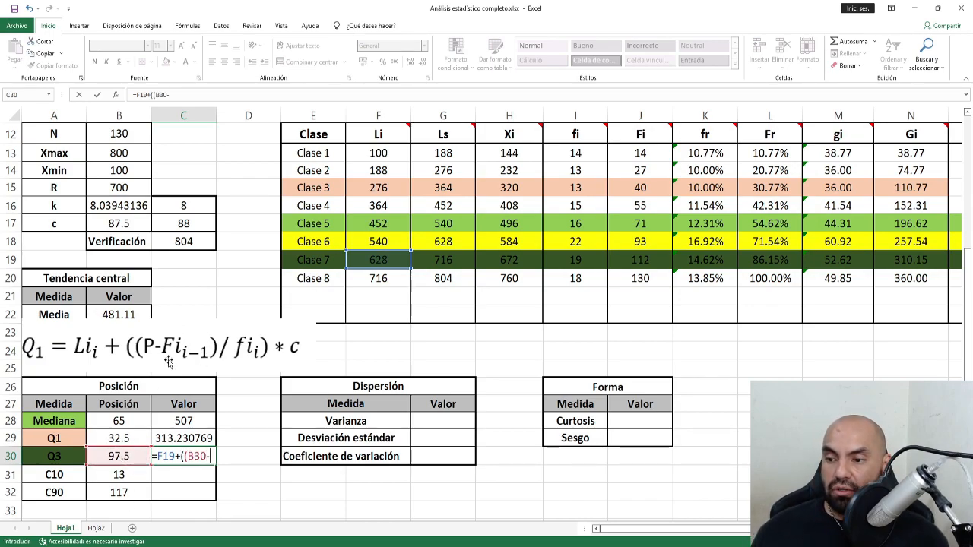
pyautogui.click(623, 245)
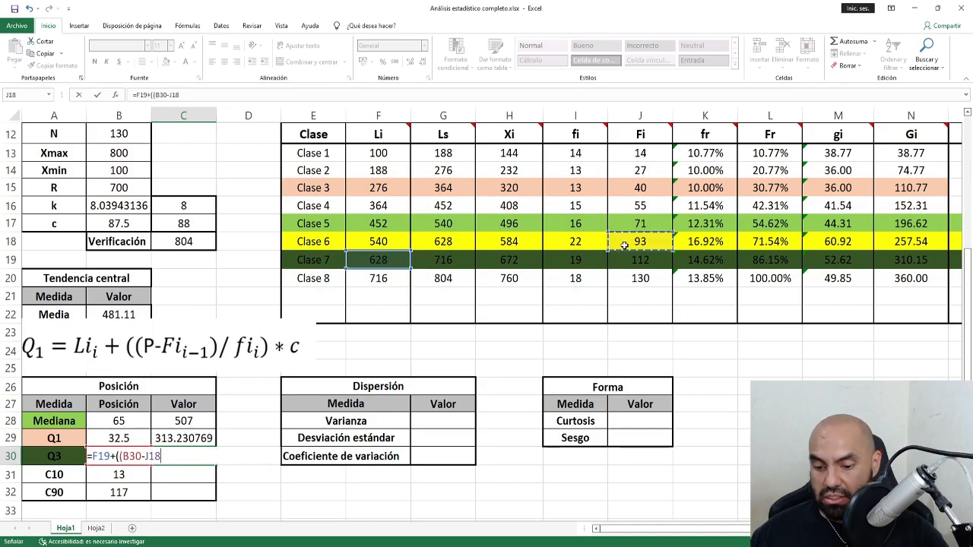
pyautogui.write(')')
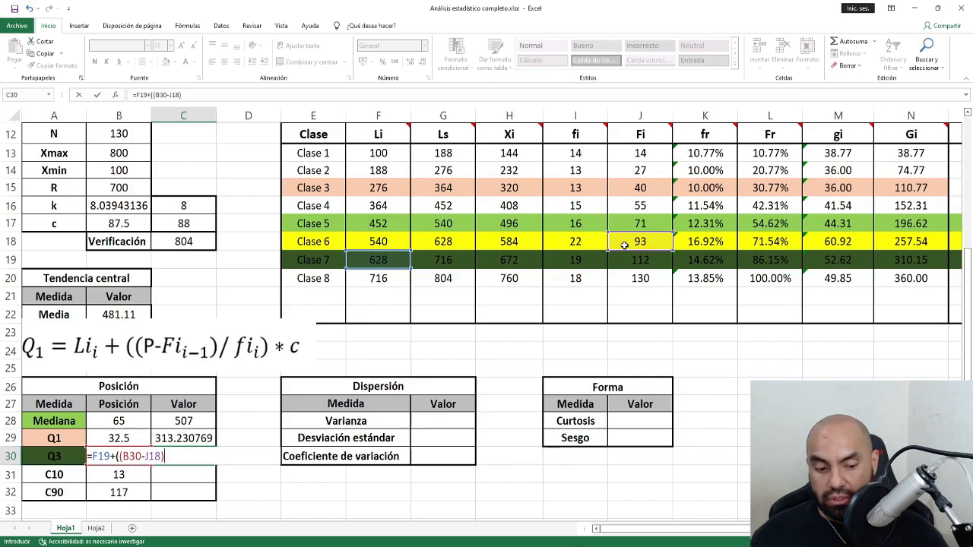
pyautogui.write('/')
pyautogui.click(576, 261)
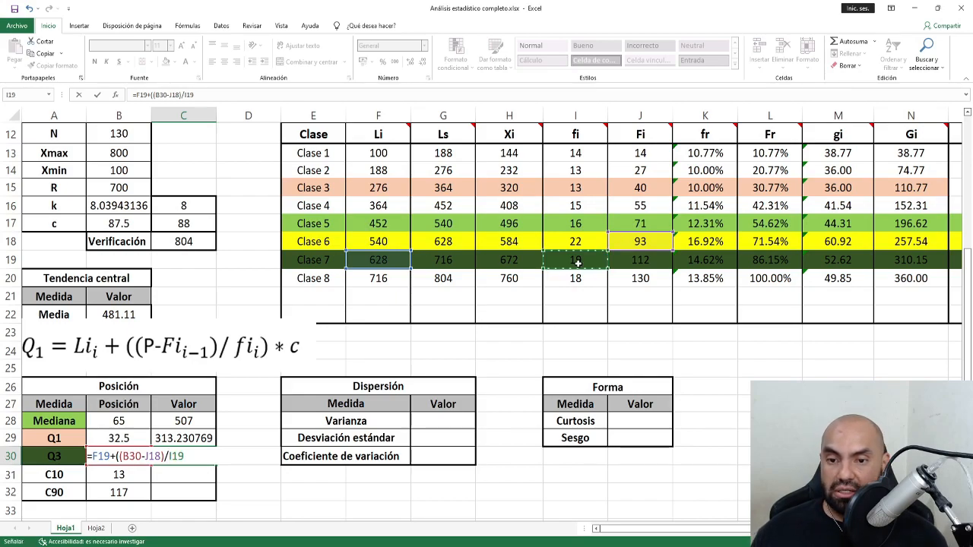
pyautogui.write(') ')
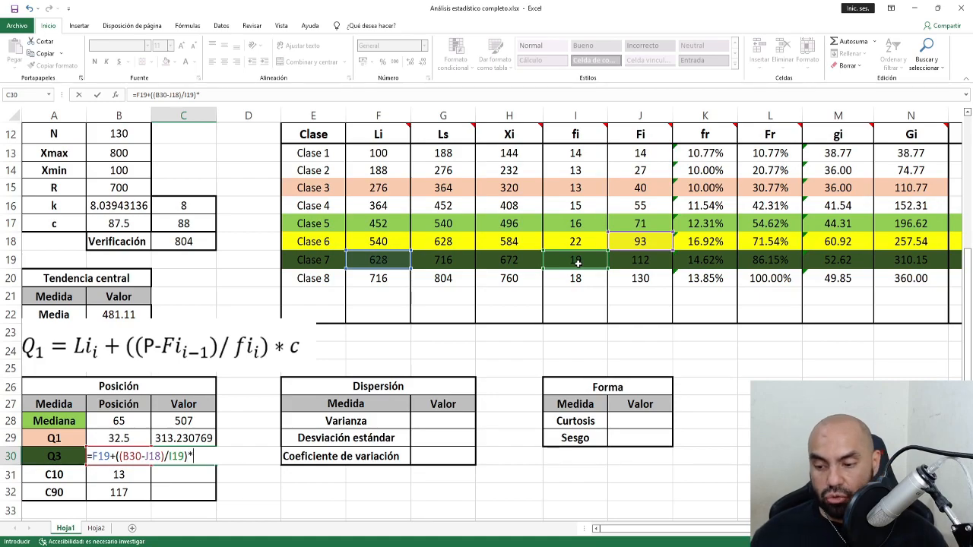
pyautogui.write('*')
pyautogui.click(206, 223)
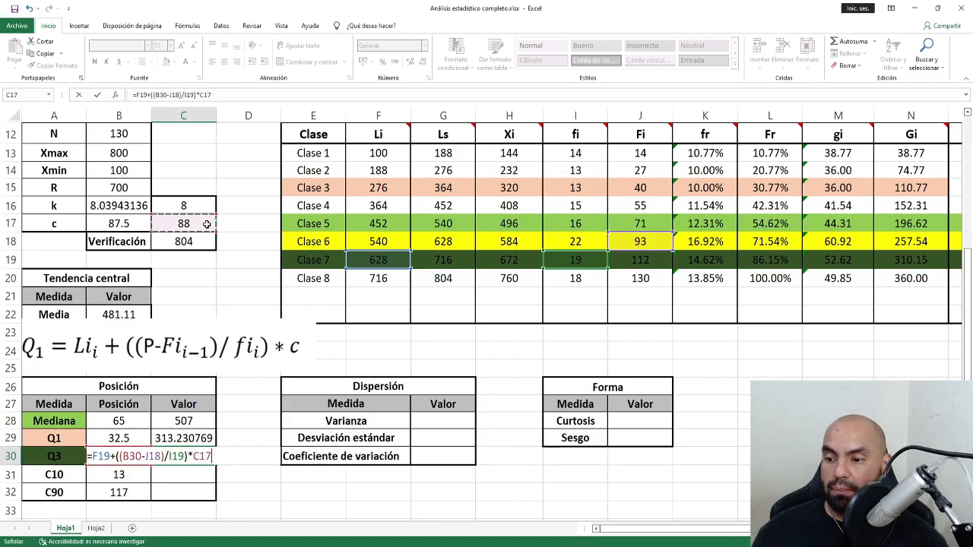
pyautogui.press('Return')
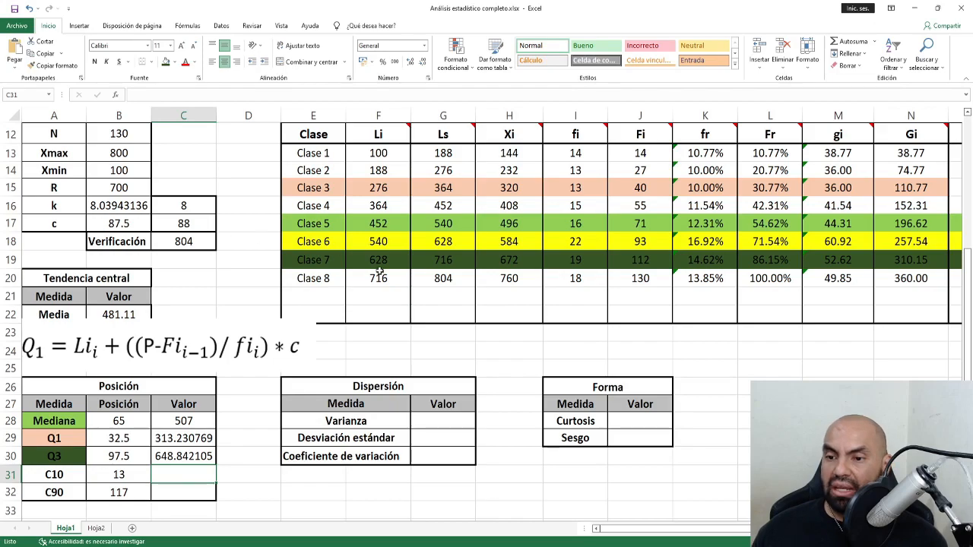
# Shade the C10 label and the Clase 1 row purple.
pyautogui.moveTo(384, 261); pyautogui.dragTo(437, 260)
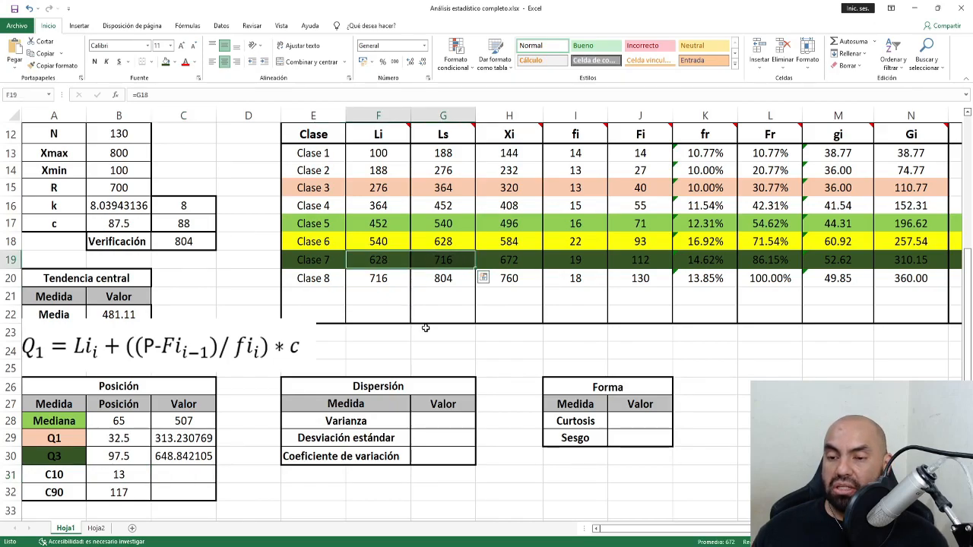
pyautogui.click(59, 476)
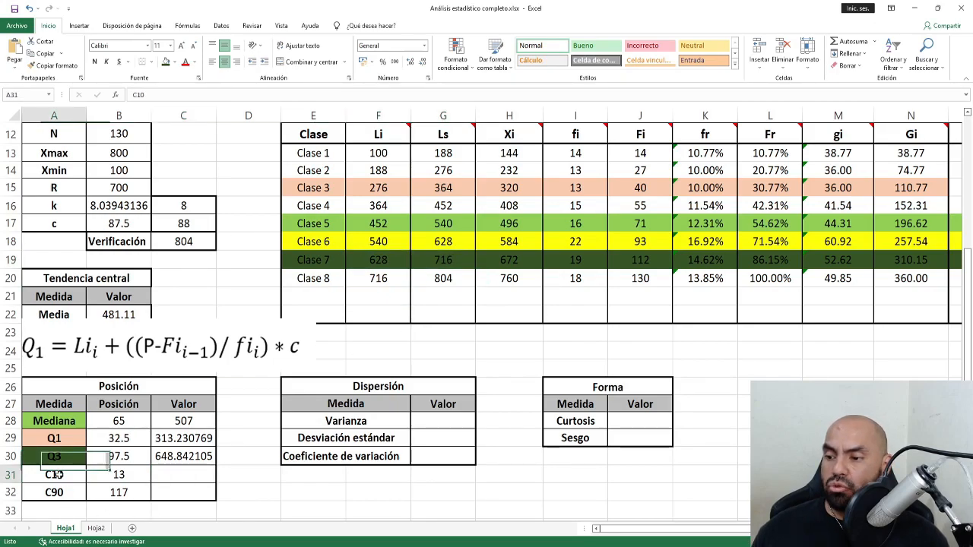
pyautogui.click(174, 62)
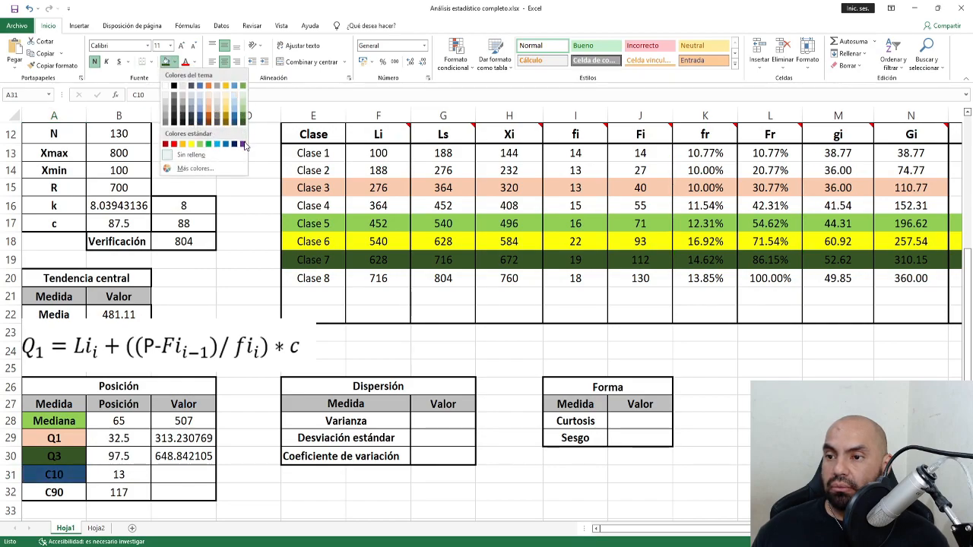
pyautogui.click(243, 144)
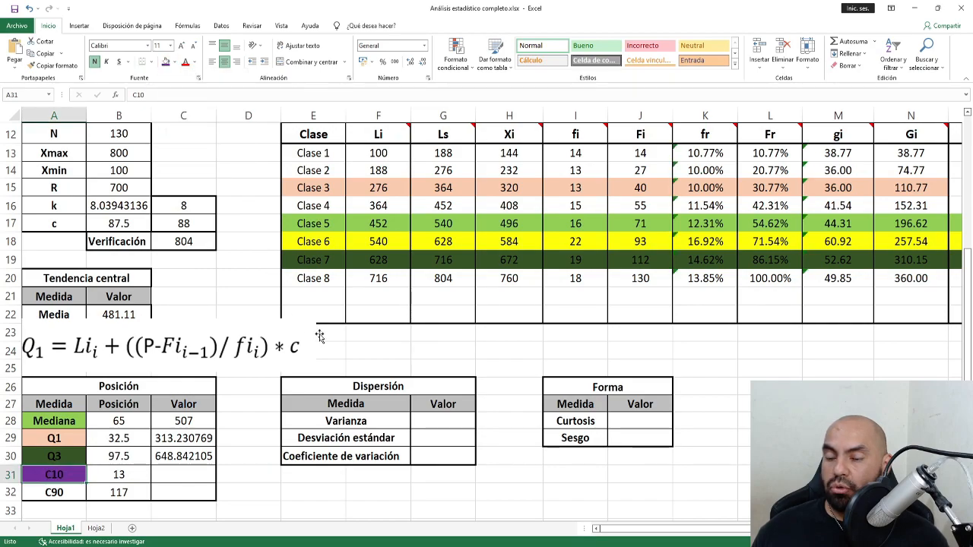
pyautogui.click(123, 478)
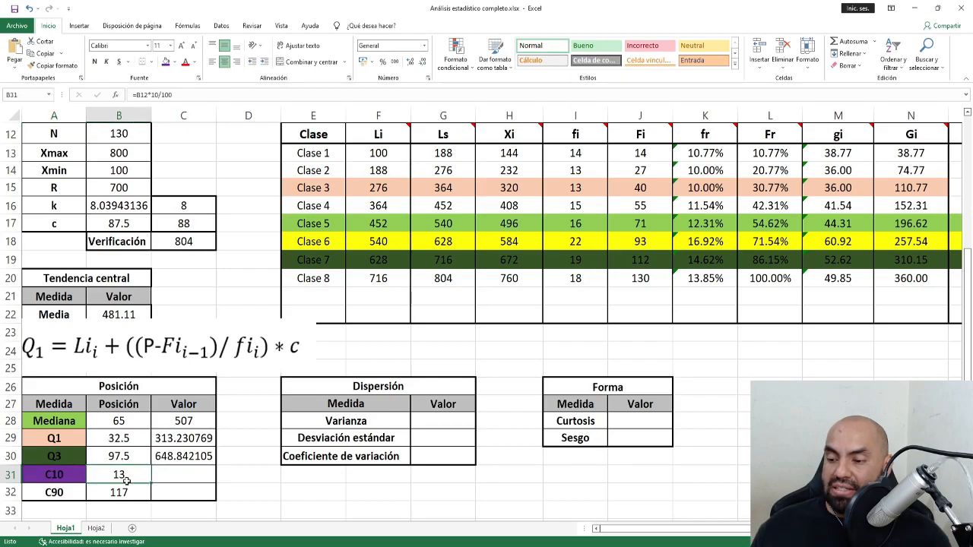
pyautogui.click(638, 154)
pyautogui.moveTo(313, 154); pyautogui.dragTo(912, 153)
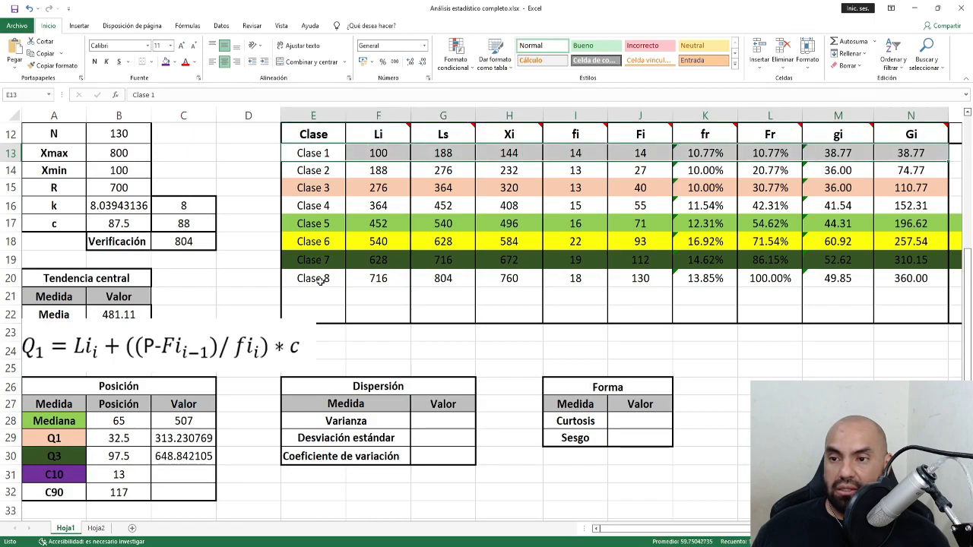
pyautogui.click(165, 61)
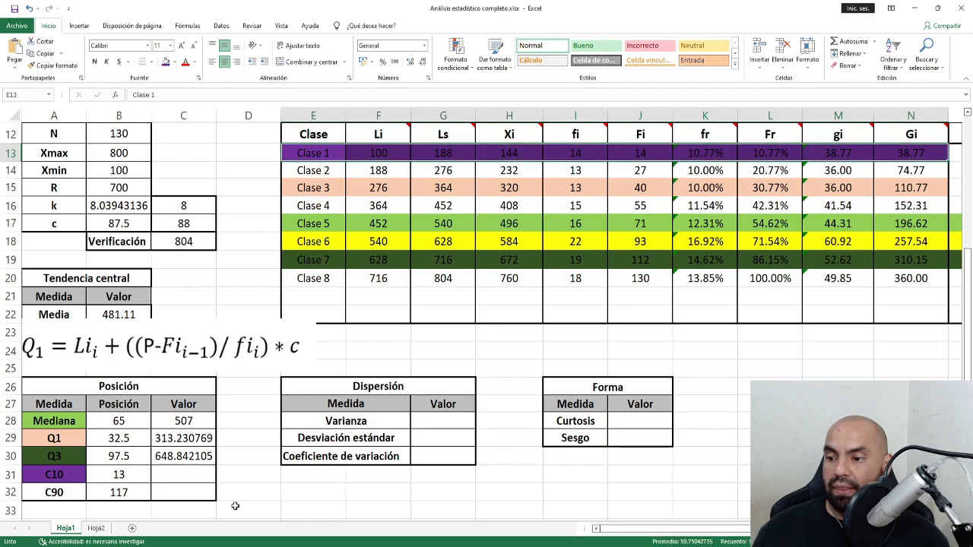
# Enter =F13+((B31-0)/I13)*C17 in C31 so C10 shows 181.714286.
pyautogui.click(187, 476)
pyautogui.write('=')
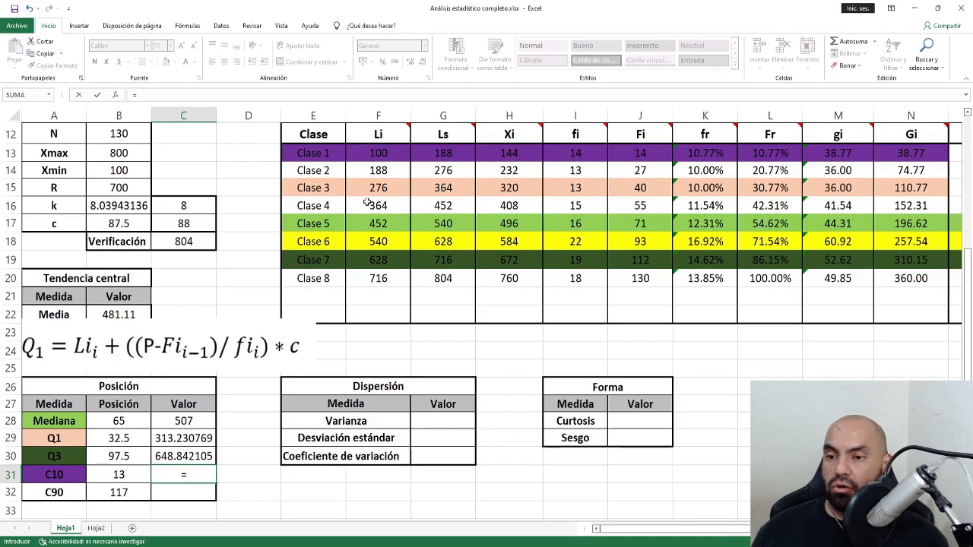
pyautogui.click(384, 154)
pyautogui.write('+((')
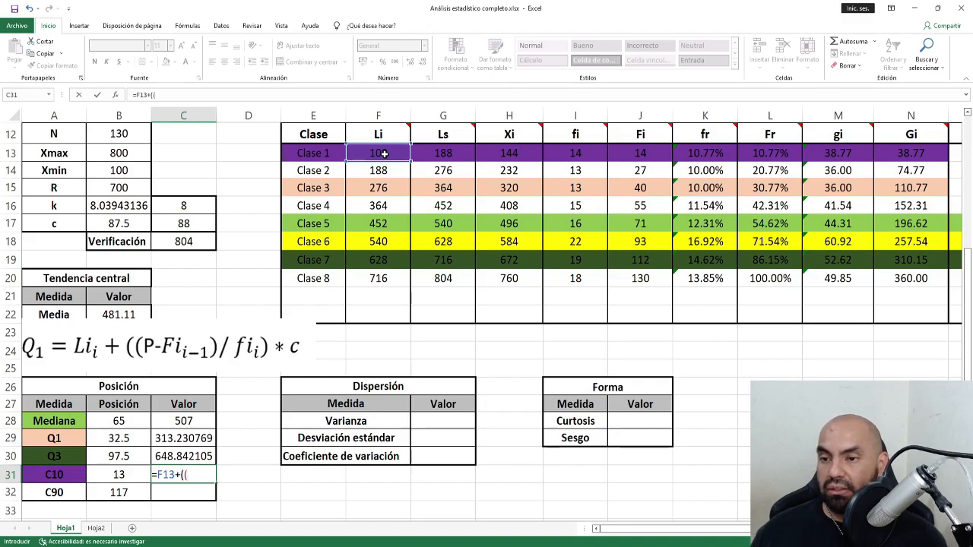
pyautogui.click(124, 475)
pyautogui.write('-')
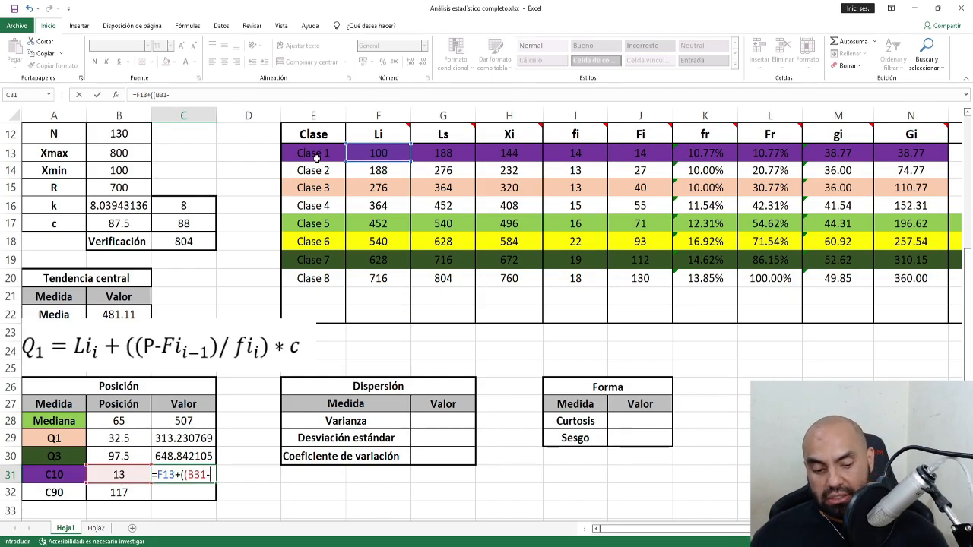
pyautogui.write('0)/')
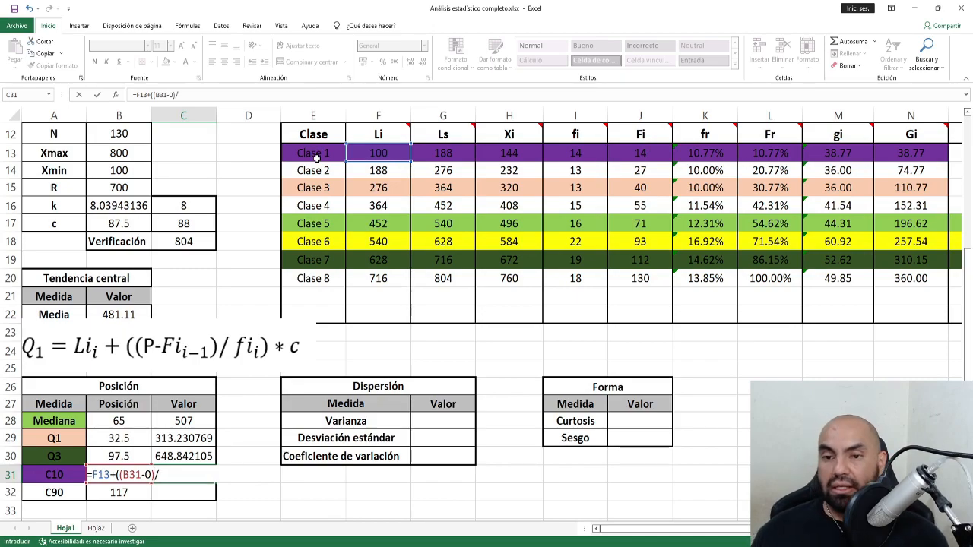
pyautogui.click(575, 152)
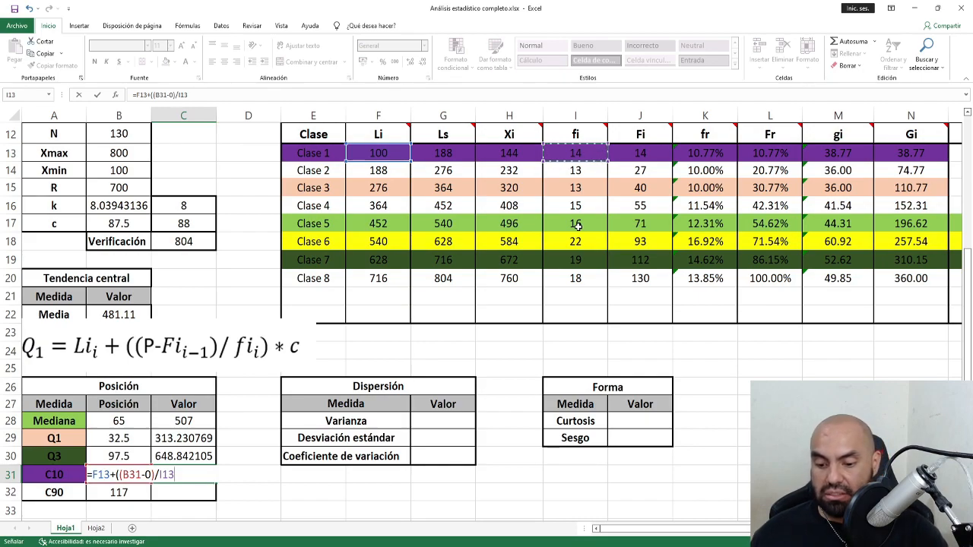
pyautogui.write(')*')
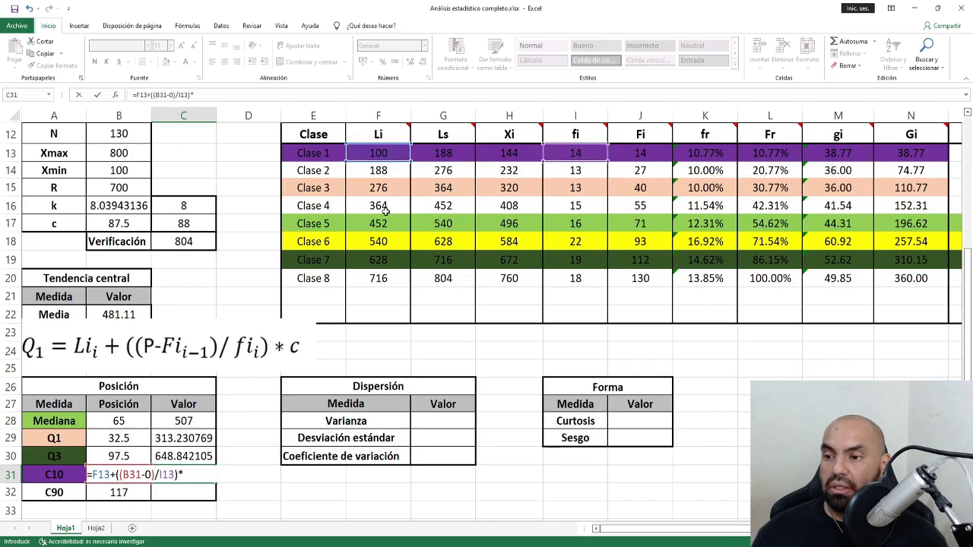
pyautogui.click(197, 221)
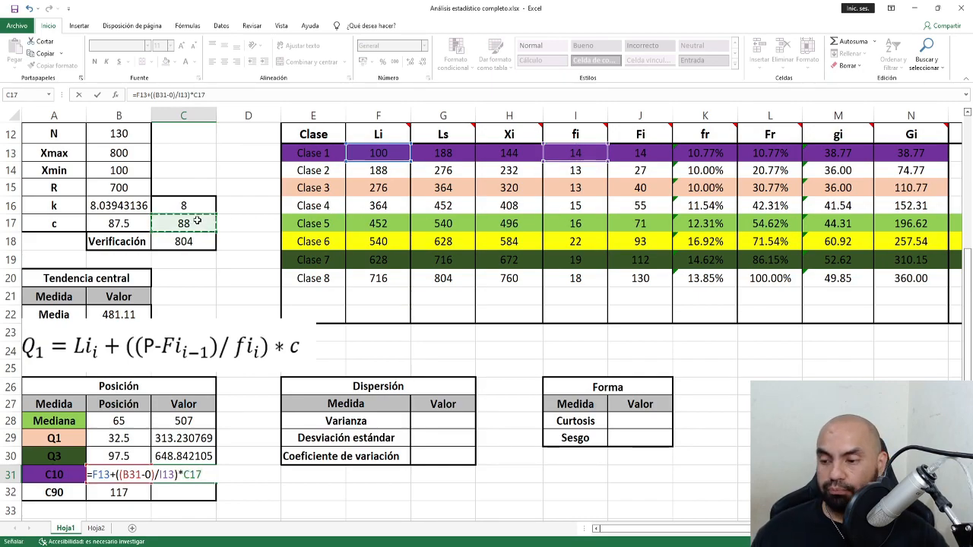
pyautogui.press('Return')
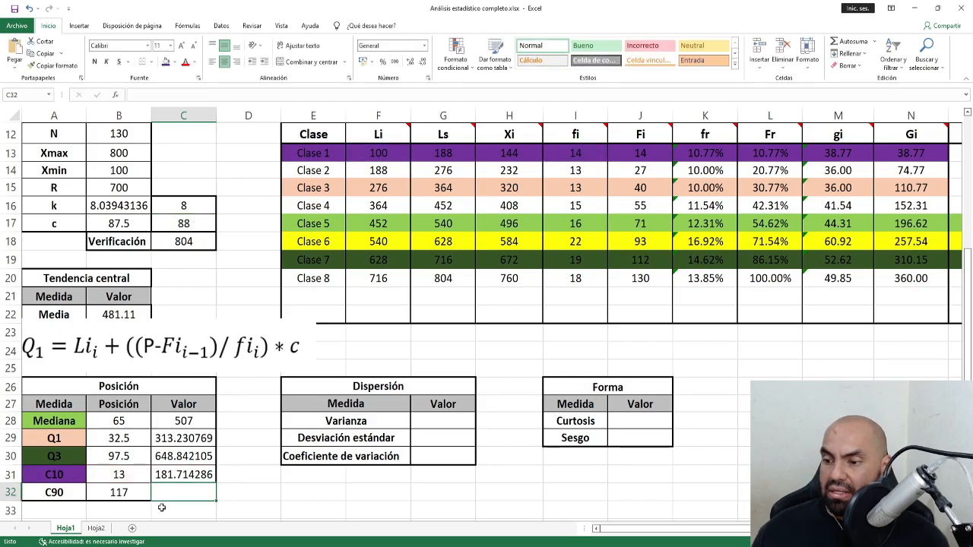
# Shade the C90 label A32 and the Clase 8 row E20:O20 light blue.
pyautogui.click(50, 493)
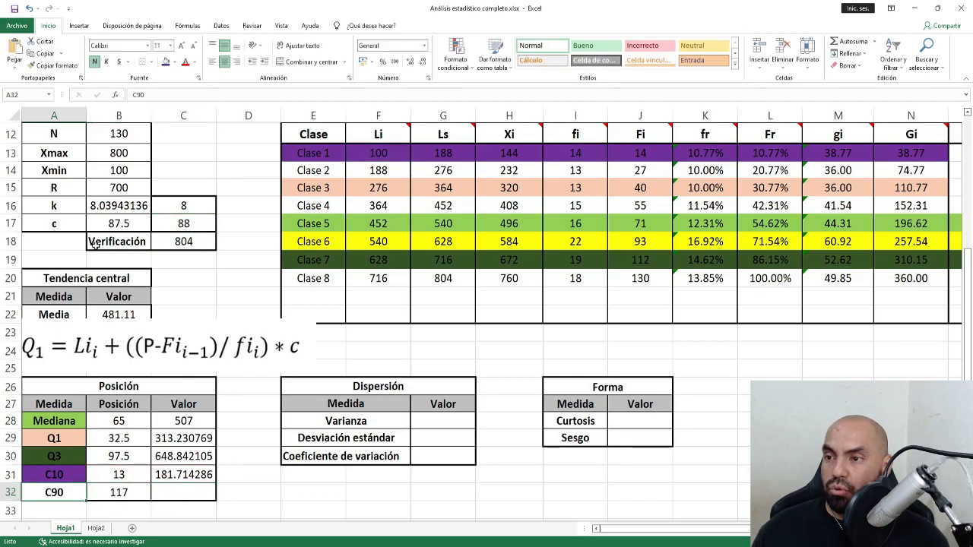
pyautogui.click(174, 63)
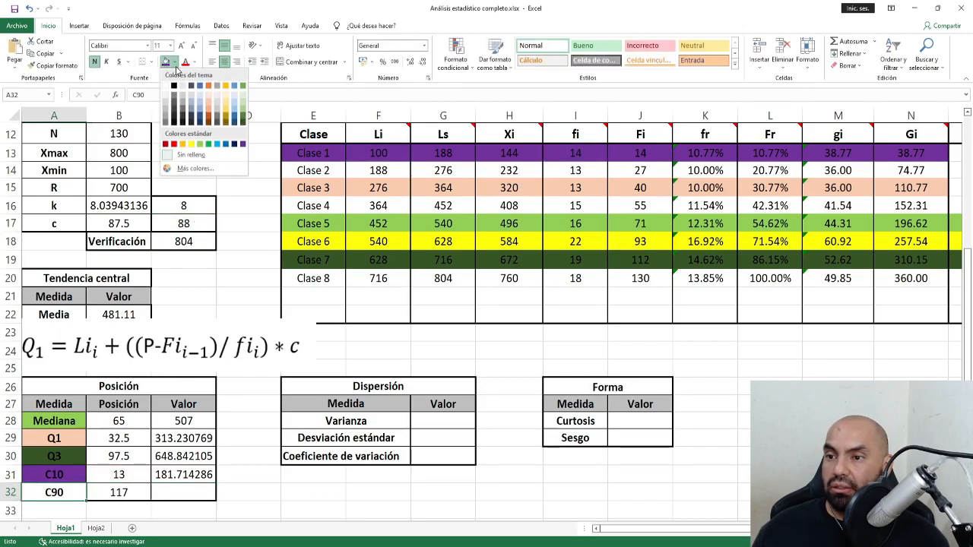
pyautogui.click(235, 98)
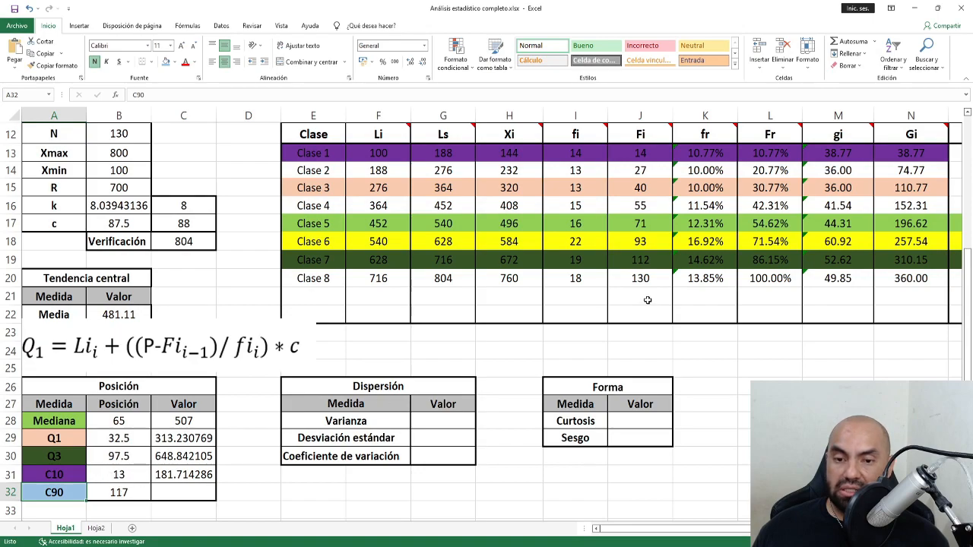
pyautogui.moveTo(317, 278); pyautogui.dragTo(836, 279)
pyautogui.hotkey('shift', 'Left')
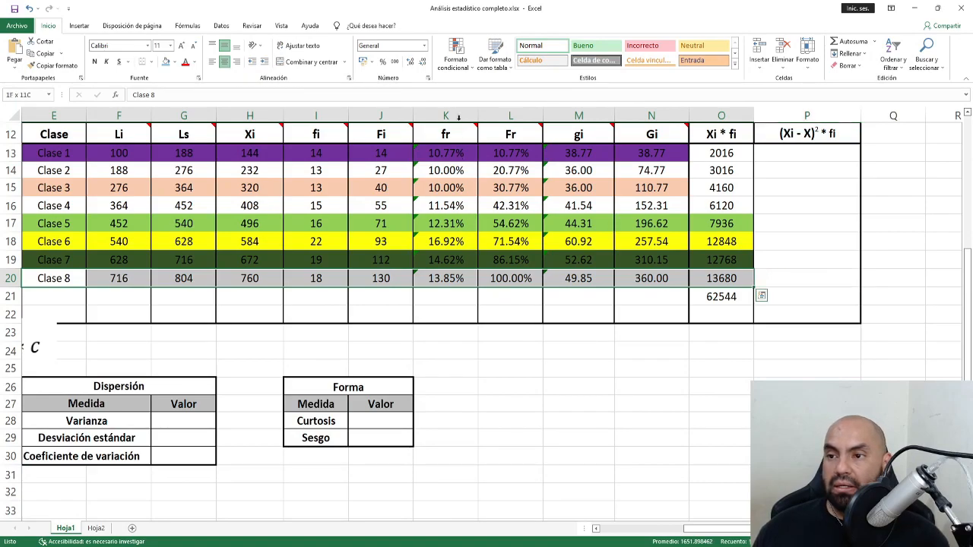
pyautogui.click(167, 61)
pyautogui.click(643, 529)
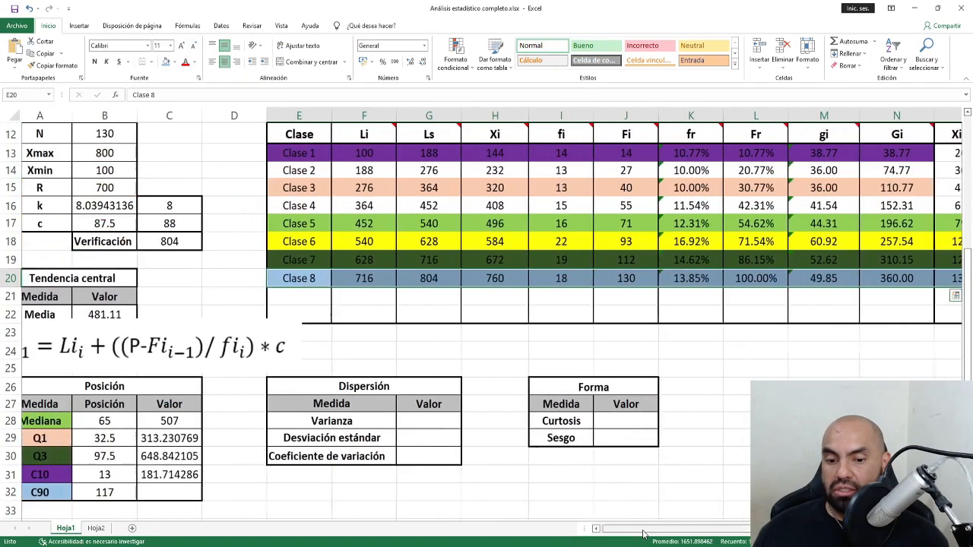
# Enter =F20+((B32-J19)/I20)*C17 in C32 so C90 shows 740.444444.
pyautogui.click(197, 492)
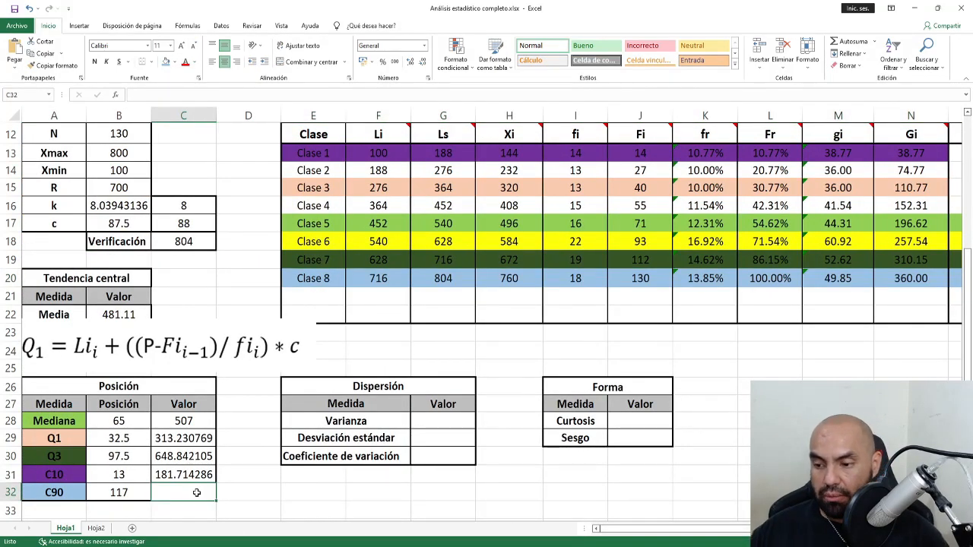
pyautogui.write('=')
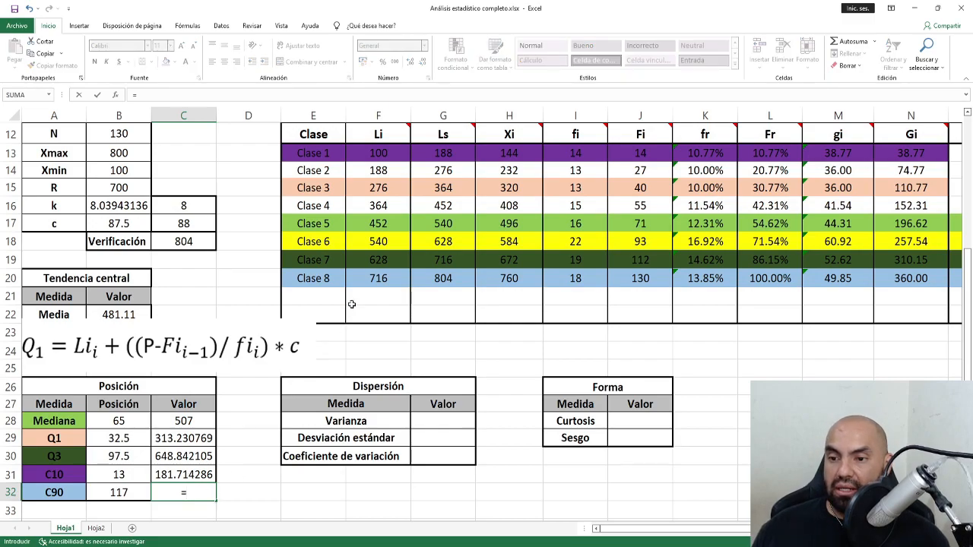
pyautogui.click(384, 279)
pyautogui.write('+((')
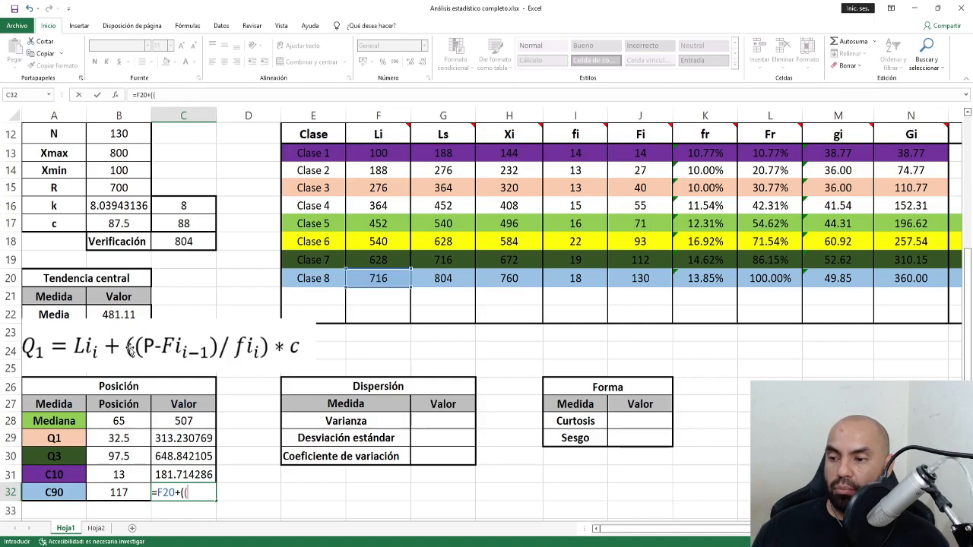
pyautogui.click(133, 493)
pyautogui.write('-')
pyautogui.click(644, 260)
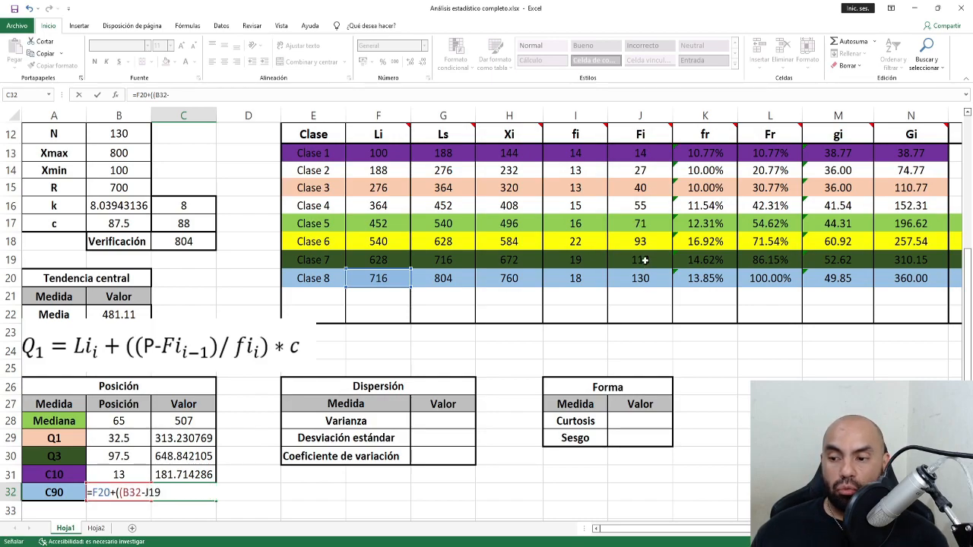
pyautogui.write(')/')
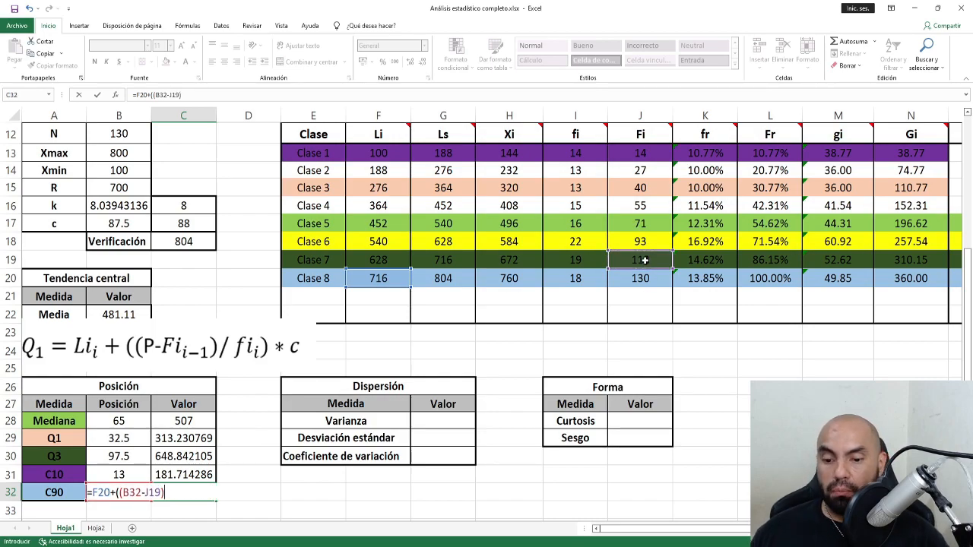
pyautogui.click(582, 280)
pyautogui.write(')')
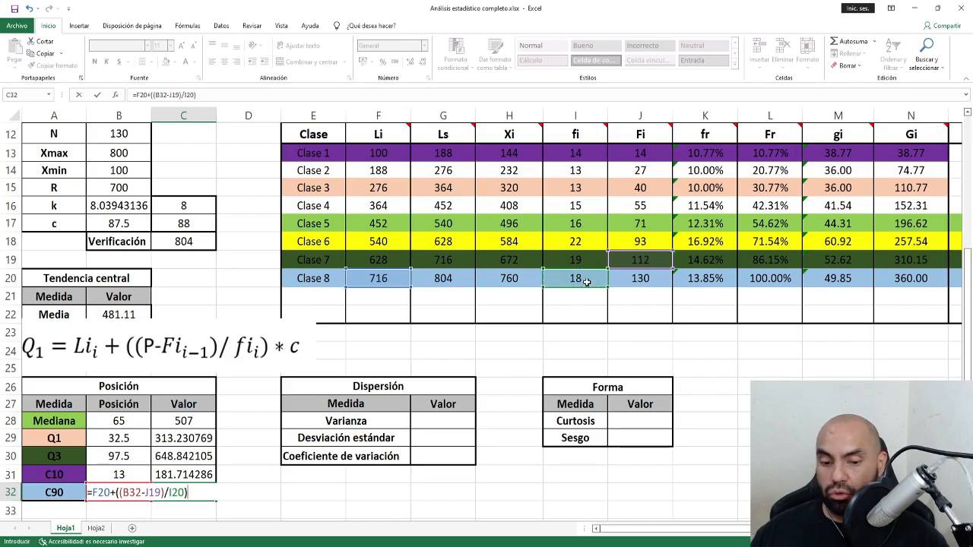
pyautogui.write('*')
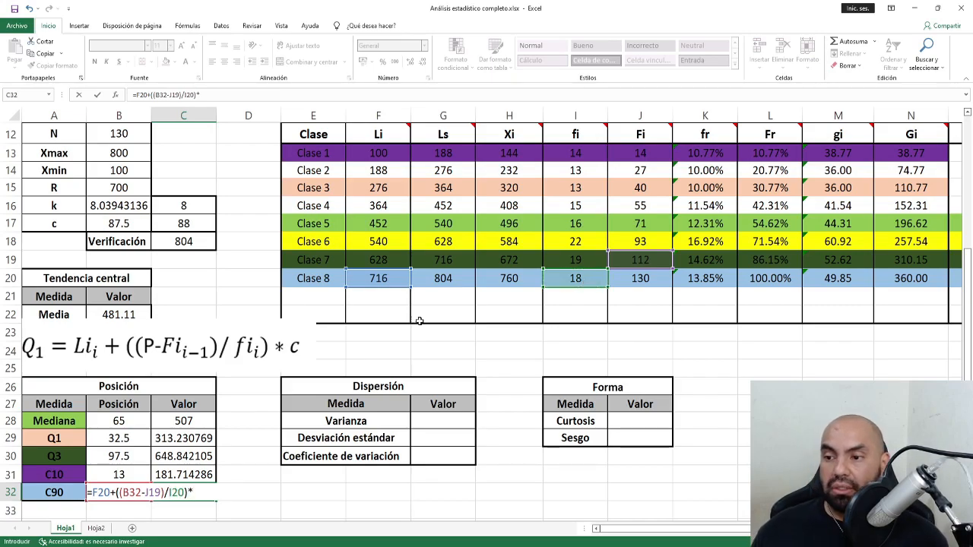
pyautogui.click(184, 223)
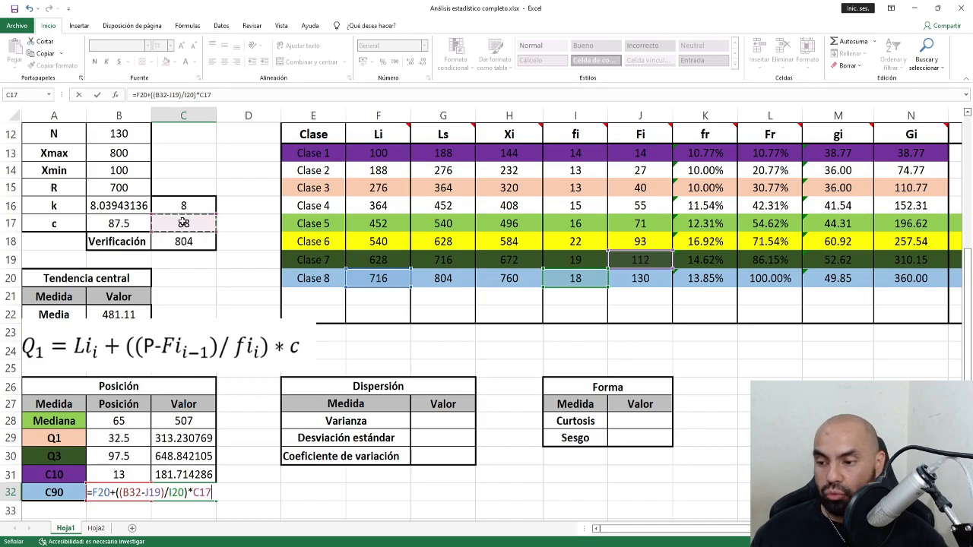
pyautogui.press('Return')
pyautogui.click(185, 493)
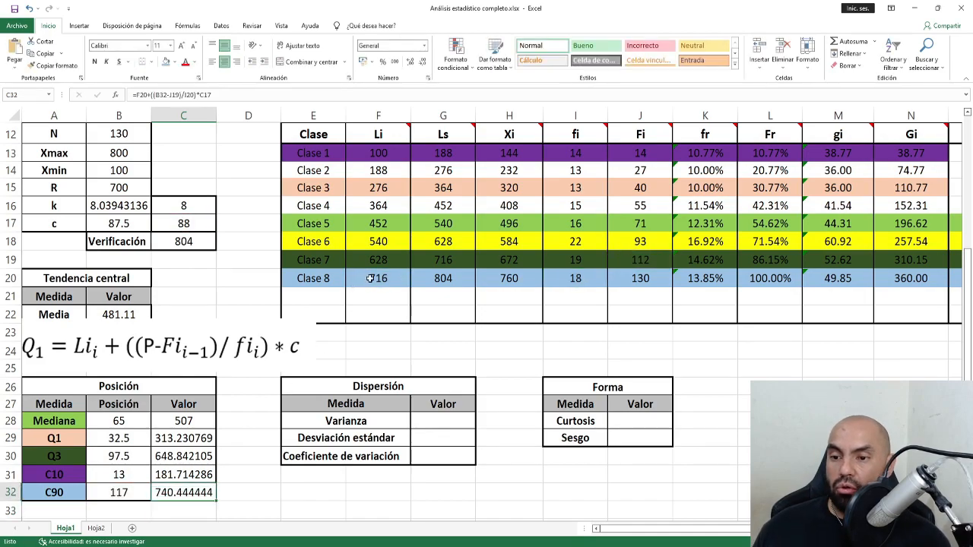
pyautogui.moveTo(369, 279); pyautogui.dragTo(443, 279)
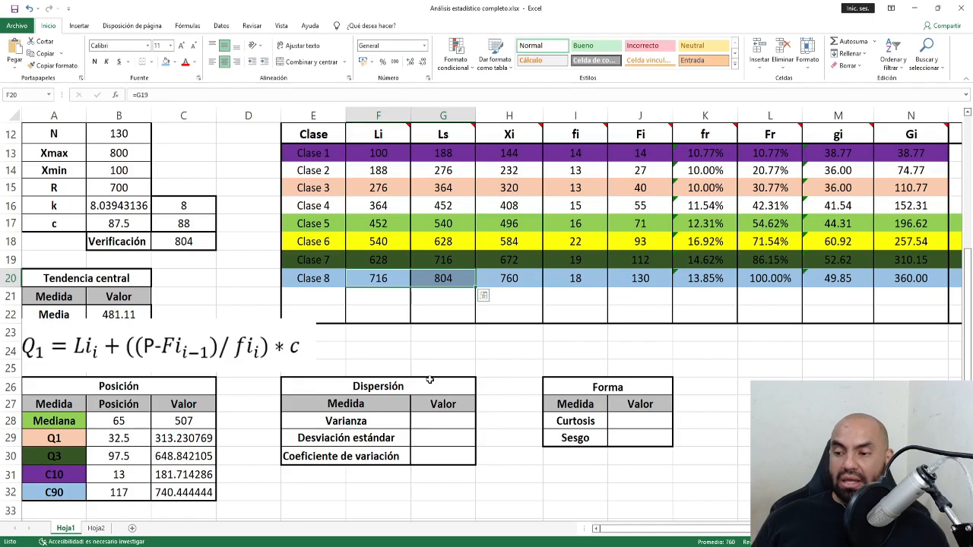
# Delete the Q1 formula picture to reveal the Moda row.
pyautogui.click(260, 360)
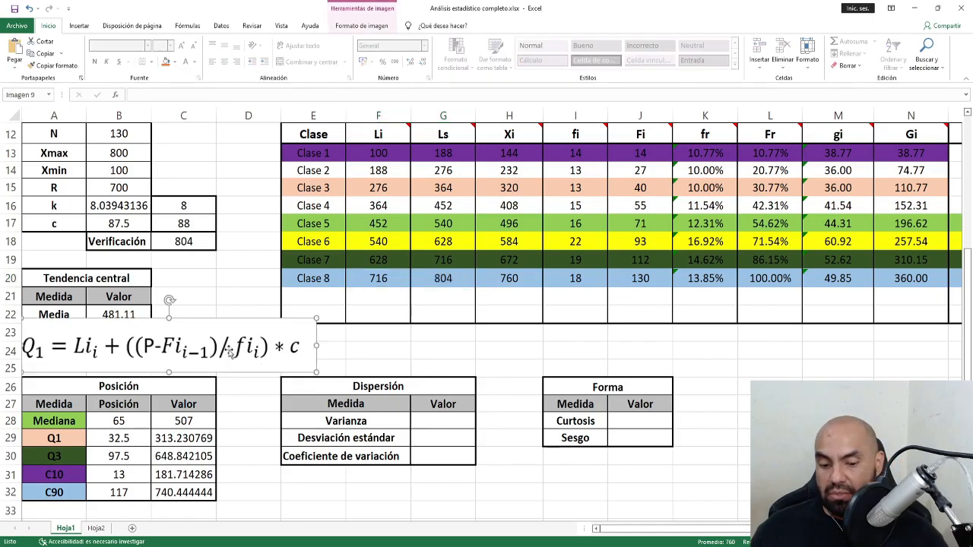
pyautogui.press('Delete')
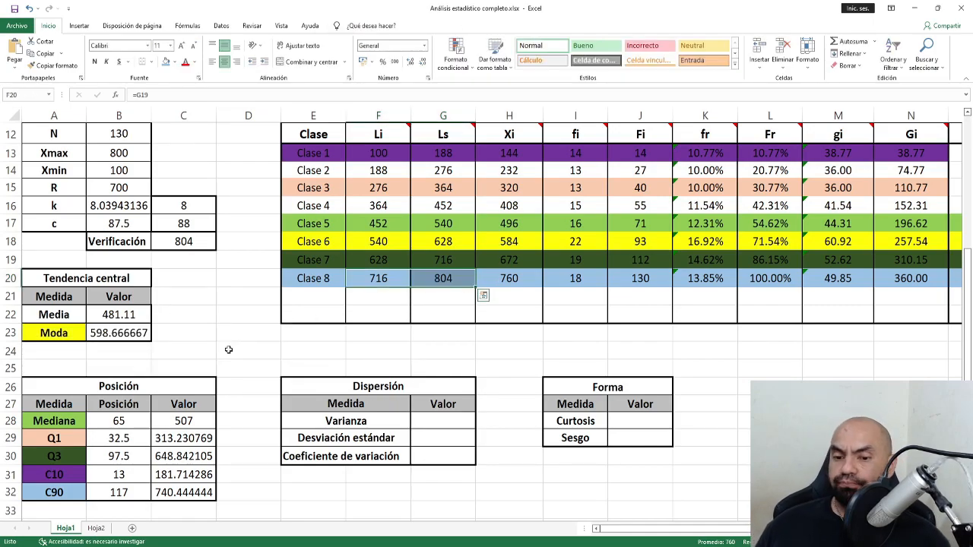
pyautogui.moveTo(401, 386); pyautogui.dragTo(404, 454)
# Paste the Varianza (S²) formula picture and move it into column A above Dispersión.
pyautogui.hotkey('alt', 'Tab')
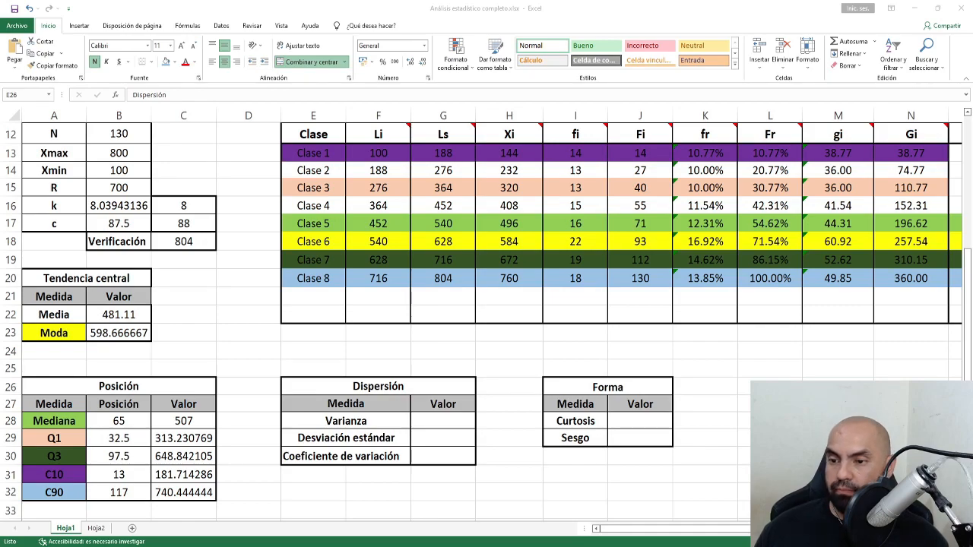
pyautogui.click(164, 351)
pyautogui.hotkey('ctrl', 'v')
pyautogui.moveTo(359, 363); pyautogui.dragTo(231, 335)
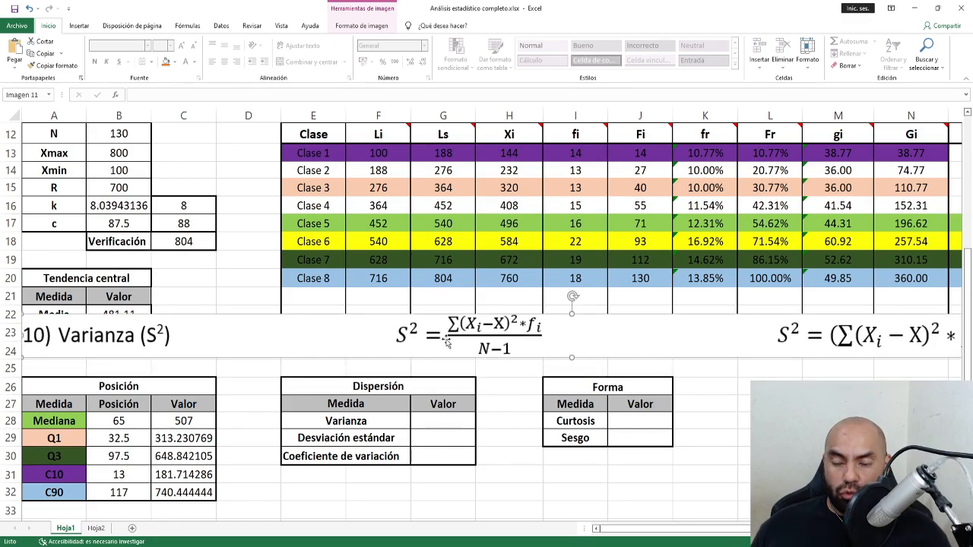
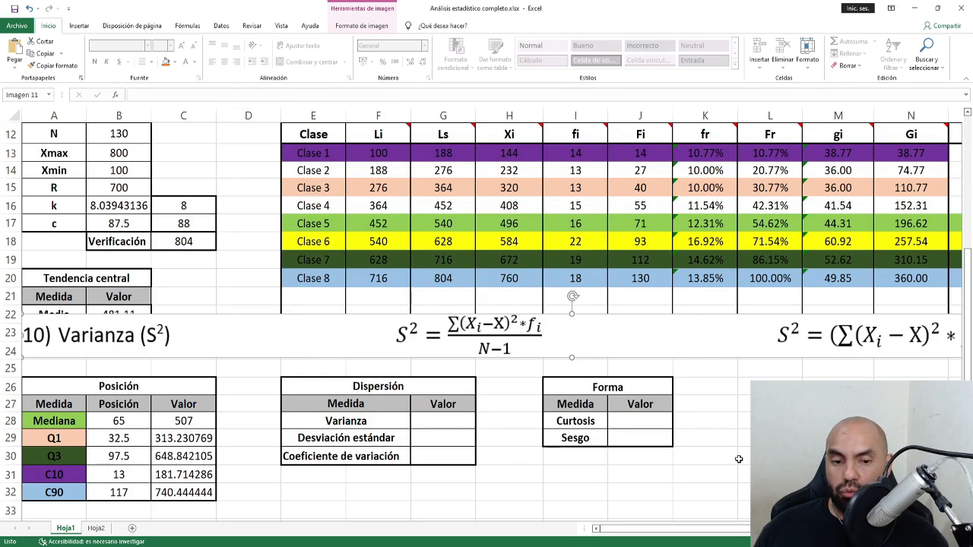
# Review the deviation column header and how the Xi * fi values were calculated.
pyautogui.click(739, 457)
pyautogui.moveTo(730, 530); pyautogui.dragTo(824, 530)
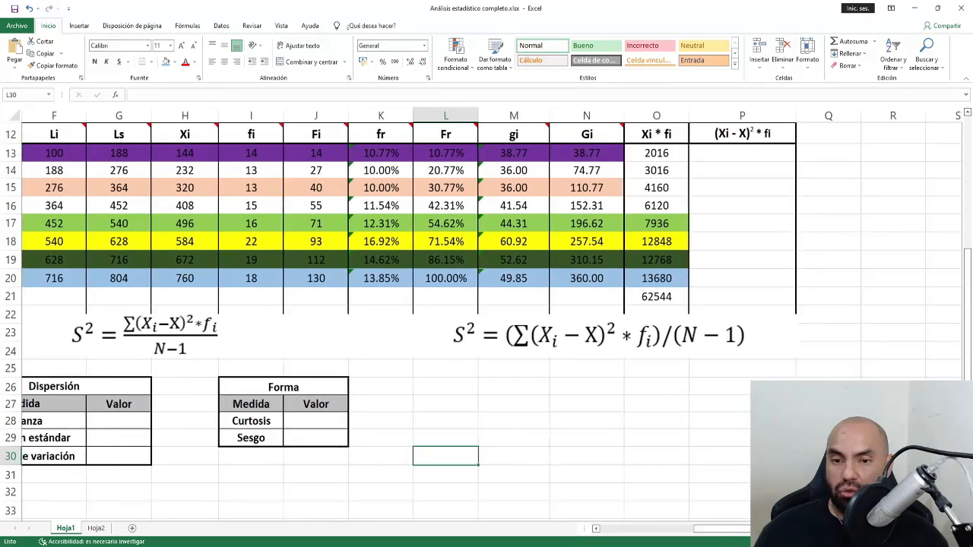
pyautogui.click(748, 135)
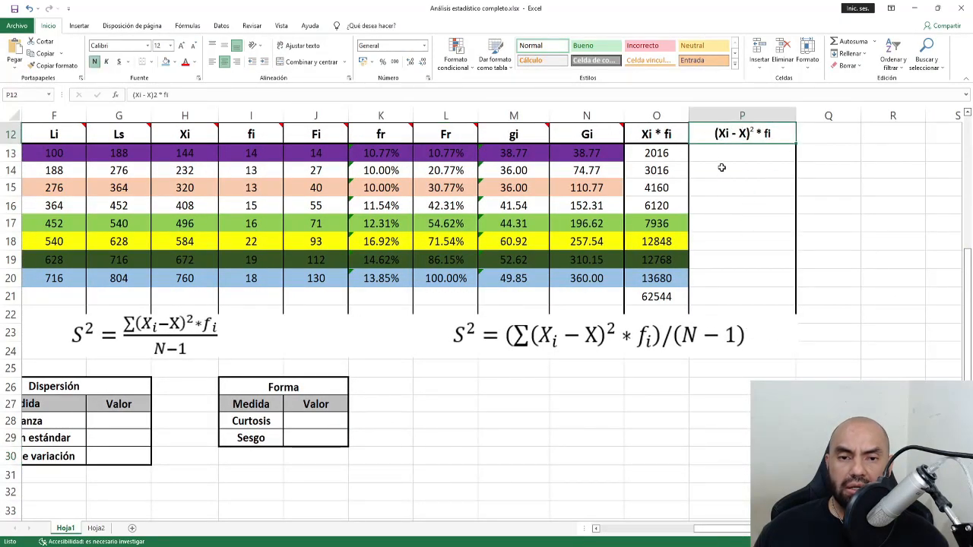
pyautogui.click(734, 154)
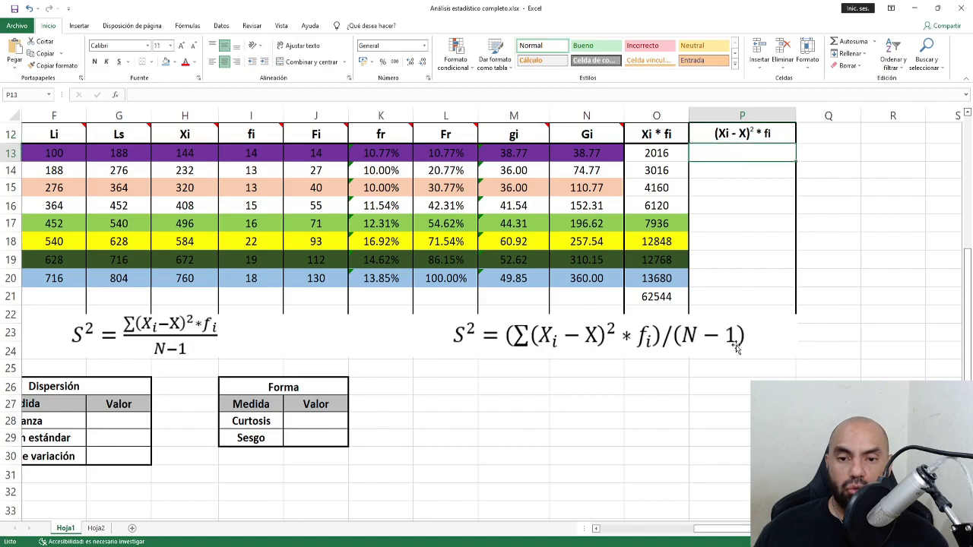
pyautogui.click(642, 152)
pyautogui.click(638, 187)
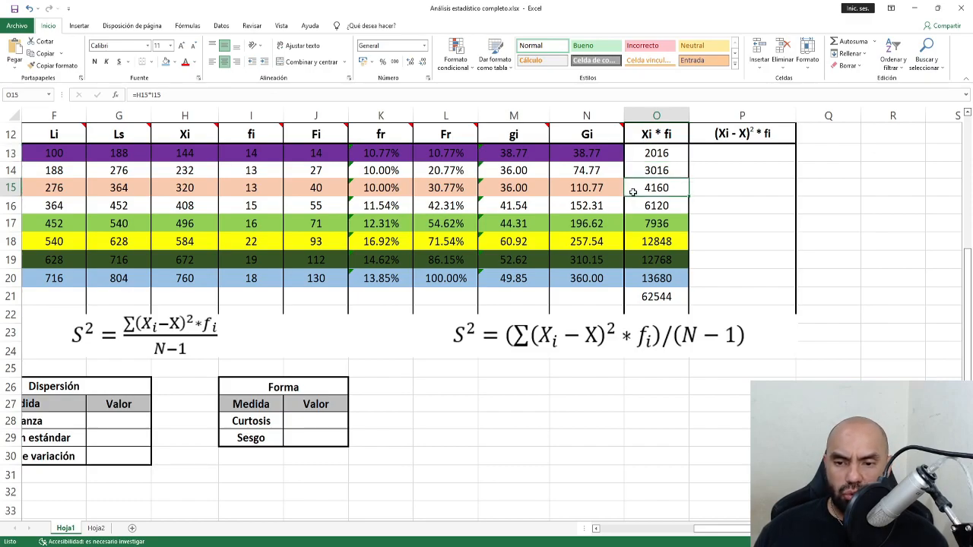
pyautogui.click(722, 154)
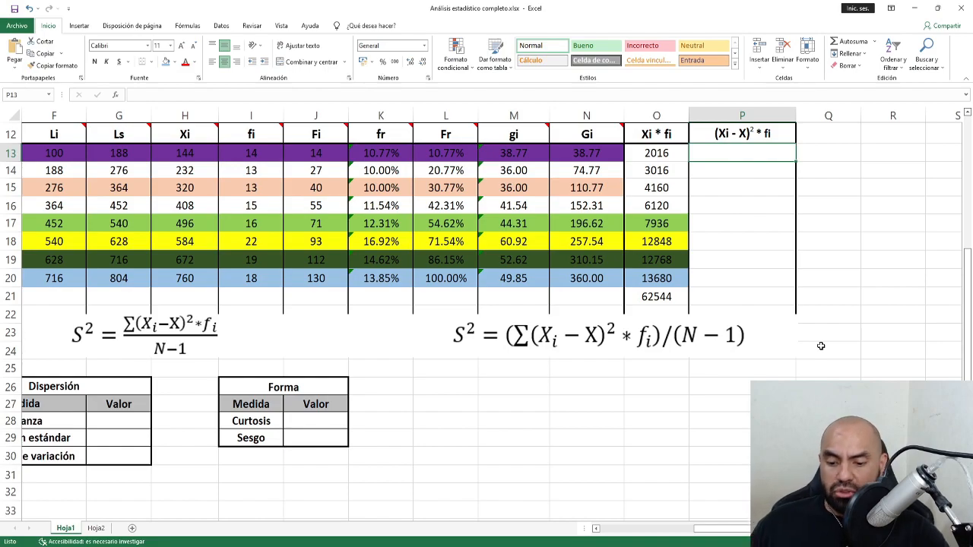
# Enter =POTENCIA((H13-$B$22),2)*I13 in P13 for the first class.
pyautogui.write('=')
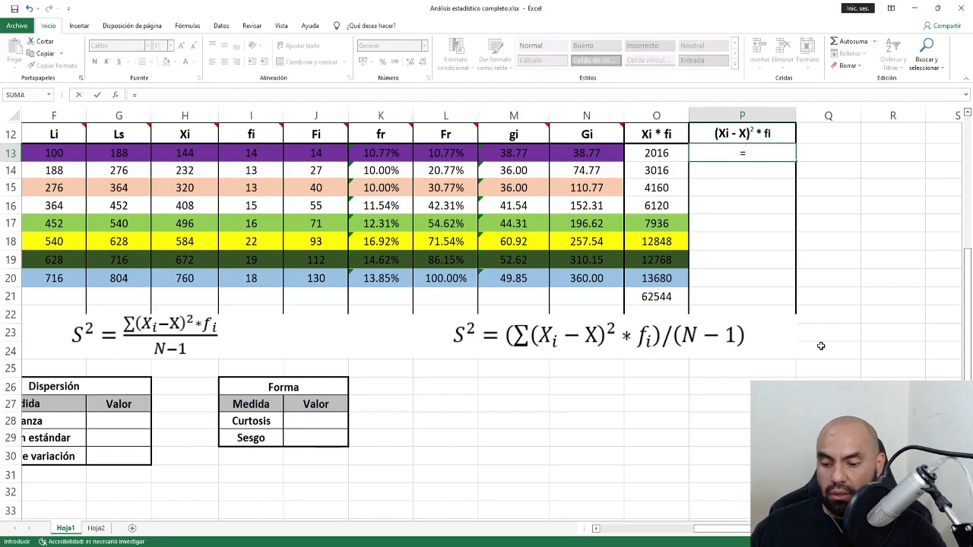
pyautogui.write('p')
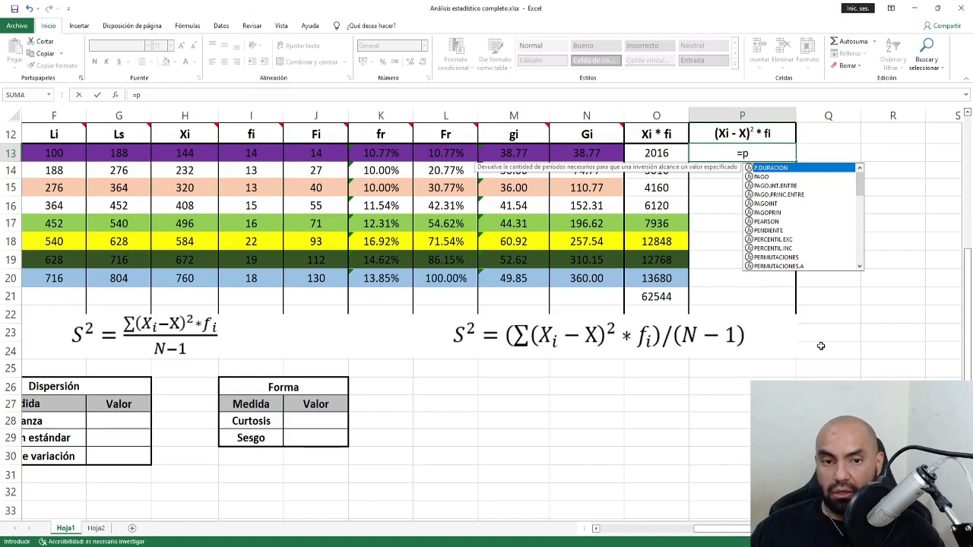
pyautogui.write('ot')
pyautogui.press('Tab')
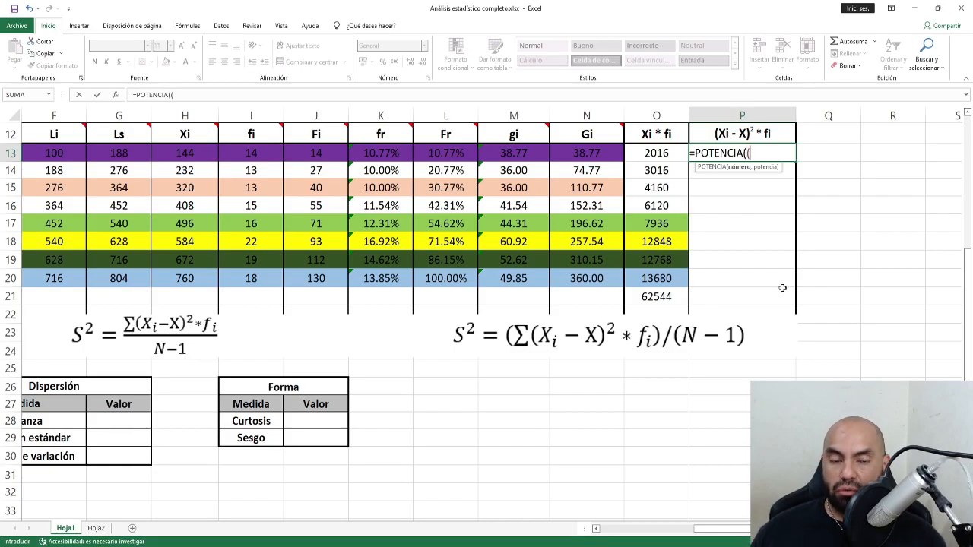
pyautogui.click(185, 156)
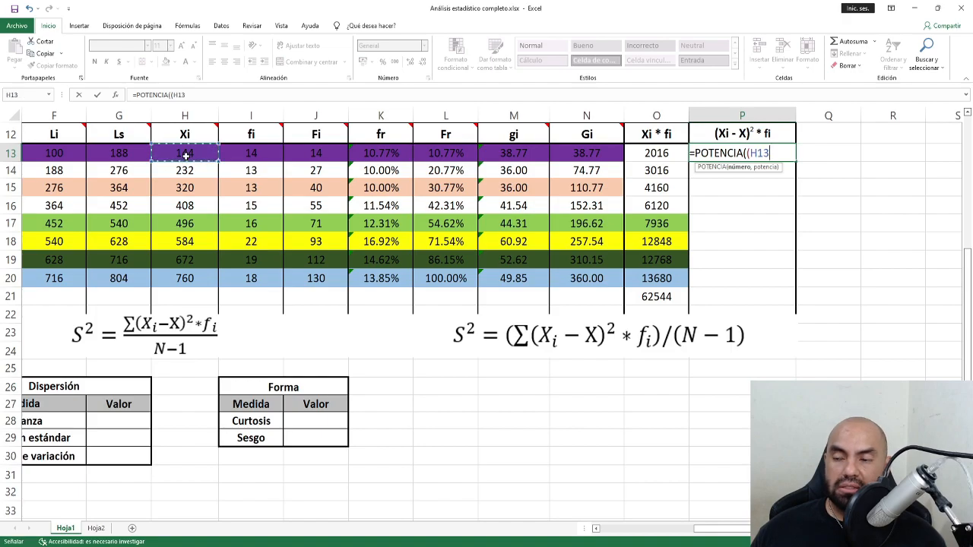
pyautogui.write('-')
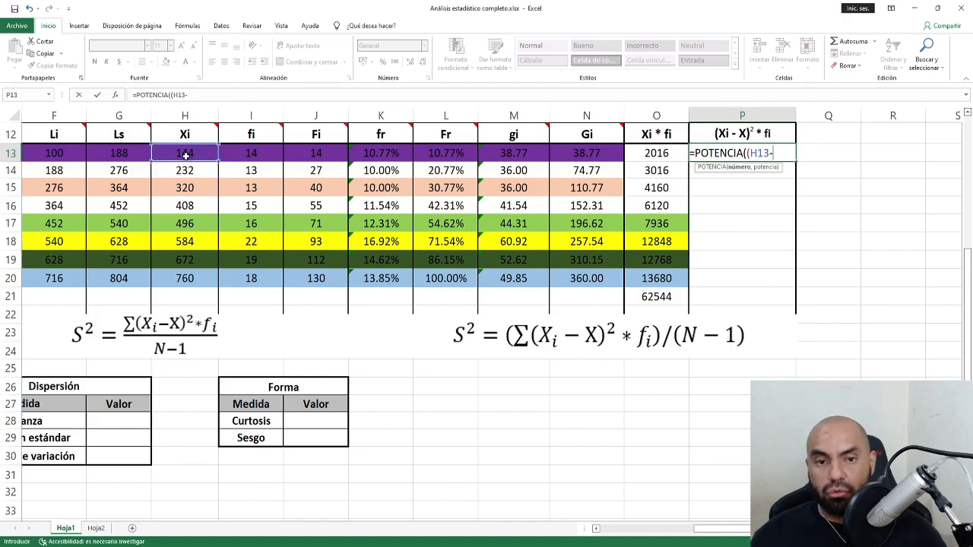
pyautogui.hscroll(-3, 593, 519)
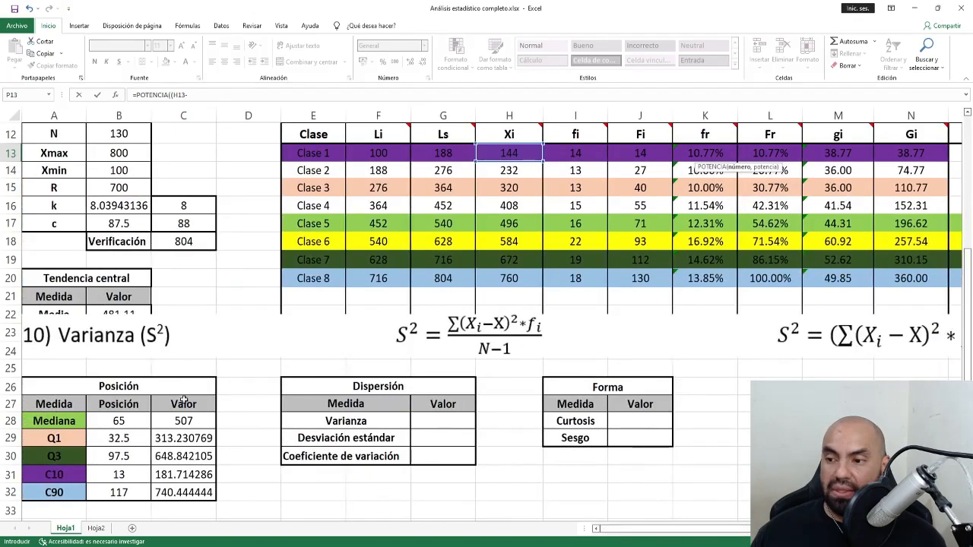
pyautogui.click(111, 310)
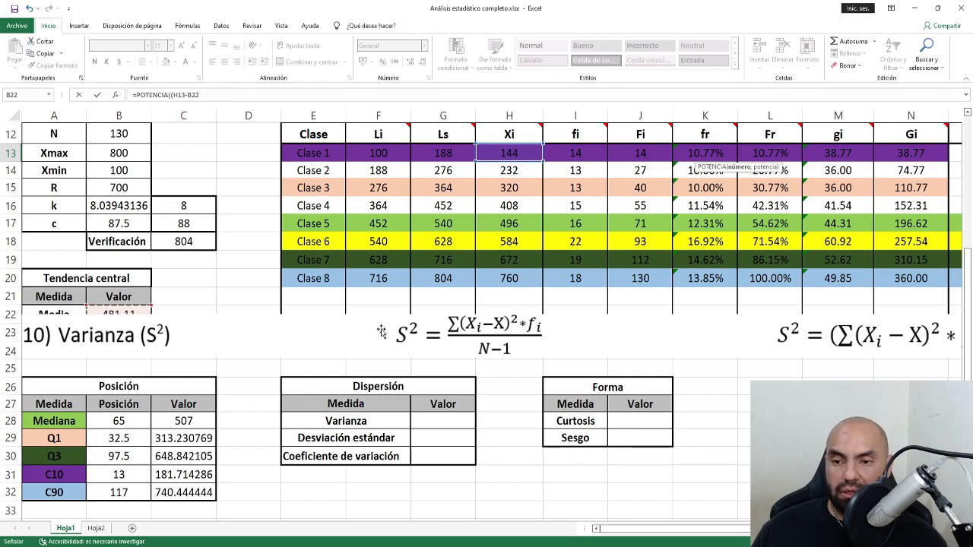
pyautogui.moveTo(686, 530); pyautogui.dragTo(780, 531)
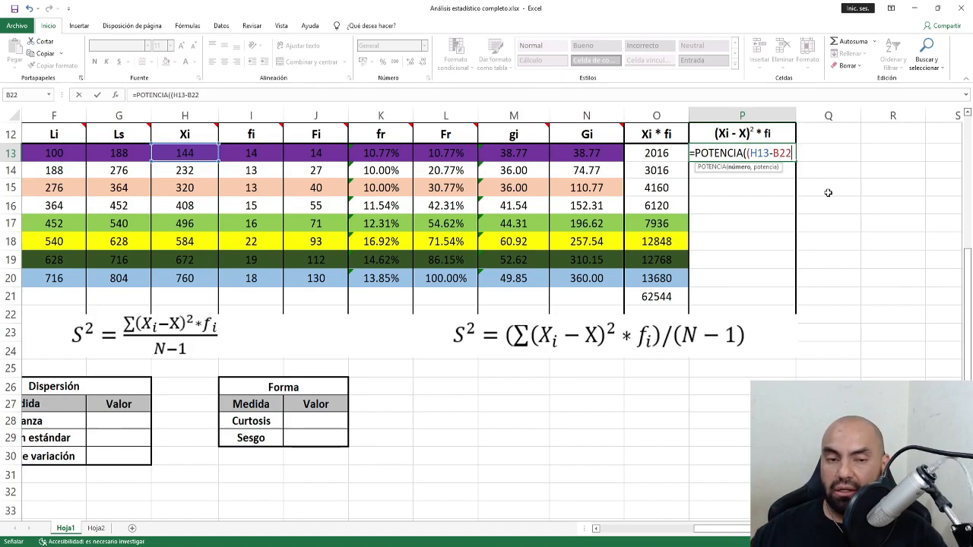
pyautogui.press('F4')
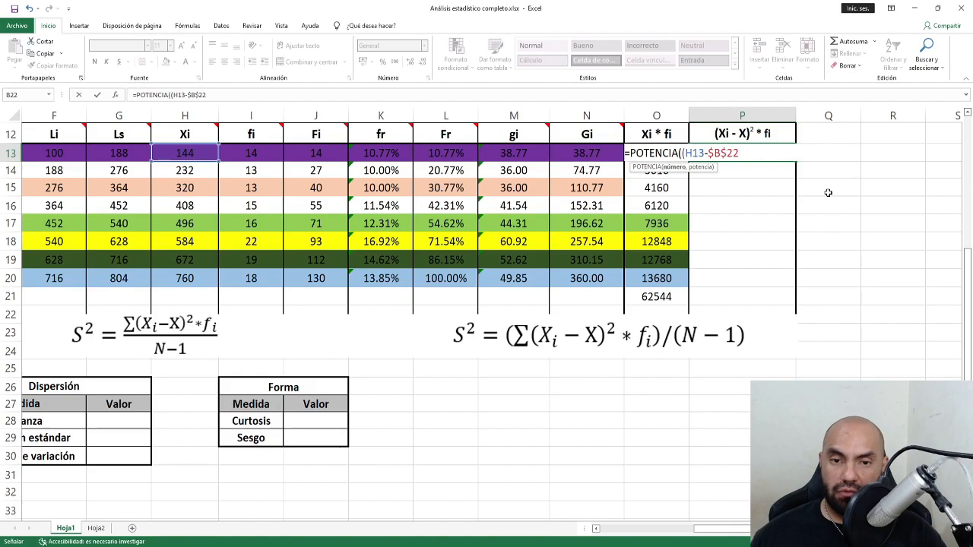
pyautogui.write(')')
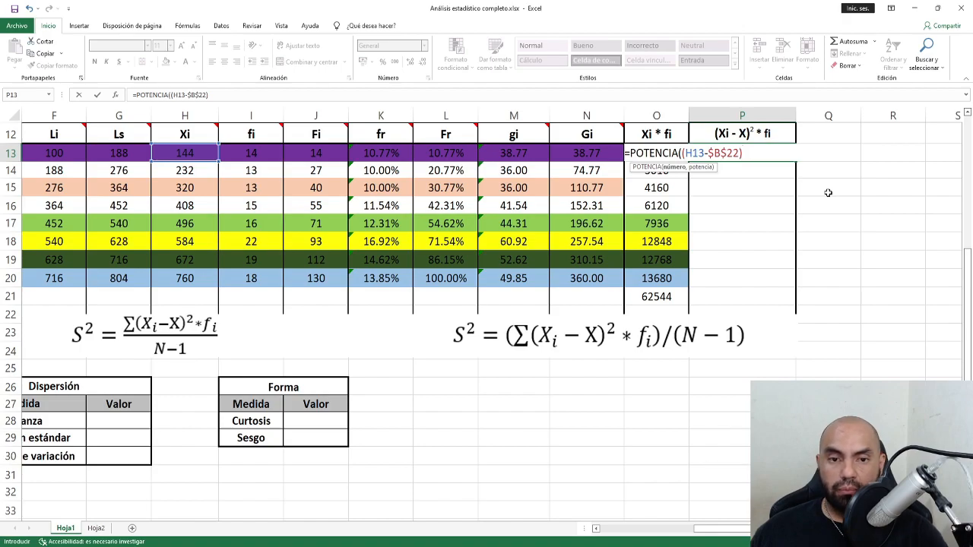
pyautogui.write(',')
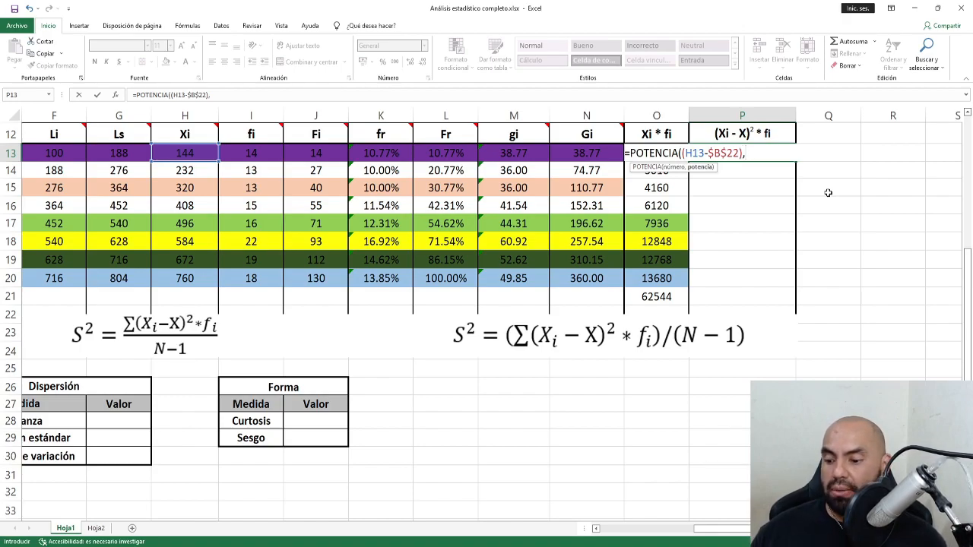
pyautogui.write('2)*')
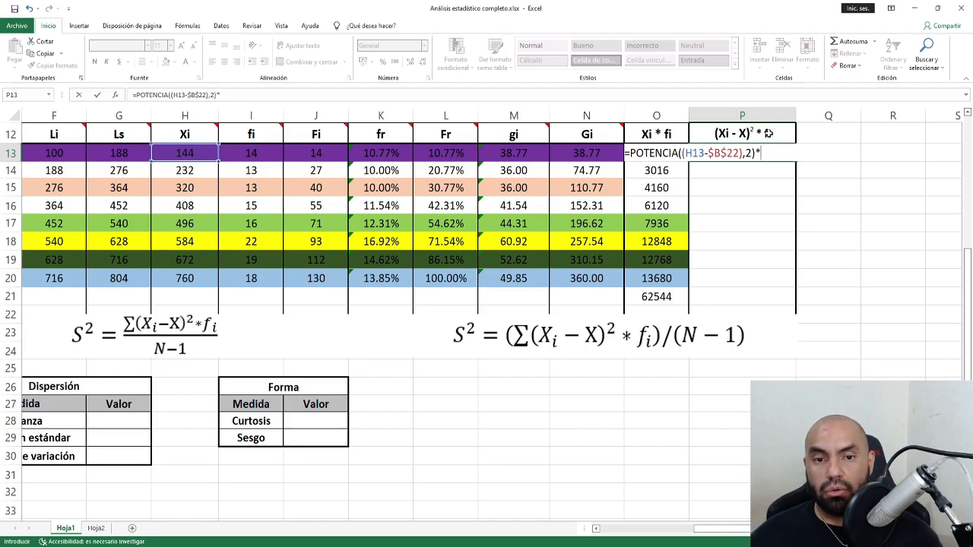
pyautogui.click(266, 155)
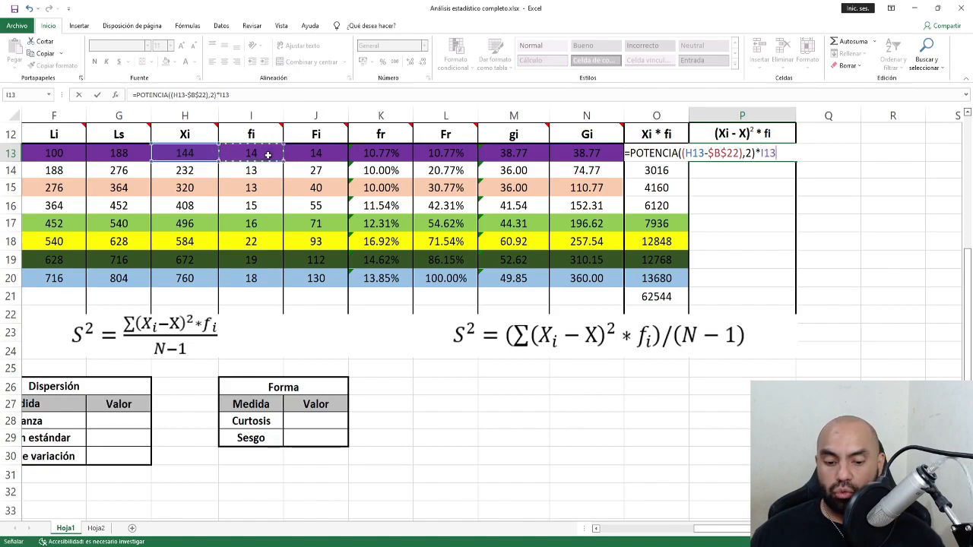
pyautogui.hotkey('ctrl', 'Return')
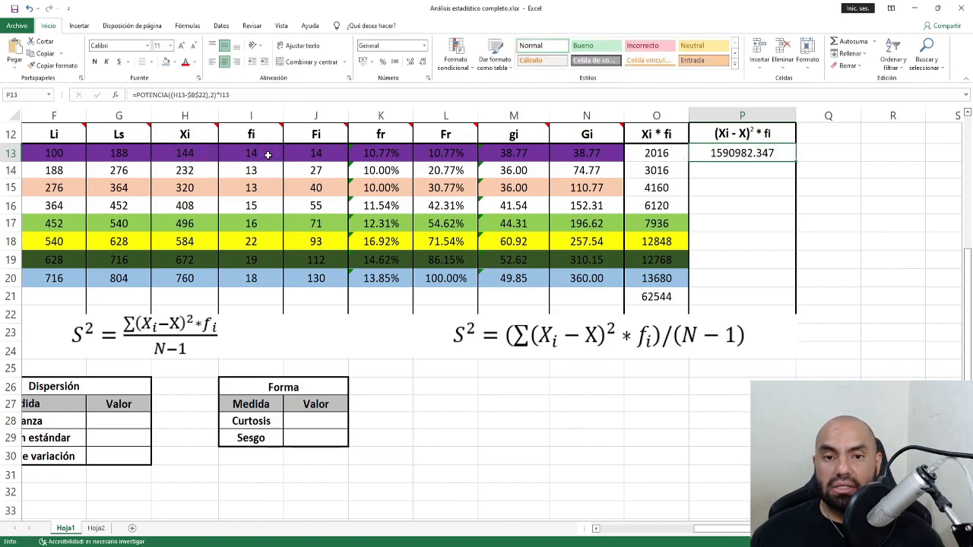
# Fill the formula down to P20 and AutoSum the column in P21, totalling 5144160.492.
pyautogui.doubleClick(795, 162)
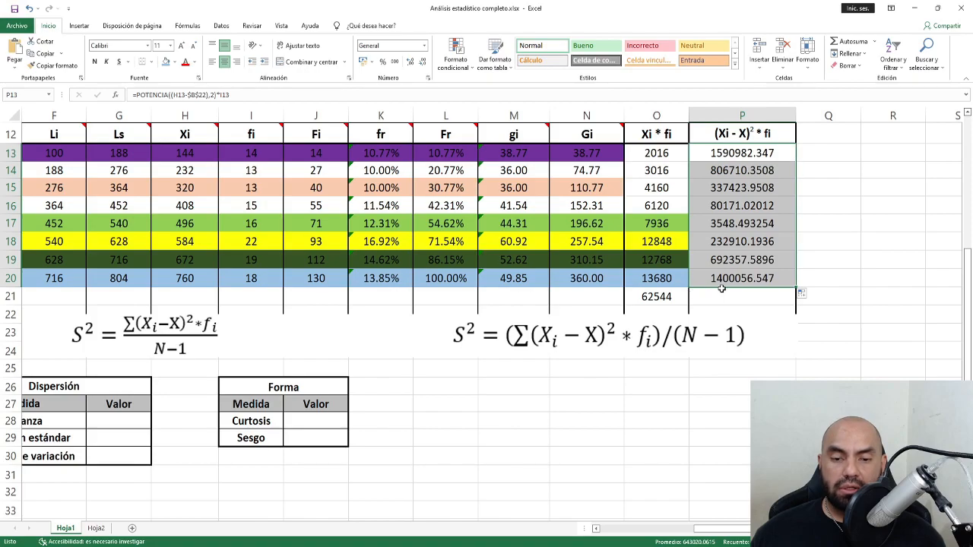
pyautogui.click(731, 297)
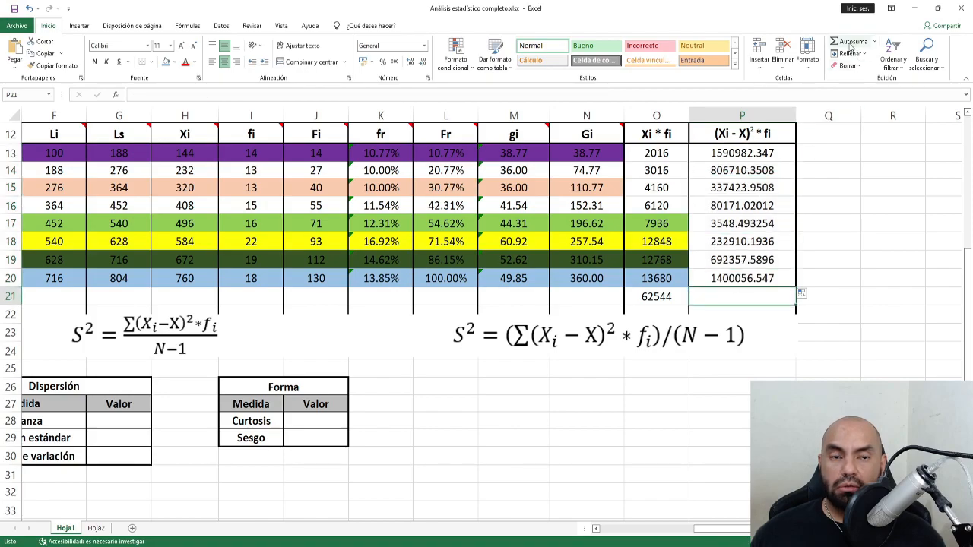
pyautogui.click(850, 43)
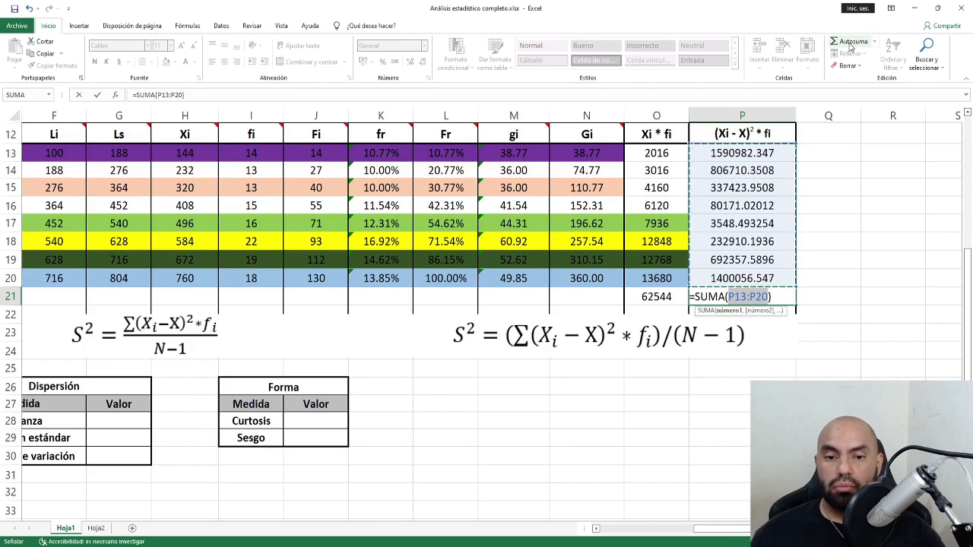
pyautogui.click(850, 42)
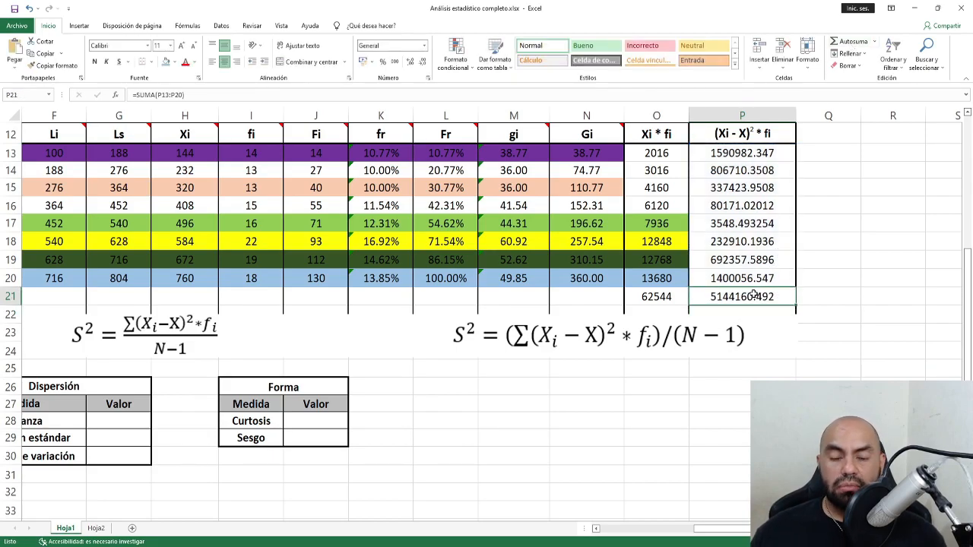
pyautogui.moveTo(722, 528); pyautogui.dragTo(625, 528)
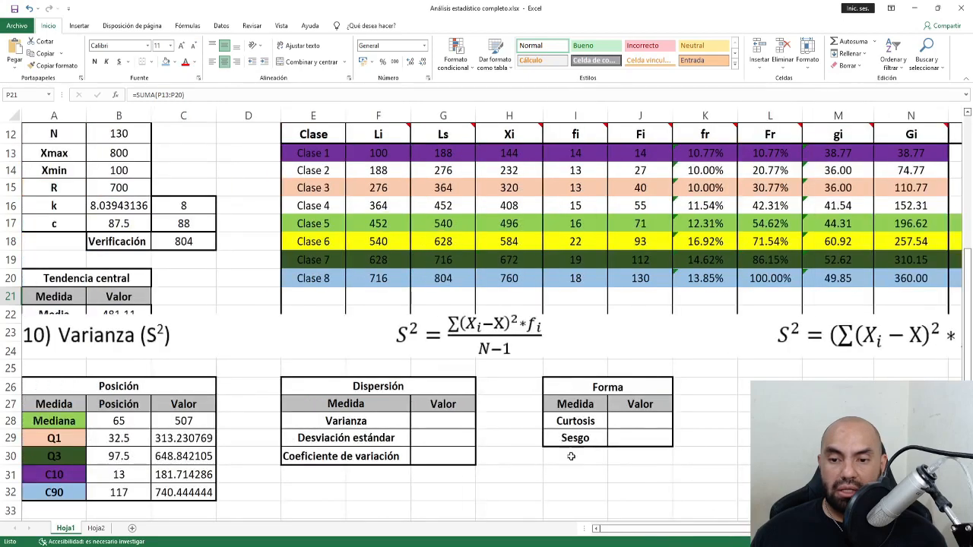
# Crop the variance picture to S² = (∑(Xi − X)² * fi)/(N − 1) and place it below the table.
pyautogui.click(519, 320)
pyautogui.click(361, 25)
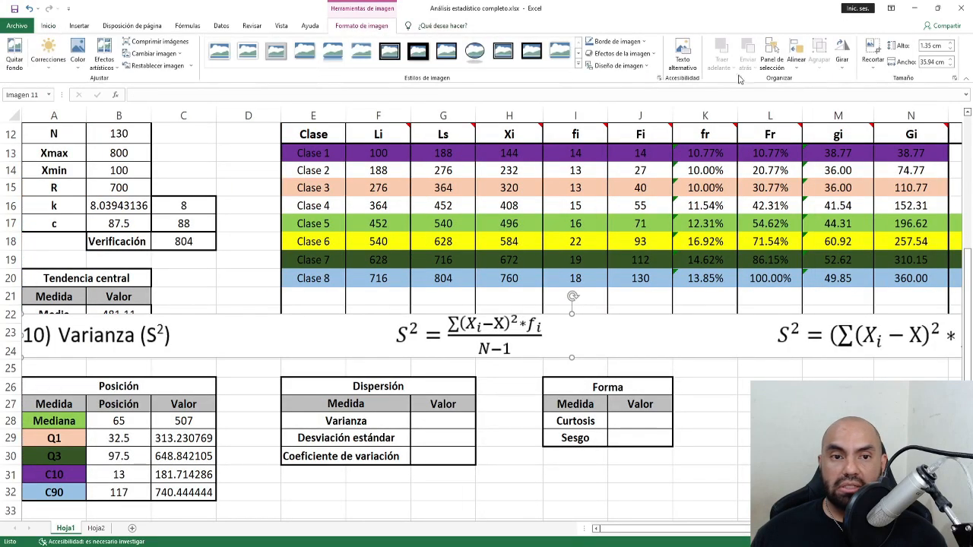
pyautogui.click(874, 48)
pyautogui.moveTo(23, 335); pyautogui.dragTo(770, 344)
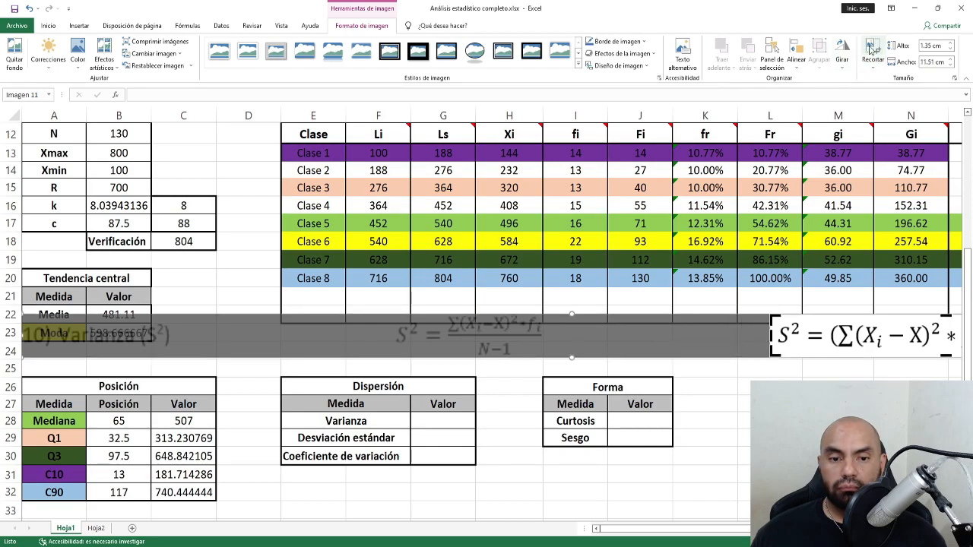
pyautogui.click(874, 47)
pyautogui.moveTo(838, 341); pyautogui.dragTo(311, 351)
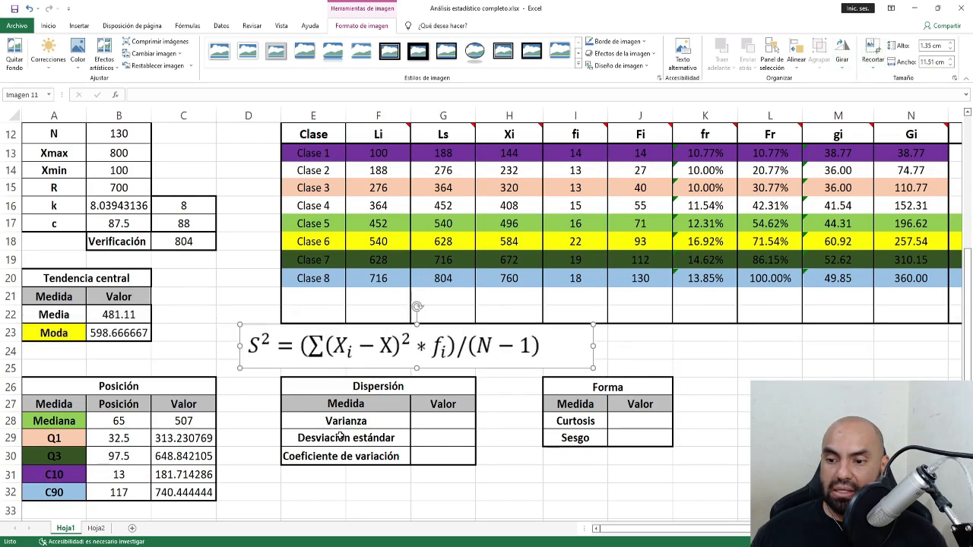
pyautogui.click(430, 425)
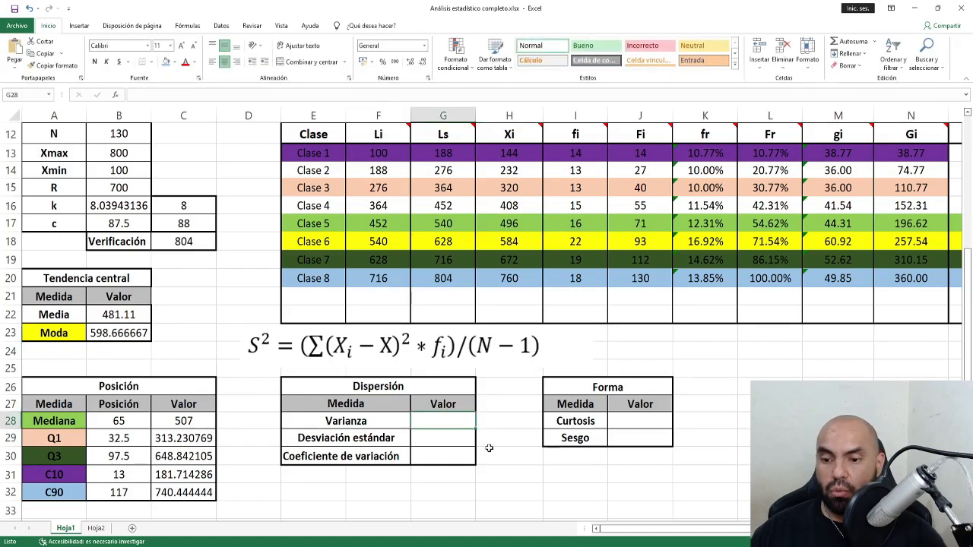
# Enter =P21/(B12-1) in the Varianza cell G28, giving 39877.2131.
pyautogui.write('=')
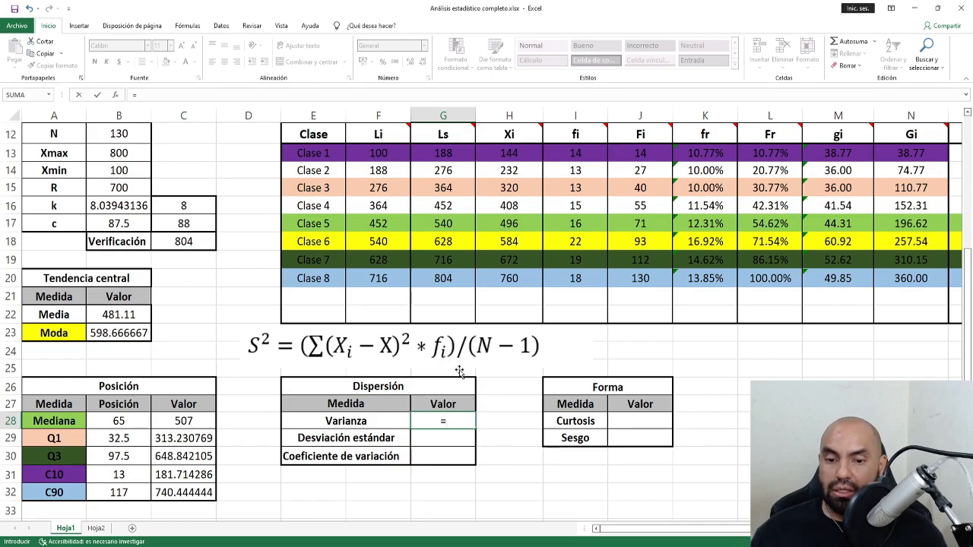
pyautogui.moveTo(641, 536); pyautogui.dragTo(680, 537)
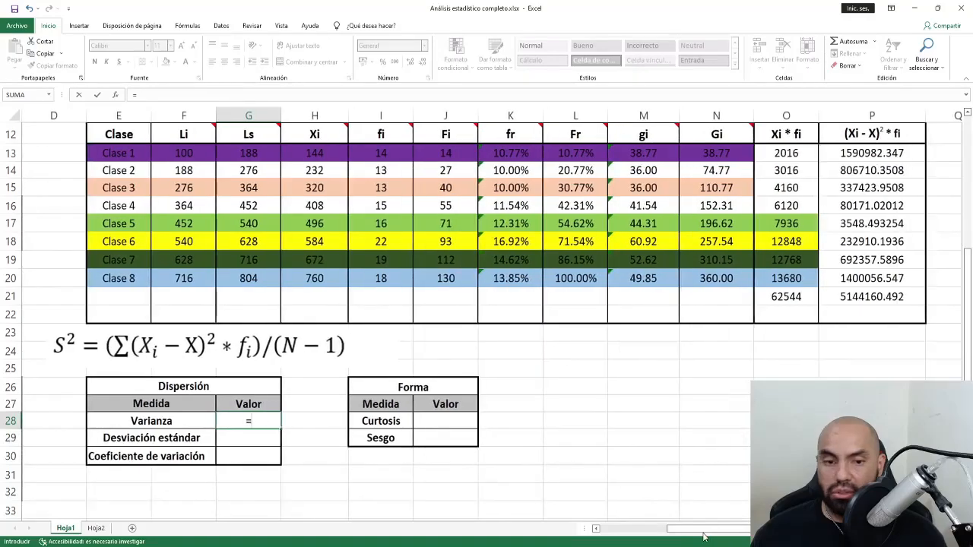
pyautogui.click(847, 300)
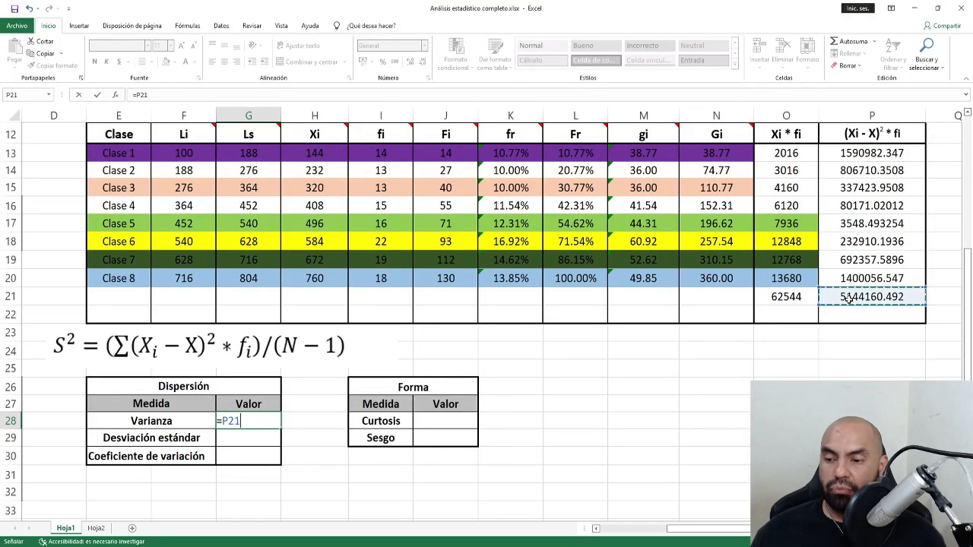
pyautogui.write('/(')
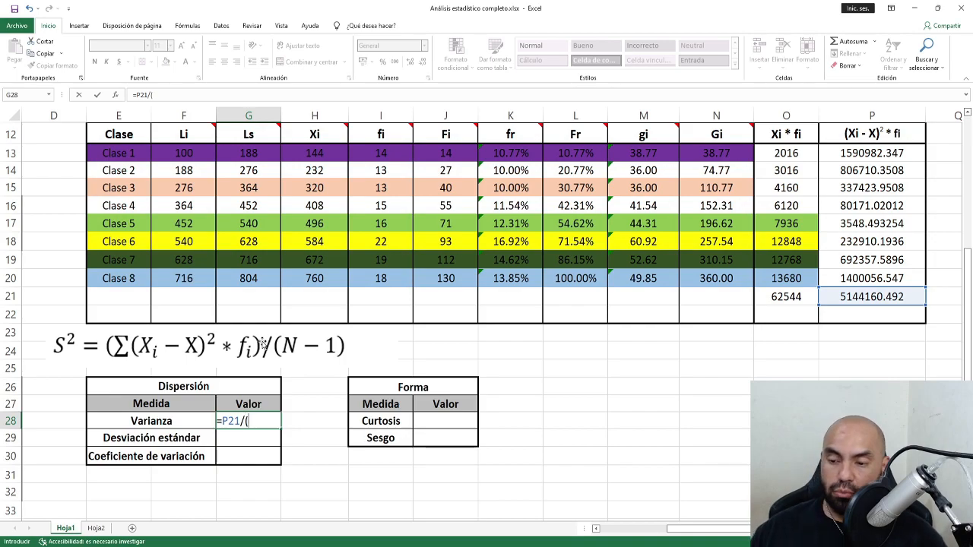
pyautogui.click(617, 529)
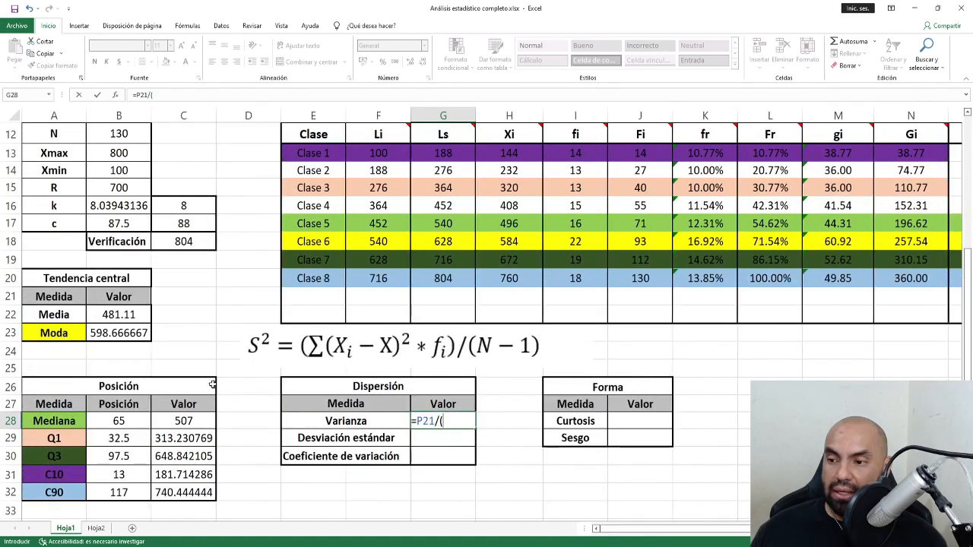
pyautogui.click(122, 135)
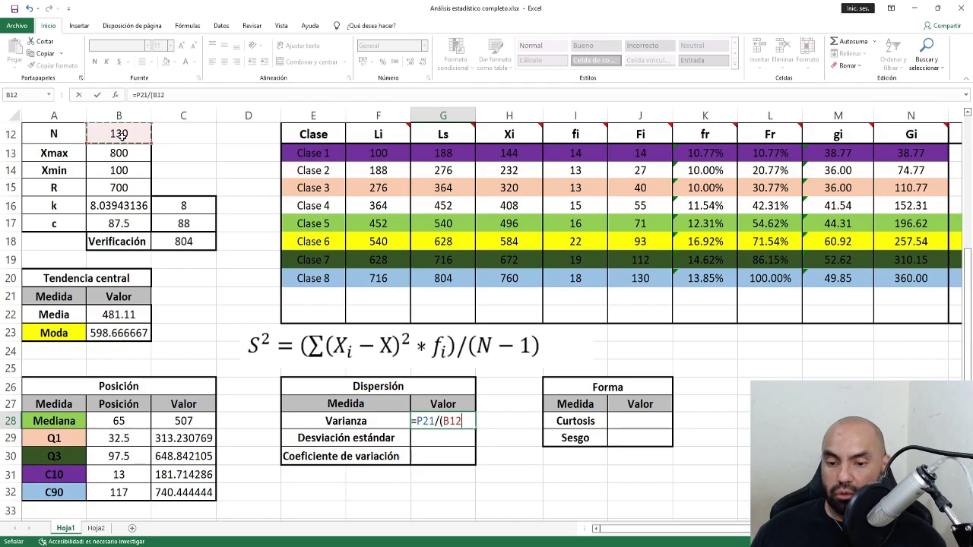
pyautogui.write('-')
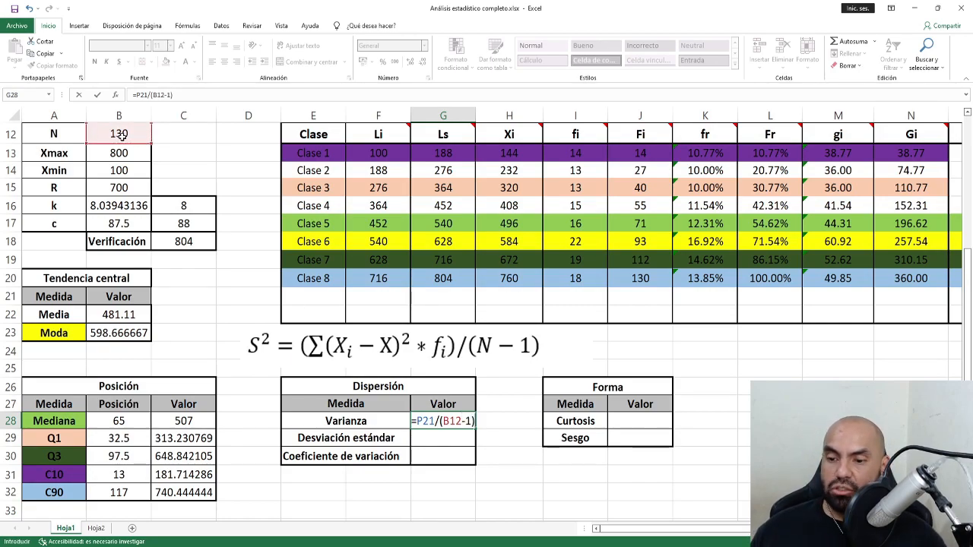
pyautogui.write('1)')
pyautogui.press('Return')
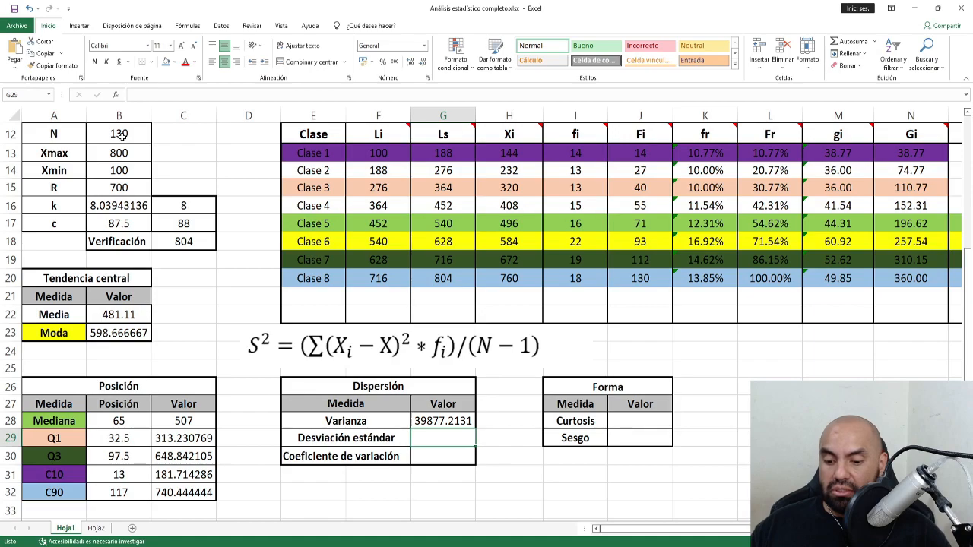
# Delete the S² picture, then paste and remove the standard deviation reference image.
pyautogui.click(315, 348)
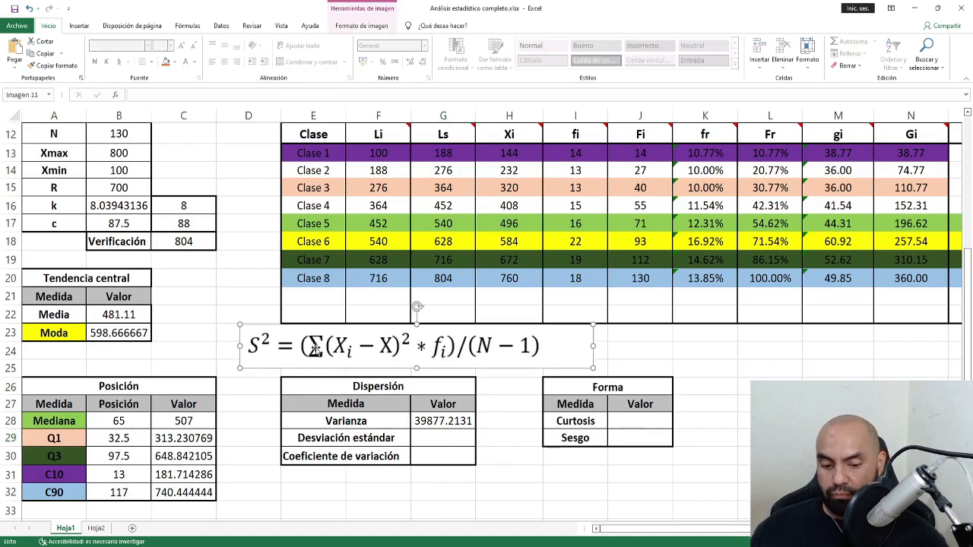
pyautogui.press('Delete')
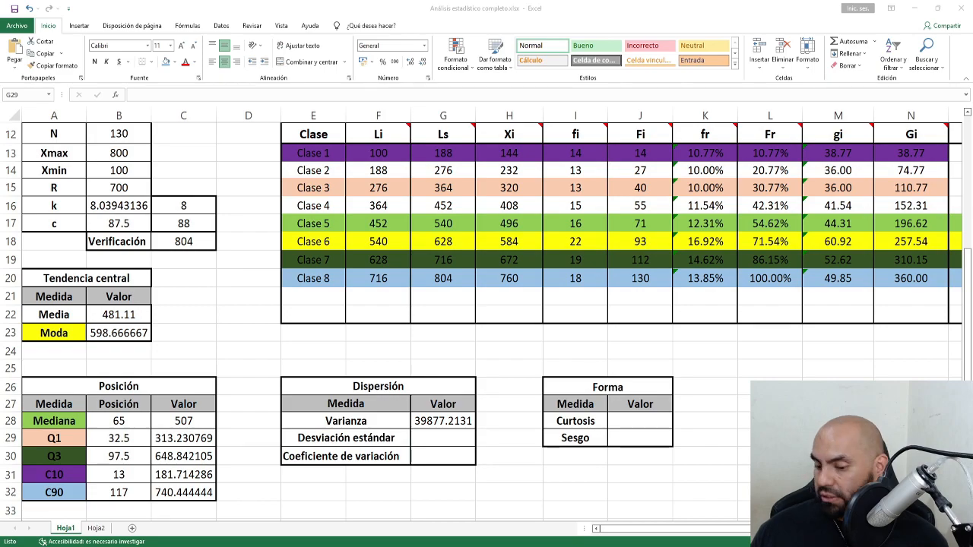
pyautogui.click(54, 350)
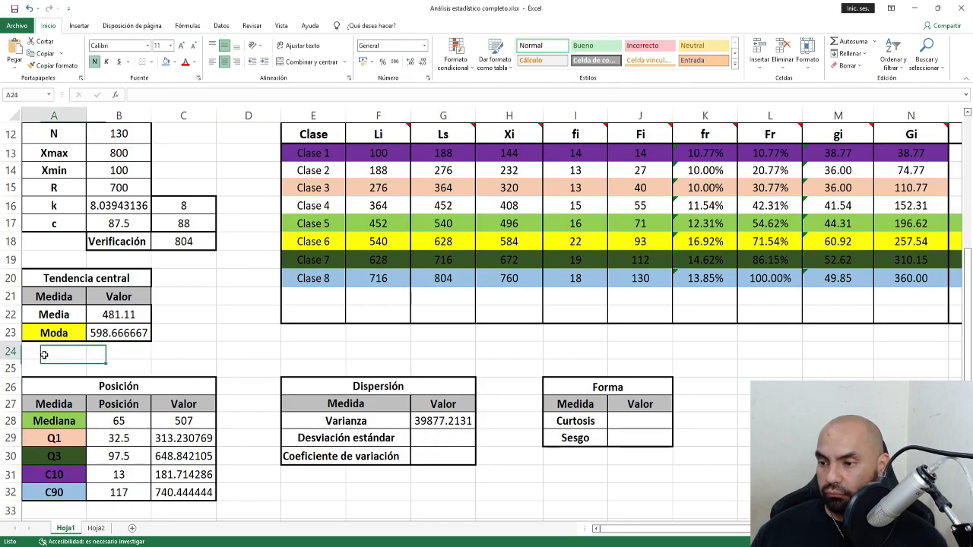
pyautogui.hotkey('ctrl', 'v')
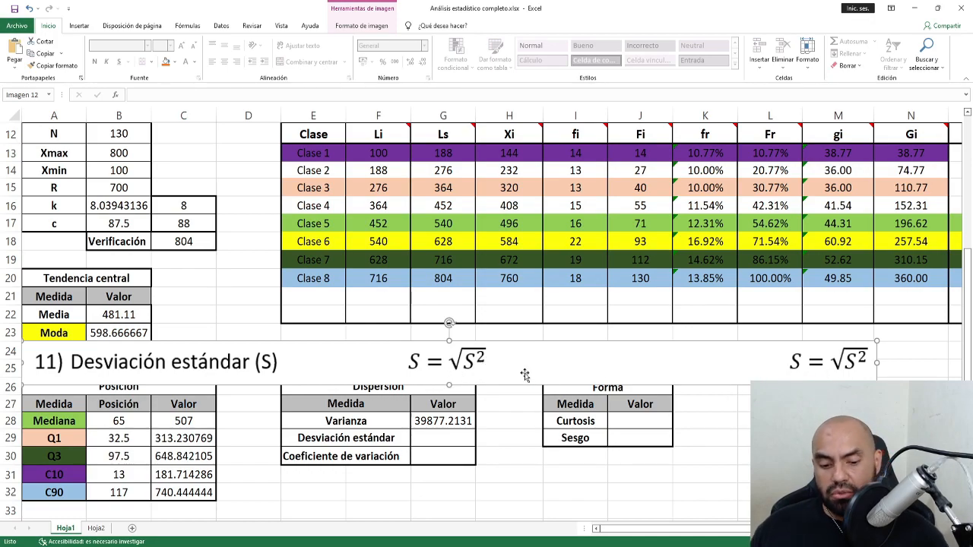
pyautogui.press('Delete')
# Enter =RAIZ(G28) as the Desviación estándar, giving 199.692797.
pyautogui.click(438, 440)
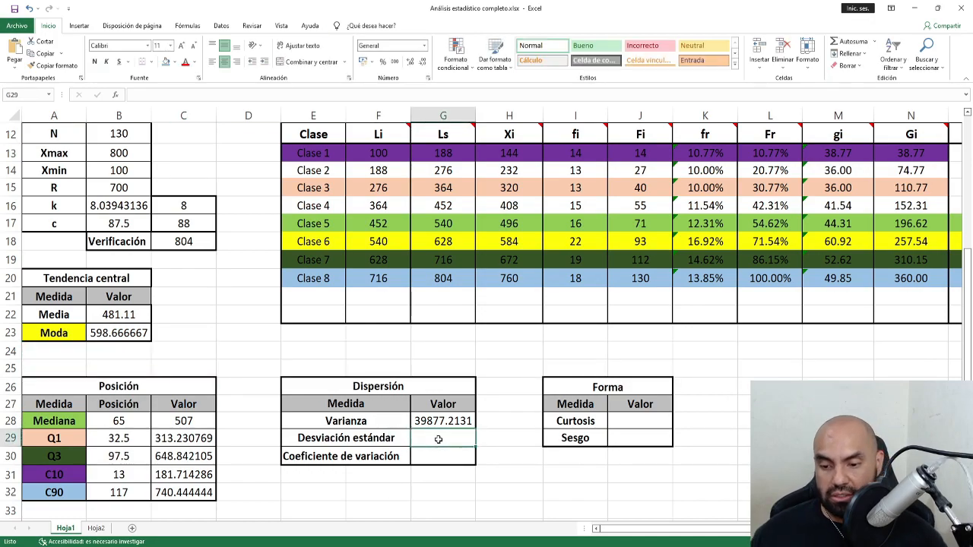
pyautogui.write('=ra')
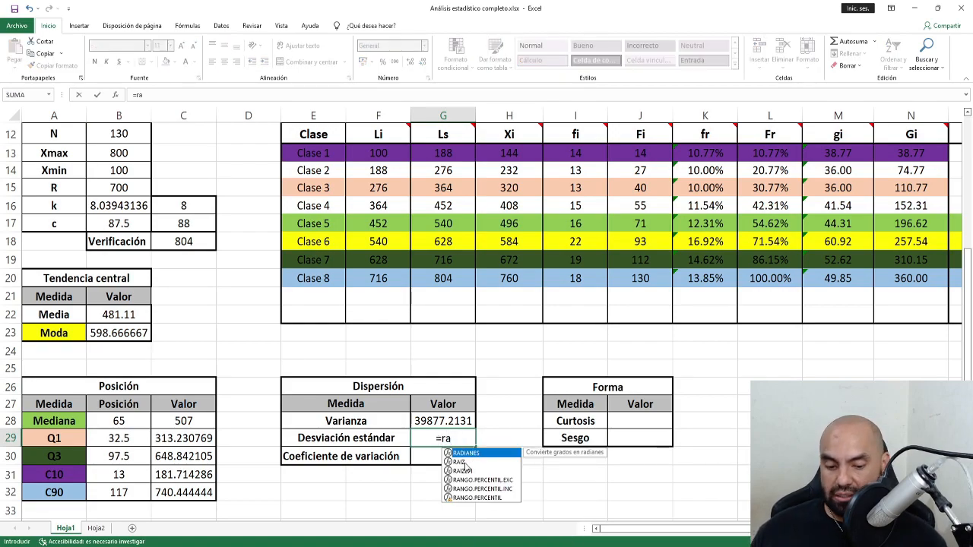
pyautogui.doubleClick(461, 462)
pyautogui.click(447, 420)
pyautogui.write(')')
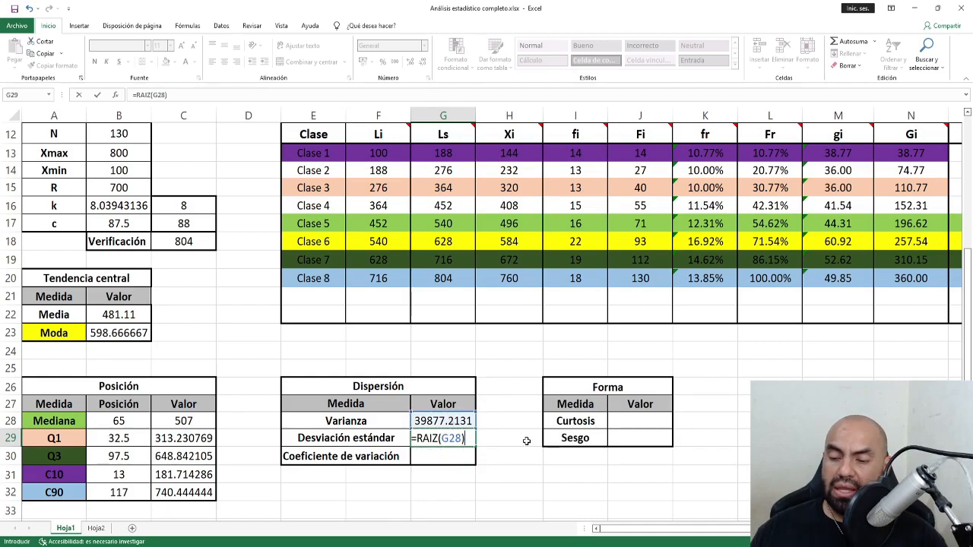
pyautogui.press('Return')
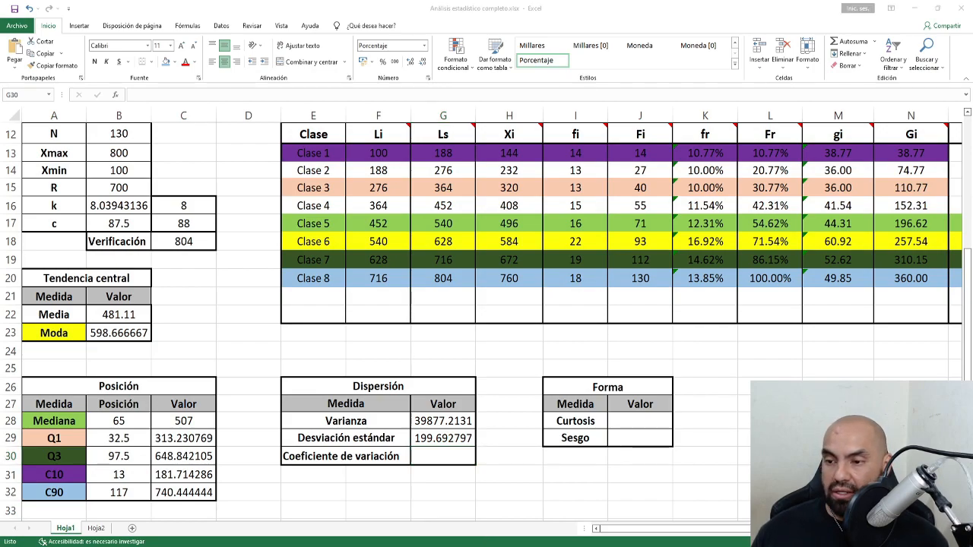
# Paste the Cv reference image and enter =G29/B22 in the Coeficiente de variación cell G30.
pyautogui.click(52, 356)
pyautogui.hotkey('ctrl', 'v')
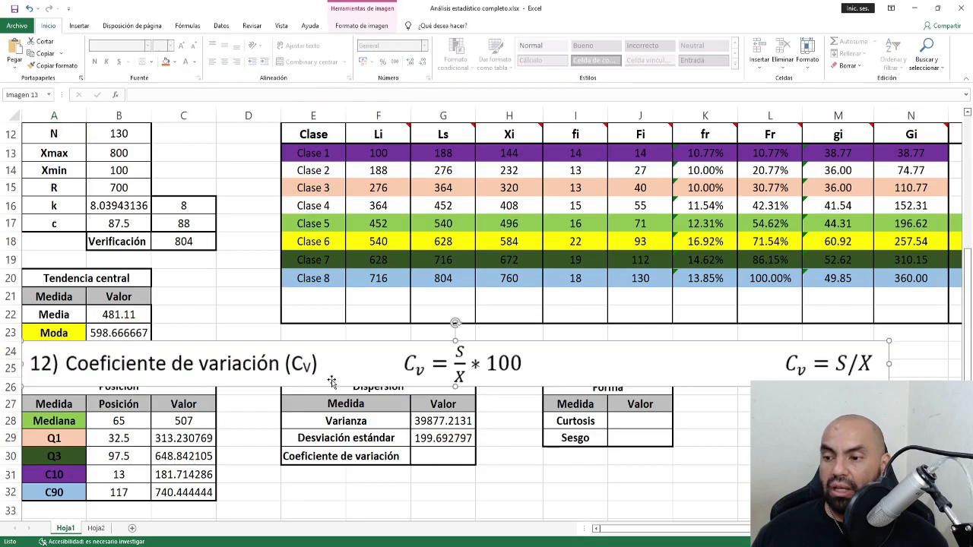
pyautogui.moveTo(189, 371); pyautogui.dragTo(191, 272)
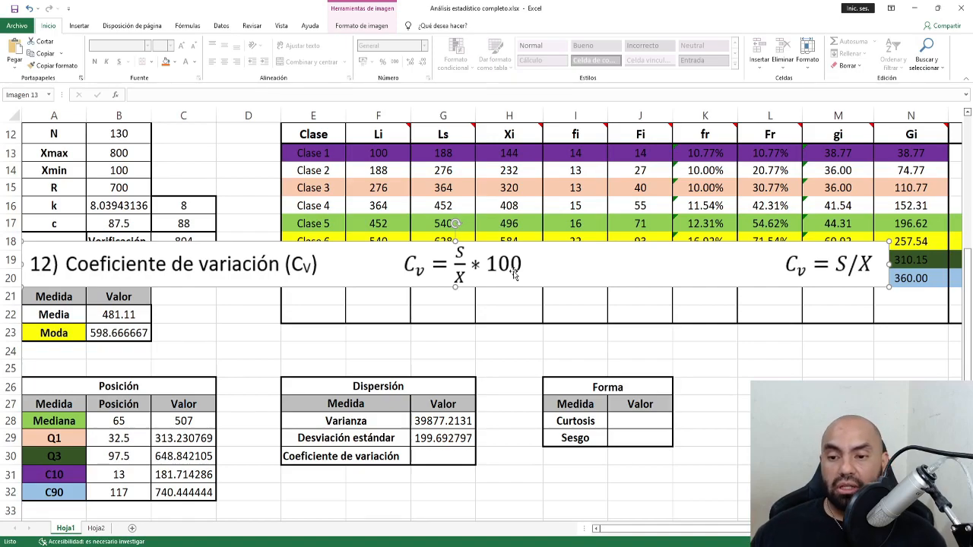
pyautogui.click(448, 461)
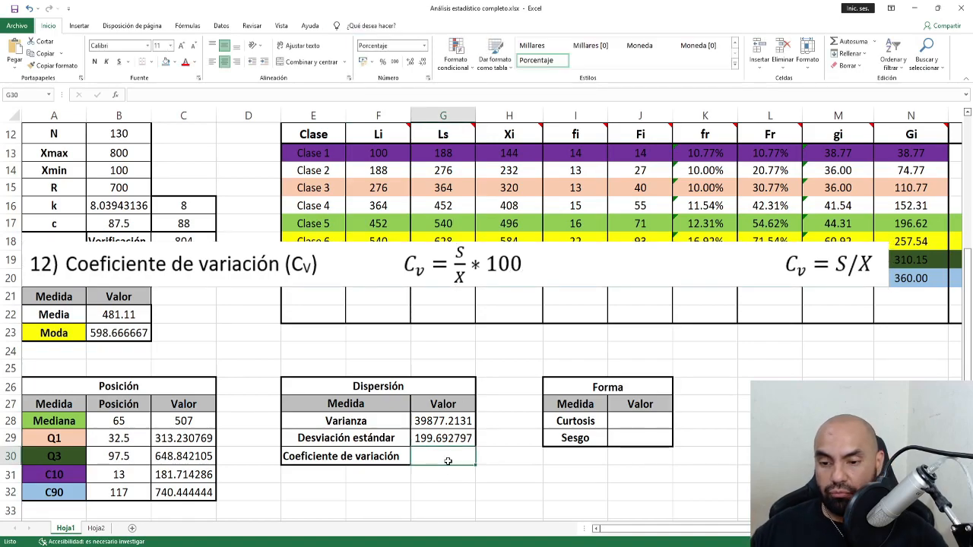
pyautogui.write('=')
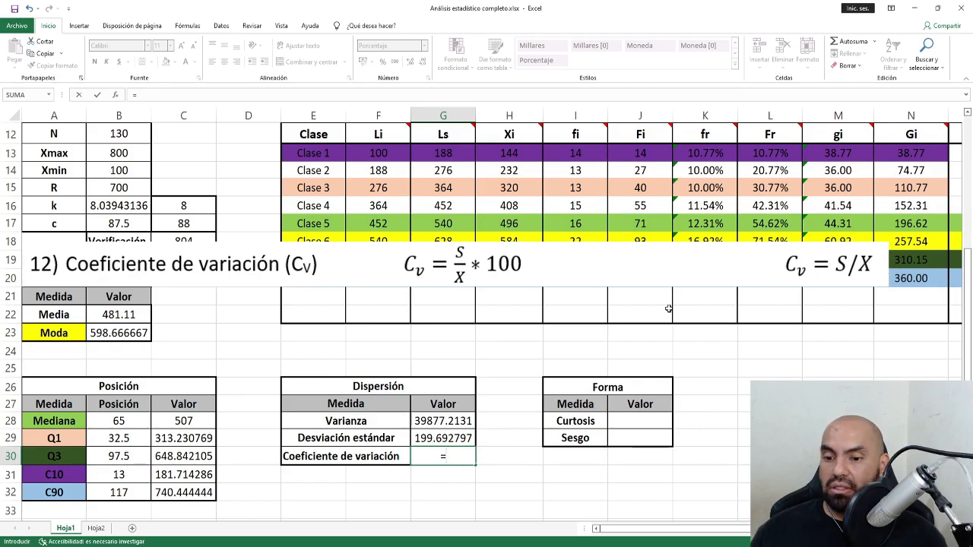
pyautogui.click(454, 438)
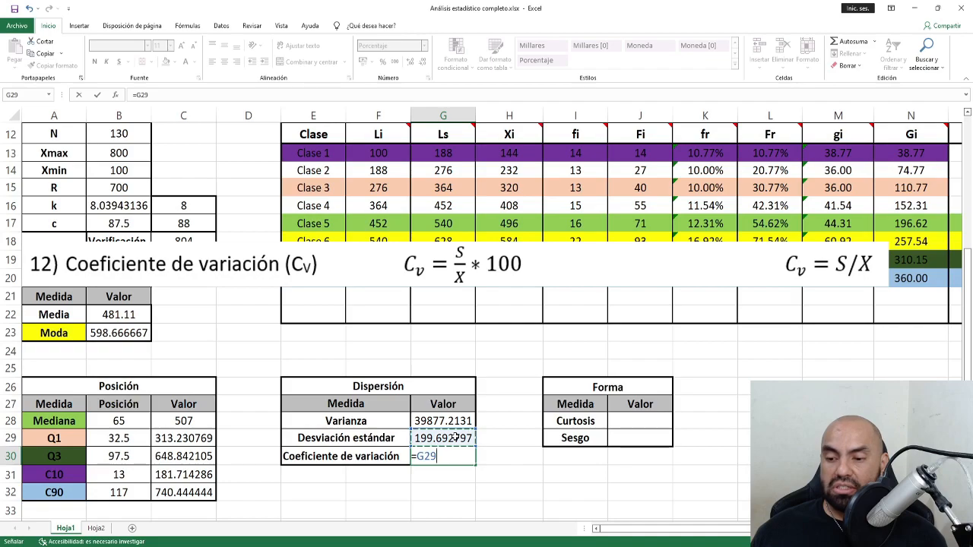
pyautogui.write('/')
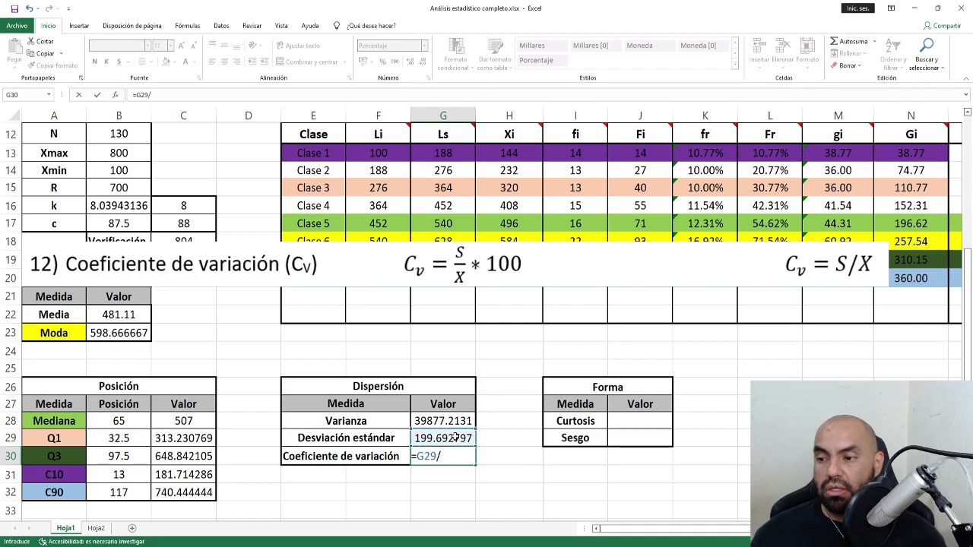
pyautogui.click(114, 313)
pyautogui.hotkey('ctrl', 'Return')
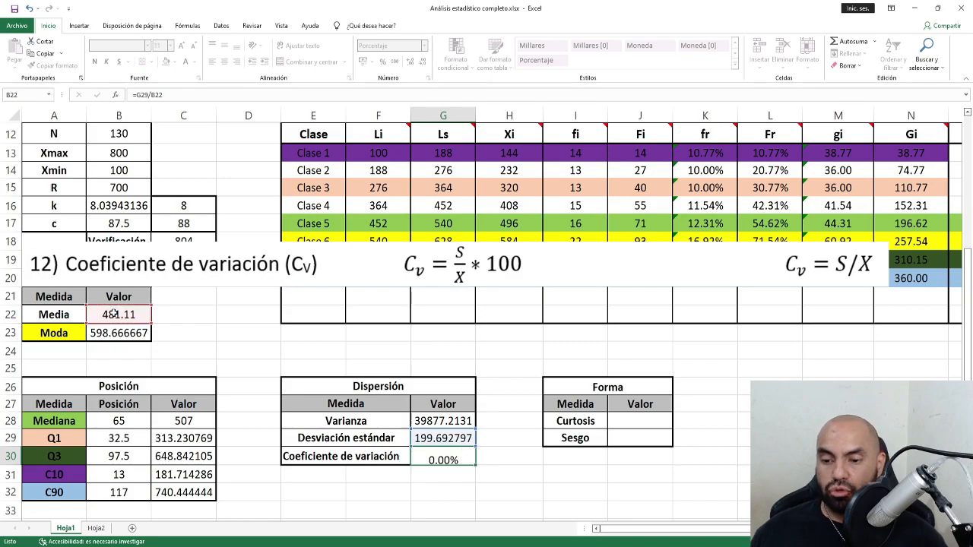
# Format G30 as a percentage with two decimals (41.51%) and delete the Cv image.
pyautogui.click(423, 46)
pyautogui.click(414, 62)
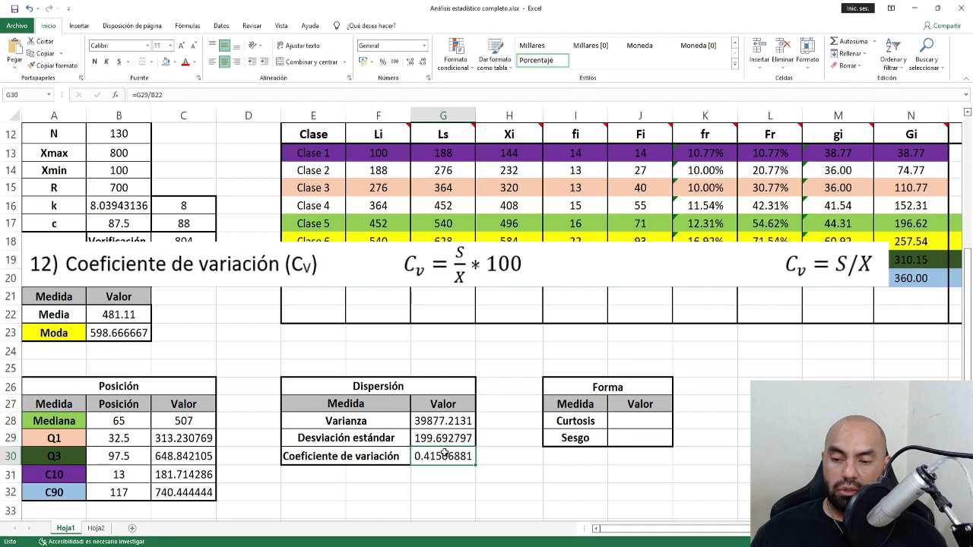
pyautogui.click(382, 64)
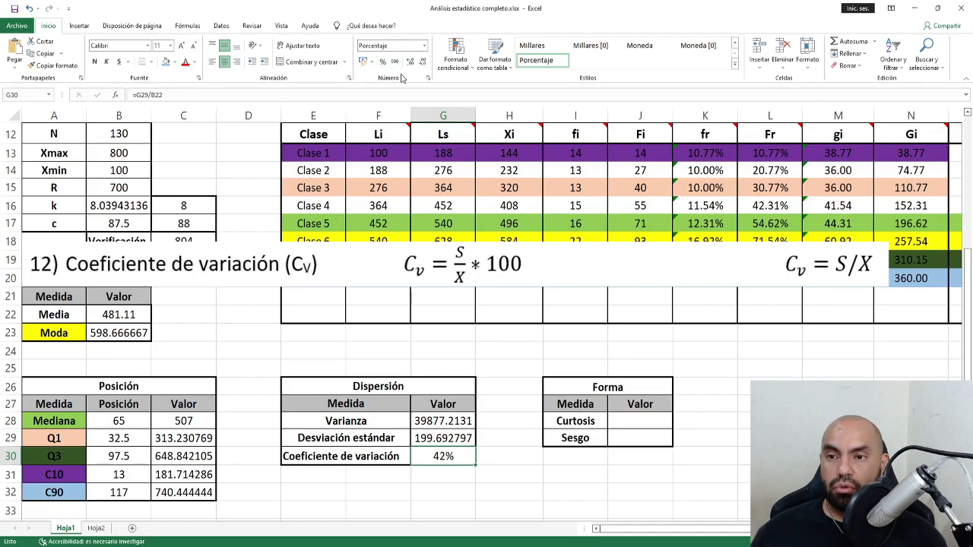
pyautogui.click(408, 63)
pyautogui.click(408, 63)
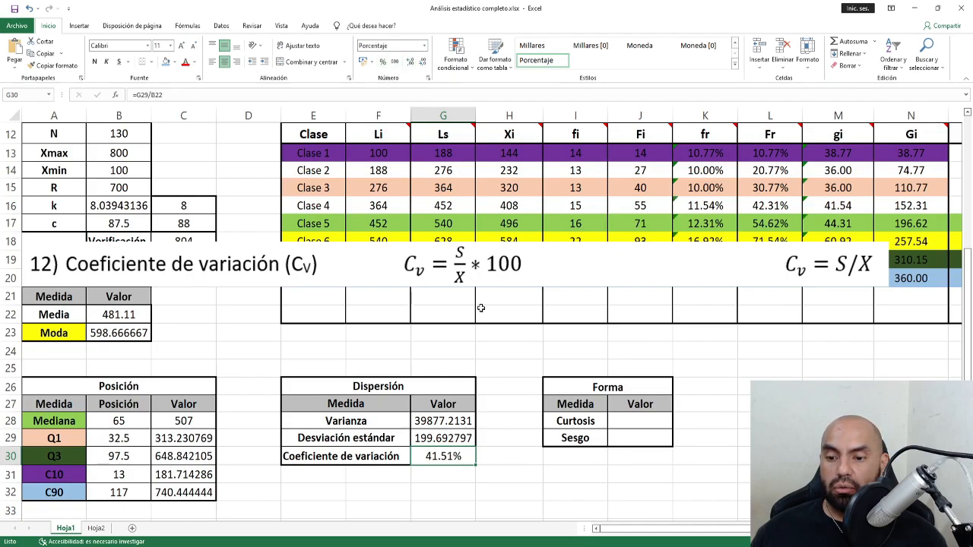
pyautogui.click(548, 279)
pyautogui.press('Delete')
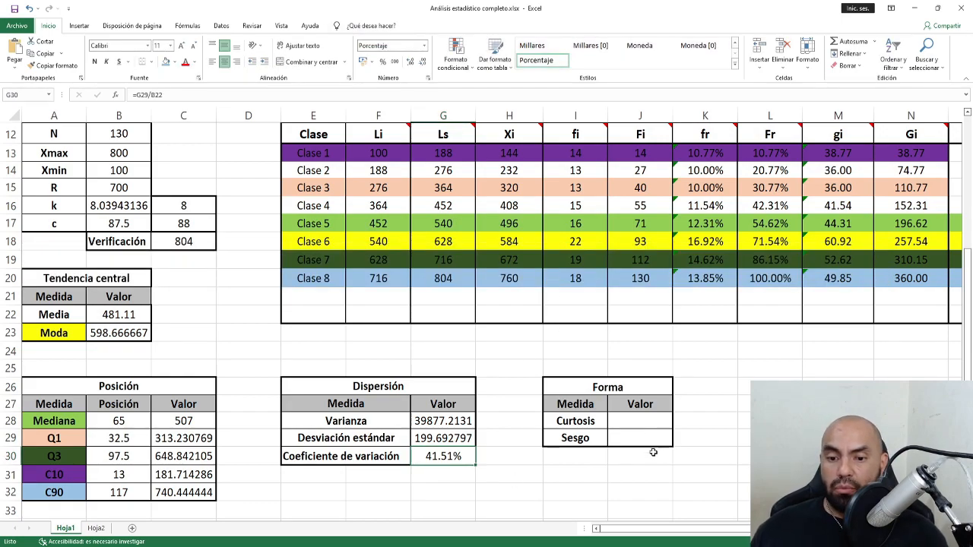
pyautogui.click(639, 420)
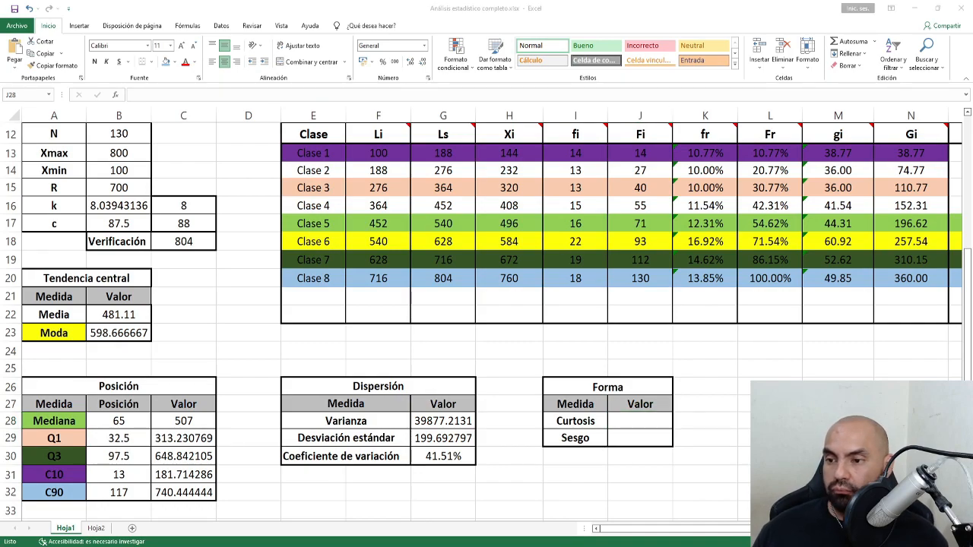
# Paste the Curtosis image, crop it to the right-hand formula, and move it below the table.
pyautogui.click(156, 356)
pyautogui.hotkey('ctrl', 'v')
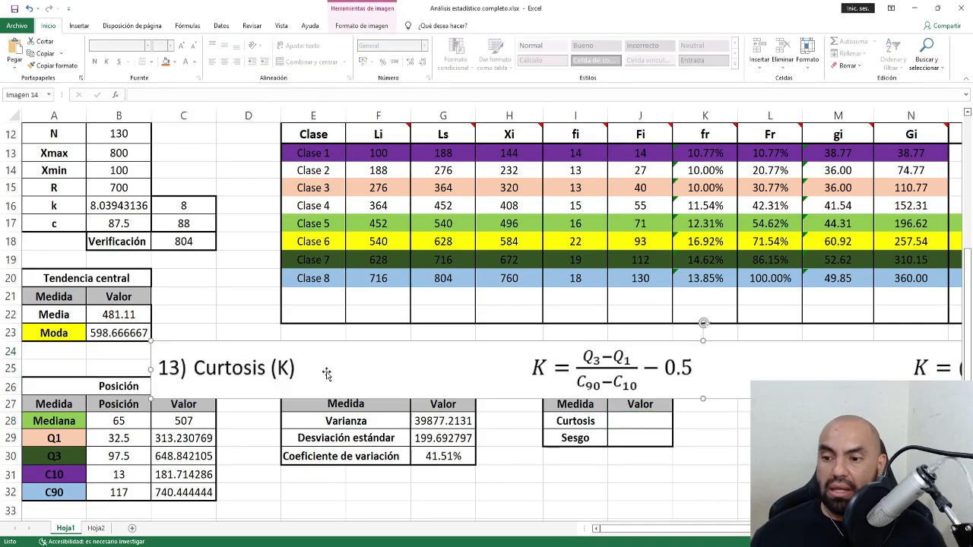
pyautogui.moveTo(319, 382); pyautogui.dragTo(411, 304)
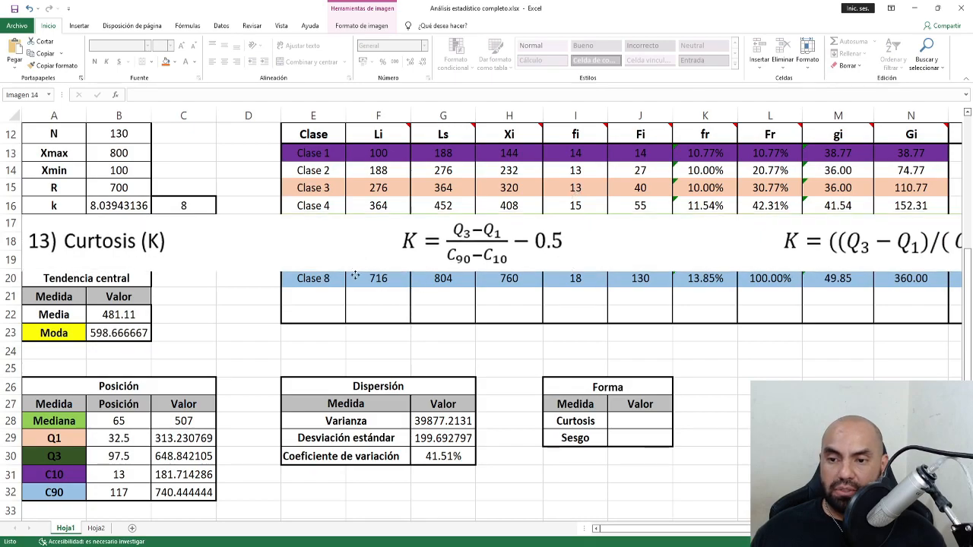
pyautogui.moveTo(450, 237); pyautogui.dragTo(450, 324)
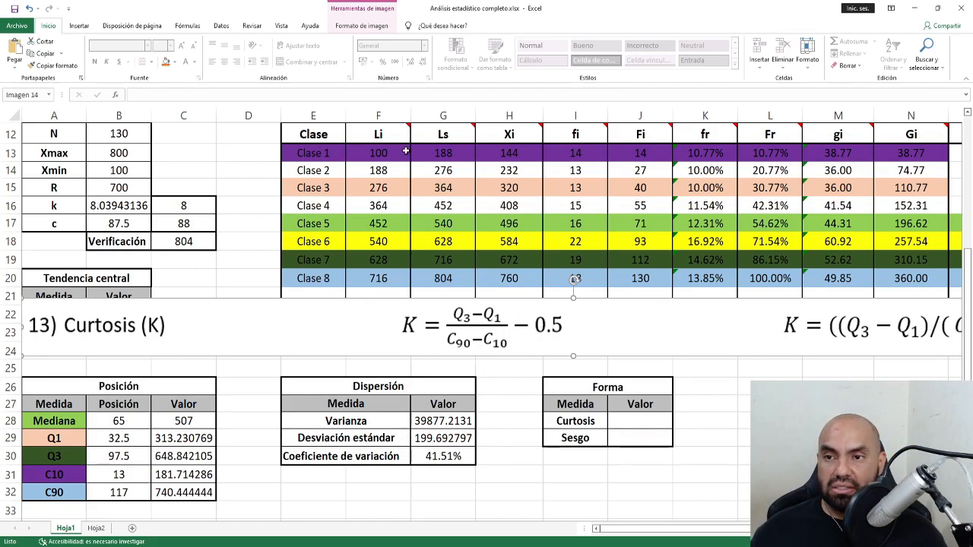
pyautogui.click(364, 27)
pyautogui.click(871, 49)
pyautogui.moveTo(23, 325); pyautogui.dragTo(774, 345)
pyautogui.click(873, 50)
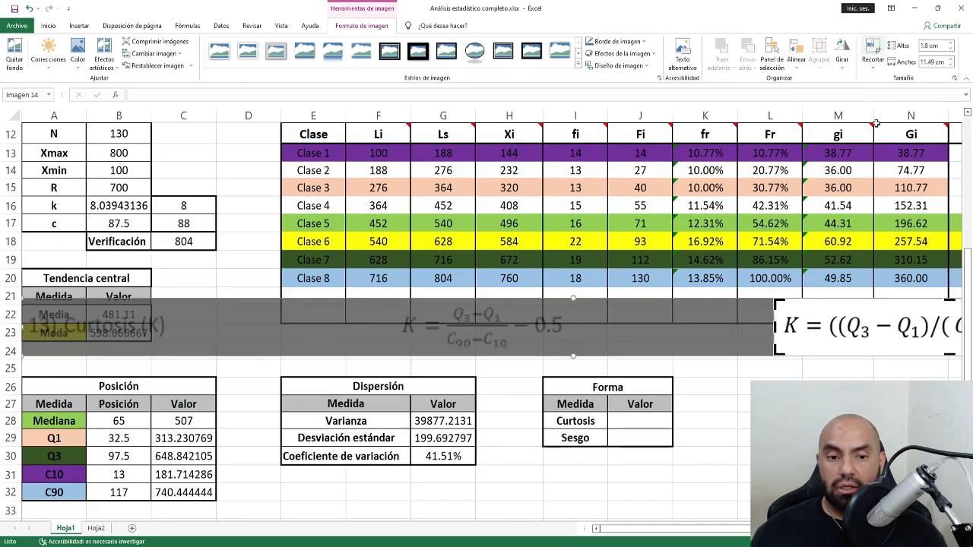
pyautogui.moveTo(858, 342); pyautogui.dragTo(472, 358)
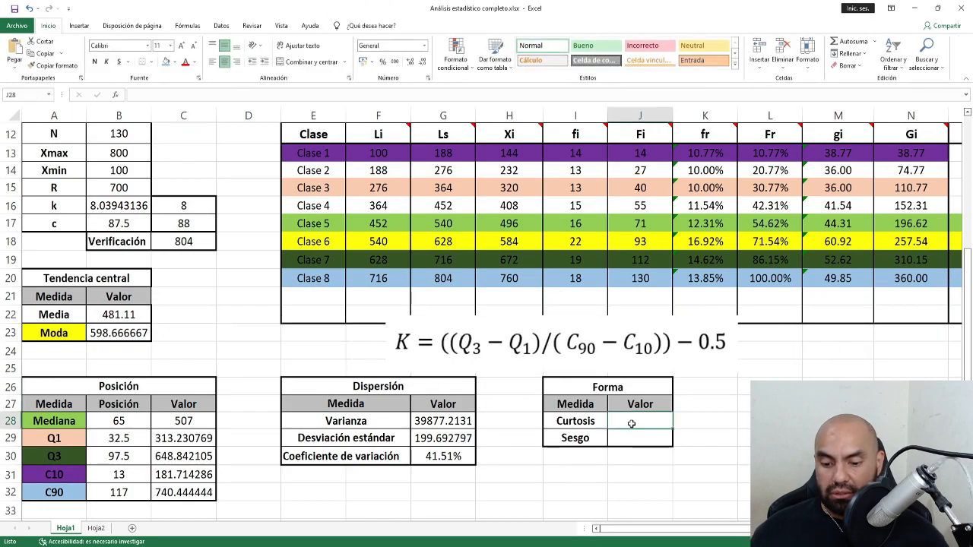
# Enter =((C30-C29)/(C32-C31))-0.5 as Curtosis (0.10066802) and delete the equation image.
pyautogui.write('=')
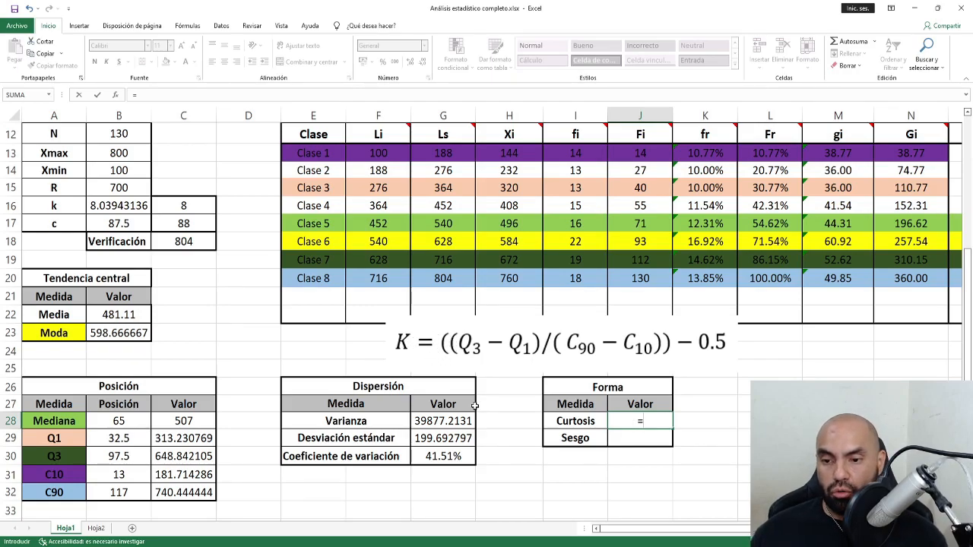
pyautogui.write('((')
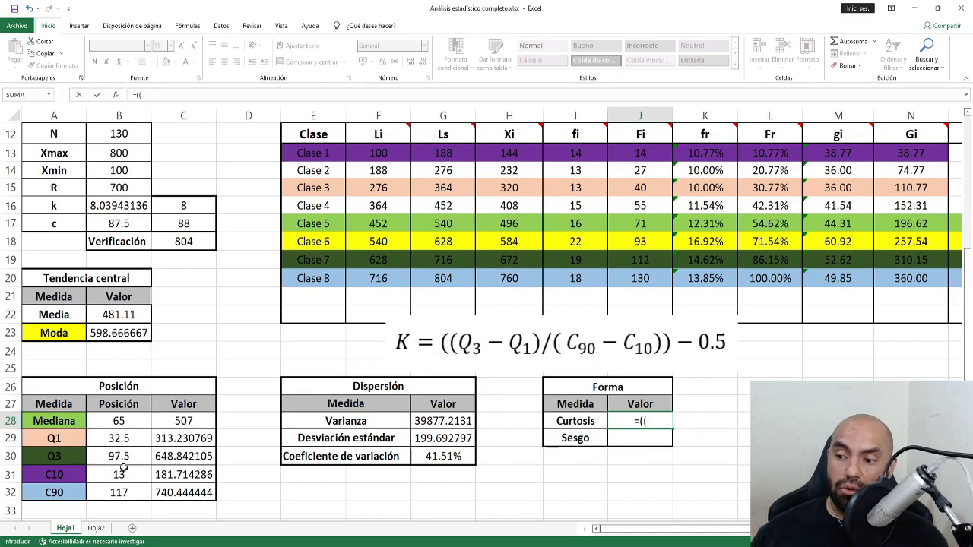
pyautogui.click(167, 457)
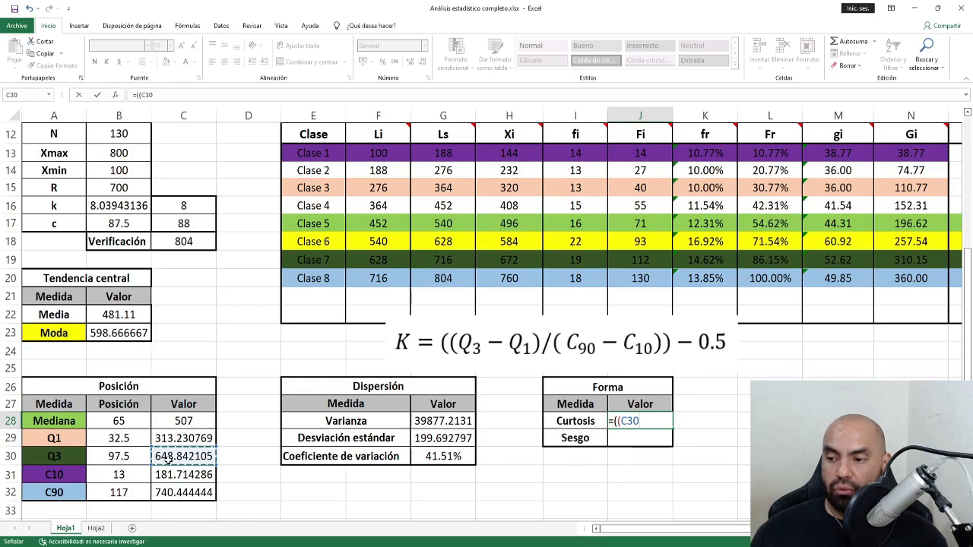
pyautogui.write('-')
pyautogui.click(173, 439)
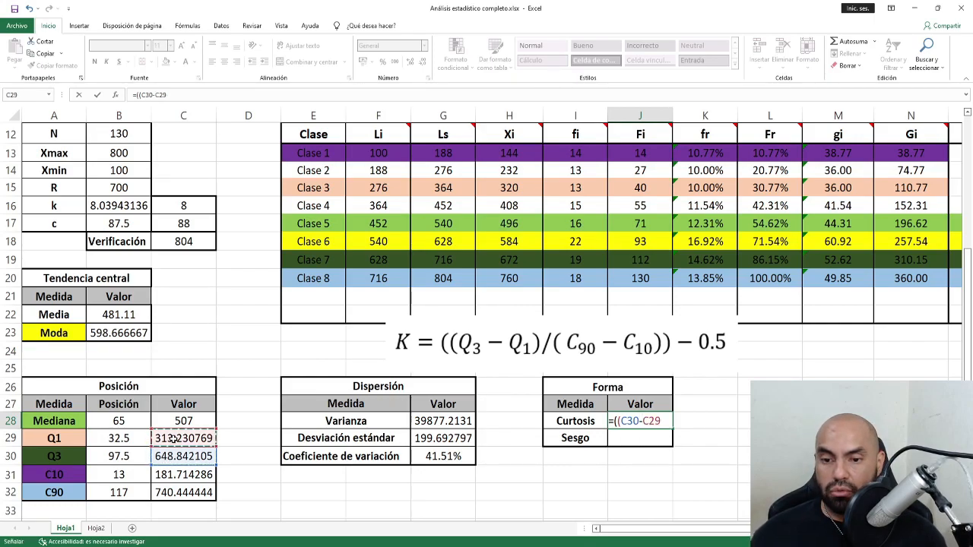
pyautogui.write(')')
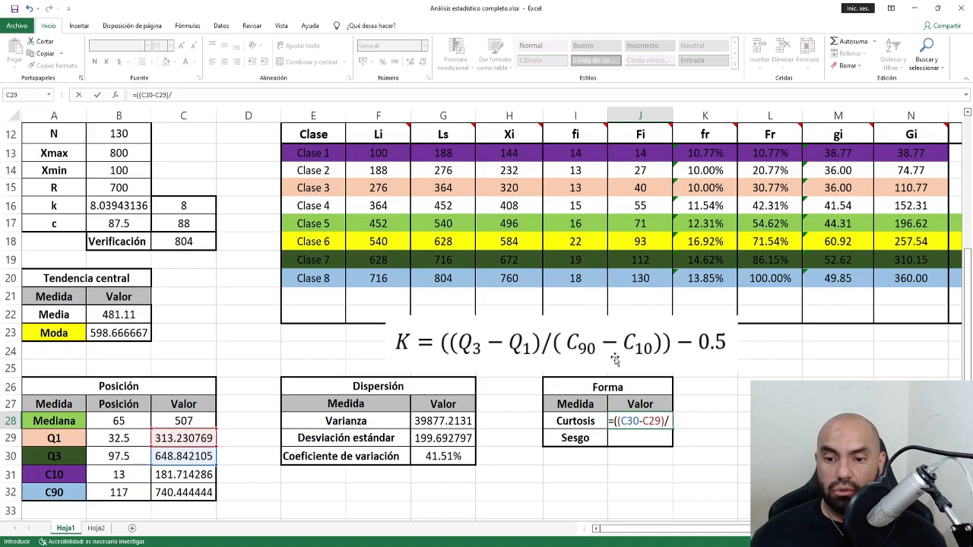
pyautogui.write('/(')
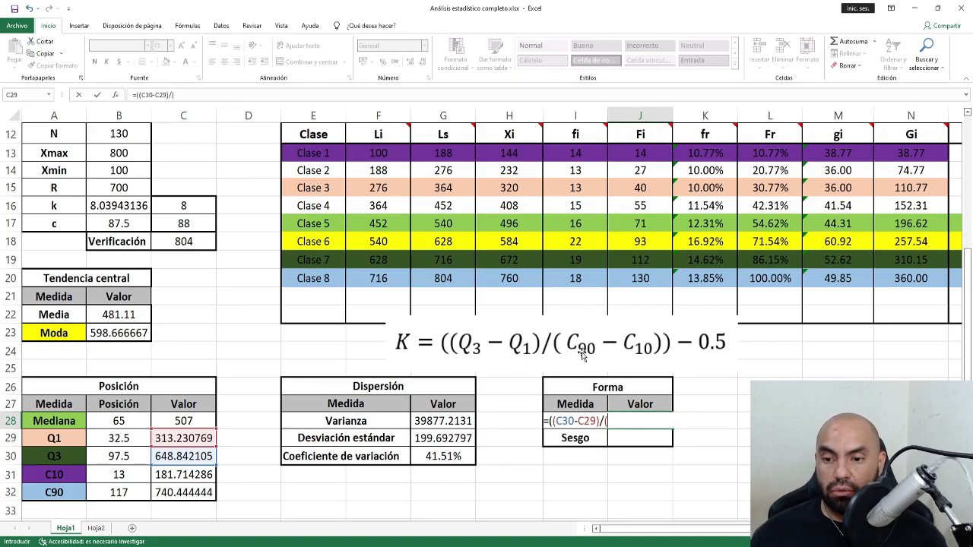
pyautogui.click(183, 492)
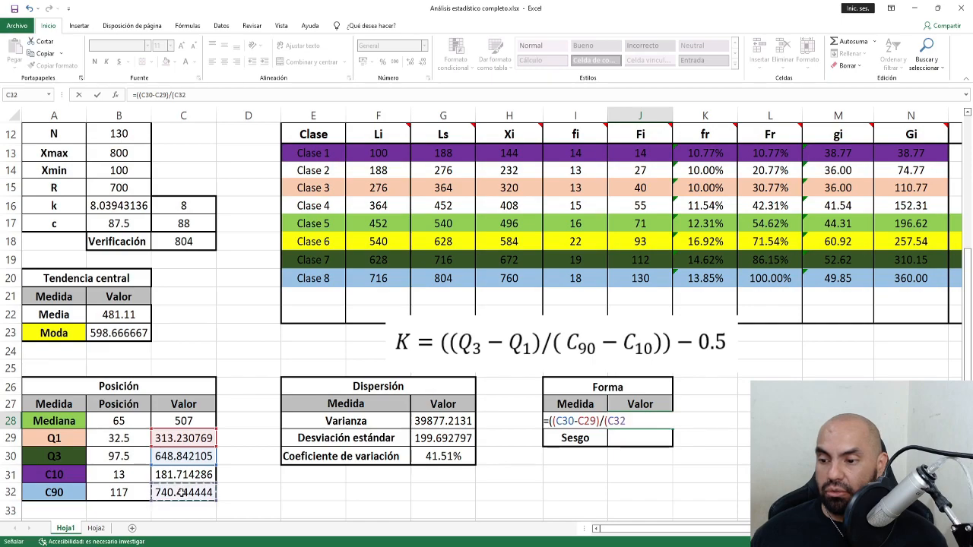
pyautogui.write('-')
pyautogui.click(186, 474)
pyautogui.write('))-0.5')
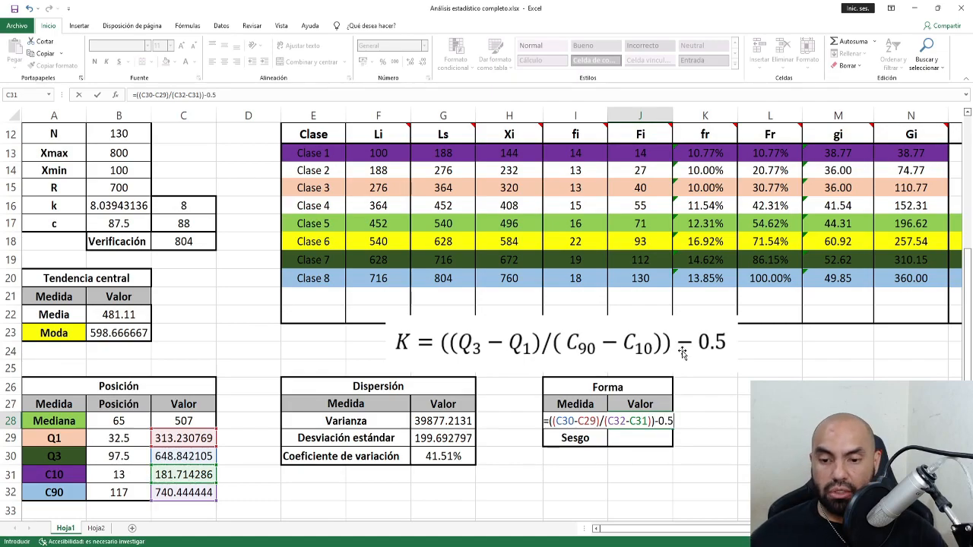
pyautogui.press('Return')
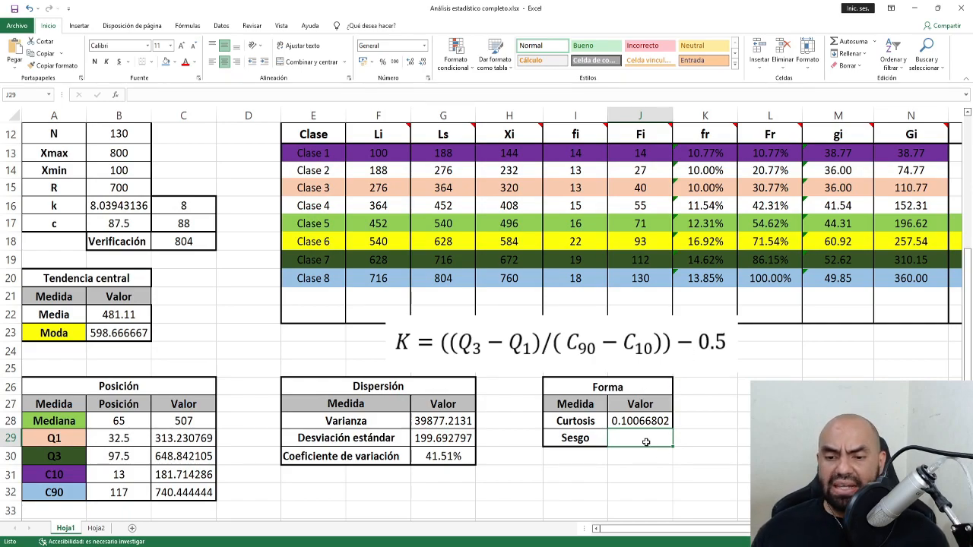
pyautogui.click(547, 355)
pyautogui.press('Delete')
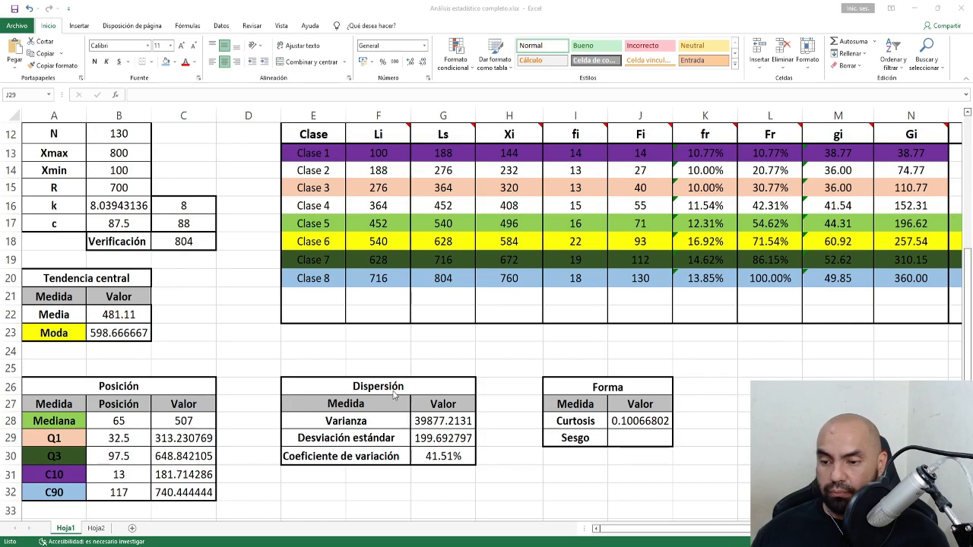
# Paste the Sesgo image, crop it to the right-hand formula, and move it below the table.
pyautogui.click(427, 353)
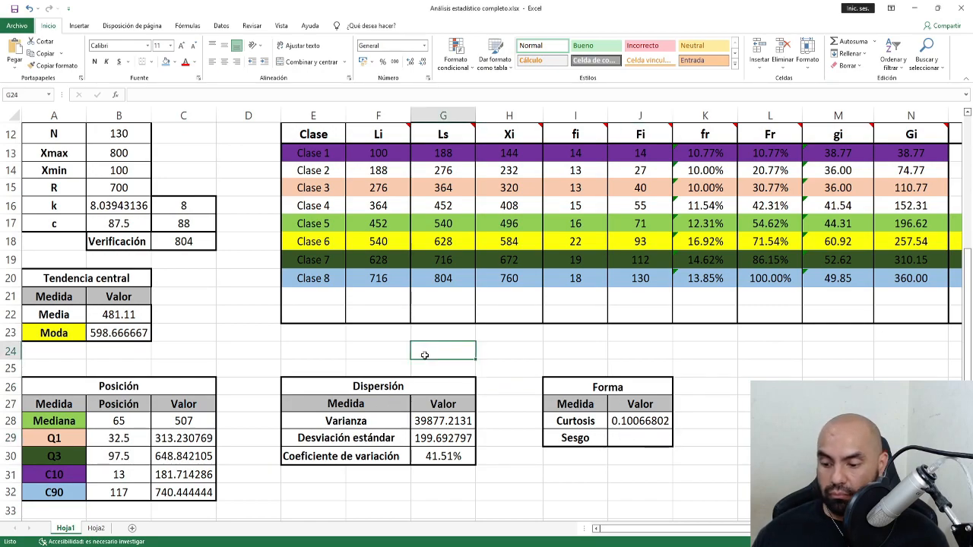
pyautogui.hotkey('ctrl', 'v')
pyautogui.moveTo(548, 379); pyautogui.dragTo(159, 352)
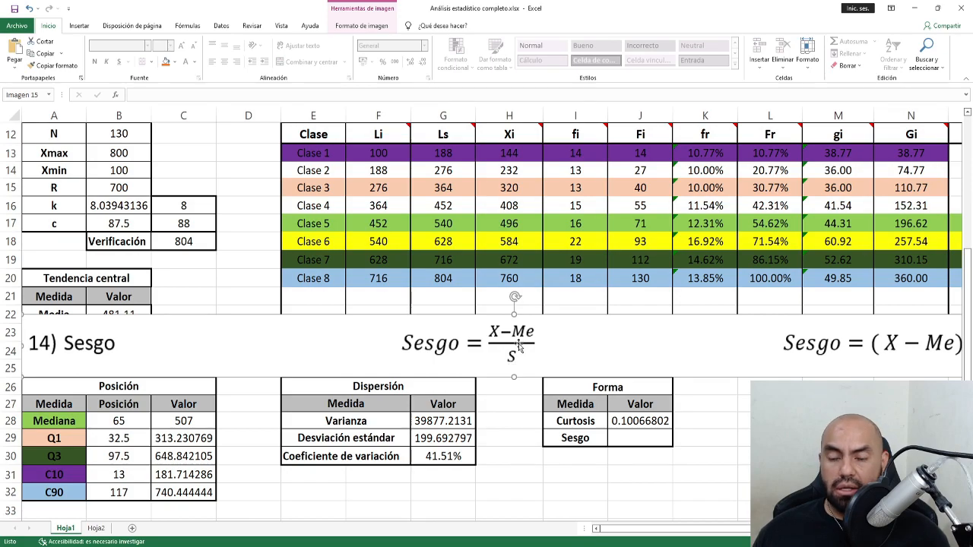
pyautogui.click(362, 25)
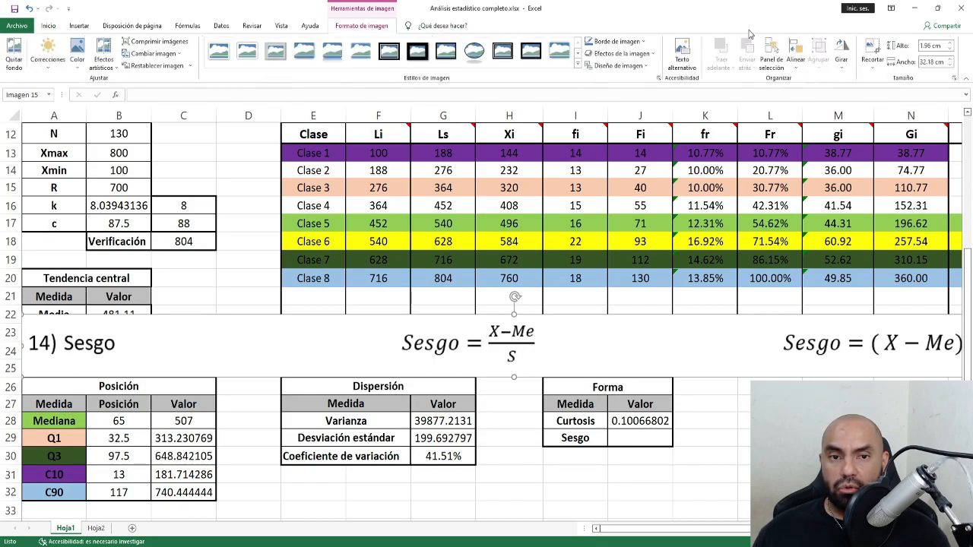
pyautogui.click(876, 49)
pyautogui.moveTo(23, 344); pyautogui.dragTo(770, 345)
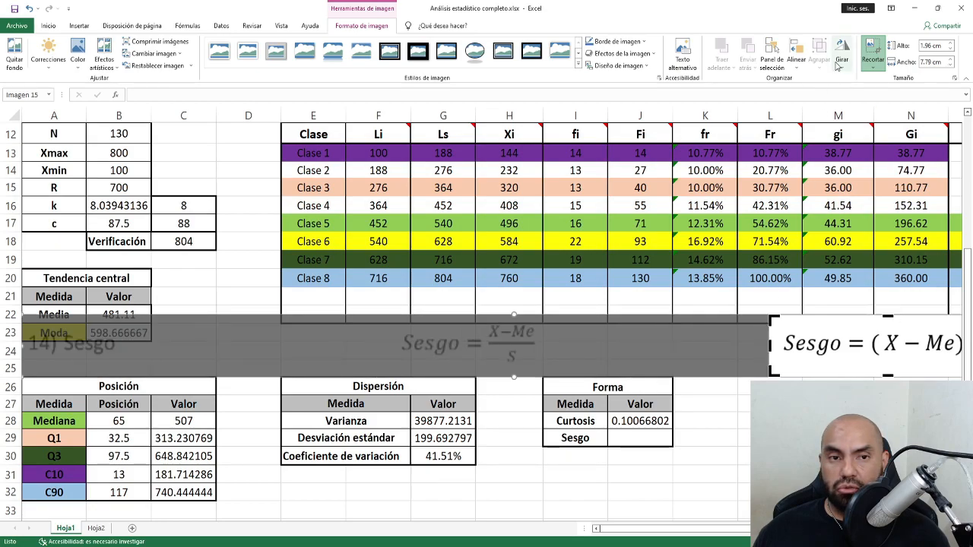
pyautogui.click(872, 53)
pyautogui.moveTo(835, 365); pyautogui.dragTo(516, 362)
# Enter =(B22-C28)/G29 in J29 for Sesgo (-0.1296607) and delete the equation image.
pyautogui.click(637, 441)
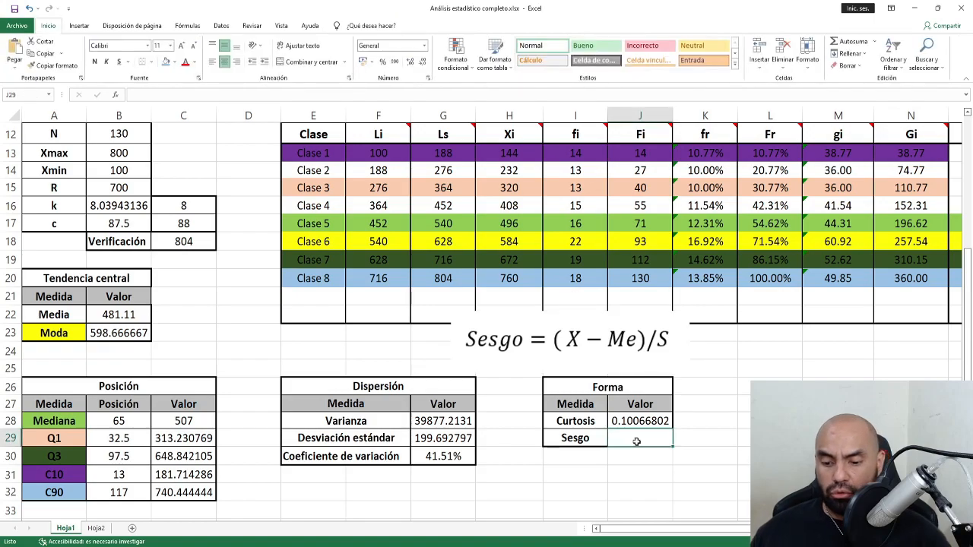
pyautogui.write('=')
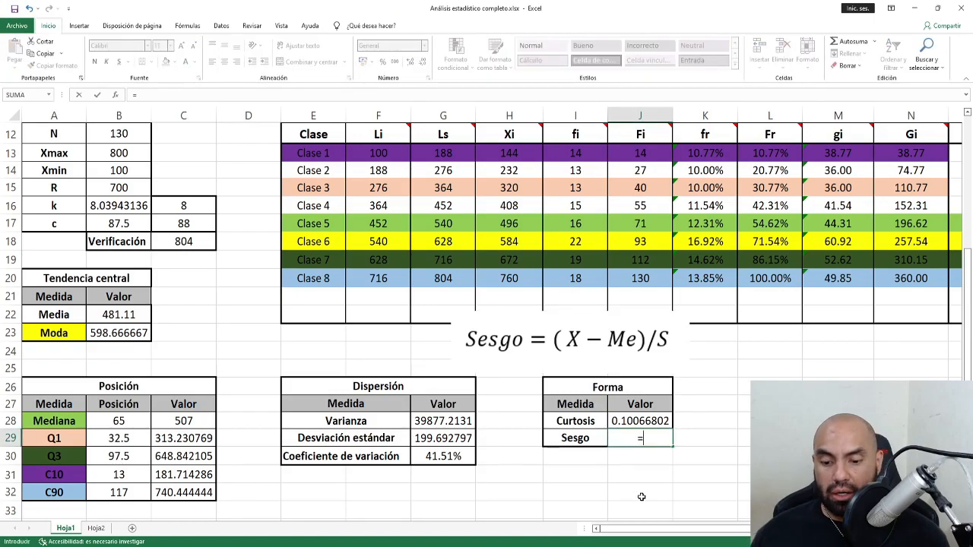
pyautogui.write('(')
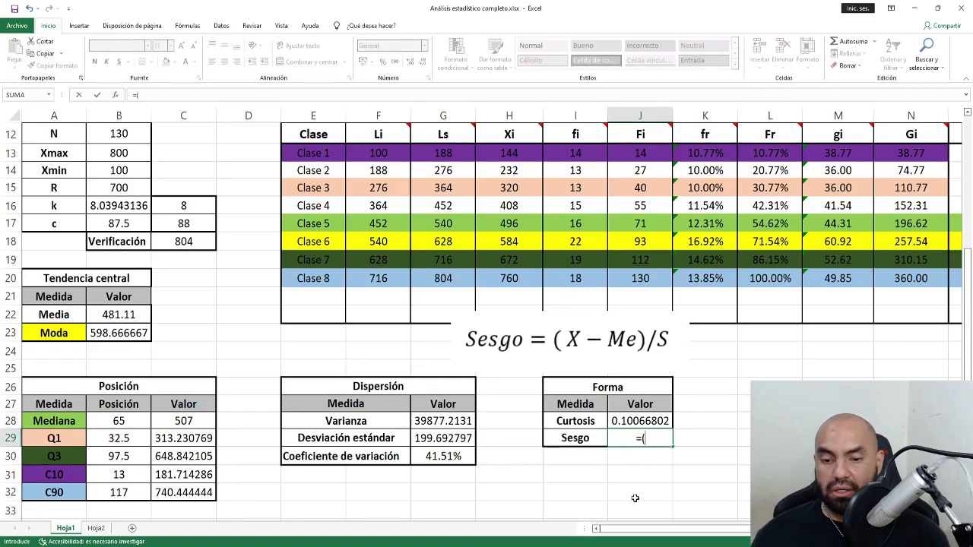
pyautogui.click(123, 314)
pyautogui.write('-')
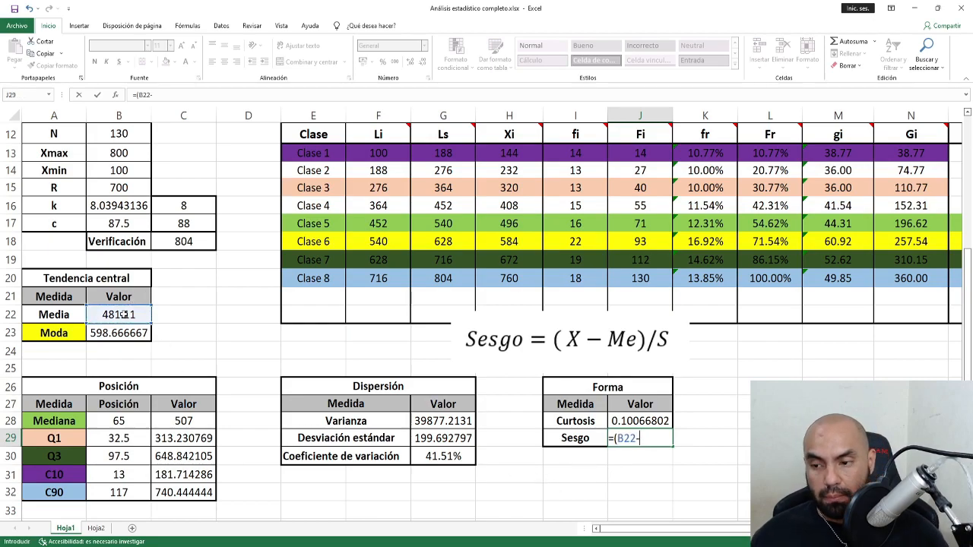
pyautogui.click(185, 421)
pyautogui.write(')')
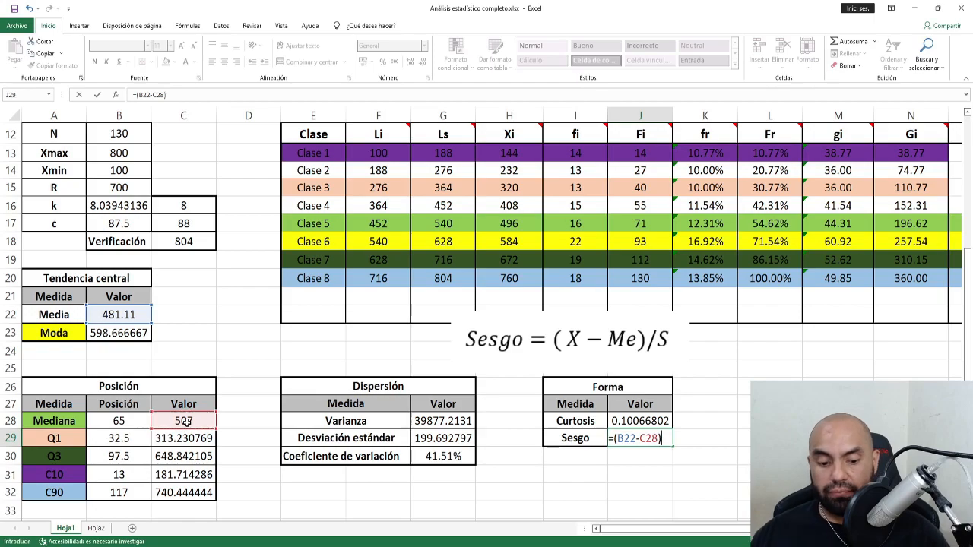
pyautogui.write('/')
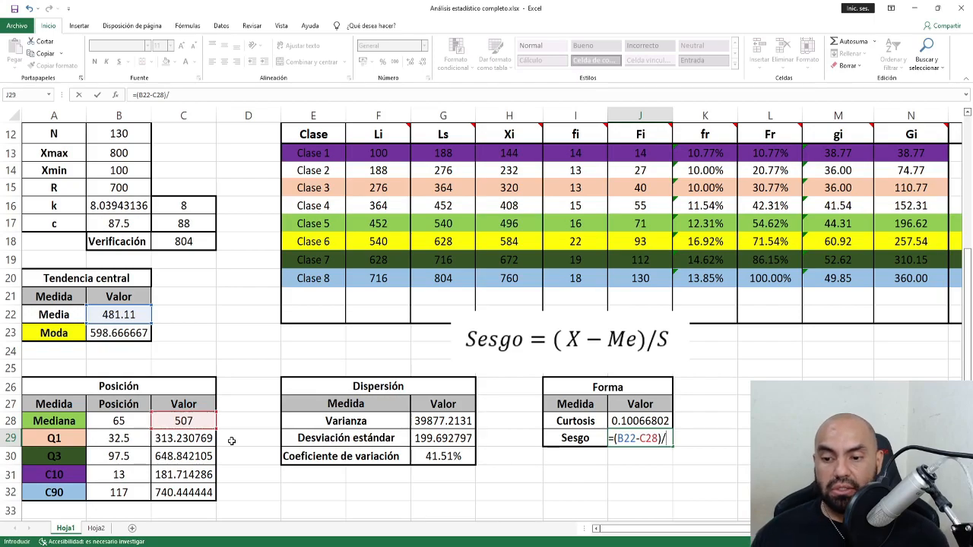
pyautogui.click(423, 439)
pyautogui.press('Return')
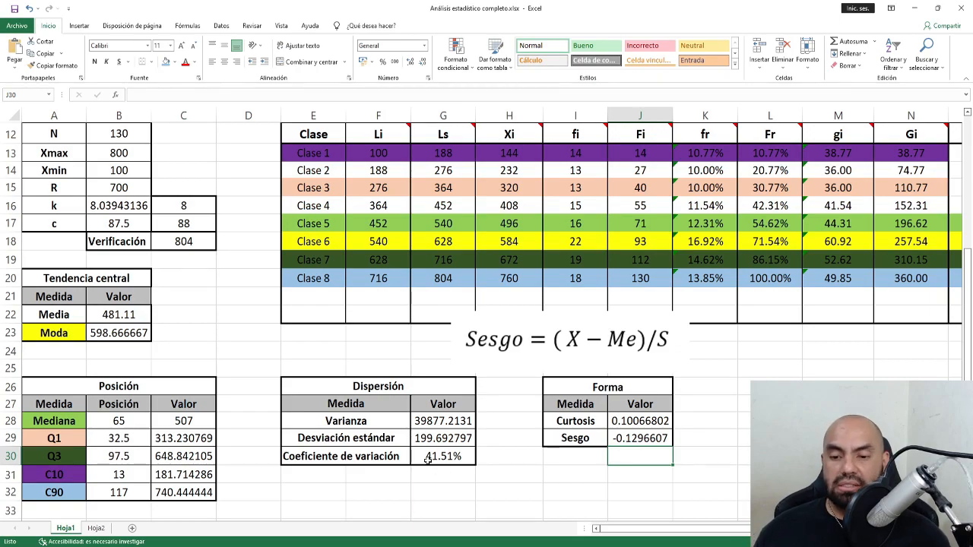
pyautogui.click(517, 352)
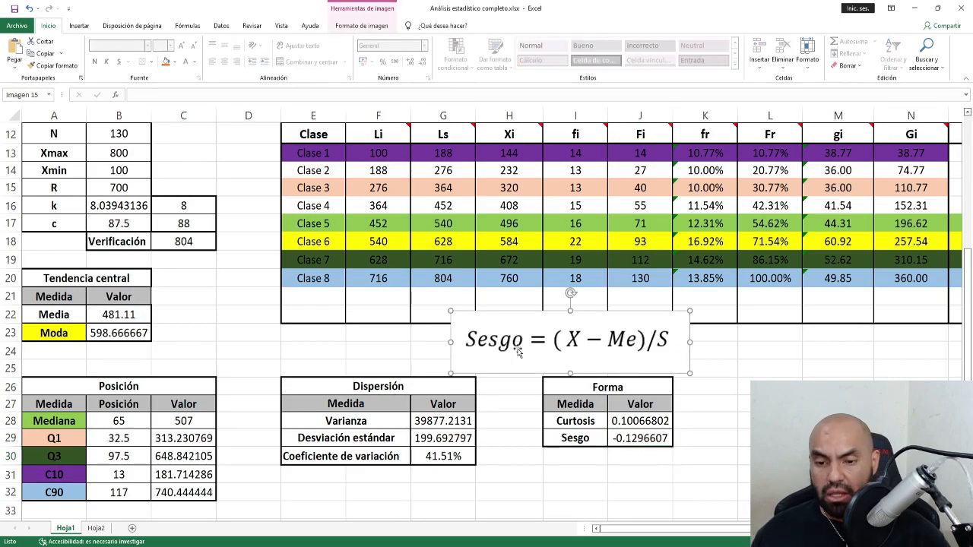
pyautogui.press('Delete')
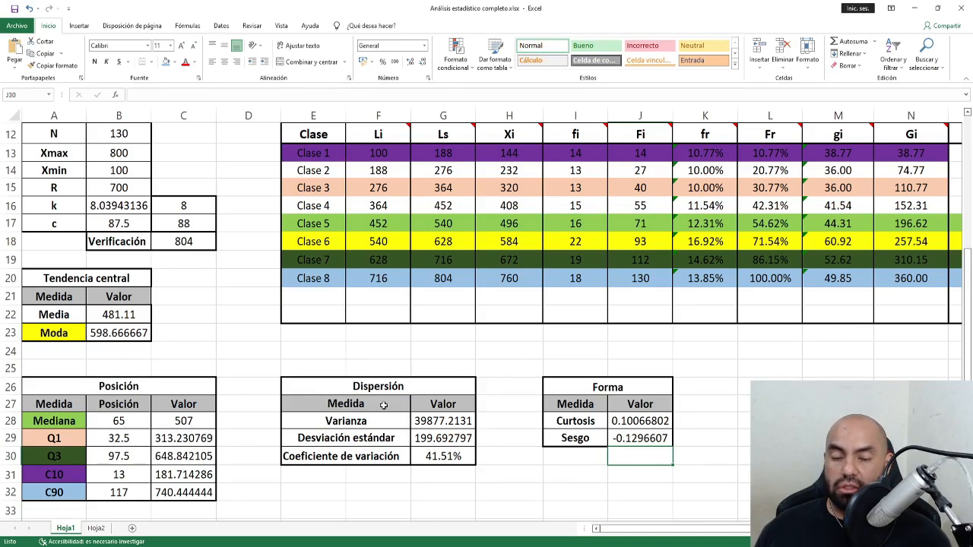
# Insert a clustered column chart of the fi frequencies for the eight classes.
pyautogui.scroll(3, 487, 322)
pyautogui.scroll(-2, 487, 322)
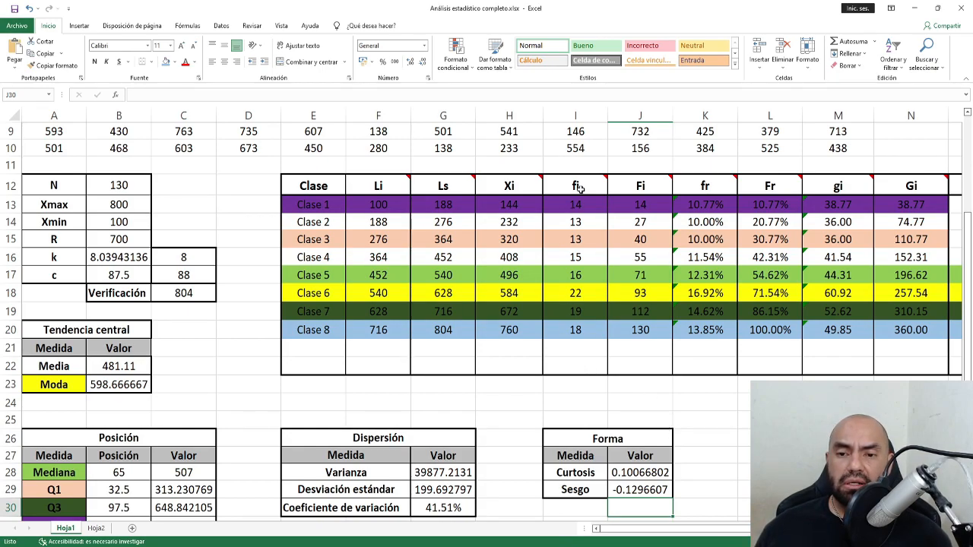
pyautogui.moveTo(579, 186)
pyautogui.moveTo(579, 186); pyautogui.dragTo(571, 332)
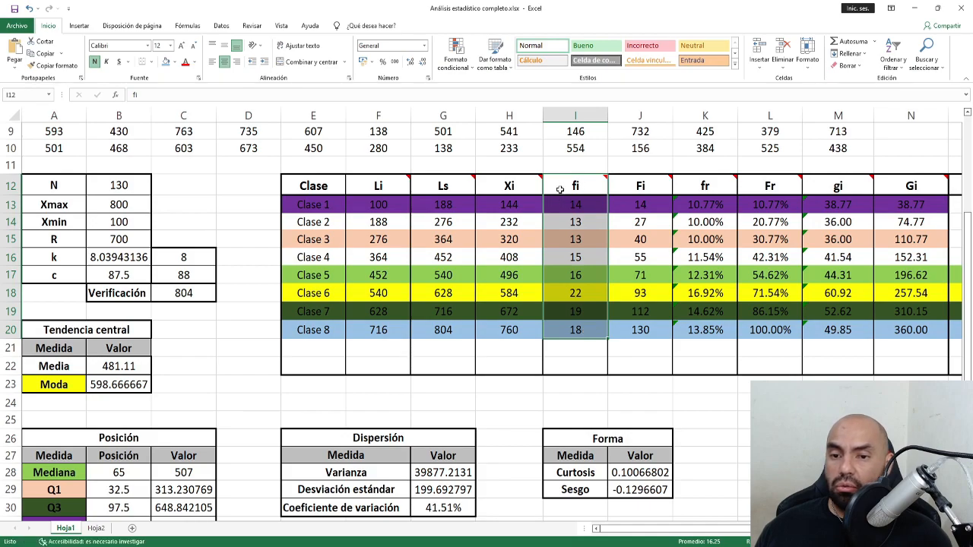
pyautogui.moveTo(568, 187)
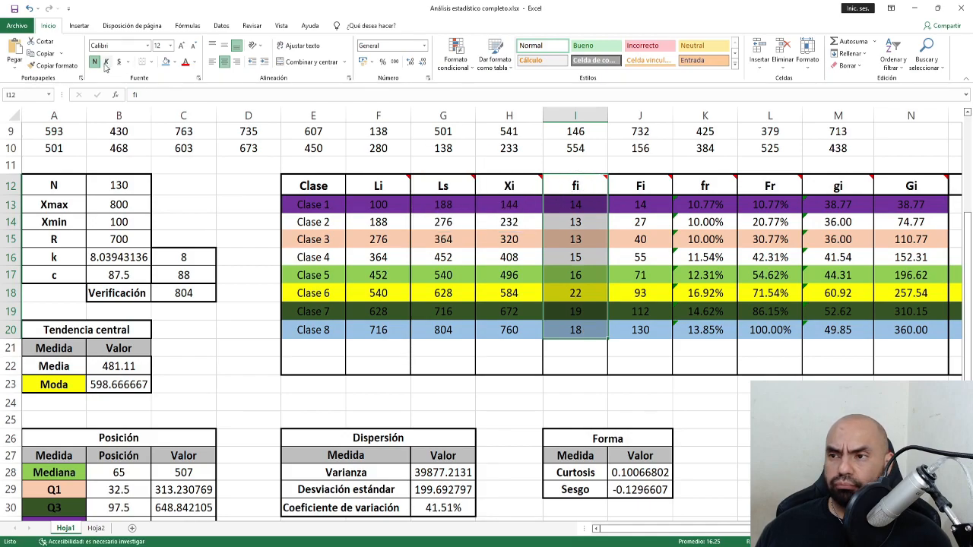
pyautogui.click(80, 28)
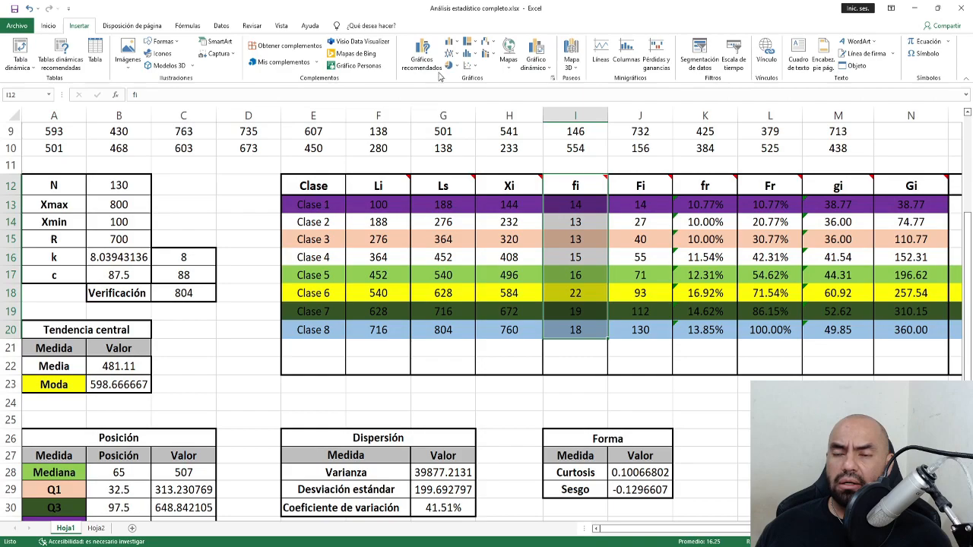
pyautogui.click(450, 44)
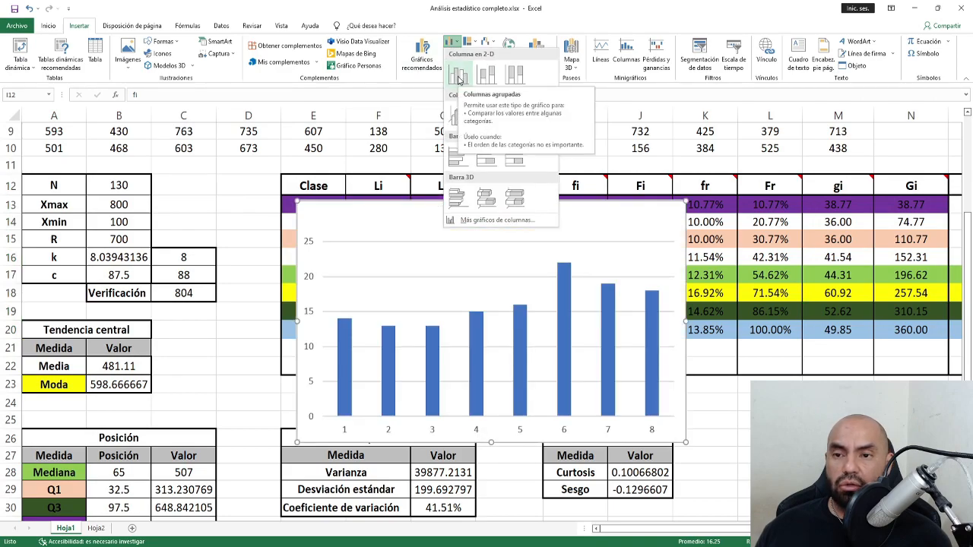
pyautogui.click(458, 76)
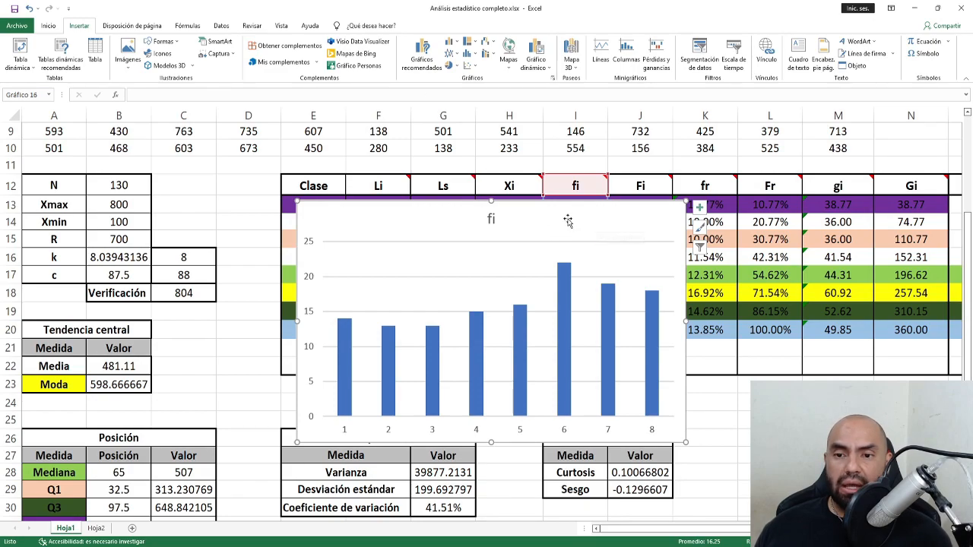
pyautogui.click(567, 220)
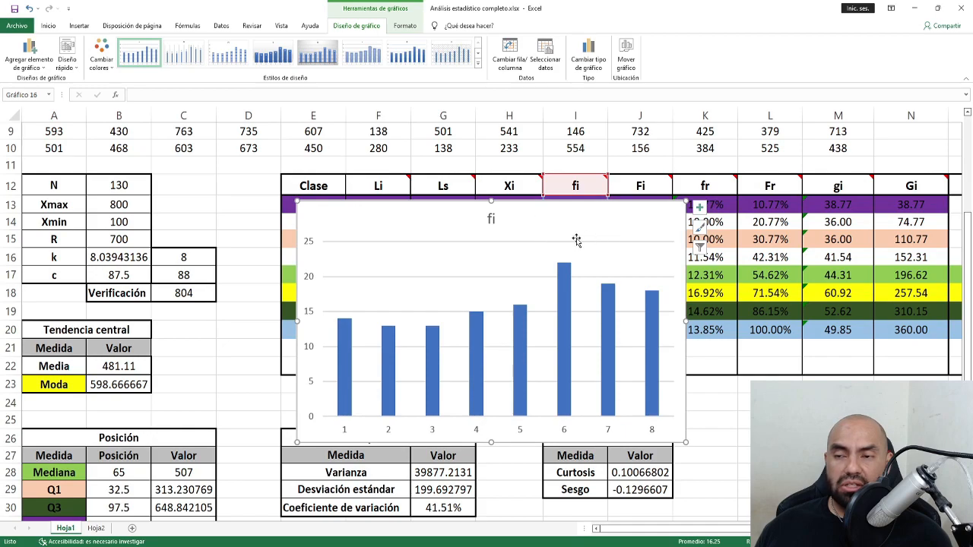
pyautogui.click(405, 26)
pyautogui.click(357, 28)
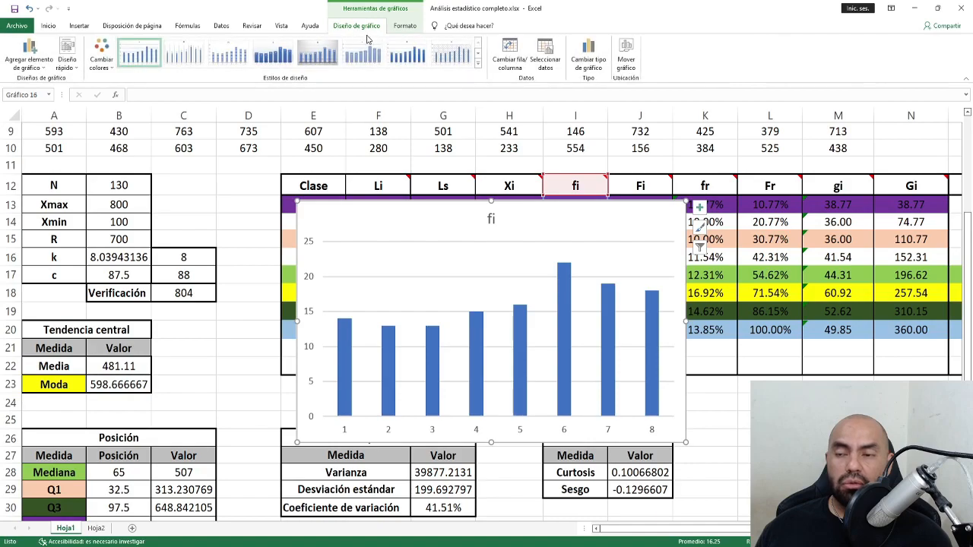
# Move the fi chart to a new sheet named Histograma.
pyautogui.click(626, 61)
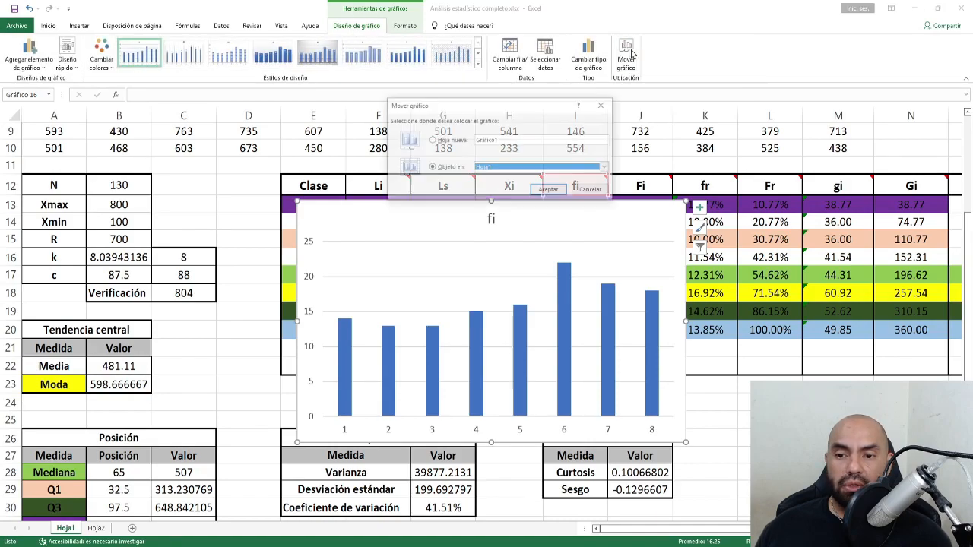
pyautogui.click(434, 141)
pyautogui.write('Histog')
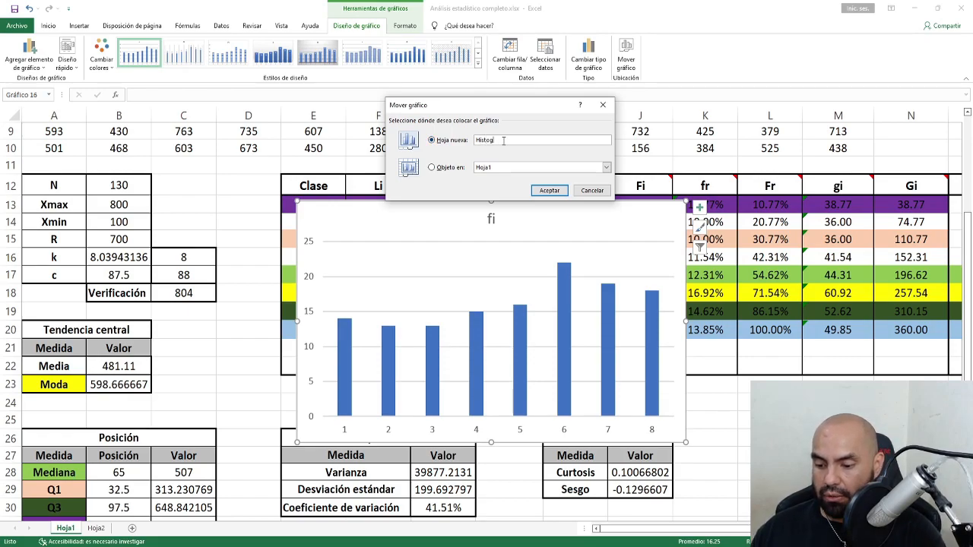
pyautogui.write('rama')
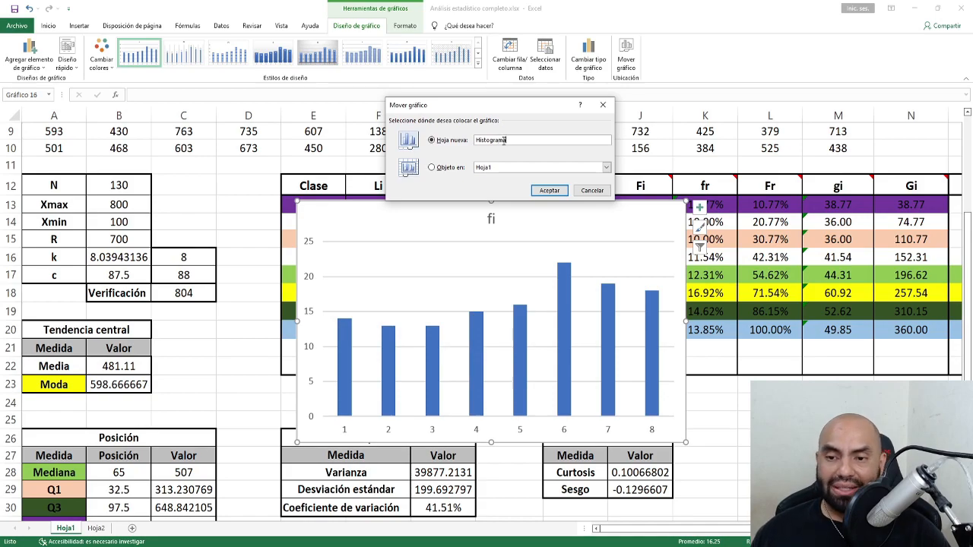
pyautogui.press('Return')
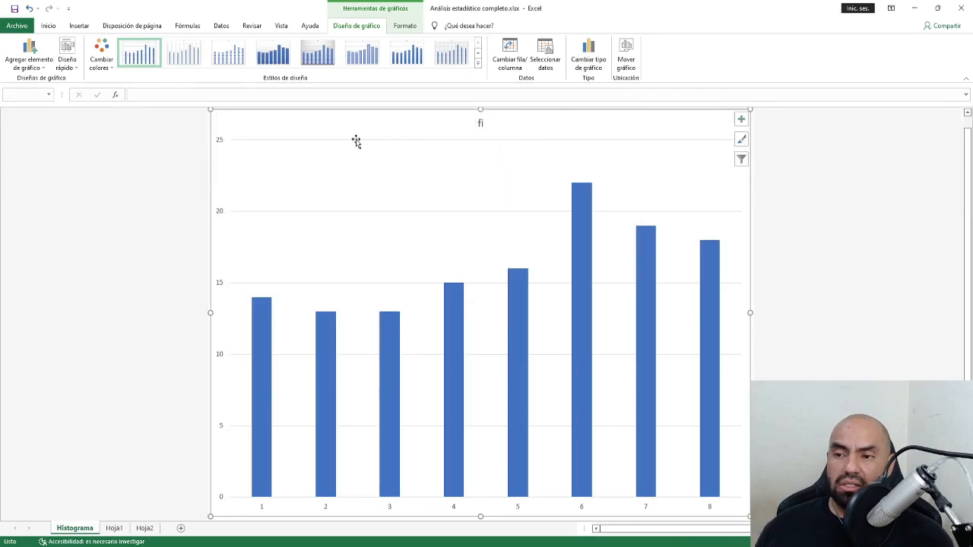
pyautogui.click(114, 527)
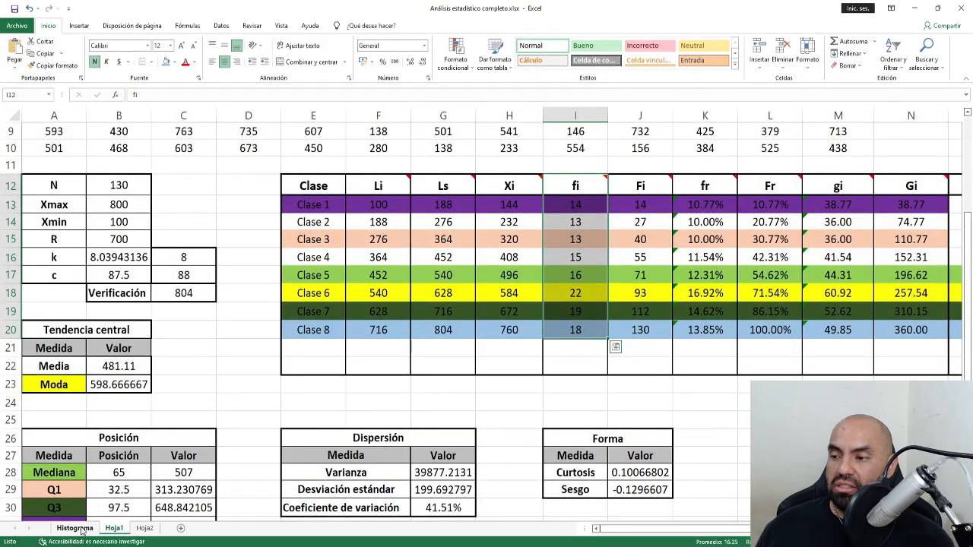
pyautogui.click(76, 528)
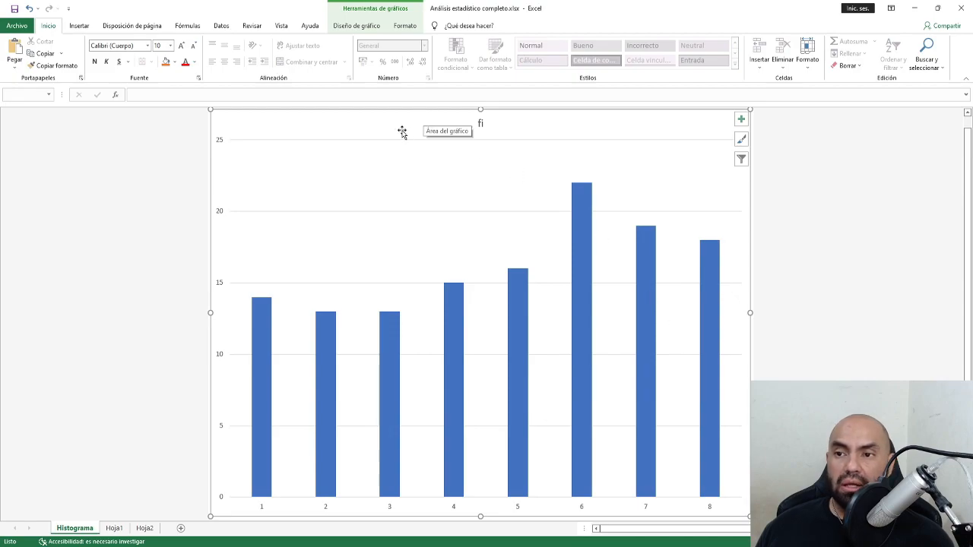
# Apply the dark gradient chart style with bar labels to the Histograma chart.
pyautogui.click(365, 31)
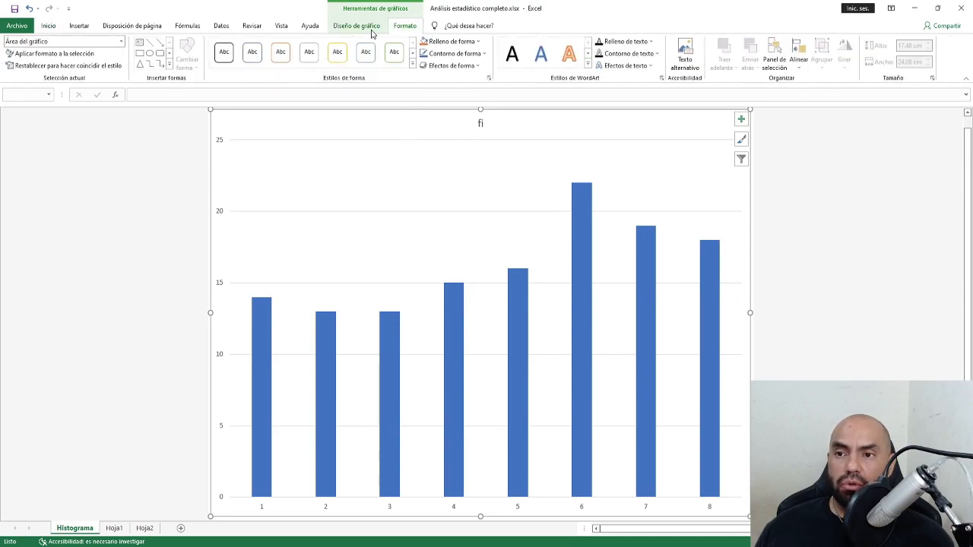
pyautogui.click(318, 55)
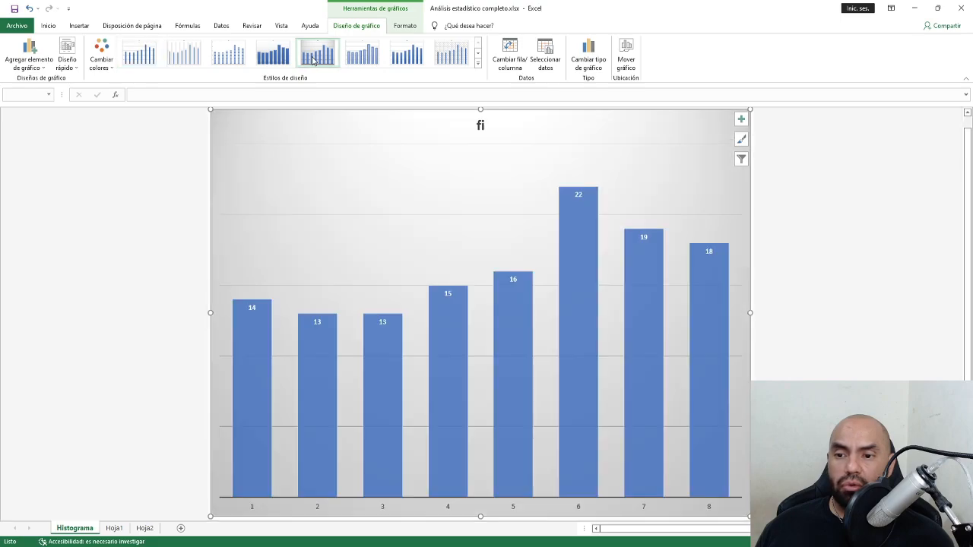
pyautogui.click(346, 66)
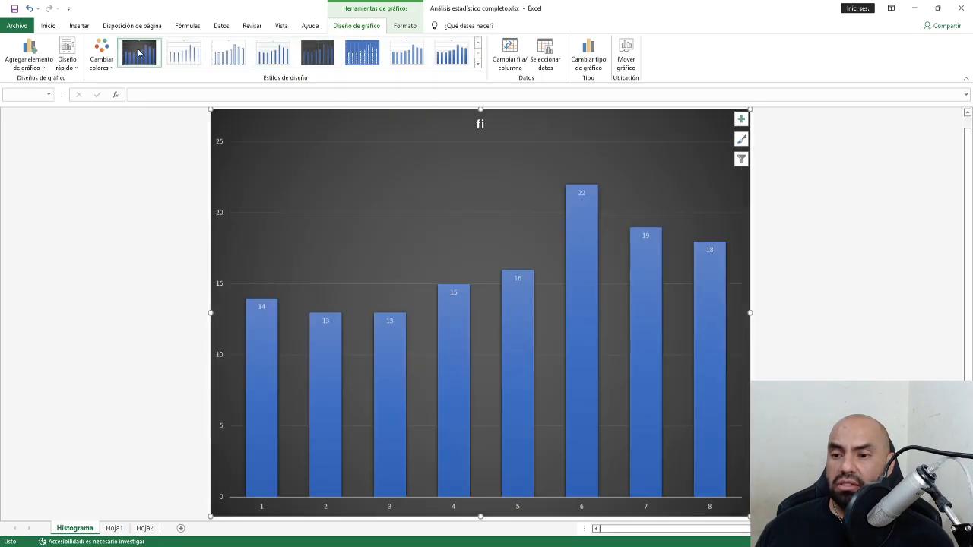
pyautogui.click(139, 52)
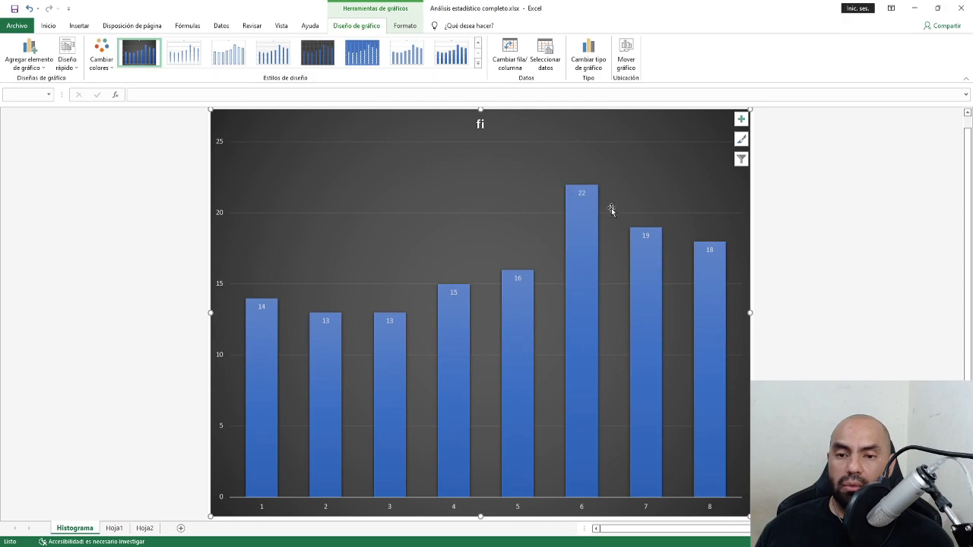
pyautogui.click(741, 119)
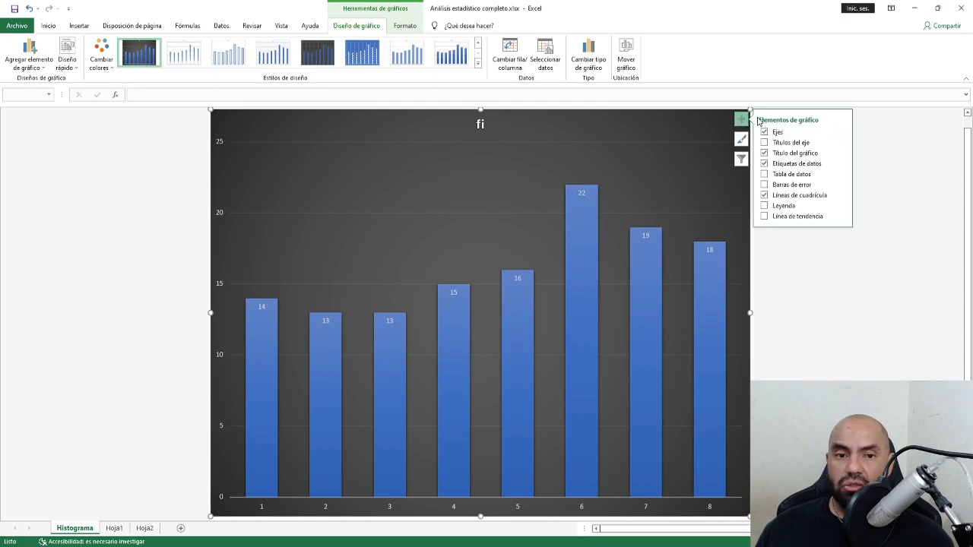
# Switch the bar data labels to callouts showing values such as 6 and 22.
pyautogui.click(764, 163)
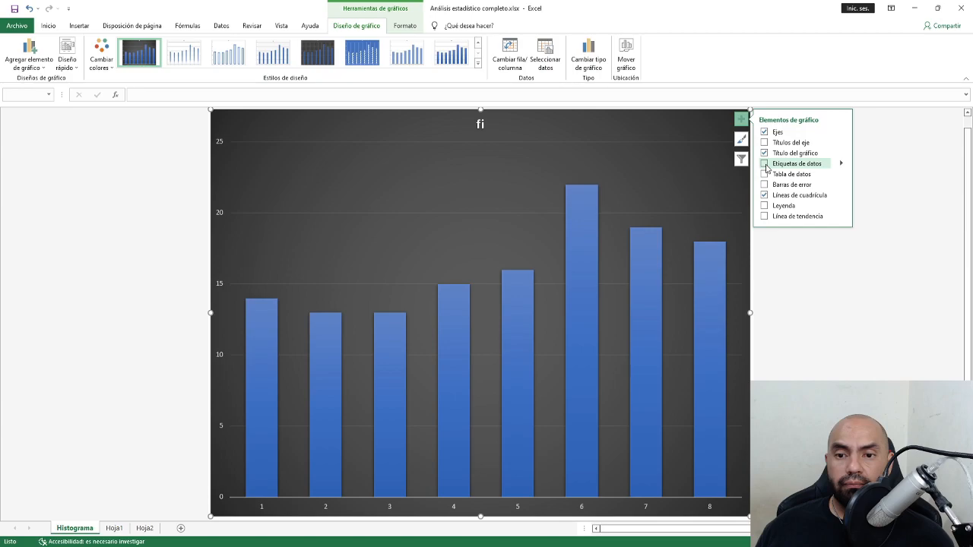
pyautogui.click(764, 164)
pyautogui.click(221, 170)
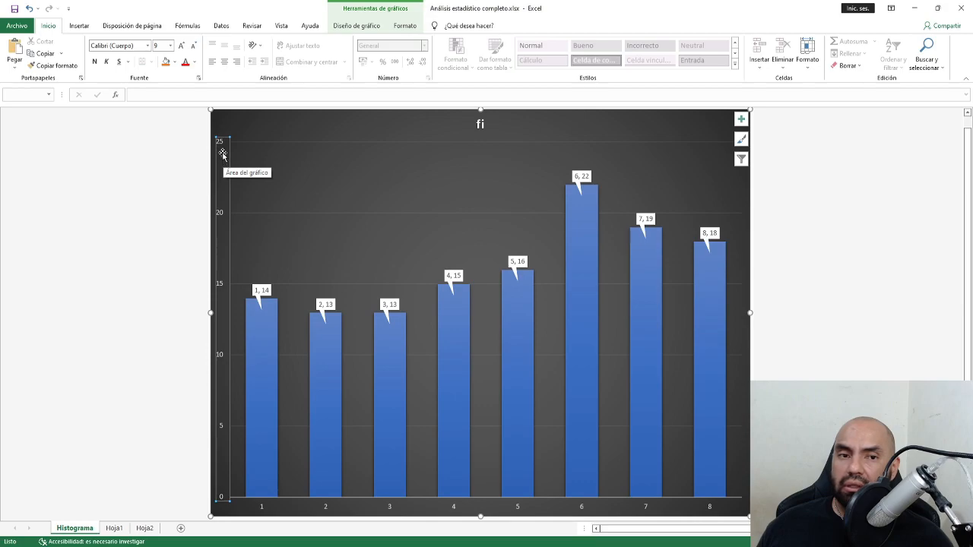
# Open the chart area formatting pane and select the 0–25 vertical value axis.
pyautogui.rightClick(224, 155)
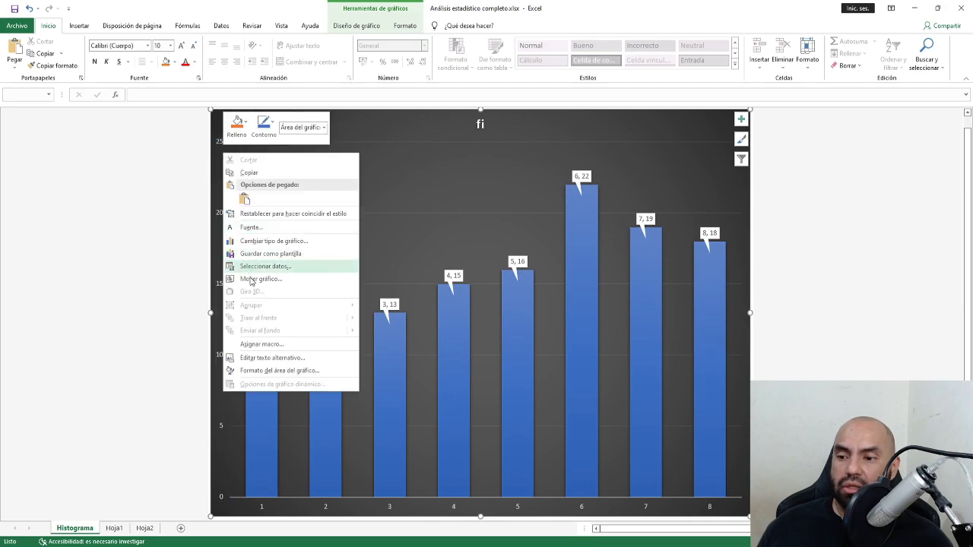
pyautogui.click(293, 371)
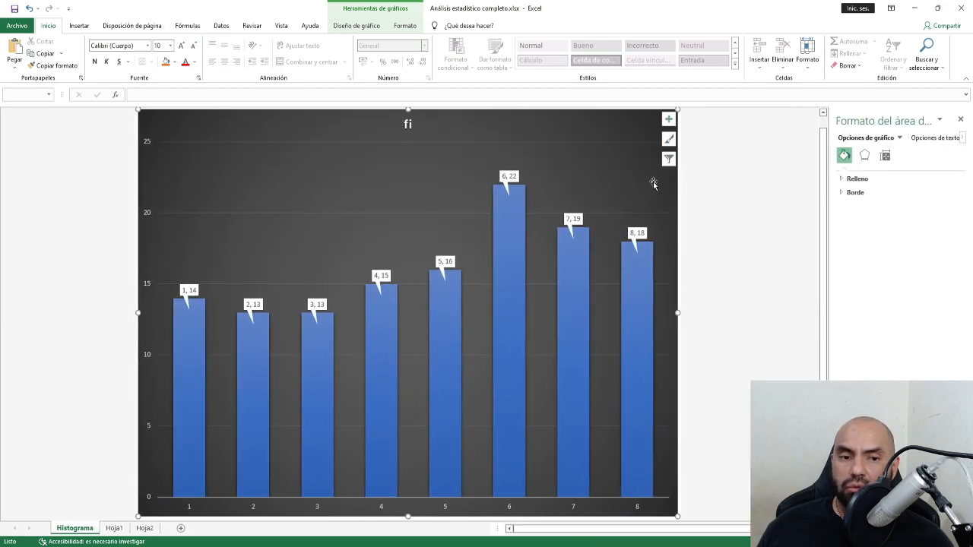
pyautogui.click(147, 150)
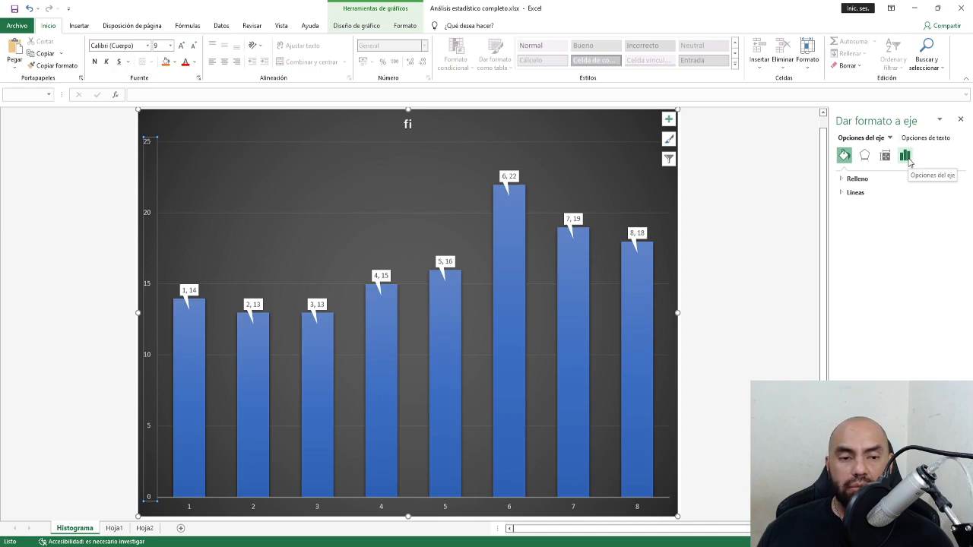
# Open the histogram vertical axis bounds and units settings.
pyautogui.click(905, 157)
pyautogui.click(842, 180)
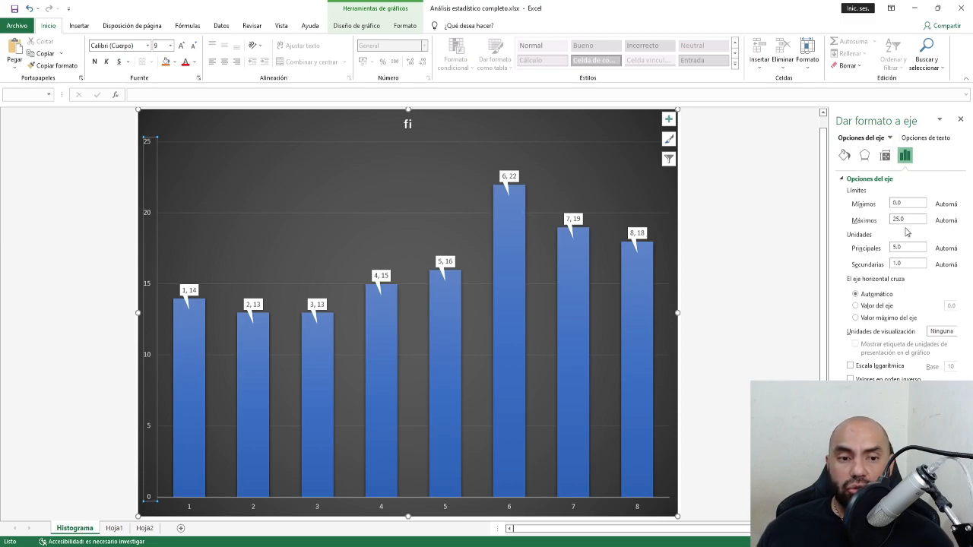
pyautogui.click(909, 220)
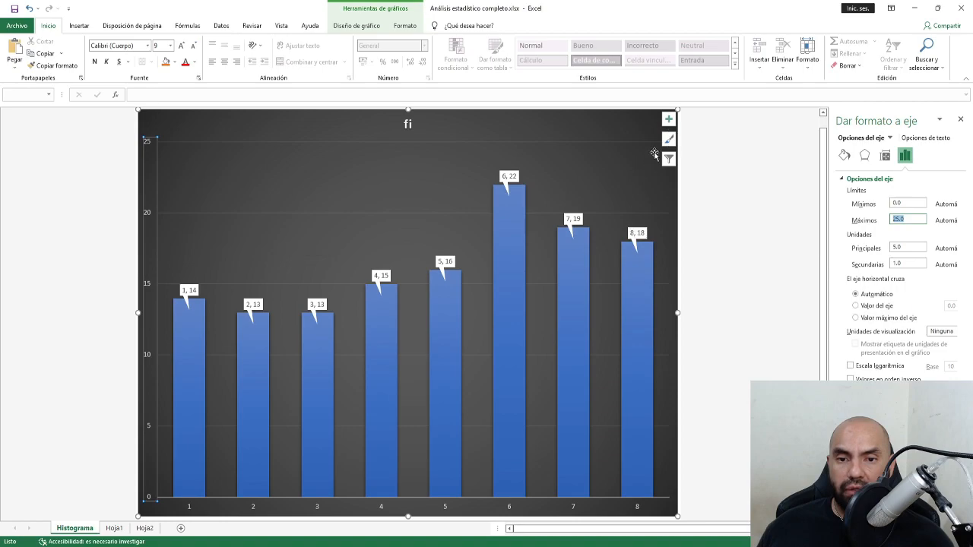
# Toggle the bar data labels so each bar's value shows above it.
pyautogui.click(669, 121)
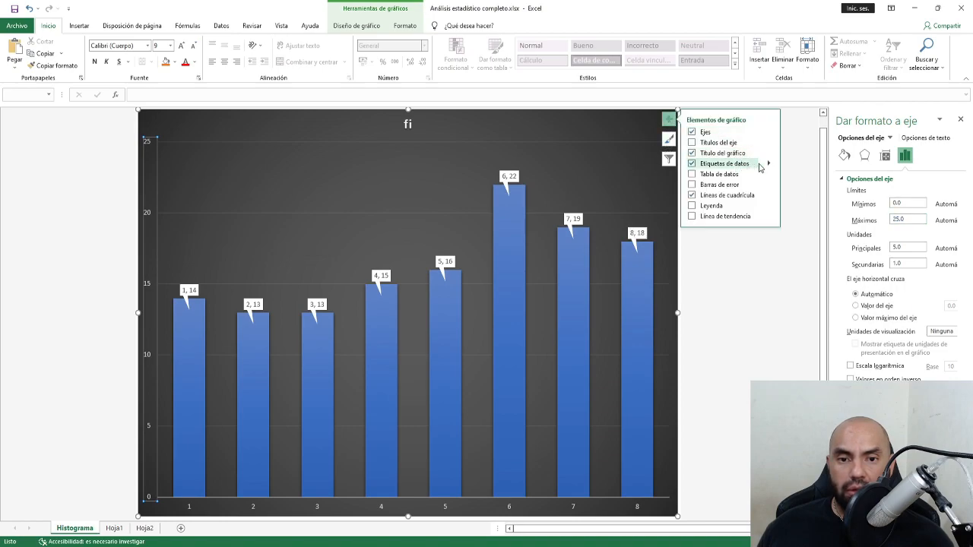
pyautogui.click(768, 165)
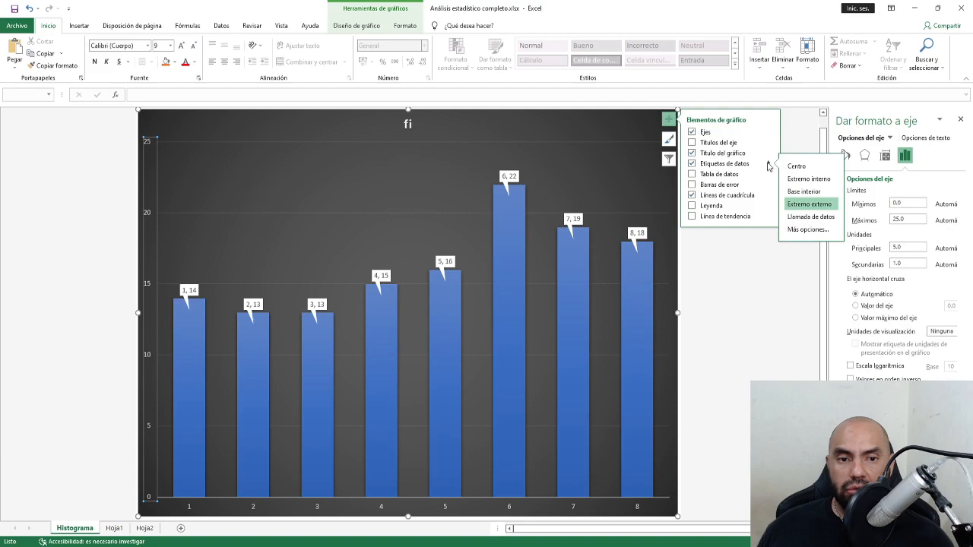
pyautogui.click(806, 181)
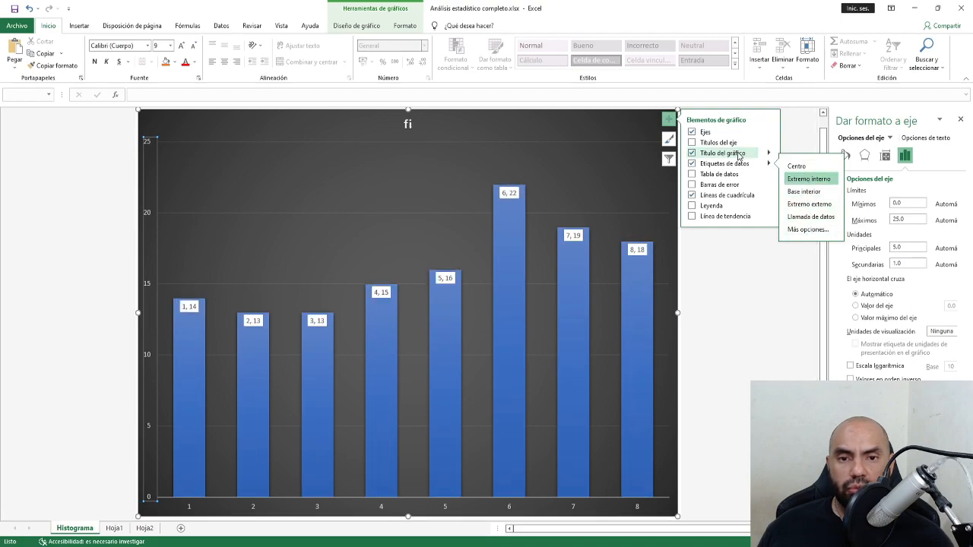
pyautogui.click(692, 163)
pyautogui.click(692, 163)
pyautogui.click(691, 164)
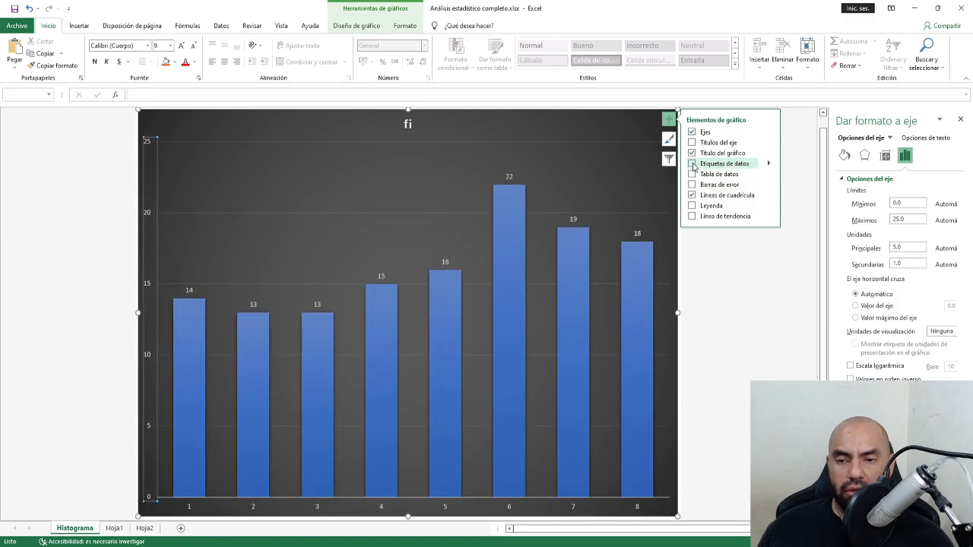
pyautogui.click(691, 163)
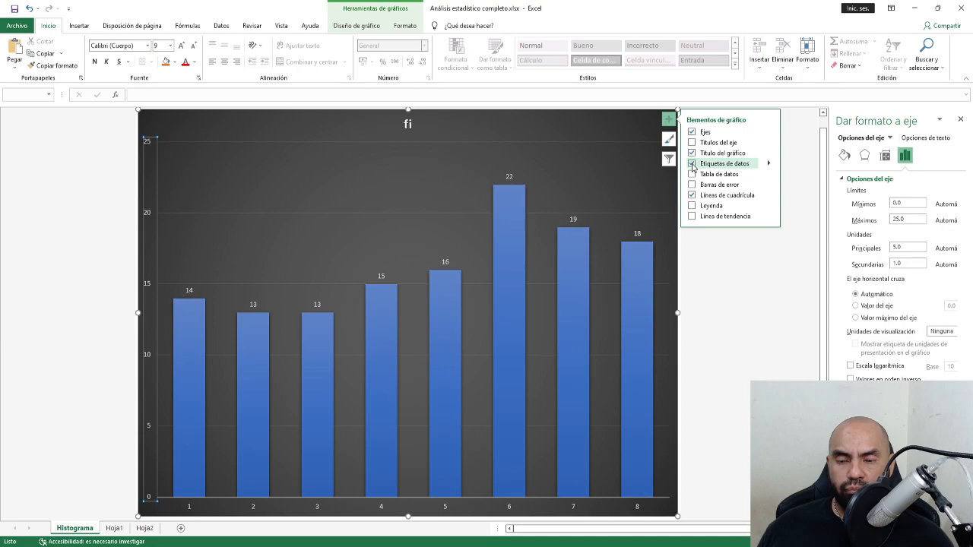
pyautogui.click(671, 121)
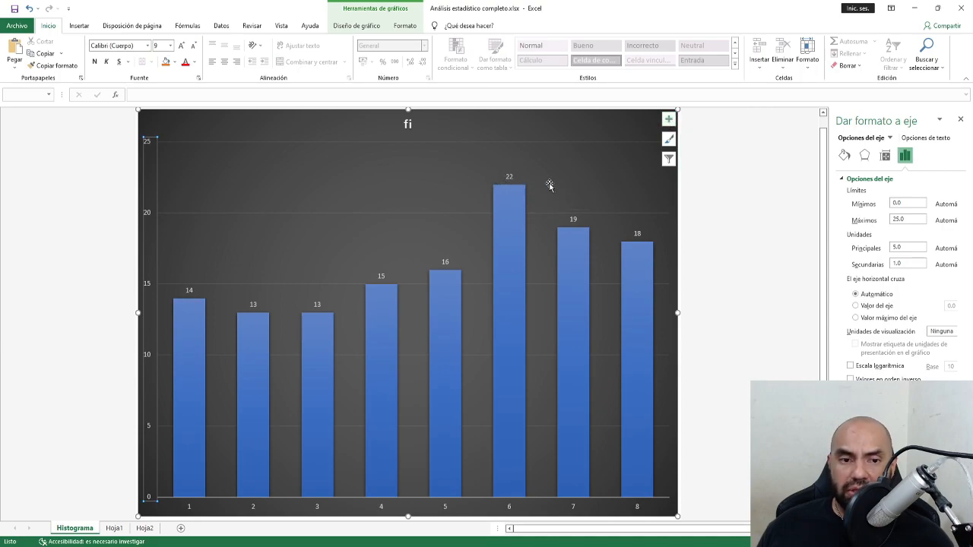
# Set the vertical axis maximum to 22 and the major unit to 2.
pyautogui.doubleClick(913, 220)
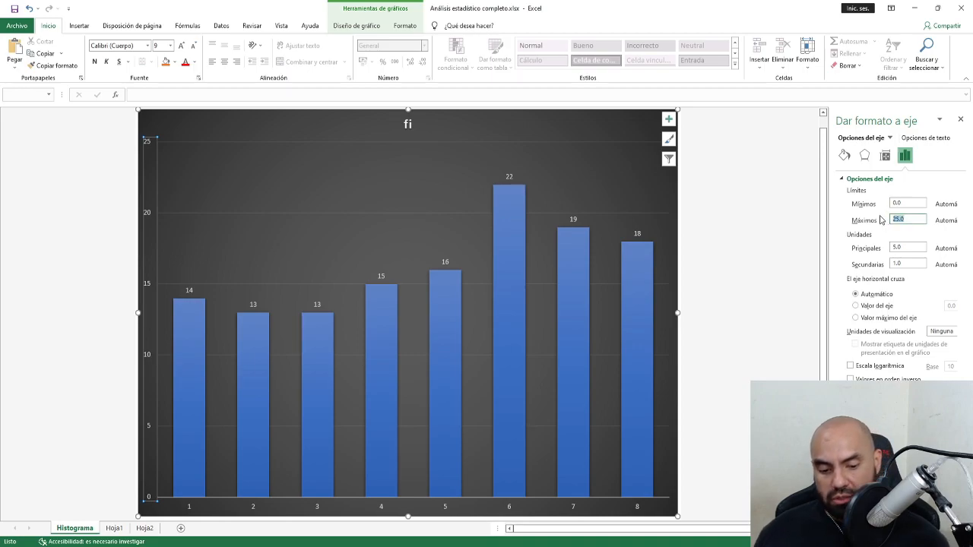
pyautogui.write('22')
pyautogui.press('Return')
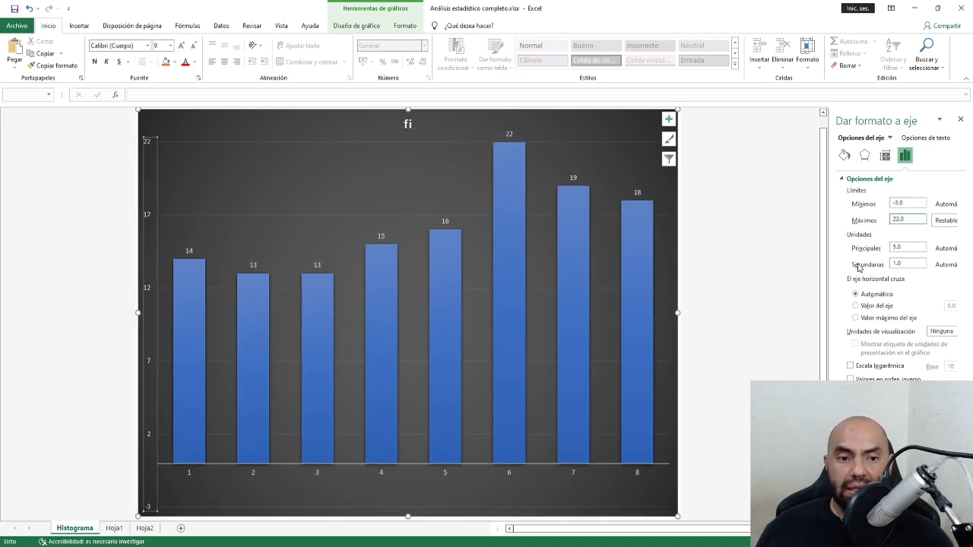
pyautogui.moveTo(906, 250); pyautogui.dragTo(885, 252)
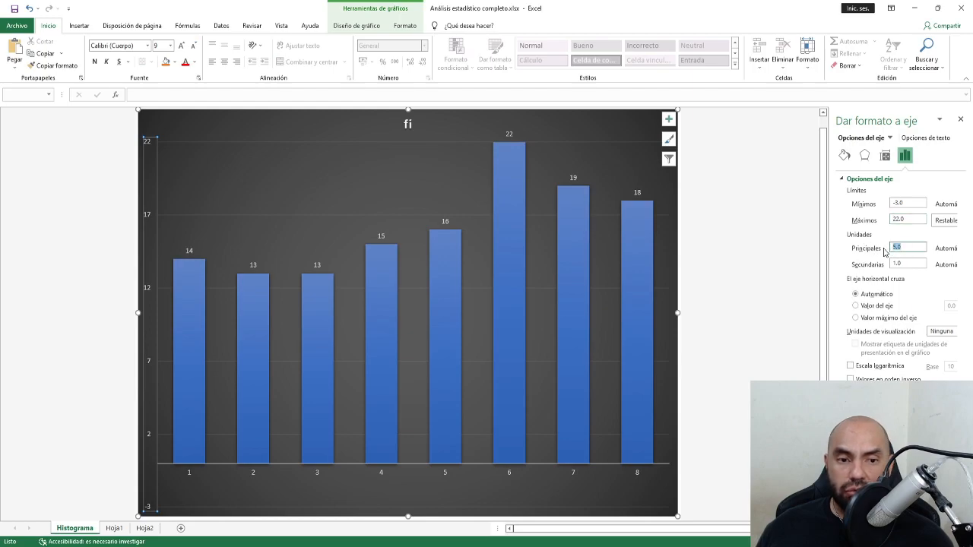
pyautogui.write('2')
pyautogui.press('Return')
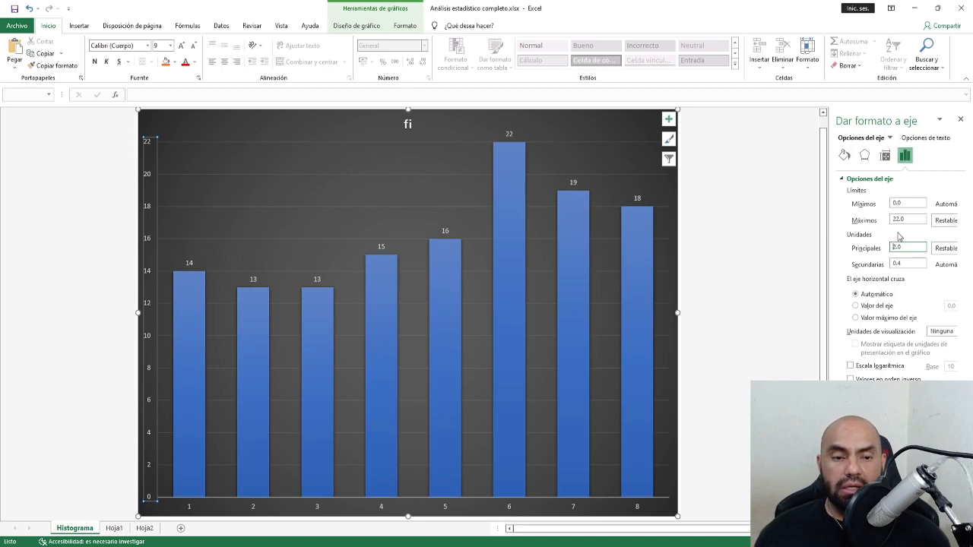
pyautogui.moveTo(390, 262)
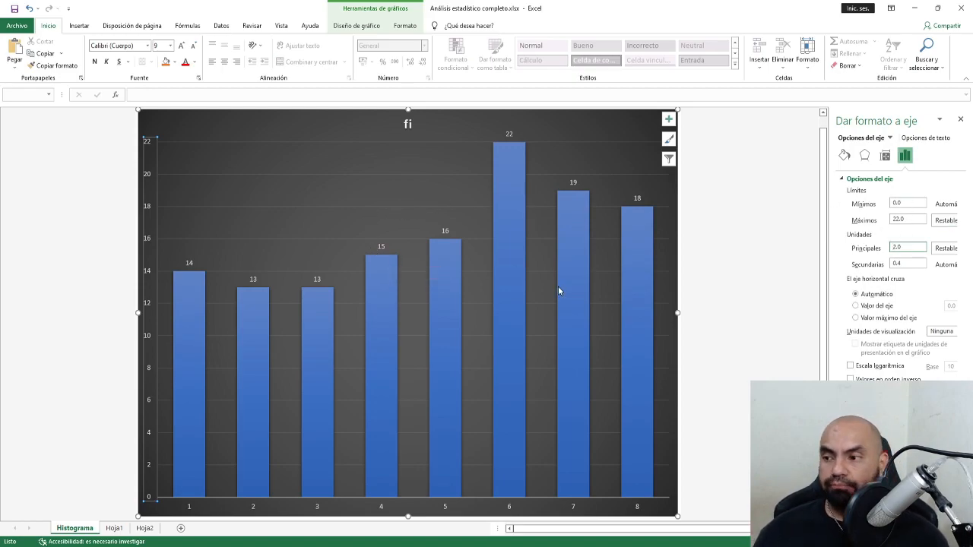
pyautogui.moveTo(564, 295)
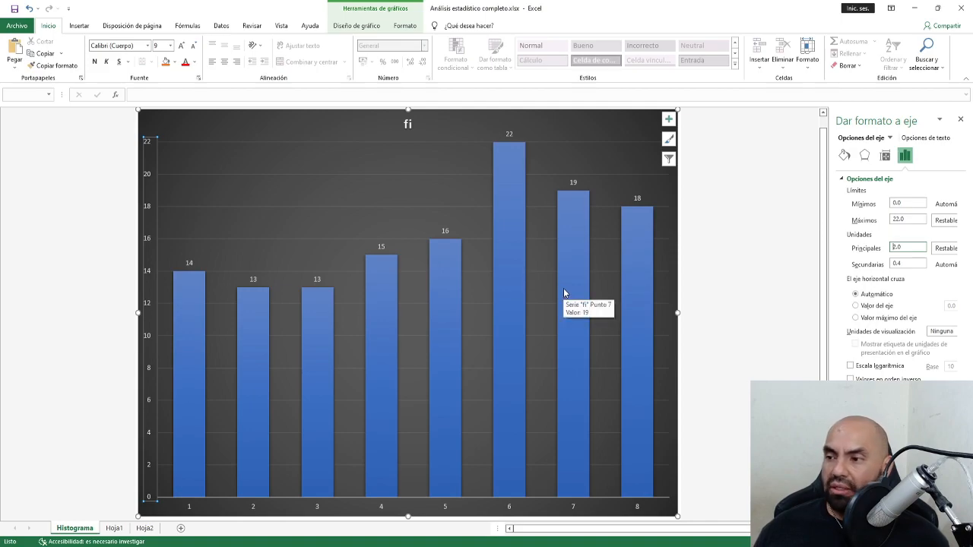
pyautogui.click(714, 275)
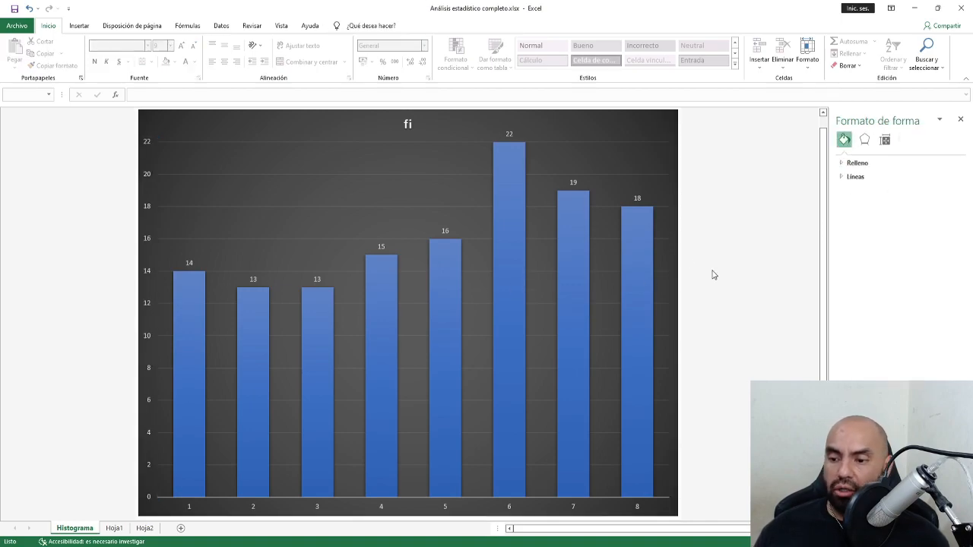
pyautogui.click(113, 528)
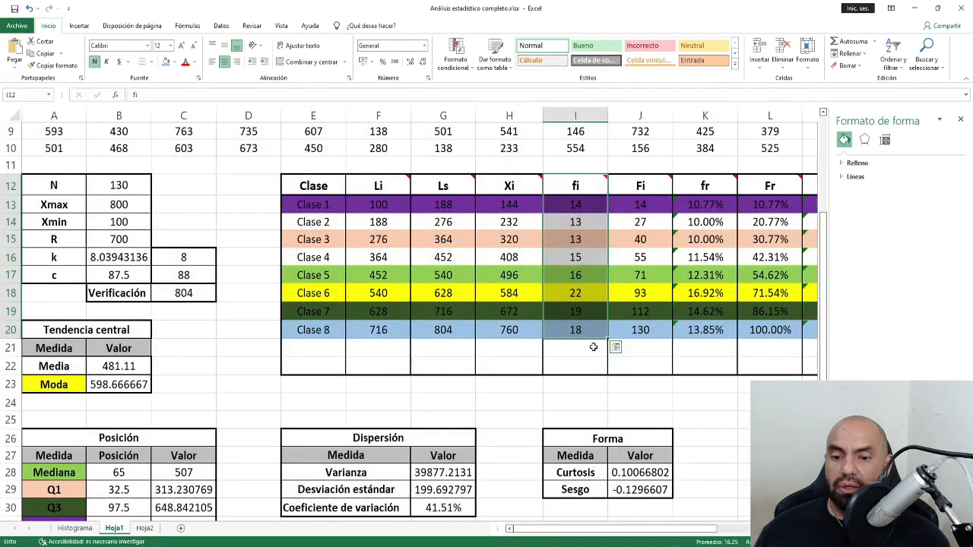
pyautogui.click(570, 388)
pyautogui.moveTo(572, 187)
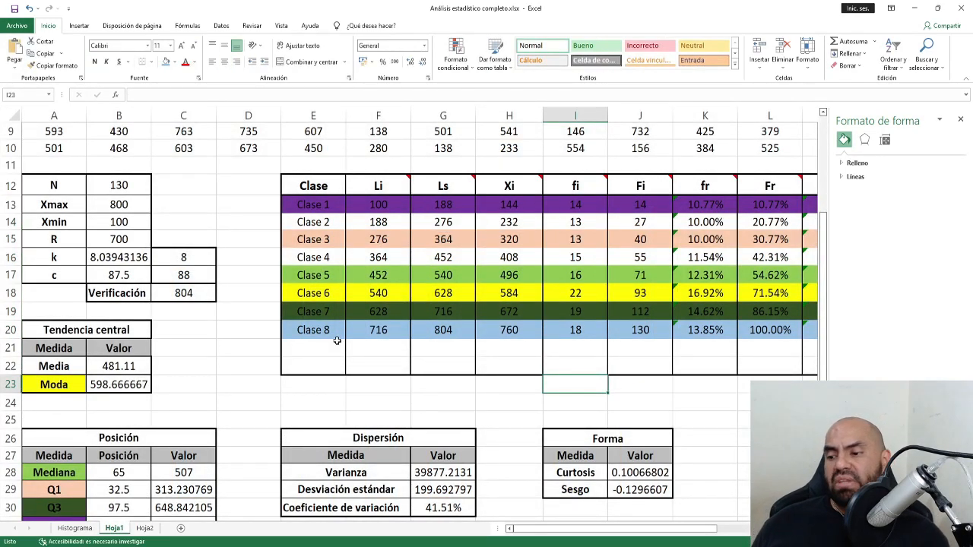
pyautogui.click(75, 528)
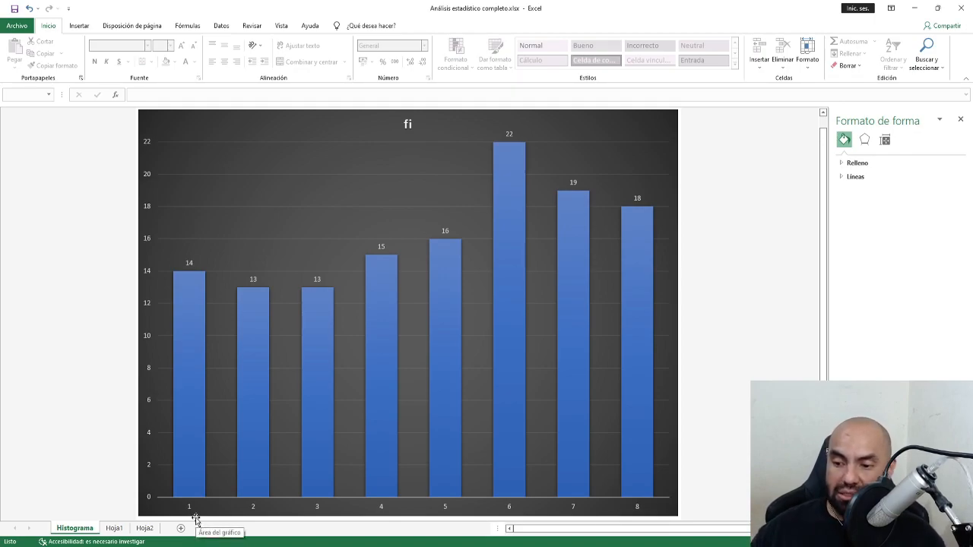
# On Hoja1, insert a trial clustered column chart of the Clase labels and fi values.
pyautogui.click(114, 528)
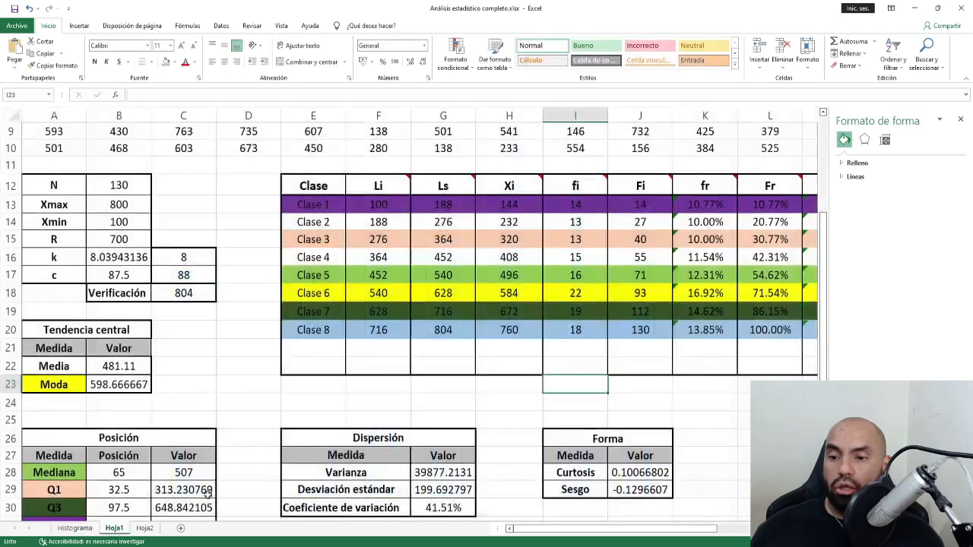
pyautogui.moveTo(315, 186); pyautogui.dragTo(312, 327)
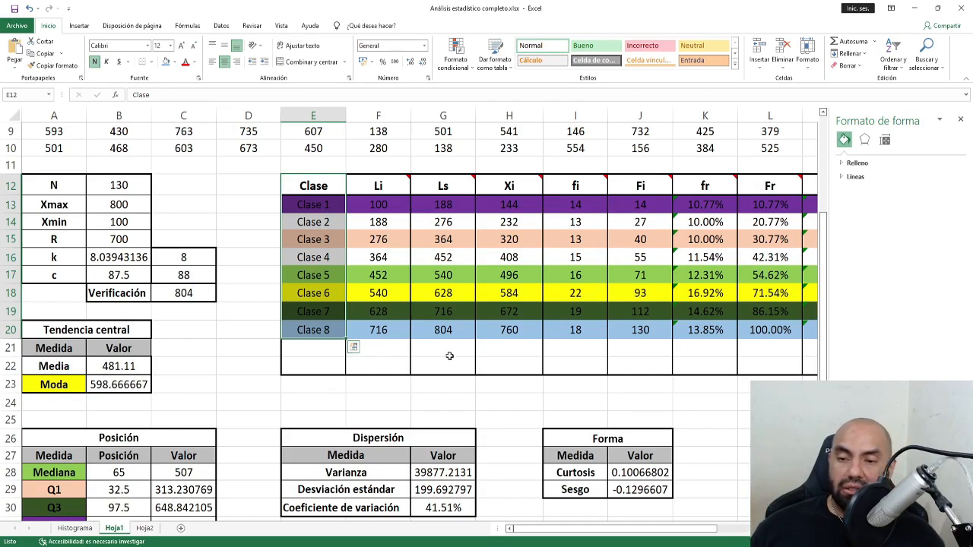
pyautogui.moveTo(575, 186); pyautogui.dragTo(581, 328)
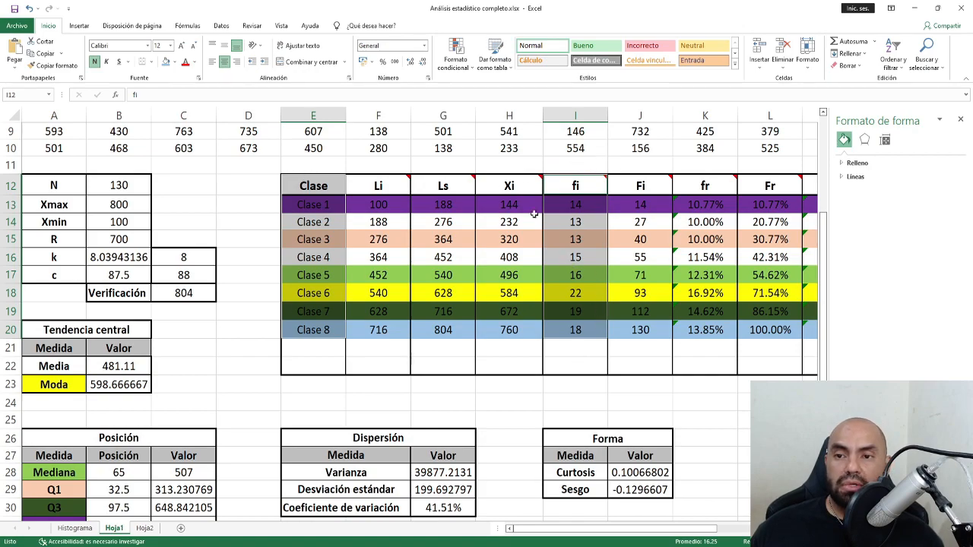
pyautogui.click(79, 25)
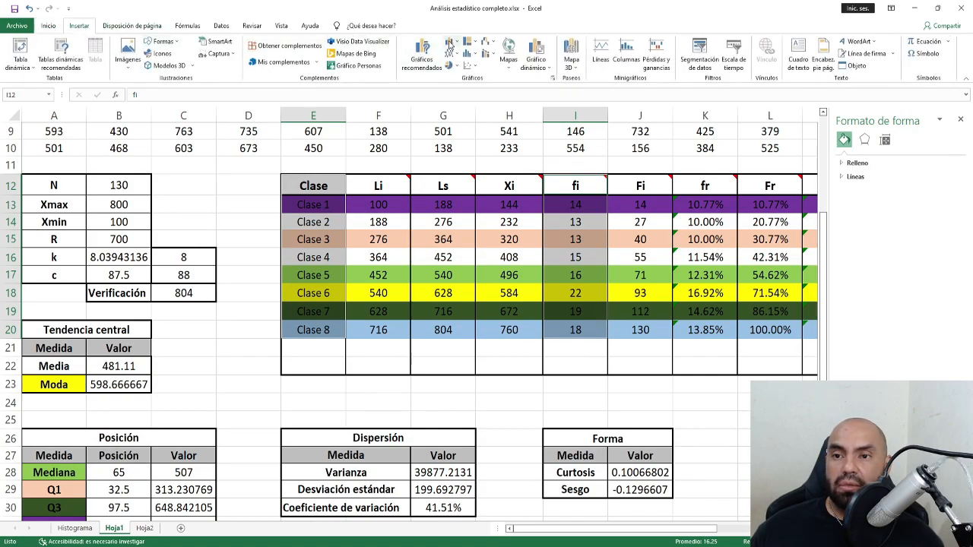
pyautogui.click(449, 44)
pyautogui.click(458, 104)
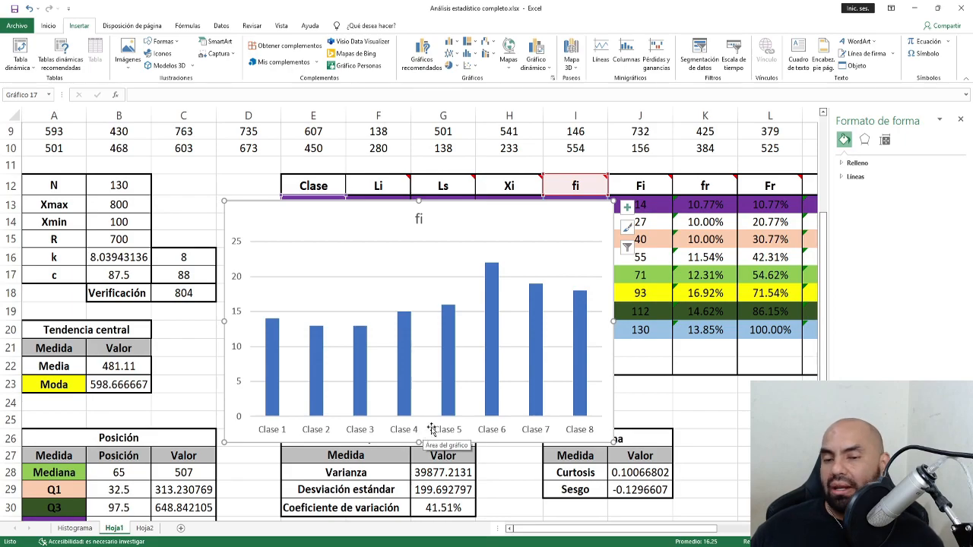
# Delete the trial column chart and select the fi header cell.
pyautogui.click(482, 219)
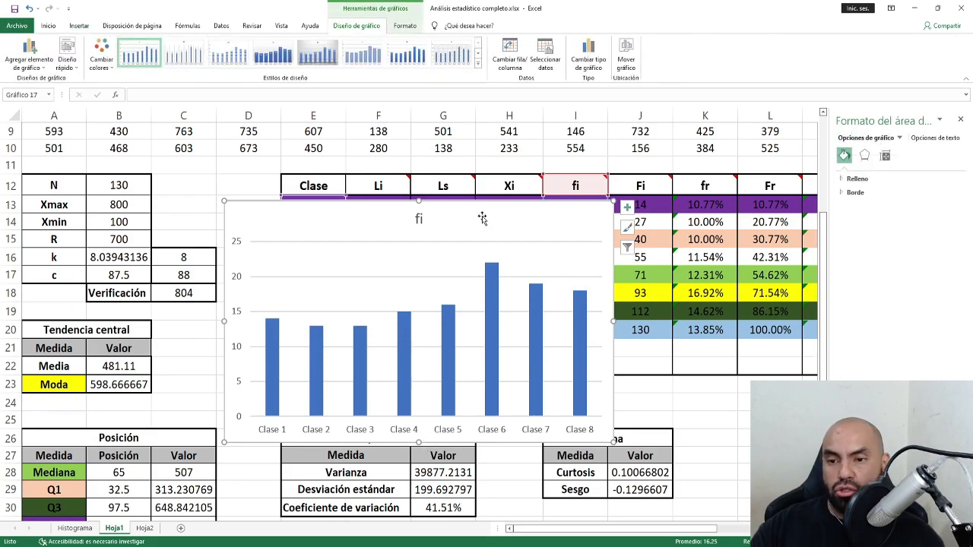
pyautogui.press('Delete')
pyautogui.click(482, 218)
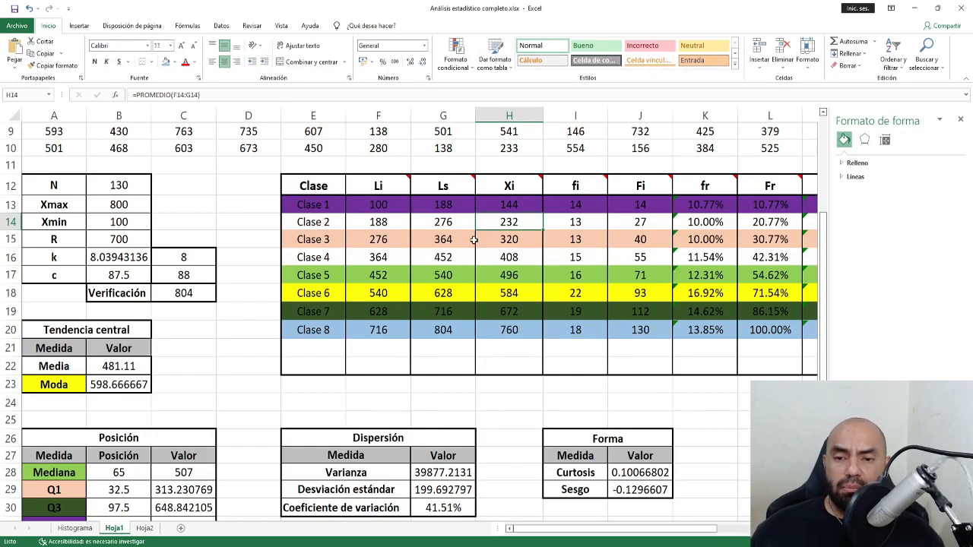
pyautogui.click(582, 188)
# Insert a 2D area chart from the fi header and values I12:I20.
pyautogui.moveTo(582, 187); pyautogui.dragTo(555, 329)
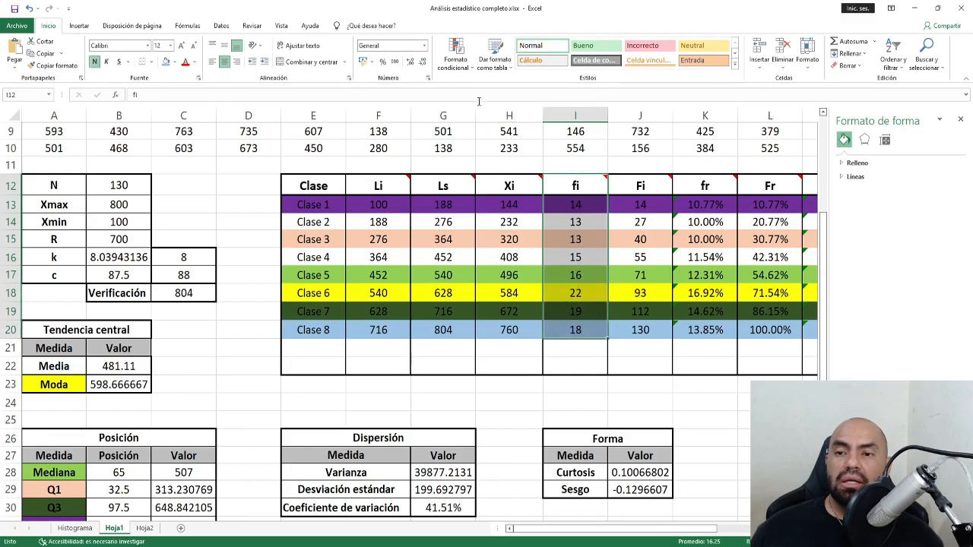
pyautogui.click(79, 26)
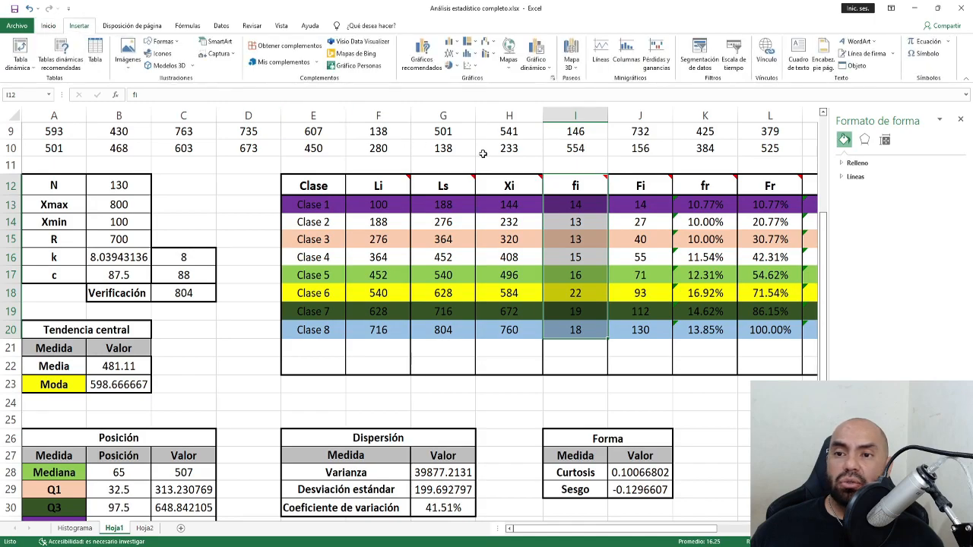
pyautogui.click(449, 55)
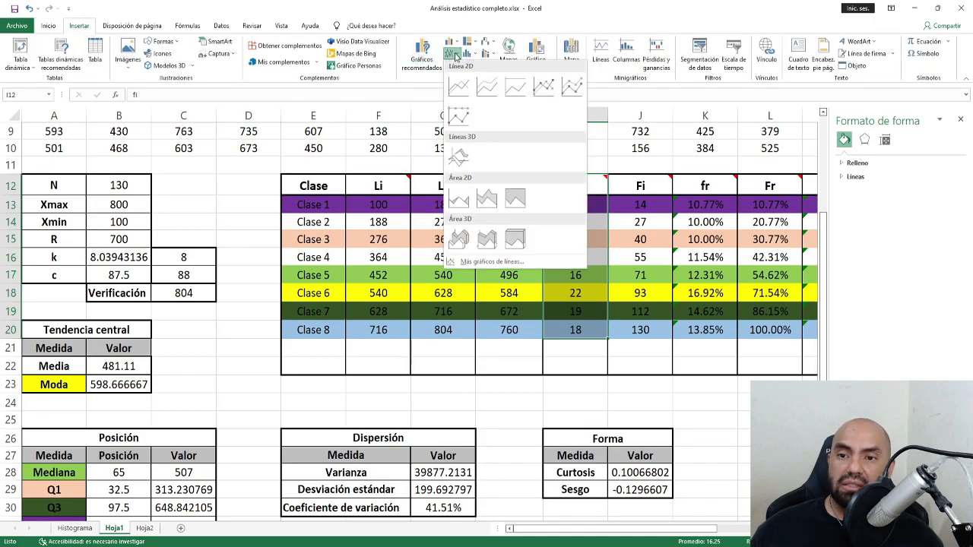
pyautogui.click(459, 199)
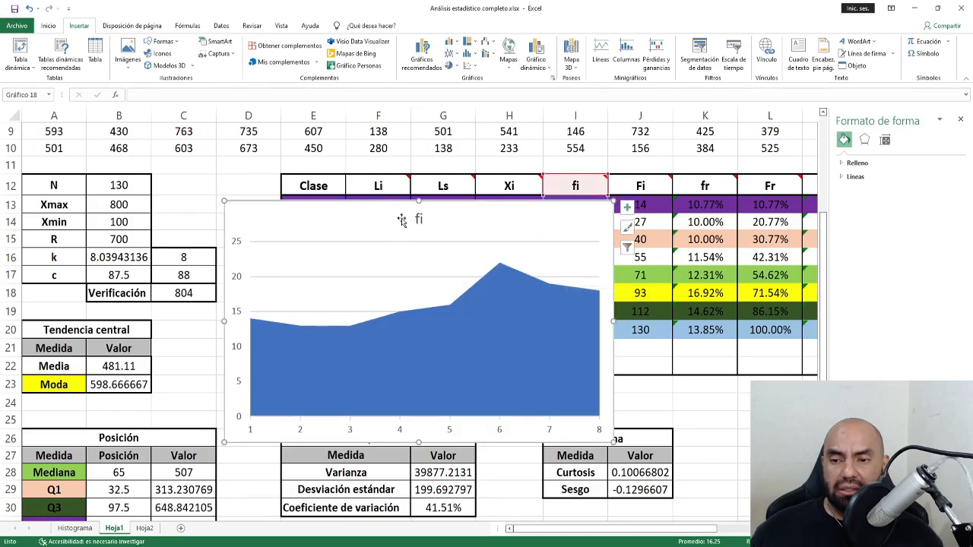
pyautogui.rightClick(492, 227)
pyautogui.click(473, 219)
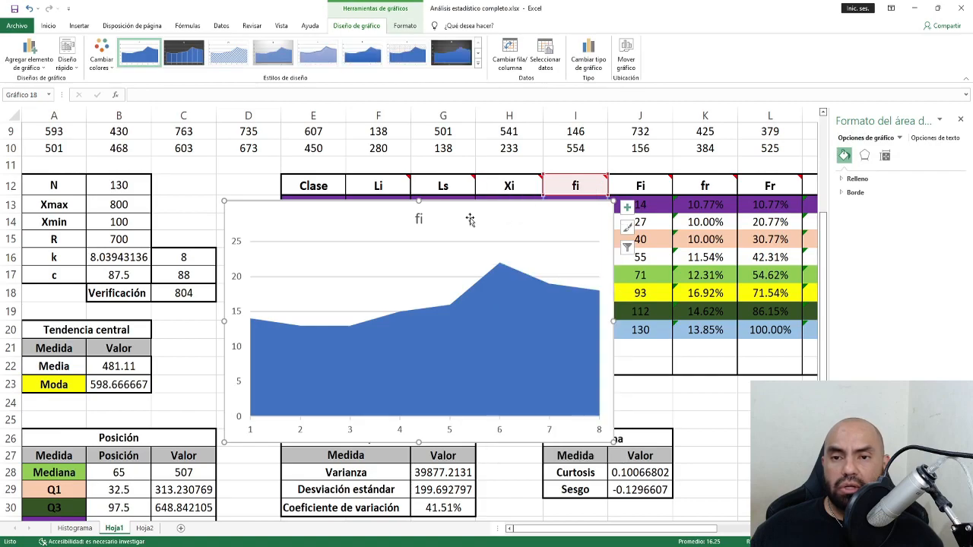
# Move the fi area chart to a new sheet named 'Polígono'.
pyautogui.click(624, 57)
pyautogui.click(446, 142)
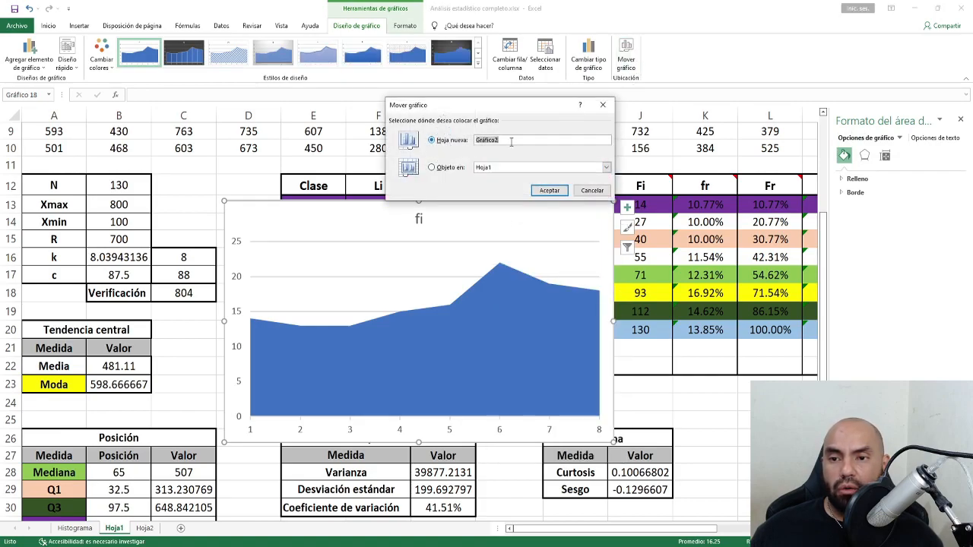
pyautogui.write('P')
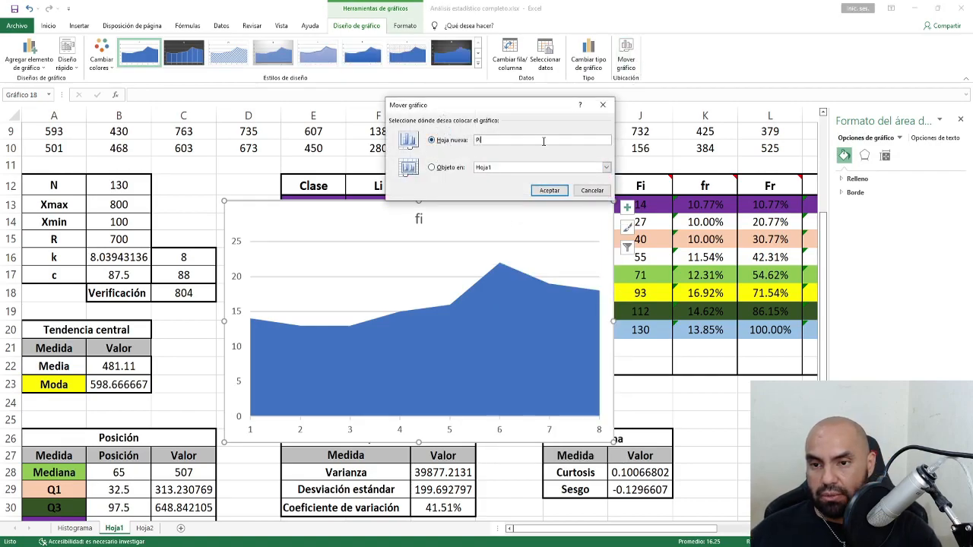
pyautogui.write('olígo')
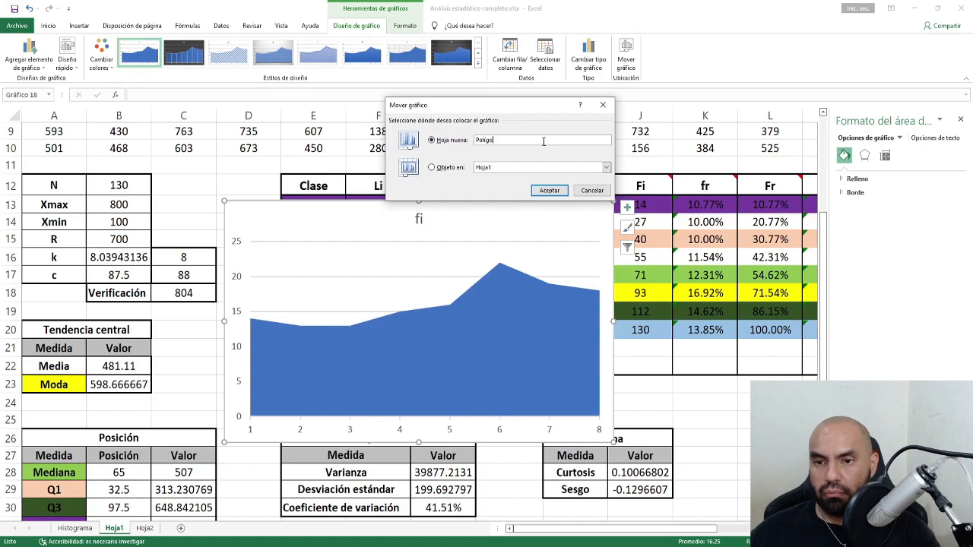
pyautogui.write('no')
pyautogui.press('Return')
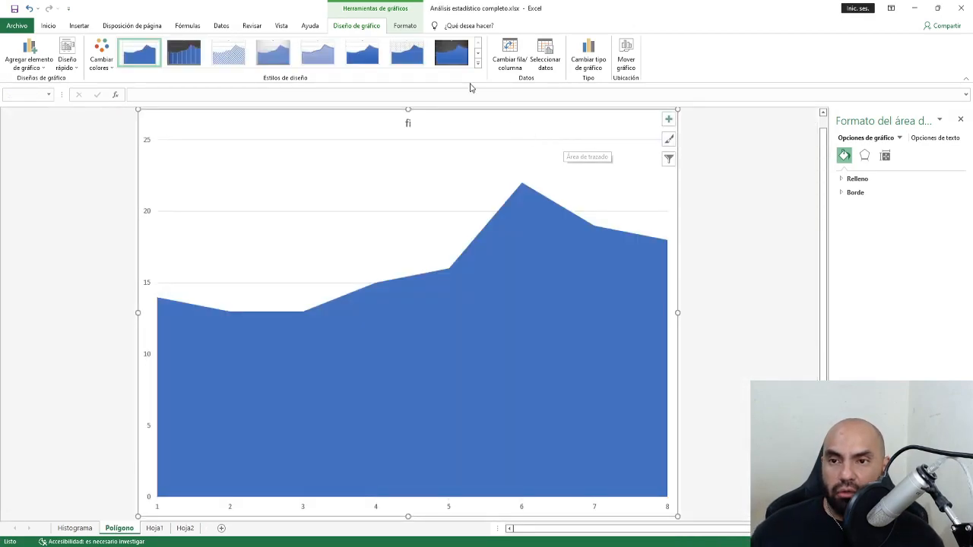
# Give the area chart the dark style and data value labels, then return to Hoja1.
pyautogui.click(451, 52)
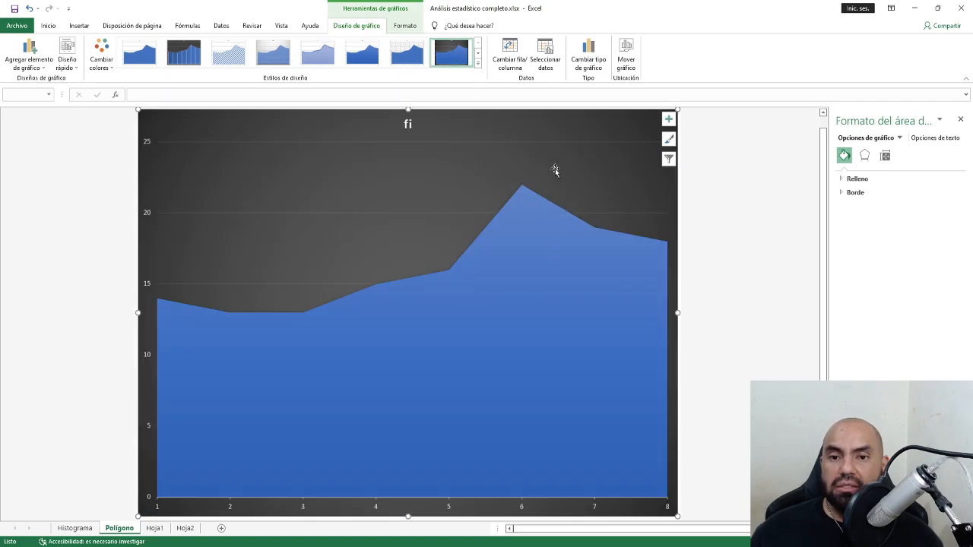
pyautogui.click(669, 120)
pyautogui.click(693, 163)
pyautogui.click(769, 163)
pyautogui.click(796, 286)
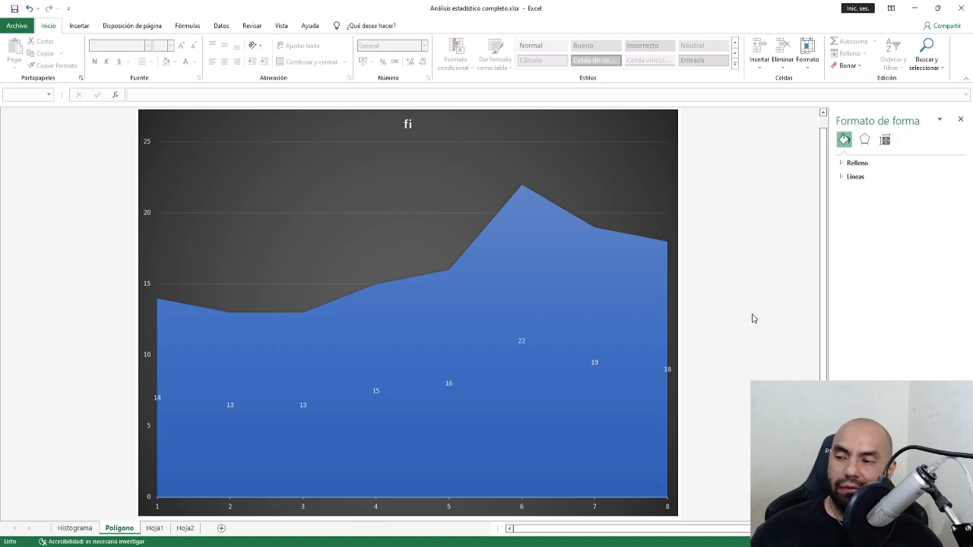
pyautogui.click(156, 531)
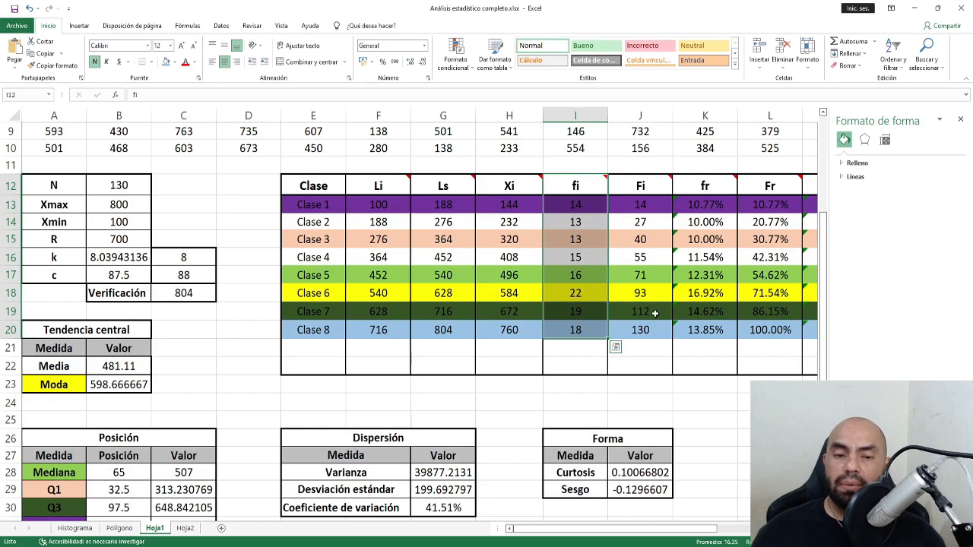
# Insert a 2D line chart of the Fr header and values.
pyautogui.hscroll(2, 654, 317)
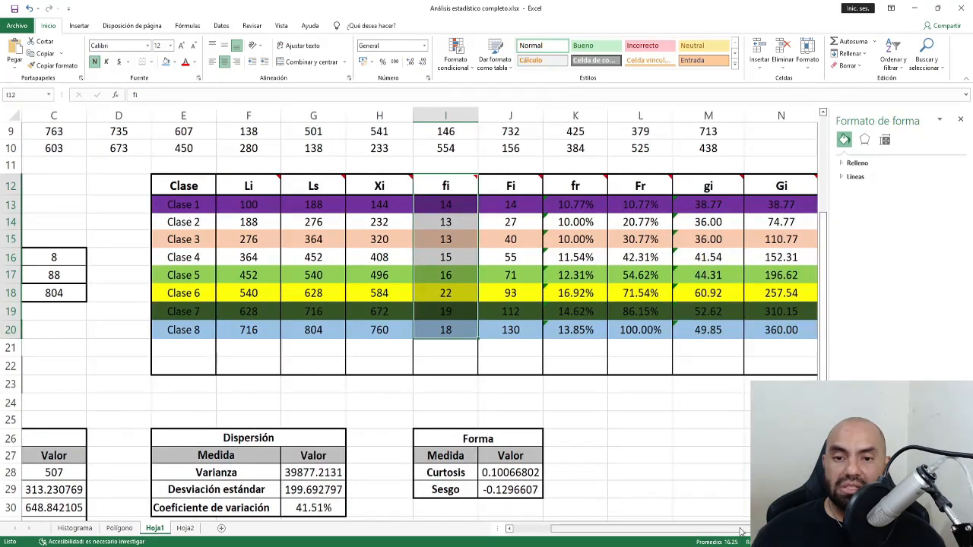
pyautogui.moveTo(642, 186); pyautogui.dragTo(635, 332)
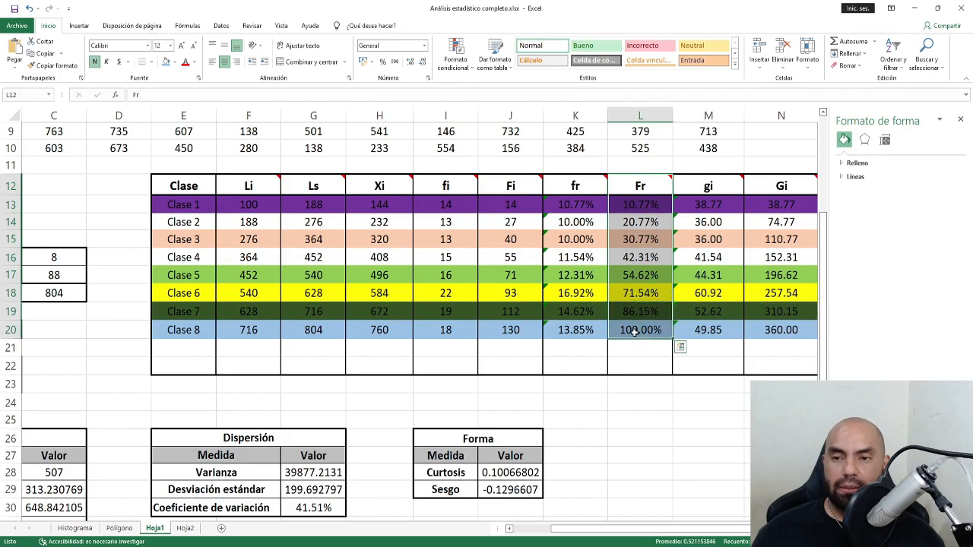
pyautogui.click(79, 26)
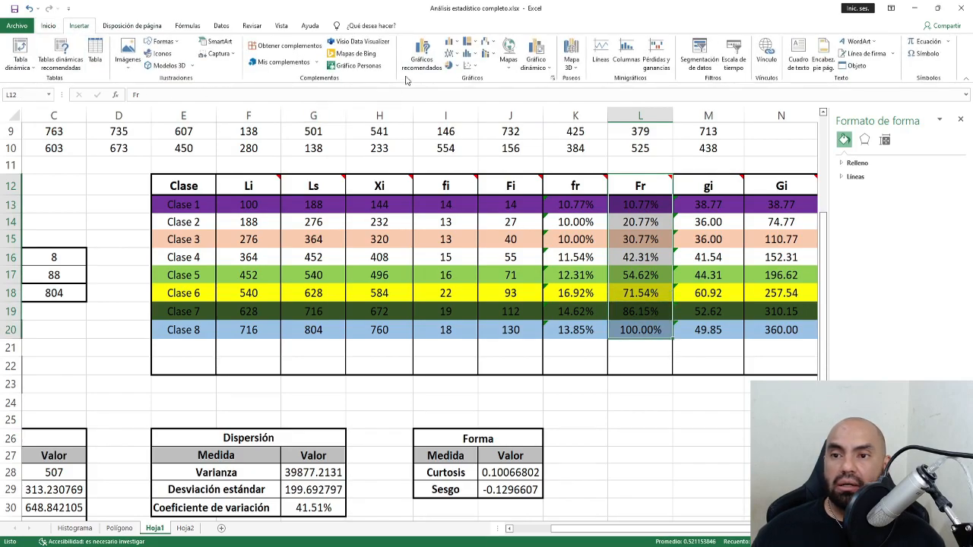
pyautogui.click(452, 54)
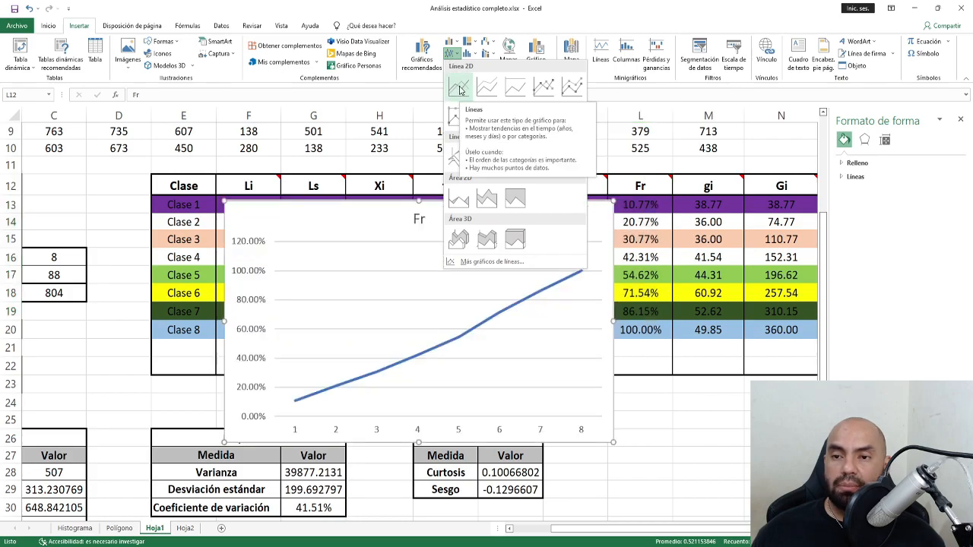
pyautogui.click(459, 82)
# Move the Fr line chart to a new sheet named 'Ojiva'.
pyautogui.rightClick(457, 221)
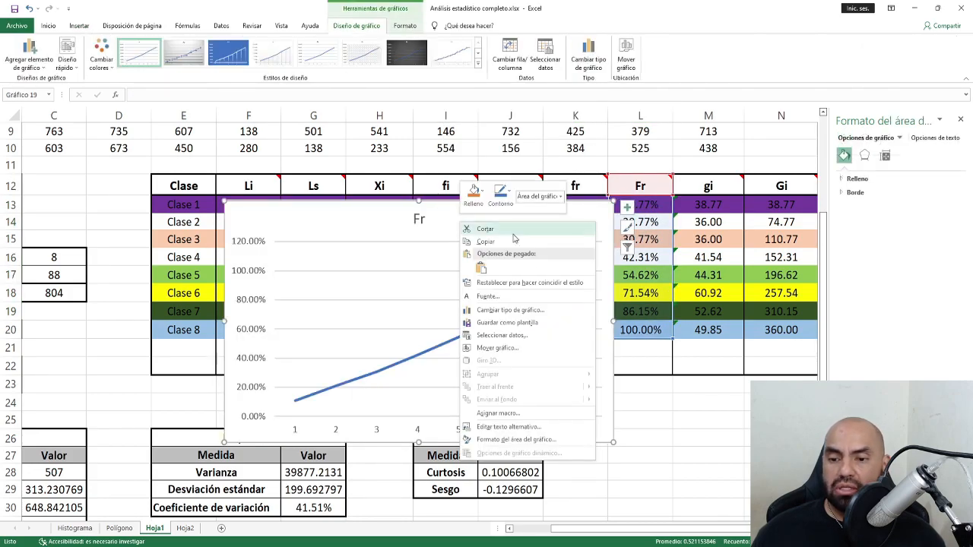
pyautogui.click(627, 59)
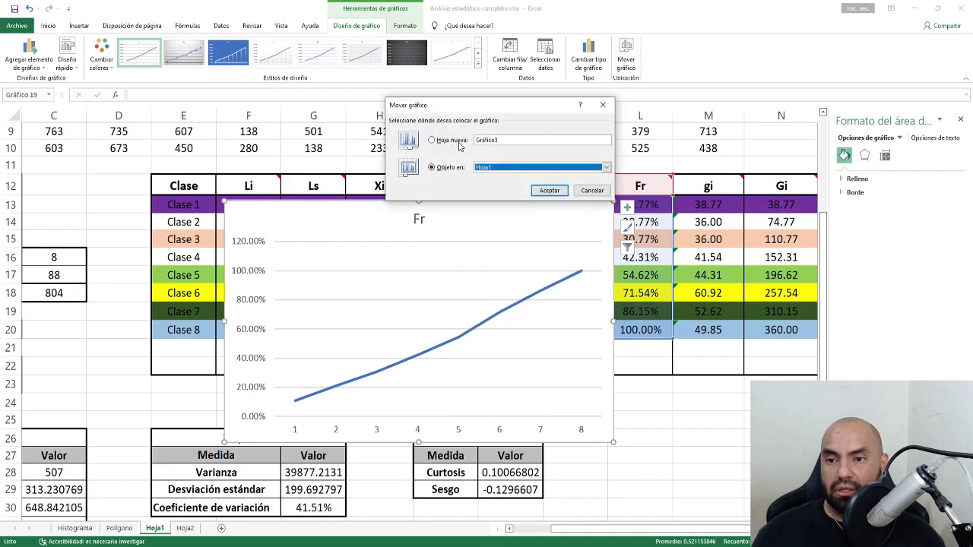
pyautogui.click(458, 142)
pyautogui.write('Ojiva')
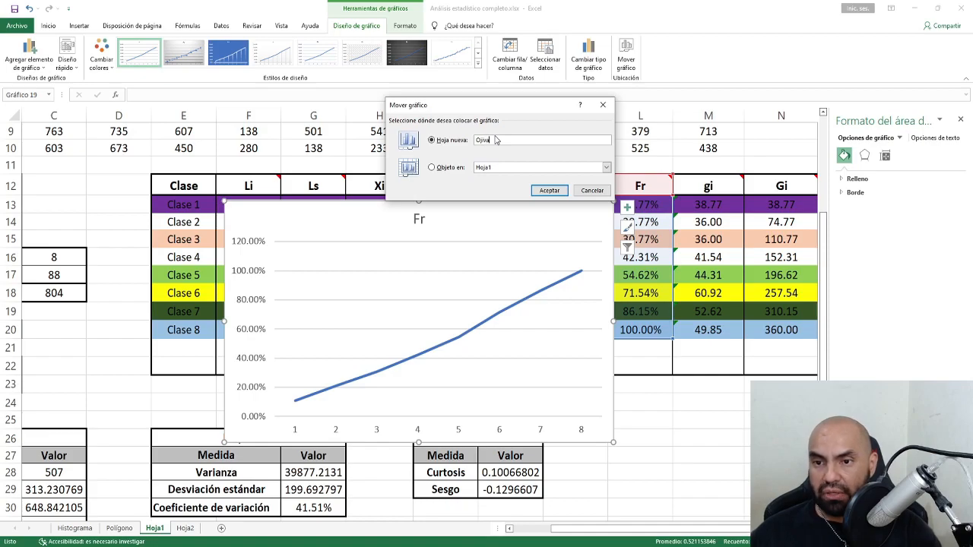
pyautogui.press('Return')
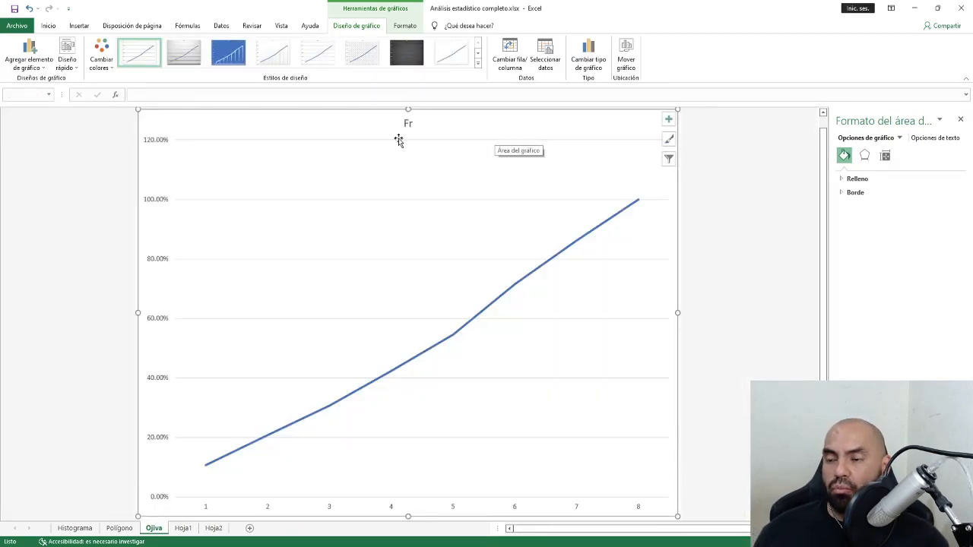
# Change the Ojiva vertical axis maximum from 1.2 to 1 (100%).
pyautogui.click(152, 200)
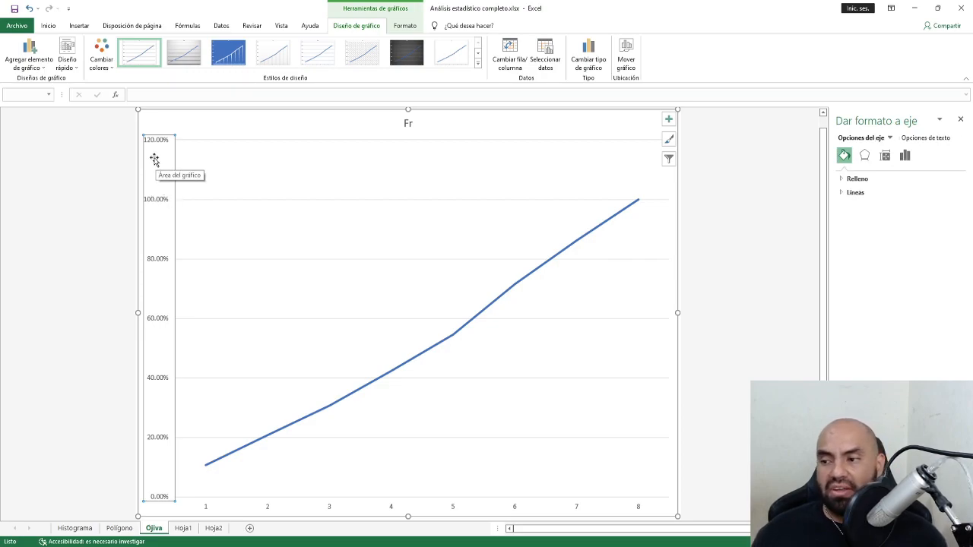
pyautogui.click(905, 156)
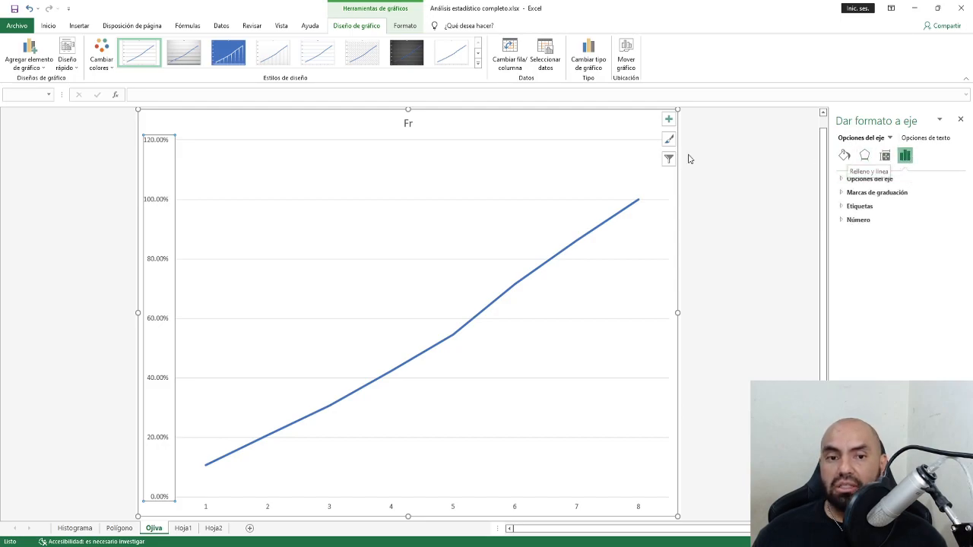
pyautogui.click(147, 167)
pyautogui.click(156, 146)
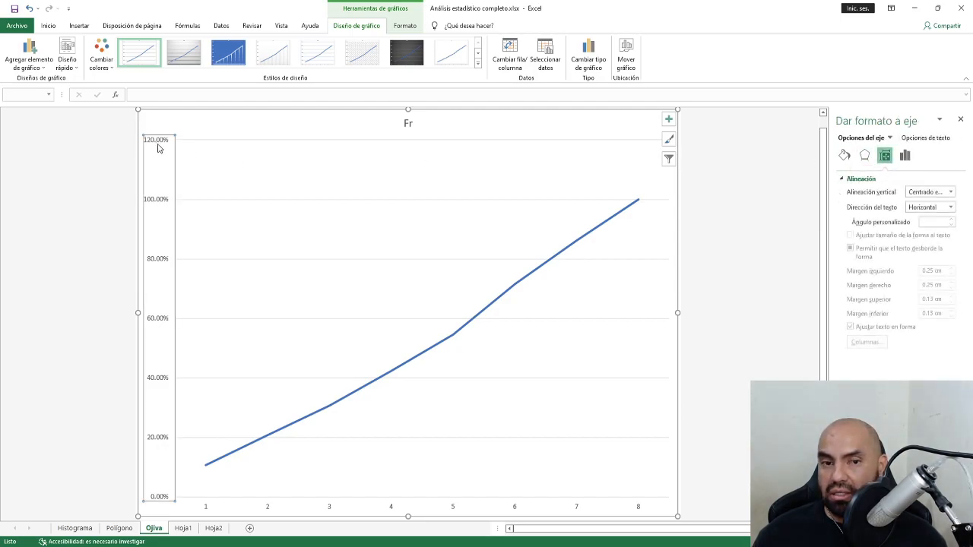
pyautogui.click(904, 155)
pyautogui.click(847, 180)
pyautogui.moveTo(908, 218); pyautogui.dragTo(882, 221)
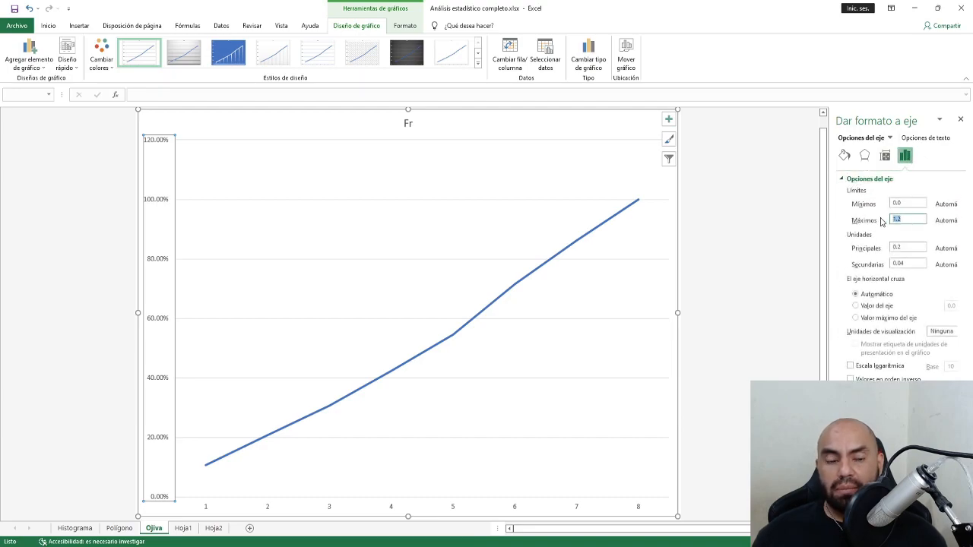
pyautogui.write('1')
pyautogui.press('Return')
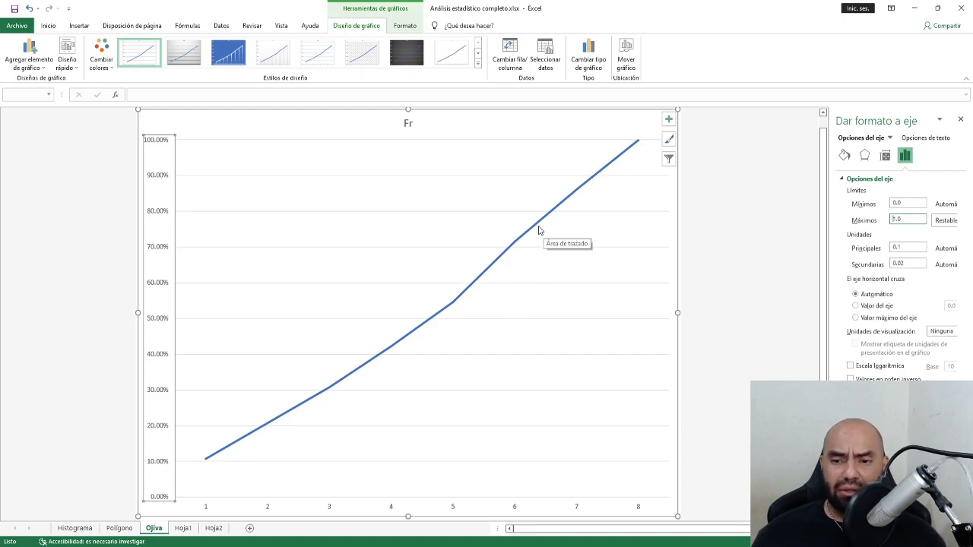
pyautogui.click(536, 229)
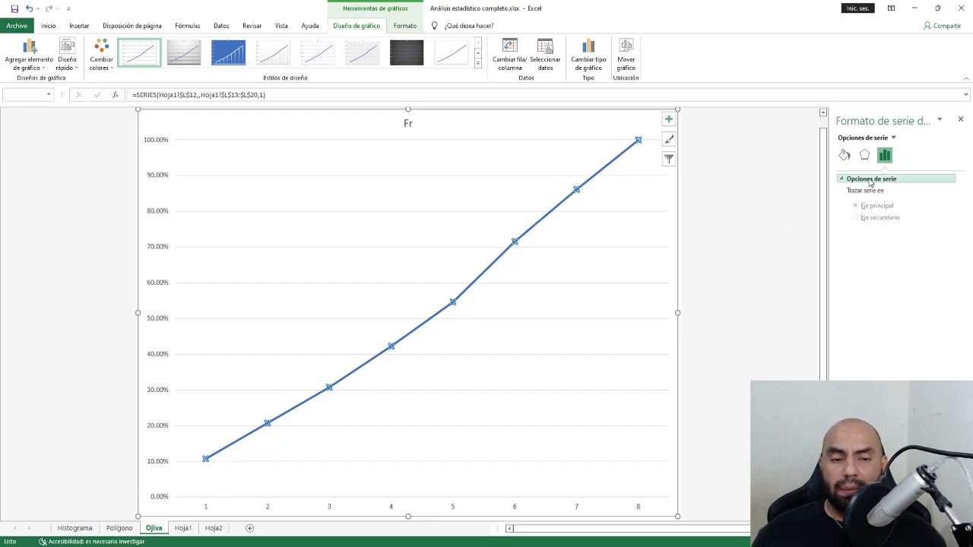
# Give the Fr series built-in diamond markers at size 10.
pyautogui.click(844, 157)
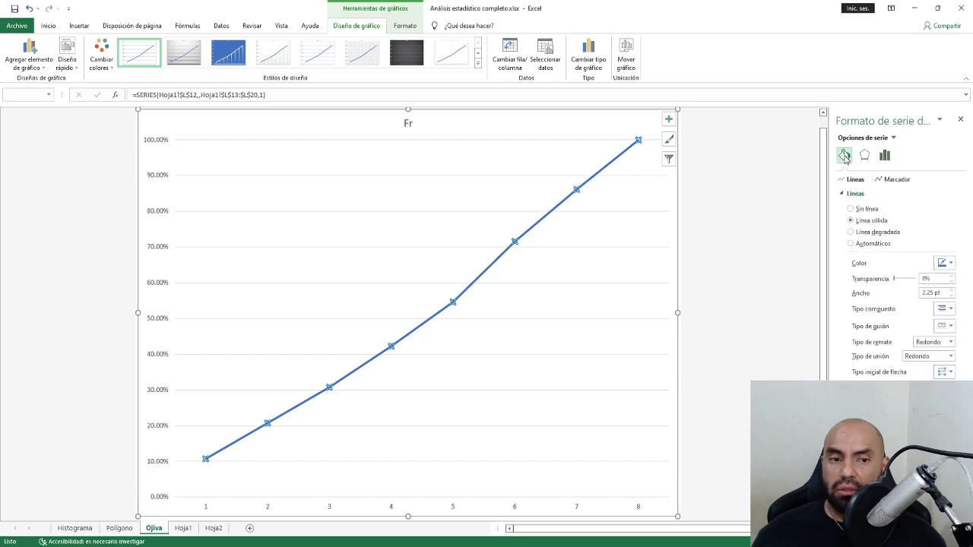
pyautogui.click(896, 180)
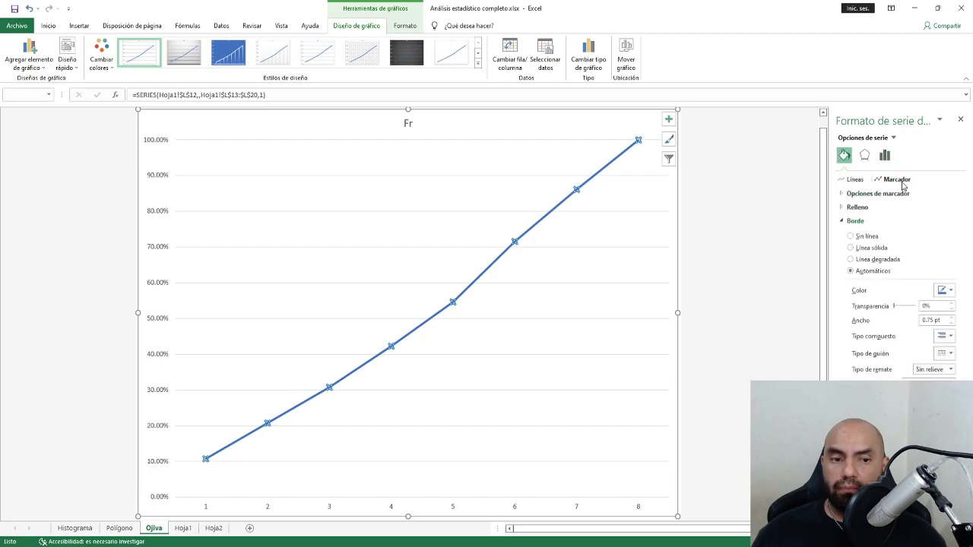
pyautogui.click(842, 199)
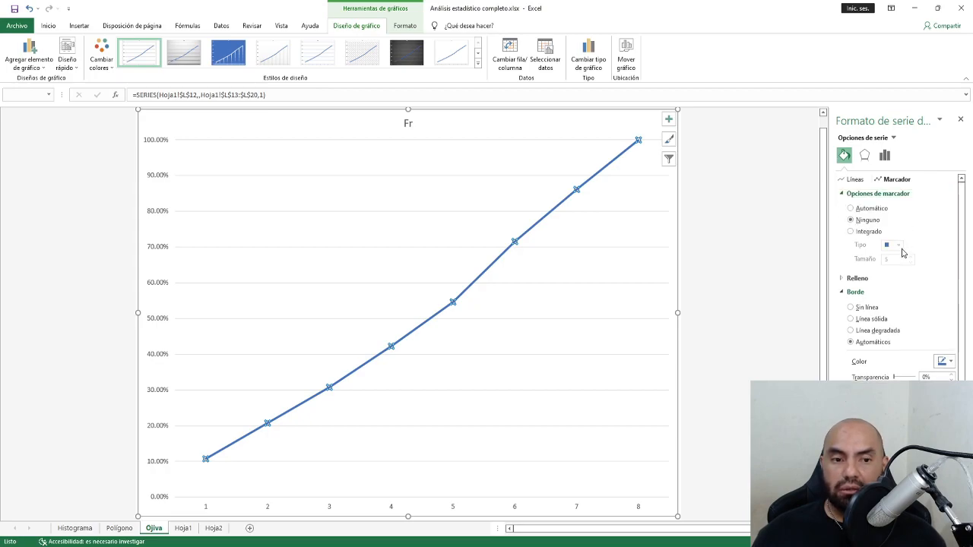
pyautogui.click(852, 233)
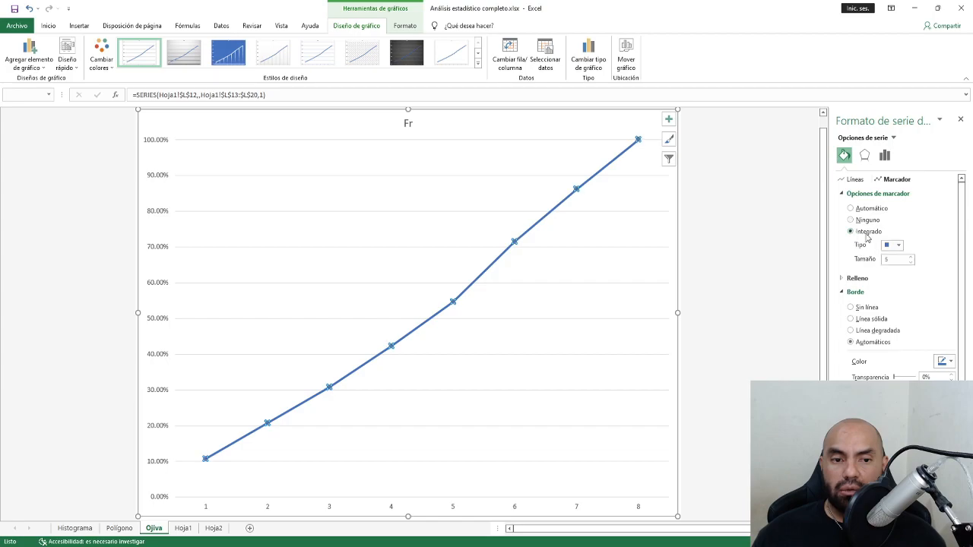
pyautogui.click(898, 246)
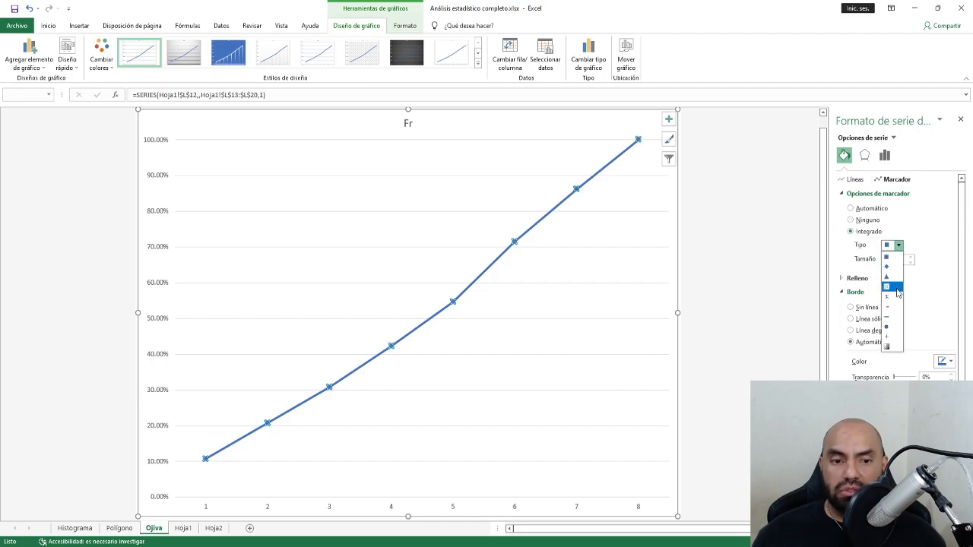
pyautogui.click(894, 267)
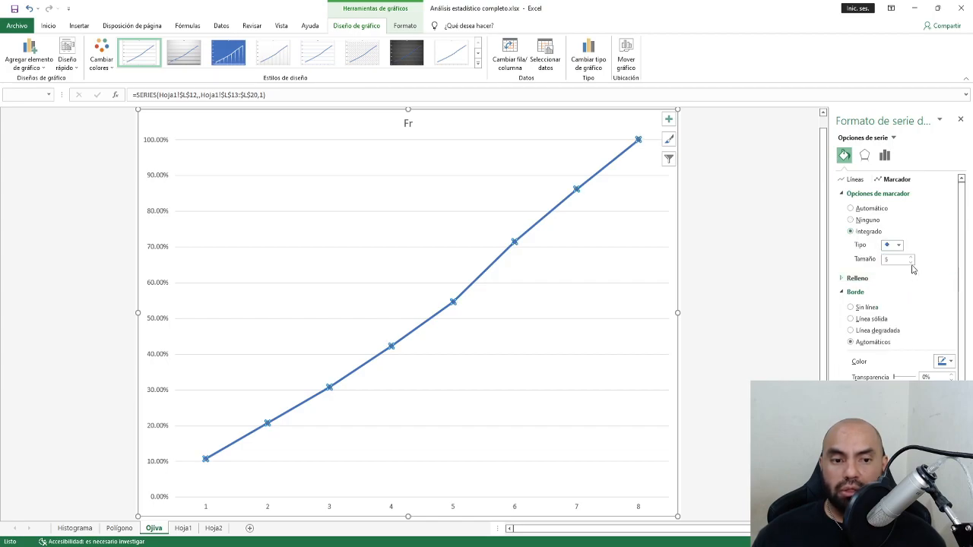
pyautogui.click(911, 258)
pyautogui.click(910, 258)
pyautogui.click(911, 257)
pyautogui.click(911, 258)
pyautogui.click(910, 257)
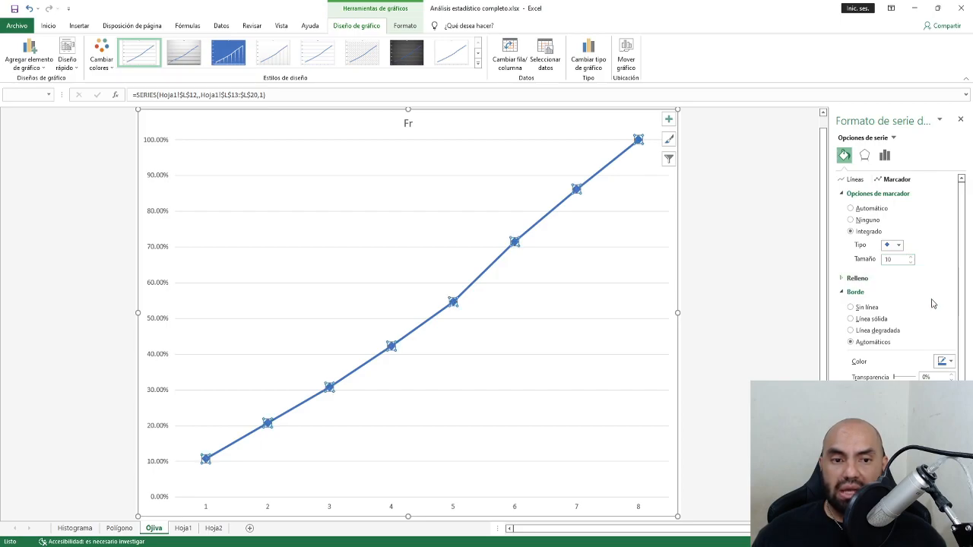
pyautogui.click(855, 194)
# Give the markers an orange border and a solid orange fill.
pyautogui.click(945, 290)
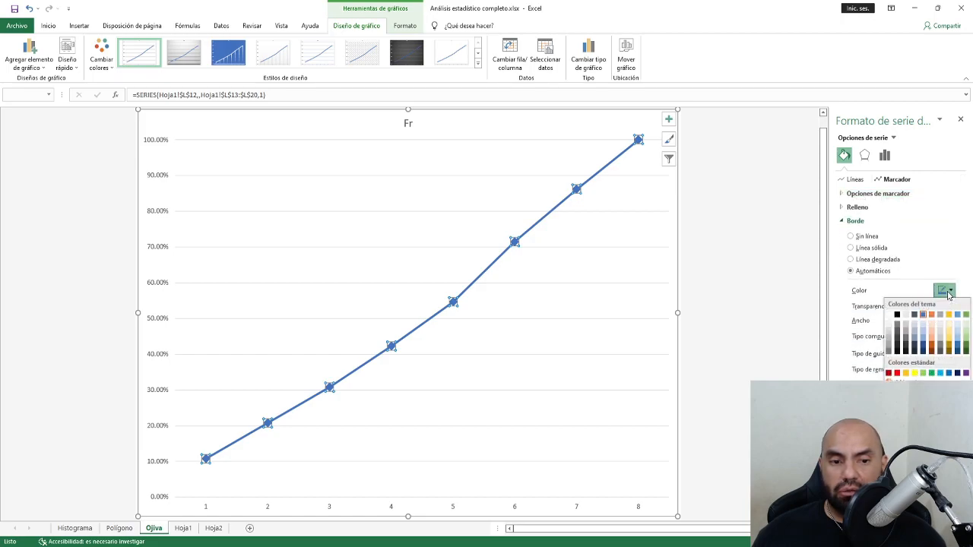
pyautogui.click(933, 349)
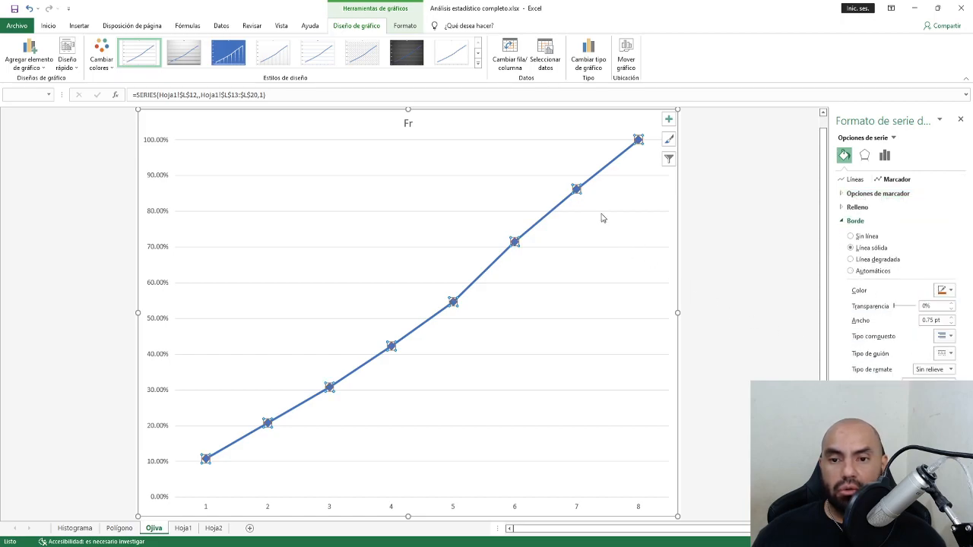
pyautogui.click(841, 221)
pyautogui.click(842, 207)
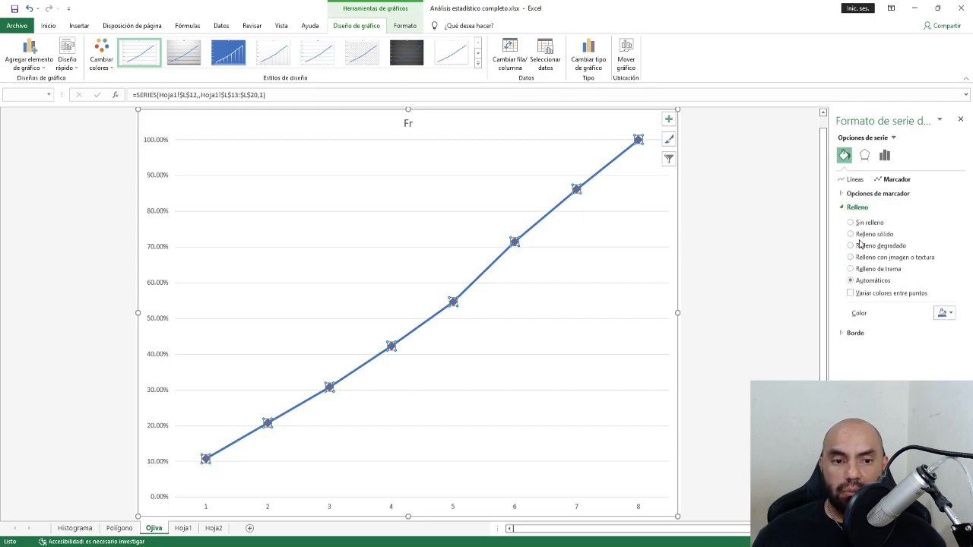
pyautogui.click(851, 235)
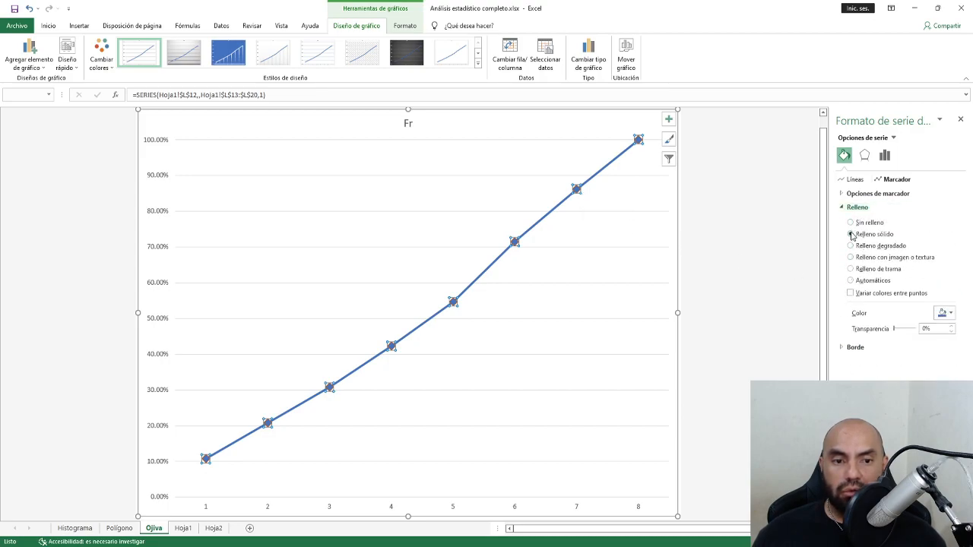
pyautogui.click(947, 313)
pyautogui.click(932, 366)
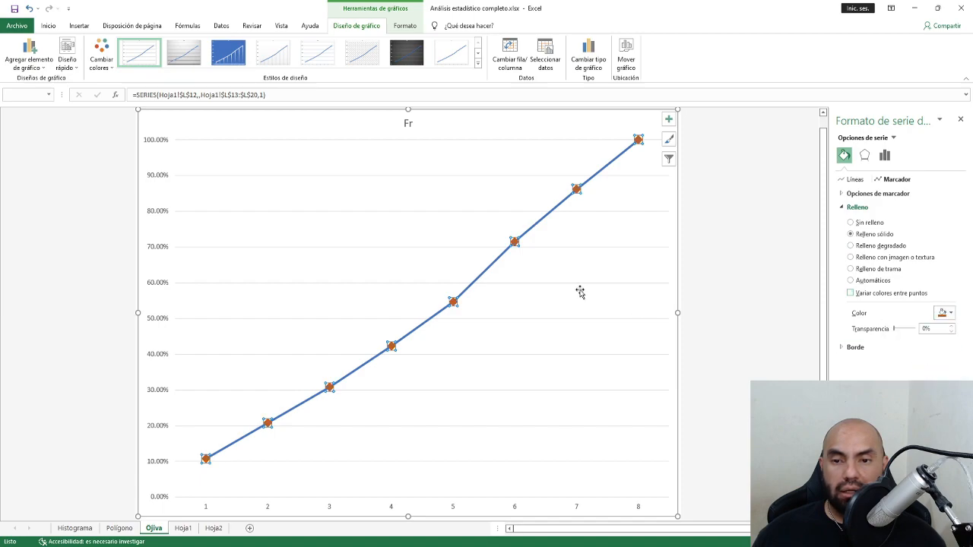
pyautogui.click(611, 306)
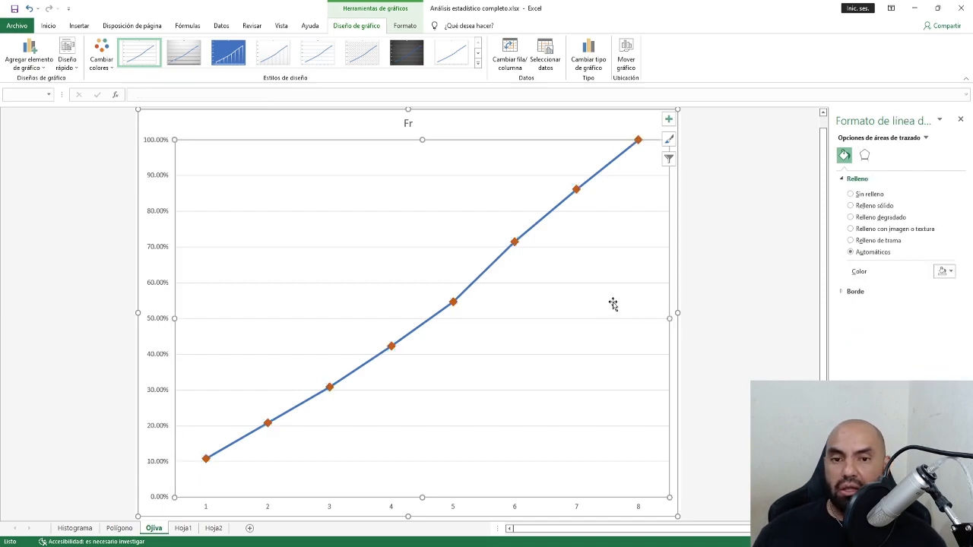
# Show percentage data labels on every ogive point.
pyautogui.click(669, 120)
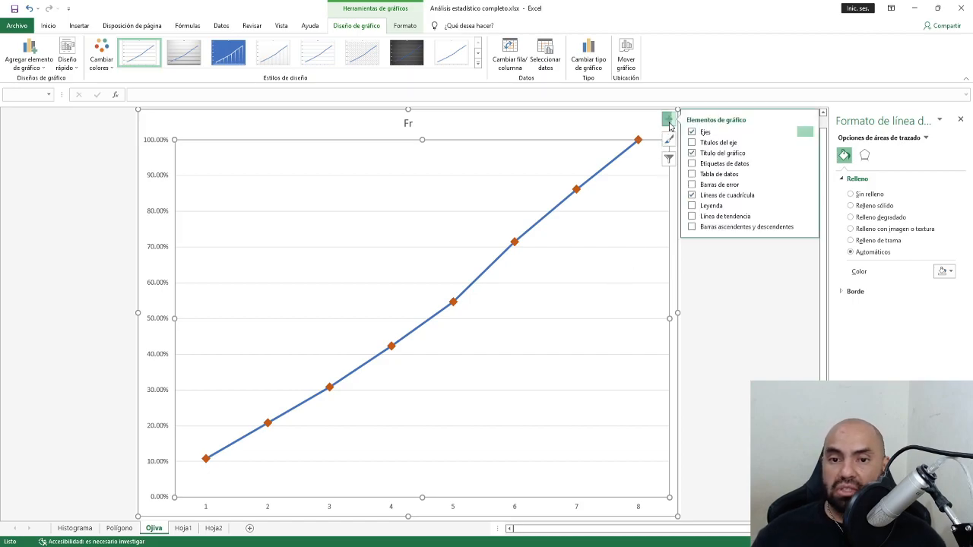
pyautogui.click(722, 163)
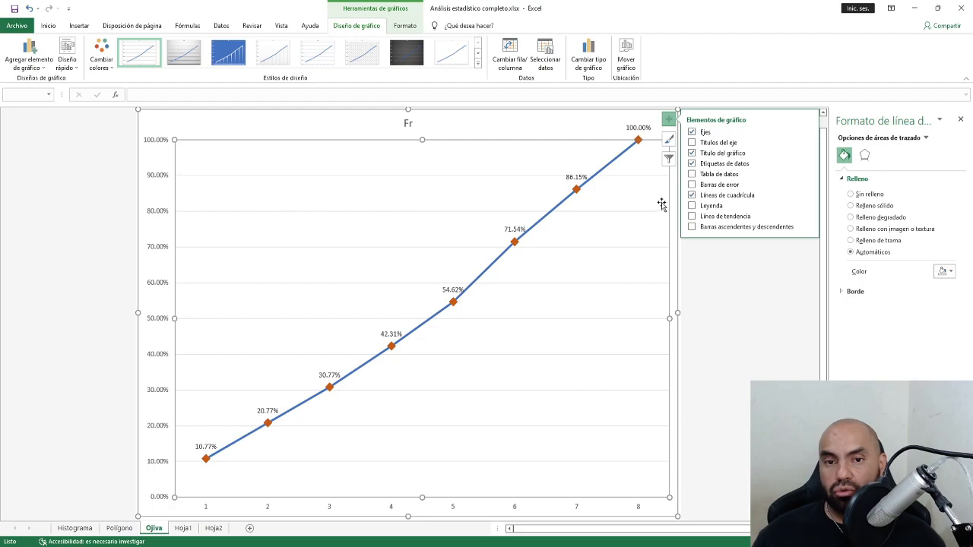
pyautogui.click(655, 121)
pyautogui.click(713, 326)
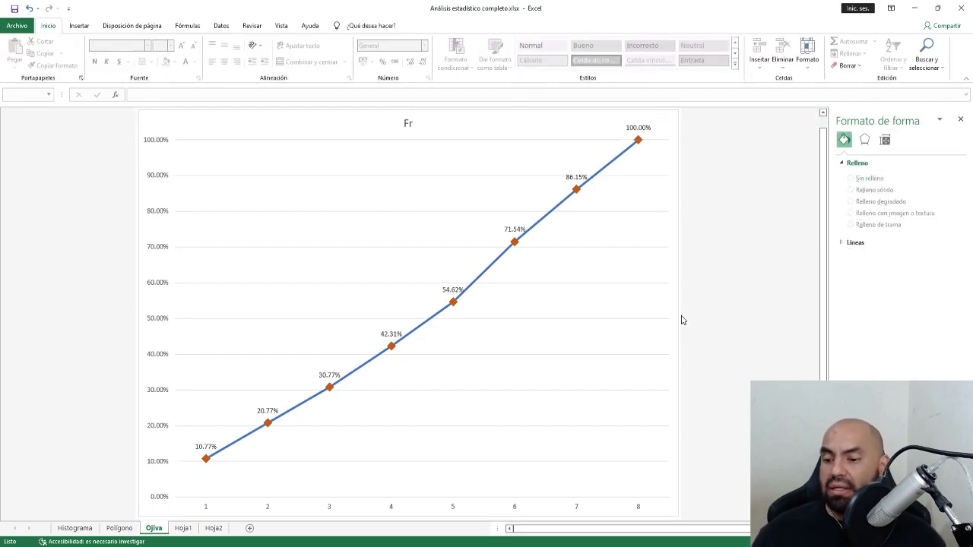
# On Hoja1, insert a 2D pie chart of the fr column K12:K20.
pyautogui.click(183, 530)
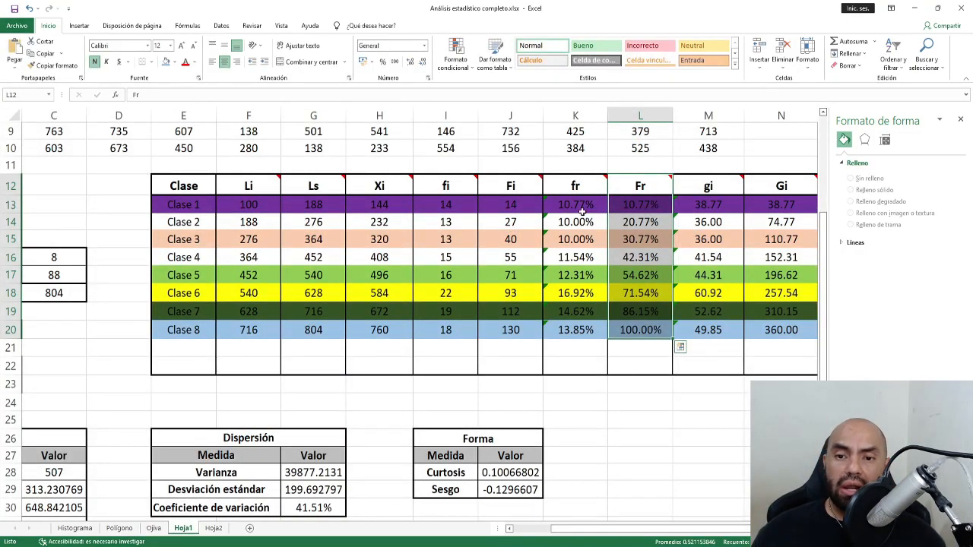
pyautogui.moveTo(593, 185); pyautogui.dragTo(579, 329)
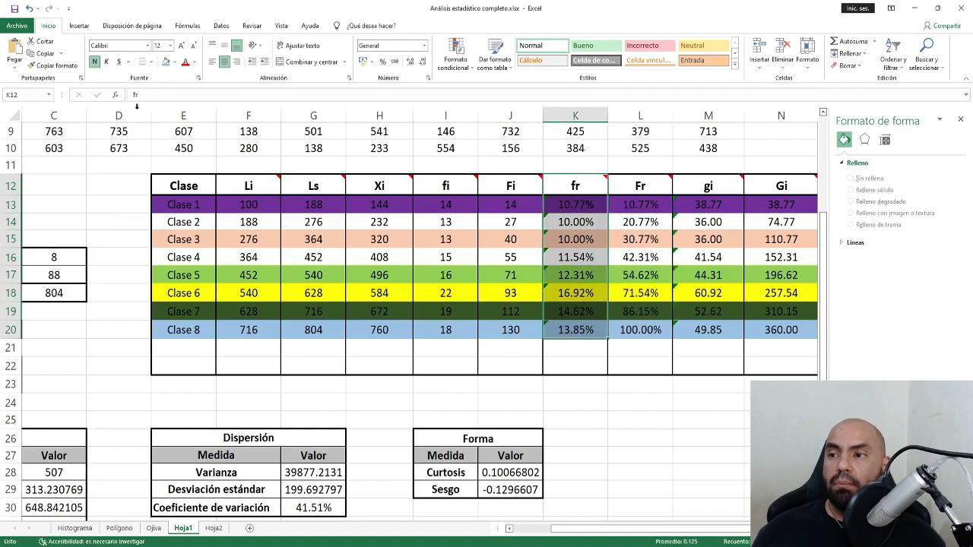
pyautogui.click(80, 27)
pyautogui.click(451, 67)
pyautogui.click(456, 97)
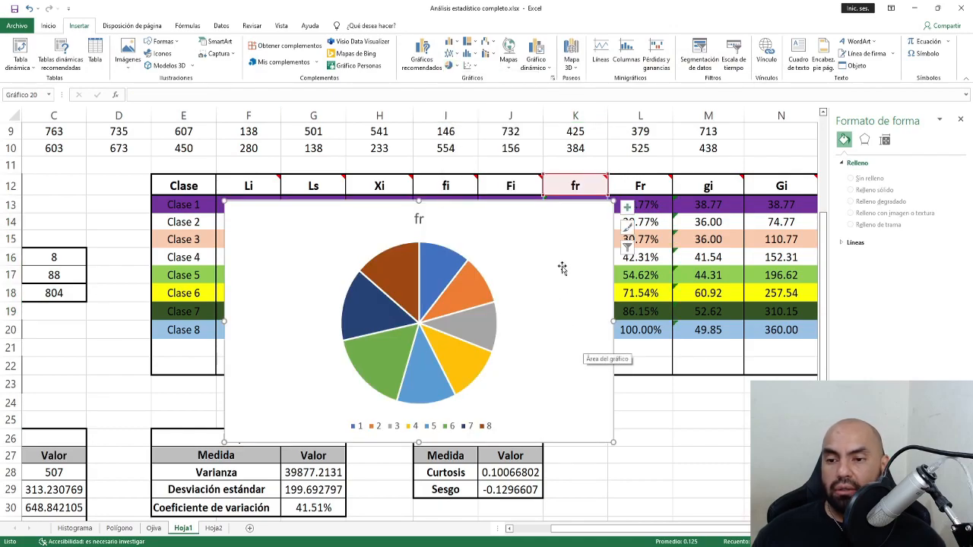
# Move the pie chart to a new sheet named 'Circular'.
pyautogui.rightClick(563, 294)
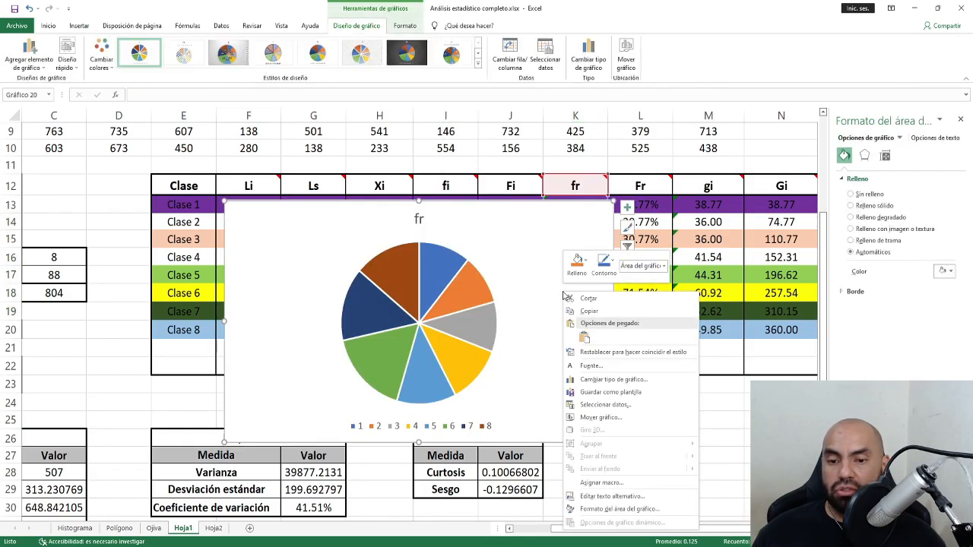
pyautogui.click(631, 65)
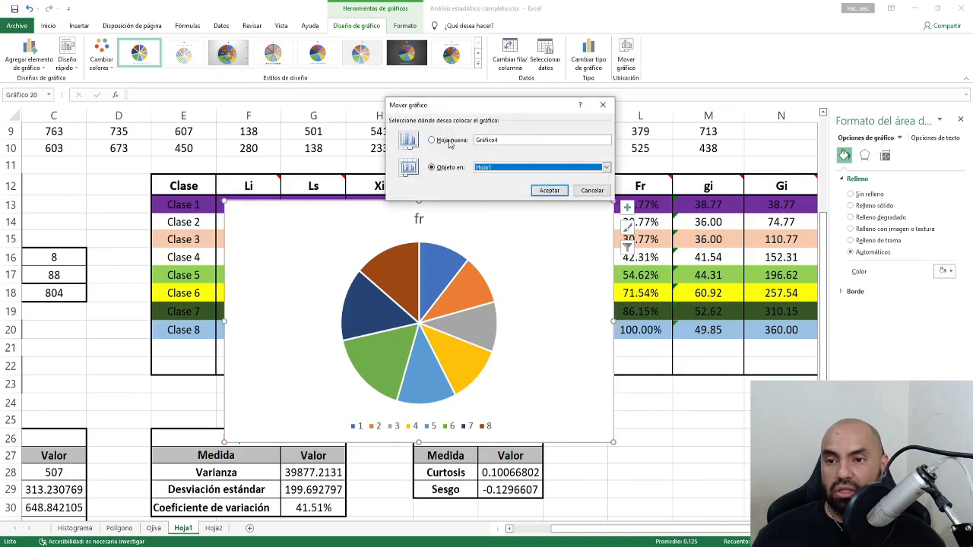
pyautogui.click(519, 139)
pyautogui.write('G')
pyautogui.write('ircular')
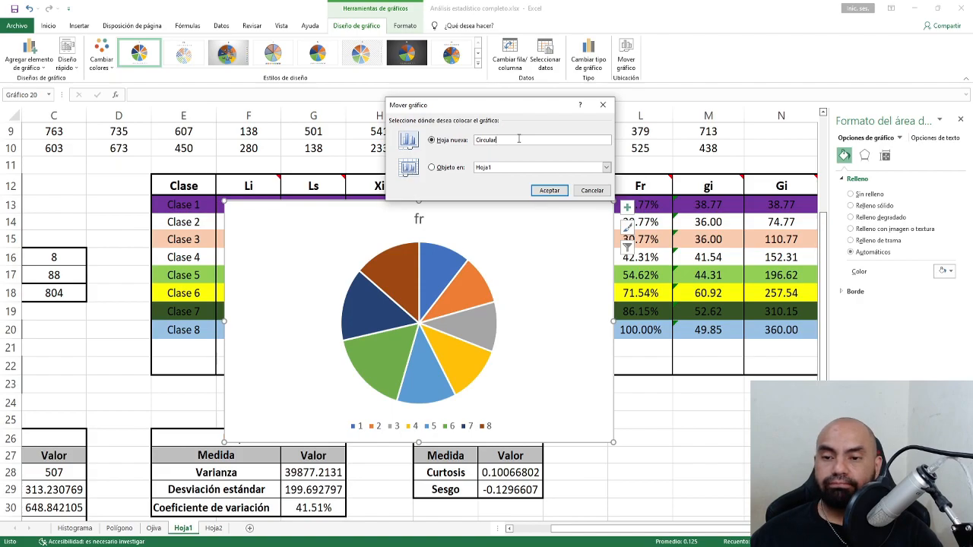
pyautogui.press('Return')
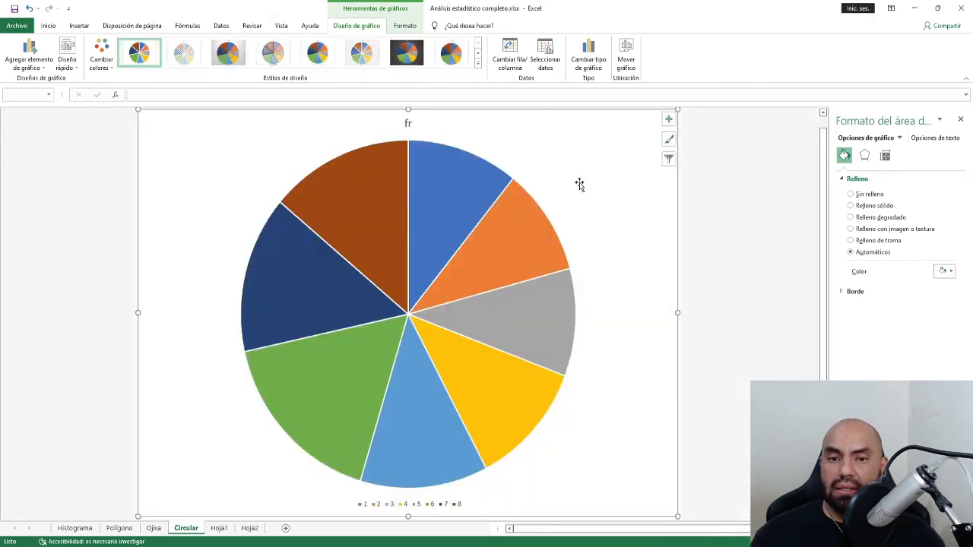
# Add percentage data labels to the pie slices.
pyautogui.click(668, 119)
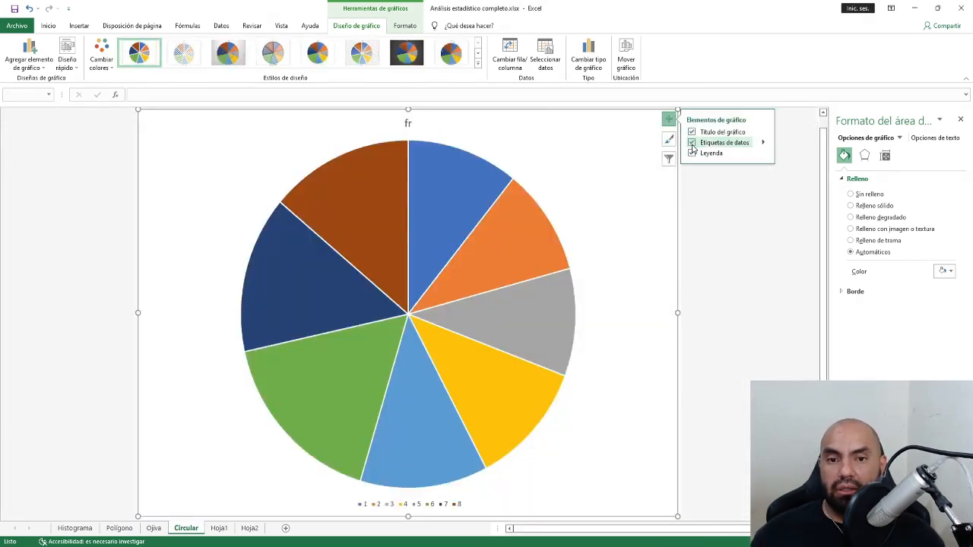
pyautogui.click(691, 144)
pyautogui.click(668, 120)
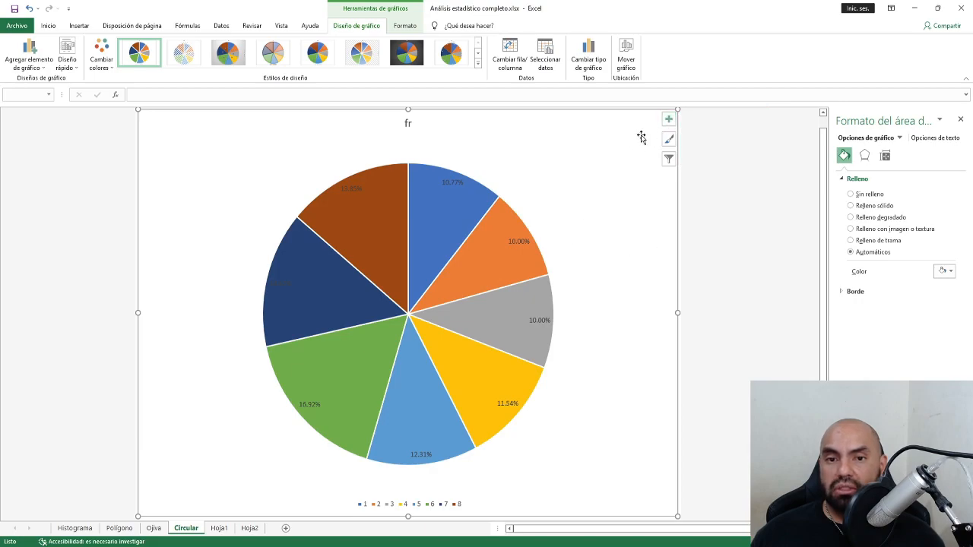
pyautogui.click(454, 186)
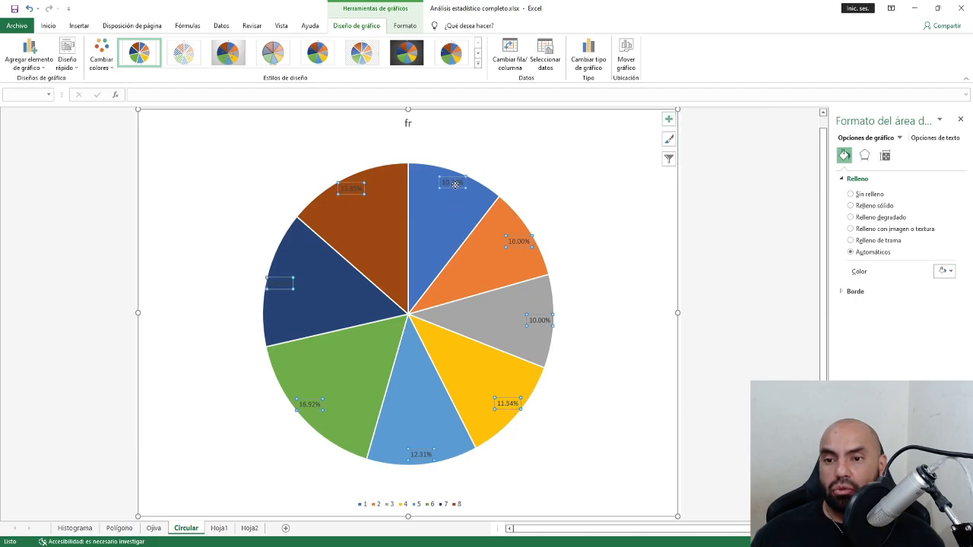
# Make the pie data labels white at font size 20.
pyautogui.click(47, 25)
pyautogui.click(196, 63)
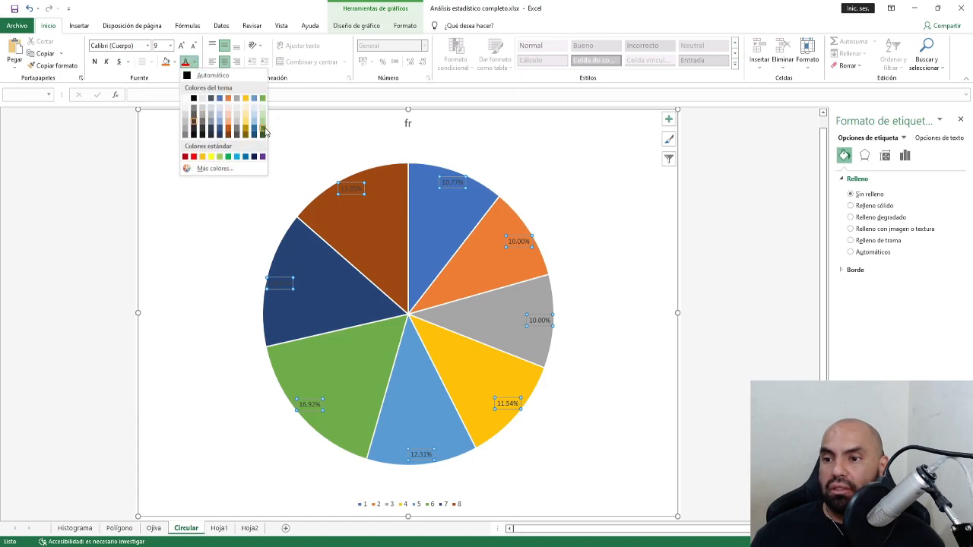
pyautogui.click(186, 98)
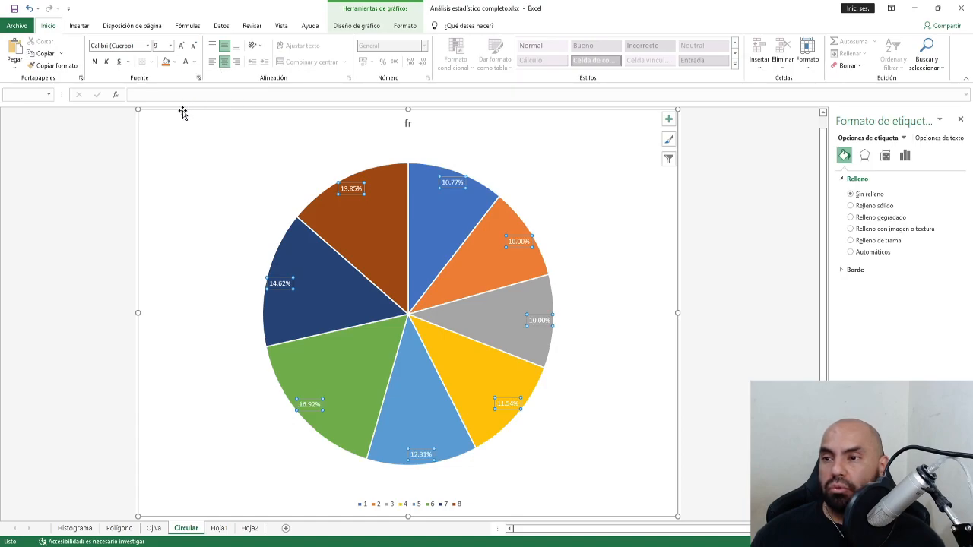
pyautogui.click(181, 46)
pyautogui.click(180, 47)
pyautogui.click(181, 46)
pyautogui.click(180, 47)
pyautogui.click(181, 46)
pyautogui.click(180, 46)
pyautogui.click(180, 46)
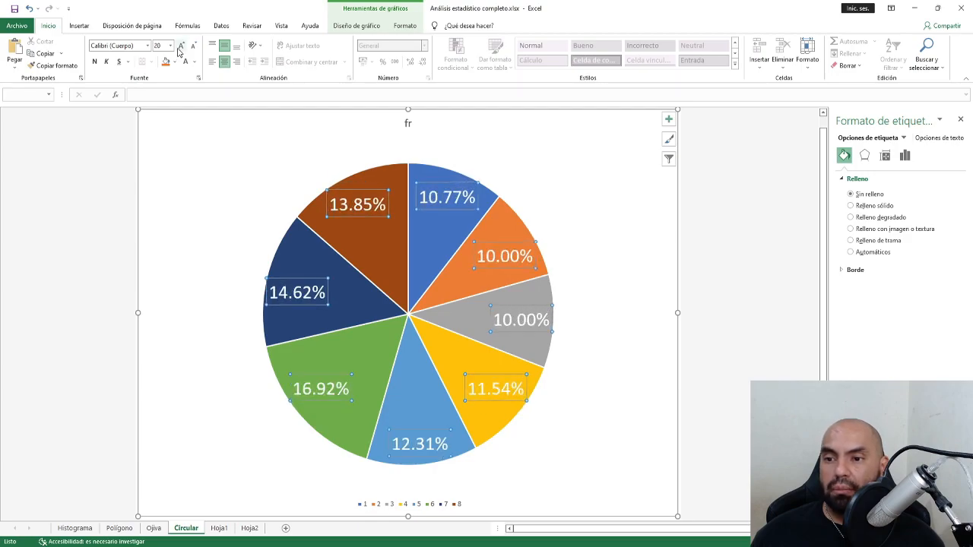
pyautogui.click(590, 237)
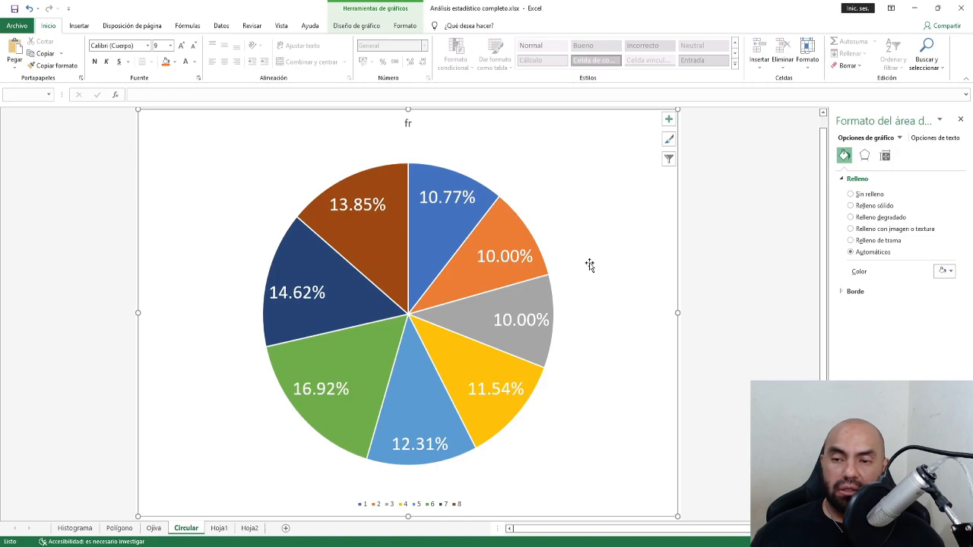
# Compare the fr and Fr chart titles on the Circular and Ojiva sheets.
pyautogui.click(409, 124)
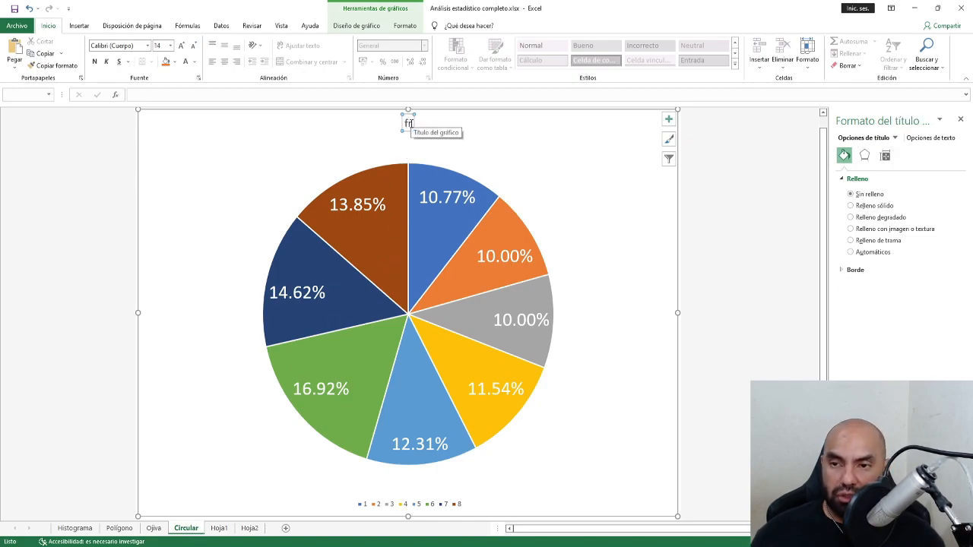
pyautogui.click(153, 527)
pyautogui.click(413, 121)
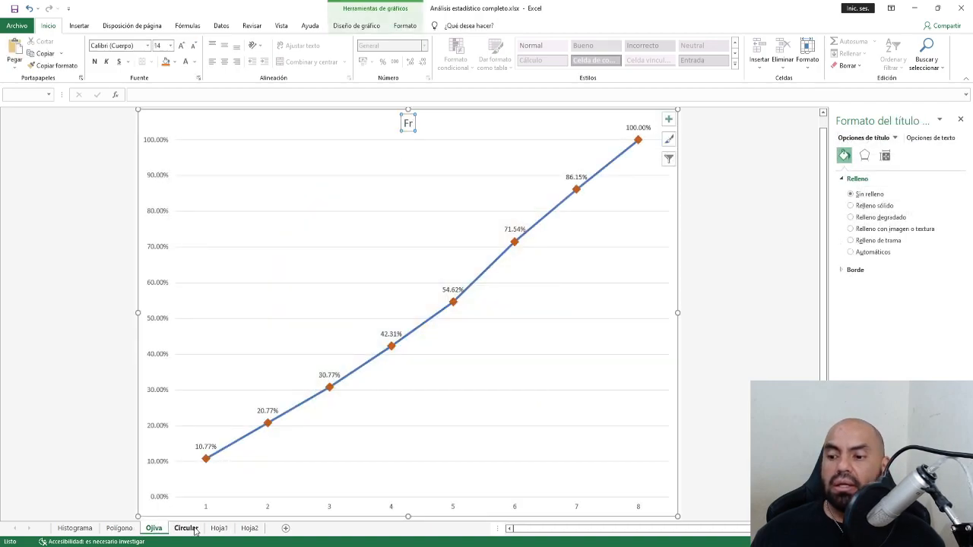
pyautogui.click(193, 529)
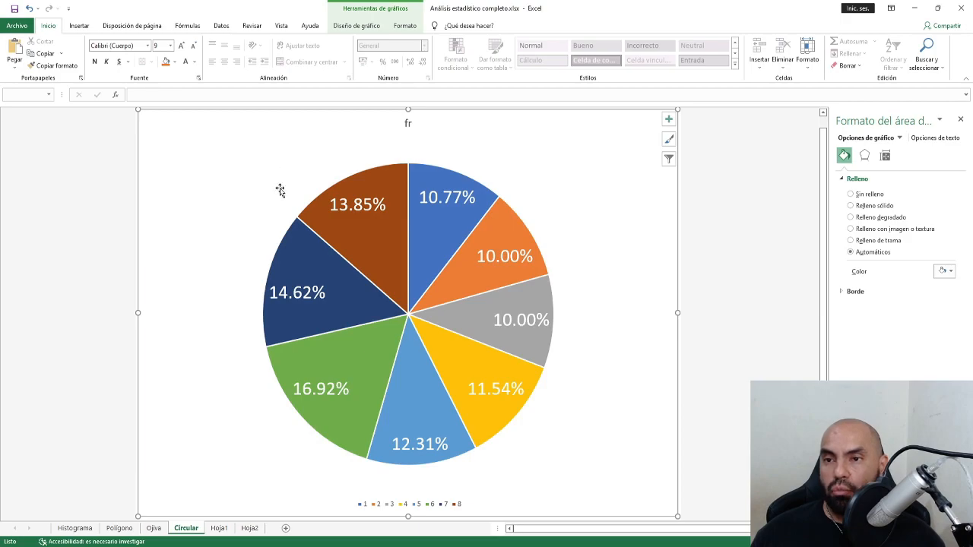
pyautogui.click(398, 27)
# Apply the third chart style preset to the pie, giving boxed labels and a legend.
pyautogui.click(362, 25)
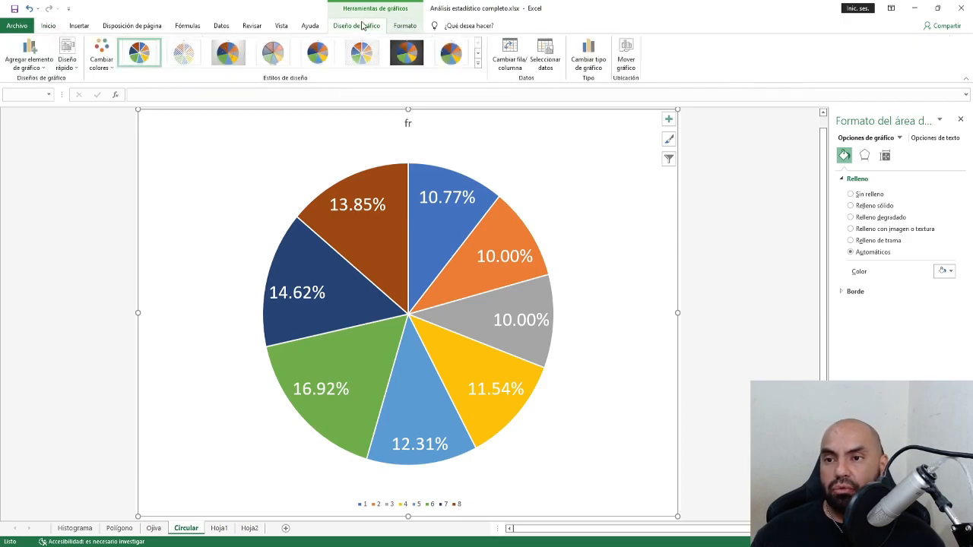
pyautogui.click(228, 52)
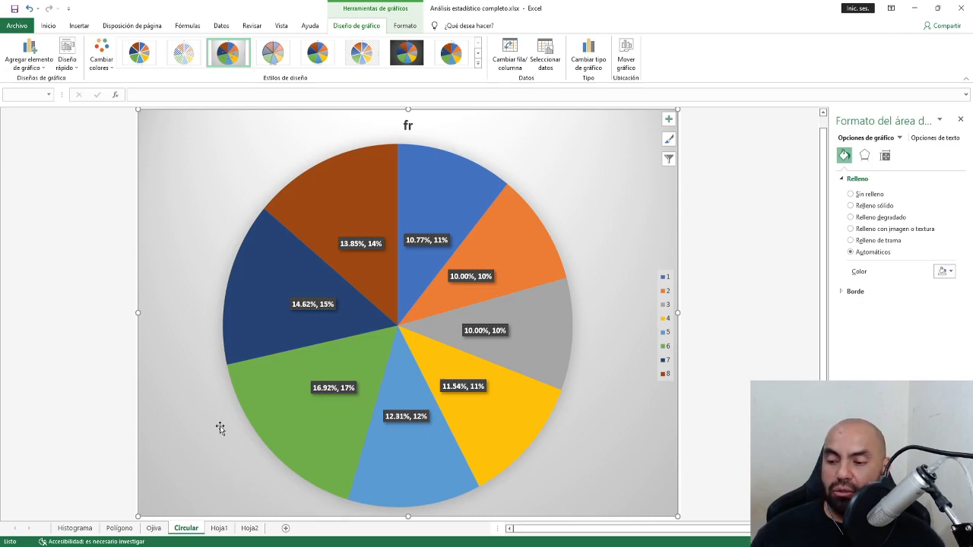
pyautogui.click(76, 528)
# On Hoja1, review the Curtosis formula in J28 and the Sesgo formula in J29.
pyautogui.click(219, 528)
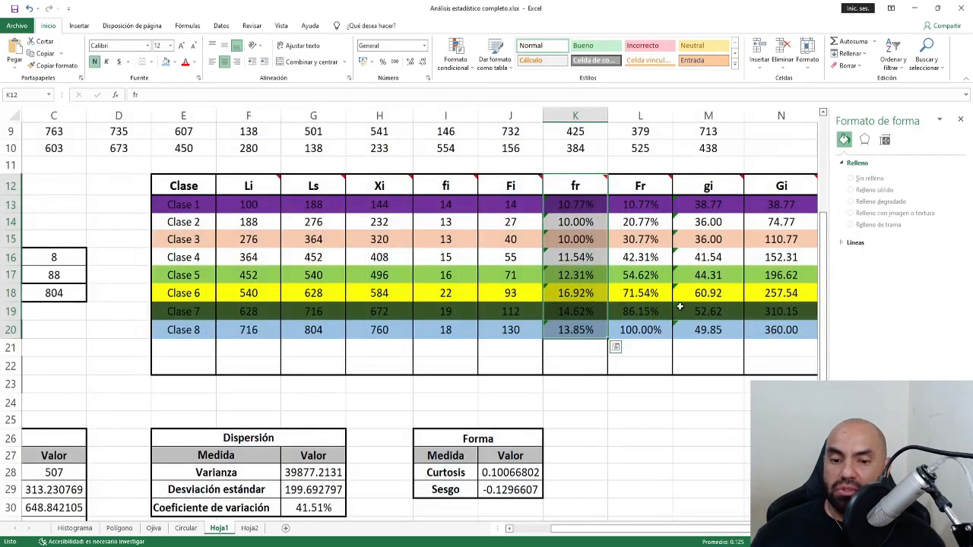
pyautogui.scroll(-4, 623, 448)
pyautogui.scroll(3, 614, 443)
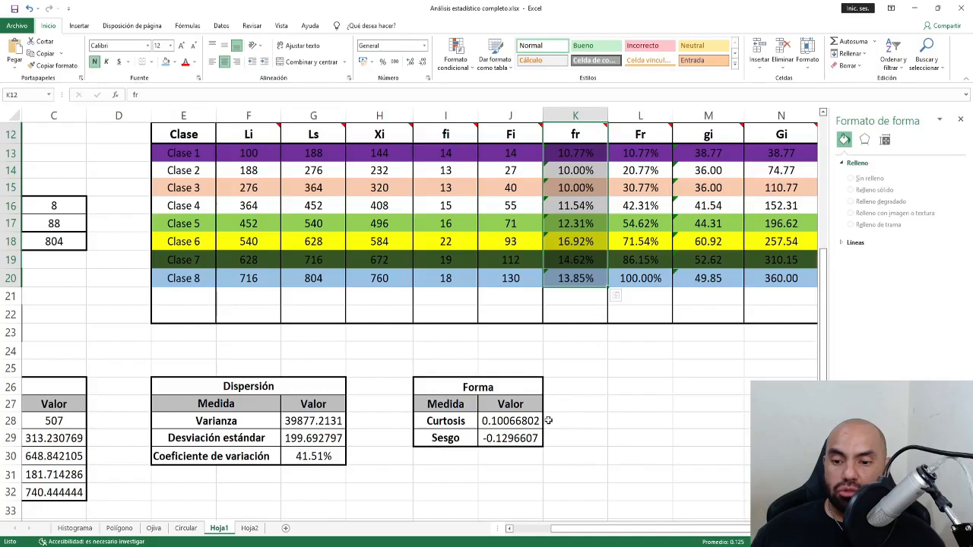
pyautogui.click(501, 426)
pyautogui.click(507, 436)
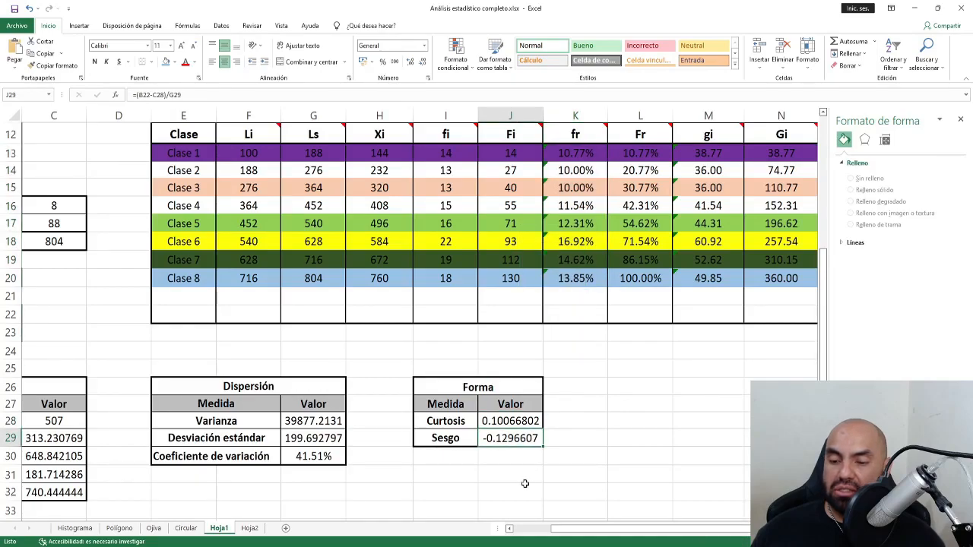
pyautogui.click(509, 424)
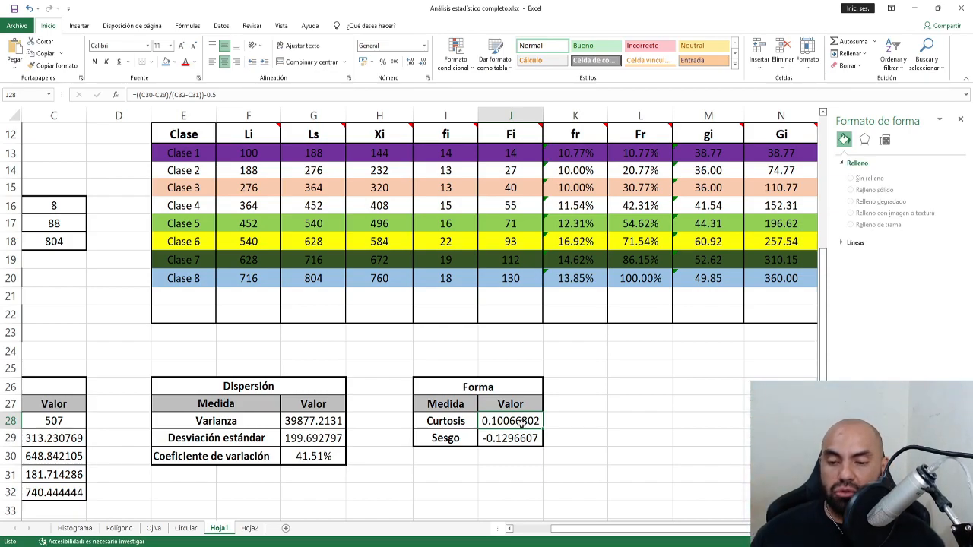
pyautogui.click(520, 438)
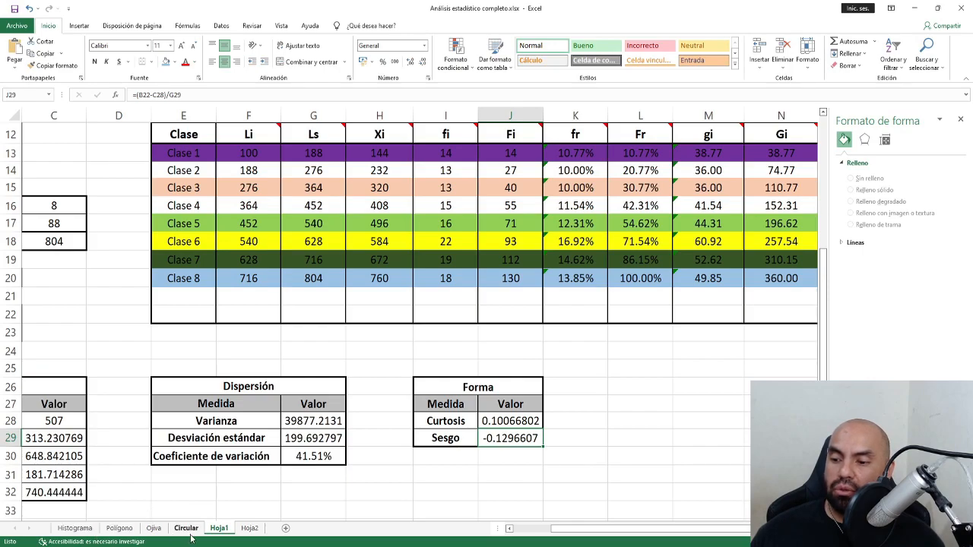
# Check the Polígono and Histograma charts, then return to Hoja1 at A1 with the Formato de forma pane closed.
pyautogui.click(124, 529)
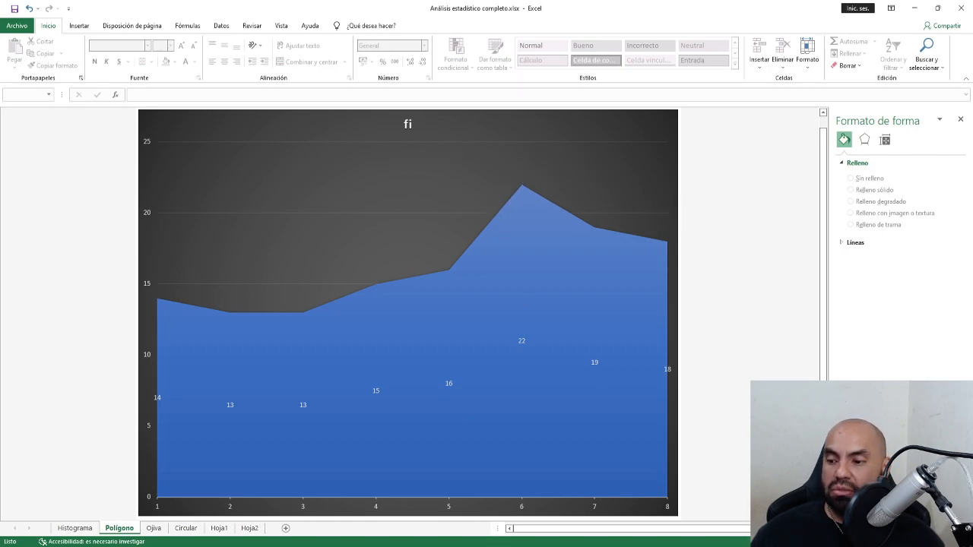
pyautogui.click(74, 528)
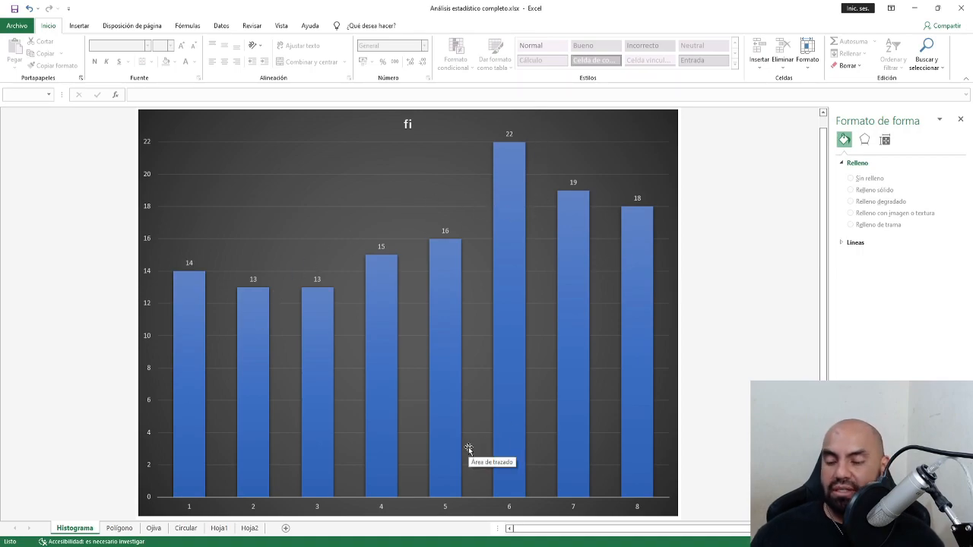
pyautogui.click(218, 528)
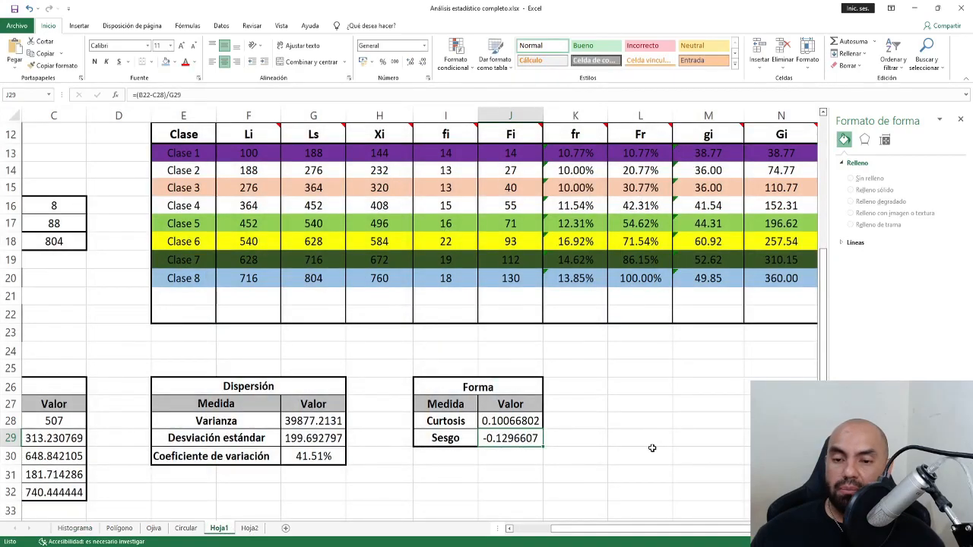
pyautogui.moveTo(628, 529); pyautogui.dragTo(580, 531)
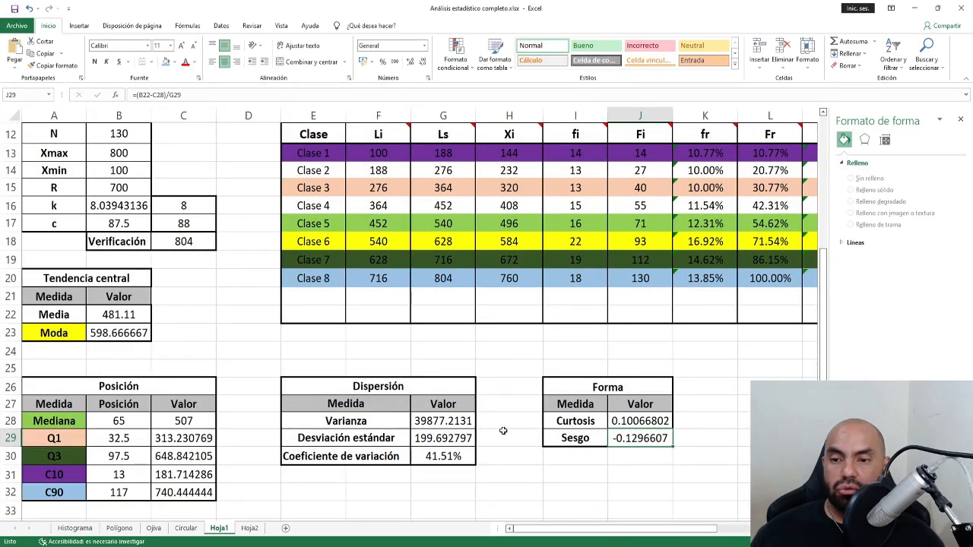
pyautogui.scroll(4, 504, 429)
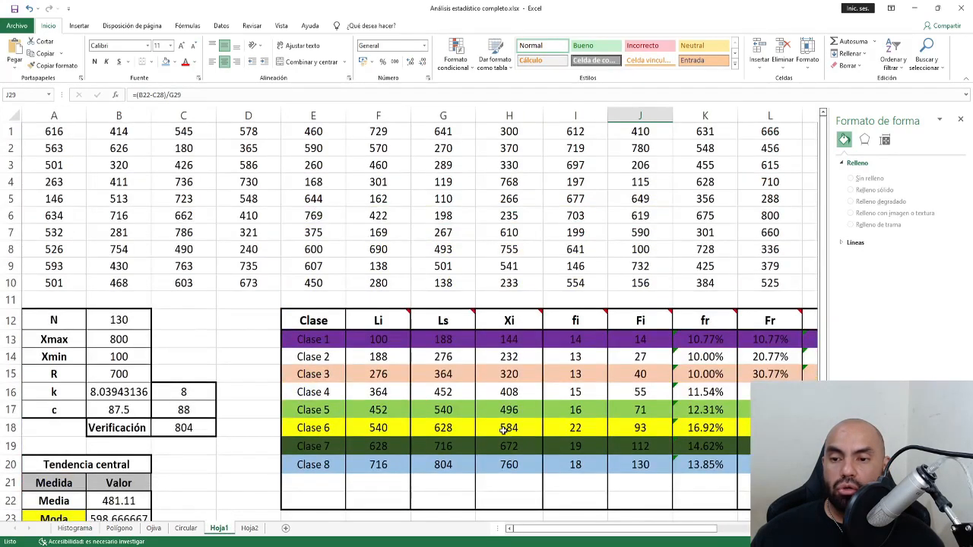
pyautogui.click(68, 135)
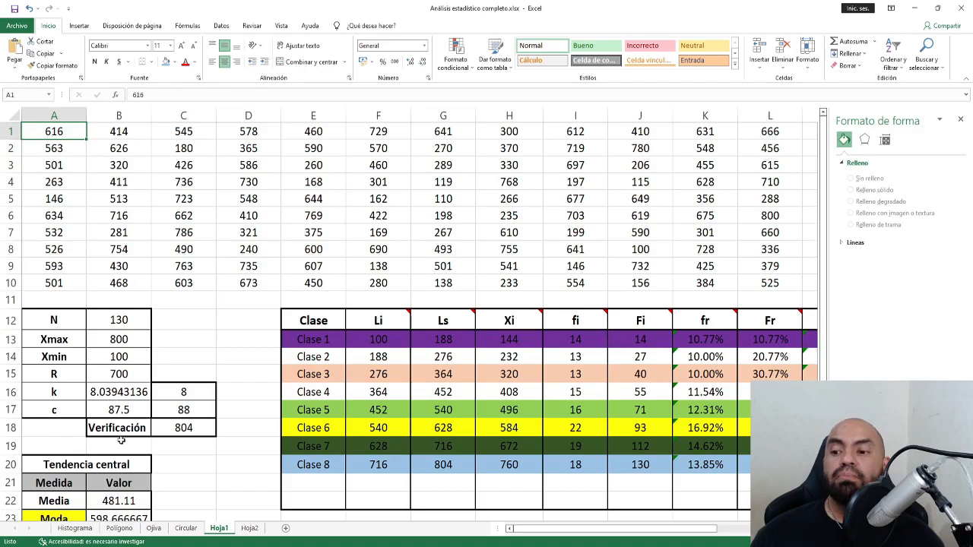
pyautogui.click(960, 120)
pyautogui.scroll(-3, 586, 293)
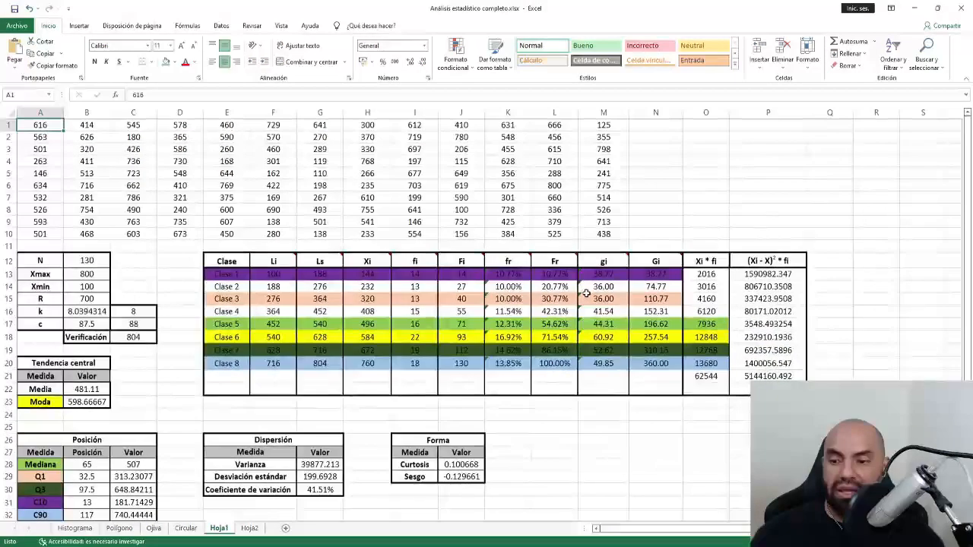